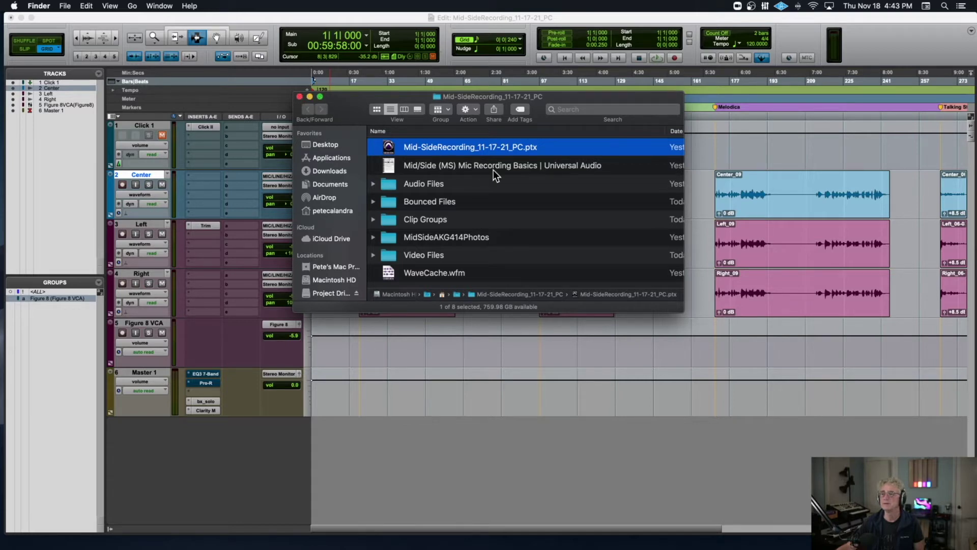
Step: View IMG_8491.JPG from the MidSideAKG414Photos folder in a widened Preview window, and close the photo
{"action": "double_click", "coordinate": [433, 237]}
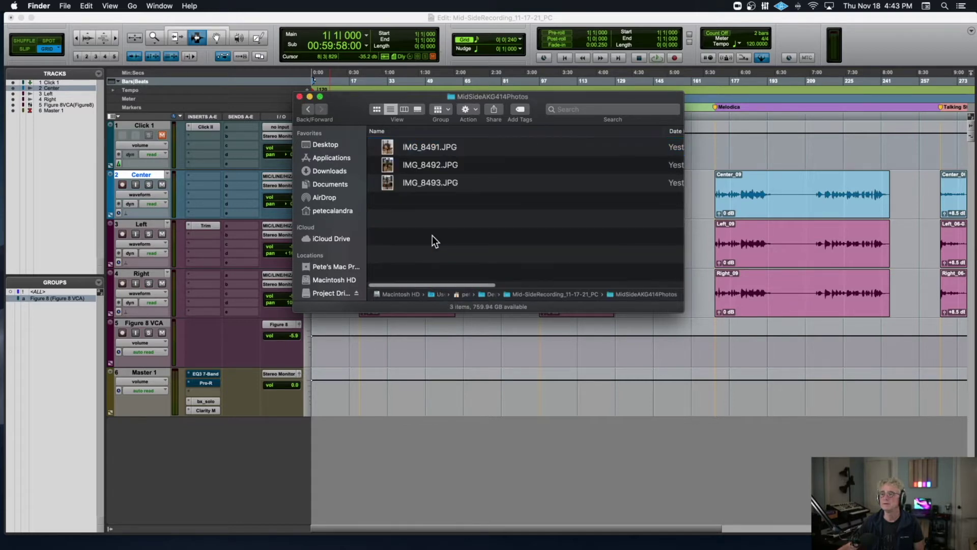
{"action": "left_click", "coordinate": [389, 147]}
{"action": "double_click", "coordinate": [389, 147]}
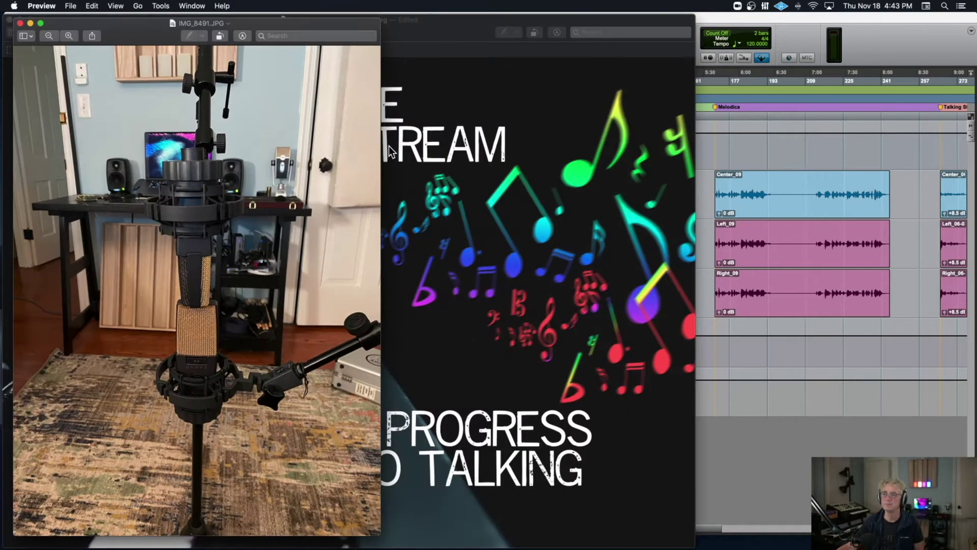
{"action": "left_click", "coordinate": [463, 54]}
{"action": "key", "text": "super+w"}
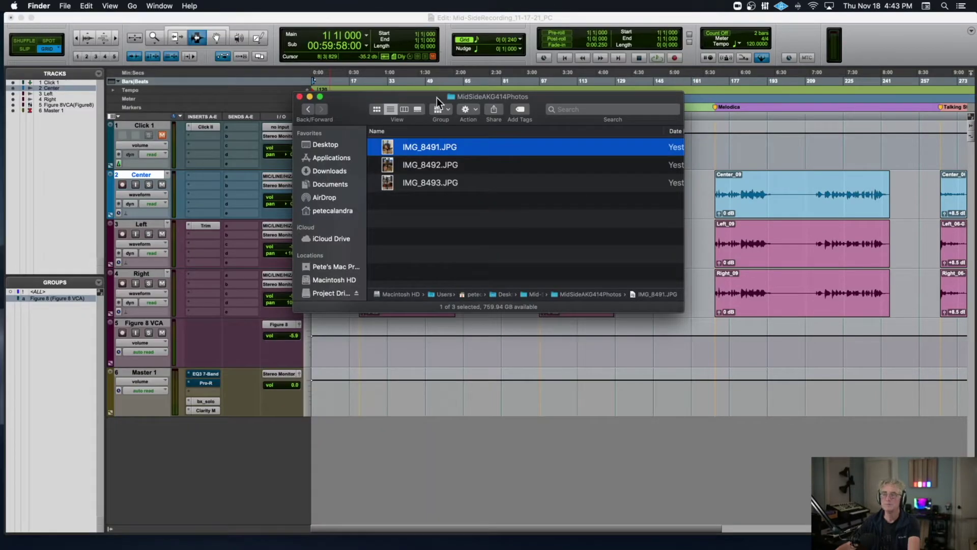
{"action": "double_click", "coordinate": [386, 148]}
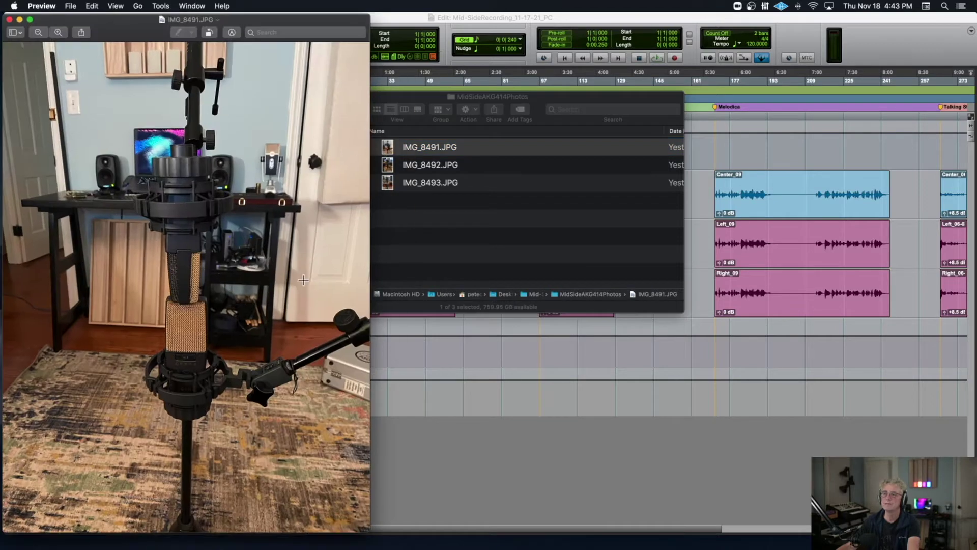
{"action": "left_click_drag", "start_coordinate": [363, 511], "coordinate": [858, 507]}
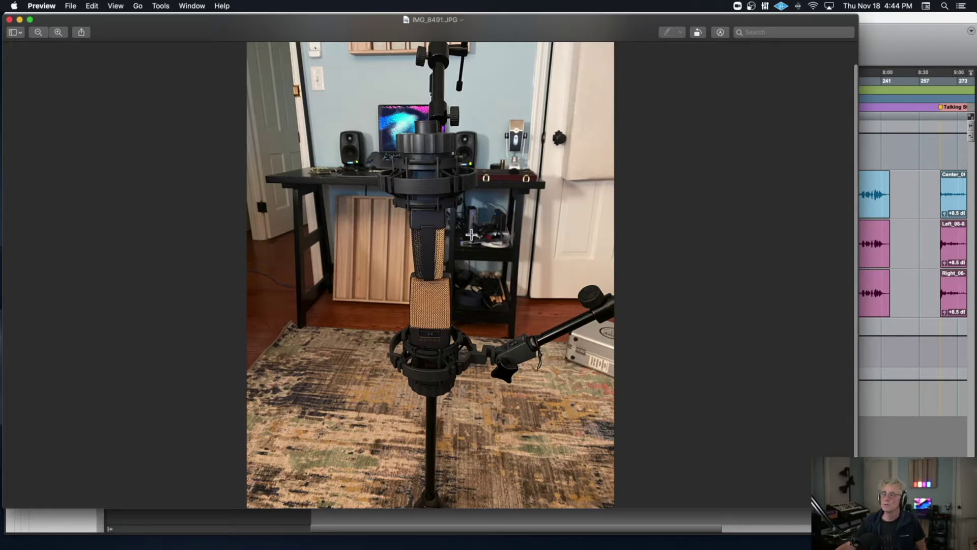
{"action": "left_click", "coordinate": [9, 20]}
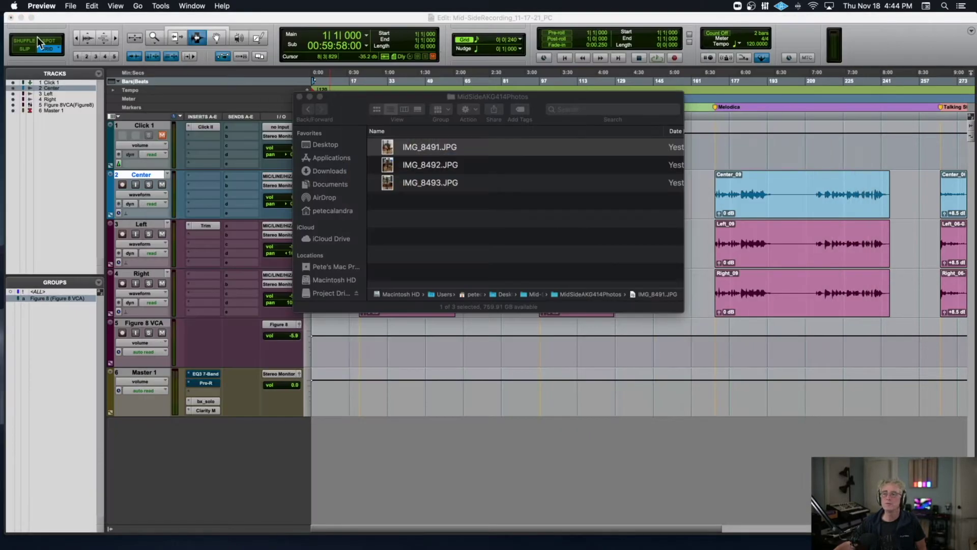
Step: View IMG_8492.JPG and IMG_8493.JPG from the same folder and close both photos
{"action": "left_click", "coordinate": [385, 169]}
{"action": "double_click", "coordinate": [385, 169]}
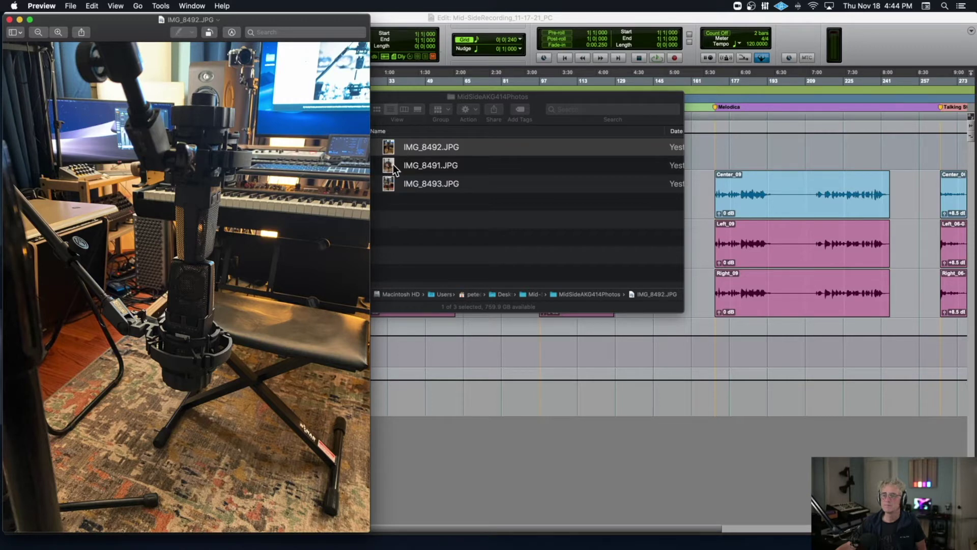
{"action": "left_click", "coordinate": [399, 188]}
{"action": "double_click", "coordinate": [389, 183]}
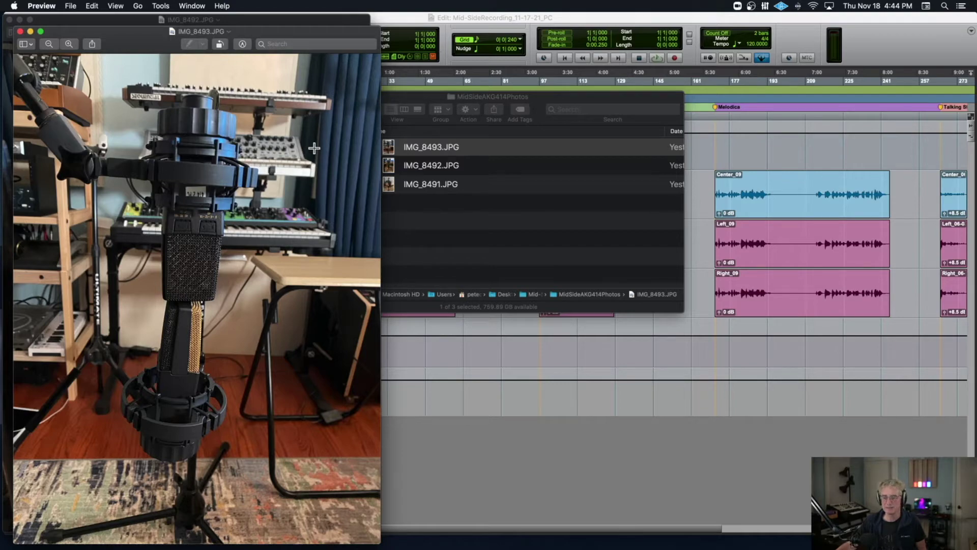
{"action": "left_click", "coordinate": [20, 31]}
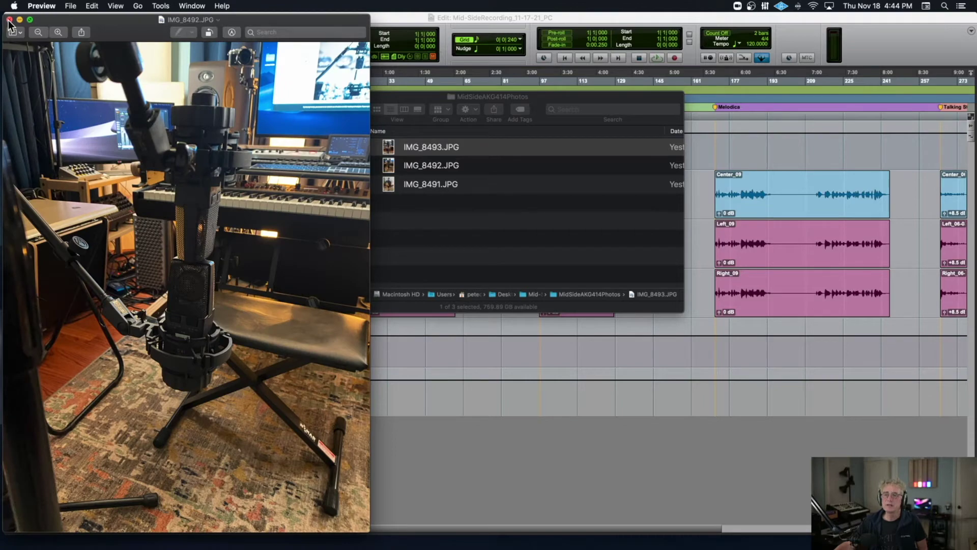
{"action": "left_click", "coordinate": [9, 20]}
Step: Close the photo folder window and return to the Pro Tools Edit window
{"action": "left_click", "coordinate": [337, 100]}
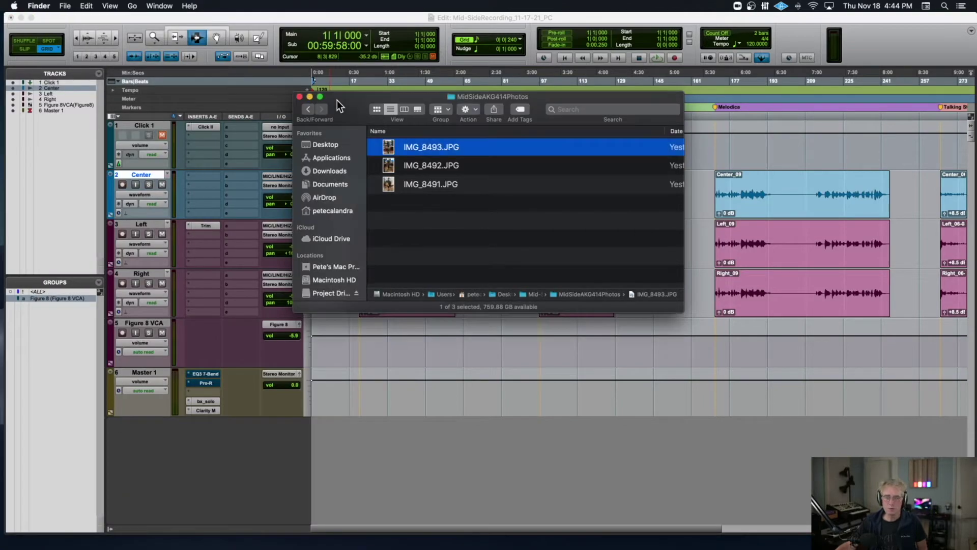
{"action": "left_click", "coordinate": [299, 97]}
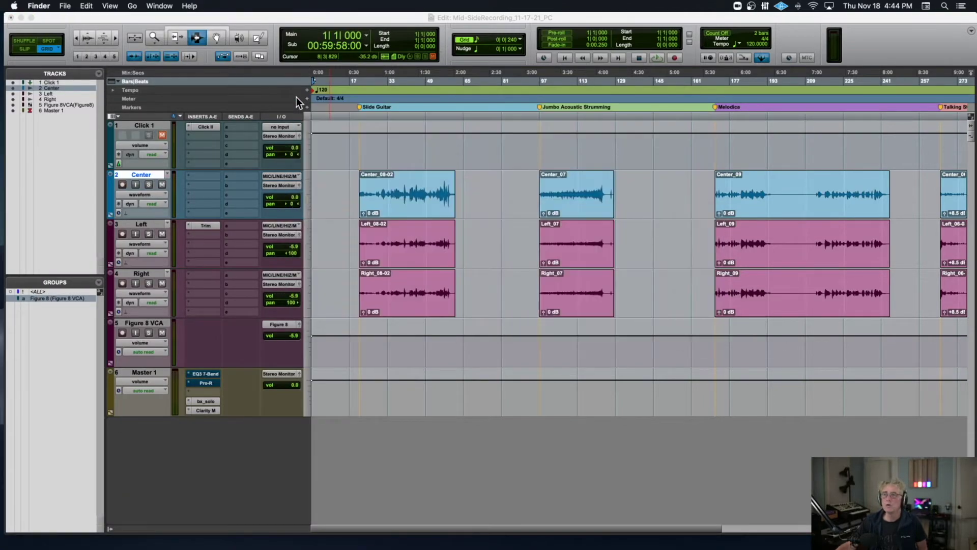
{"action": "left_click", "coordinate": [315, 16]}
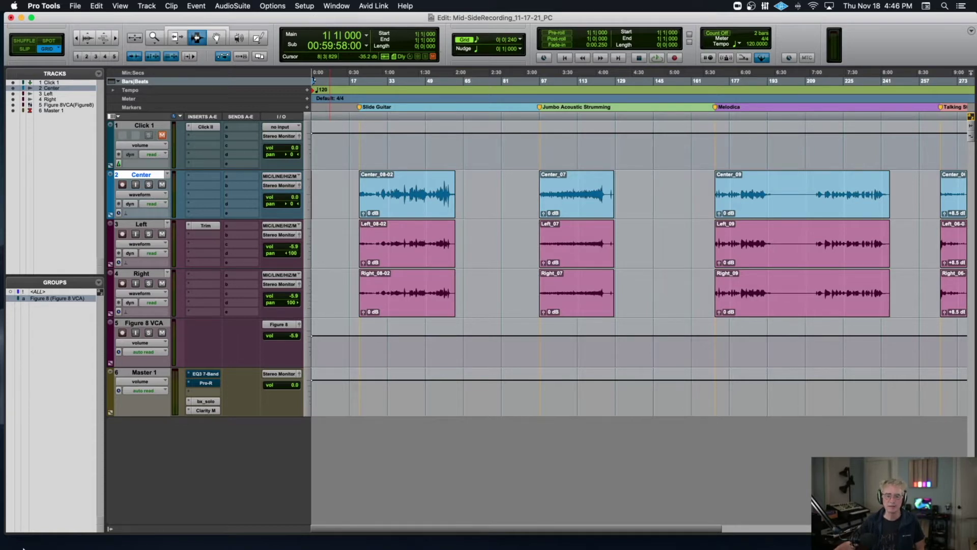
Step: Search This Mac for "PAt xo" in Finder and look inside the folder containing Pat_XO Open PC.mov
{"action": "left_click", "coordinate": [26, 518]}
{"action": "left_click", "coordinate": [696, 79]}
{"action": "type", "text": "PAt xo"}
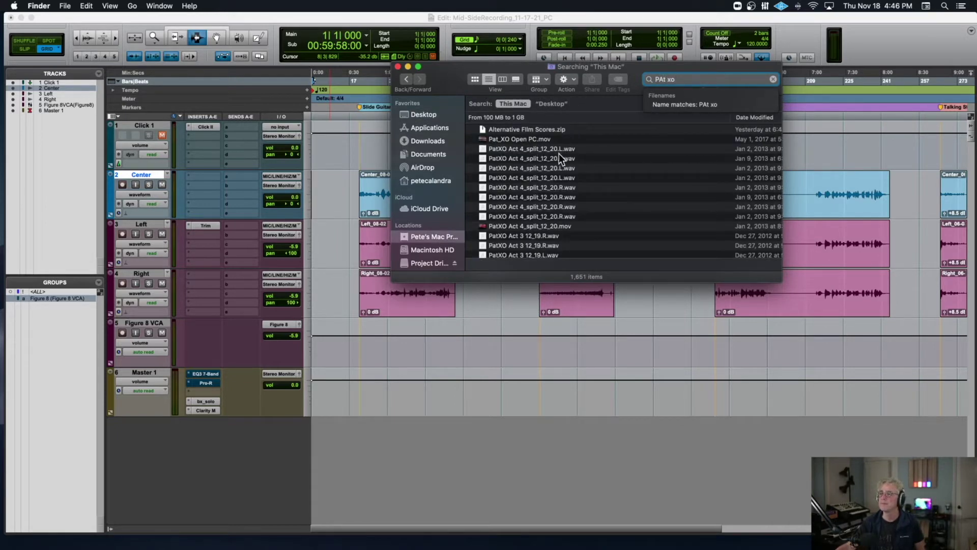
{"action": "left_click", "coordinate": [502, 141]}
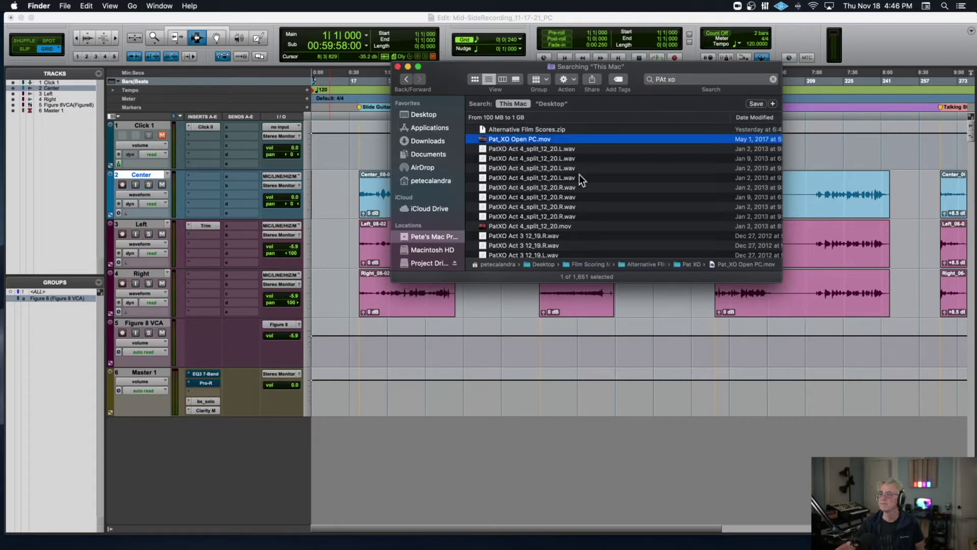
{"action": "double_click", "coordinate": [680, 262]}
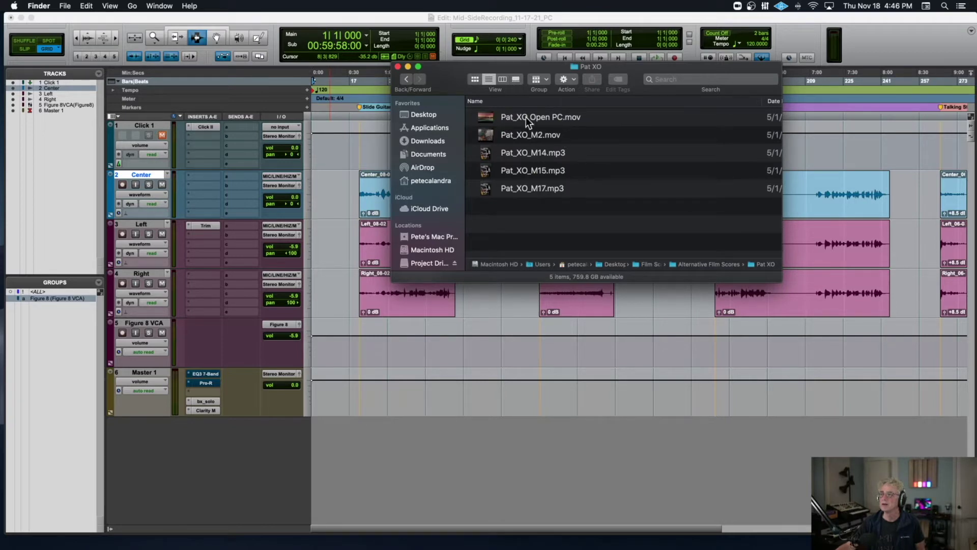
{"action": "left_click", "coordinate": [405, 79]}
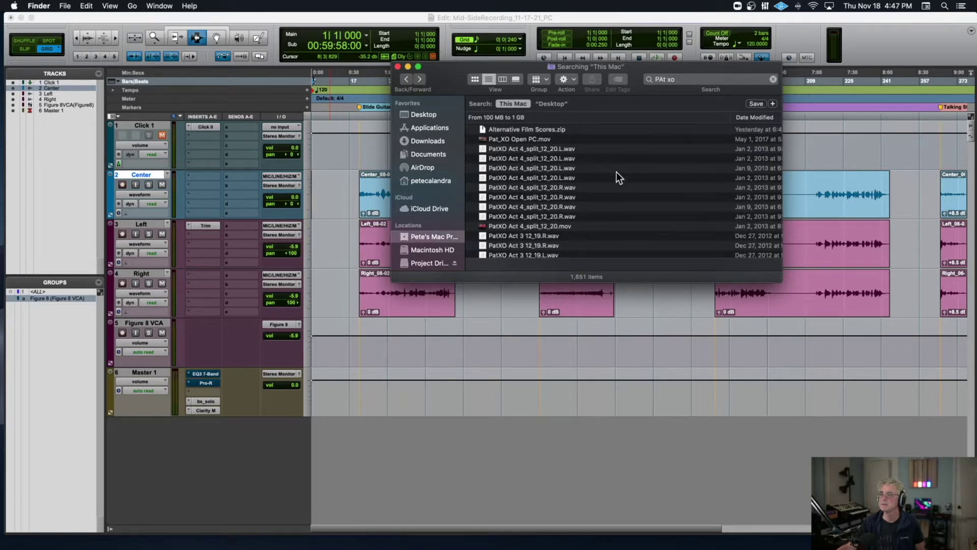
Step: Switch to Music, play PAt_XO_M2CD_PC from the Alt Film Scores playlist, and pause it after listening
{"action": "mouse_move", "coordinate": [415, 548]}
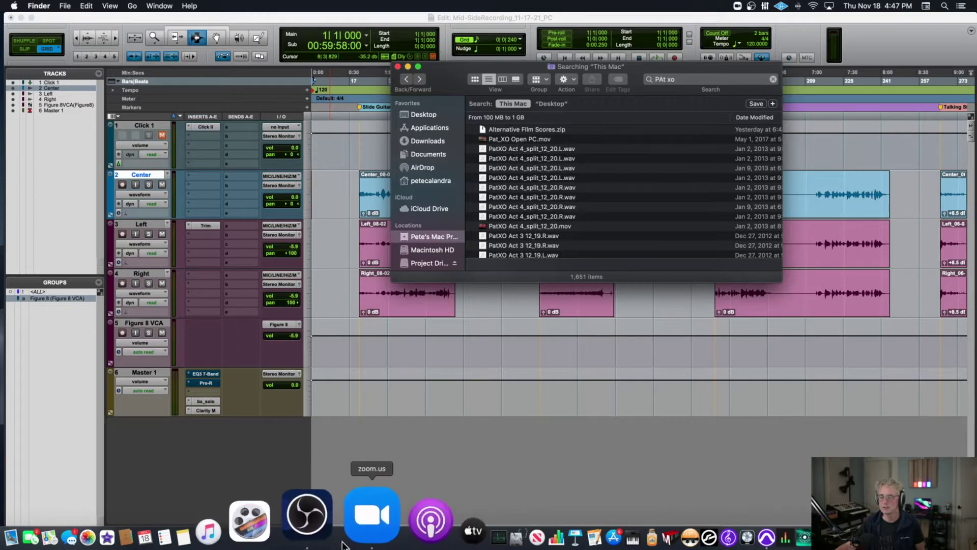
{"action": "left_click", "coordinate": [293, 537]}
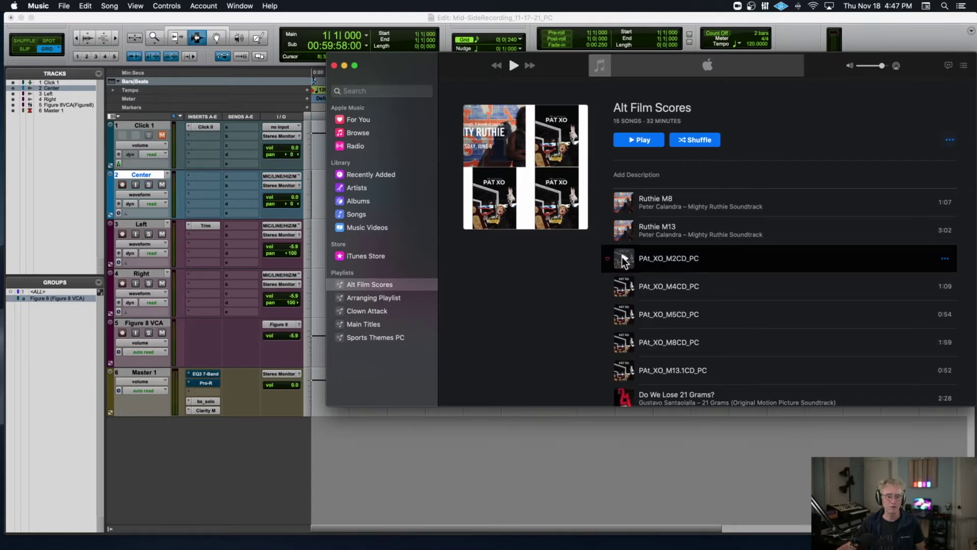
{"action": "left_click_drag", "start_coordinate": [564, 61], "coordinate": [415, 37]}
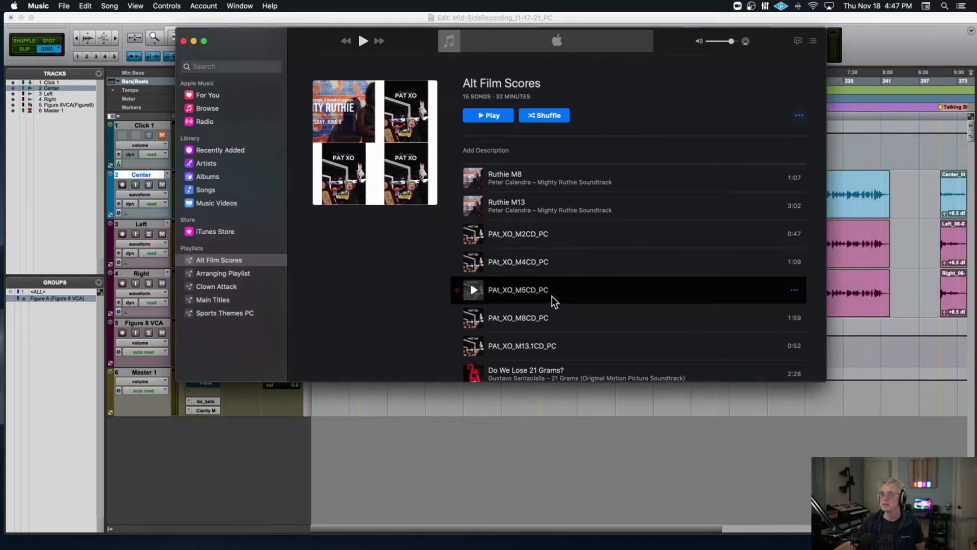
{"action": "left_click", "coordinate": [475, 233]}
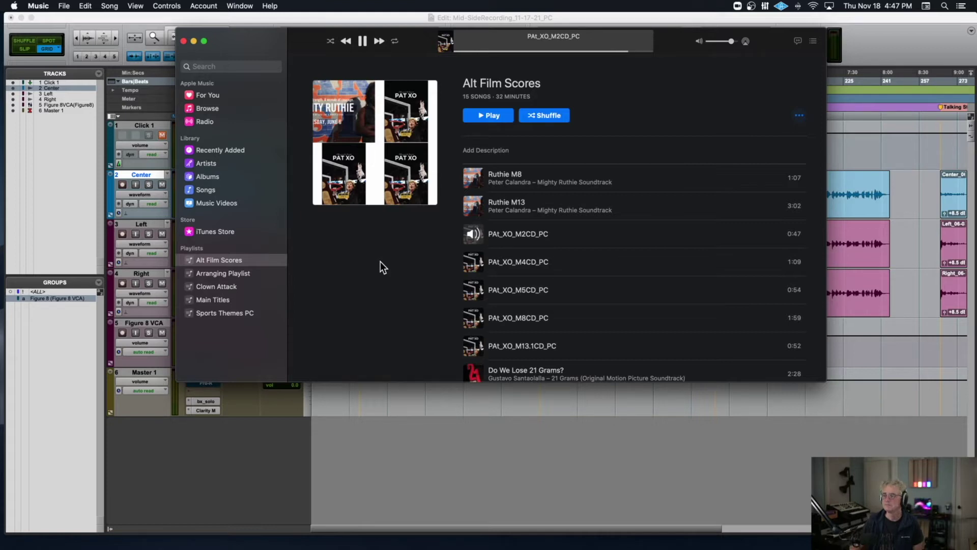
{"action": "left_click", "coordinate": [363, 42]}
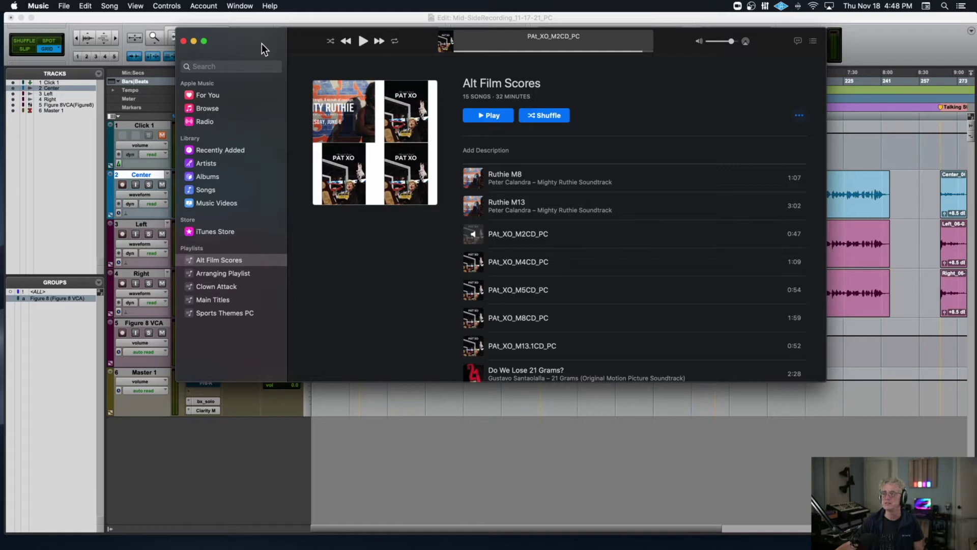
Step: Close the Music window and return to the Pro Tools Edit window
{"action": "scroll", "coordinate": [601, 155], "scroll_direction": "down", "scroll_amount": 2}
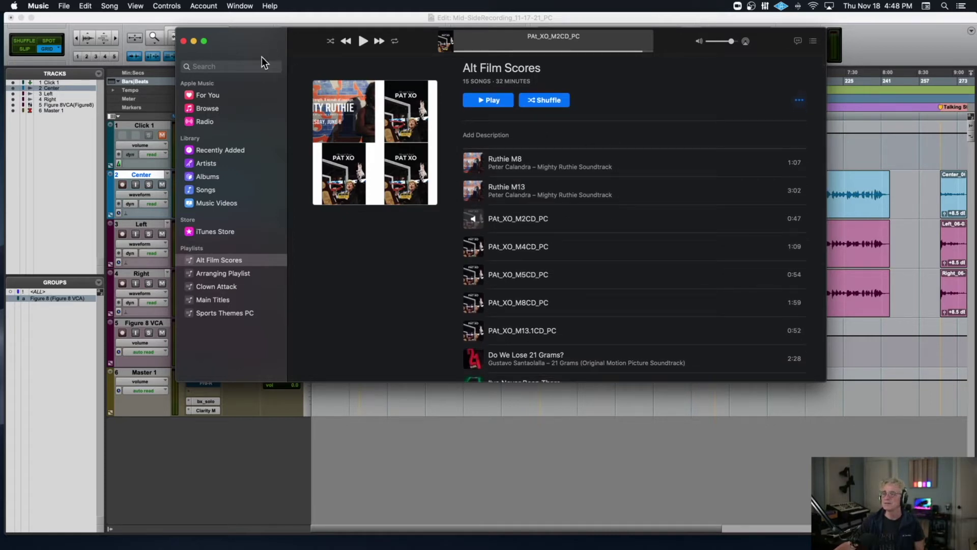
{"action": "left_click", "coordinate": [182, 41]}
{"action": "left_click", "coordinate": [249, 18]}
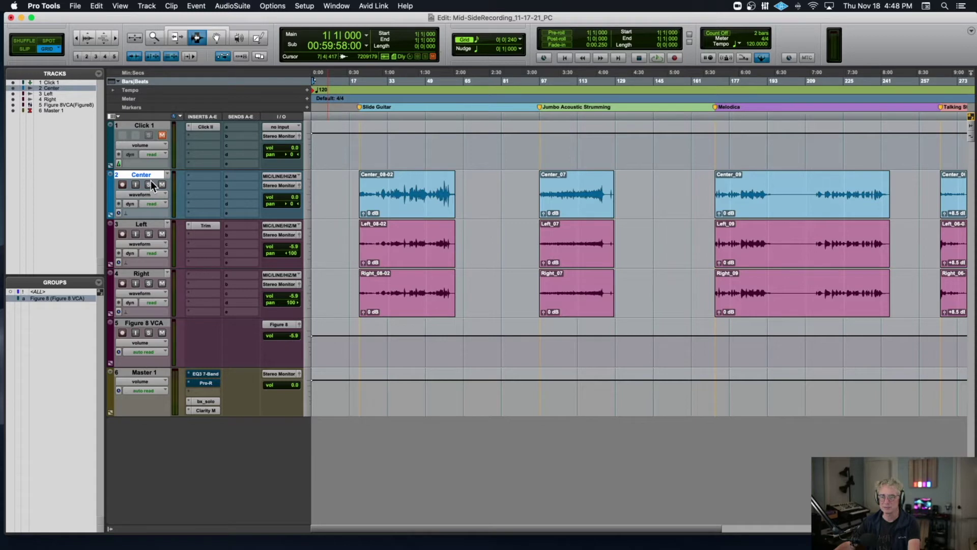
Step: Increase the height of all tracks in the session by two size steps
{"action": "key", "text": "ctrl+alt+Up"}
{"action": "key", "text": "ctrl+alt+Up"}
{"action": "scroll", "coordinate": [151, 181], "scroll_direction": "down", "scroll_amount": 2}
{"action": "scroll", "coordinate": [151, 182], "scroll_direction": "up", "scroll_amount": 2}
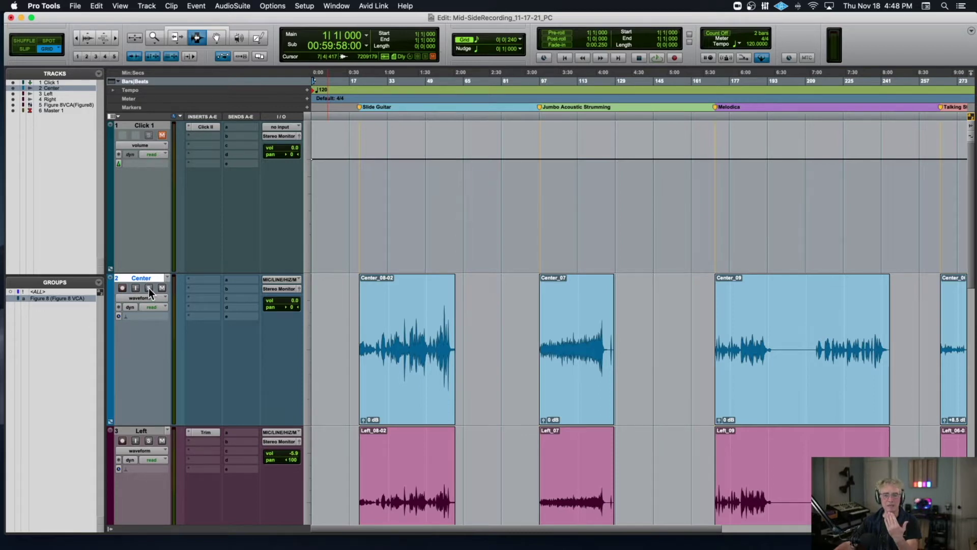
Step: Select the Left and Right tracks together
{"action": "scroll", "coordinate": [149, 288], "scroll_direction": "down", "scroll_amount": 2}
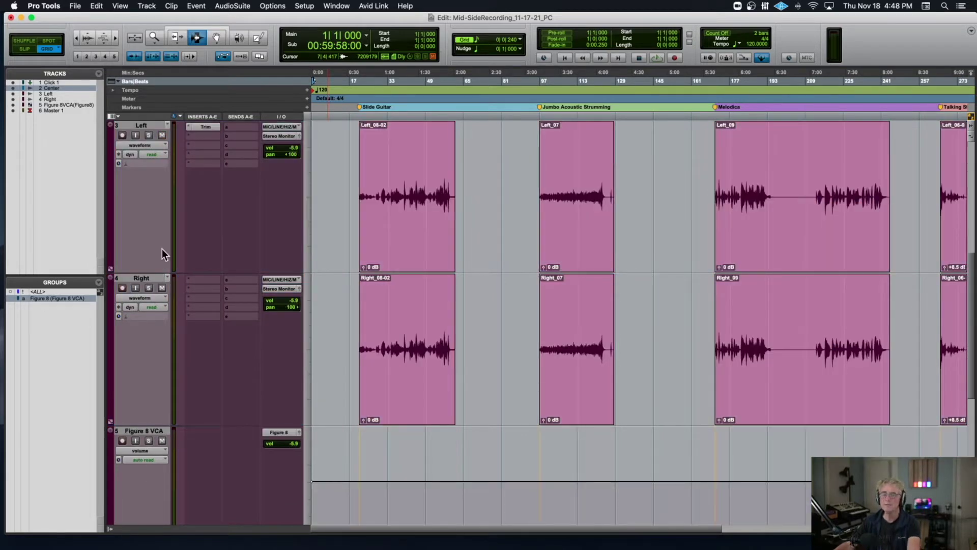
{"action": "left_click", "coordinate": [148, 127]}
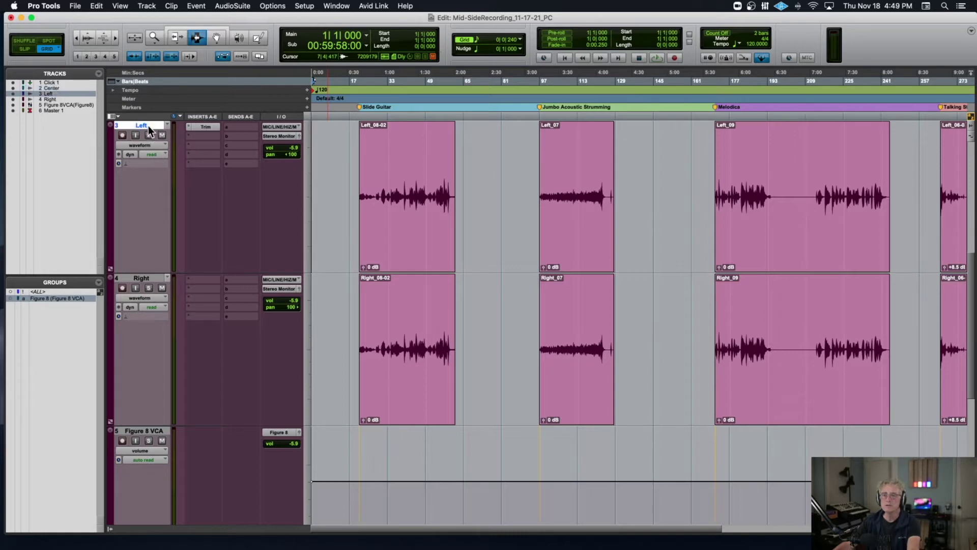
{"action": "left_click", "coordinate": [153, 279], "text": "shift"}
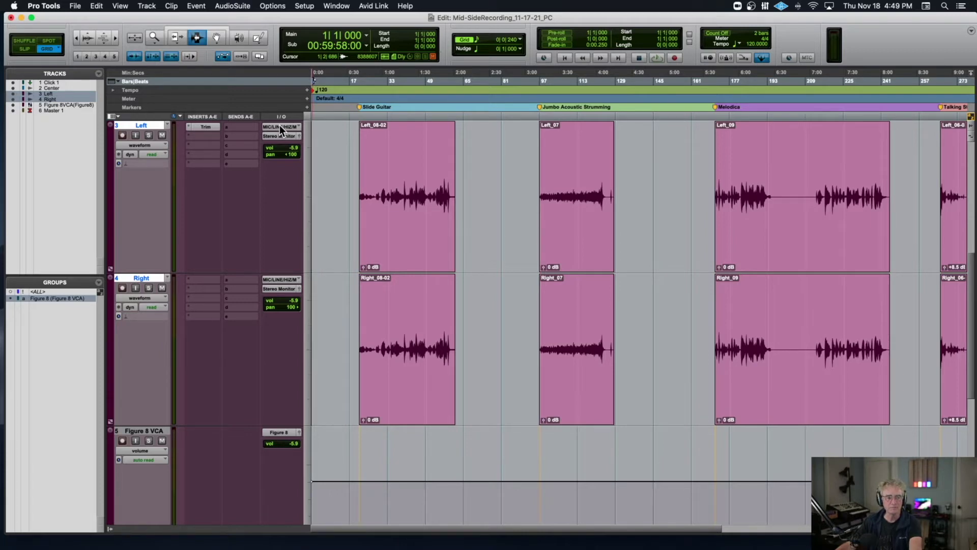
Step: Switch to Finder and open IMG_8493.JPG from the MidSideAKG414Photos folder inside the Mid-SideRecording_11-17-21_PC folder on the Desktop
{"action": "mouse_move", "coordinate": [116, 548]}
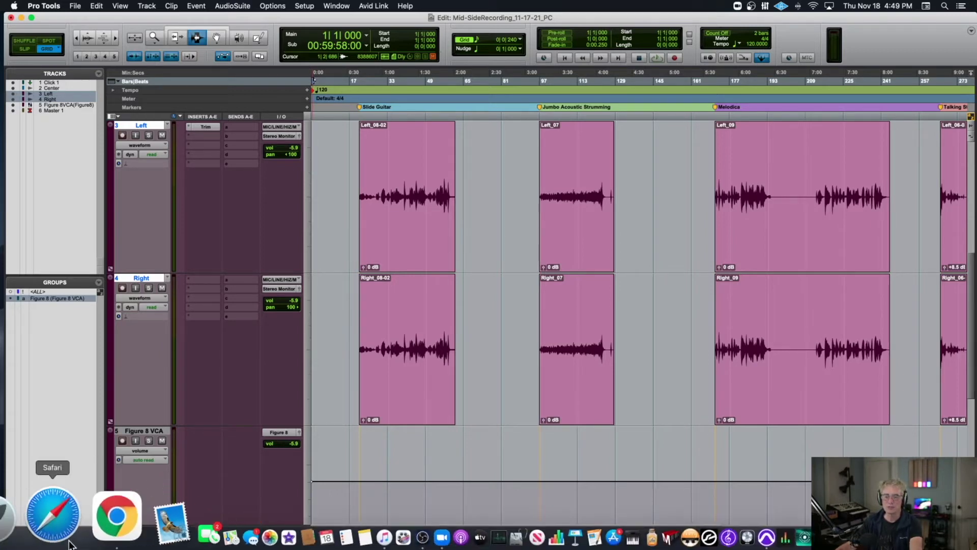
{"action": "left_click", "coordinate": [17, 529]}
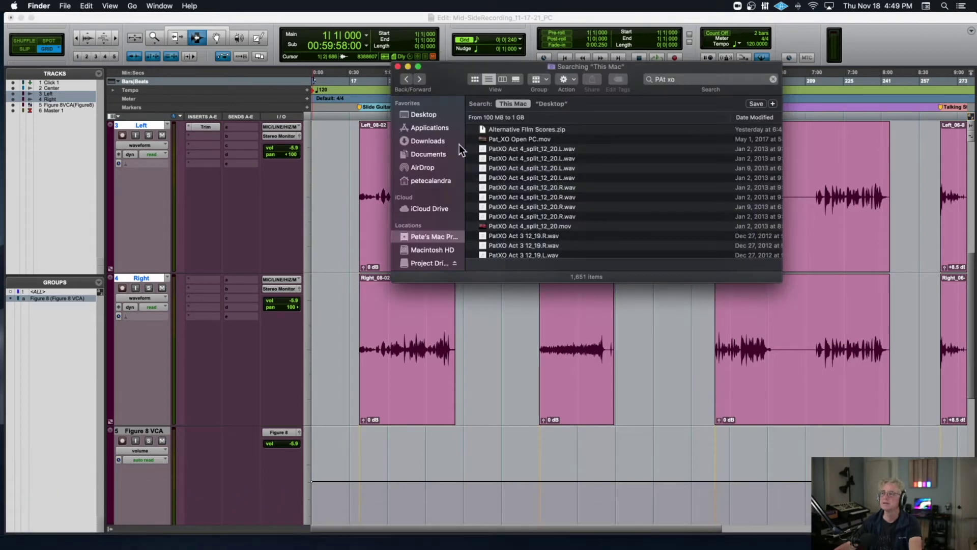
{"action": "left_click", "coordinate": [429, 116]}
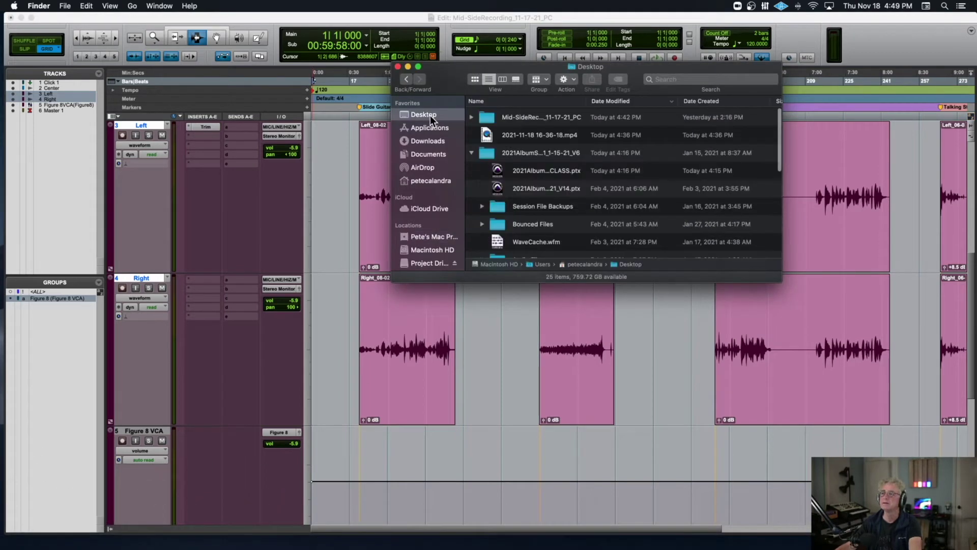
{"action": "double_click", "coordinate": [504, 120]}
{"action": "double_click", "coordinate": [542, 116]}
{"action": "left_click", "coordinate": [544, 117]}
{"action": "double_click", "coordinate": [543, 117]}
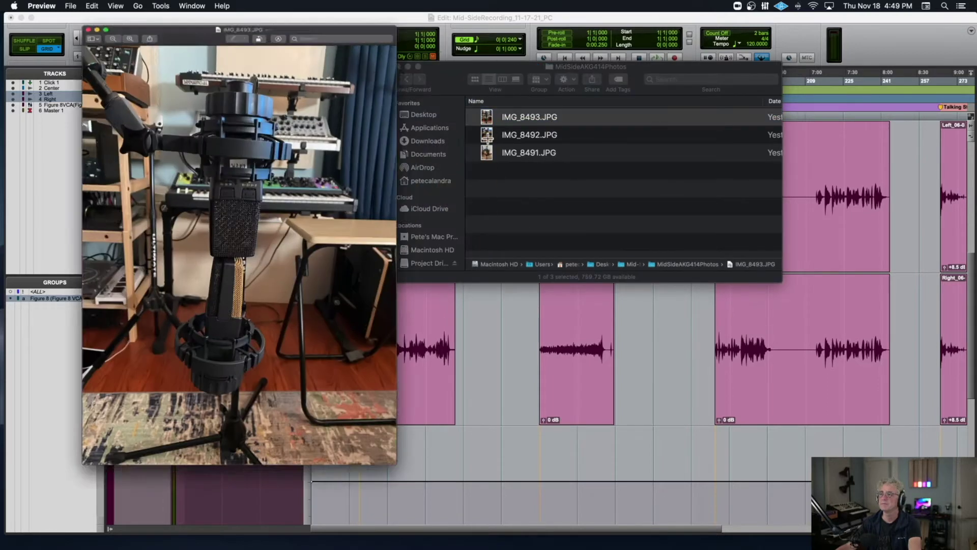
Step: View IMG_8491.JPG as well and close both open microphone photos
{"action": "left_click", "coordinate": [511, 156]}
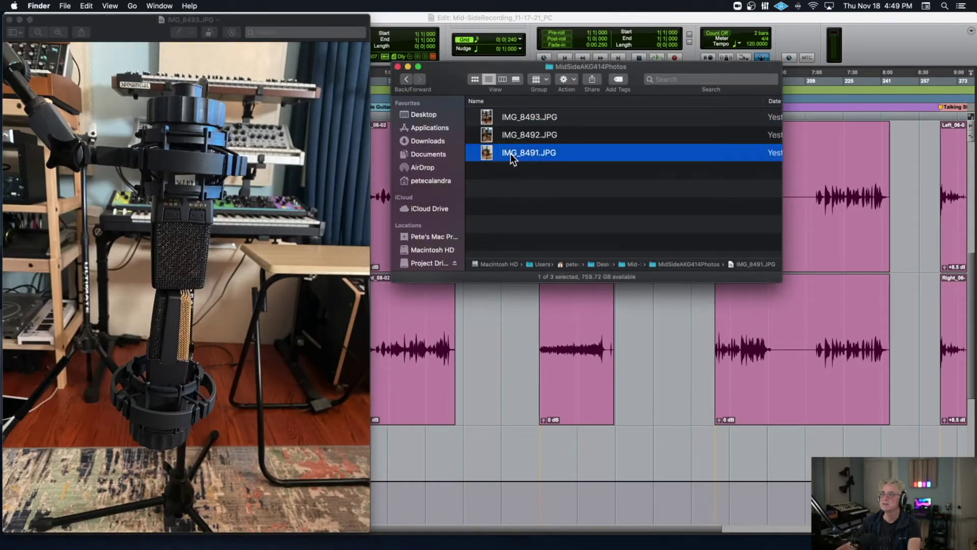
{"action": "double_click", "coordinate": [483, 153]}
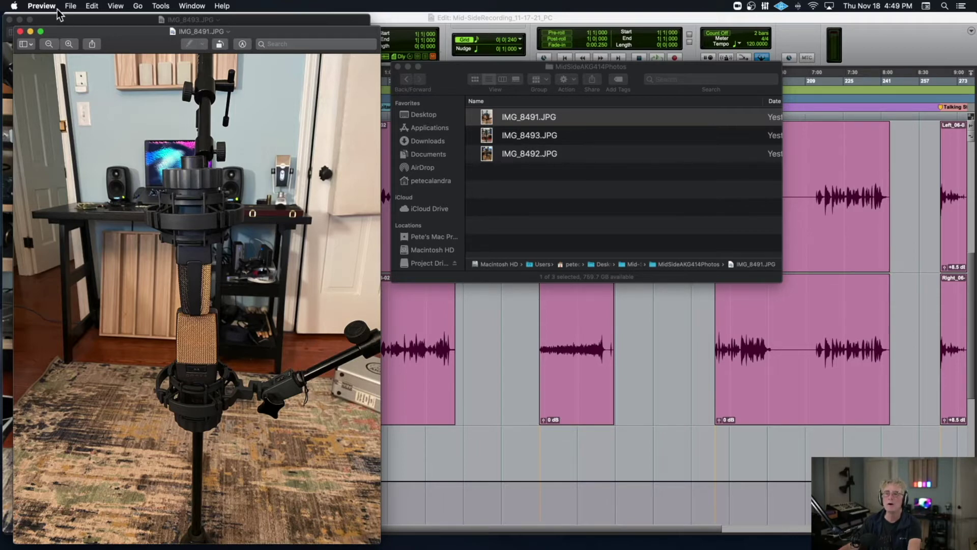
{"action": "left_click", "coordinate": [19, 31]}
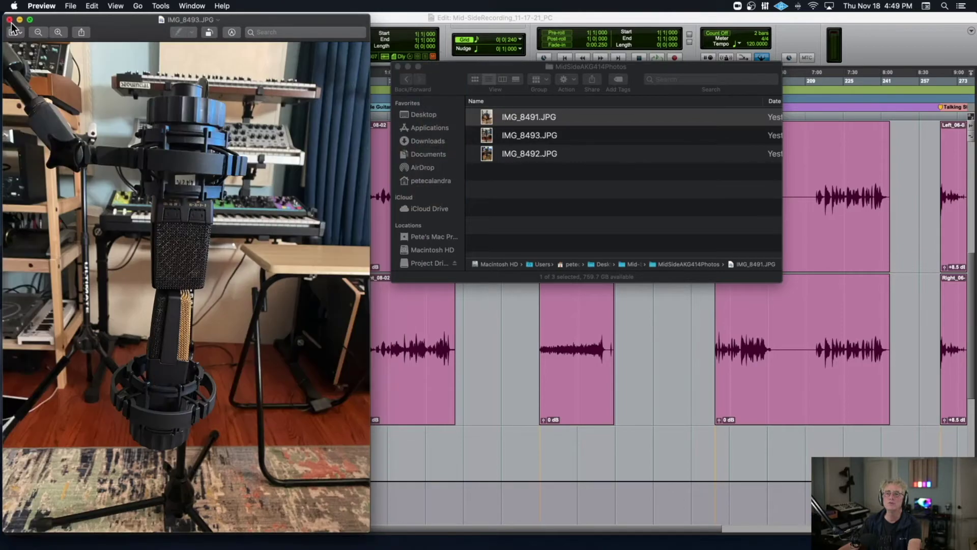
{"action": "left_click", "coordinate": [10, 20]}
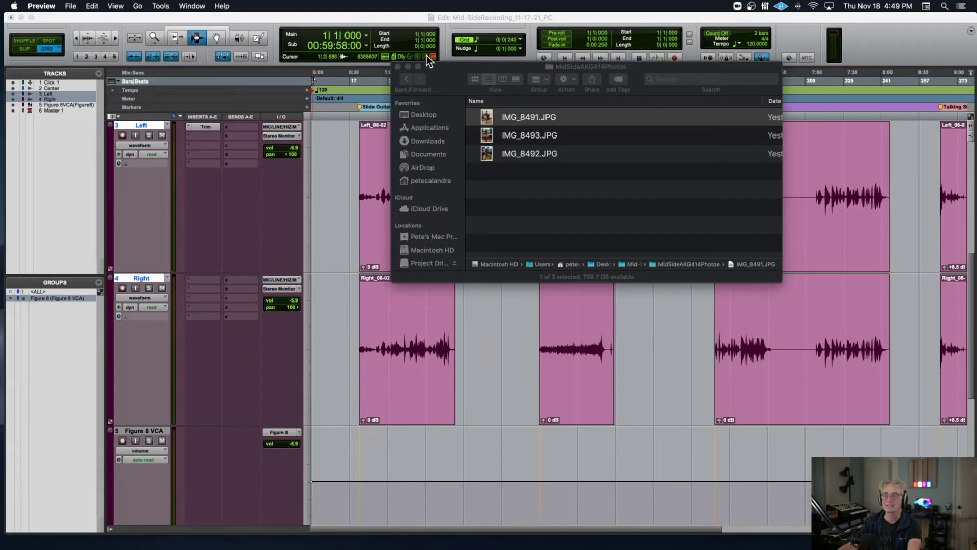
Step: Close the Finder window and select the Left_08-02 and Right_08-02 slide guitar clips in the Pro Tools session
{"action": "left_click", "coordinate": [396, 66]}
{"action": "left_click", "coordinate": [377, 187]}
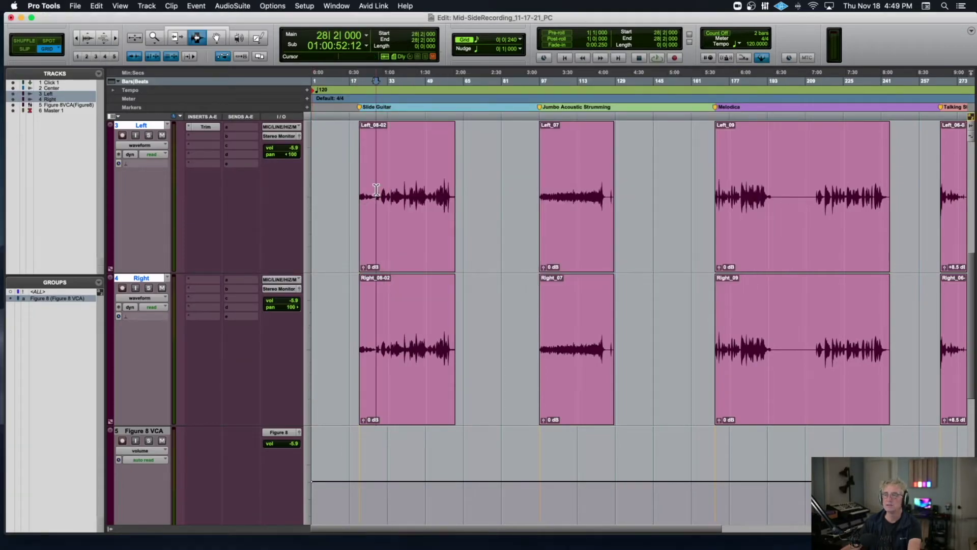
{"action": "double_click", "coordinate": [376, 189]}
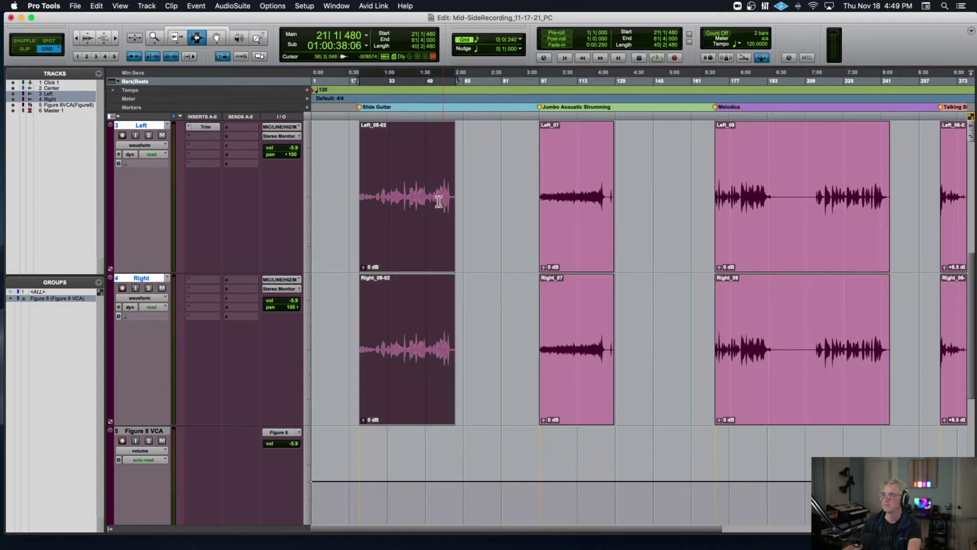
Step: Add an EQ3 7-Band plug-in to the Left track on the insert slot below Trim
{"action": "left_click", "coordinate": [205, 126]}
{"action": "left_click", "coordinate": [206, 127]}
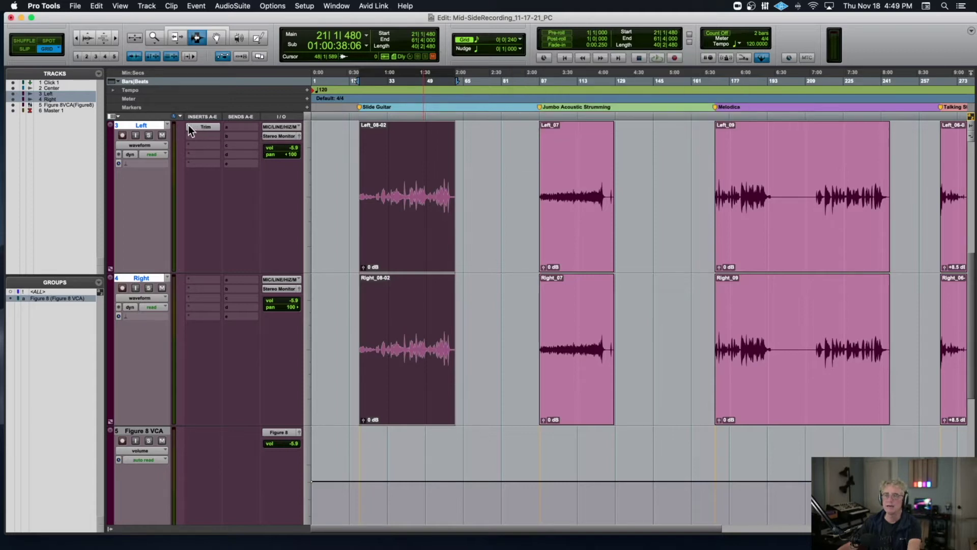
{"action": "left_click", "coordinate": [188, 125]}
{"action": "mouse_move", "coordinate": [188, 126]}
{"action": "mouse_move", "coordinate": [279, 222]}
{"action": "left_click", "coordinate": [188, 136]}
{"action": "mouse_move", "coordinate": [203, 136]}
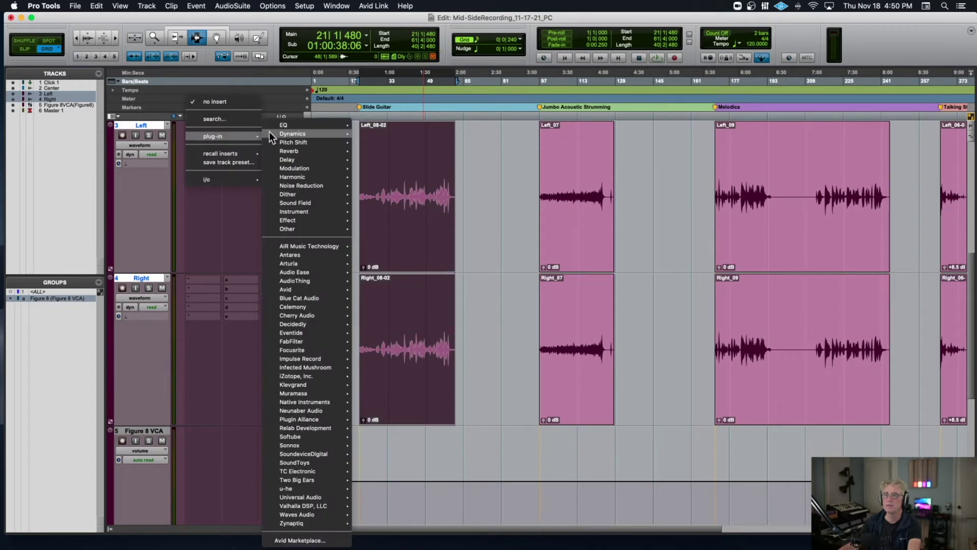
{"action": "mouse_move", "coordinate": [283, 126]}
{"action": "left_click", "coordinate": [390, 166]}
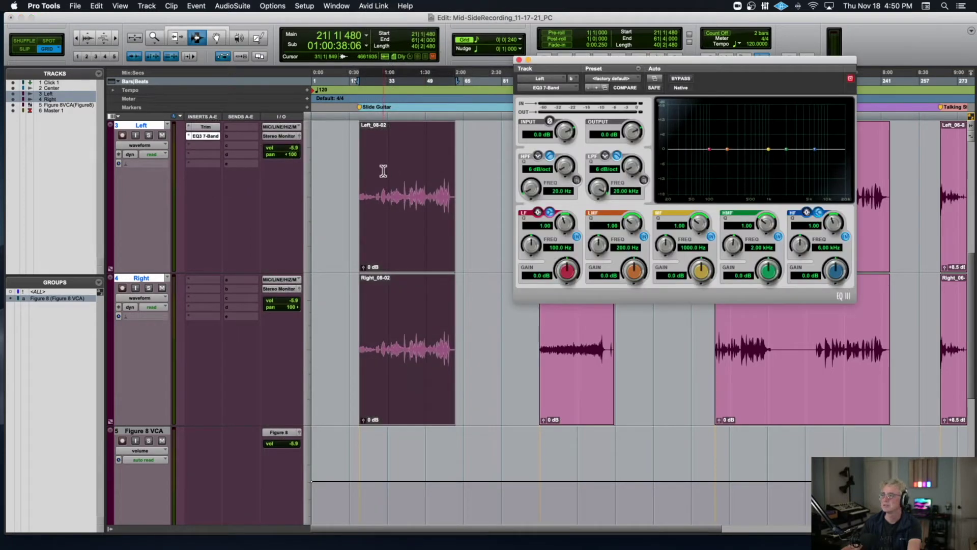
Step: Open the Left track's Trim plug-in, toggle its phase invert off and on again, and close the plug-in window
{"action": "left_click", "coordinate": [206, 128]}
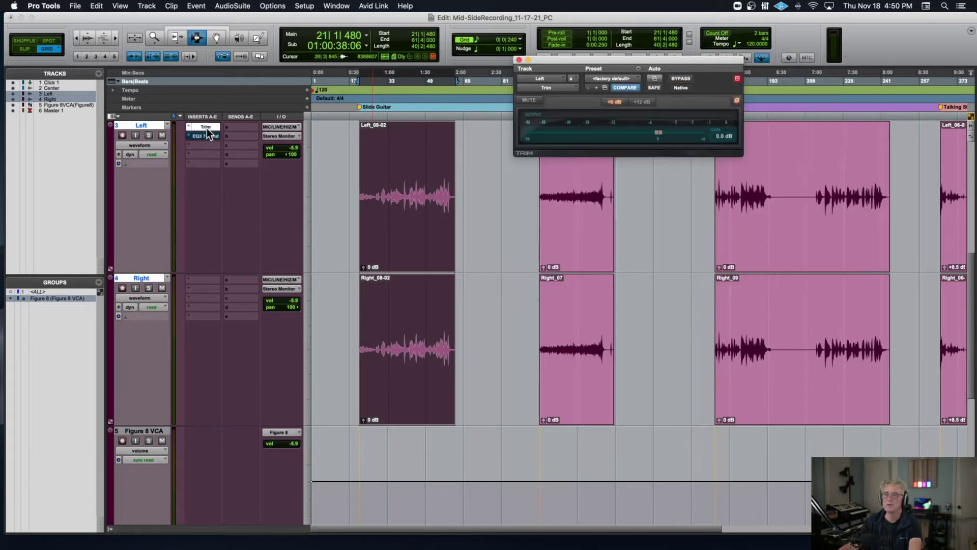
{"action": "left_click_drag", "start_coordinate": [708, 60], "coordinate": [463, 102]}
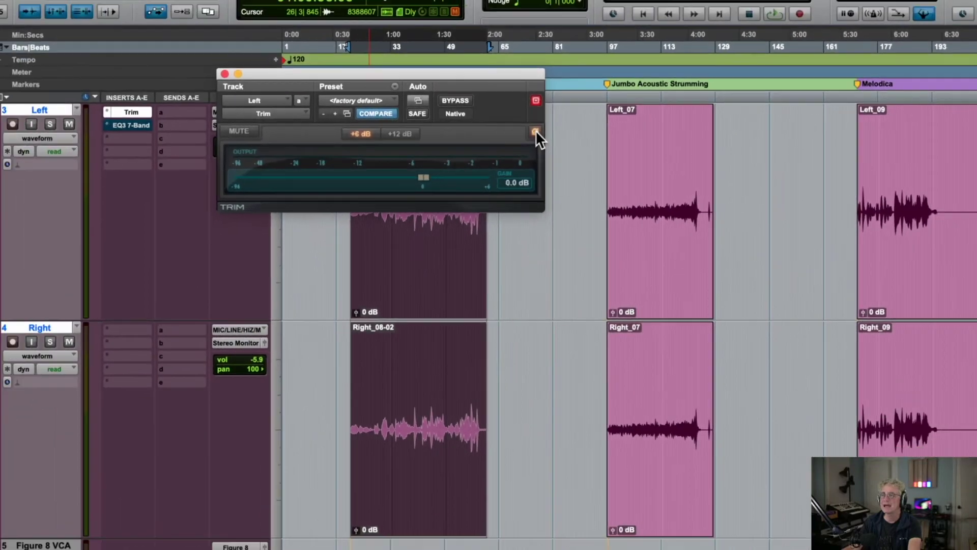
{"action": "left_click", "coordinate": [536, 131]}
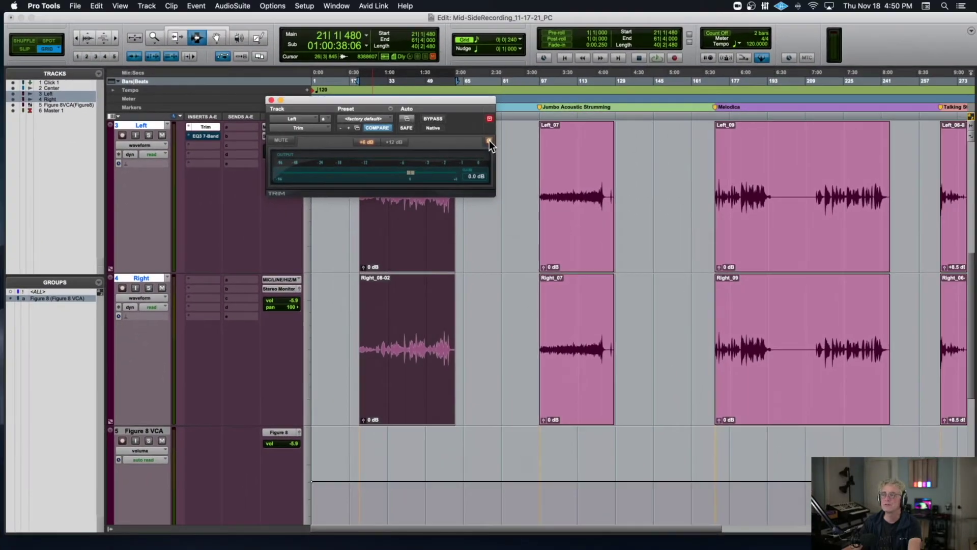
{"action": "left_click", "coordinate": [489, 141]}
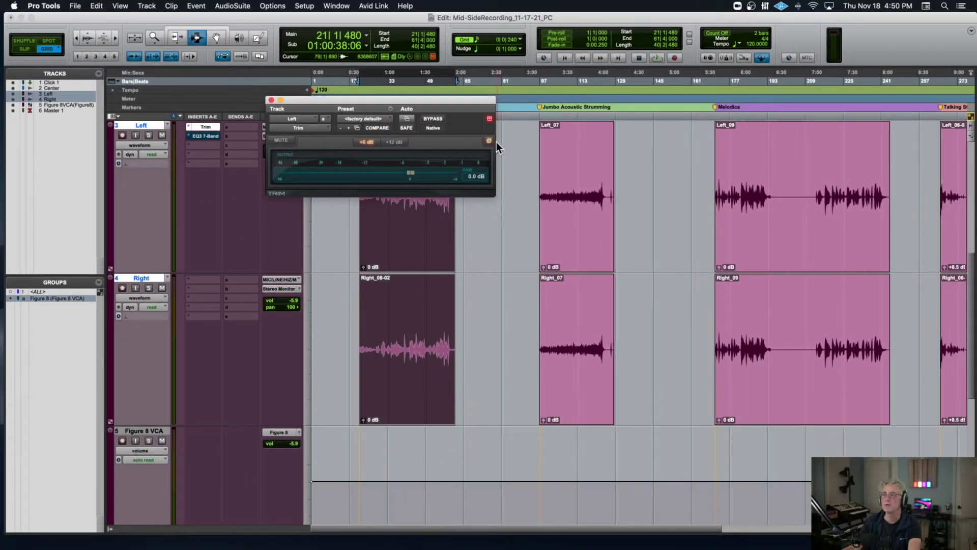
{"action": "left_click", "coordinate": [271, 100]}
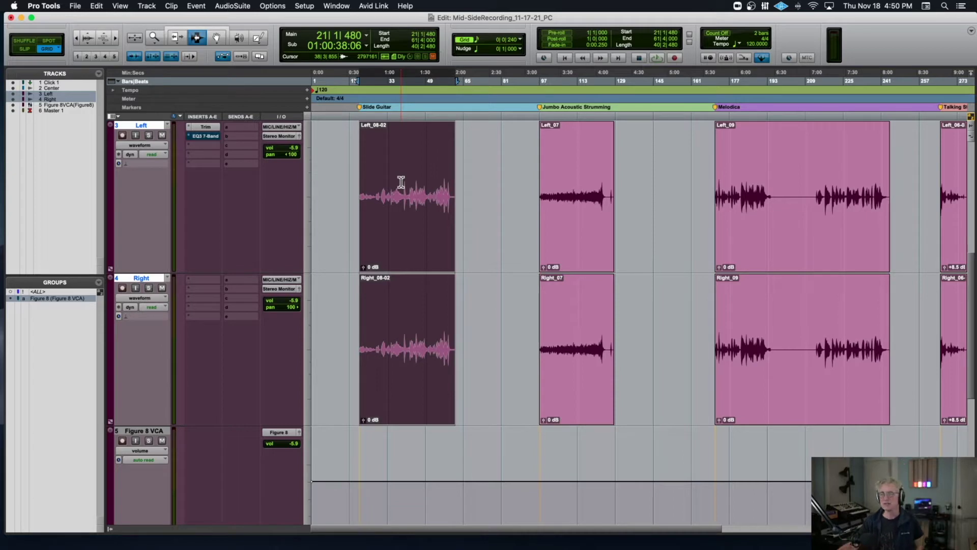
Step: Switch to Finder, open the Mid/Side (MS) Mic Recording Basics document from the Mid-SideRecording_11-17-21_PC folder, and place its window over the session
{"action": "scroll", "coordinate": [401, 183], "scroll_direction": "right", "scroll_amount": 2}
{"action": "mouse_move", "coordinate": [78, 543]}
{"action": "left_click", "coordinate": [26, 532]}
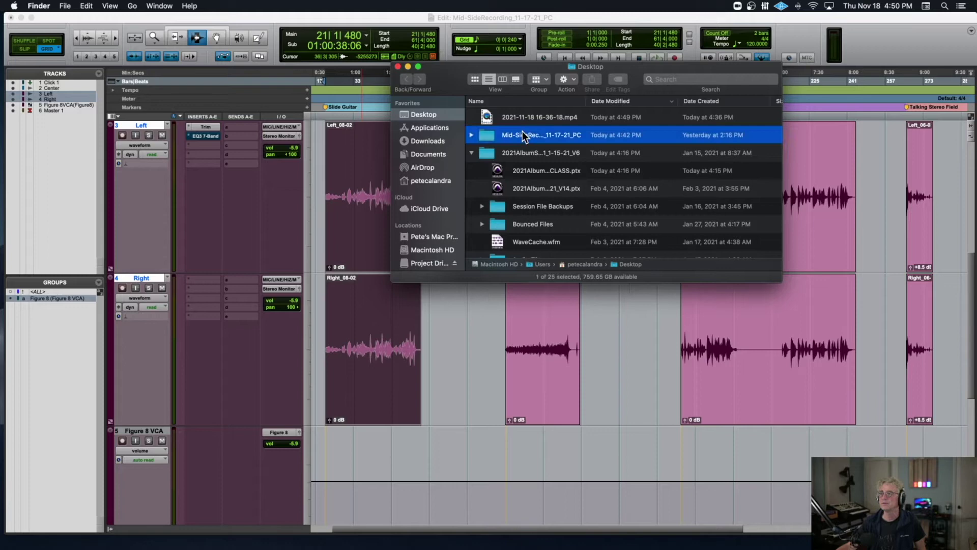
{"action": "double_click", "coordinate": [522, 133]}
{"action": "double_click", "coordinate": [527, 154]}
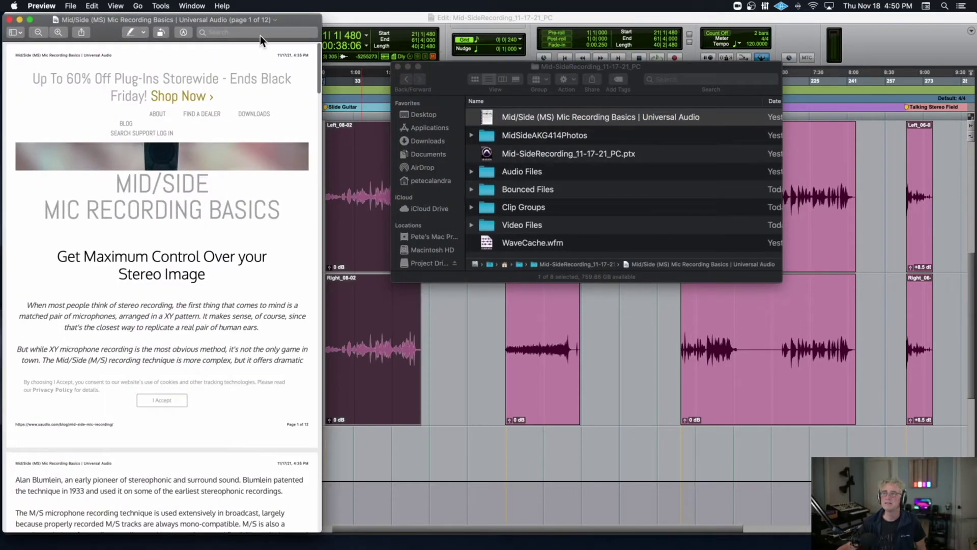
{"action": "left_click_drag", "start_coordinate": [255, 22], "coordinate": [650, 240]}
{"action": "left_click_drag", "start_coordinate": [489, 122], "coordinate": [0, 466]}
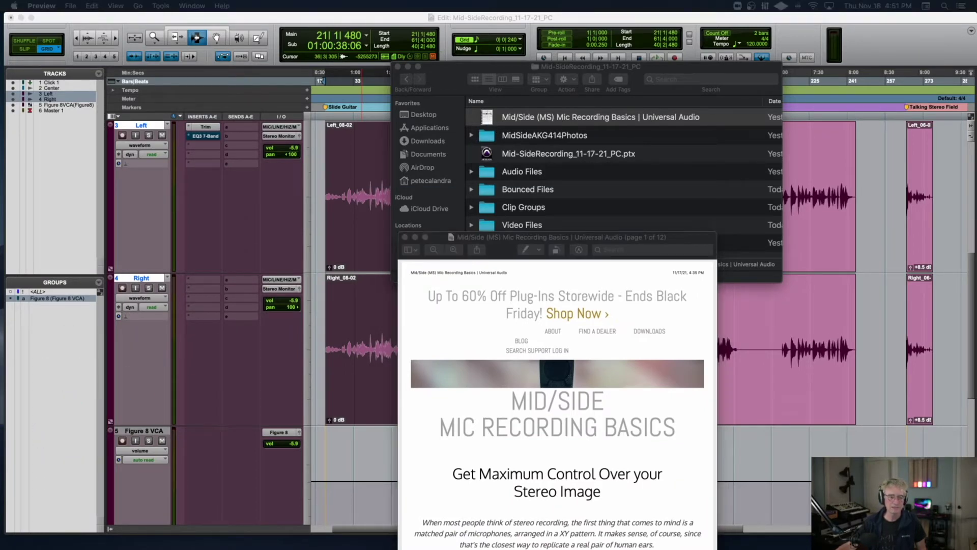
{"action": "left_click_drag", "start_coordinate": [502, 245], "coordinate": [433, 37]}
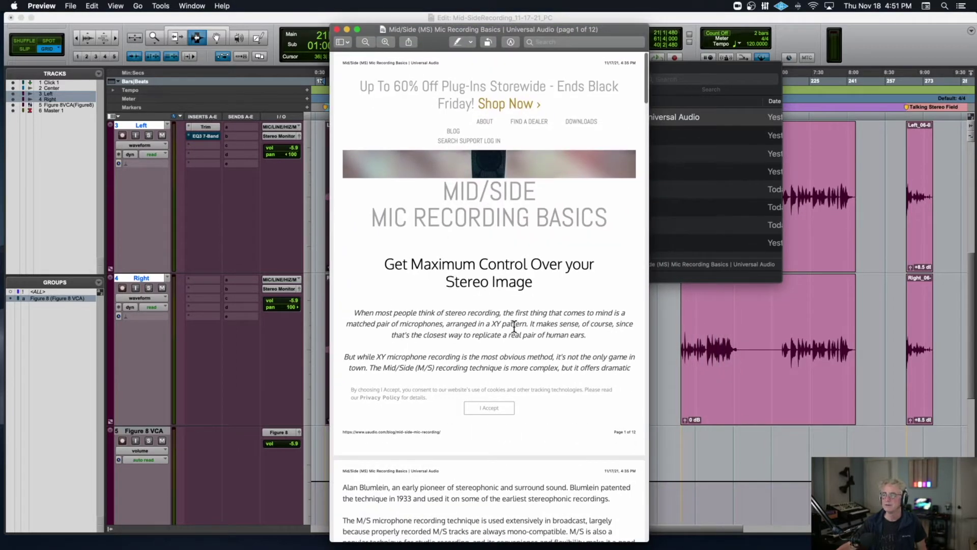
Step: Highlight the name Alan Blumlein at the start of page 2 and enlarge the text and document window for reading
{"action": "scroll", "coordinate": [513, 326], "scroll_direction": "down", "scroll_amount": 5}
{"action": "scroll", "coordinate": [514, 326], "scroll_direction": "down", "scroll_amount": 6}
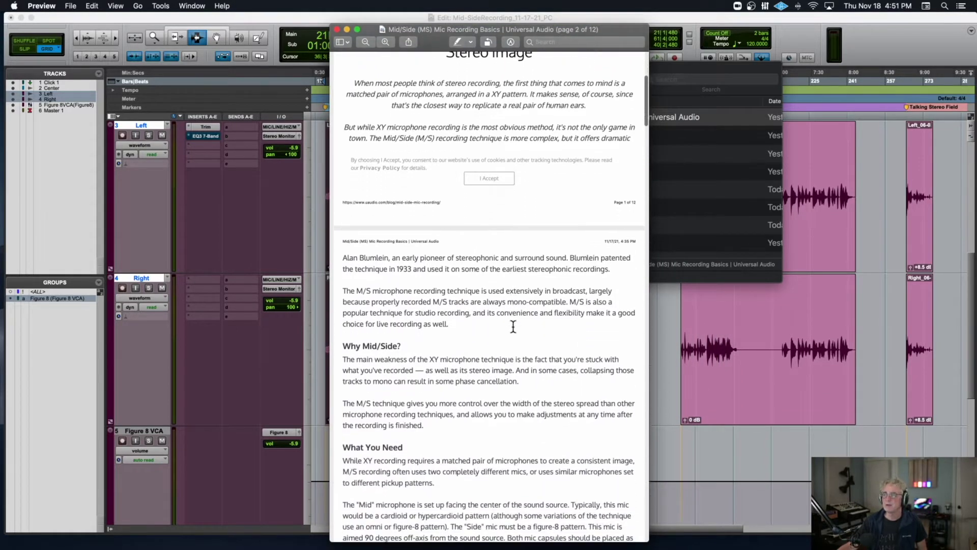
{"action": "left_click_drag", "start_coordinate": [389, 225], "coordinate": [339, 226]}
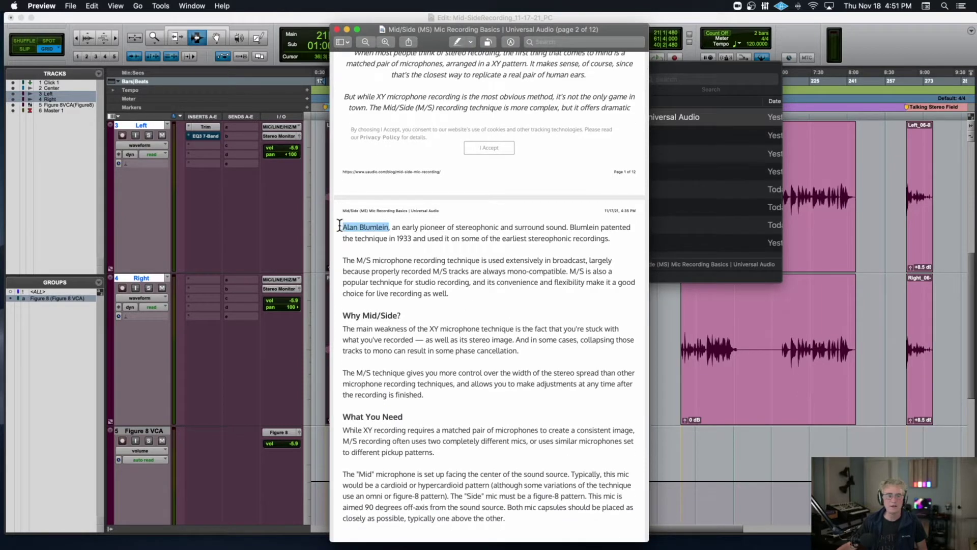
{"action": "left_click", "coordinate": [388, 45]}
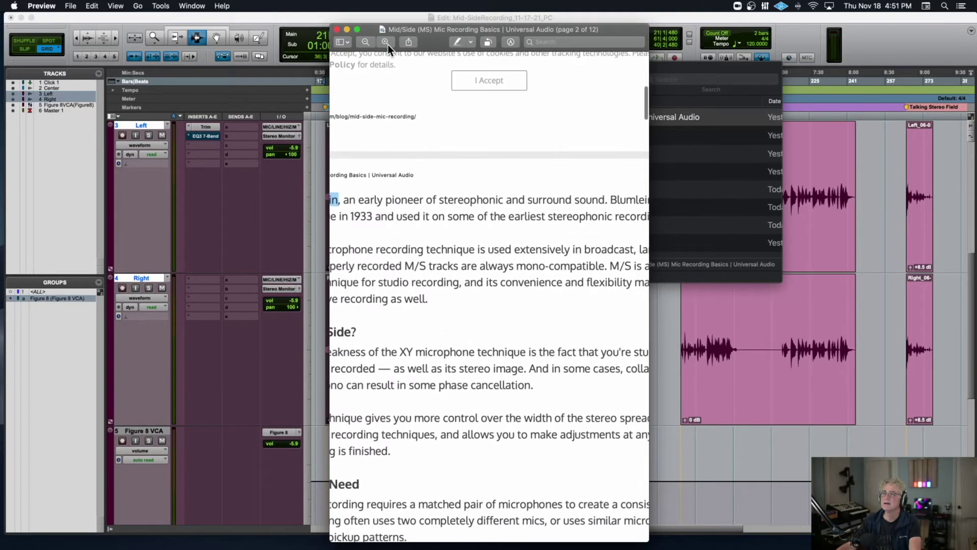
{"action": "left_click_drag", "start_coordinate": [647, 541], "coordinate": [976, 549]}
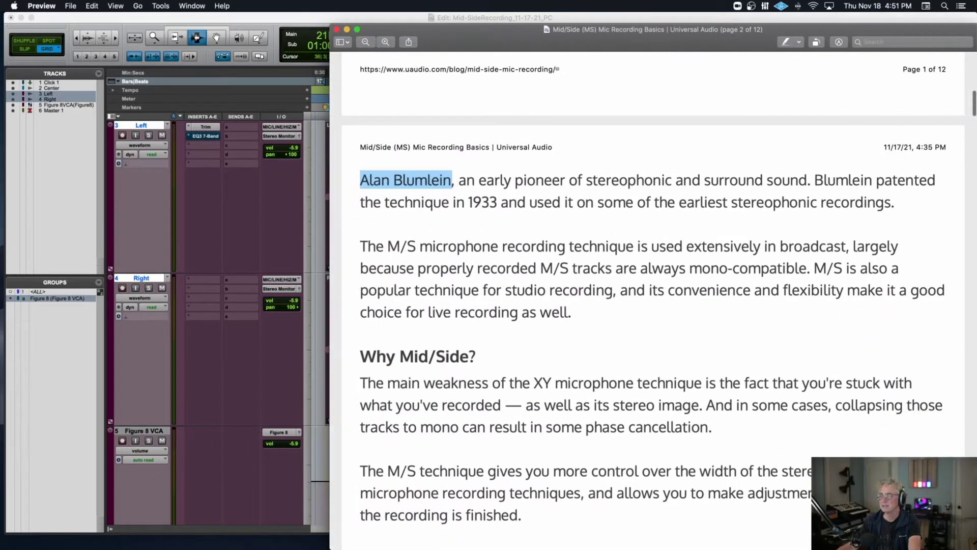
{"action": "left_click", "coordinate": [453, 180]}
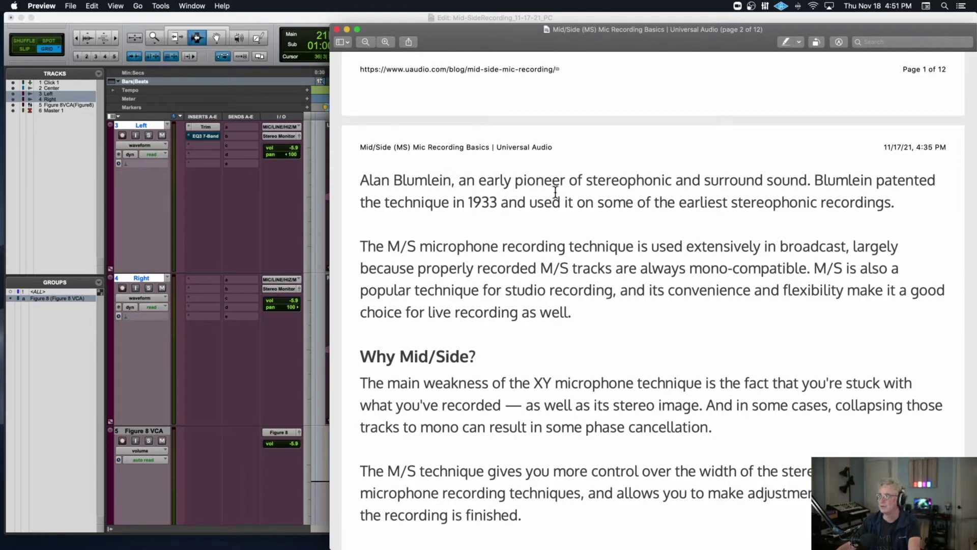
Step: Highlight the year 1933 in the opening paragraph of page 2
{"action": "scroll", "coordinate": [556, 192], "scroll_direction": "down", "scroll_amount": 2}
{"action": "mouse_move", "coordinate": [472, 179]}
{"action": "left_mouse_down"}
{"action": "mouse_move", "coordinate": [499, 179]}
{"action": "mouse_move", "coordinate": [468, 179]}
{"action": "left_mouse_up"}
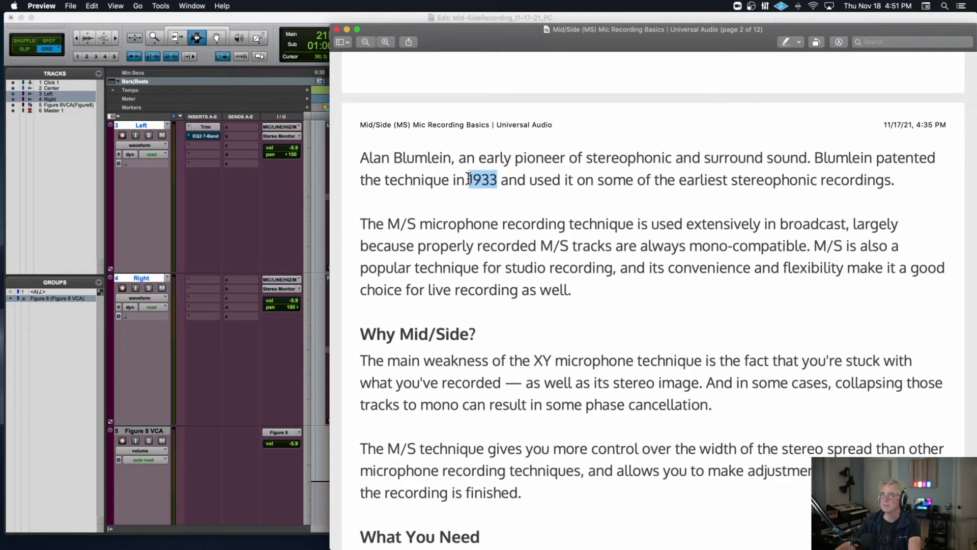
{"action": "scroll", "coordinate": [515, 195], "scroll_direction": "up", "scroll_amount": 1}
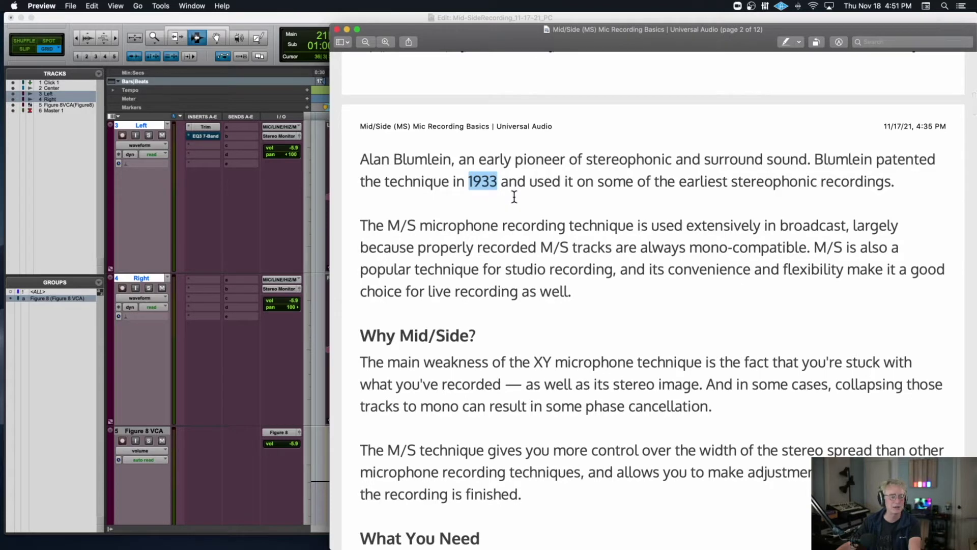
Step: Highlight the term XY in the "Why Mid/Side?" section and clear the selection after reviewing it
{"action": "scroll", "coordinate": [509, 199], "scroll_direction": "down", "scroll_amount": 3}
{"action": "scroll", "coordinate": [511, 203], "scroll_direction": "down", "scroll_amount": 5}
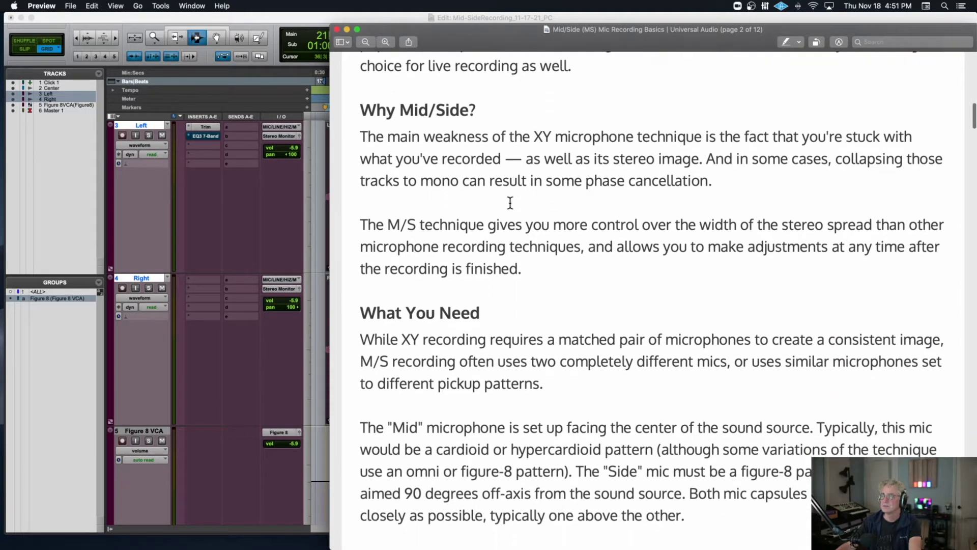
{"action": "scroll", "coordinate": [510, 202], "scroll_direction": "up", "scroll_amount": 1}
{"action": "scroll", "coordinate": [540, 153], "scroll_direction": "down", "scroll_amount": 1}
{"action": "left_click_drag", "start_coordinate": [537, 150], "coordinate": [554, 149]}
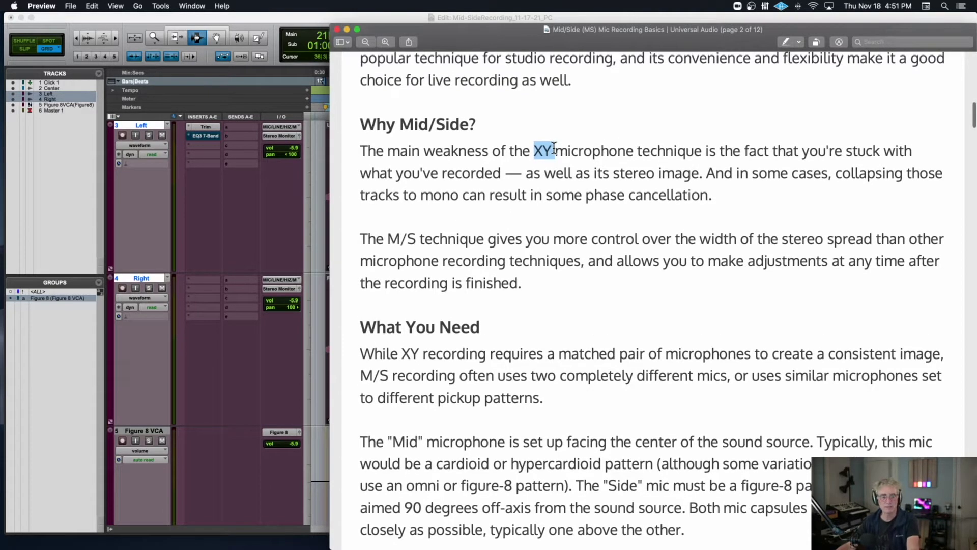
{"action": "left_click", "coordinate": [532, 150]}
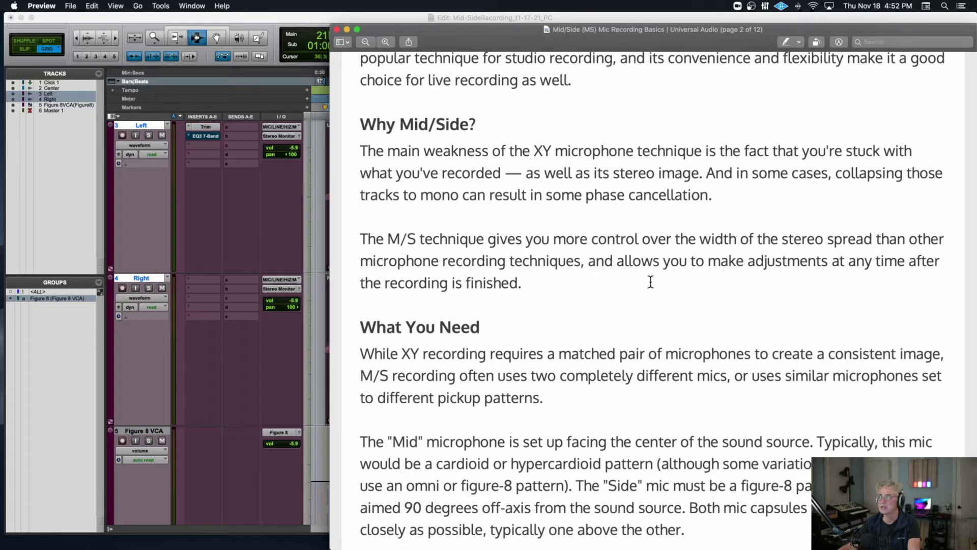
Step: Read the "What You Need" section on page 2 about the Mid and Side microphones and their pickup patterns
{"action": "scroll", "coordinate": [651, 281], "scroll_direction": "down", "scroll_amount": 3}
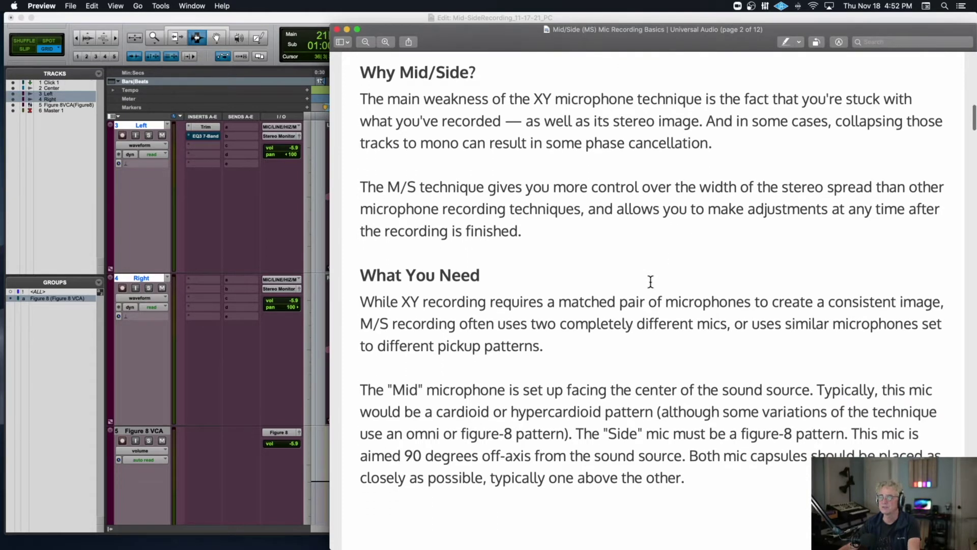
{"action": "scroll", "coordinate": [650, 282], "scroll_direction": "down", "scroll_amount": 5}
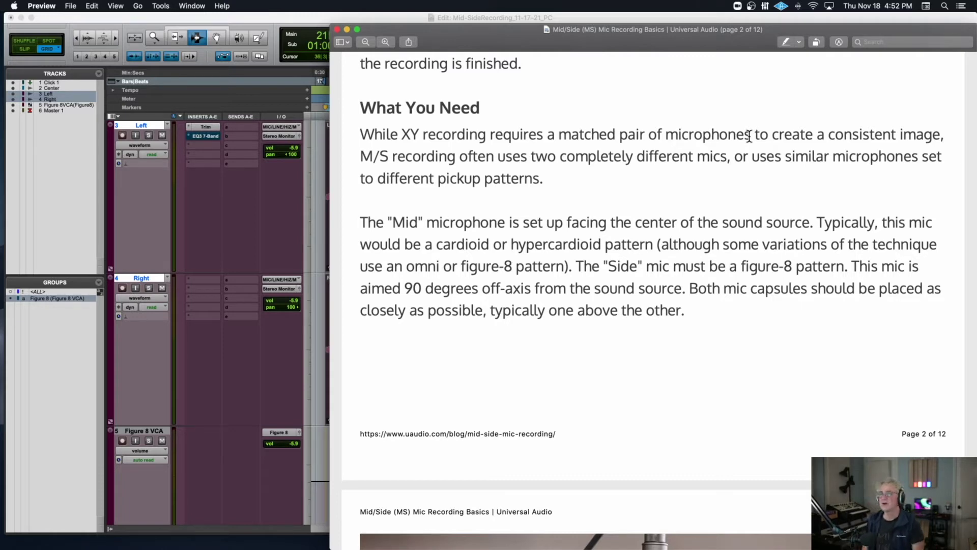
{"action": "scroll", "coordinate": [580, 190], "scroll_direction": "down", "scroll_amount": 1}
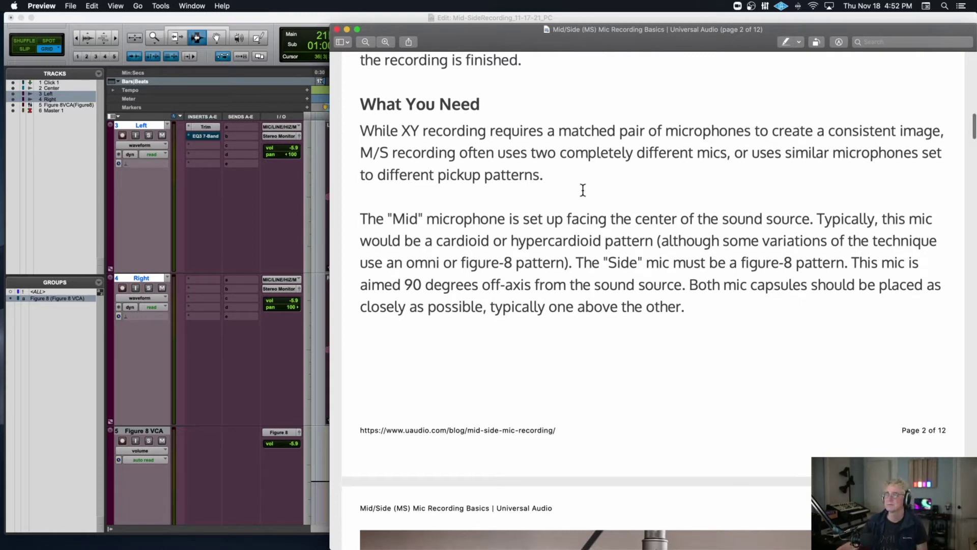
{"action": "scroll", "coordinate": [514, 200], "scroll_direction": "up", "scroll_amount": 1}
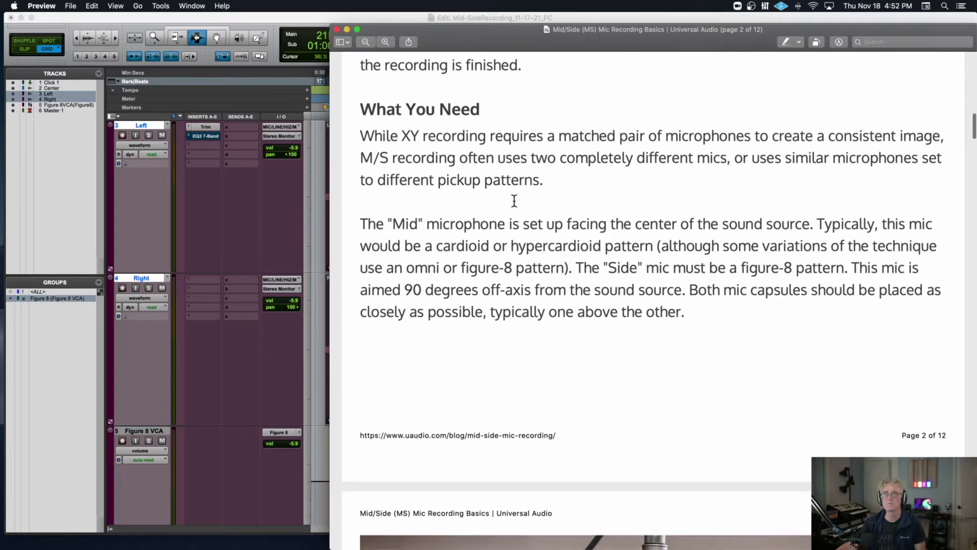
{"action": "scroll", "coordinate": [514, 201], "scroll_direction": "up", "scroll_amount": 1}
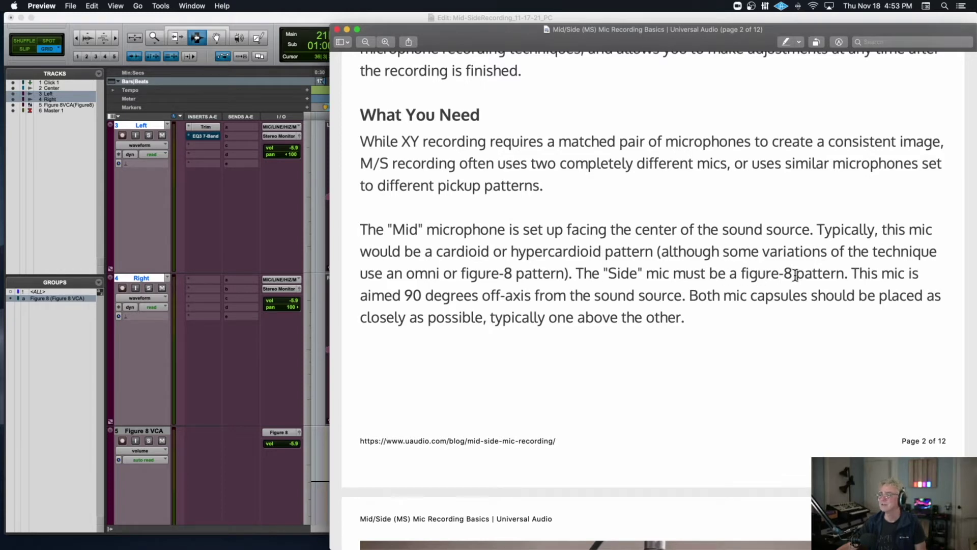
{"action": "scroll", "coordinate": [658, 289], "scroll_direction": "down", "scroll_amount": 2}
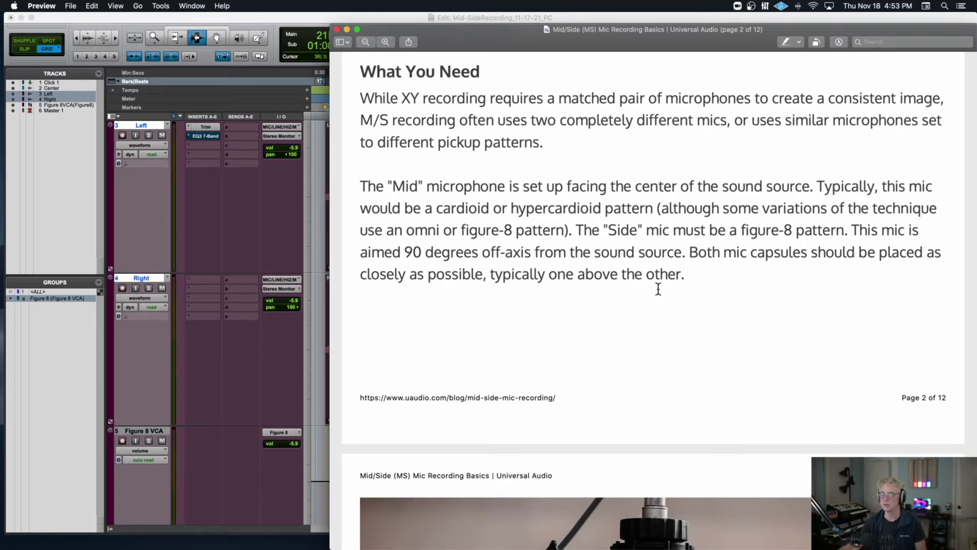
Step: Examine the page 3 photo of standard Mid/Side placement using two AKG C414 microphones
{"action": "scroll", "coordinate": [659, 289], "scroll_direction": "down", "scroll_amount": 10}
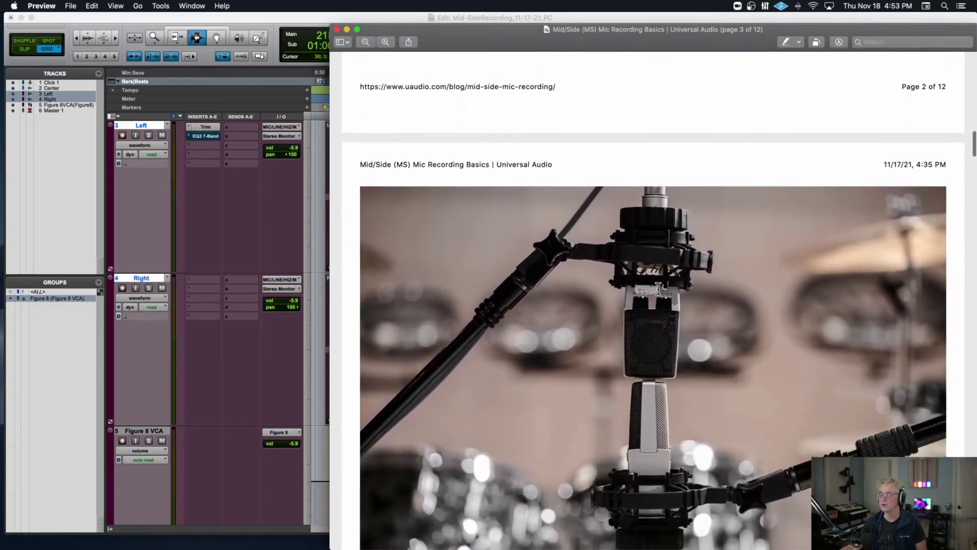
{"action": "scroll", "coordinate": [659, 289], "scroll_direction": "down", "scroll_amount": 2}
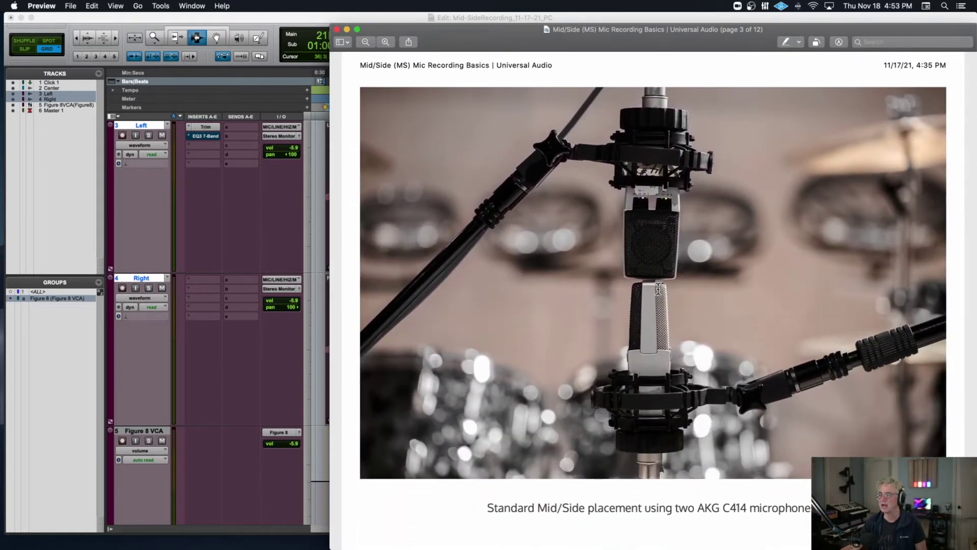
{"action": "scroll", "coordinate": [658, 289], "scroll_direction": "down", "scroll_amount": 2}
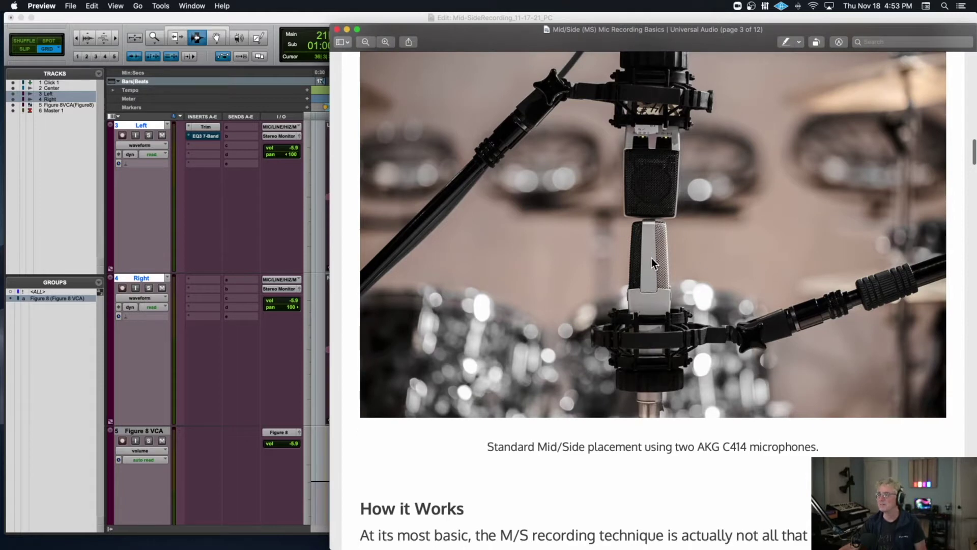
{"action": "scroll", "coordinate": [652, 258], "scroll_direction": "down", "scroll_amount": 1}
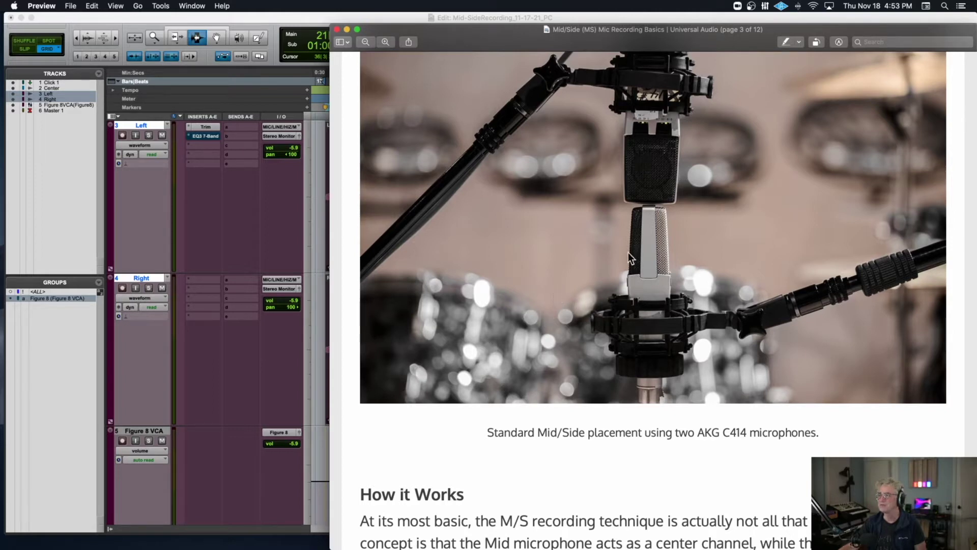
{"action": "scroll", "coordinate": [614, 275], "scroll_direction": "down", "scroll_amount": 5}
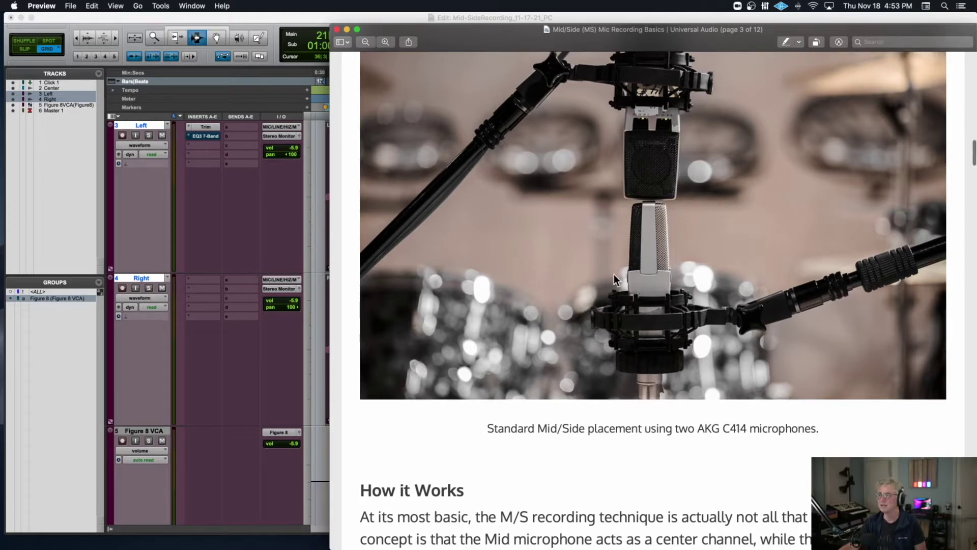
Step: Read the "How it Works" section on pages 3 and 4 and study the diagram of the mid and side mic pickup patterns
{"action": "scroll", "coordinate": [614, 275], "scroll_direction": "down", "scroll_amount": 5}
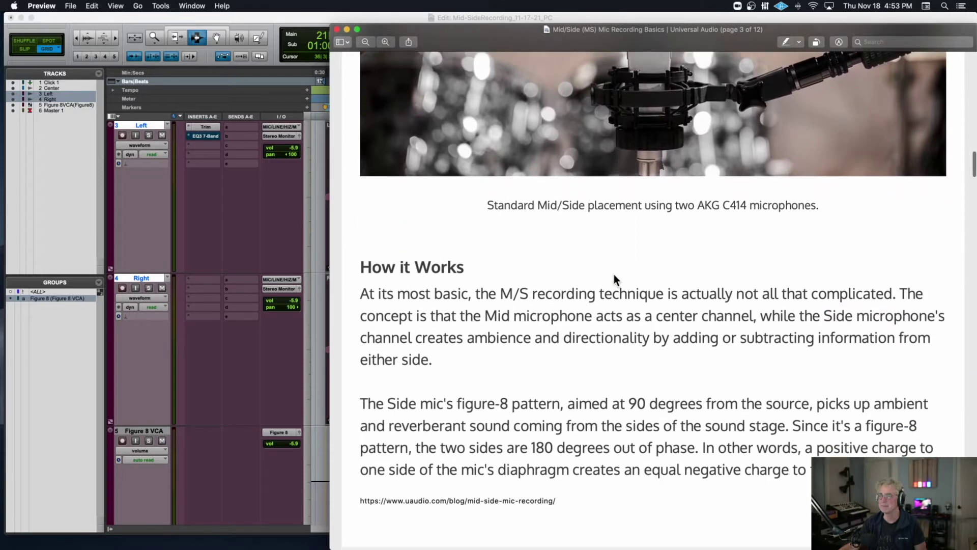
{"action": "scroll", "coordinate": [614, 275], "scroll_direction": "down", "scroll_amount": 2}
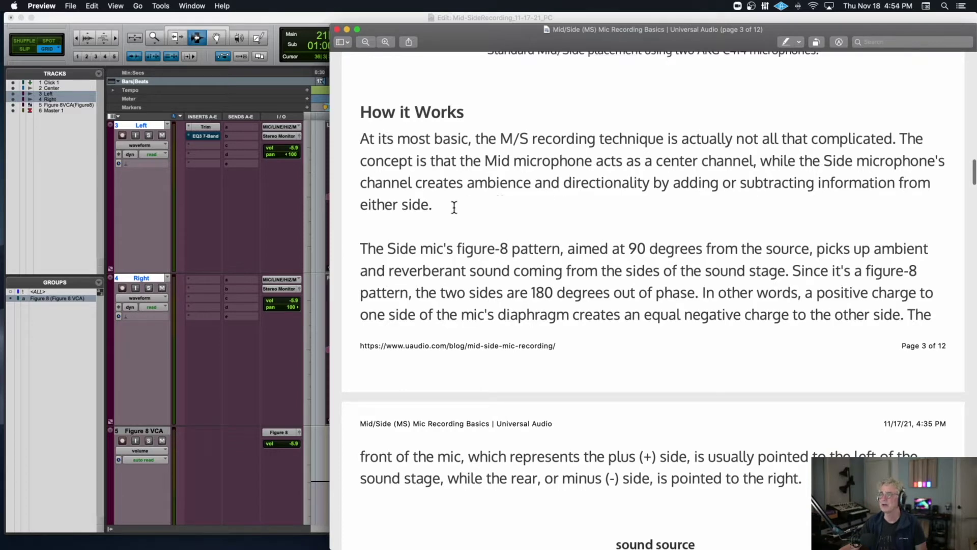
{"action": "scroll", "coordinate": [449, 206], "scroll_direction": "down", "scroll_amount": 3}
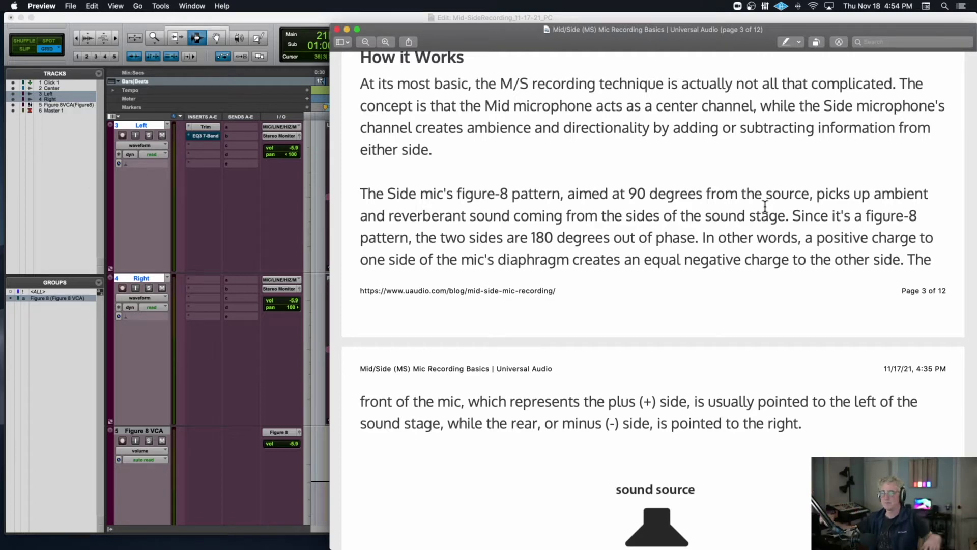
{"action": "scroll", "coordinate": [765, 206], "scroll_direction": "down", "scroll_amount": 1}
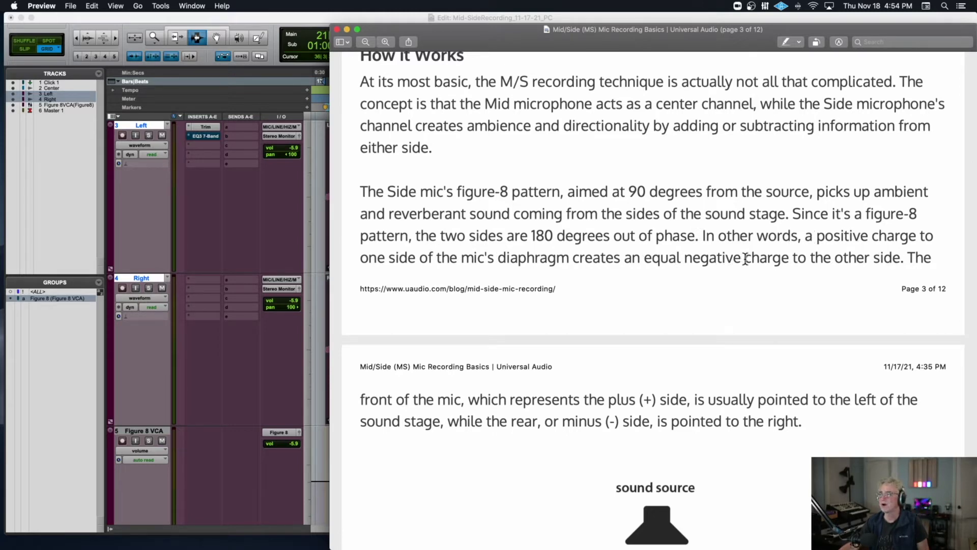
{"action": "scroll", "coordinate": [860, 282], "scroll_direction": "down", "scroll_amount": 3}
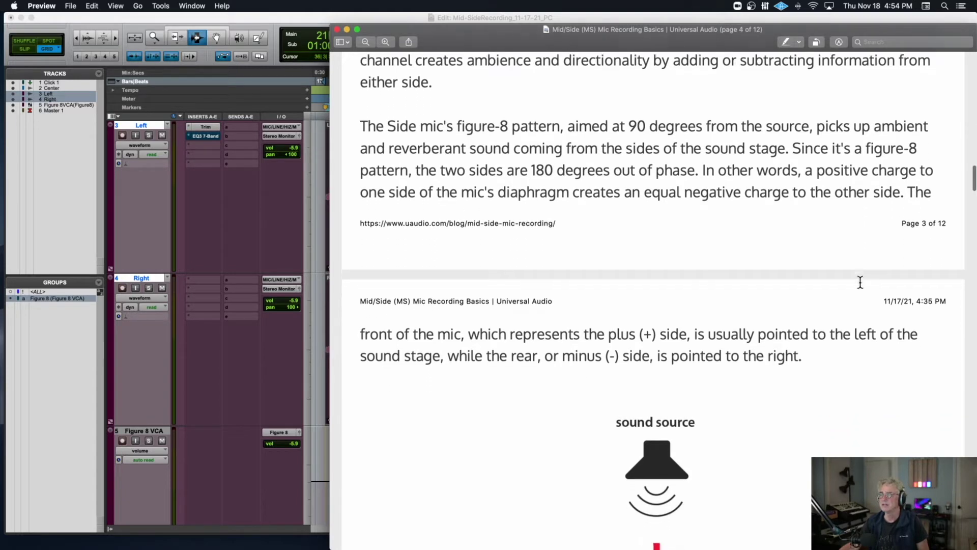
{"action": "scroll", "coordinate": [860, 282], "scroll_direction": "down", "scroll_amount": 5}
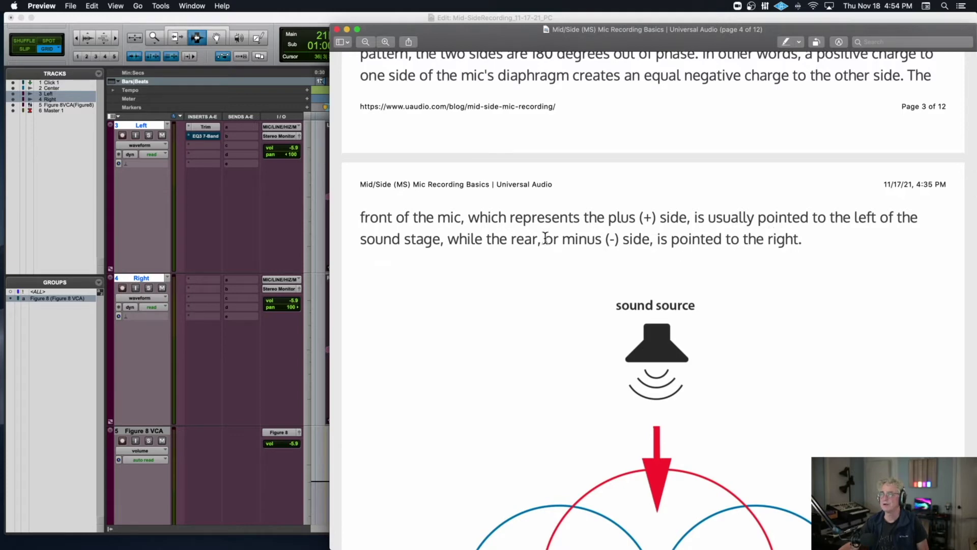
{"action": "scroll", "coordinate": [748, 254], "scroll_direction": "down", "scroll_amount": 8}
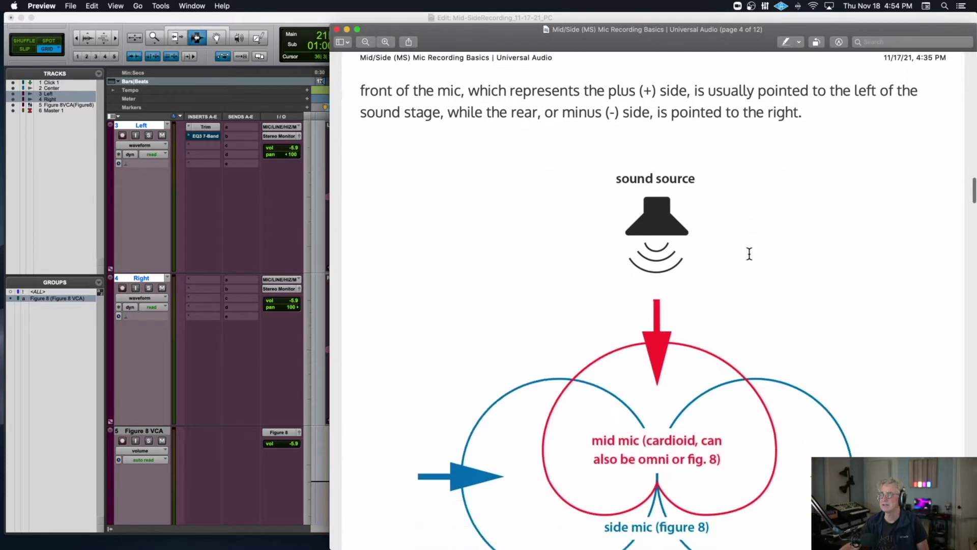
{"action": "scroll", "coordinate": [750, 254], "scroll_direction": "down", "scroll_amount": 2}
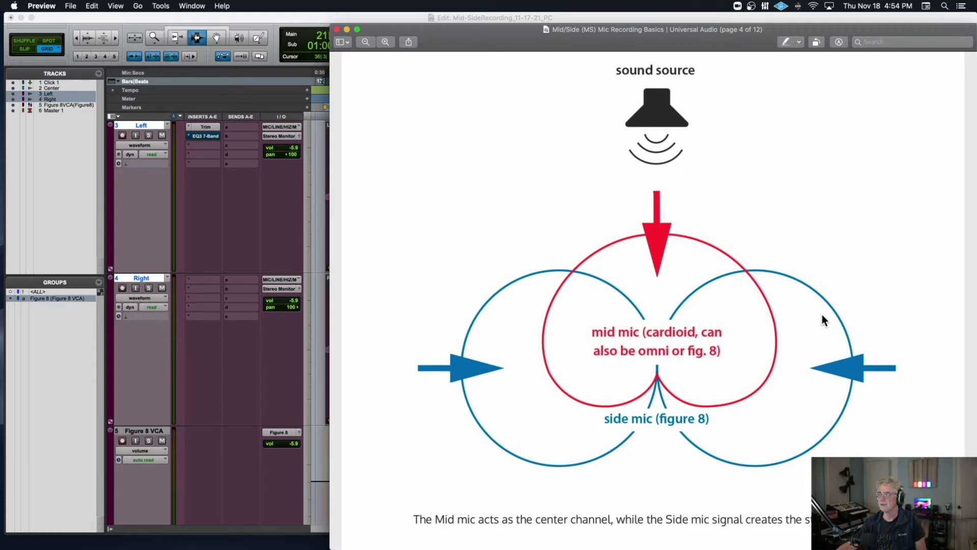
Step: In the "How to Do It" section, highlight "is to split the Side signal into two separate channels" and clear the selection after reviewing it
{"action": "scroll", "coordinate": [823, 315], "scroll_direction": "down", "scroll_amount": 8}
{"action": "scroll", "coordinate": [823, 315], "scroll_direction": "down", "scroll_amount": 10}
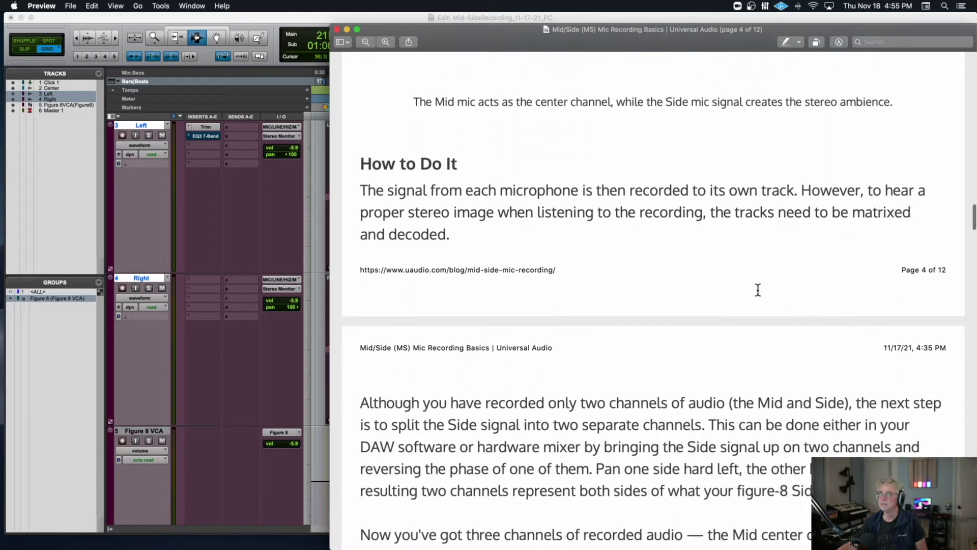
{"action": "scroll", "coordinate": [585, 234], "scroll_direction": "down", "scroll_amount": 1}
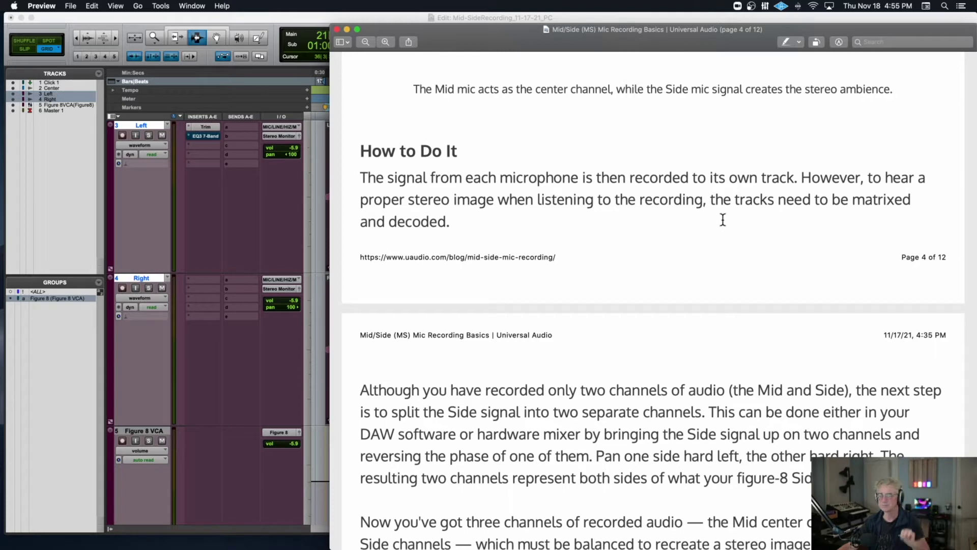
{"action": "scroll", "coordinate": [723, 220], "scroll_direction": "down", "scroll_amount": 5}
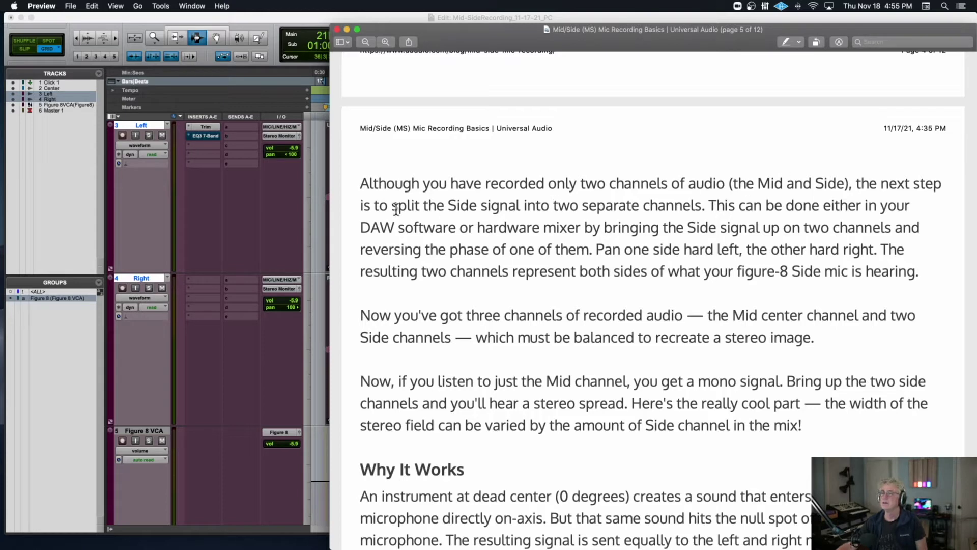
{"action": "left_click_drag", "start_coordinate": [361, 205], "coordinate": [700, 205]}
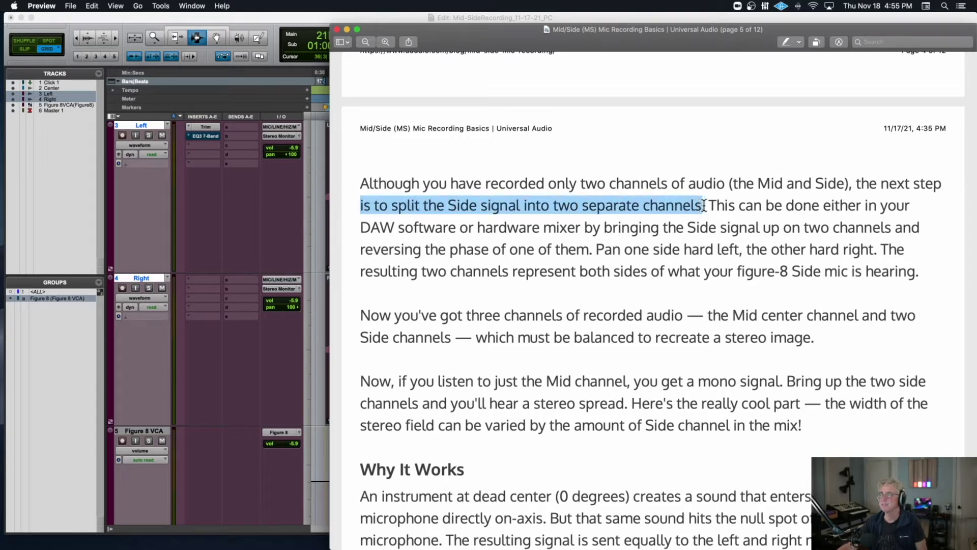
{"action": "left_click", "coordinate": [547, 222]}
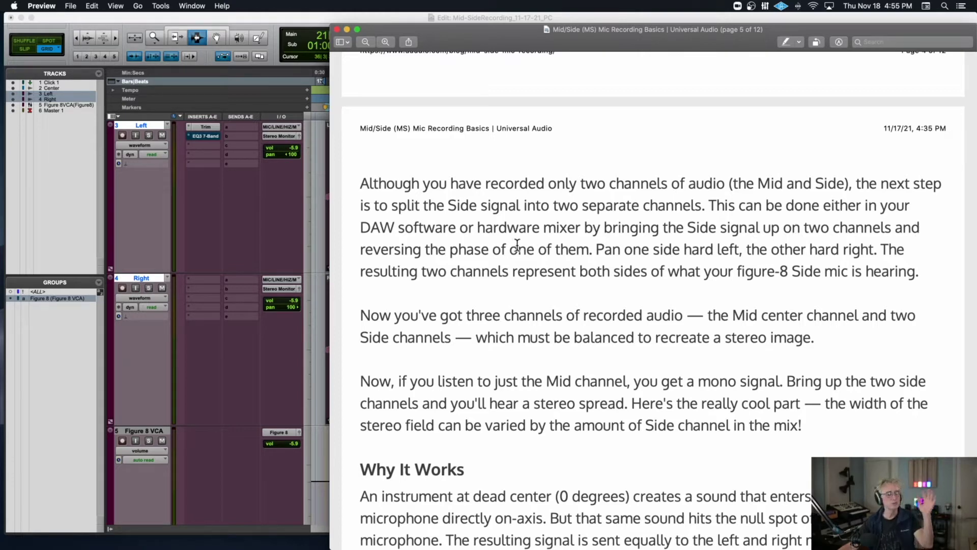
{"action": "scroll", "coordinate": [386, 219], "scroll_direction": "down", "scroll_amount": 1}
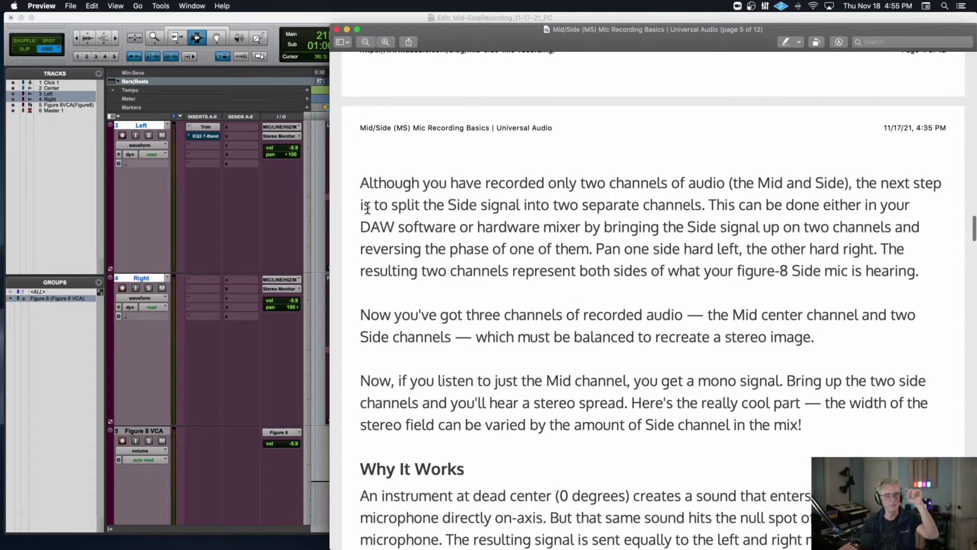
Step: Put away the article and session folder windows, switch to Pro Tools and hide the Right track
{"action": "left_click", "coordinate": [347, 30]}
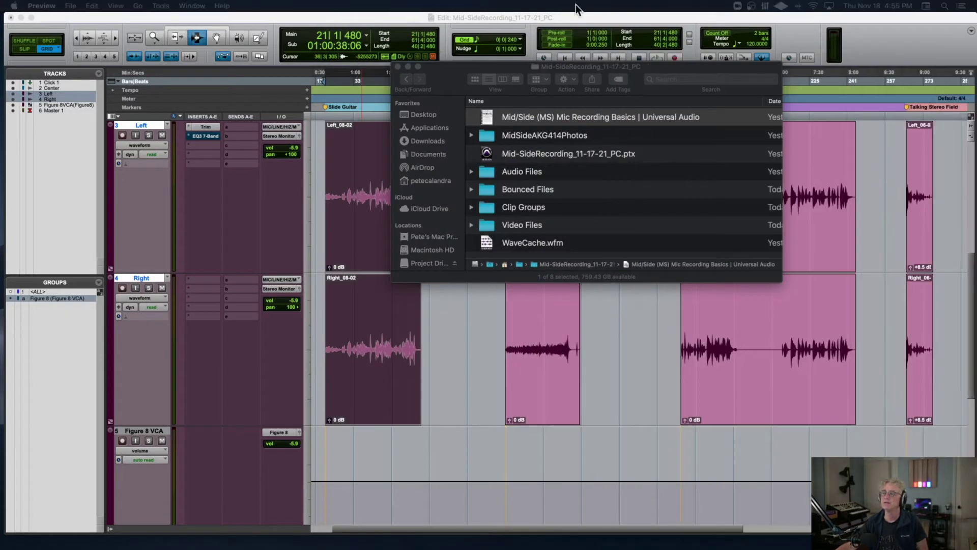
{"action": "left_click", "coordinate": [398, 67]}
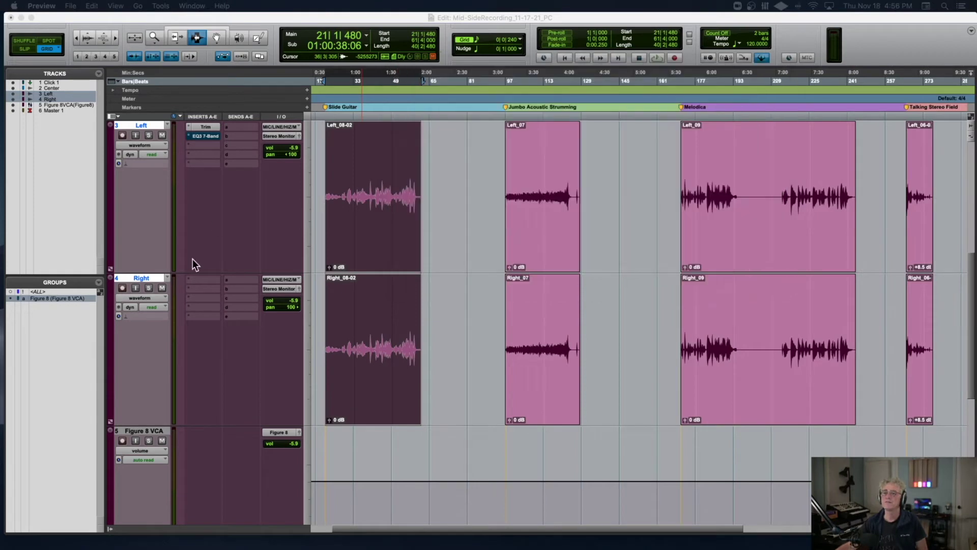
{"action": "left_click", "coordinate": [141, 278]}
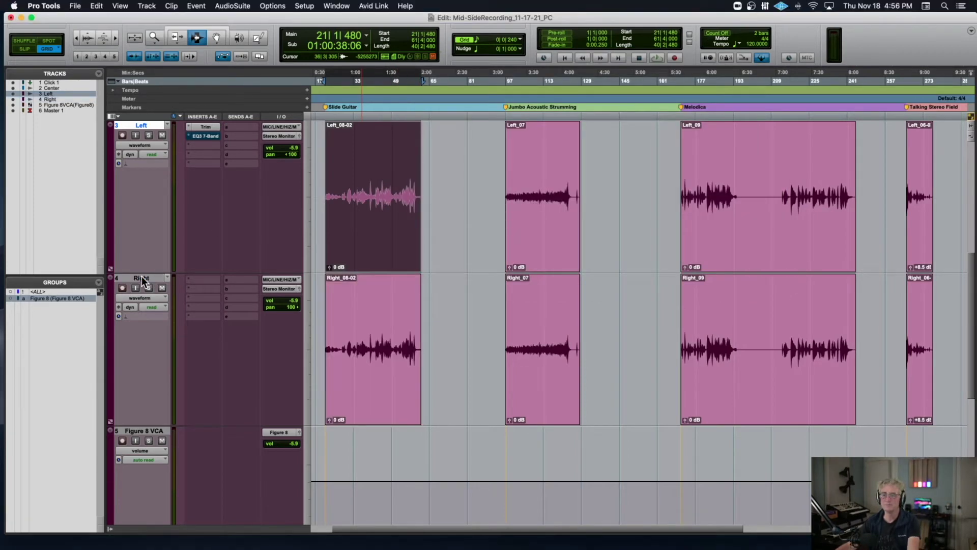
{"action": "right_click", "coordinate": [141, 278]}
{"action": "left_click", "coordinate": [162, 281]}
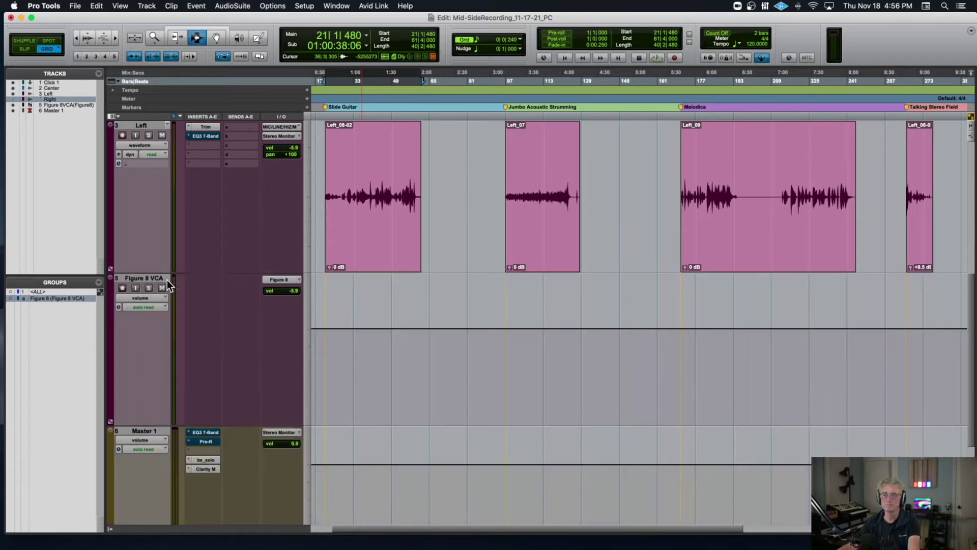
Step: Duplicate the Left track once with its active playlist included and pan the copy 100 right
{"action": "double_click", "coordinate": [338, 162]}
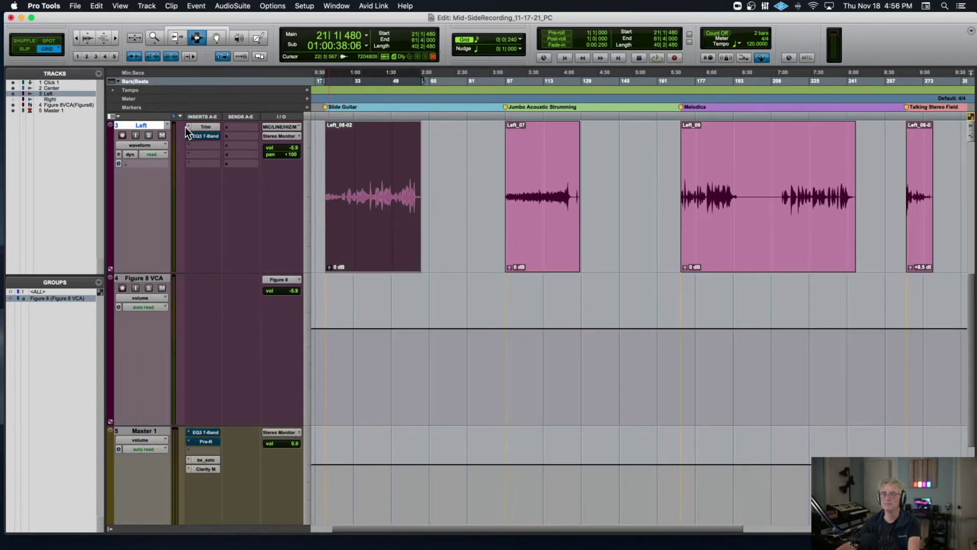
{"action": "right_click", "coordinate": [143, 127]}
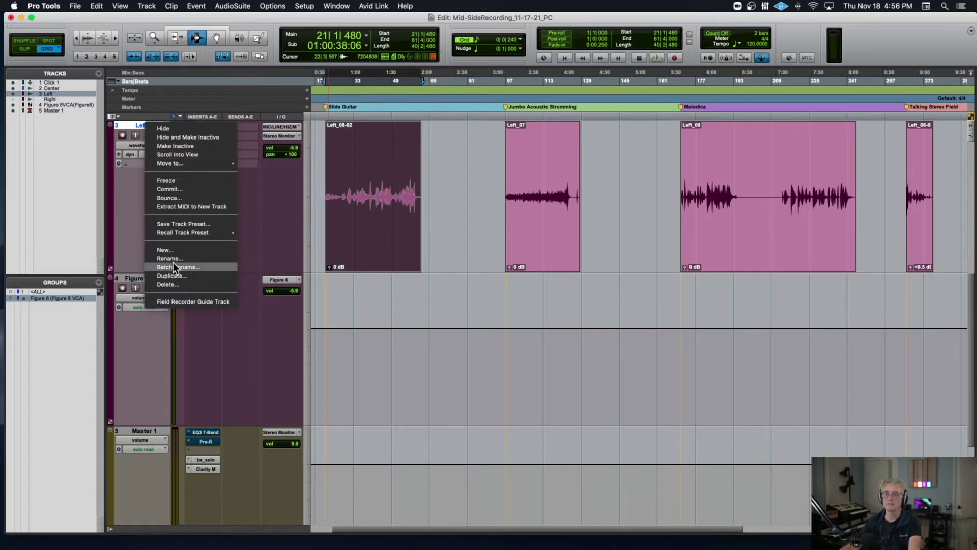
{"action": "left_click", "coordinate": [172, 275]}
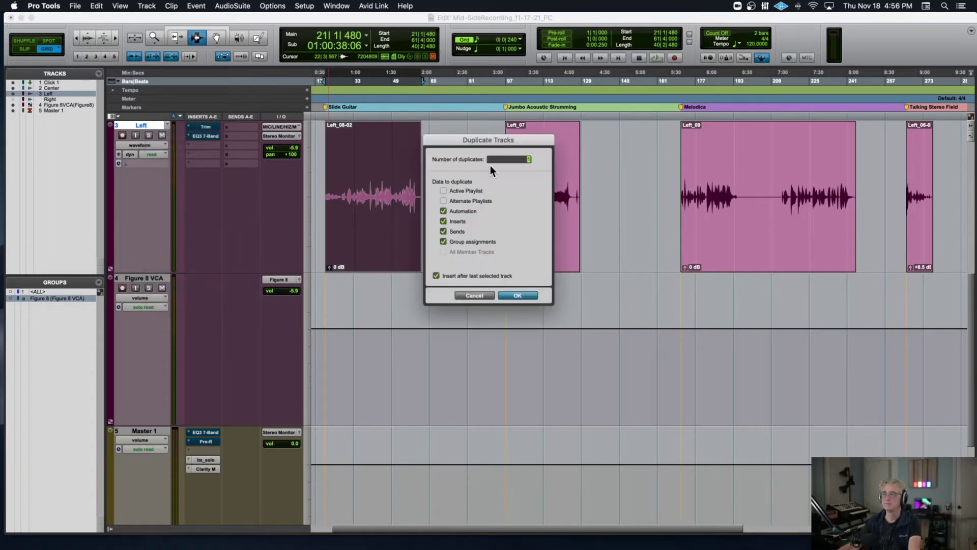
{"action": "left_click", "coordinate": [443, 191]}
{"action": "left_click", "coordinate": [520, 296]}
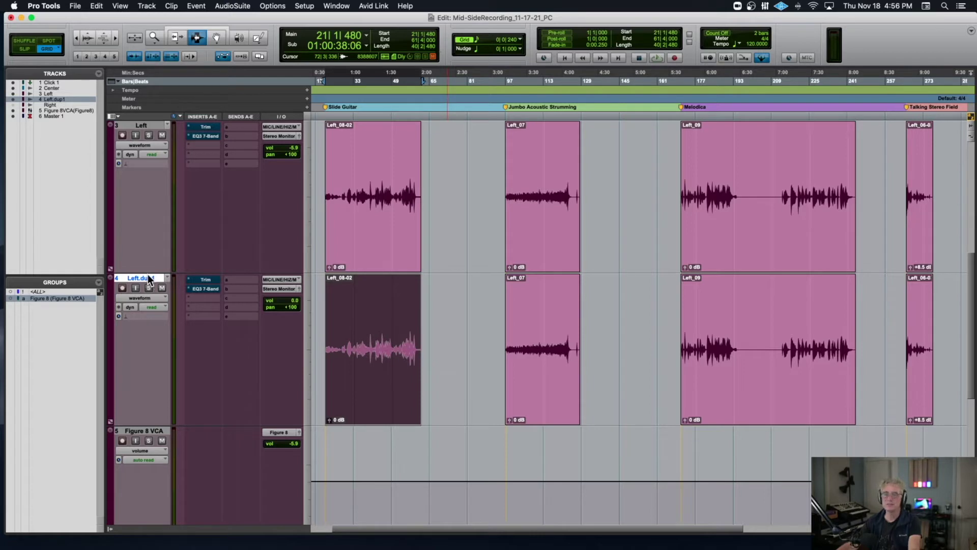
{"action": "left_click_drag", "start_coordinate": [283, 309], "coordinate": [332, 308]}
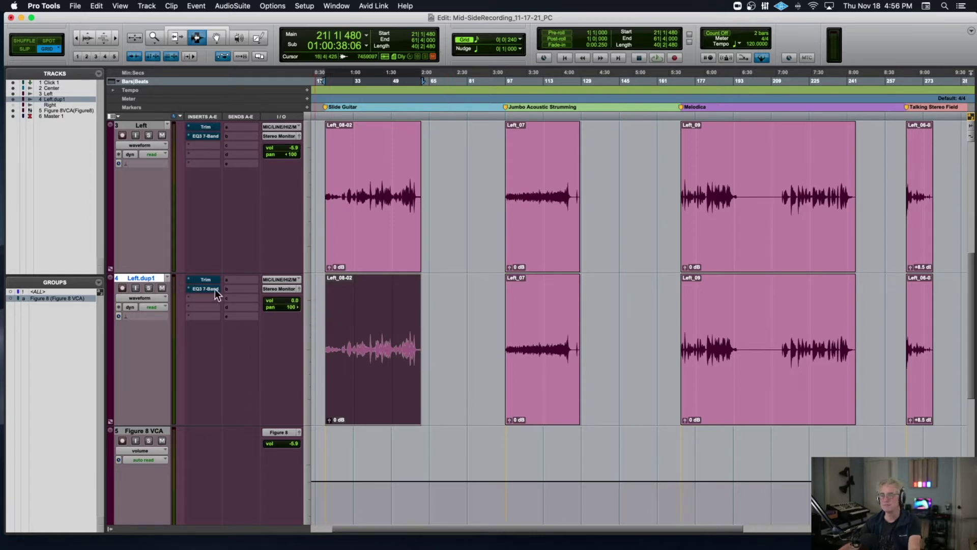
Step: Bypass the Trim insert on the Left track and close the plug-in window
{"action": "left_click", "coordinate": [205, 127]}
{"action": "left_click", "coordinate": [432, 120]}
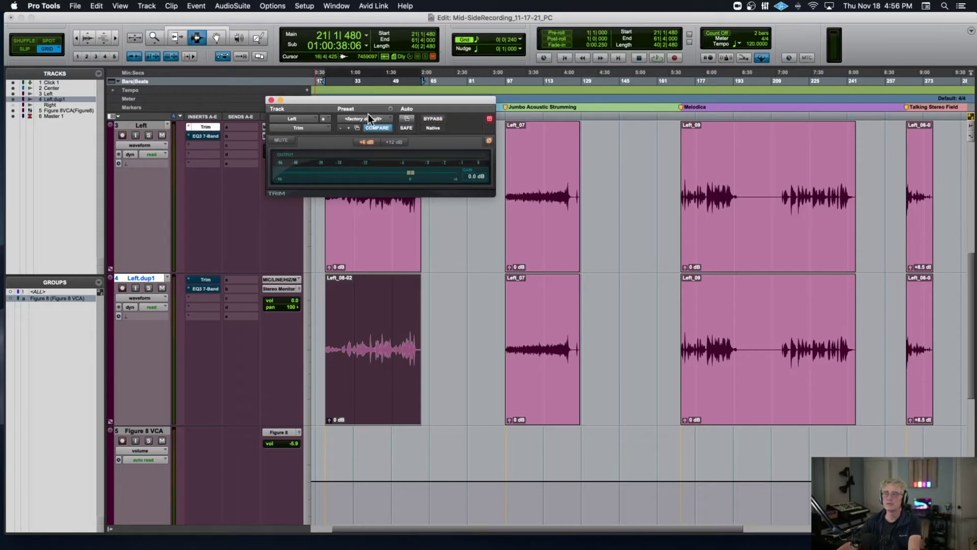
{"action": "left_click", "coordinate": [271, 100]}
Step: Delete the duplicate track Left.dup1 along with its active clips
{"action": "scroll", "coordinate": [135, 276], "scroll_direction": "left", "scroll_amount": 1}
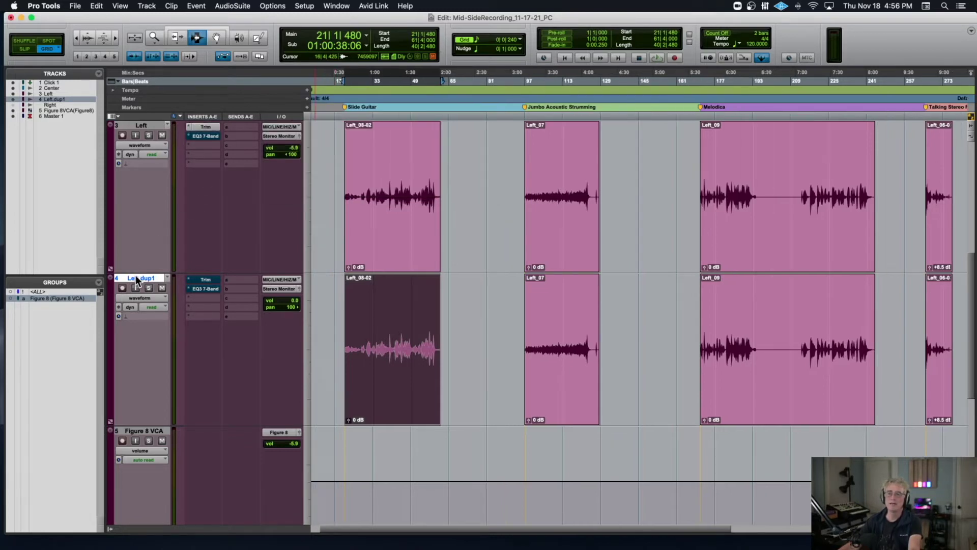
{"action": "scroll", "coordinate": [163, 274], "scroll_direction": "left", "scroll_amount": 1}
{"action": "left_click", "coordinate": [167, 278]}
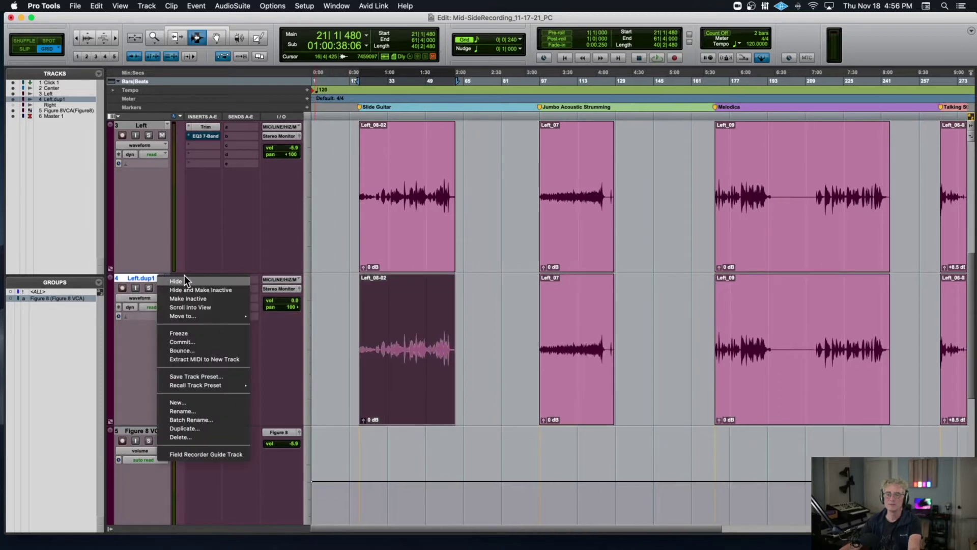
{"action": "left_click", "coordinate": [168, 266]}
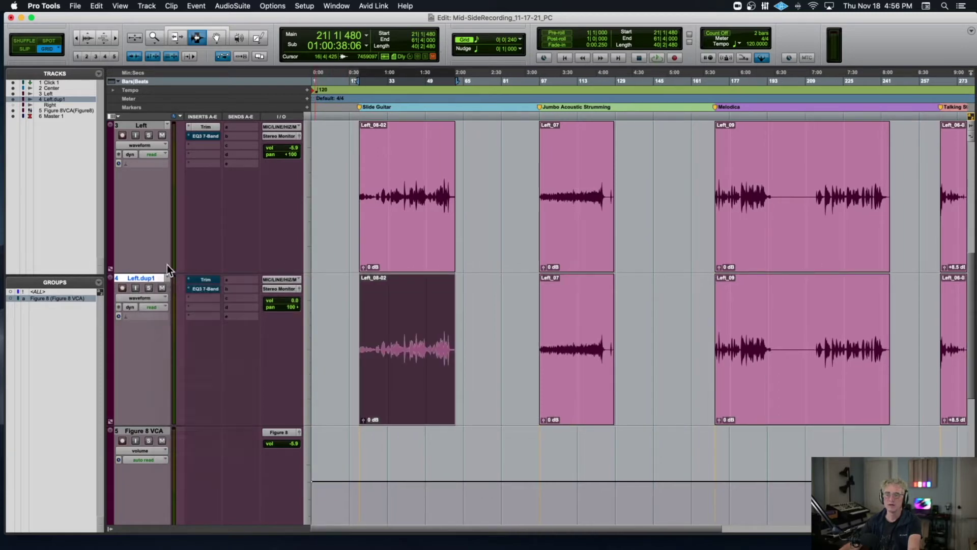
{"action": "right_click", "coordinate": [145, 277]}
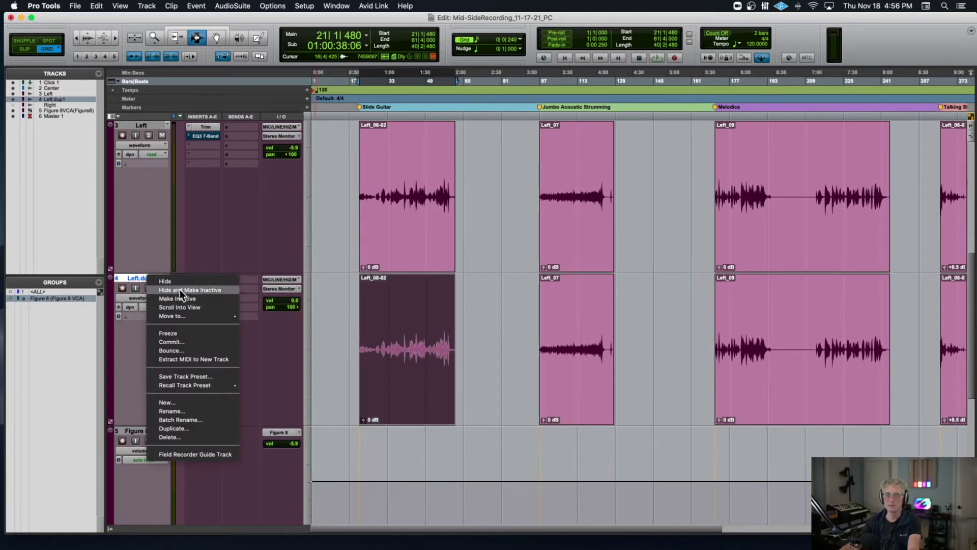
{"action": "left_click", "coordinate": [178, 437]}
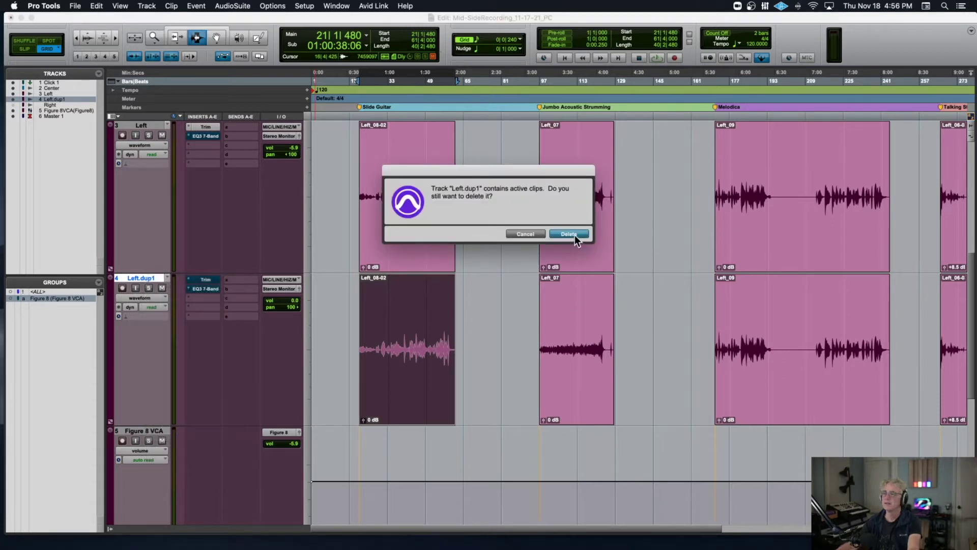
{"action": "left_click", "coordinate": [576, 235]}
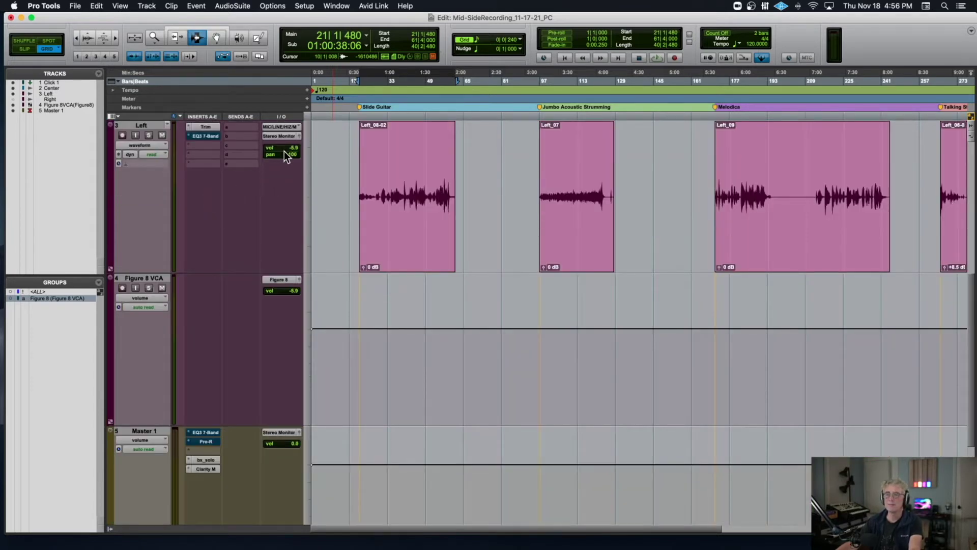
Step: Reset the Left track's pan to 0 and create two mono Aux Input tracks below it
{"action": "left_click", "coordinate": [287, 153], "text": "alt"}
{"action": "left_click", "coordinate": [148, 127]}
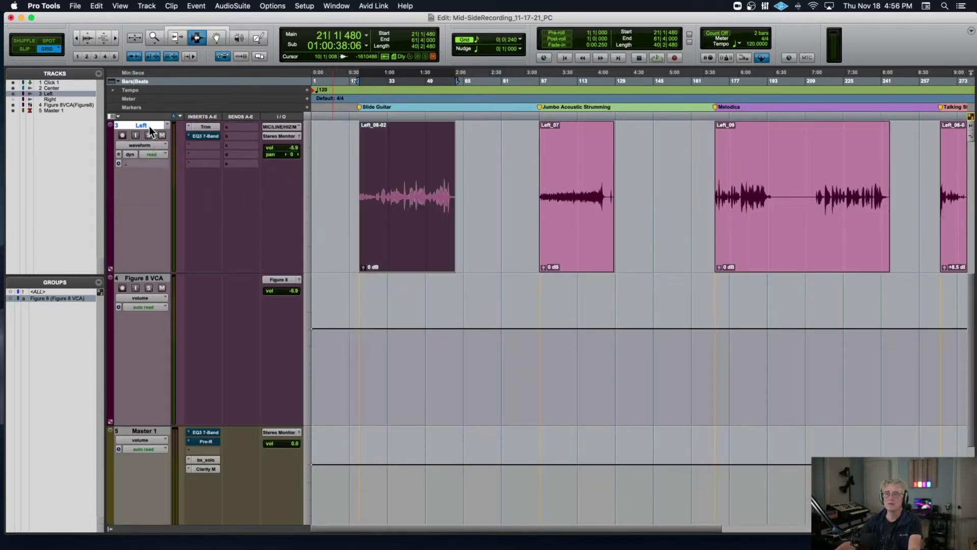
{"action": "key", "text": "super+shift+n"}
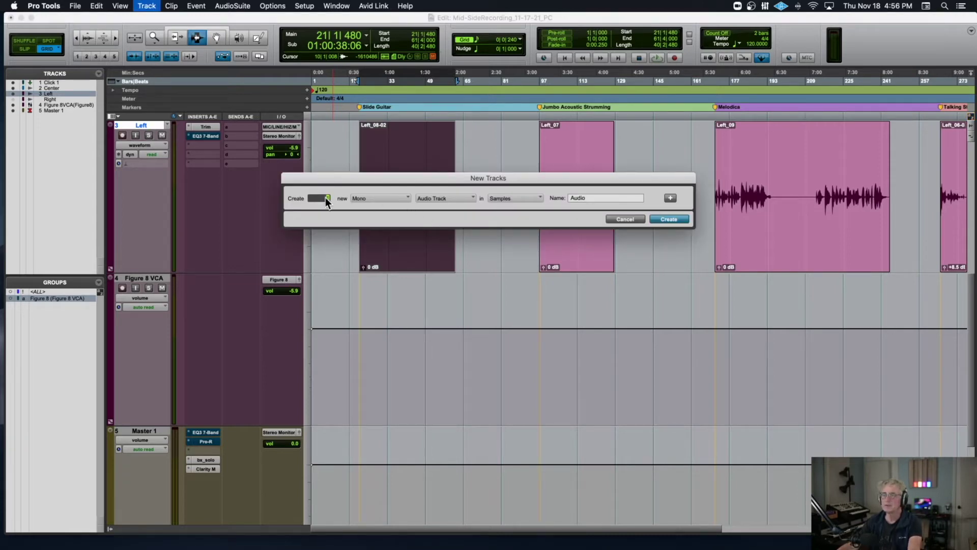
{"action": "left_click", "coordinate": [377, 196]}
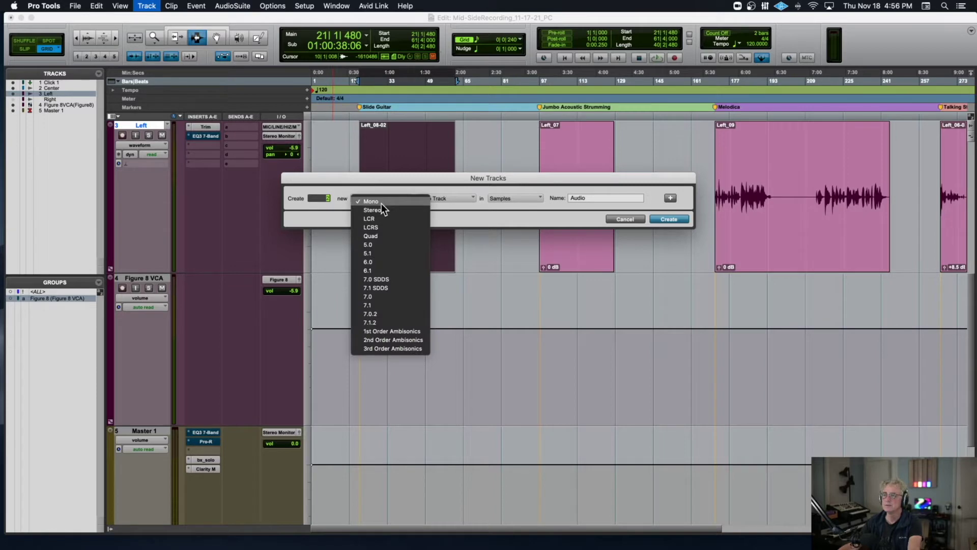
{"action": "left_click", "coordinate": [429, 200]}
{"action": "left_click", "coordinate": [437, 197]}
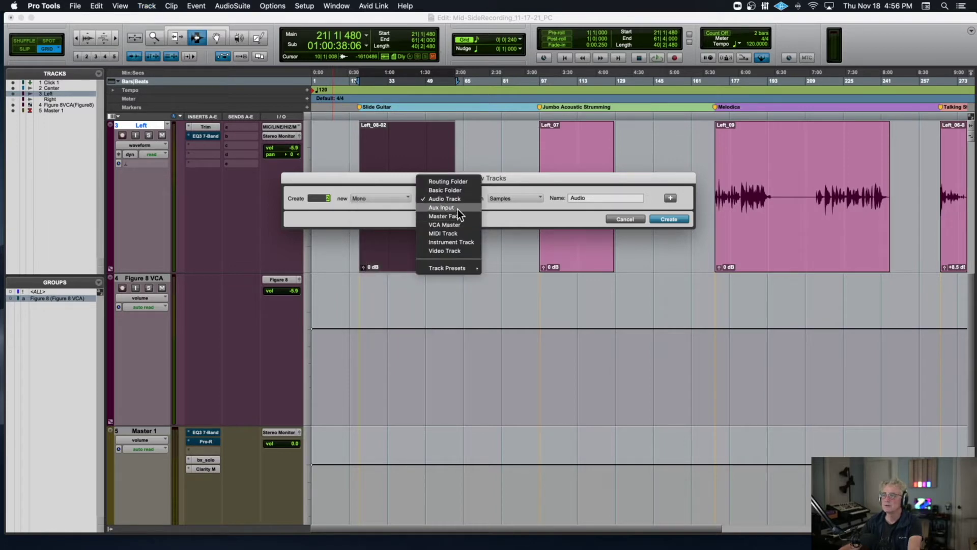
{"action": "left_click", "coordinate": [458, 208]}
{"action": "left_click", "coordinate": [665, 218]}
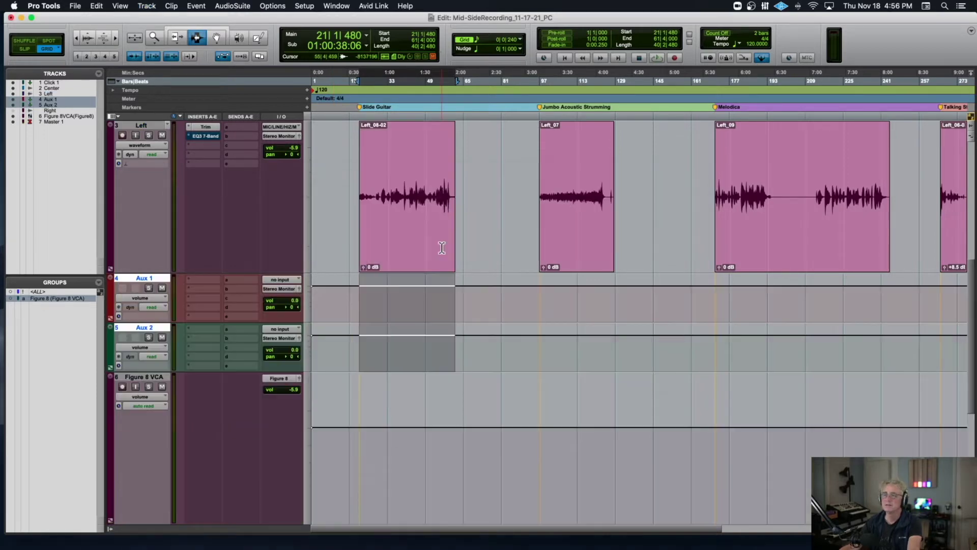
Step: Rename the Aux 1 track as Guitar L and the Aux 2 track as Guitar 9
{"action": "double_click", "coordinate": [145, 280]}
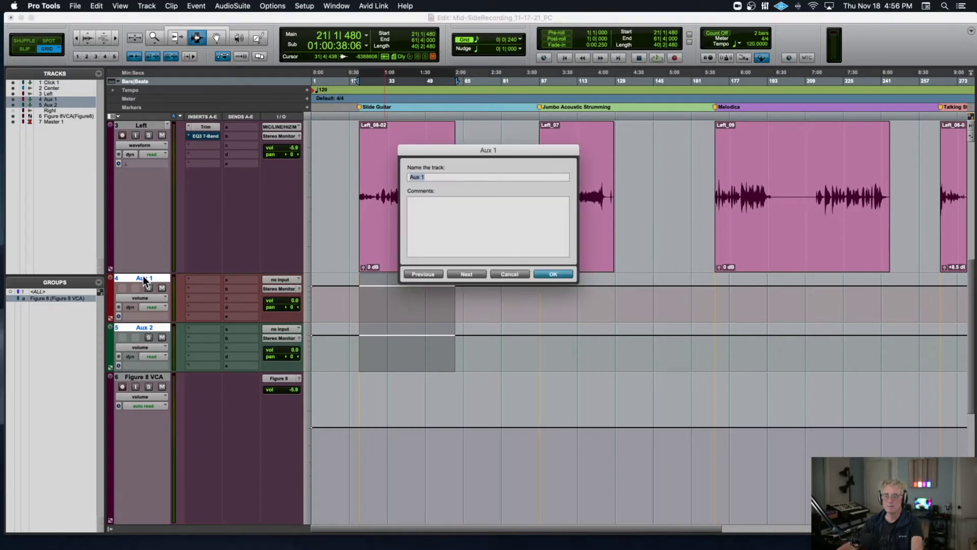
{"action": "type", "text": "Guitar"}
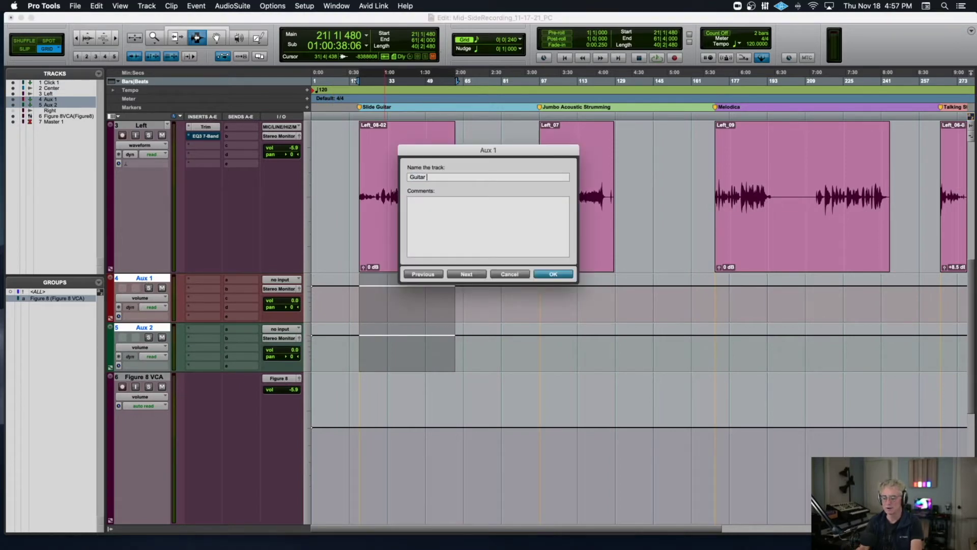
{"action": "type", "text": " L"}
{"action": "left_click", "coordinate": [471, 272]}
{"action": "type", "text": "Guitar R"}
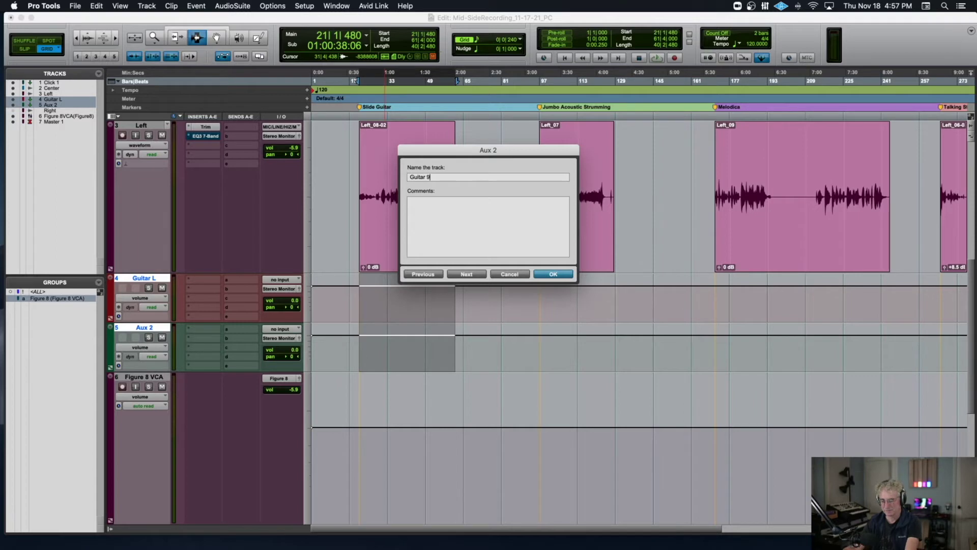
{"action": "left_click", "coordinate": [548, 273]}
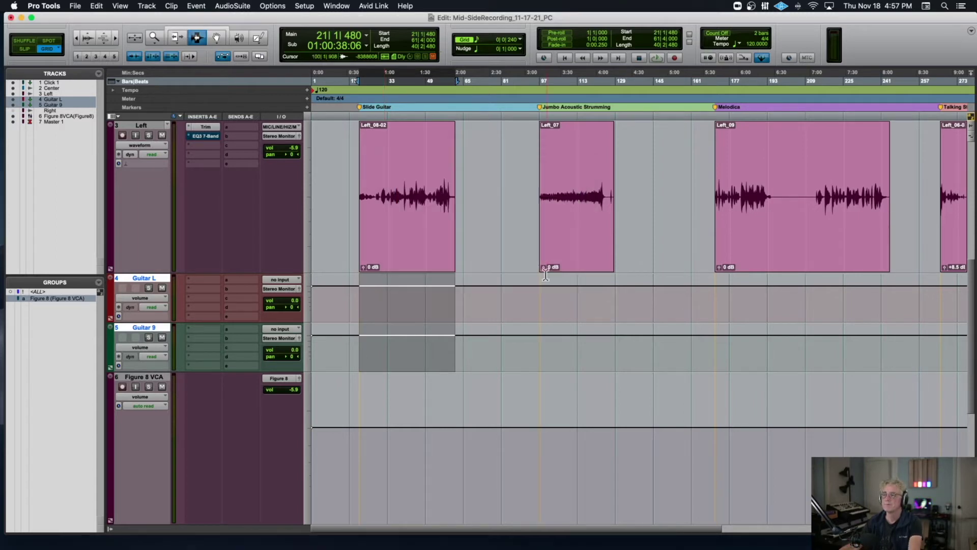
Step: Set the inputs of both Guitar L and Guitar 9 to the mono Bus 3
{"action": "left_click", "coordinate": [276, 279]}
{"action": "mouse_move", "coordinate": [287, 288]}
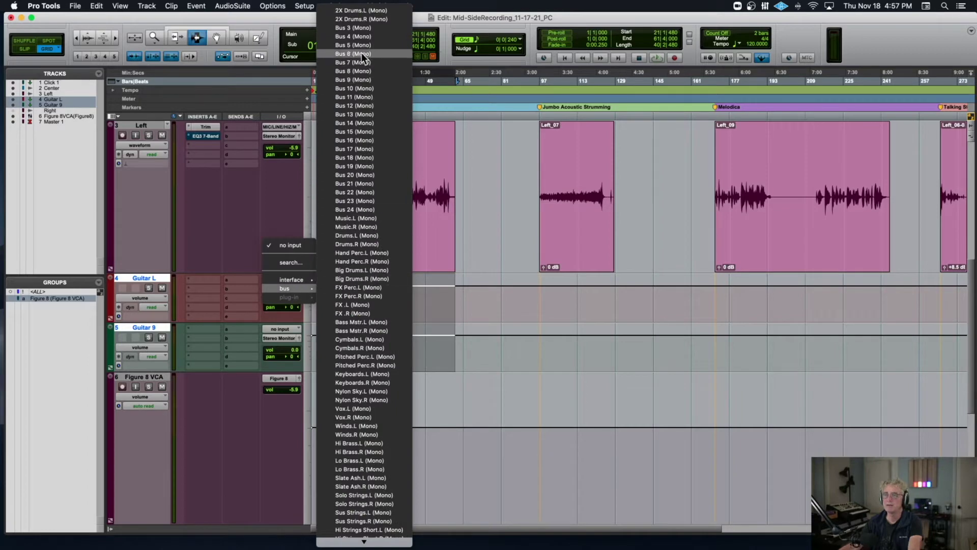
{"action": "left_click", "coordinate": [366, 26]}
{"action": "left_click", "coordinate": [280, 330]}
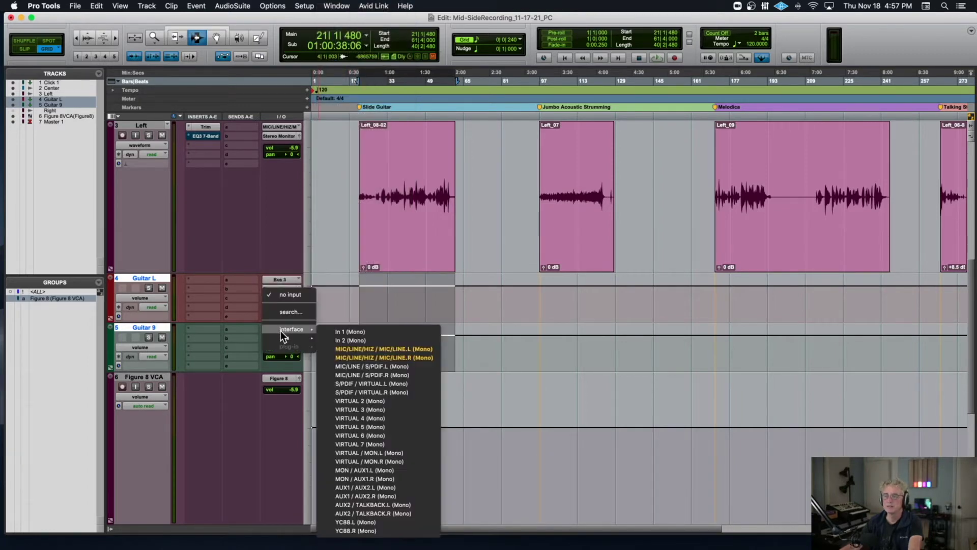
{"action": "mouse_move", "coordinate": [288, 337]}
{"action": "left_click", "coordinate": [377, 27]}
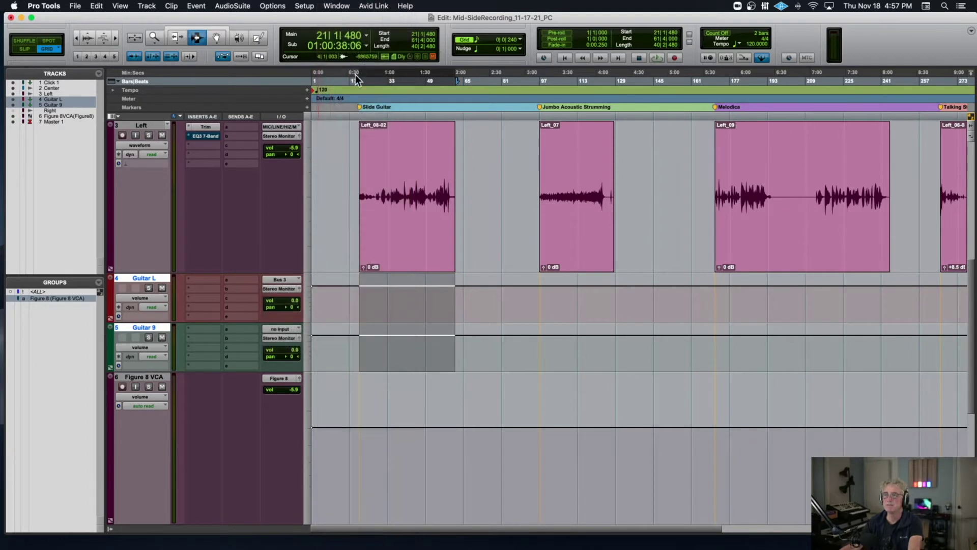
Step: Route the Left track's output to the mono Bus 3
{"action": "left_click", "coordinate": [285, 136]}
{"action": "mouse_move", "coordinate": [285, 145]}
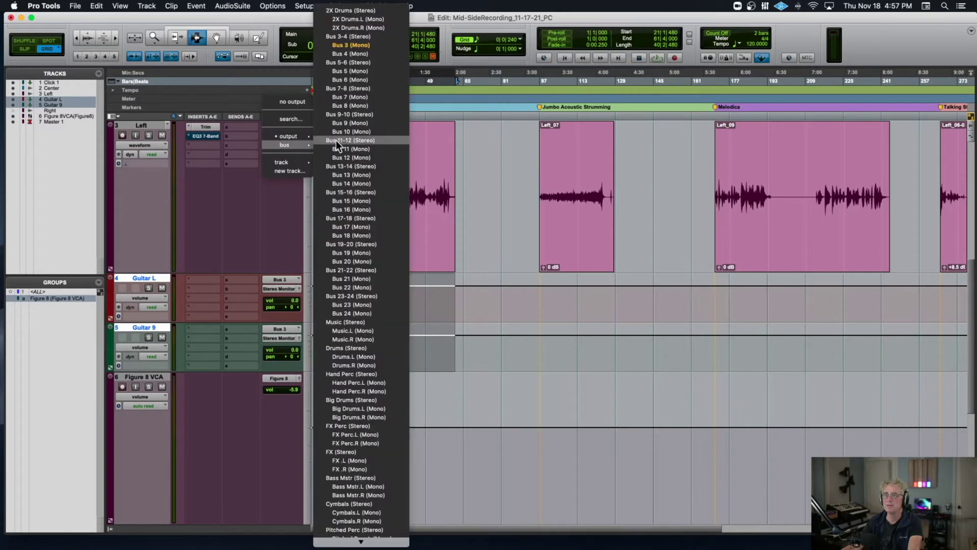
{"action": "left_click", "coordinate": [369, 47]}
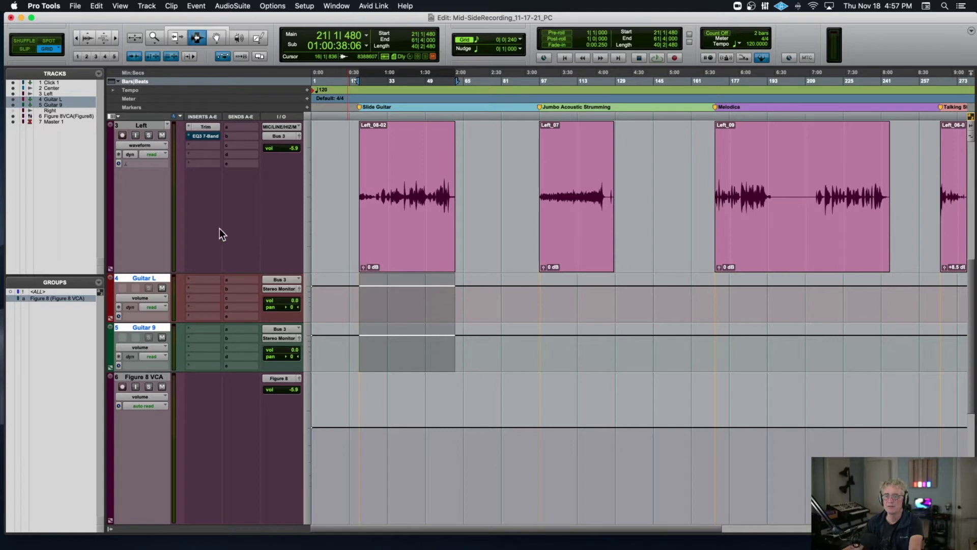
Step: Open the Left track's Trim plug-in, solo the track and play the slide guitar selection with the plug-in window moved aside
{"action": "left_click", "coordinate": [209, 127]}
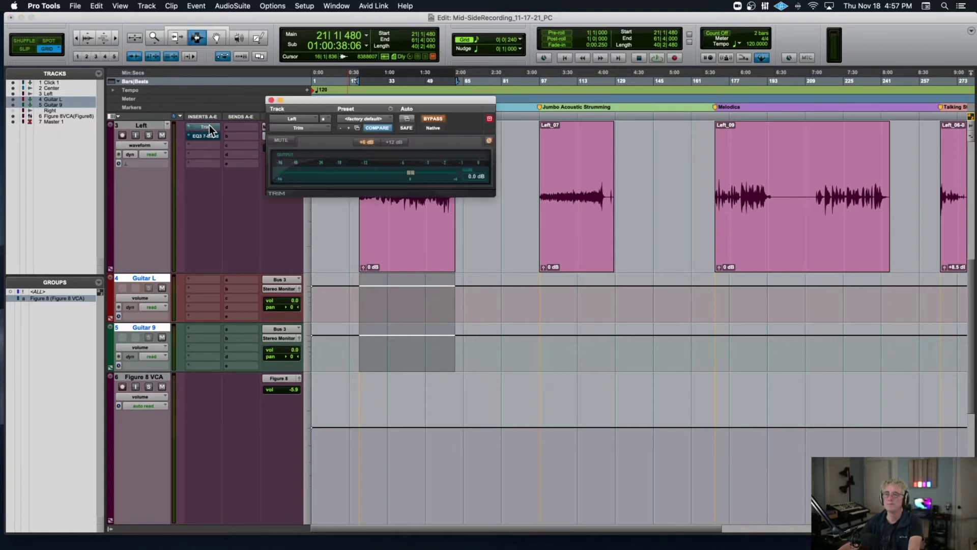
{"action": "left_click", "coordinate": [148, 136]}
{"action": "key", "text": "space"}
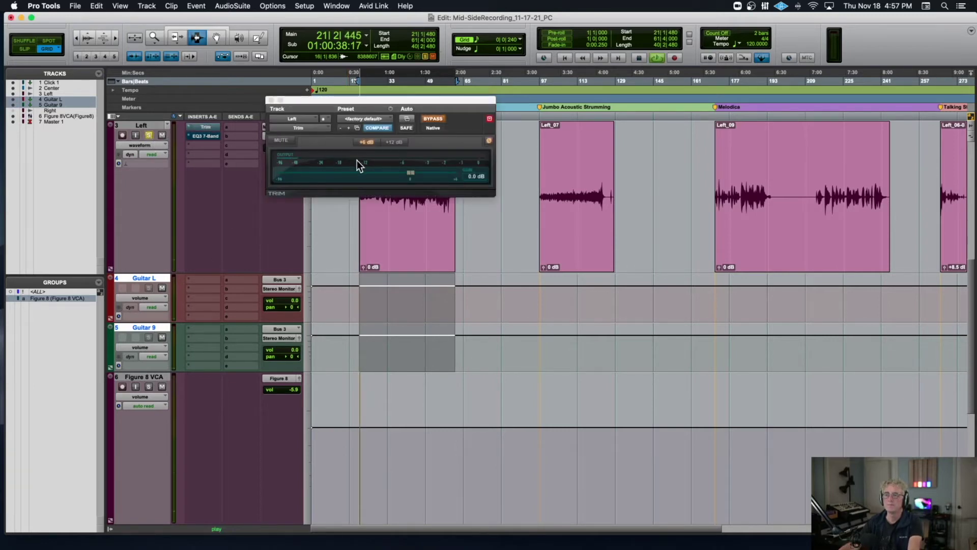
{"action": "left_click_drag", "start_coordinate": [293, 98], "coordinate": [588, 183]}
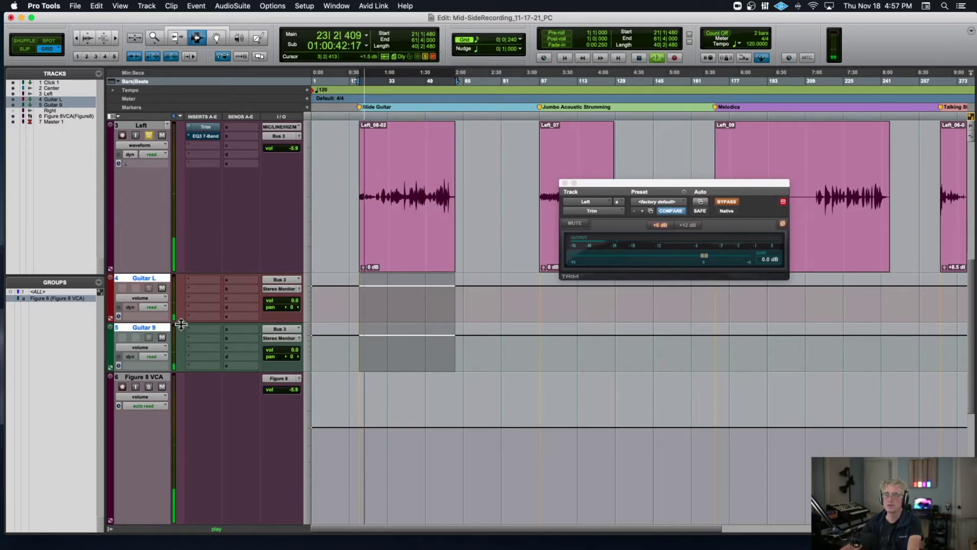
Step: Place a Trim insert on the Guitar L track and audition the slide guitar selection
{"action": "key", "text": "space"}
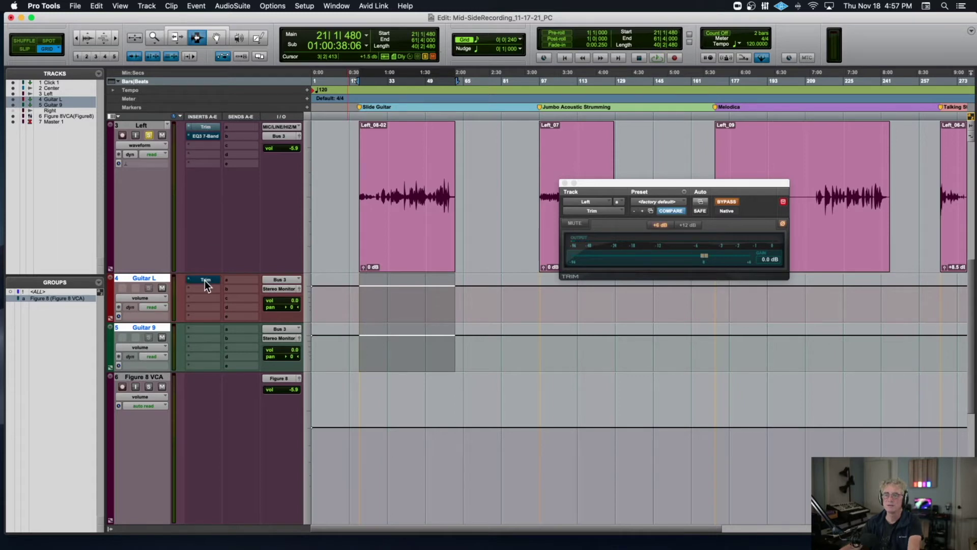
{"action": "key", "text": "space"}
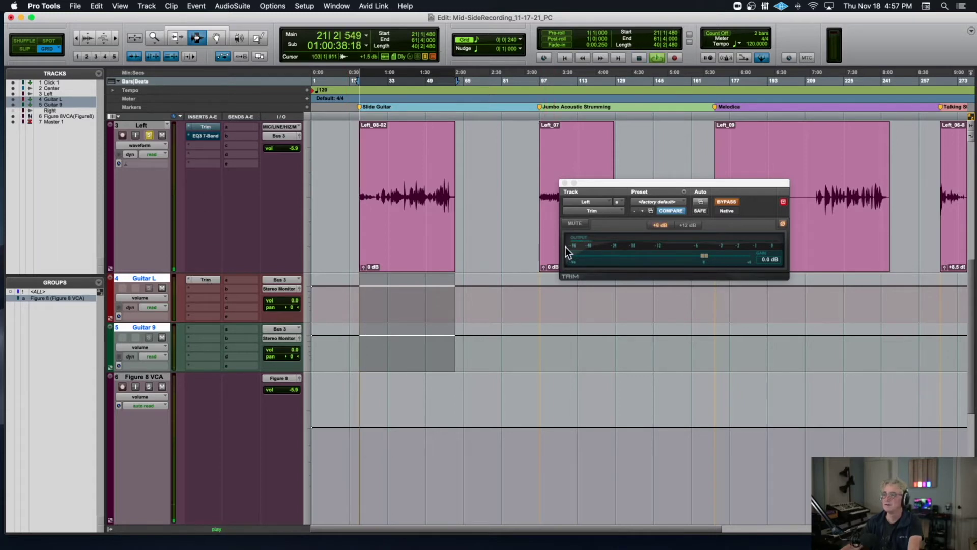
{"action": "key", "text": "space"}
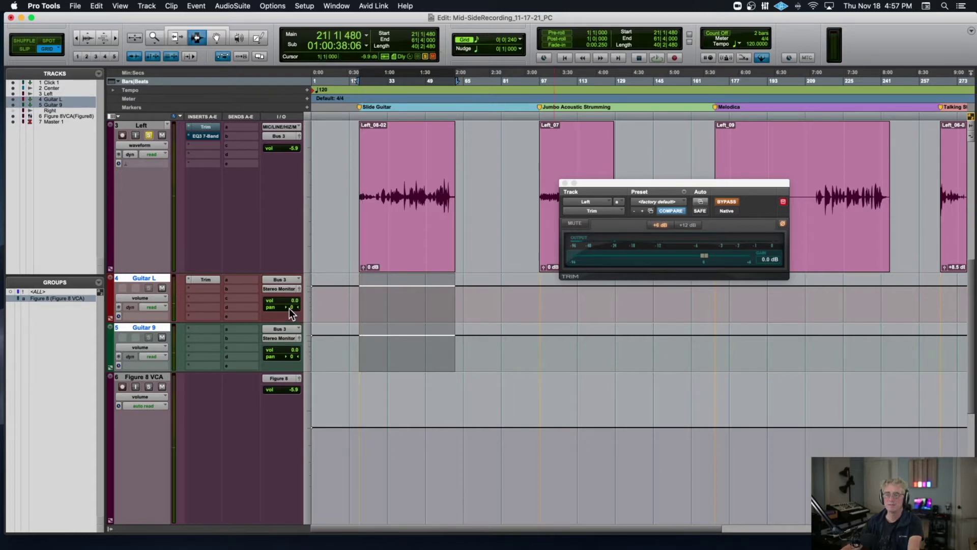
Step: Pan Guitar L 100 left and Guitar 9 100 right, and play back the slide guitar selection
{"action": "left_click", "coordinate": [285, 352]}
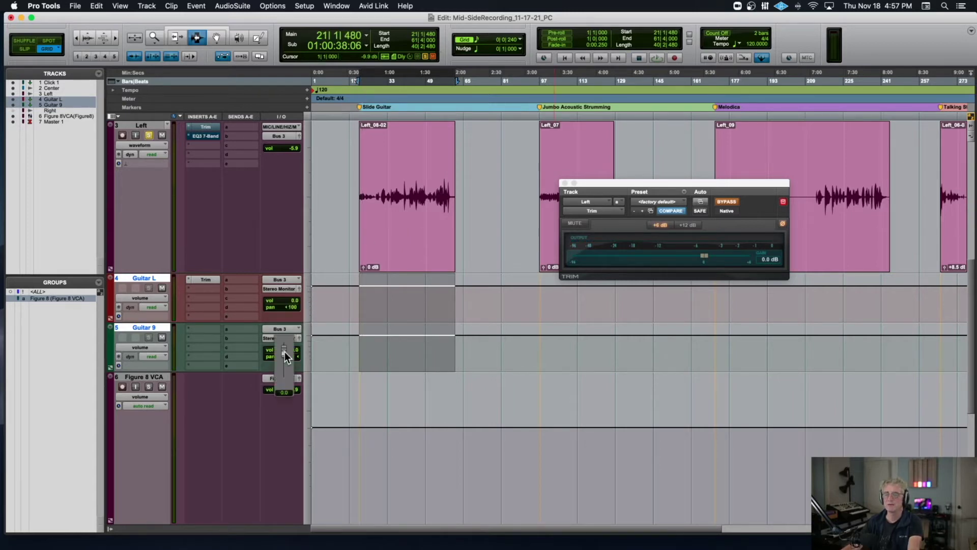
{"action": "left_click_drag", "start_coordinate": [319, 353], "coordinate": [367, 353]}
{"action": "left_click", "coordinate": [289, 352], "text": "alt"}
{"action": "key", "text": "space"}
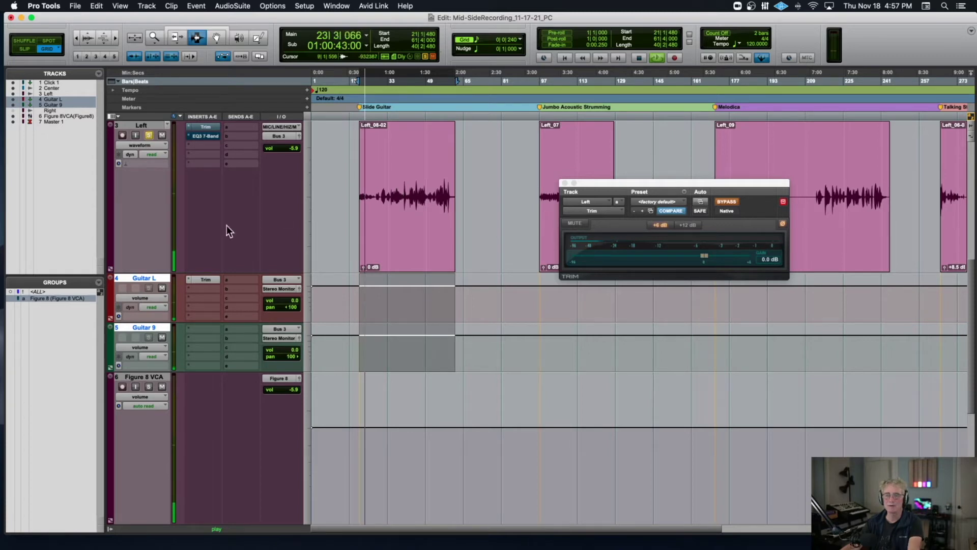
{"action": "key", "text": "space"}
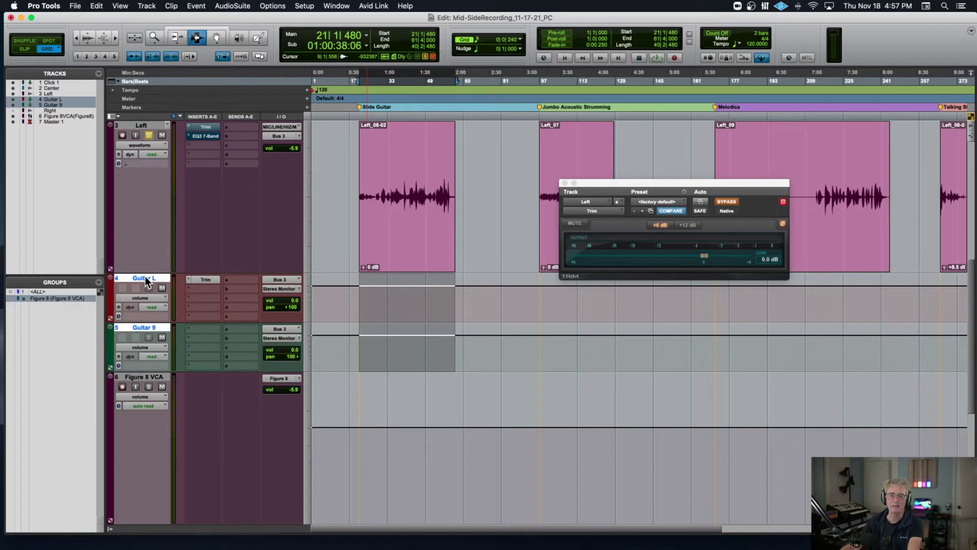
Step: Delete the Guitar L and Guitar 9 Aux tracks and show the hidden Right track again
{"action": "right_click", "coordinate": [147, 280]}
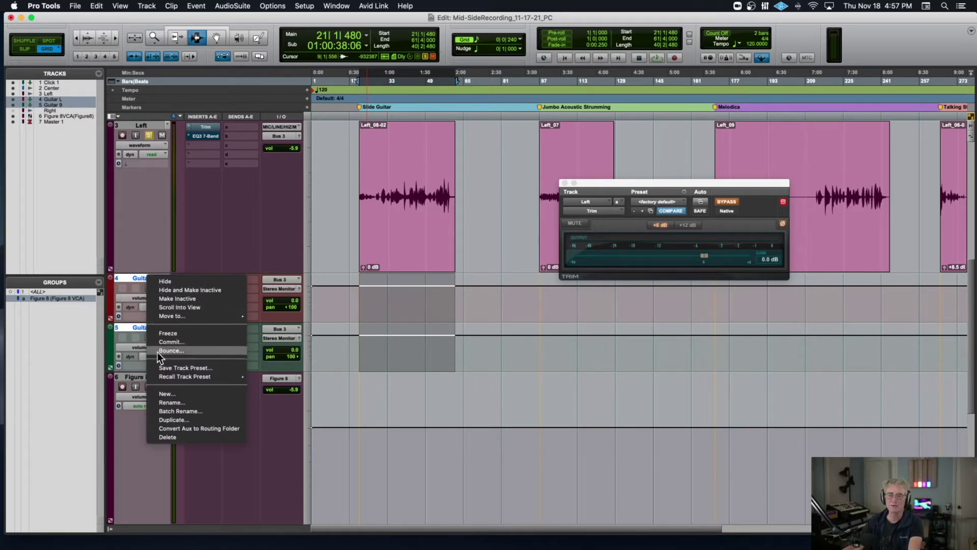
{"action": "left_click", "coordinate": [157, 436]}
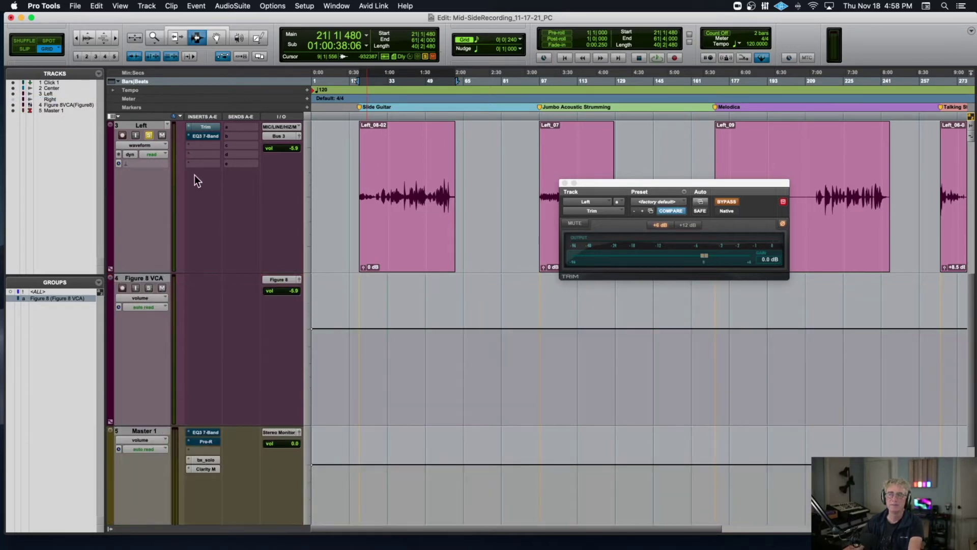
{"action": "left_click", "coordinate": [221, 242]}
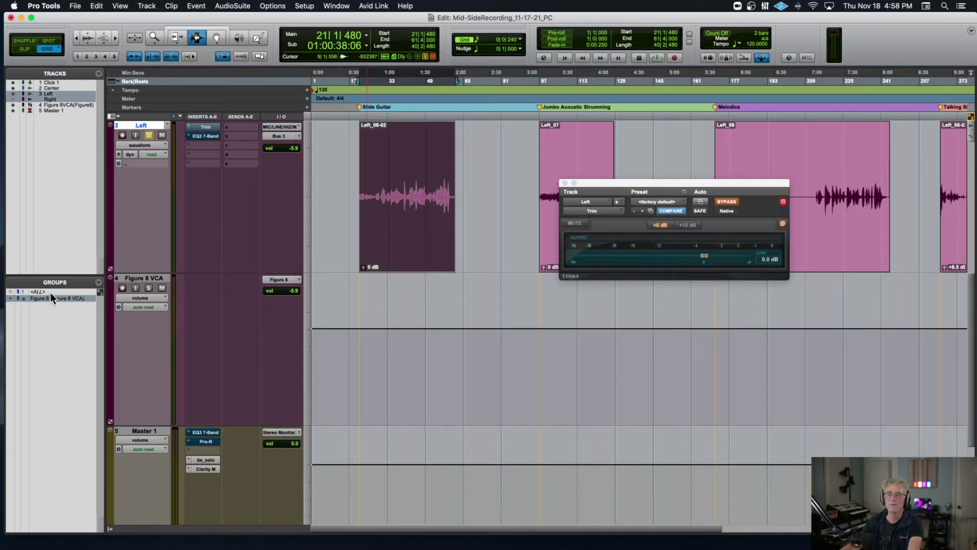
{"action": "left_click", "coordinate": [12, 98]}
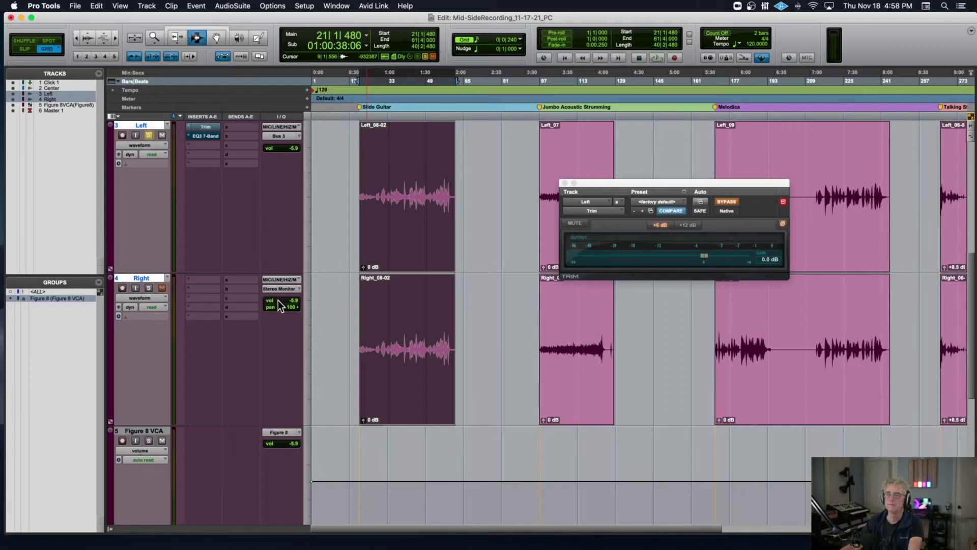
Step: Route the Left track's output back to Stereo Monitor, pan it 100 left and close the Trim plug-in window
{"action": "left_click", "coordinate": [281, 136]}
{"action": "left_click", "coordinate": [338, 138]}
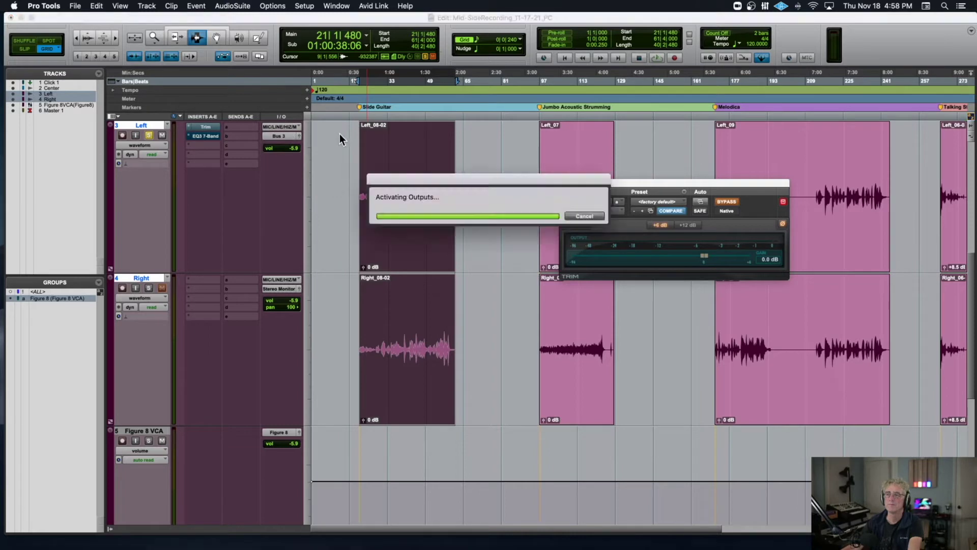
{"action": "left_click_drag", "start_coordinate": [291, 155], "coordinate": [250, 155]}
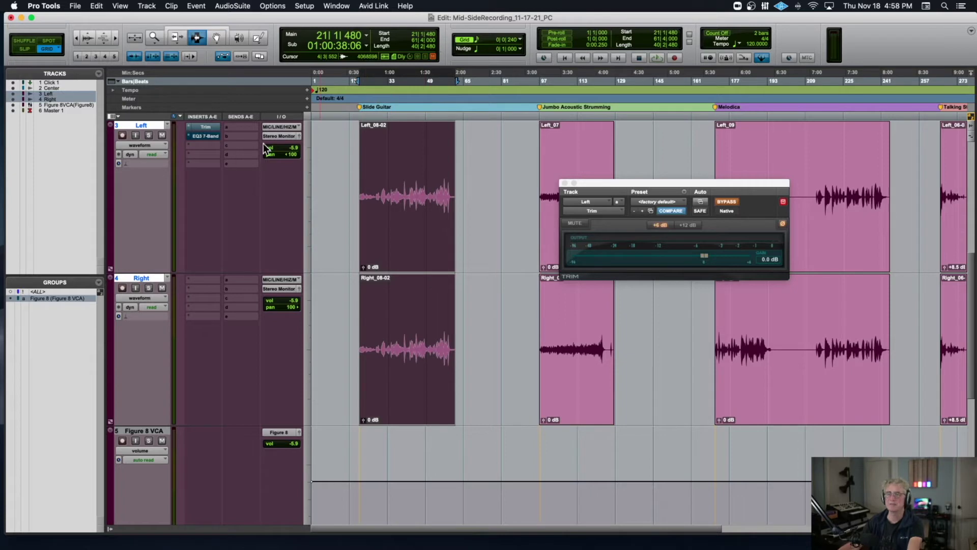
{"action": "left_click", "coordinate": [564, 183]}
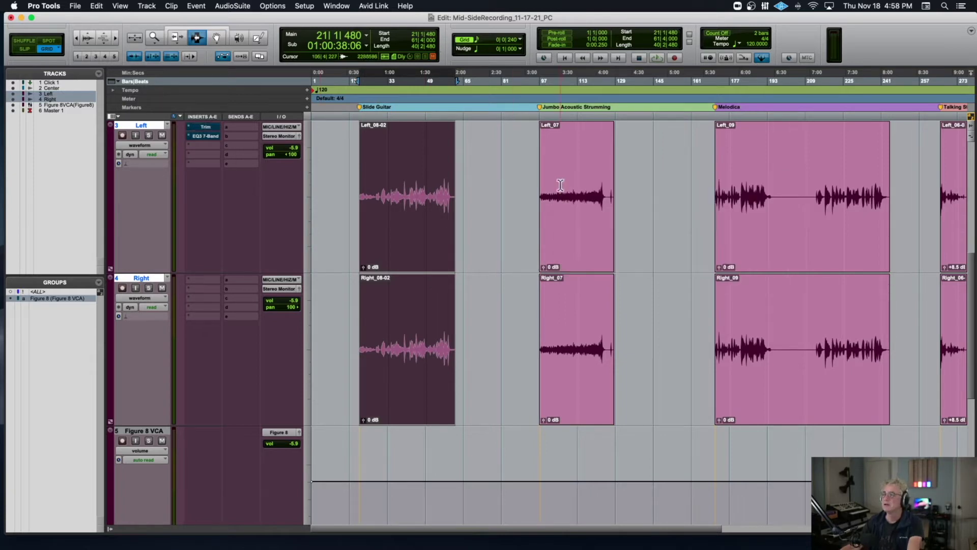
Step: Switch to the Universal Audio mid-side article in Preview, read from the Side mic polarity explanation through the advantages section, and close it
{"action": "left_click_drag", "start_coordinate": [976, 168], "coordinate": [276, 79]}
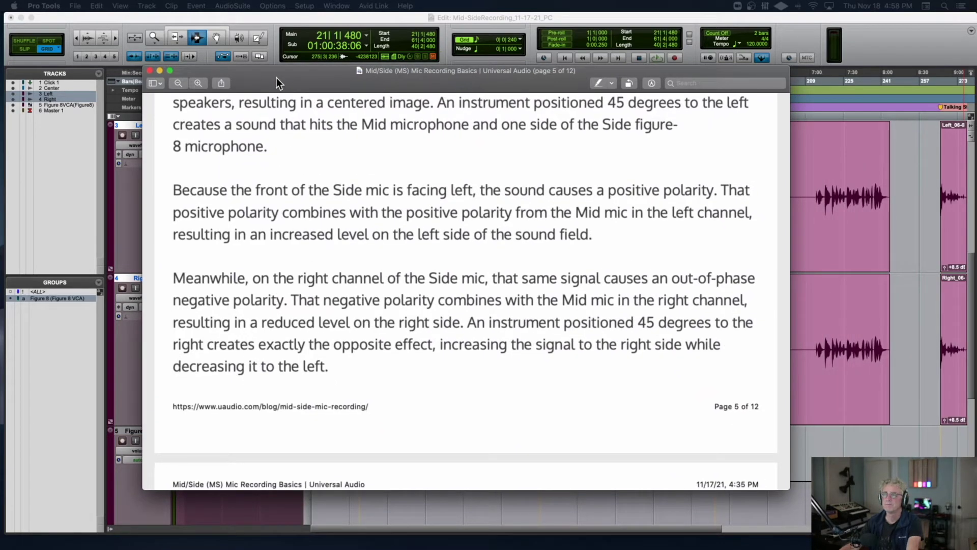
{"action": "left_click", "coordinate": [276, 78]}
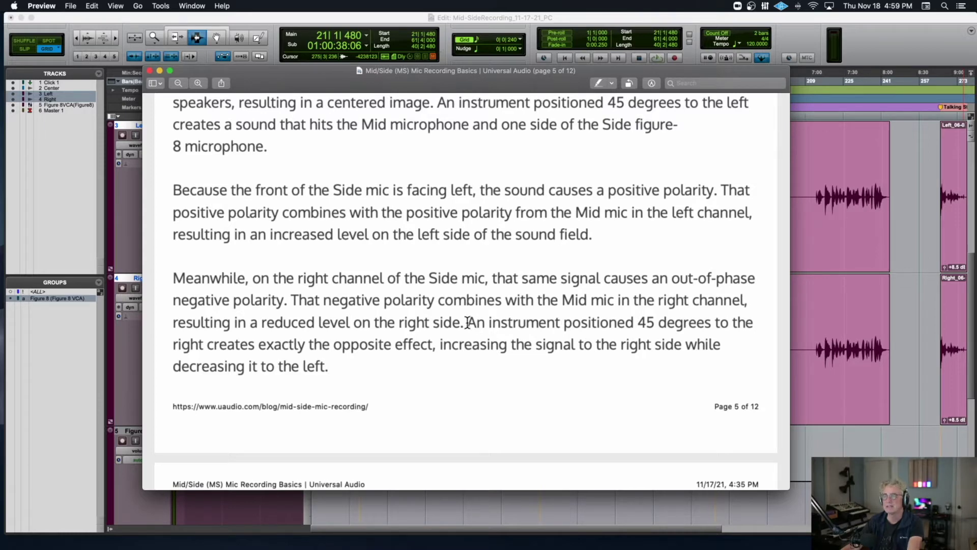
{"action": "scroll", "coordinate": [468, 322], "scroll_direction": "down", "scroll_amount": 2}
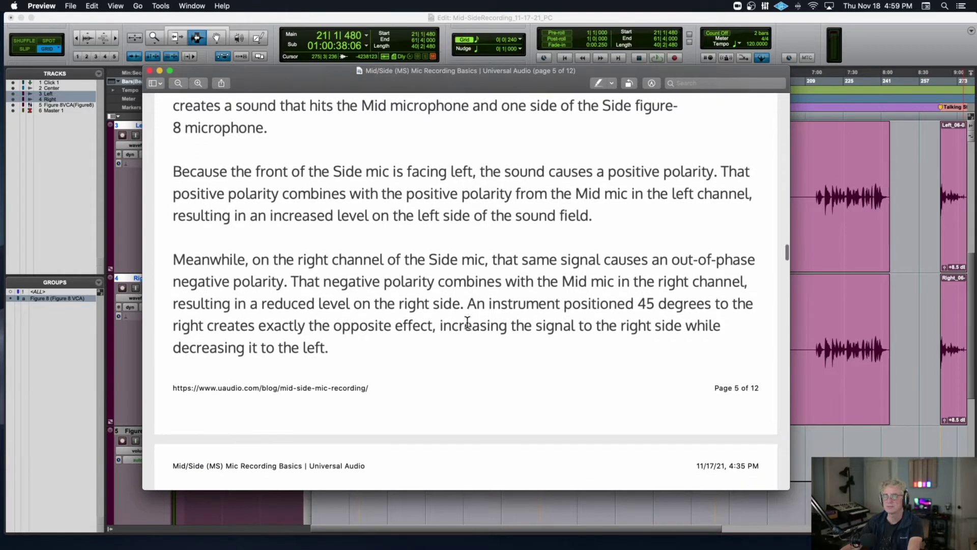
{"action": "scroll", "coordinate": [468, 323], "scroll_direction": "down", "scroll_amount": 15}
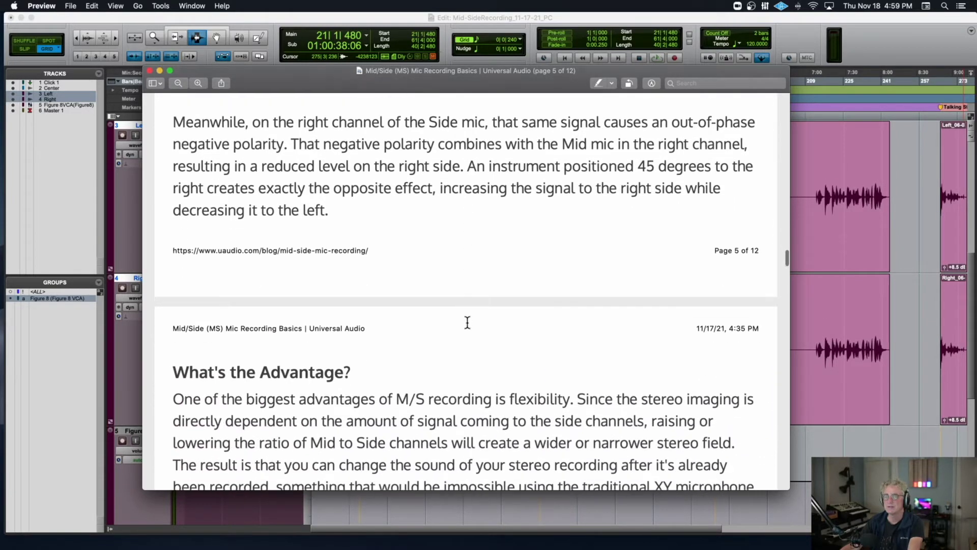
{"action": "scroll", "coordinate": [468, 322], "scroll_direction": "down", "scroll_amount": 20}
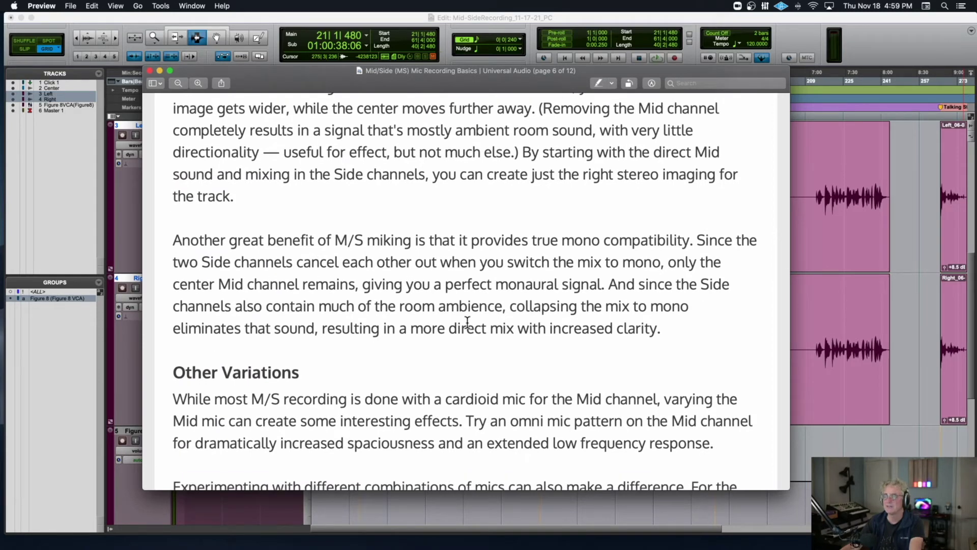
{"action": "key", "text": "super+w"}
Step: Mute the Figure 8 VCA and play the Center track's slide guitar clip from near its start
{"action": "left_click", "coordinate": [407, 262]}
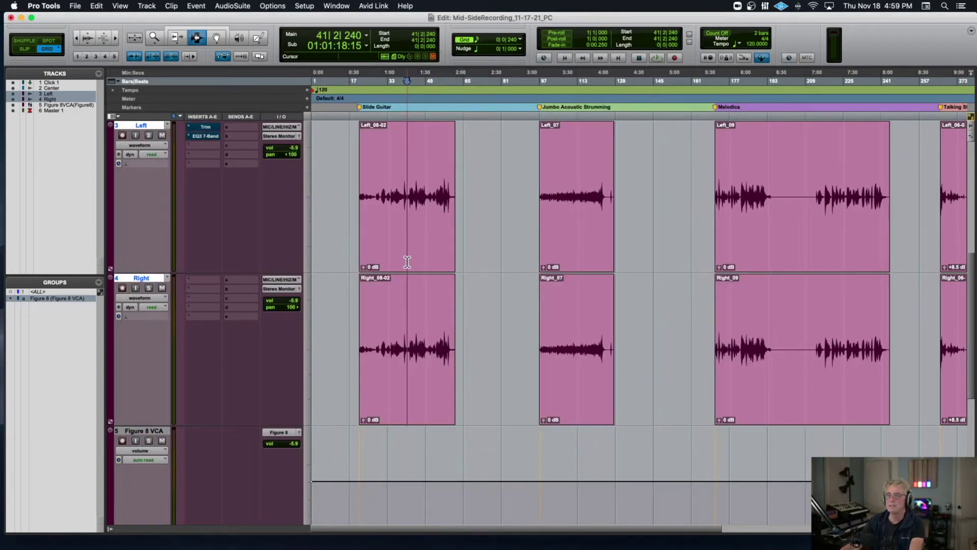
{"action": "scroll", "coordinate": [404, 263], "scroll_direction": "up", "scroll_amount": 6}
{"action": "scroll", "coordinate": [403, 264], "scroll_direction": "down", "scroll_amount": 6}
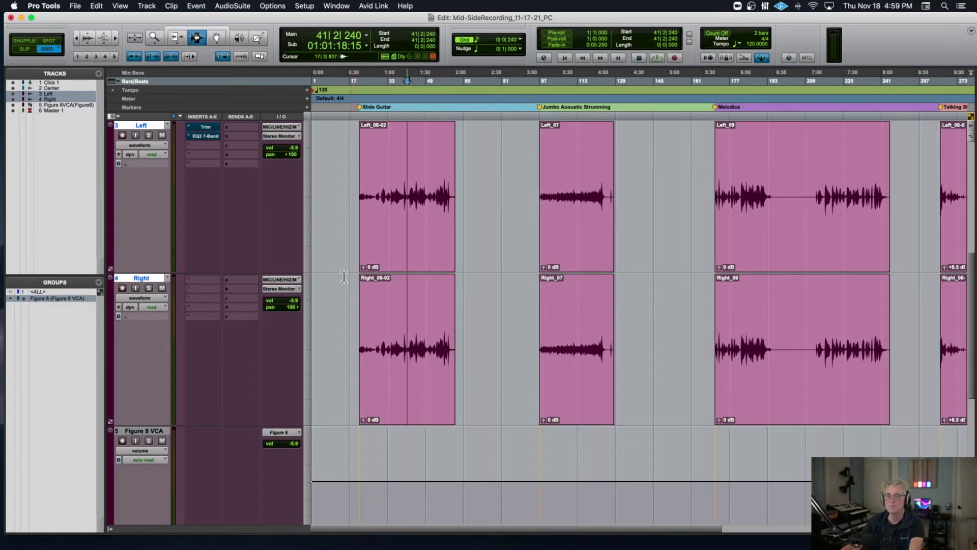
{"action": "scroll", "coordinate": [382, 226], "scroll_direction": "up", "scroll_amount": 6}
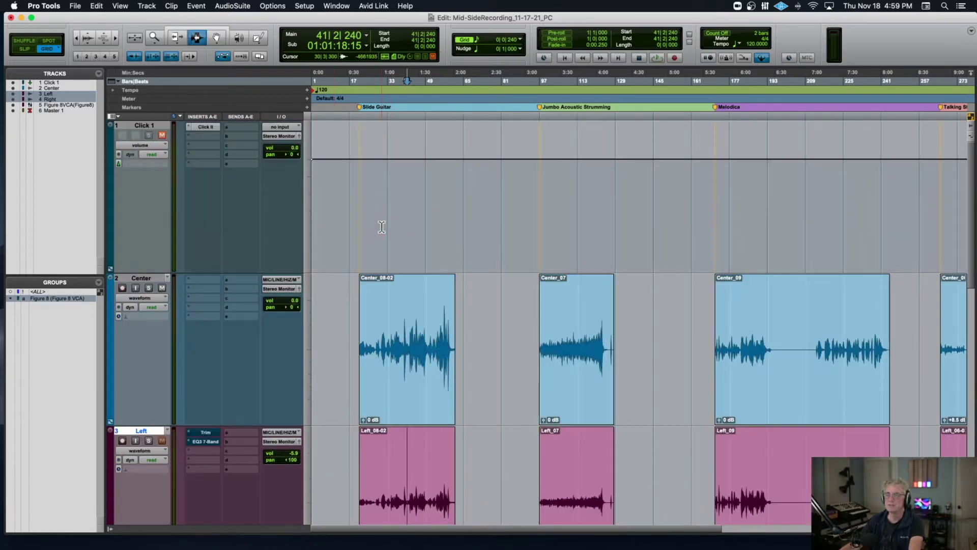
{"action": "left_click", "coordinate": [381, 318]}
{"action": "key", "text": "space"}
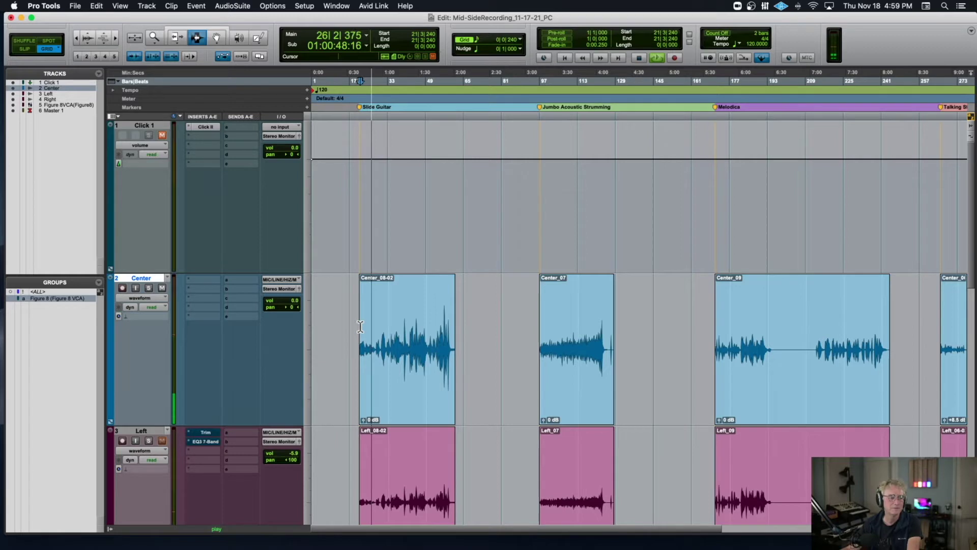
{"action": "scroll", "coordinate": [360, 326], "scroll_direction": "down", "scroll_amount": 5}
{"action": "scroll", "coordinate": [360, 326], "scroll_direction": "up", "scroll_amount": 2}
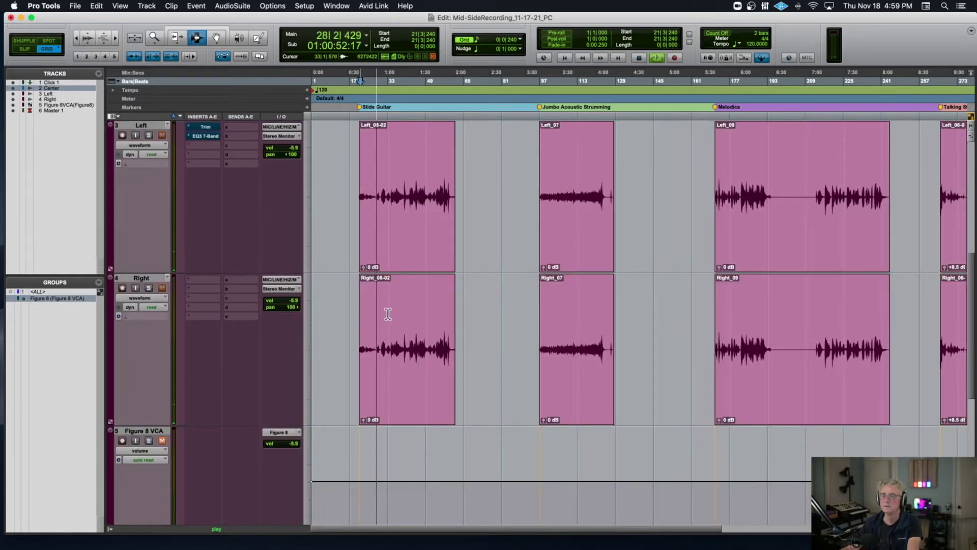
Step: Play the slide guitar passage on the Center track from bar 30 and stop playback
{"action": "scroll", "coordinate": [388, 314], "scroll_direction": "up", "scroll_amount": 3}
{"action": "scroll", "coordinate": [388, 313], "scroll_direction": "down", "scroll_amount": 2}
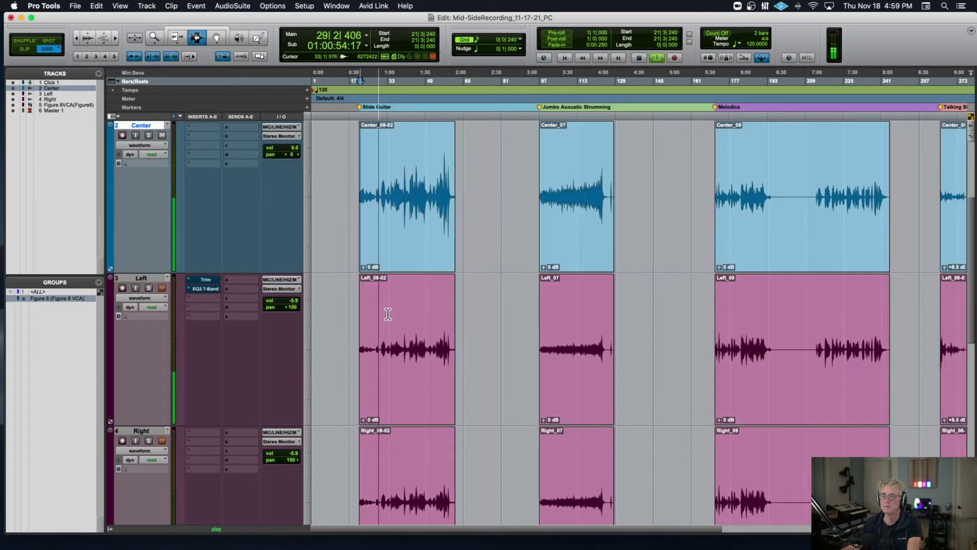
{"action": "key", "text": "space"}
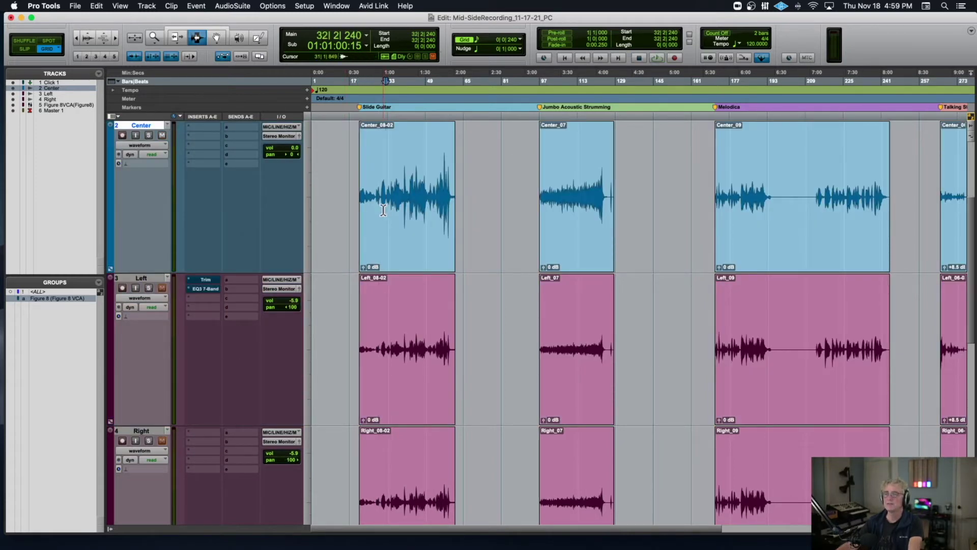
{"action": "key", "text": "t"}
{"action": "key", "text": "t"}
{"action": "key", "text": "t"}
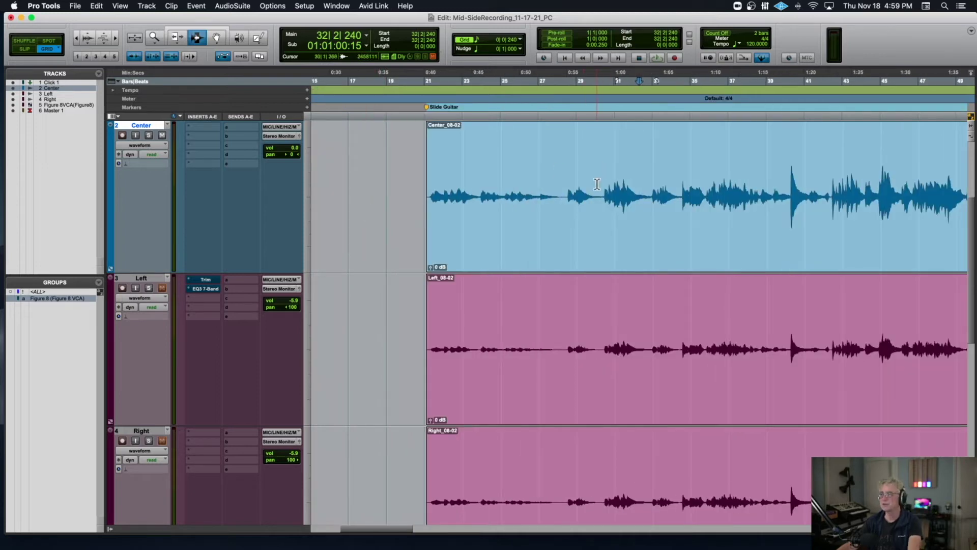
{"action": "key", "text": "space"}
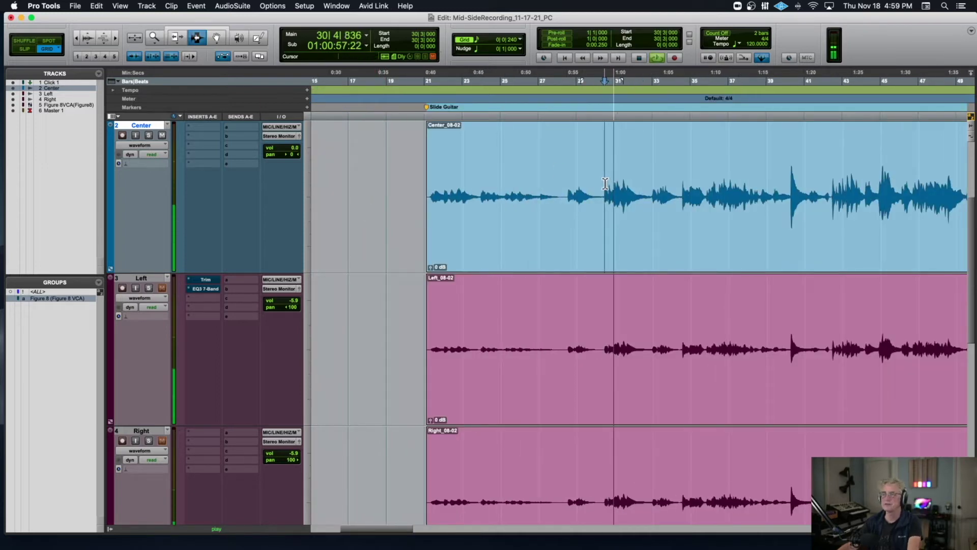
{"action": "key", "text": "r"}
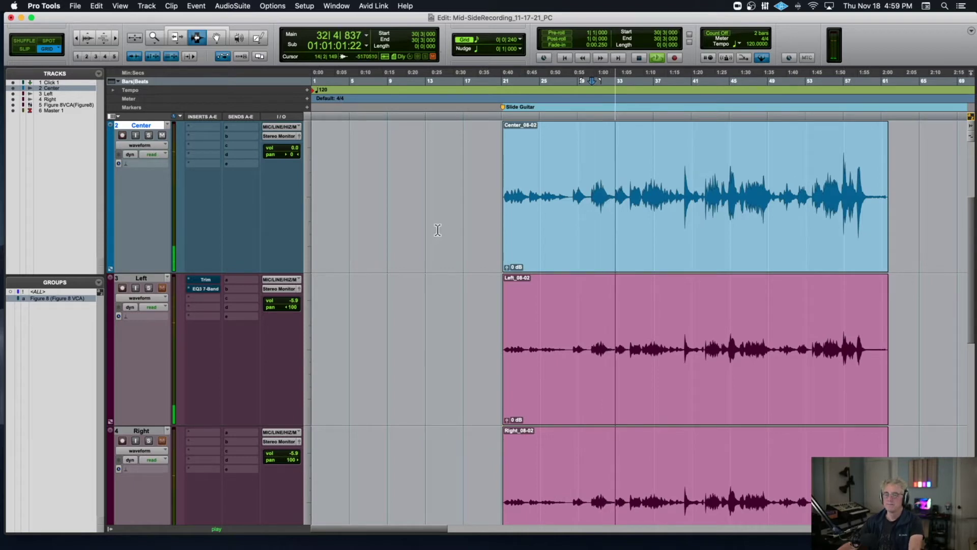
{"action": "key", "text": "space"}
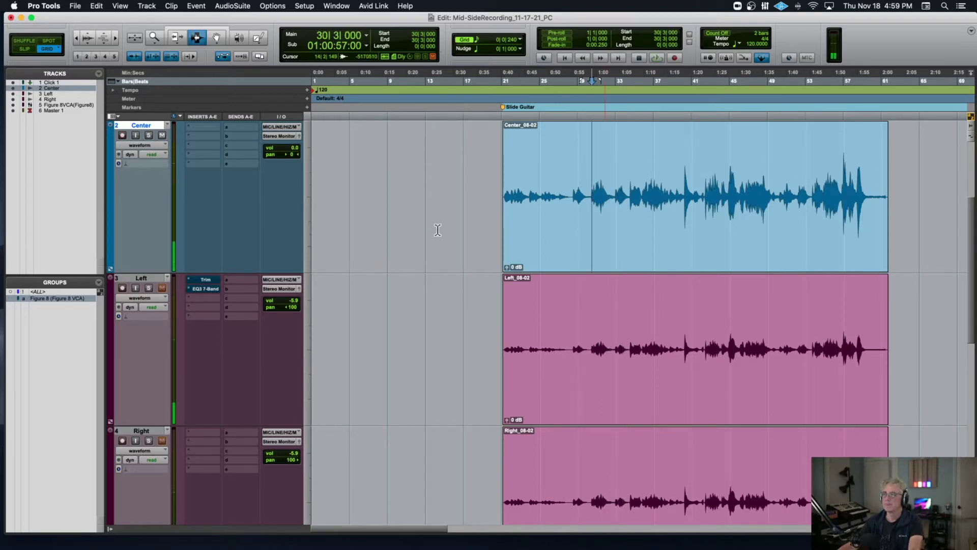
Step: Unmute the Figure 8 VCA and play the slide guitar clips from near their start
{"action": "scroll", "coordinate": [438, 230], "scroll_direction": "down", "scroll_amount": 10}
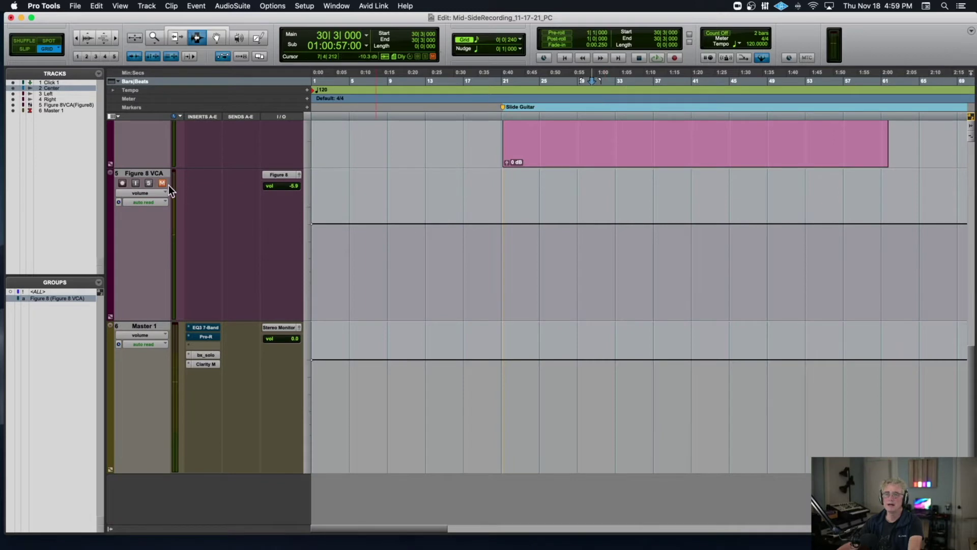
{"action": "scroll", "coordinate": [188, 180], "scroll_direction": "up", "scroll_amount": 5}
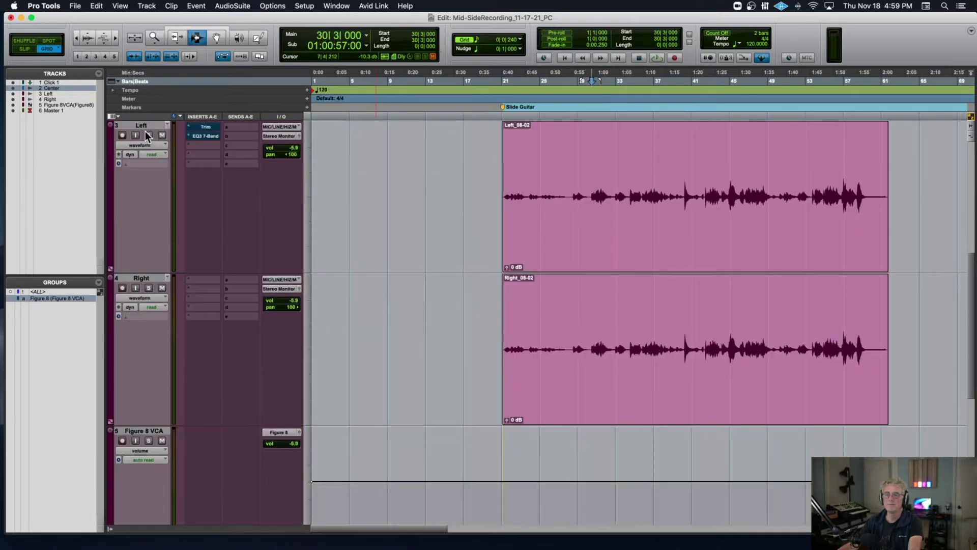
{"action": "left_click", "coordinate": [515, 179]}
{"action": "key", "text": "space"}
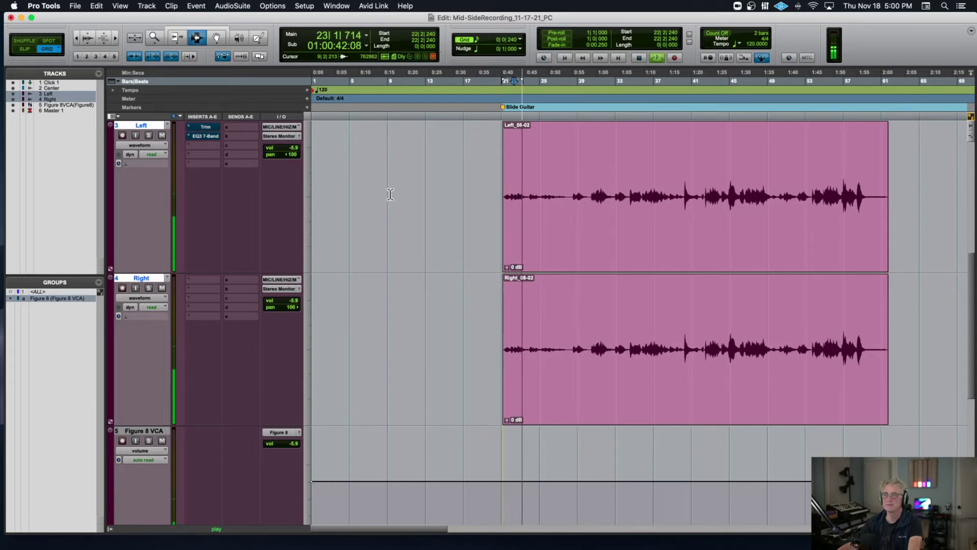
Step: Reset the Figure 8 VCA's volume to 0.0 and stop playback
{"action": "scroll", "coordinate": [390, 194], "scroll_direction": "down", "scroll_amount": 3}
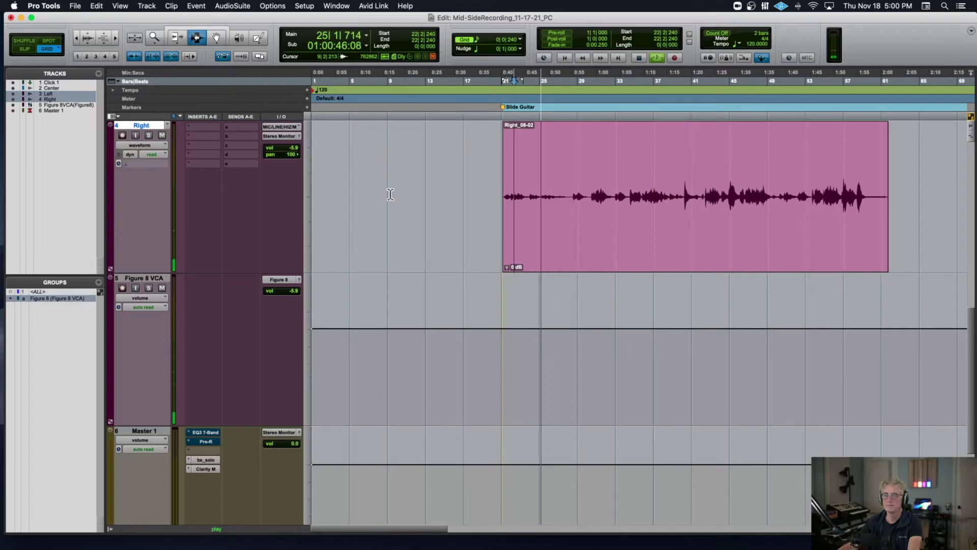
{"action": "scroll", "coordinate": [390, 194], "scroll_direction": "up", "scroll_amount": 4}
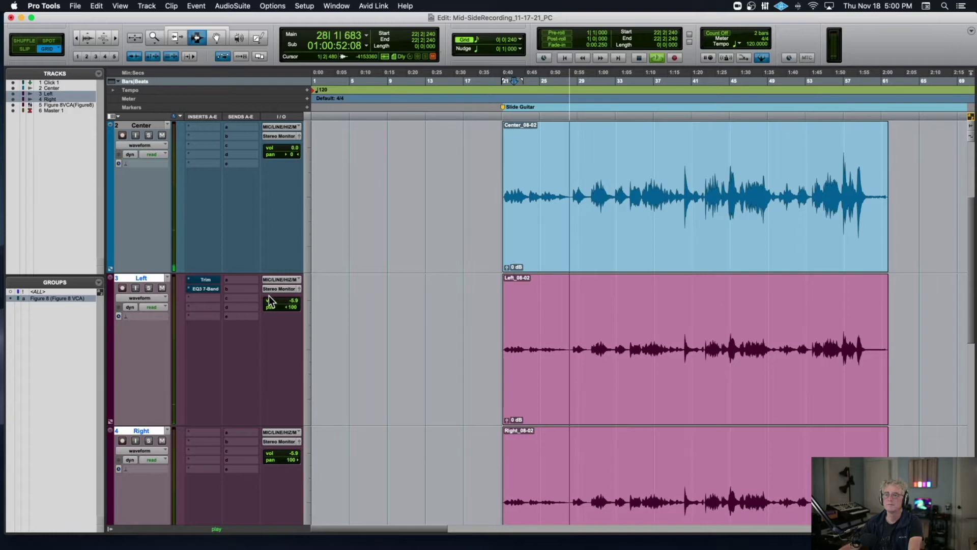
{"action": "scroll", "coordinate": [262, 299], "scroll_direction": "down", "scroll_amount": 2}
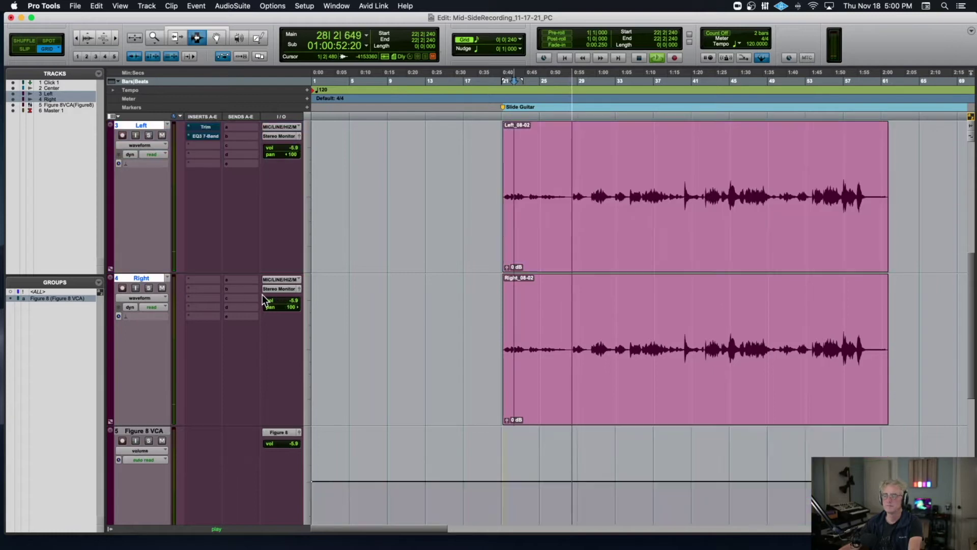
{"action": "left_click", "coordinate": [296, 444], "text": "alt"}
{"action": "key", "text": "space"}
{"action": "scroll", "coordinate": [291, 401], "scroll_direction": "up", "scroll_amount": 4}
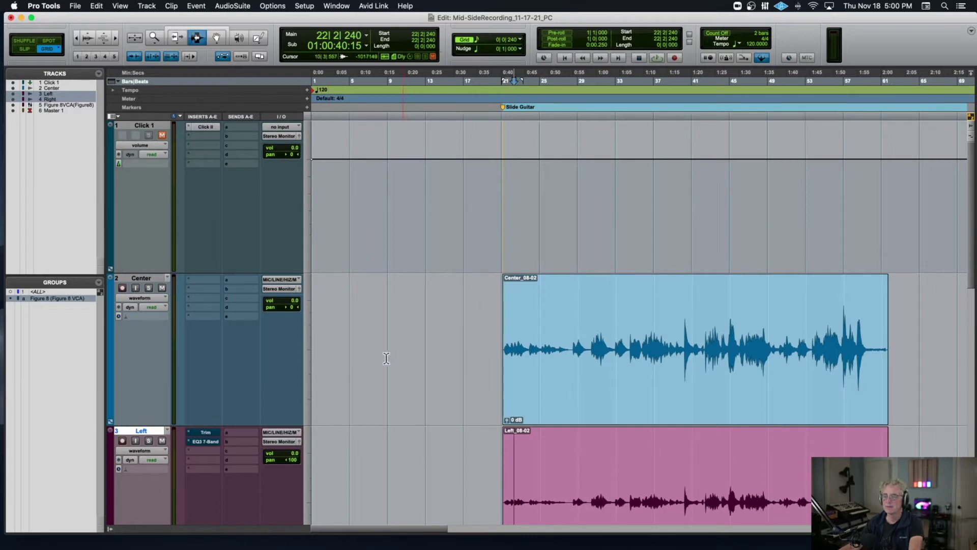
Step: Play the slide guitar with the Left track soloed, toggle the Center track's solo, and stop playback with all solos cleared
{"action": "left_click", "coordinate": [148, 439]}
{"action": "key", "text": "space"}
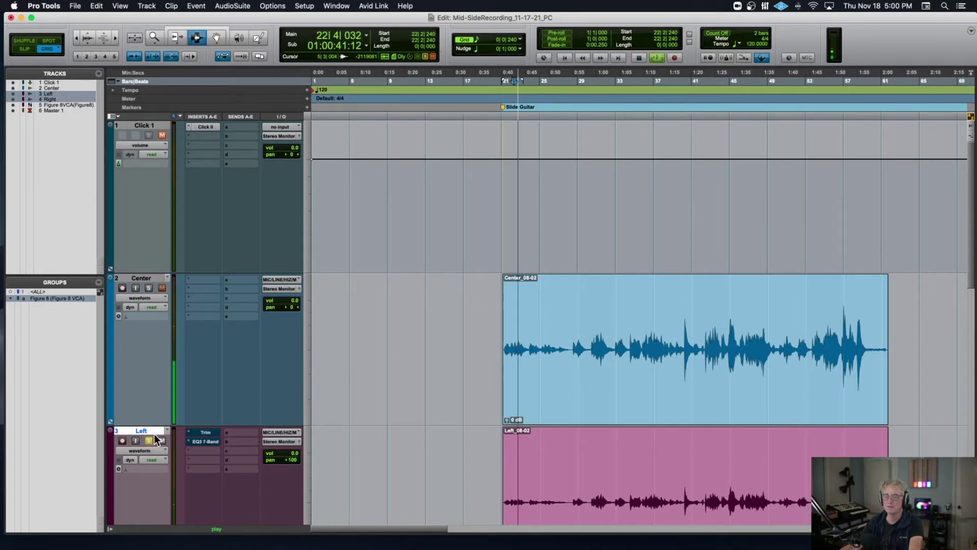
{"action": "scroll", "coordinate": [155, 434], "scroll_direction": "down", "scroll_amount": 3}
{"action": "left_click", "coordinate": [148, 440]}
{"action": "scroll", "coordinate": [175, 215], "scroll_direction": "up", "scroll_amount": 3}
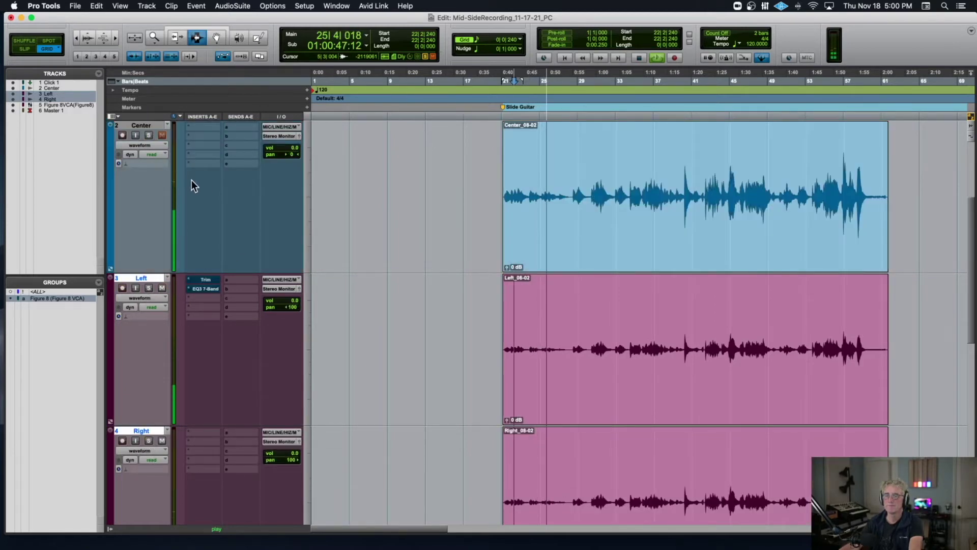
{"action": "left_click", "coordinate": [149, 135]}
{"action": "left_click", "coordinate": [148, 135]}
{"action": "key", "text": "space"}
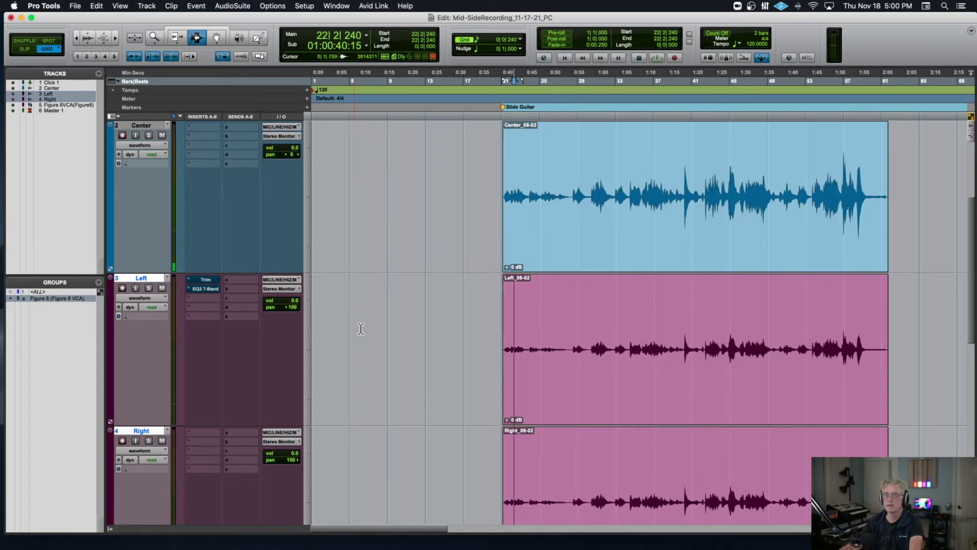
Step: Lower the Center track's volume well below 0 dB and play the slide guitar clips
{"action": "left_click_drag", "start_coordinate": [297, 154], "coordinate": [294, 154]}
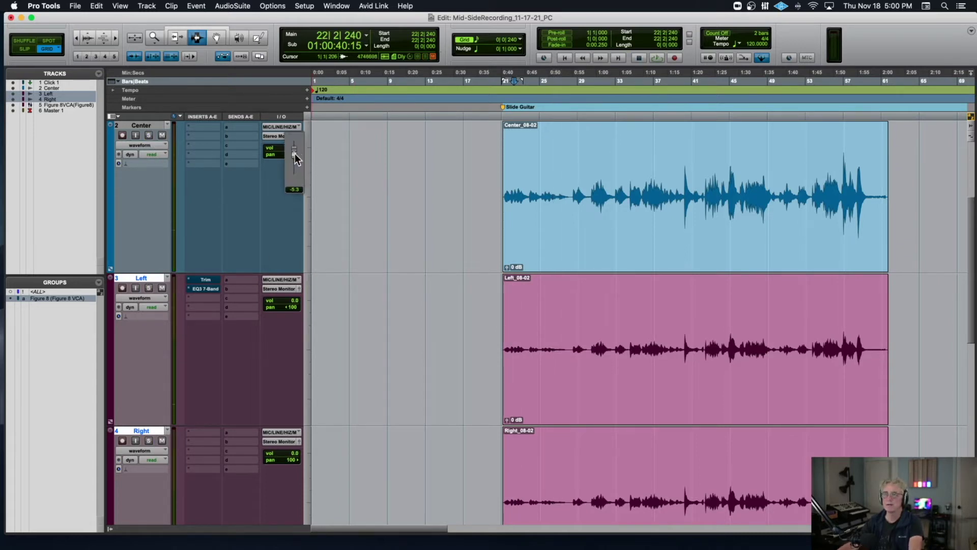
{"action": "key", "text": "space"}
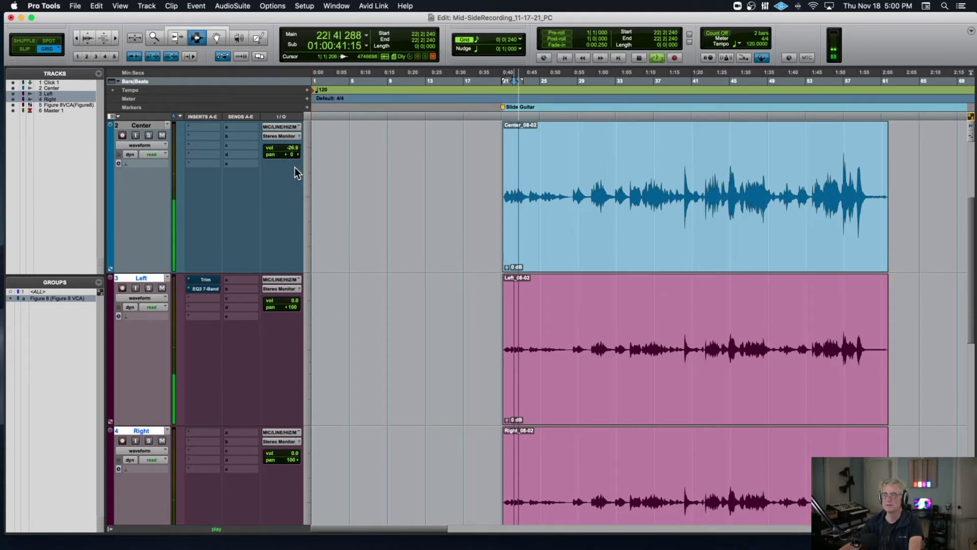
{"action": "scroll", "coordinate": [282, 179], "scroll_direction": "down", "scroll_amount": 5}
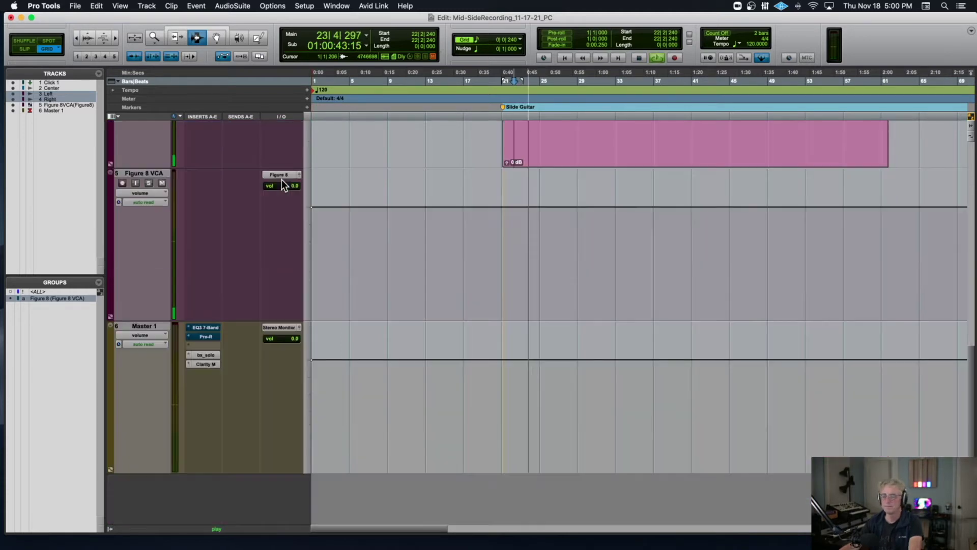
Step: Open the bx_solo plug-in on Master 1 to view its M and S Solo controls, close it, and stop playback
{"action": "left_click", "coordinate": [208, 355]}
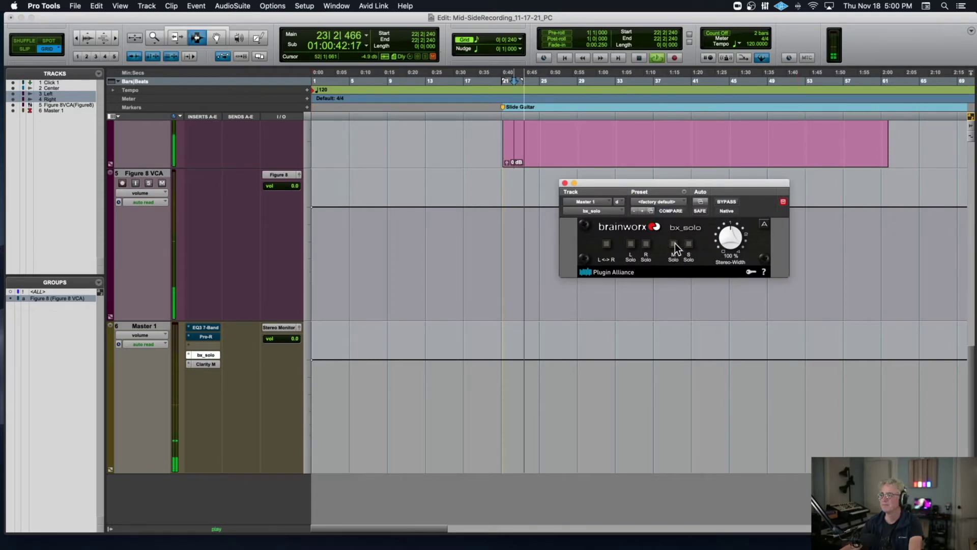
{"action": "left_click", "coordinate": [565, 183]}
{"action": "scroll", "coordinate": [412, 189], "scroll_direction": "up", "scroll_amount": 5}
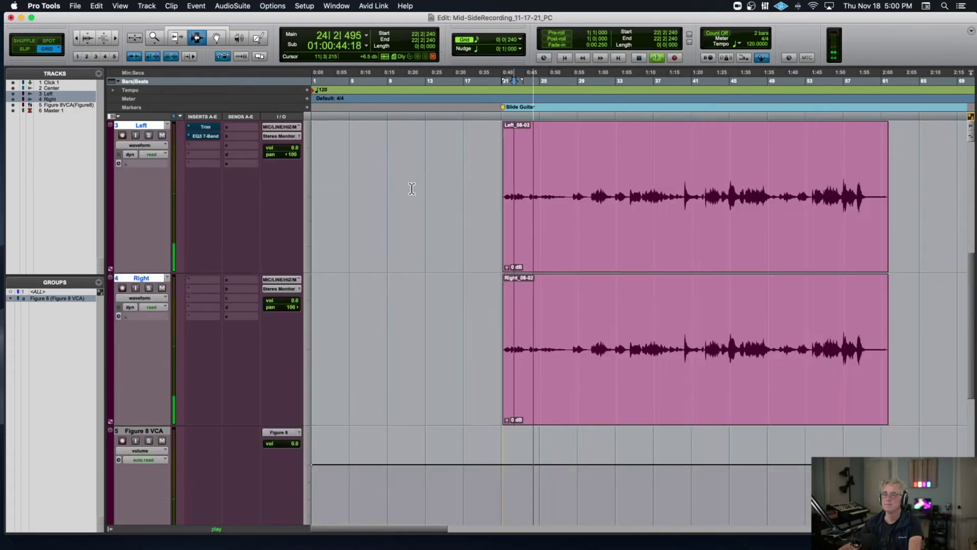
{"action": "key", "text": "space"}
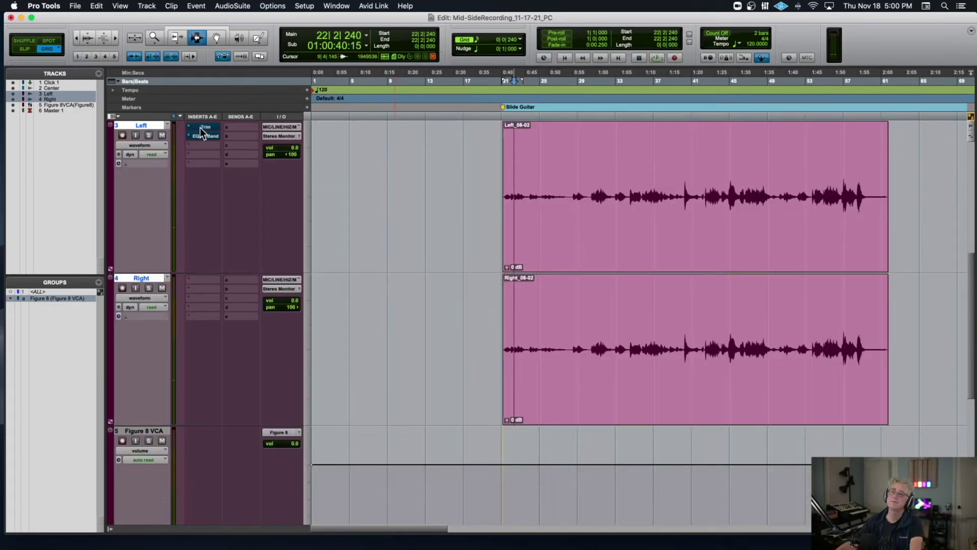
Step: Turn off phase invert in the Left track's Trim plug-in and take the plug-in out of bypass during playback
{"action": "left_click", "coordinate": [201, 128]}
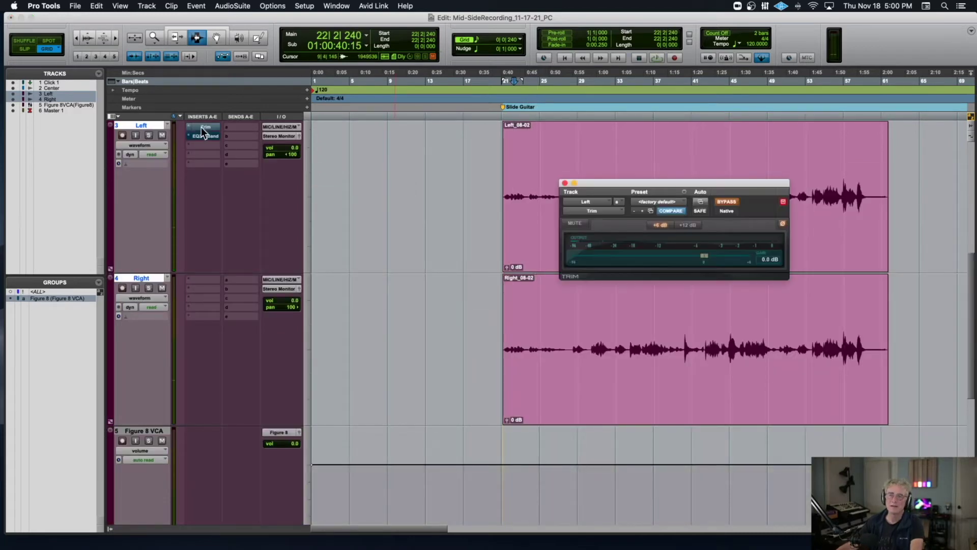
{"action": "left_click", "coordinate": [783, 223]}
{"action": "left_click", "coordinate": [565, 183]}
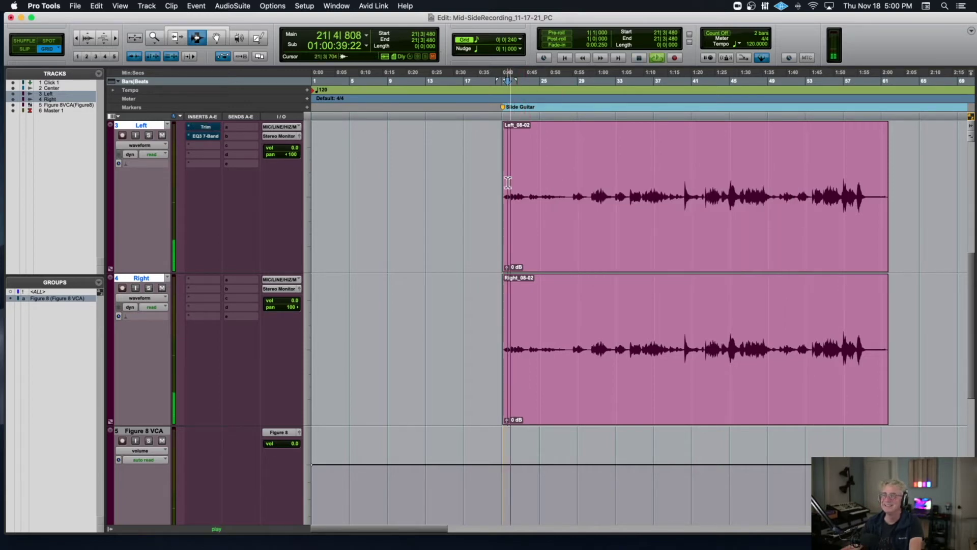
{"action": "right_click", "coordinate": [200, 126]}
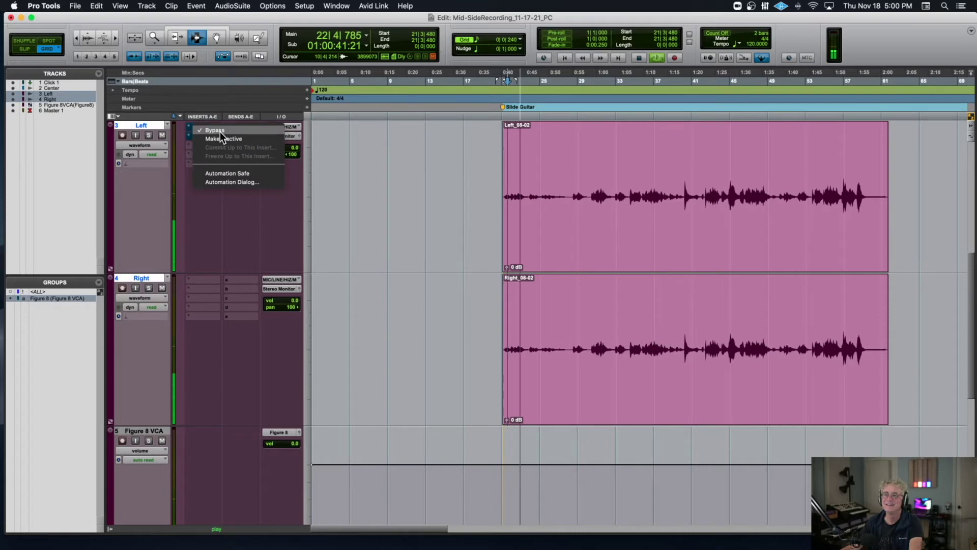
{"action": "left_click", "coordinate": [221, 131]}
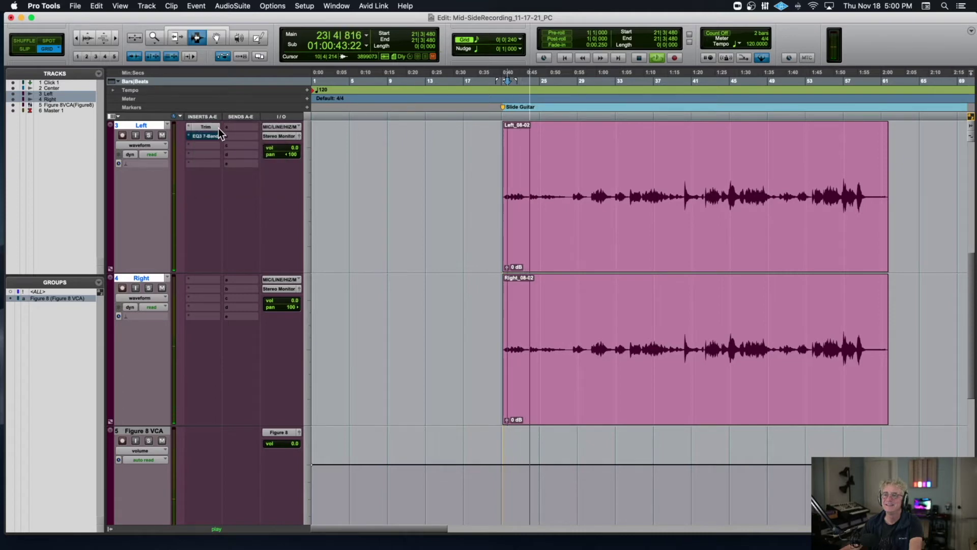
Step: Check the phase invert setting in the Left track's Trim plug-in, close it, and play the slide guitar clip from its start
{"action": "key", "text": "space"}
{"action": "left_click", "coordinate": [208, 126]}
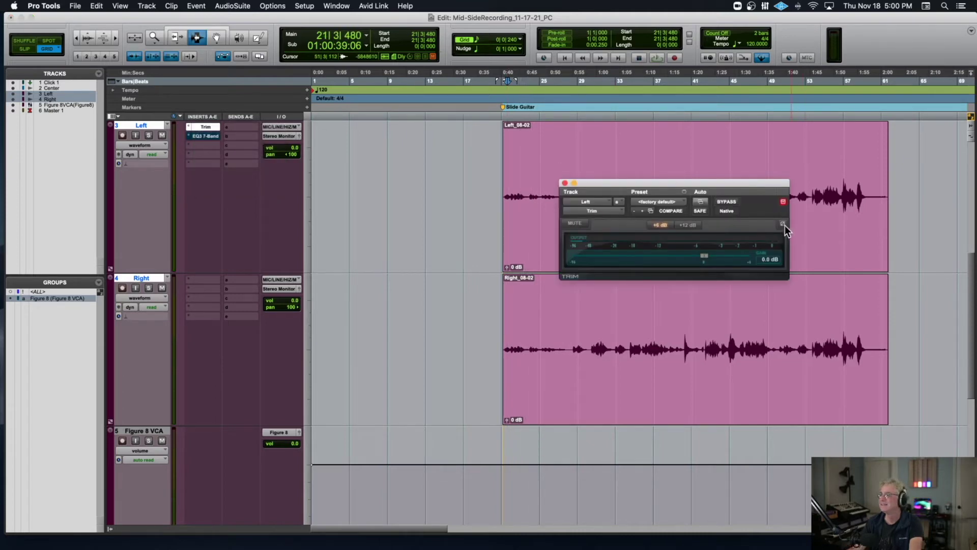
{"action": "key", "text": "space"}
{"action": "left_click", "coordinate": [565, 182]}
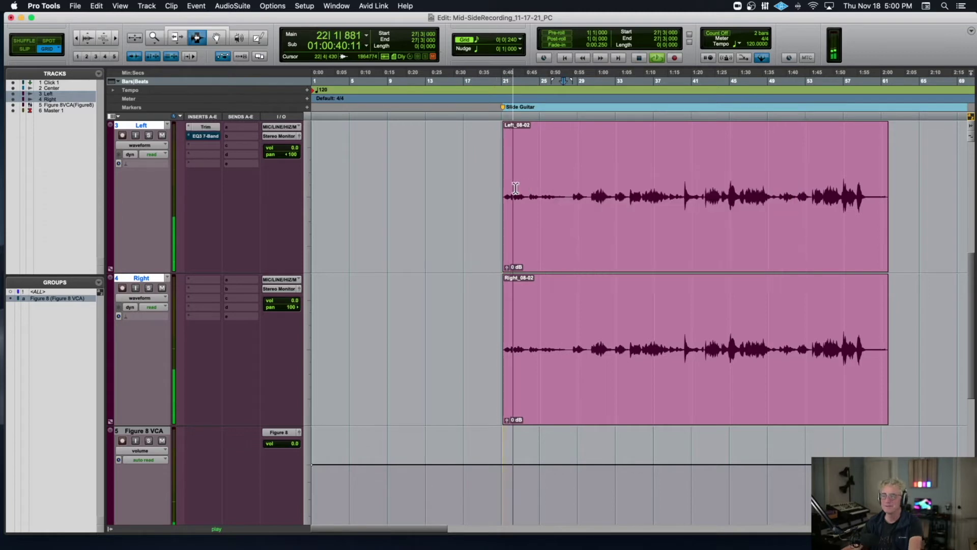
{"action": "left_click", "coordinate": [505, 189]}
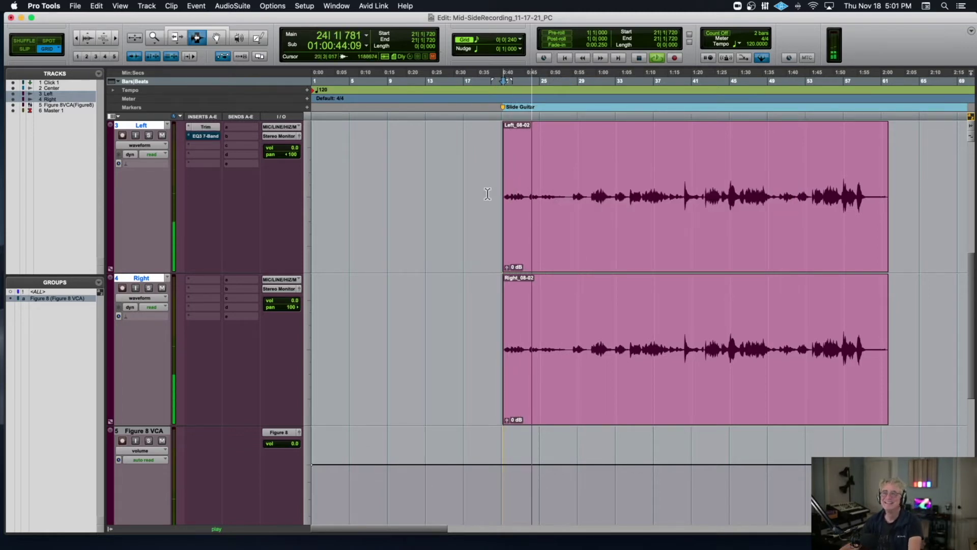
Step: Open the bx_solo plug-in on Master 1, audition M Solo during playback, turn it off, and stop playback
{"action": "scroll", "coordinate": [487, 194], "scroll_direction": "up", "scroll_amount": 3}
{"action": "scroll", "coordinate": [487, 194], "scroll_direction": "down", "scroll_amount": 3}
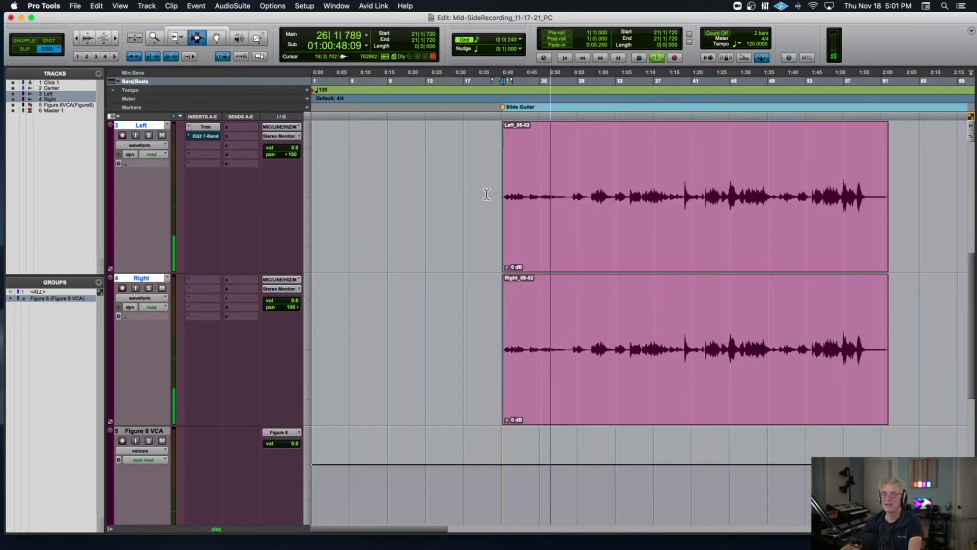
{"action": "scroll", "coordinate": [487, 194], "scroll_direction": "down", "scroll_amount": 5}
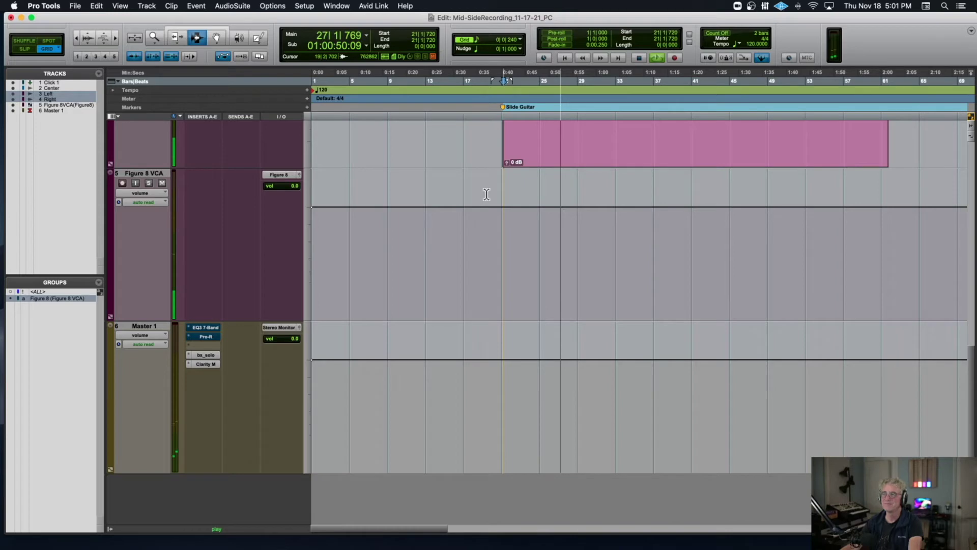
{"action": "scroll", "coordinate": [486, 194], "scroll_direction": "up", "scroll_amount": 3}
{"action": "scroll", "coordinate": [487, 194], "scroll_direction": "down", "scroll_amount": 3}
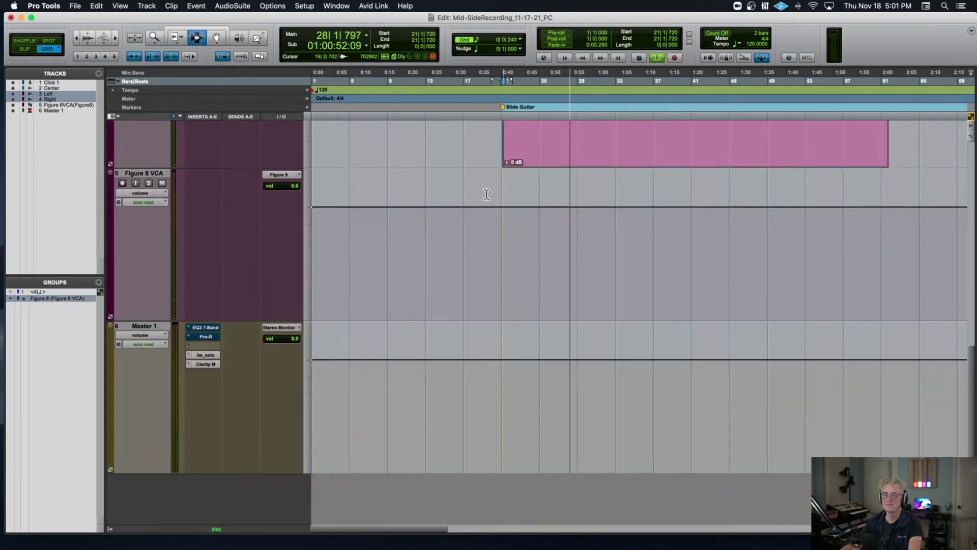
{"action": "scroll", "coordinate": [487, 194], "scroll_direction": "up", "scroll_amount": 5}
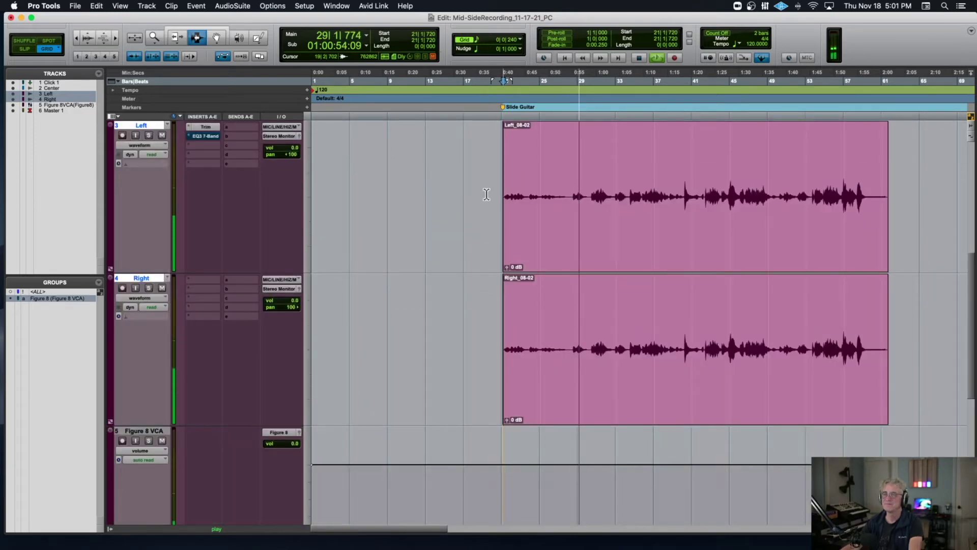
{"action": "scroll", "coordinate": [487, 194], "scroll_direction": "down", "scroll_amount": 5}
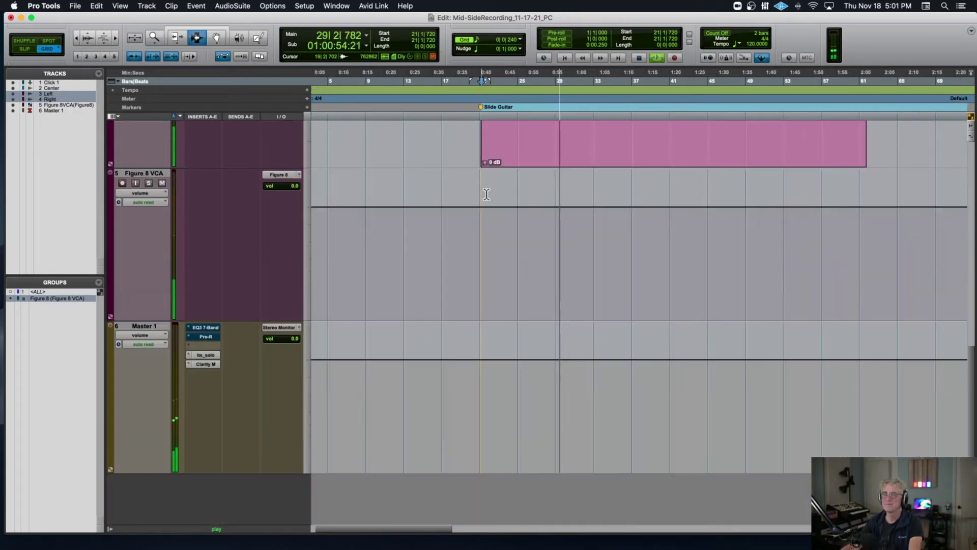
{"action": "left_click", "coordinate": [213, 355]}
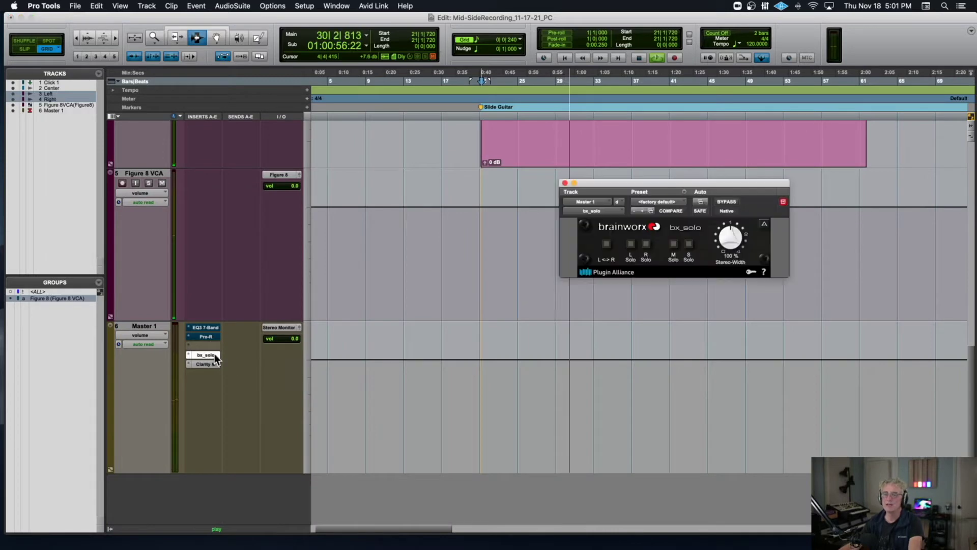
{"action": "left_click", "coordinate": [675, 245]}
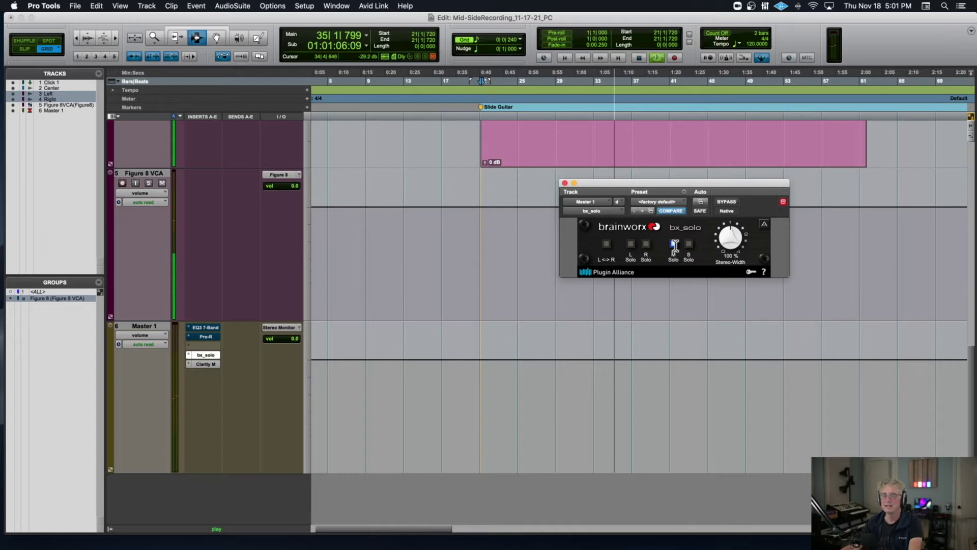
{"action": "left_click", "coordinate": [676, 244]}
{"action": "key", "text": "space"}
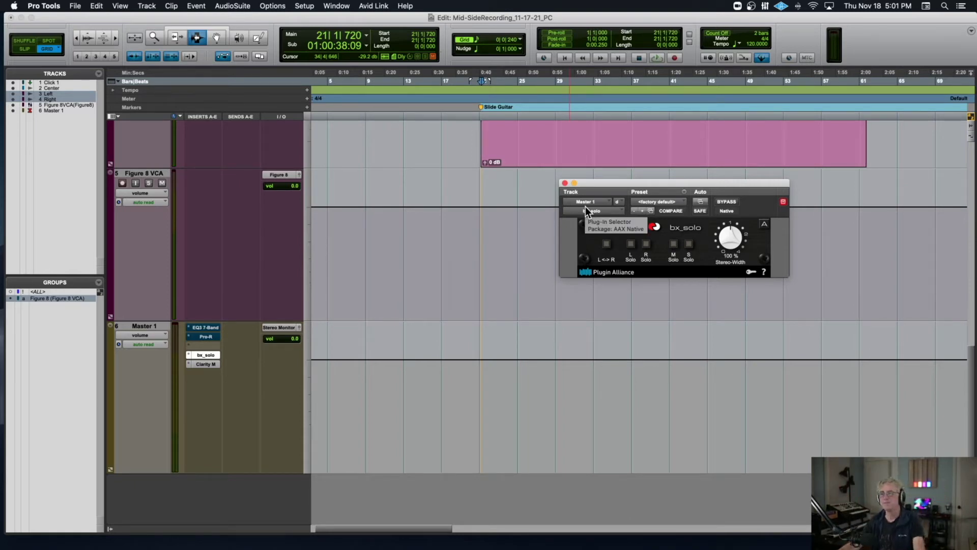
Step: Reset the Center track's volume to 0.0 dB and switch its solo on and off again
{"action": "scroll", "coordinate": [455, 212], "scroll_direction": "up", "scroll_amount": 10}
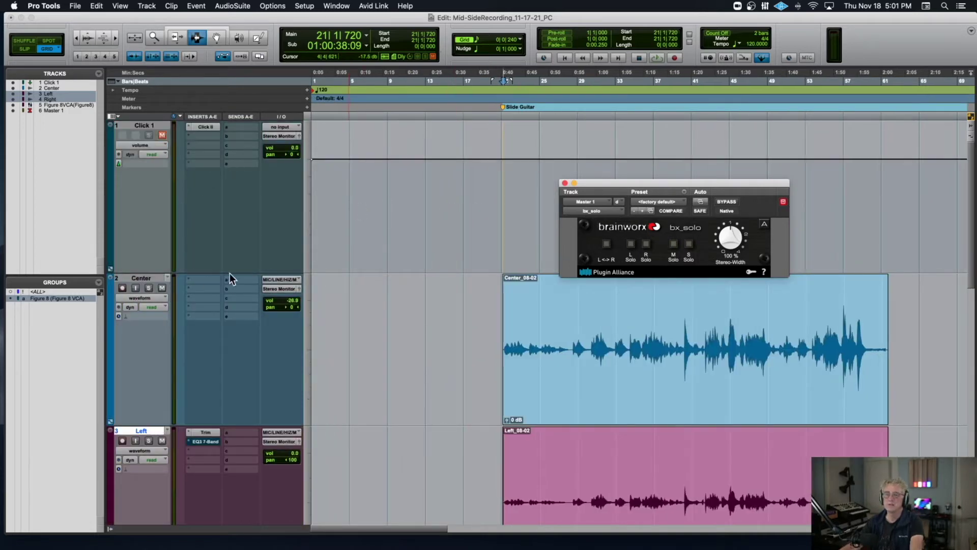
{"action": "left_click", "coordinate": [295, 304]}
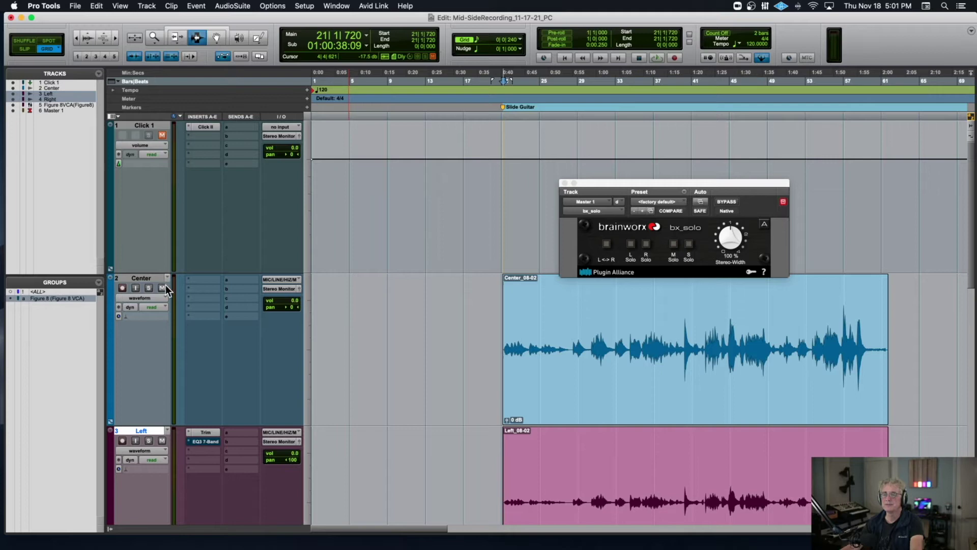
{"action": "left_click", "coordinate": [149, 288]}
{"action": "left_click", "coordinate": [151, 287]}
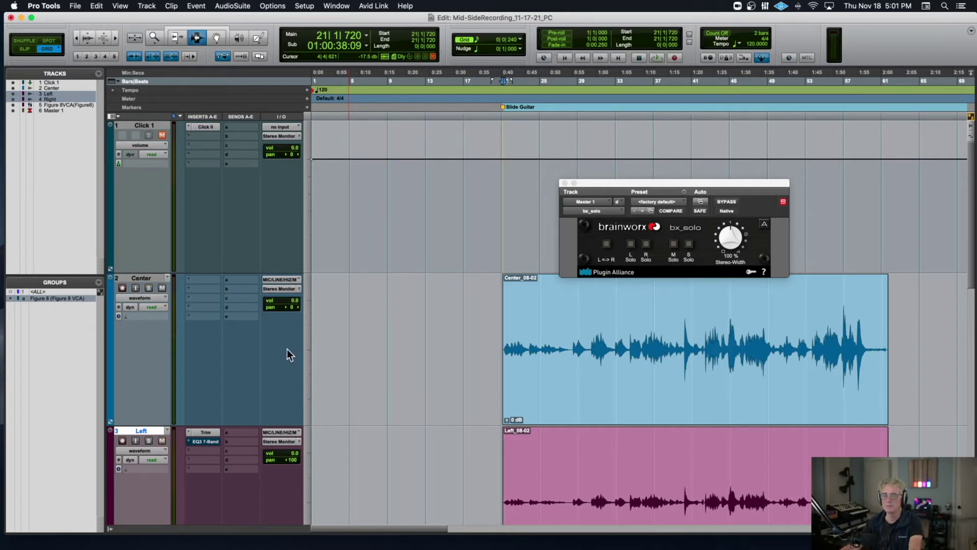
Step: Lower the Figure 8 VCA volume to negative infinity, play the slide guitar clips, and close the bx_solo plug-in
{"action": "scroll", "coordinate": [288, 349], "scroll_direction": "down", "scroll_amount": 5}
{"action": "left_click_drag", "start_coordinate": [282, 443], "coordinate": [283, 488]}
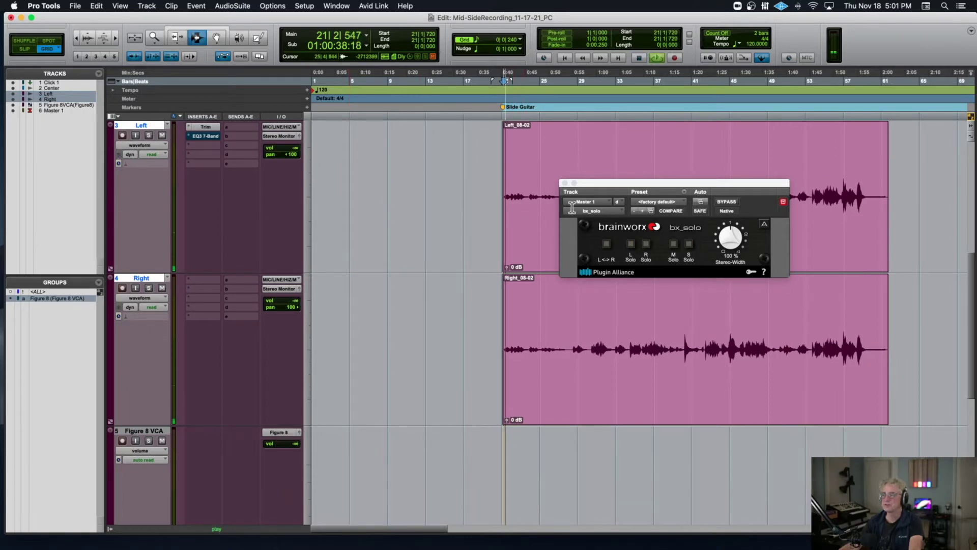
{"action": "left_click", "coordinate": [565, 183]}
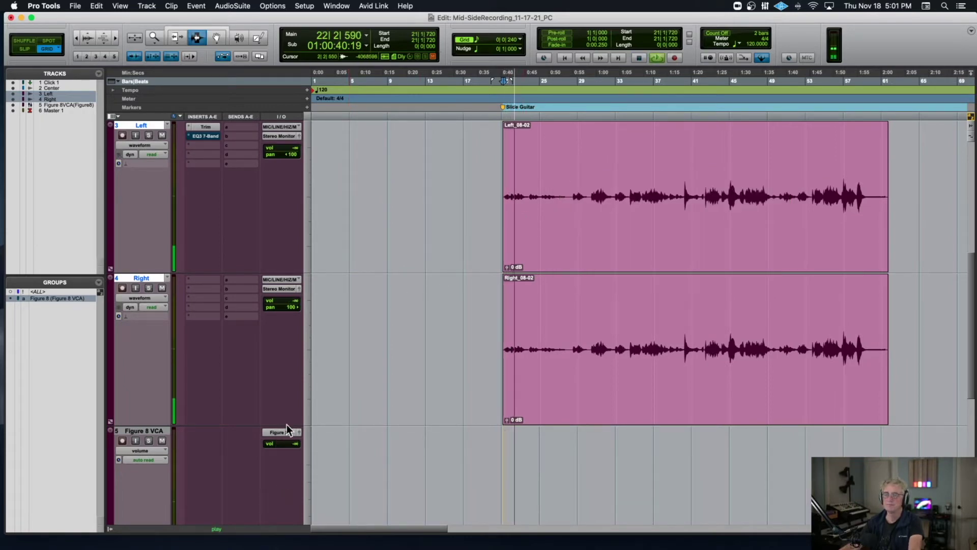
Step: Raise the Figure 8 VCA volume to -11.9 dB during playback, mute and unmute the VCA to compare, and stop playback
{"action": "left_click", "coordinate": [289, 442]}
{"action": "left_click_drag", "start_coordinate": [290, 442], "coordinate": [290, 421]}
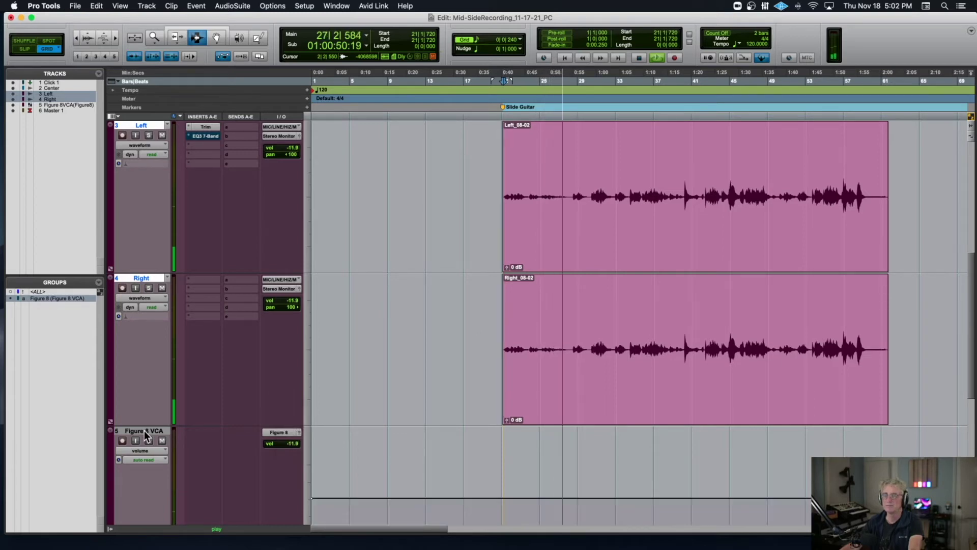
{"action": "left_click", "coordinate": [162, 441]}
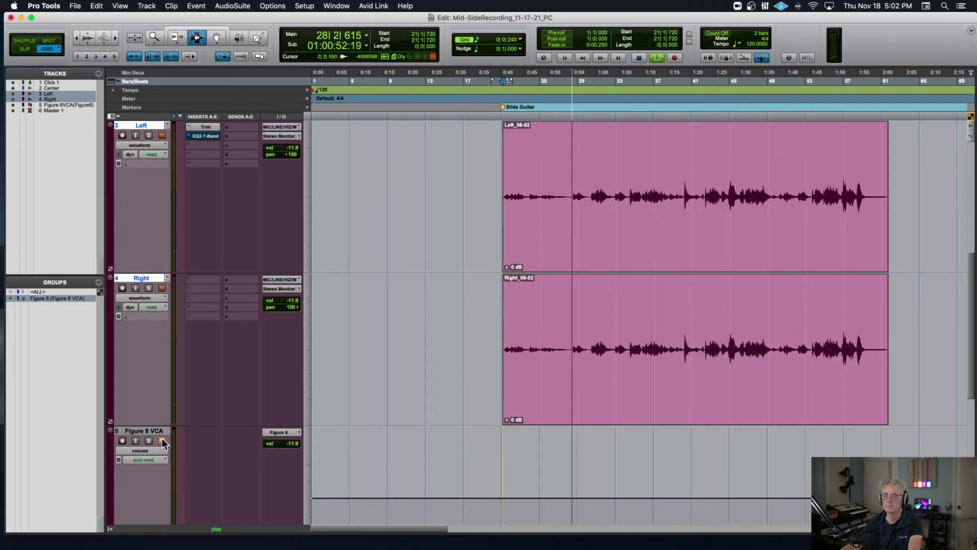
{"action": "left_click", "coordinate": [161, 441]}
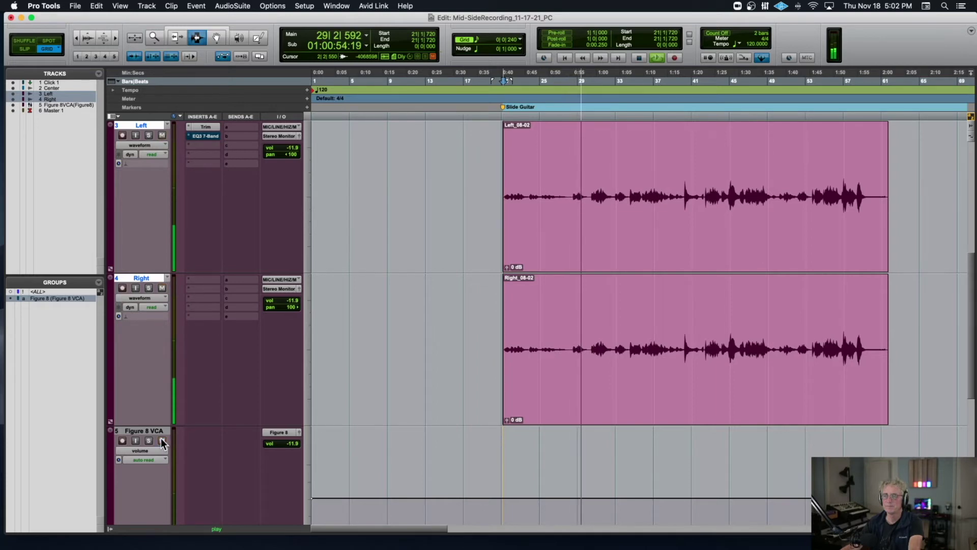
{"action": "key", "text": "space"}
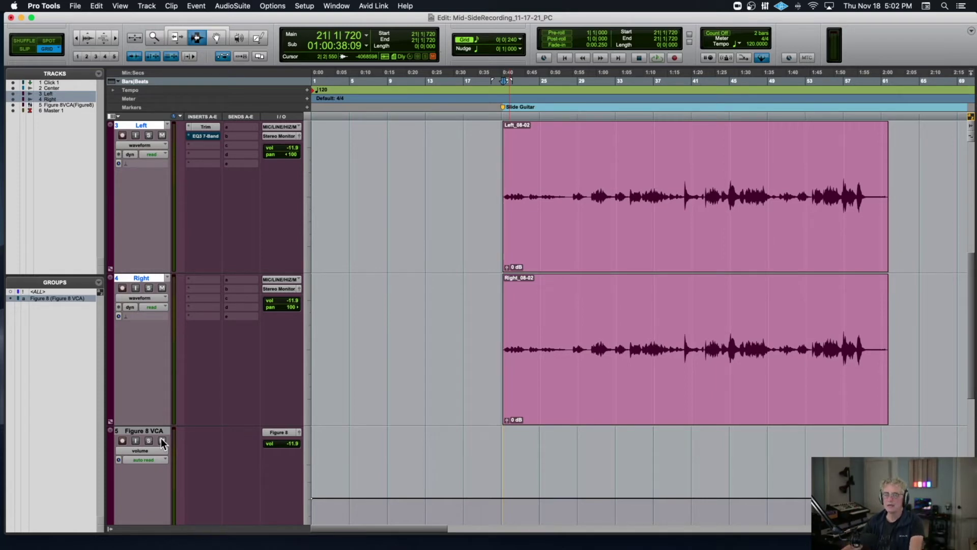
Step: Replay the slide guitar from its start and compare the sound with the Figure 8 VCA muted and unmuted
{"action": "key", "text": "space"}
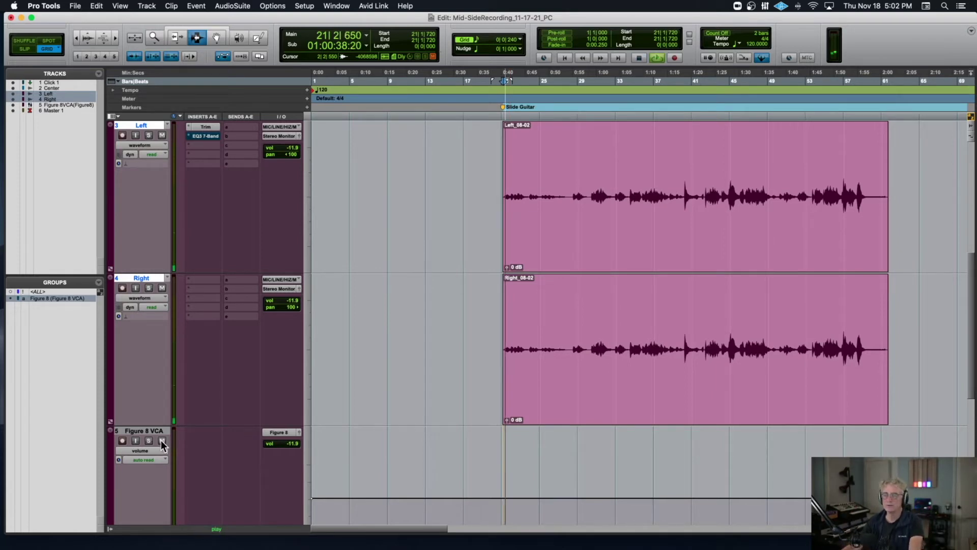
{"action": "left_click", "coordinate": [160, 441]}
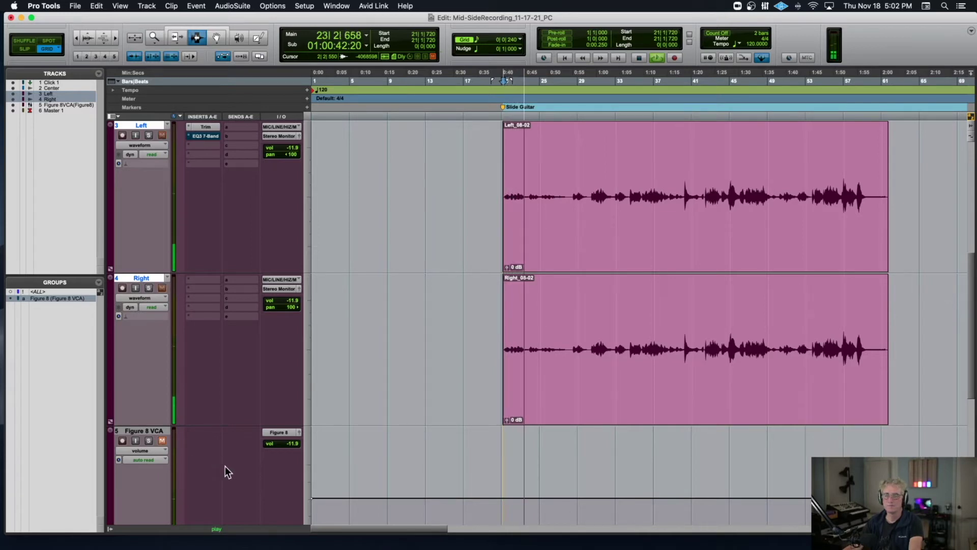
{"action": "left_click", "coordinate": [162, 441]}
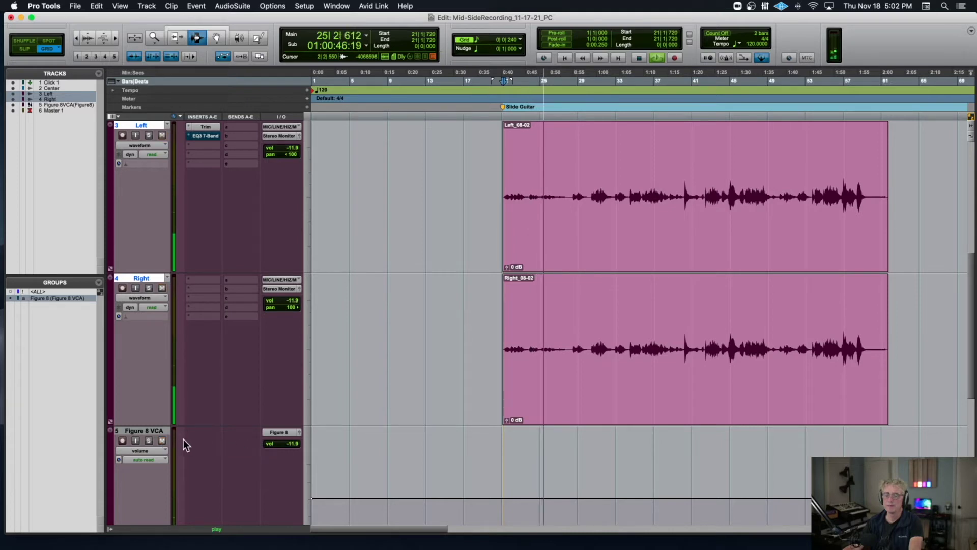
{"action": "left_click", "coordinate": [162, 441]}
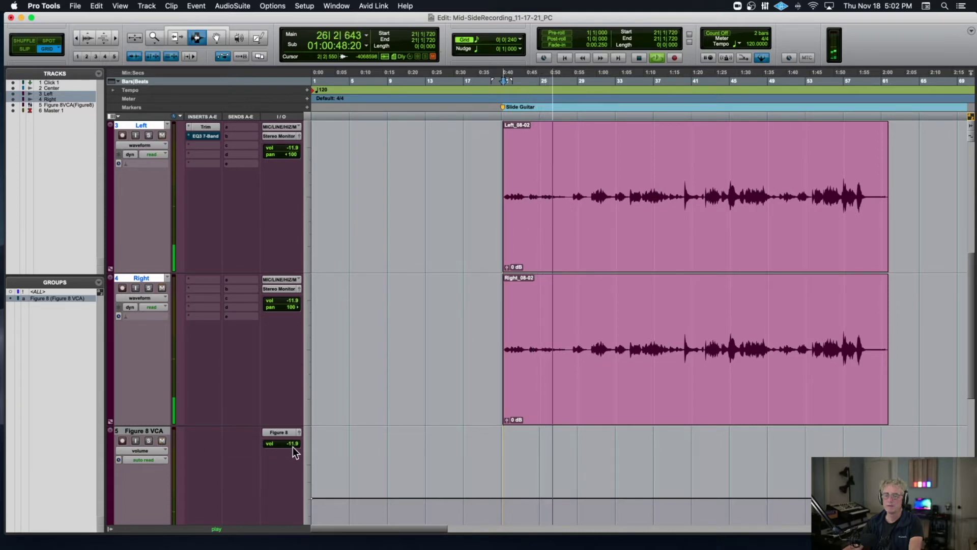
Step: Raise the Figure 8 VCA volume to -5.3 dB and mute and unmute the VCA to compare
{"action": "left_click_drag", "start_coordinate": [292, 444], "coordinate": [292, 439]}
{"action": "left_click", "coordinate": [163, 440]}
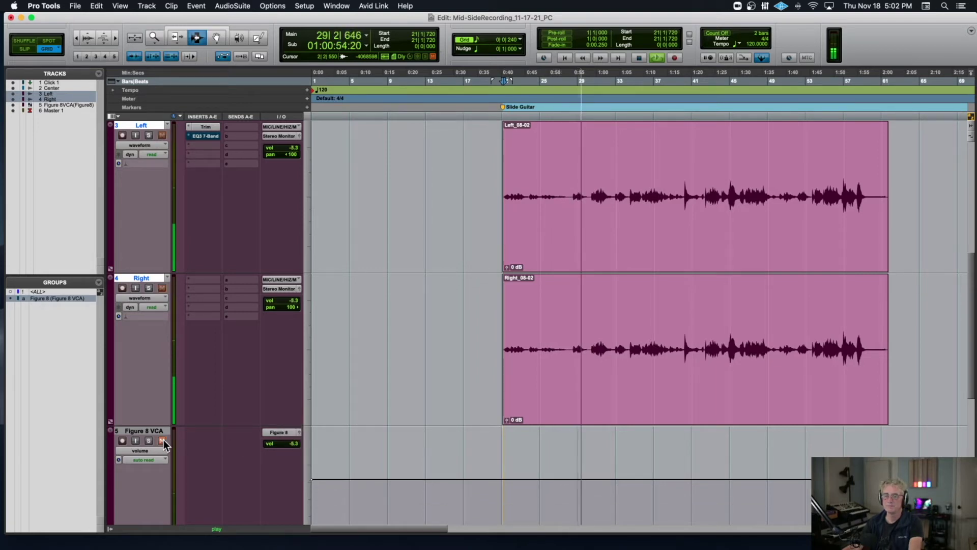
{"action": "left_click", "coordinate": [162, 441]}
Step: Reset the Figure 8 VCA volume to 0.0 dB, compare the sound with the VCA muted and unmuted, and stop playback
{"action": "left_click", "coordinate": [295, 444], "text": "alt"}
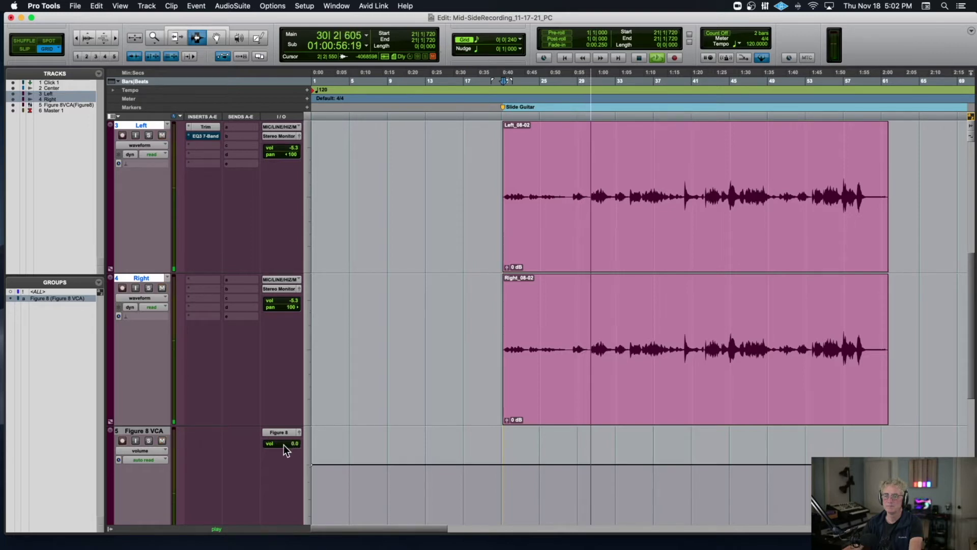
{"action": "left_click", "coordinate": [163, 441]}
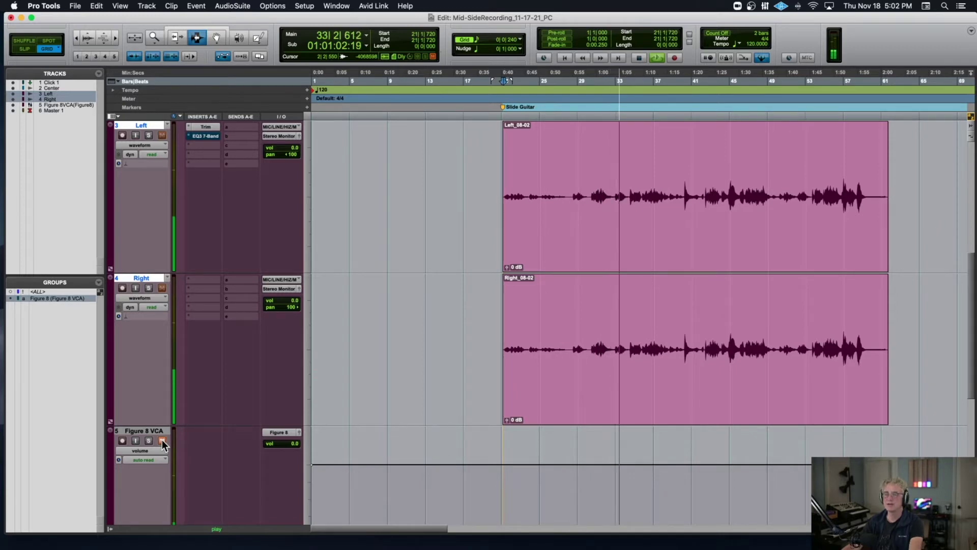
{"action": "left_click", "coordinate": [162, 441]}
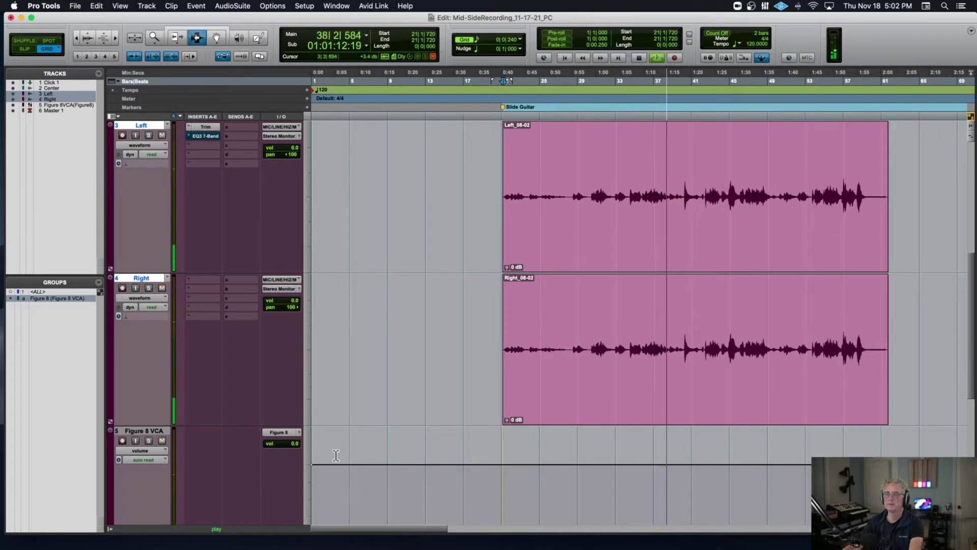
{"action": "key", "text": "space"}
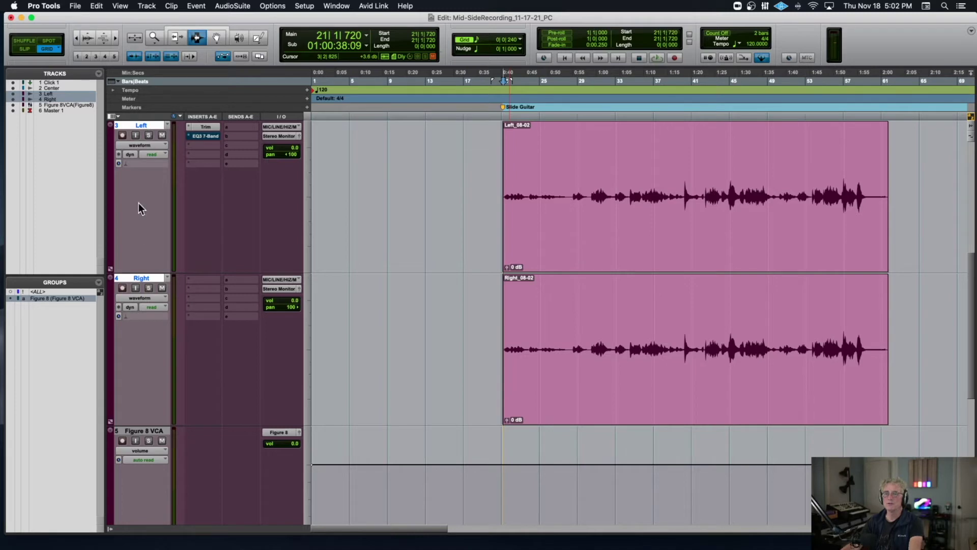
Step: Lower the Figure 8 VCA volume to -2.6 dB, adjust it to -4.5 dB during playback, and compare the VCA muted and unmuted
{"action": "left_click_drag", "start_coordinate": [280, 442], "coordinate": [281, 442]}
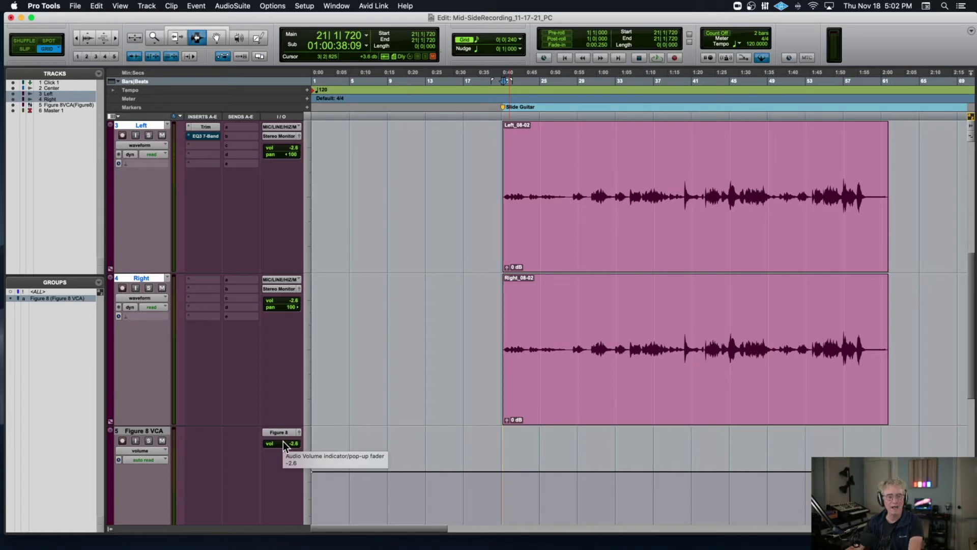
{"action": "key", "text": "space"}
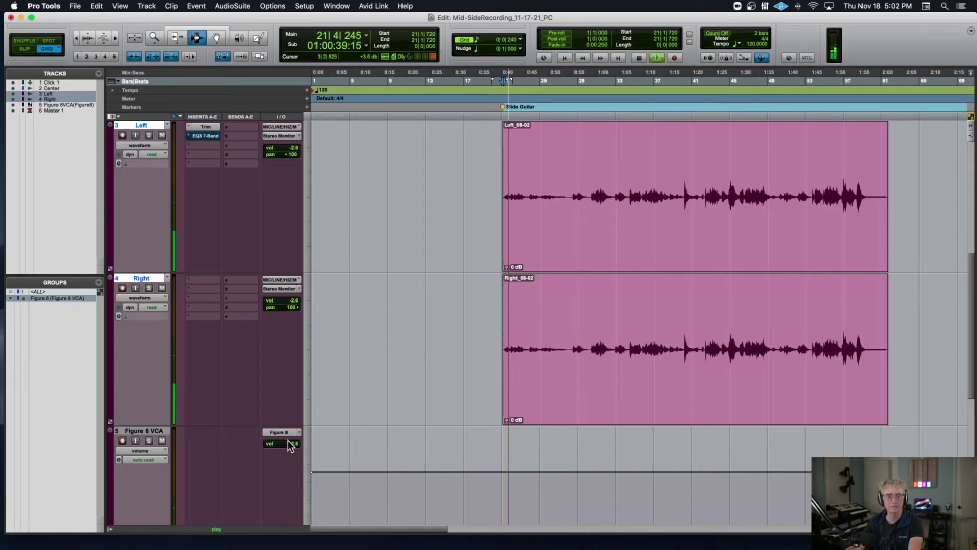
{"action": "mouse_move", "coordinate": [291, 442]}
{"action": "left_mouse_down"}
{"action": "mouse_move", "coordinate": [291, 454]}
{"action": "mouse_move", "coordinate": [292, 444]}
{"action": "left_mouse_up"}
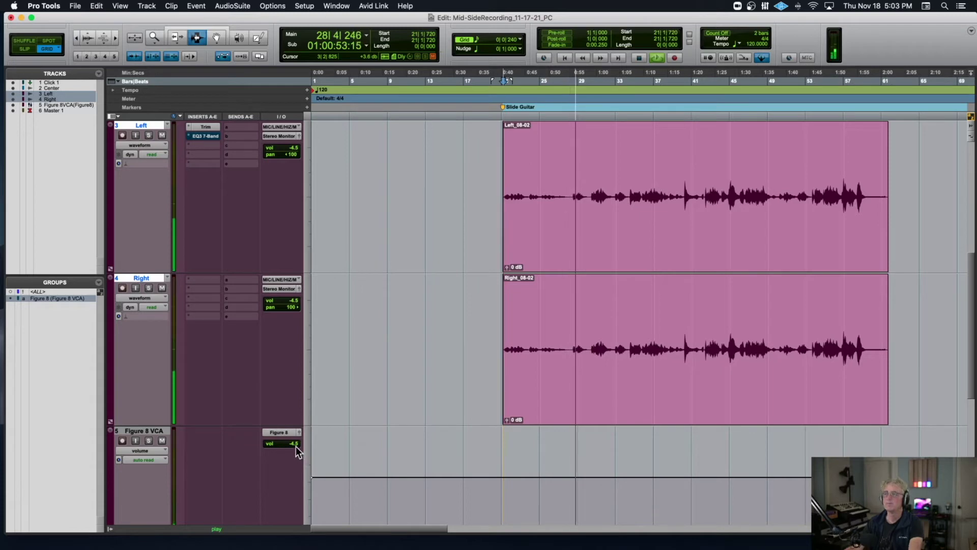
{"action": "left_click", "coordinate": [162, 441]}
{"action": "left_click", "coordinate": [162, 441]}
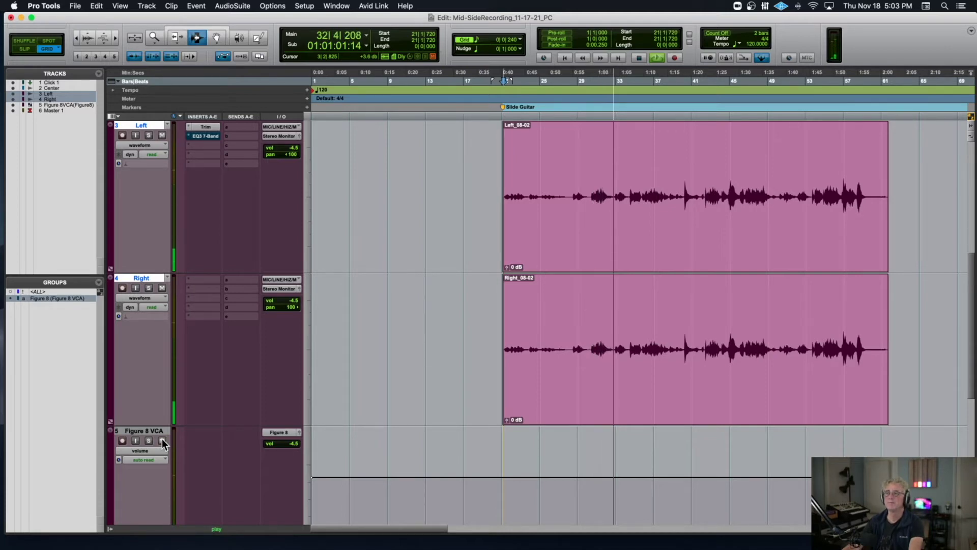
{"action": "key", "text": "super+bracketleft"}
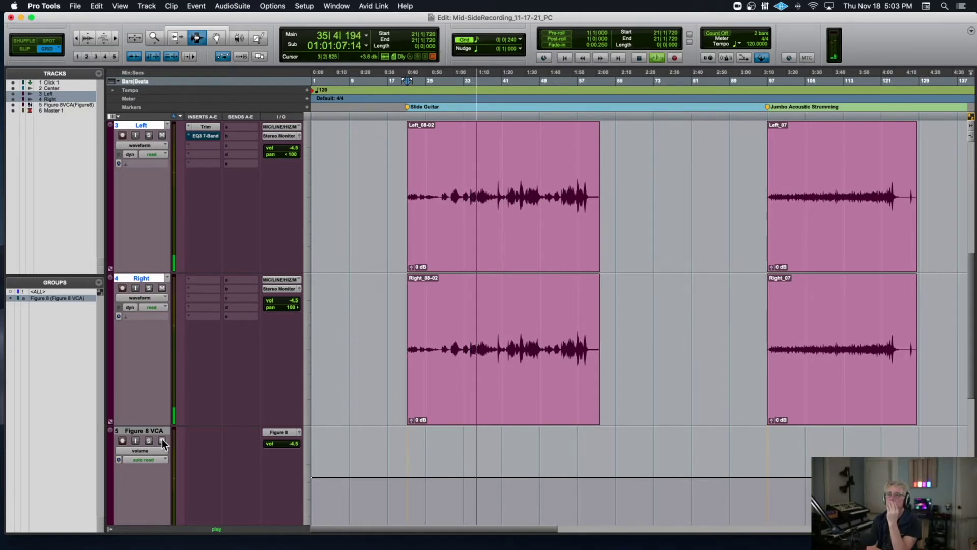
{"action": "scroll", "coordinate": [163, 442], "scroll_direction": "down", "scroll_amount": 5}
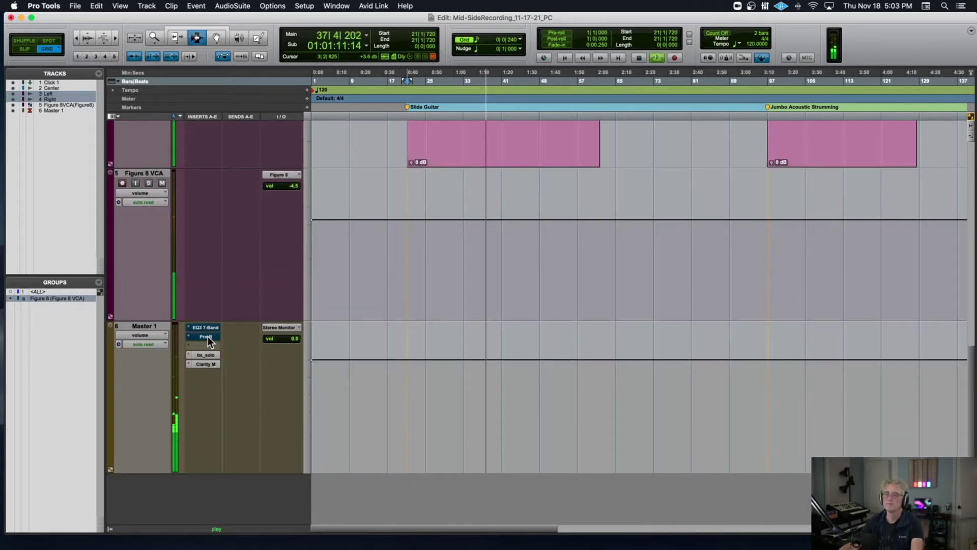
{"action": "scroll", "coordinate": [206, 343], "scroll_direction": "up", "scroll_amount": 10}
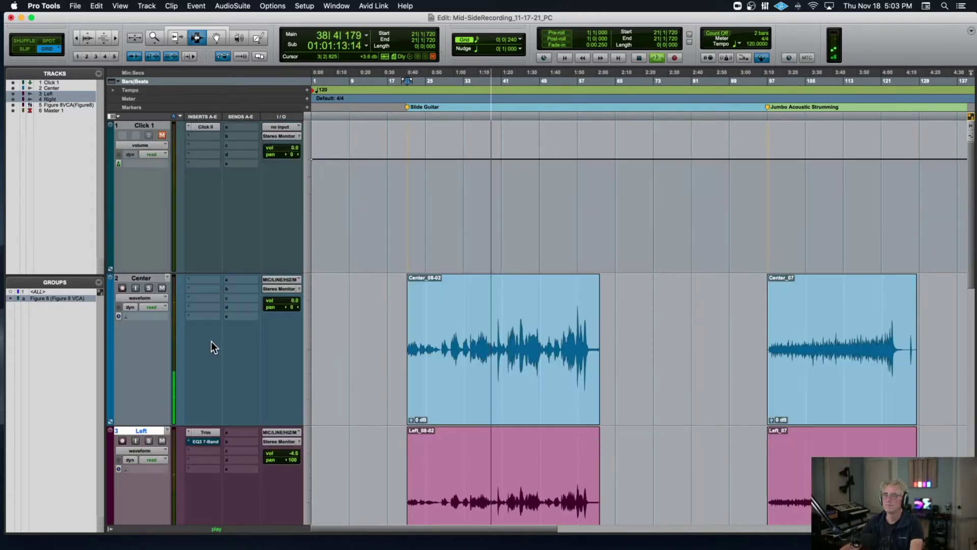
{"action": "scroll", "coordinate": [212, 341], "scroll_direction": "down", "scroll_amount": 4}
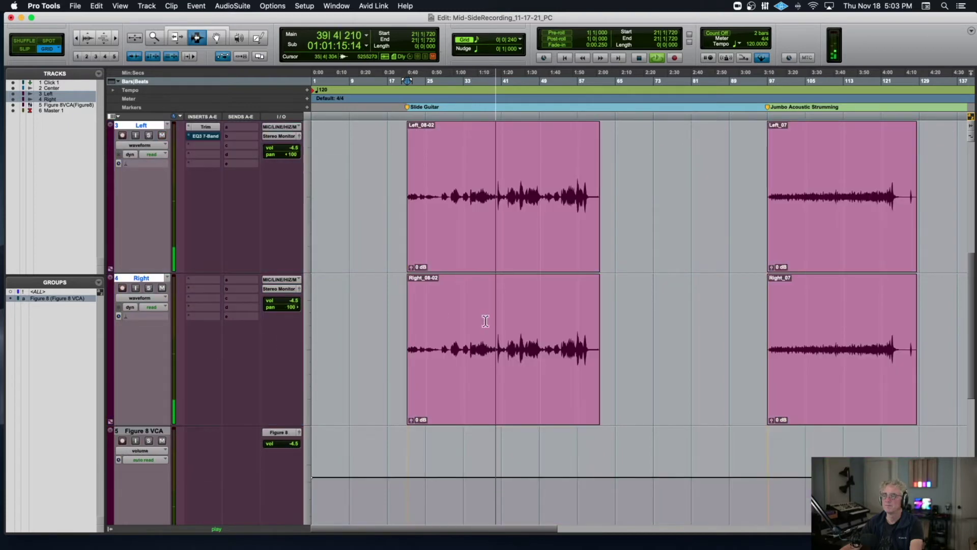
{"action": "key", "text": "t"}
{"action": "key", "text": "t"}
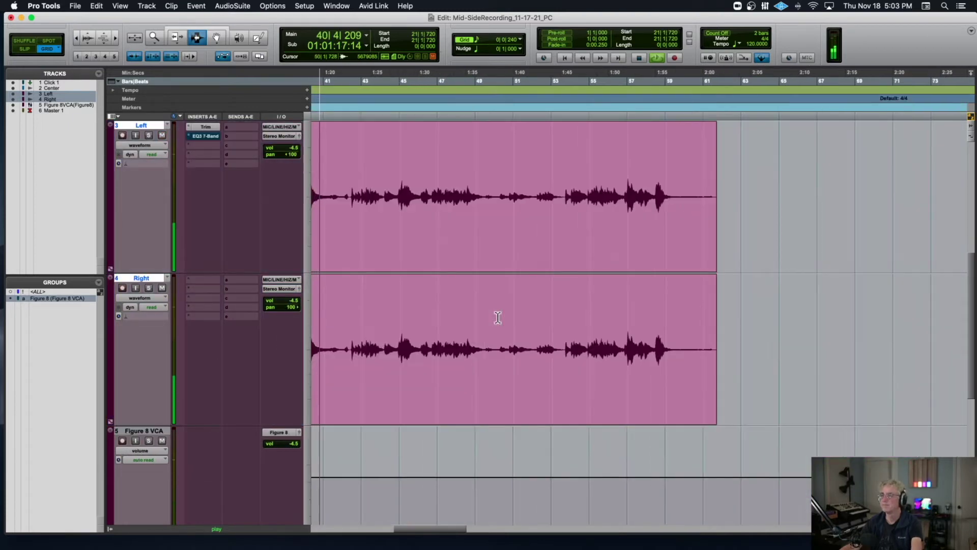
Step: Mute the Center track during the slide guitar playback to hear the side signal alone, and unmute it
{"action": "scroll", "coordinate": [498, 318], "scroll_direction": "up", "scroll_amount": 2}
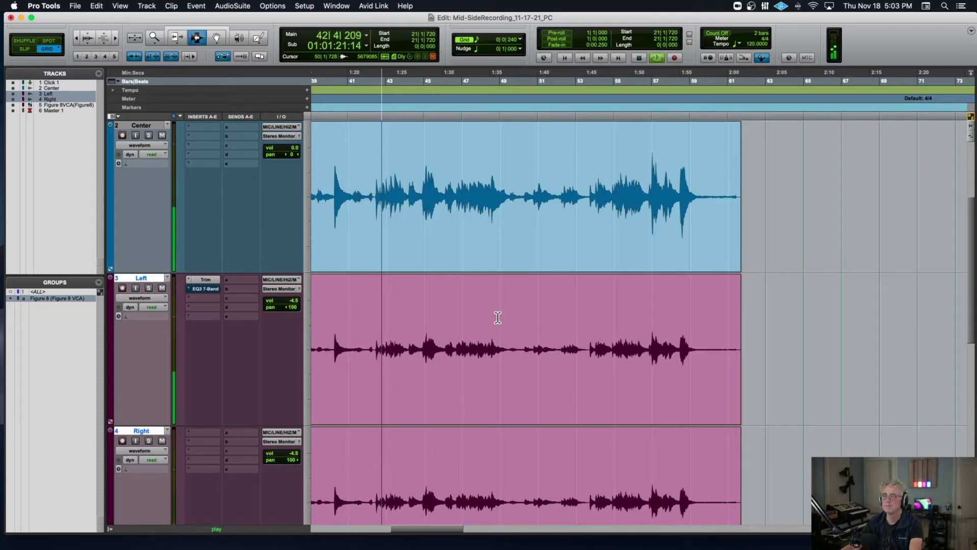
{"action": "key", "text": "r"}
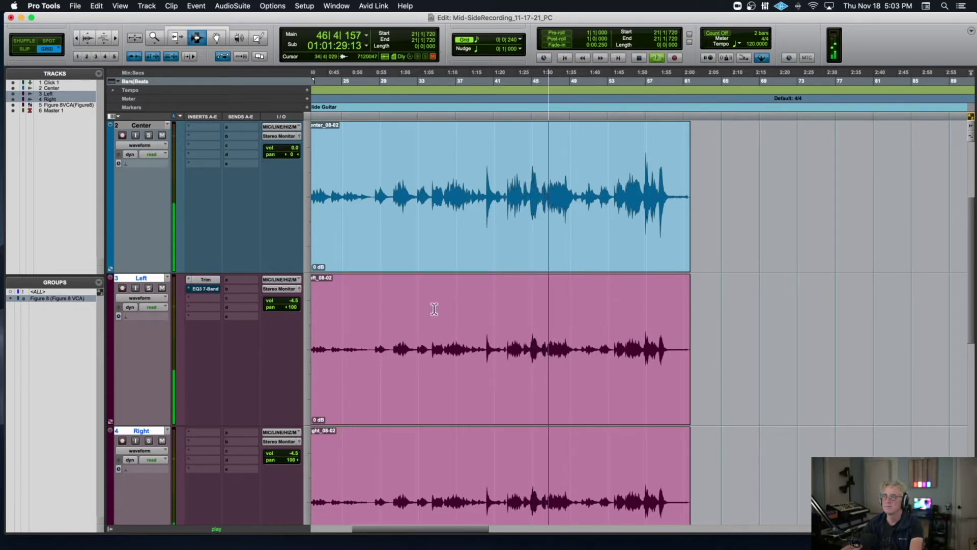
{"action": "left_click", "coordinate": [162, 136]}
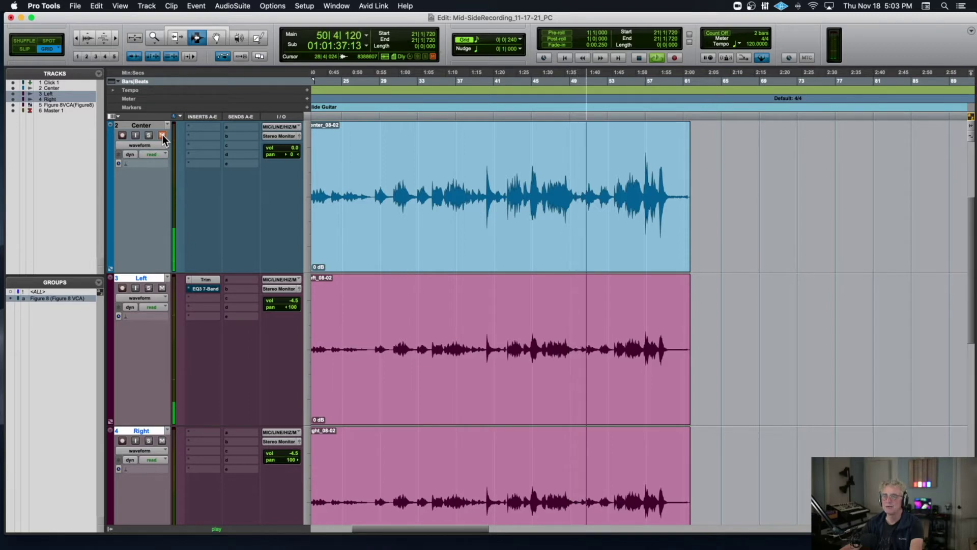
{"action": "left_click", "coordinate": [162, 135]}
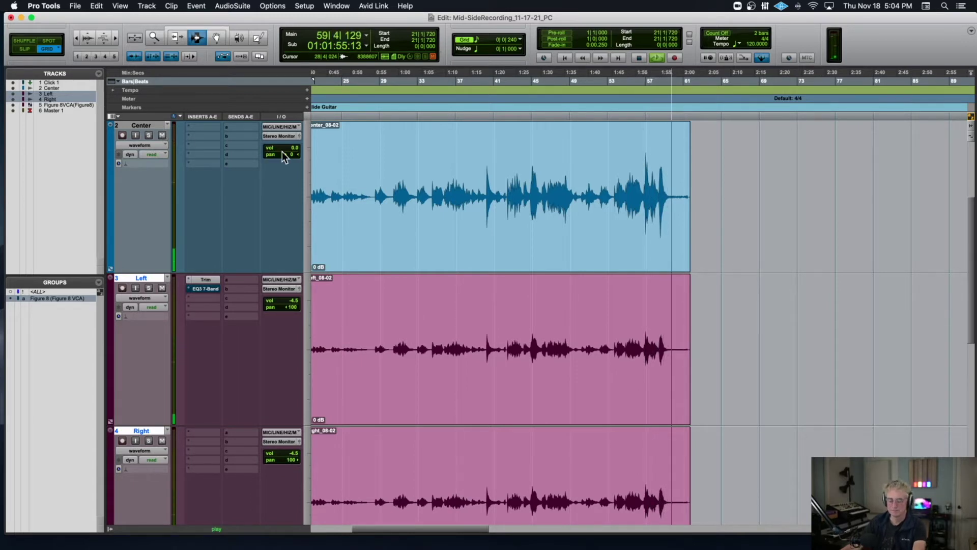
Step: Lower the Figure 8 VCA volume to -∞ and play the Jumbo Acoustic Strumming section from its start
{"action": "key", "text": "r"}
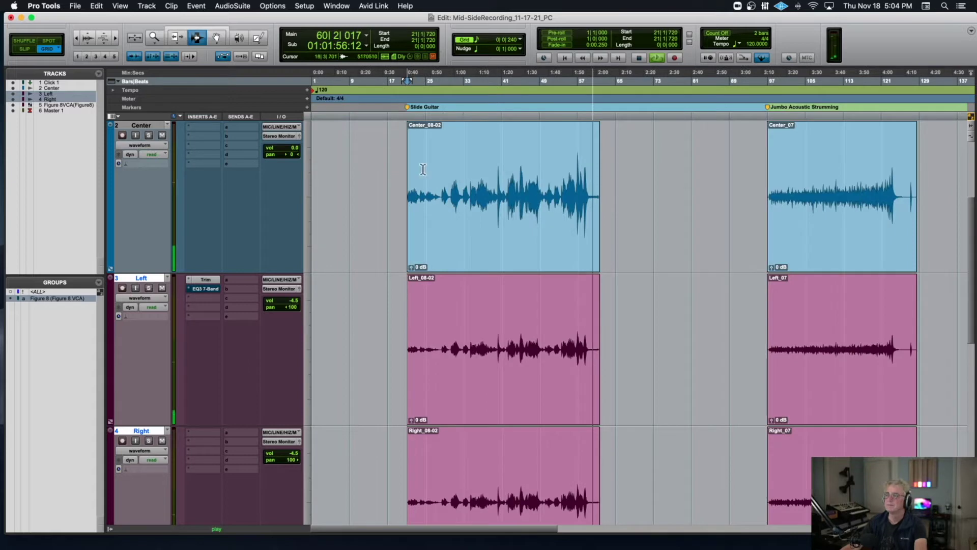
{"action": "left_click", "coordinate": [767, 195]}
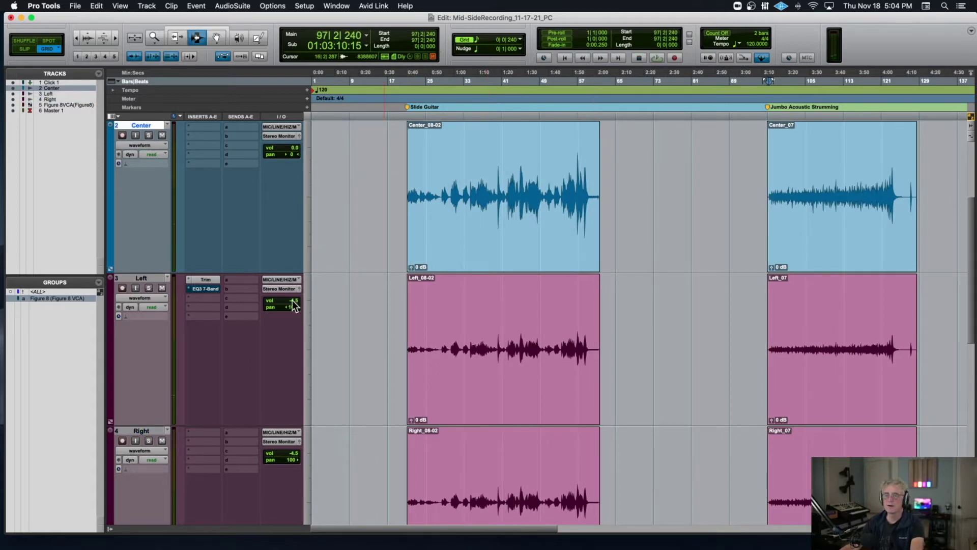
{"action": "scroll", "coordinate": [315, 300], "scroll_direction": "down", "scroll_amount": 5}
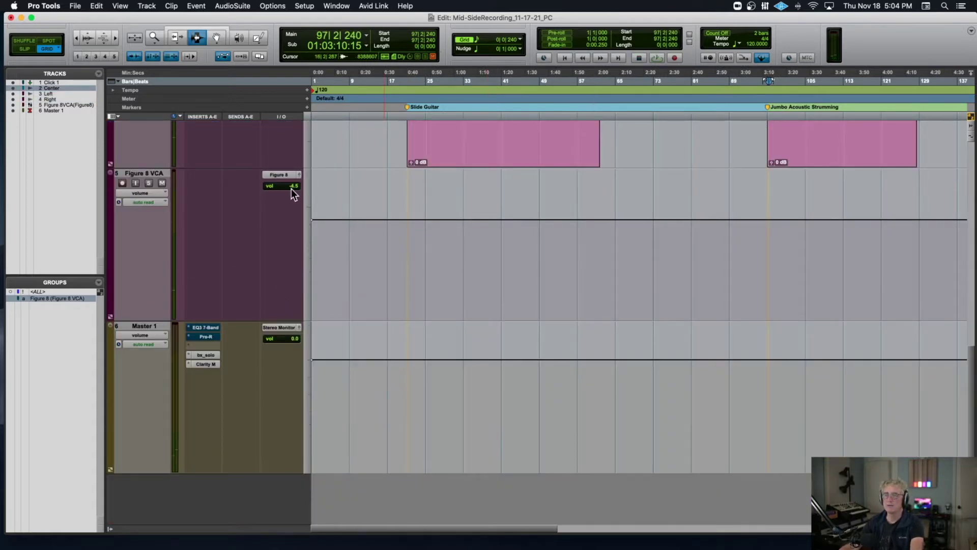
{"action": "scroll", "coordinate": [605, 199], "scroll_direction": "up", "scroll_amount": 5}
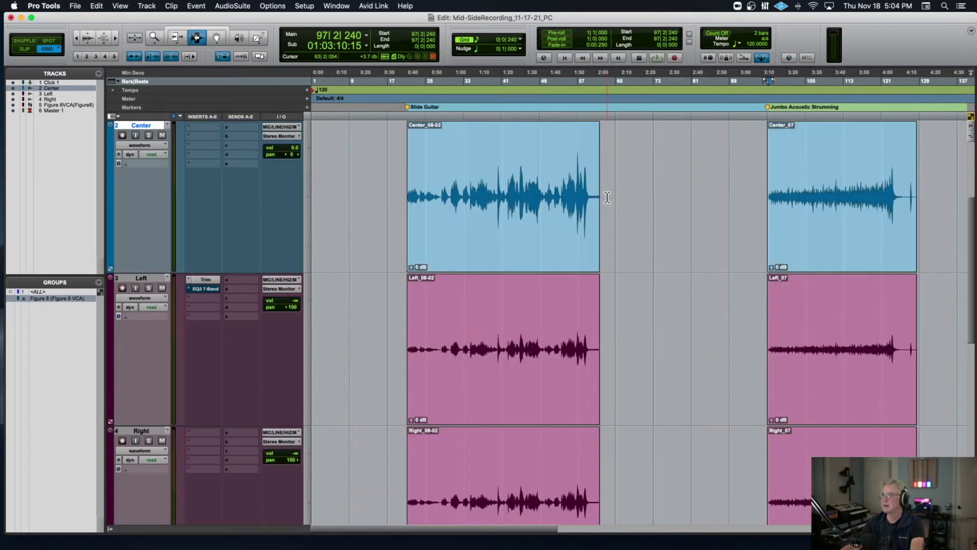
{"action": "left_click", "coordinate": [767, 187]}
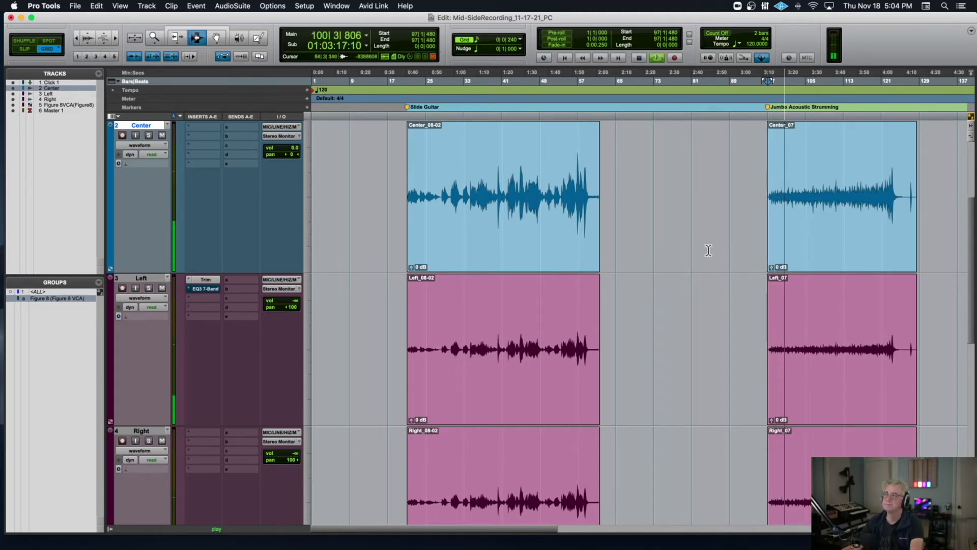
Step: Raise the clip gain of the Center, Left and Right clips in the Jumbo Acoustic Strumming section to +6.0 dB
{"action": "left_click_drag", "start_coordinate": [772, 267], "coordinate": [773, 264]}
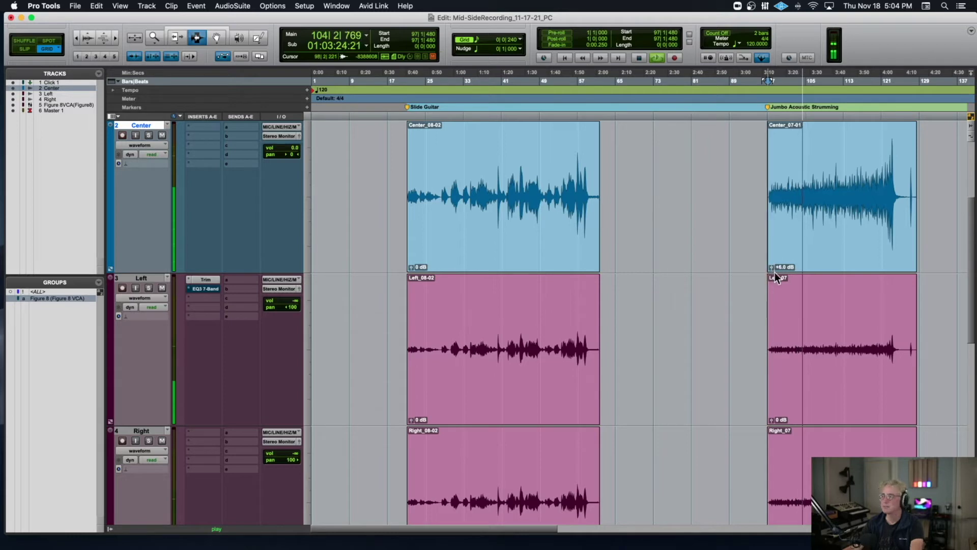
{"action": "double_click", "coordinate": [785, 306]}
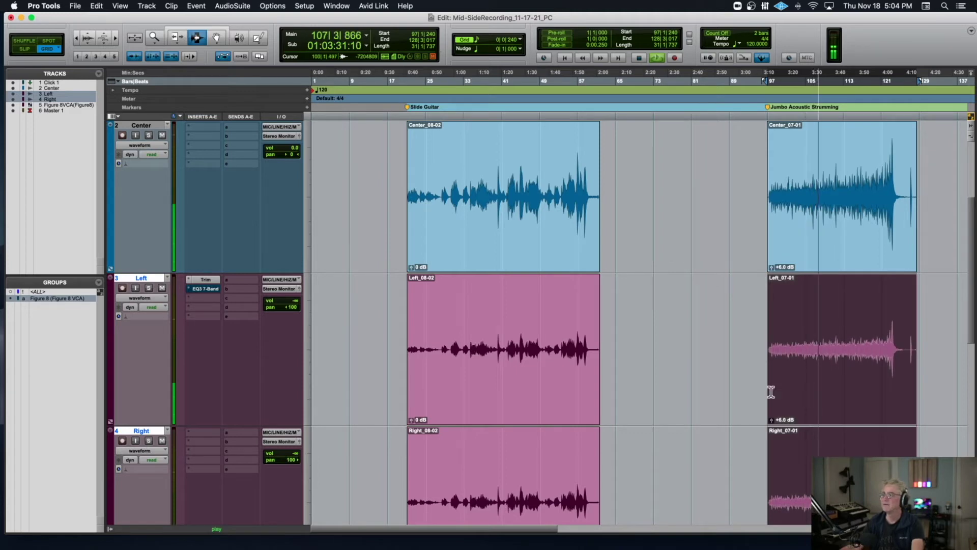
Step: Bring up the Figure 8 VCA volume during playback to -13.2 dB and fine-tune it to -11.9 dB
{"action": "scroll", "coordinate": [301, 441], "scroll_direction": "down", "scroll_amount": 3}
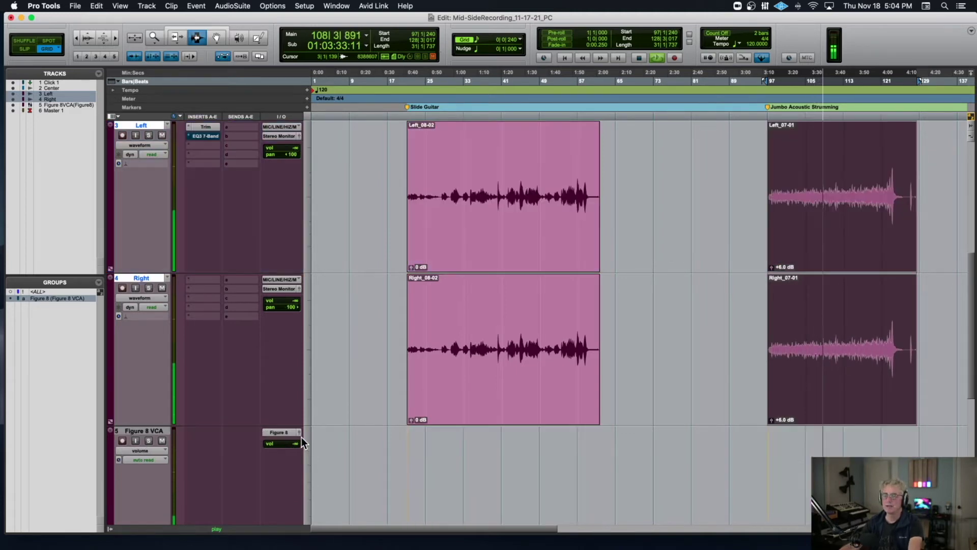
{"action": "left_click", "coordinate": [294, 447]}
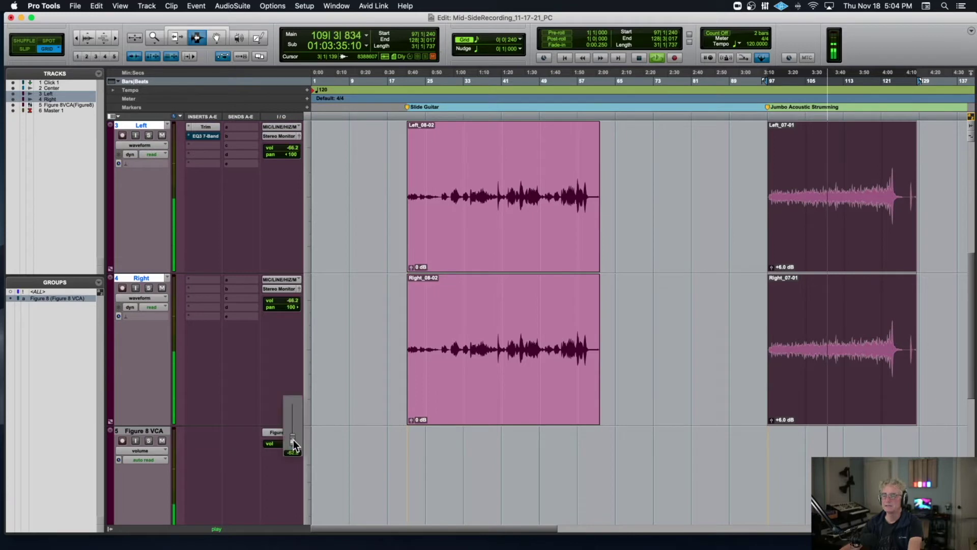
{"action": "left_click_drag", "start_coordinate": [293, 437], "coordinate": [294, 423]}
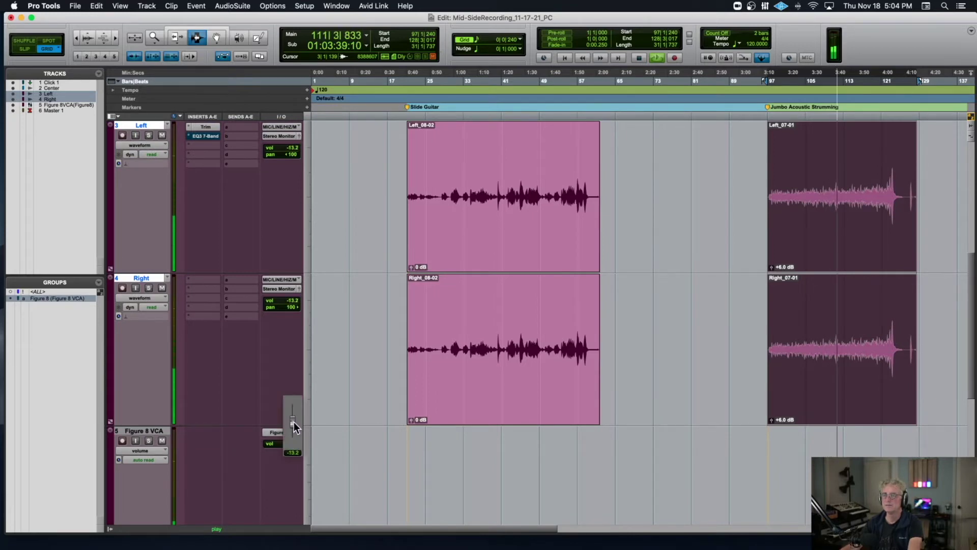
{"action": "left_click_drag", "start_coordinate": [295, 423], "coordinate": [292, 423]}
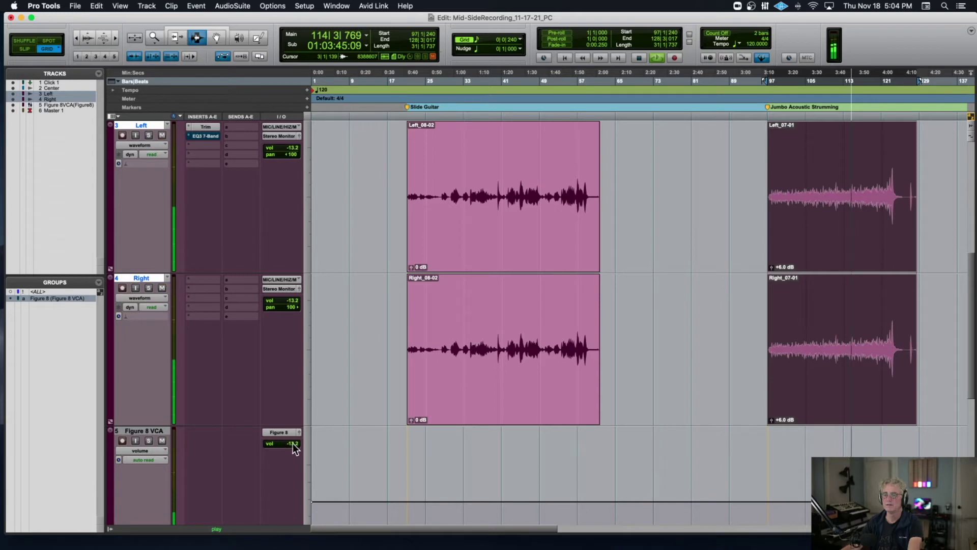
{"action": "left_click_drag", "start_coordinate": [294, 447], "coordinate": [295, 448]}
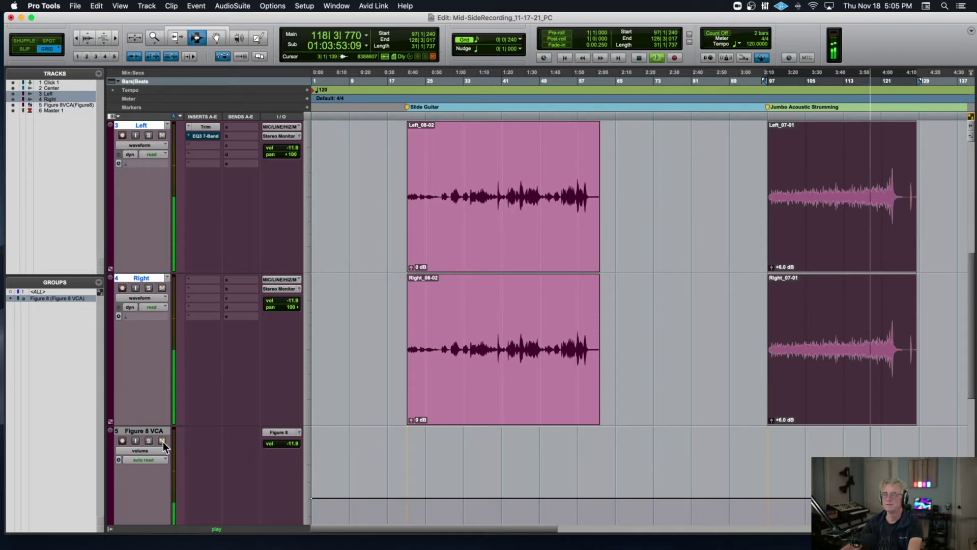
Step: Replay the strumming with the Figure 8 VCA reset to 0.0 dB, and compare the VCA muted and unmuted at -6.8 dB
{"action": "key", "text": "space"}
{"action": "left_click", "coordinate": [289, 444], "text": "alt"}
{"action": "key", "text": "space"}
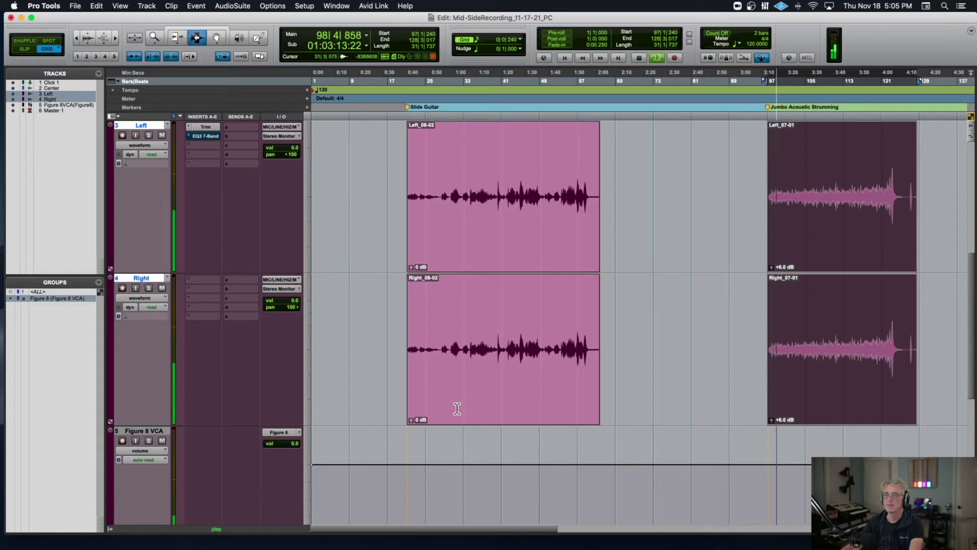
{"action": "left_click_drag", "start_coordinate": [291, 444], "coordinate": [295, 446]}
{"action": "left_click", "coordinate": [163, 442]}
{"action": "left_click", "coordinate": [162, 442]}
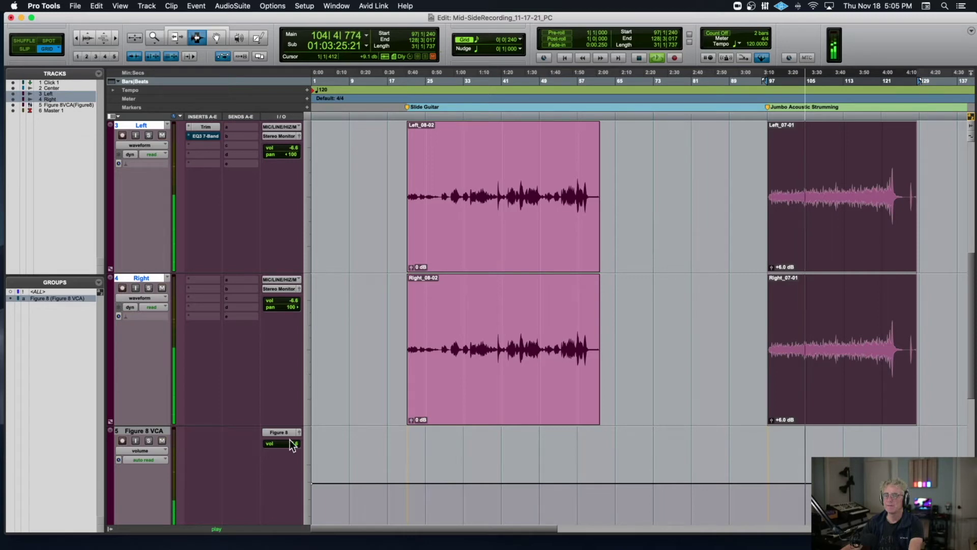
Step: Set the Figure 8 VCA volume to -9.9 dB, toggle its mute to compare, and restart the strumming playback
{"action": "left_click_drag", "start_coordinate": [293, 444], "coordinate": [294, 447]}
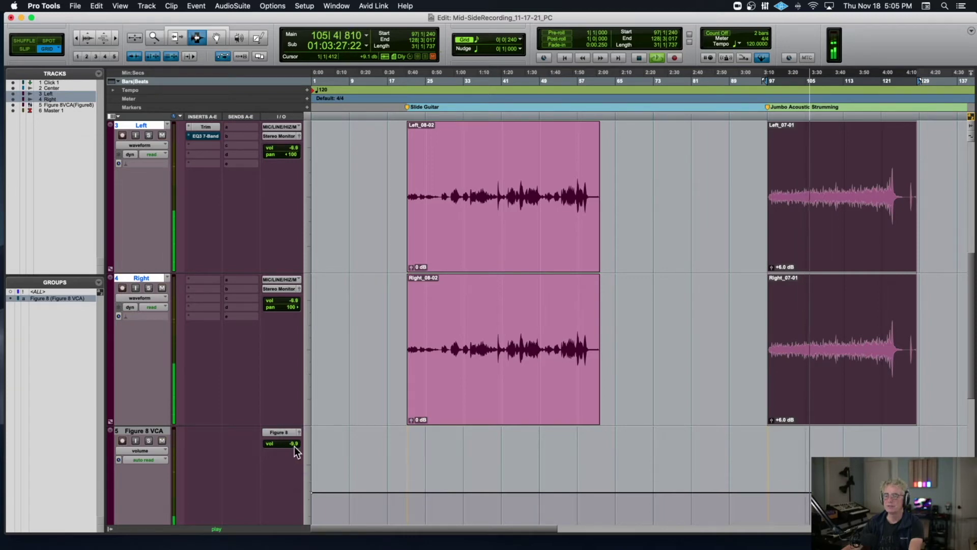
{"action": "key", "text": "r"}
{"action": "key", "text": "r"}
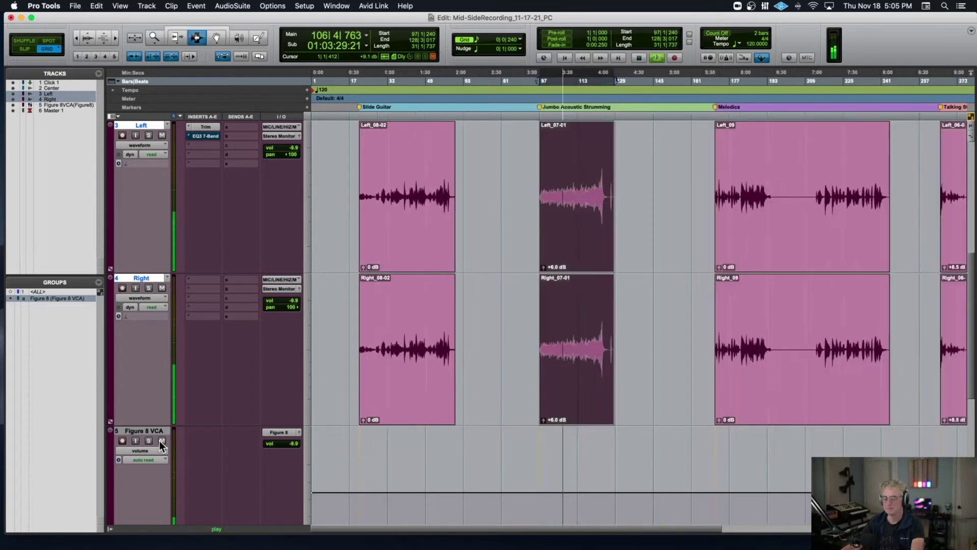
{"action": "key", "text": "t"}
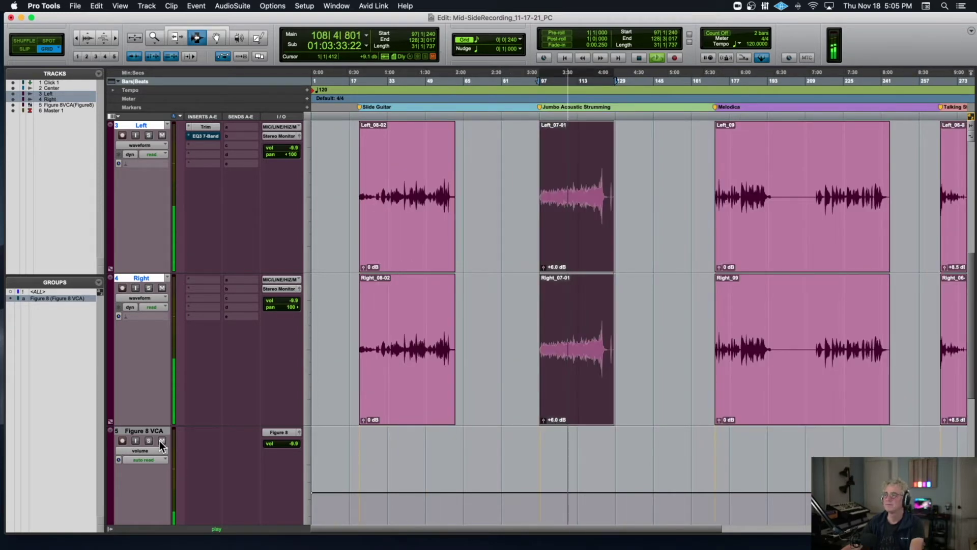
{"action": "left_click", "coordinate": [161, 442]}
{"action": "key", "text": "space"}
Step: Enable the Pro-R reverb insert on Master 1 and play the strumming from bar 107
{"action": "scroll", "coordinate": [238, 438], "scroll_direction": "down", "scroll_amount": 5}
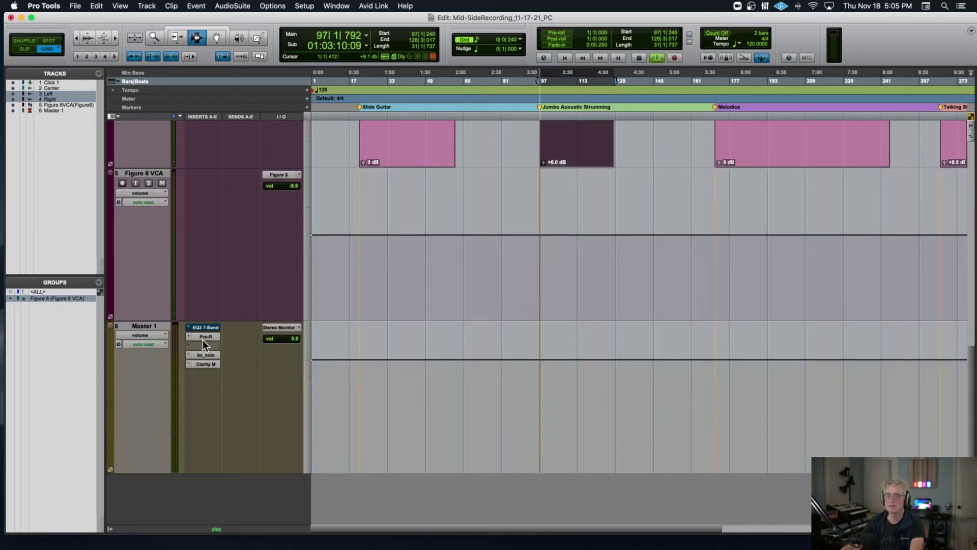
{"action": "scroll", "coordinate": [372, 322], "scroll_direction": "up", "scroll_amount": 3}
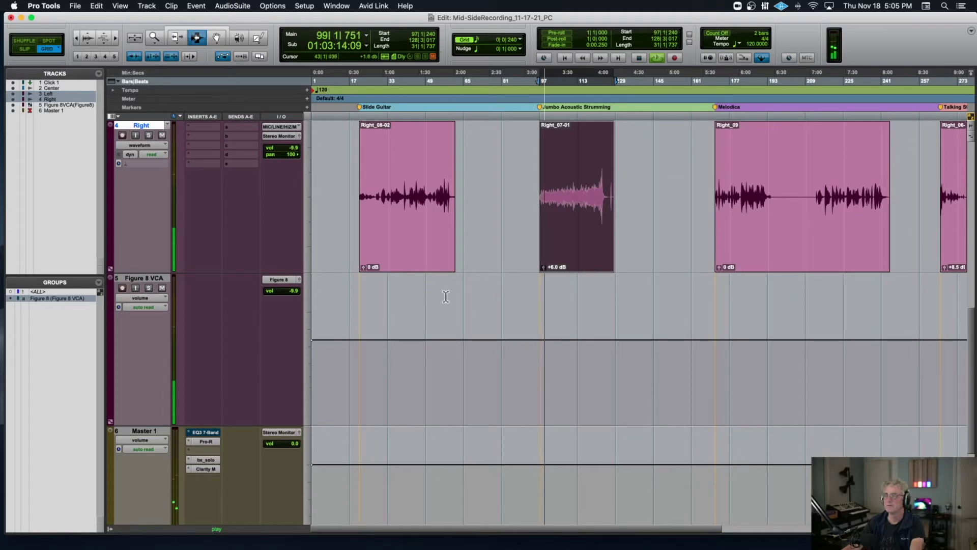
{"action": "key", "text": "space"}
{"action": "left_click", "coordinate": [565, 218]}
{"action": "key", "text": "space"}
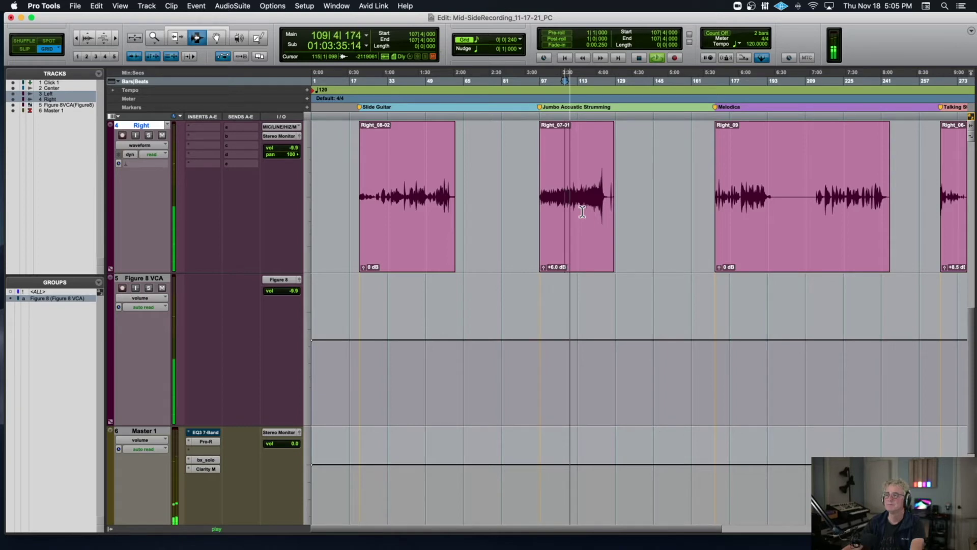
Step: Compare the reverberated strumming with the Figure 8 VCA muted and unmuted, and stop playback
{"action": "key", "text": "t"}
{"action": "scroll", "coordinate": [582, 215], "scroll_direction": "up", "scroll_amount": 5}
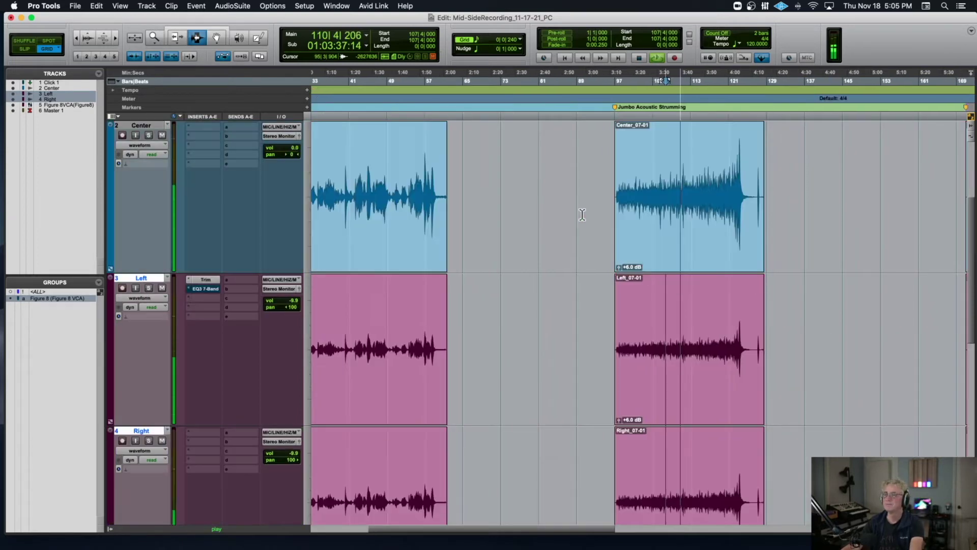
{"action": "scroll", "coordinate": [582, 214], "scroll_direction": "right", "scroll_amount": 2}
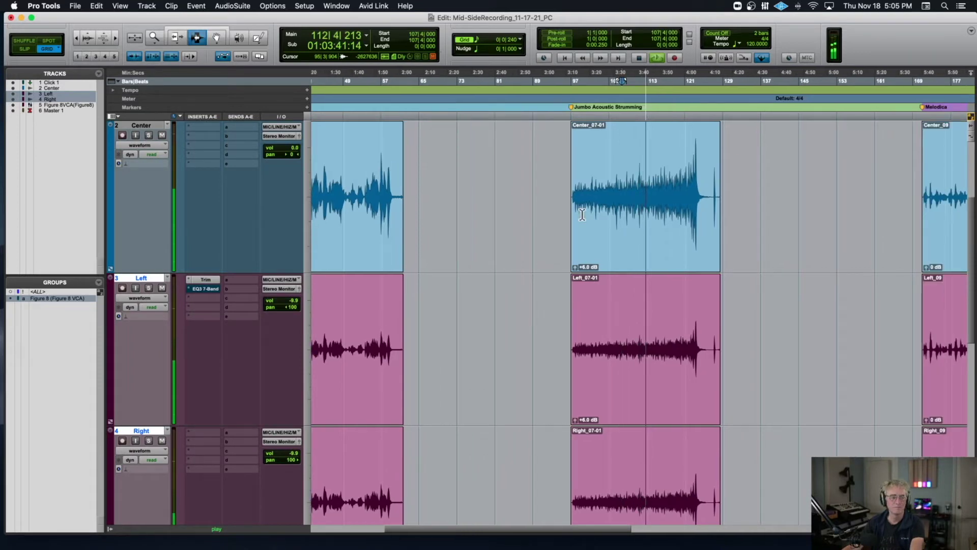
{"action": "scroll", "coordinate": [694, 192], "scroll_direction": "down", "scroll_amount": 3}
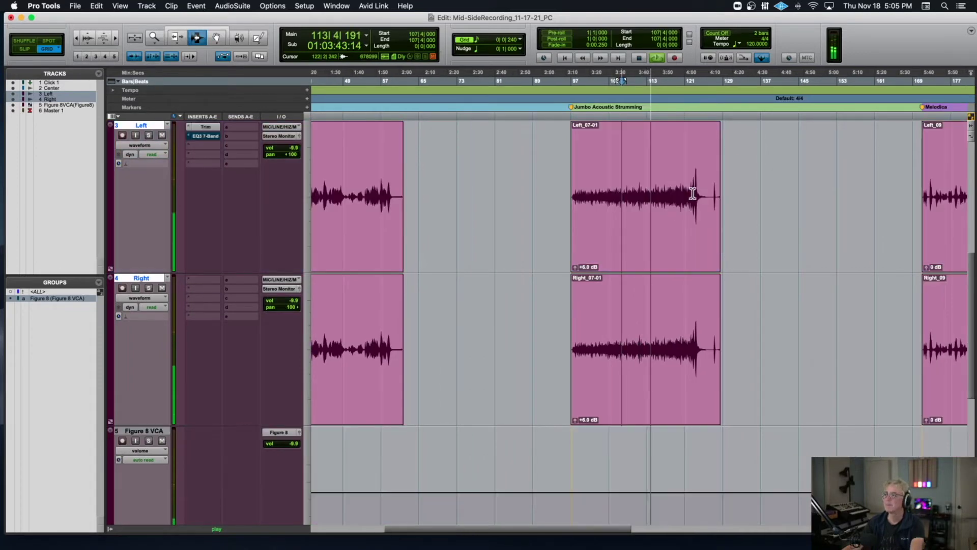
{"action": "scroll", "coordinate": [693, 195], "scroll_direction": "up", "scroll_amount": 3}
{"action": "scroll", "coordinate": [692, 195], "scroll_direction": "left", "scroll_amount": 4}
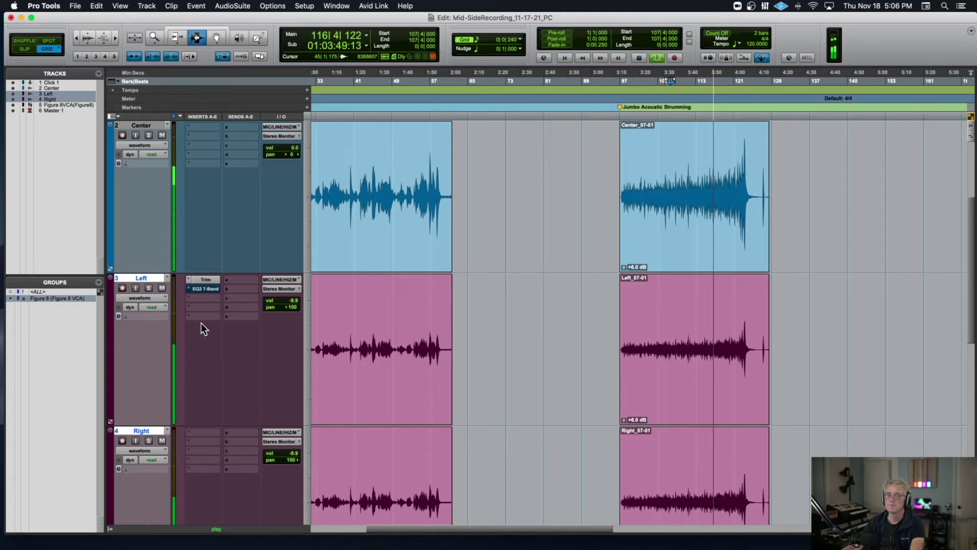
{"action": "scroll", "coordinate": [200, 323], "scroll_direction": "down", "scroll_amount": 3}
{"action": "left_click", "coordinate": [161, 441]}
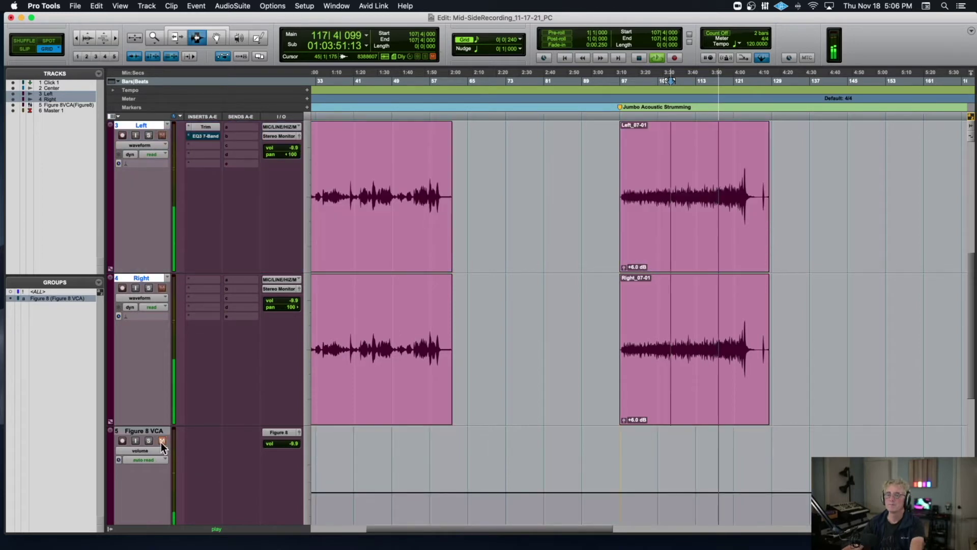
{"action": "scroll", "coordinate": [199, 378], "scroll_direction": "up", "scroll_amount": 5}
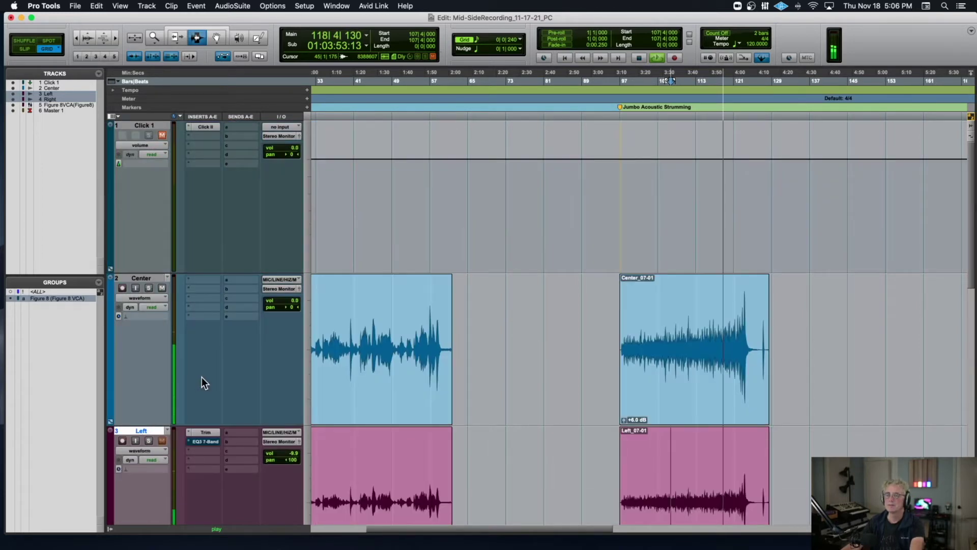
{"action": "scroll", "coordinate": [202, 378], "scroll_direction": "down", "scroll_amount": 5}
{"action": "left_click", "coordinate": [162, 441]}
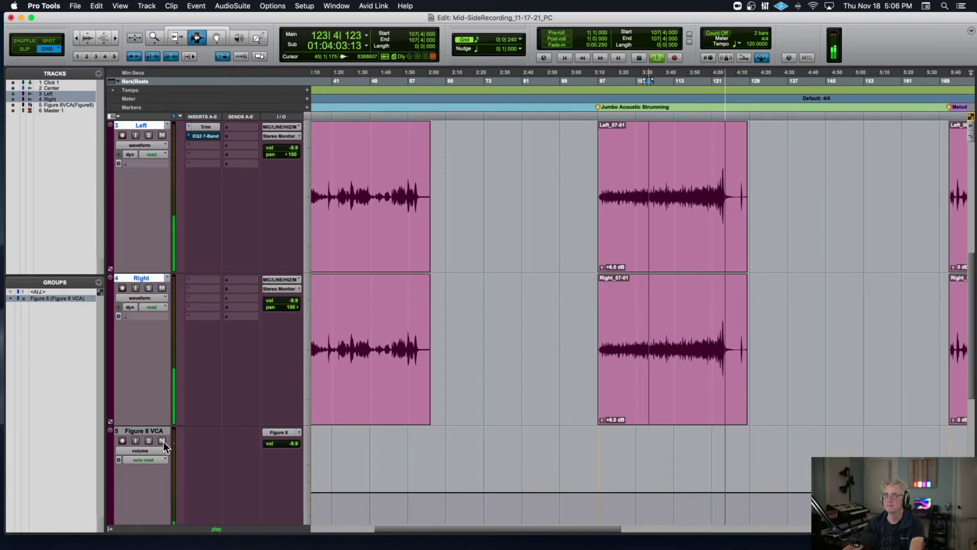
{"action": "key", "text": "space"}
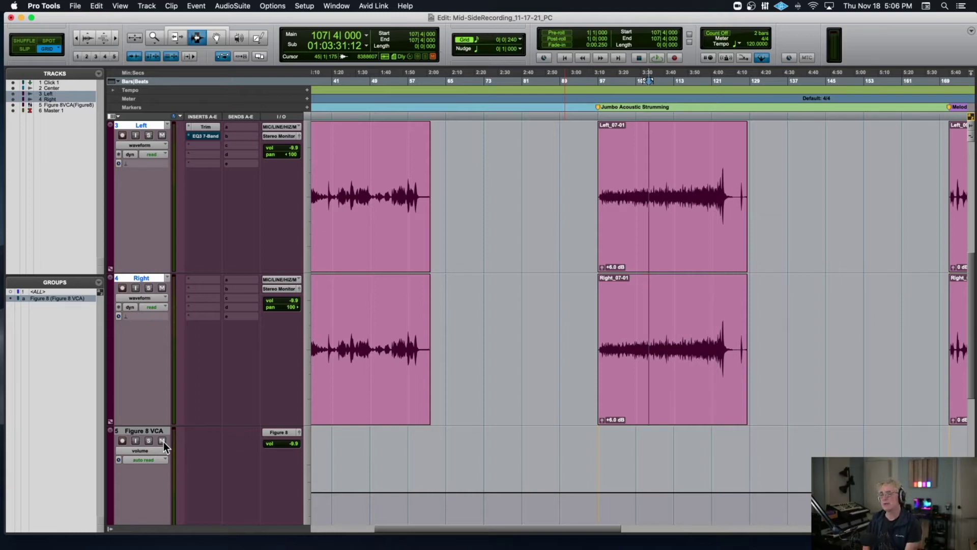
Step: Open the bx_solo insert on Master 1 and play the strumming, toggling M Solo on and off before stopping playback
{"action": "scroll", "coordinate": [164, 442], "scroll_direction": "down", "scroll_amount": 5}
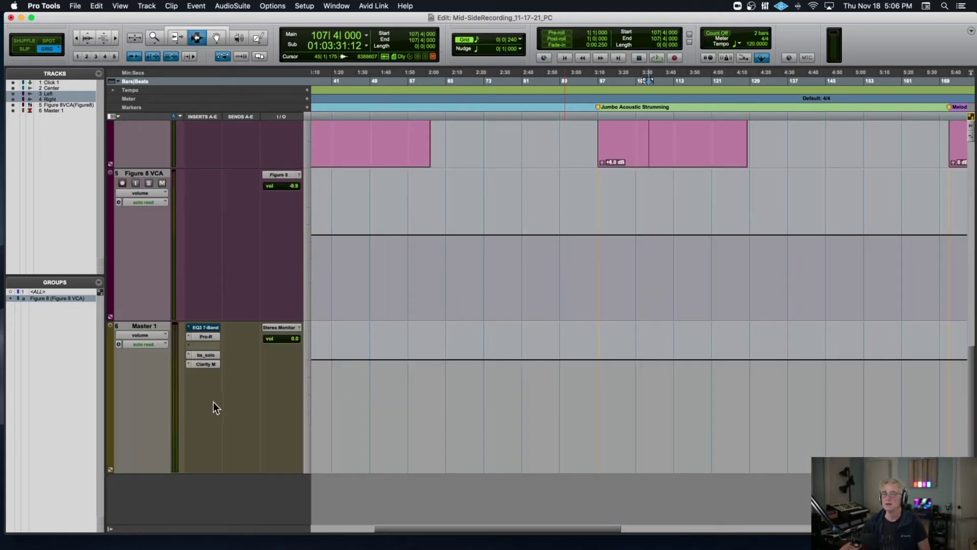
{"action": "left_click", "coordinate": [206, 355]}
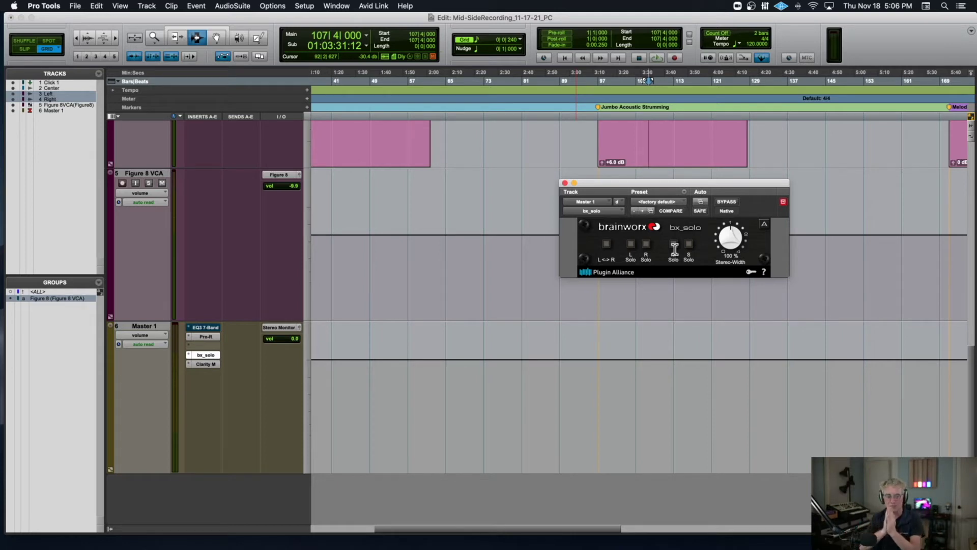
{"action": "key", "text": "space"}
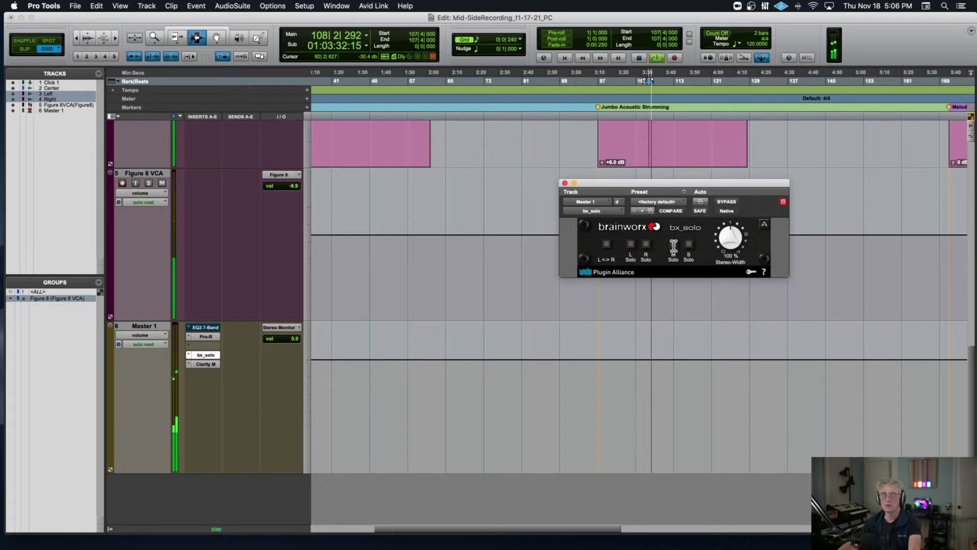
{"action": "left_click", "coordinate": [673, 244]}
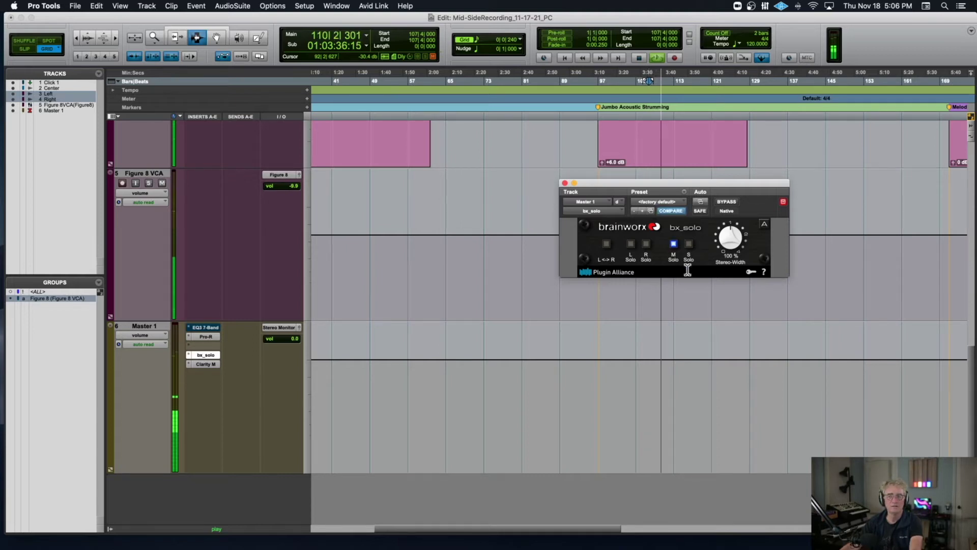
{"action": "left_click", "coordinate": [674, 244]}
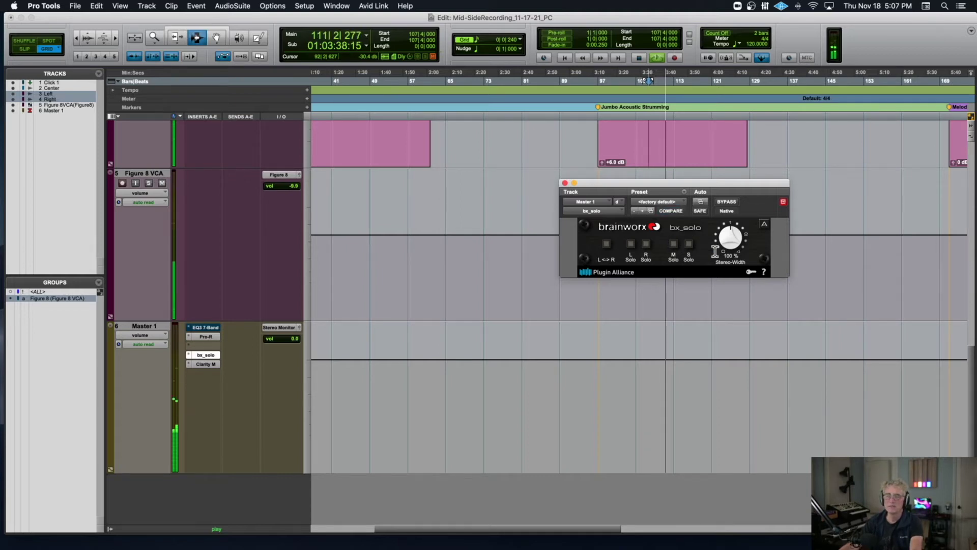
{"action": "key", "text": "space"}
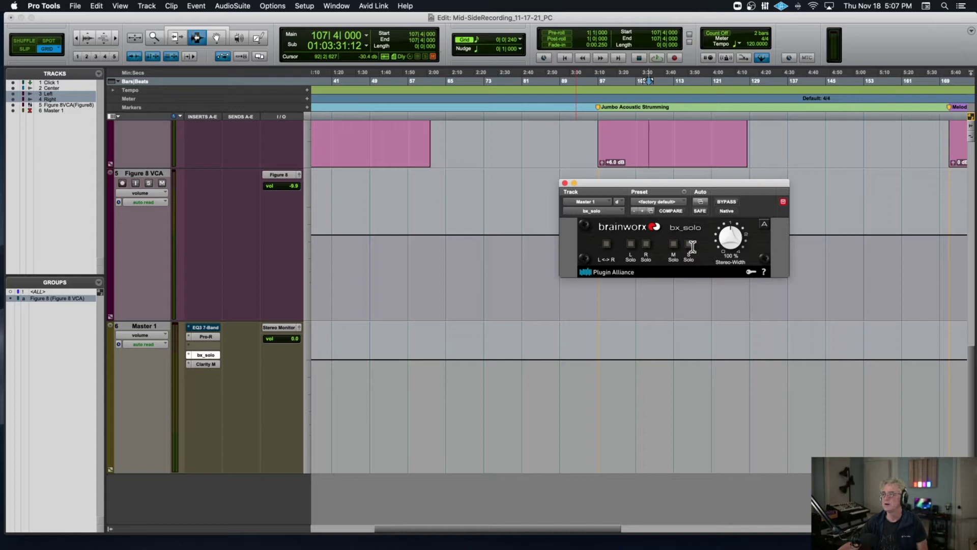
Step: Play the strumming with bx_solo's S Solo engaged, alternate between mid and side solo, and return to the full stereo signal
{"action": "left_click", "coordinate": [689, 244]}
{"action": "key", "text": "space"}
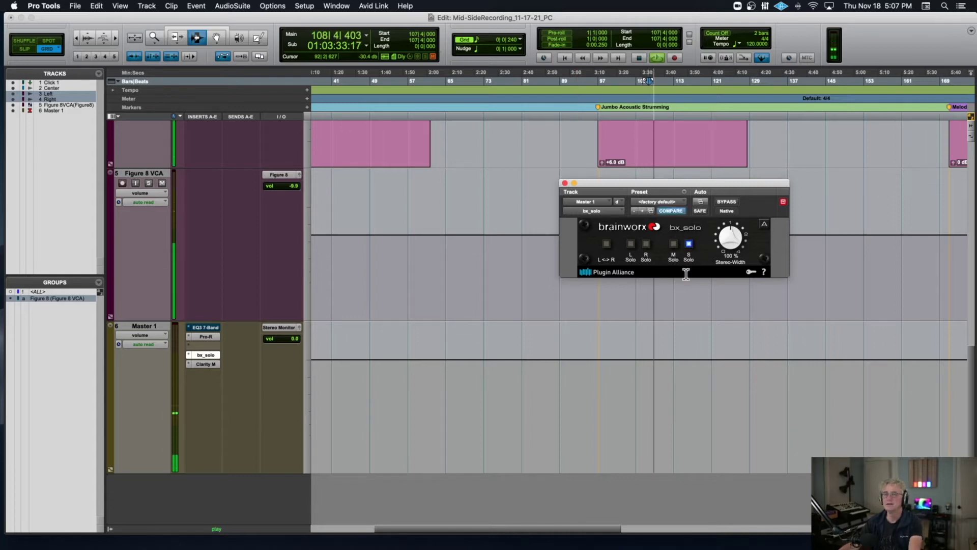
{"action": "left_click", "coordinate": [674, 244]}
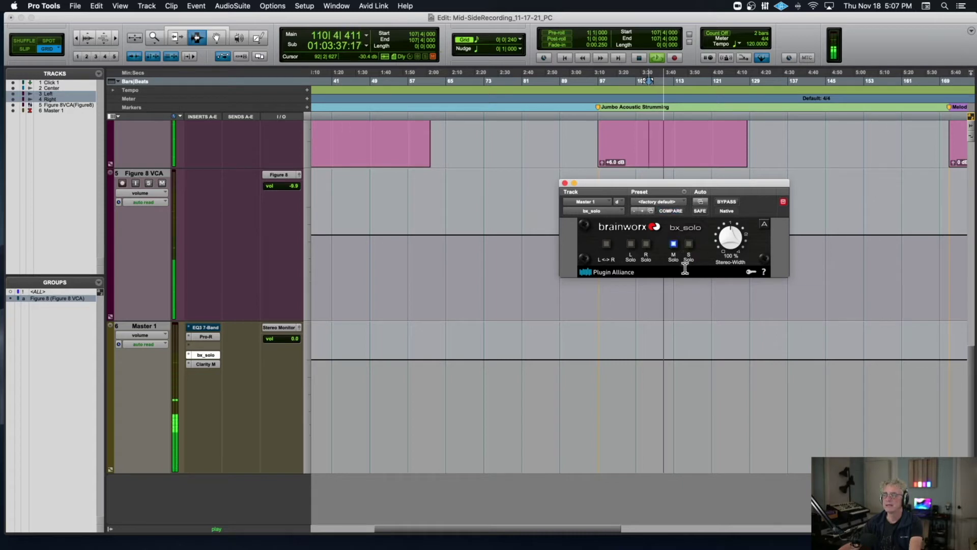
{"action": "left_click", "coordinate": [688, 244]}
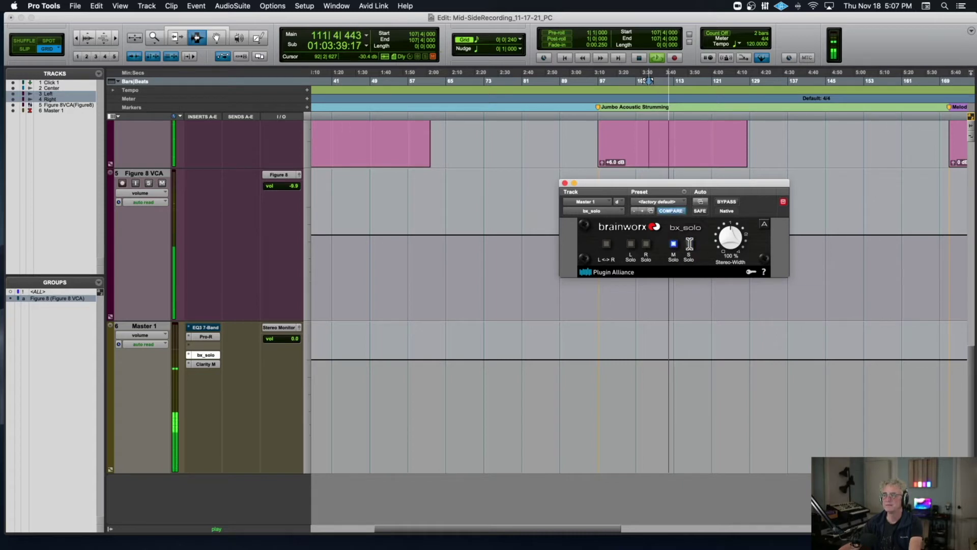
{"action": "left_click", "coordinate": [688, 244]}
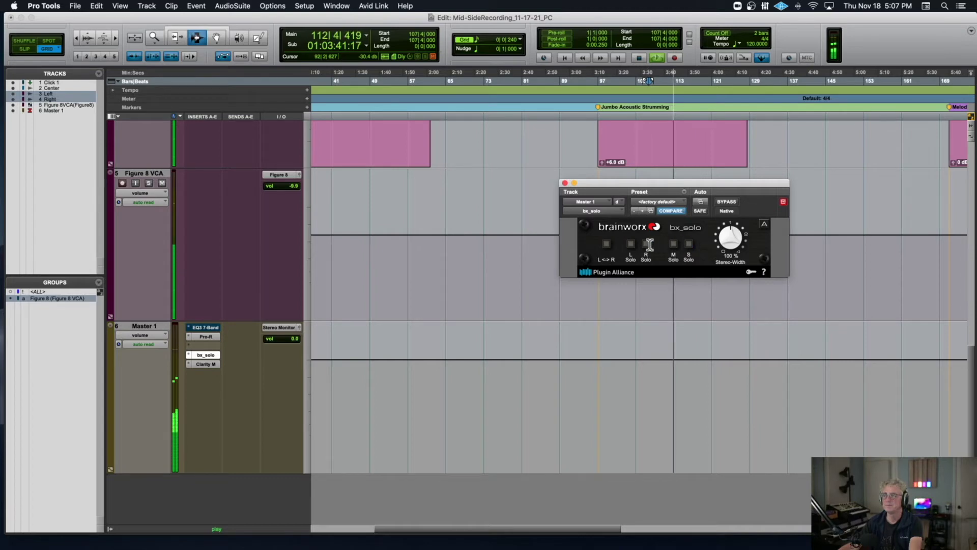
Step: Audition bx_solo's left, side and right solos in turn, clear the solo, and stop playback
{"action": "left_click", "coordinate": [631, 243]}
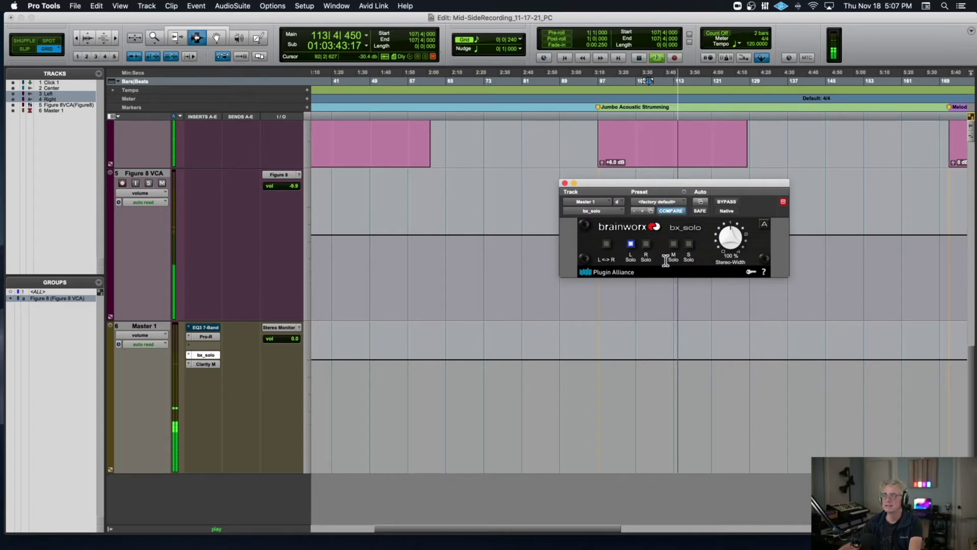
{"action": "left_click", "coordinate": [689, 244]}
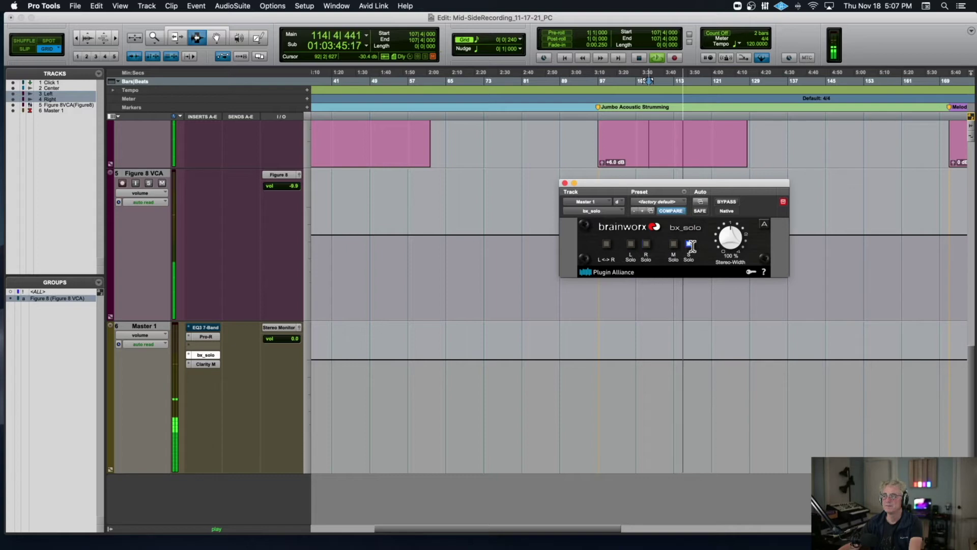
{"action": "left_click", "coordinate": [646, 244]}
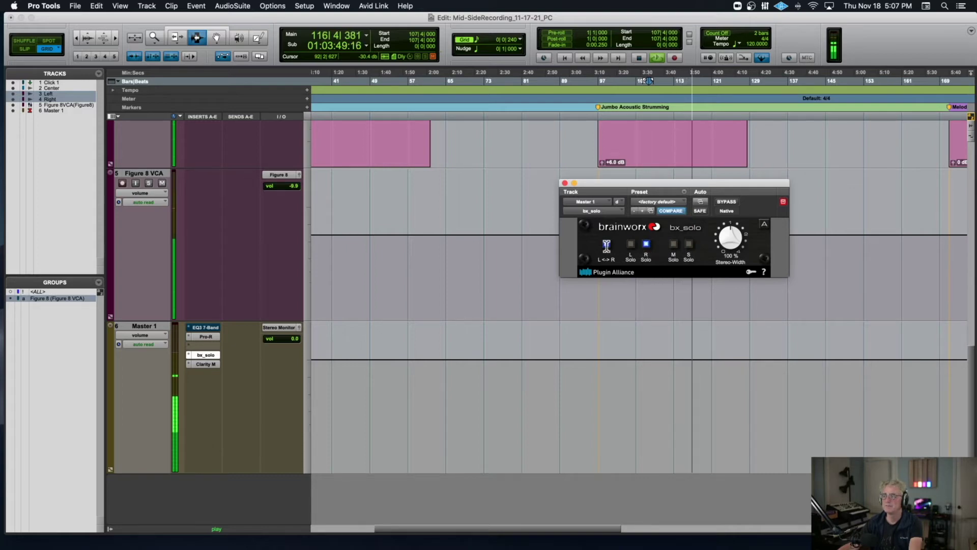
{"action": "left_click", "coordinate": [646, 243]}
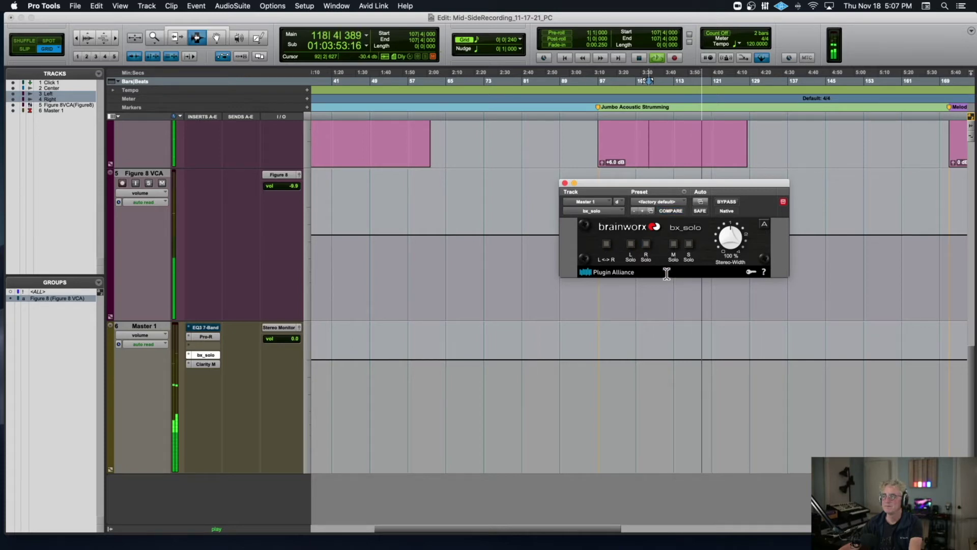
{"action": "key", "text": "space"}
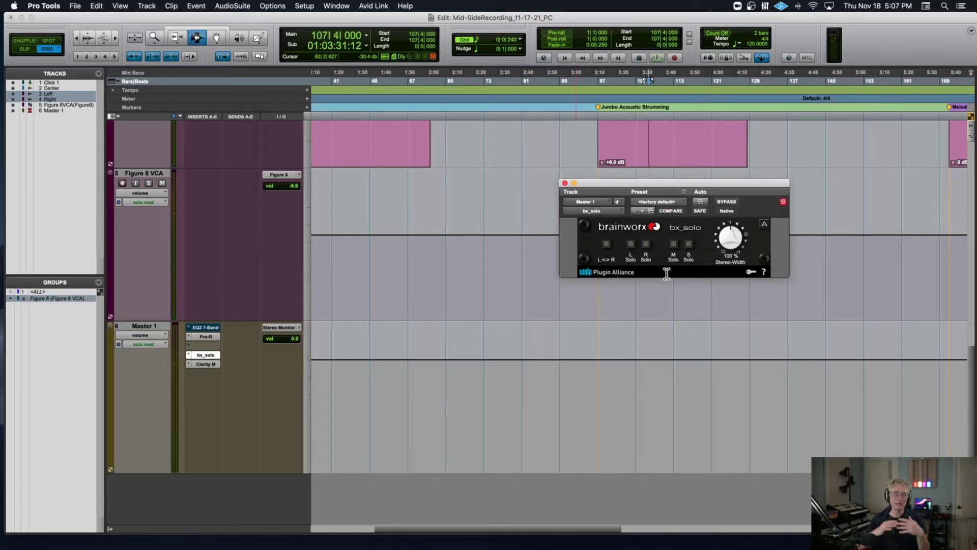
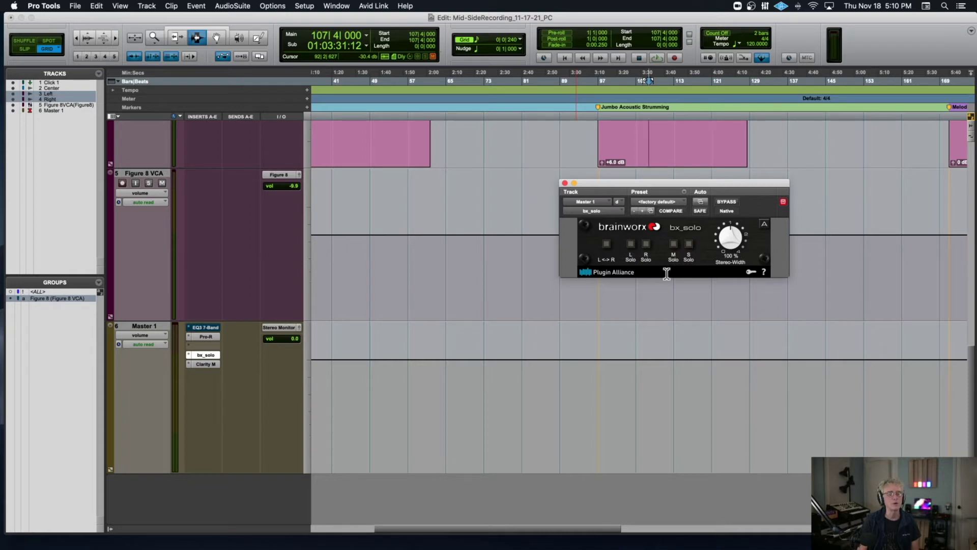
Step: Switch to Finder, search this Mac for FIFAWC, and open the FIFAWCT_StudyScore_10-27-18_PC folder
{"action": "mouse_move", "coordinate": [288, 547]}
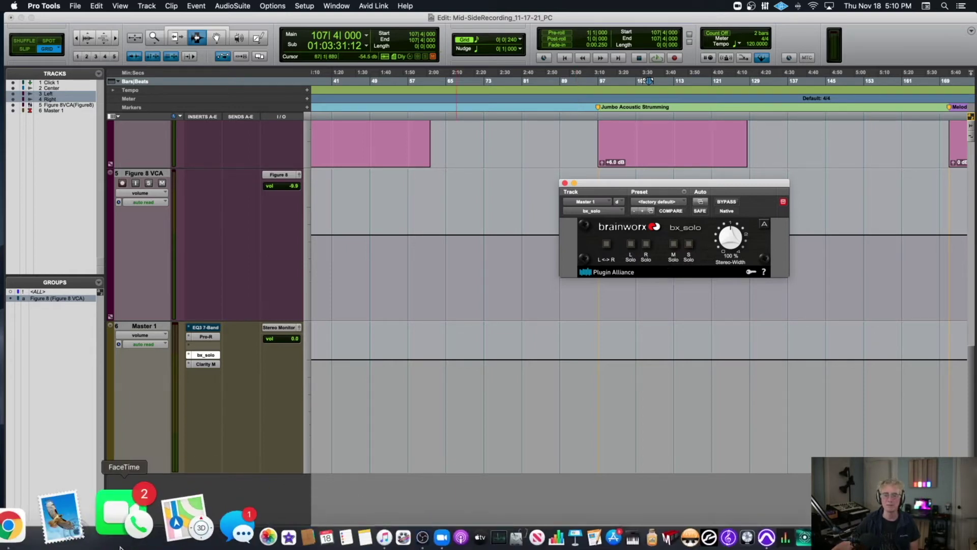
{"action": "left_click", "coordinate": [23, 522]}
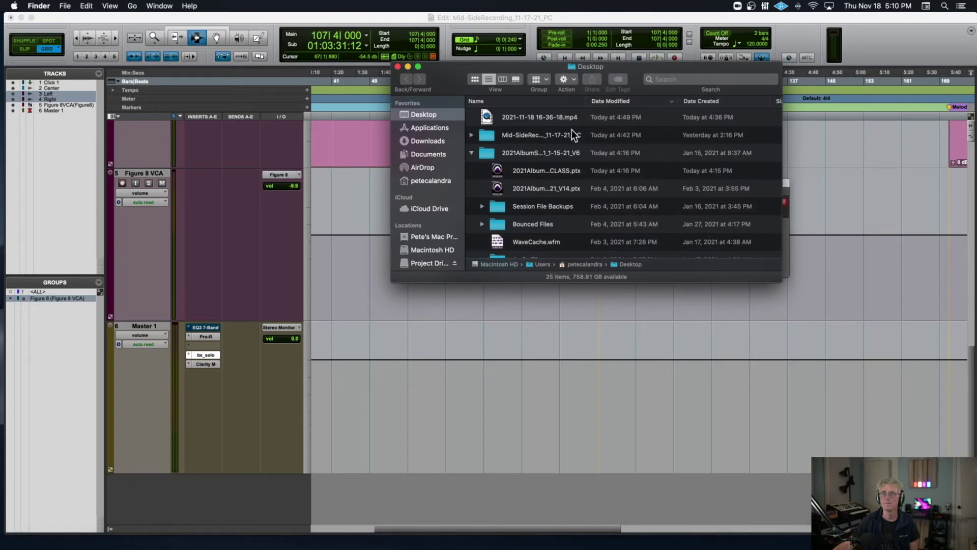
{"action": "left_click", "coordinate": [667, 79]}
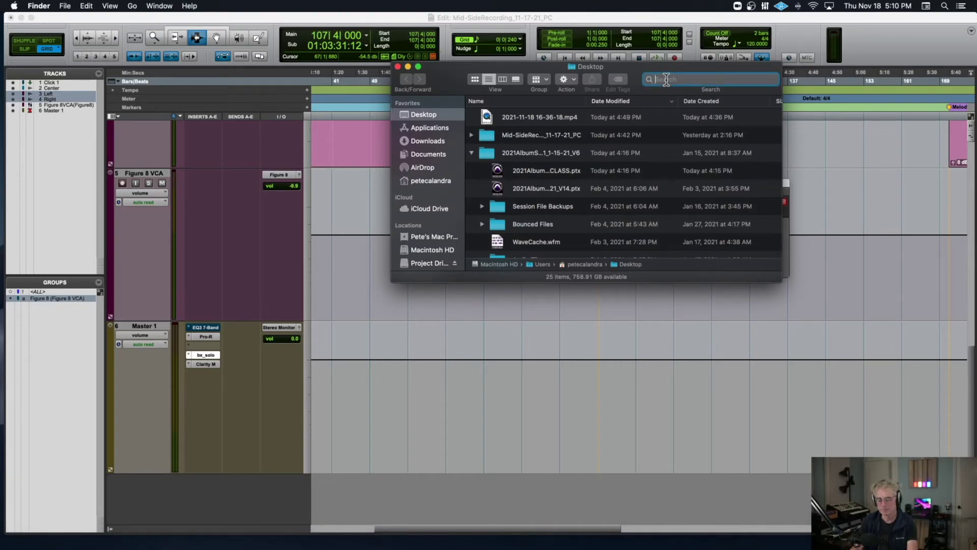
{"action": "type", "text": "FIFAWC"}
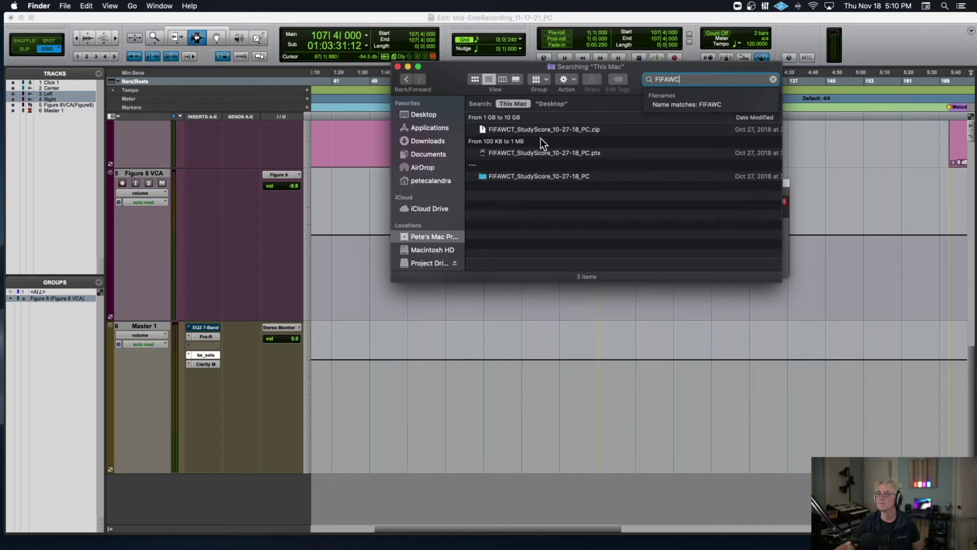
{"action": "double_click", "coordinate": [527, 175]}
Step: Look through the session's Audio Files folder, return to its parent folder, and close the Finder window
{"action": "double_click", "coordinate": [510, 121]}
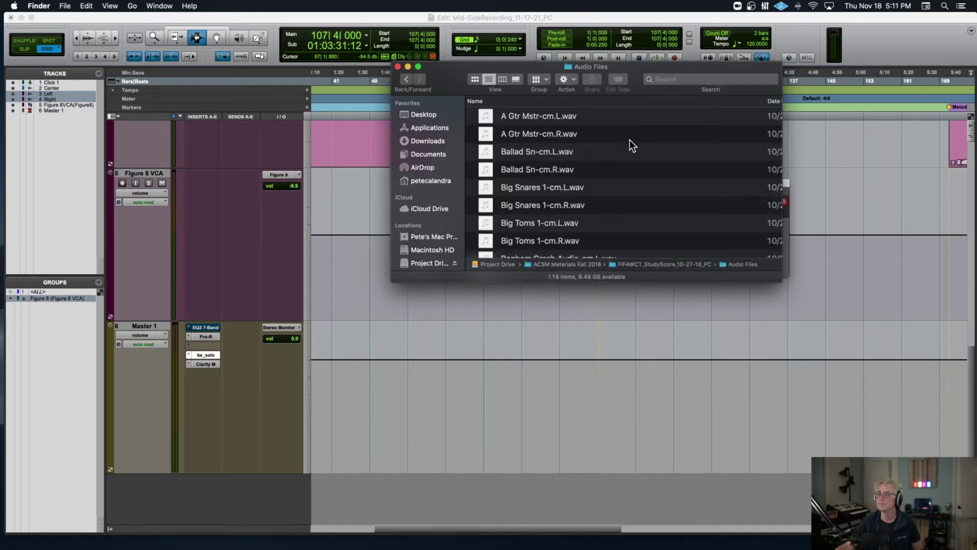
{"action": "scroll", "coordinate": [630, 140], "scroll_direction": "down", "scroll_amount": 1}
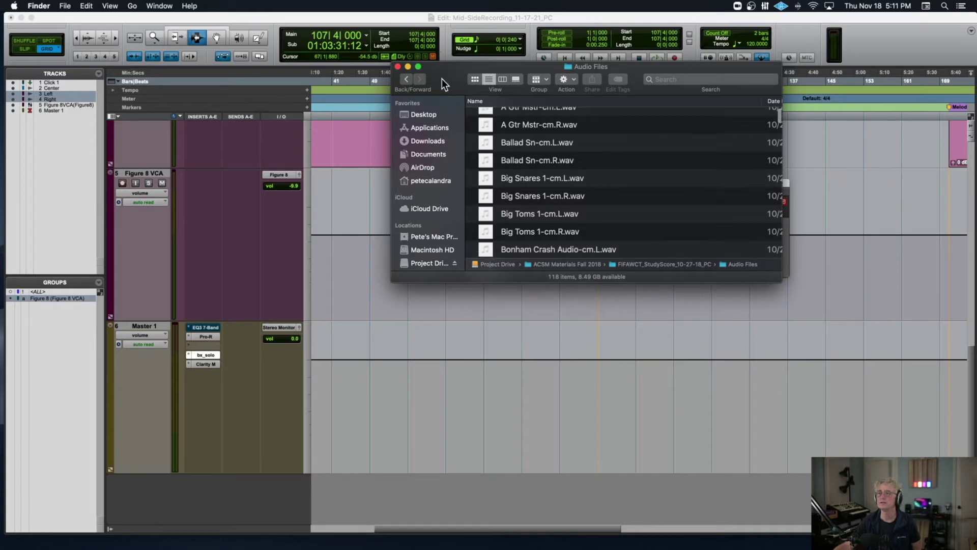
{"action": "left_click", "coordinate": [408, 78]}
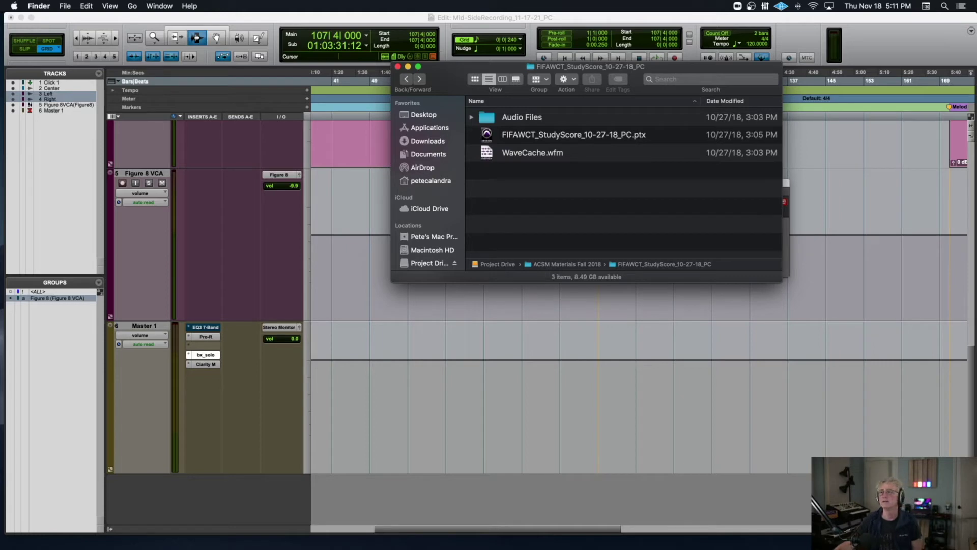
{"action": "left_click", "coordinate": [397, 67]}
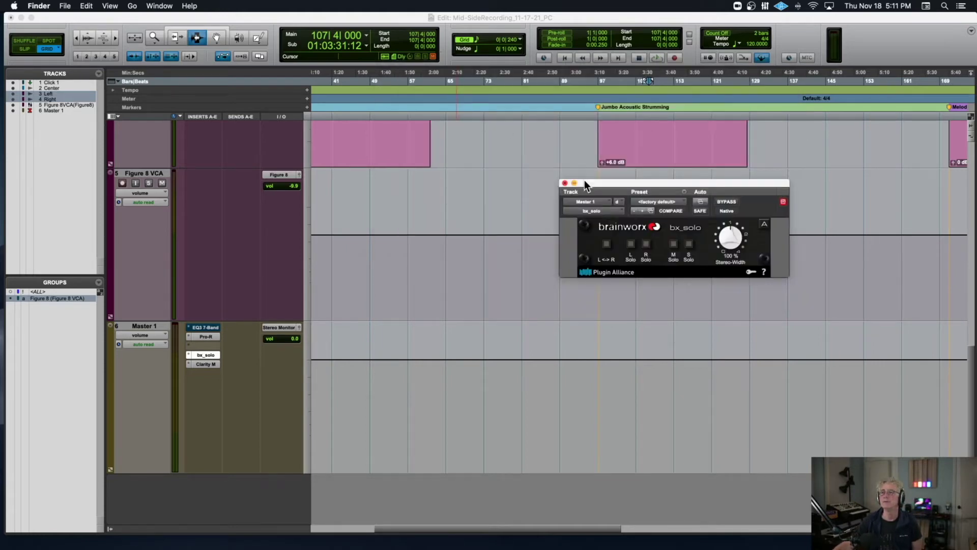
Step: Close the bx_solo plug-in window and return to the Pro Tools edit window
{"action": "scroll", "coordinate": [588, 168], "scroll_direction": "up", "scroll_amount": 10}
{"action": "left_click", "coordinate": [565, 184]}
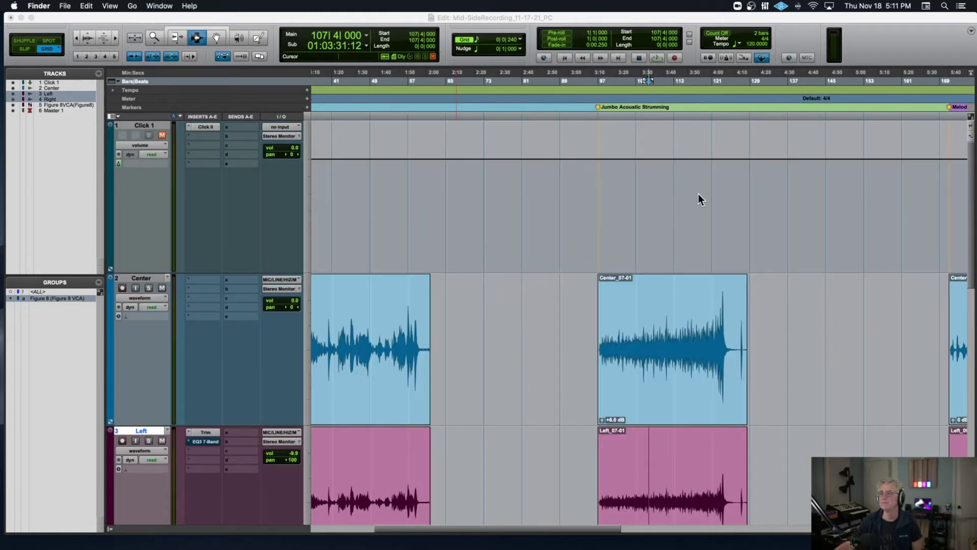
{"action": "left_click", "coordinate": [699, 194]}
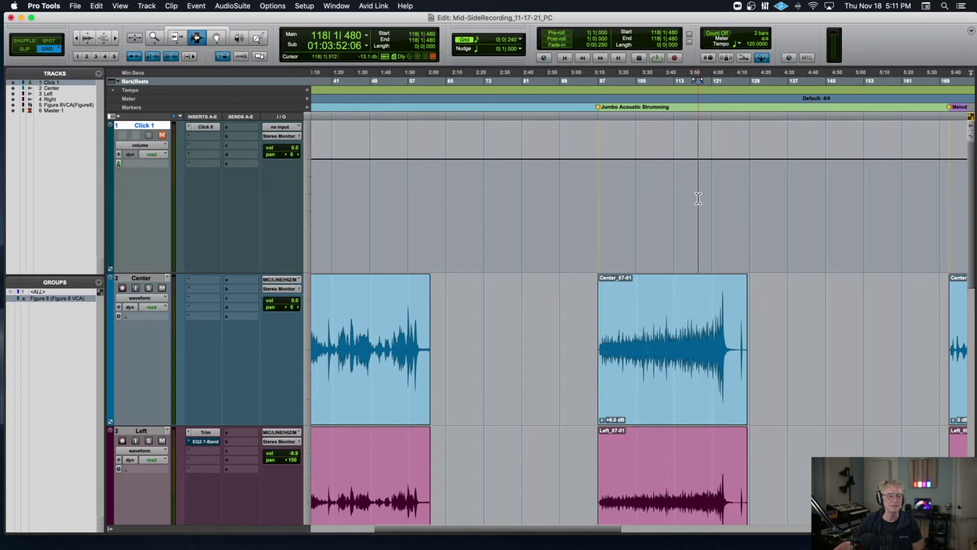
Step: Mute the Figure 8 VCA and pan the Center track hard left to 100
{"action": "scroll", "coordinate": [698, 197], "scroll_direction": "down", "scroll_amount": 3}
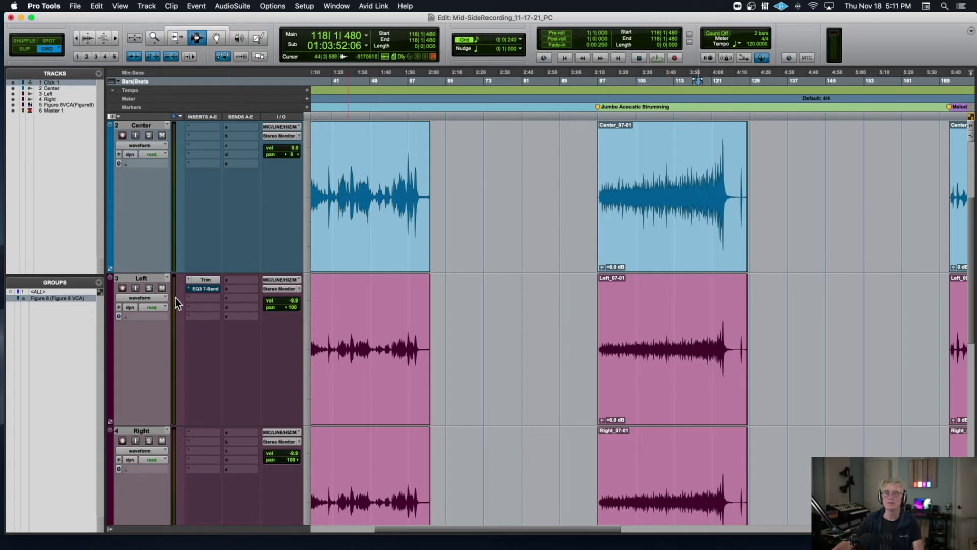
{"action": "scroll", "coordinate": [169, 310], "scroll_direction": "up", "scroll_amount": 3}
{"action": "scroll", "coordinate": [169, 310], "scroll_direction": "down", "scroll_amount": 10}
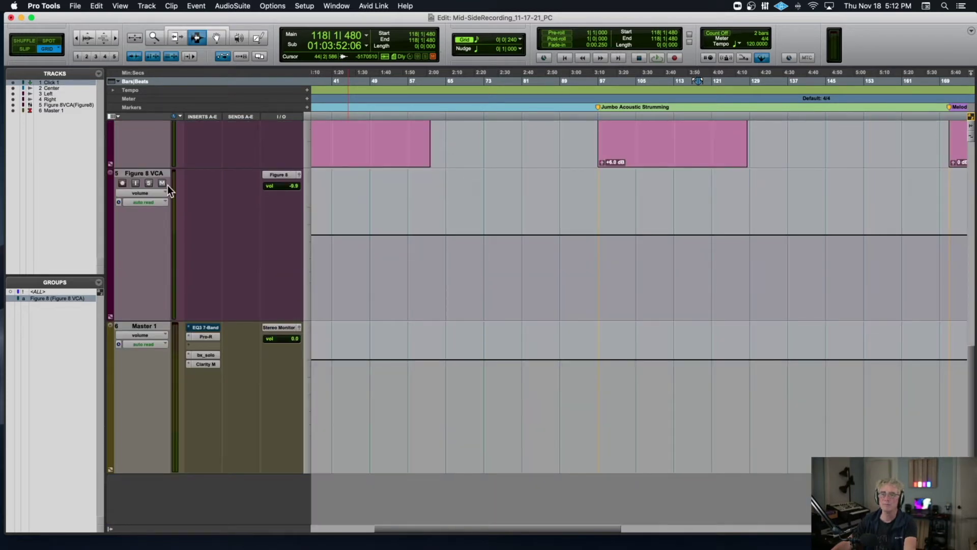
{"action": "scroll", "coordinate": [388, 231], "scroll_direction": "up", "scroll_amount": 10}
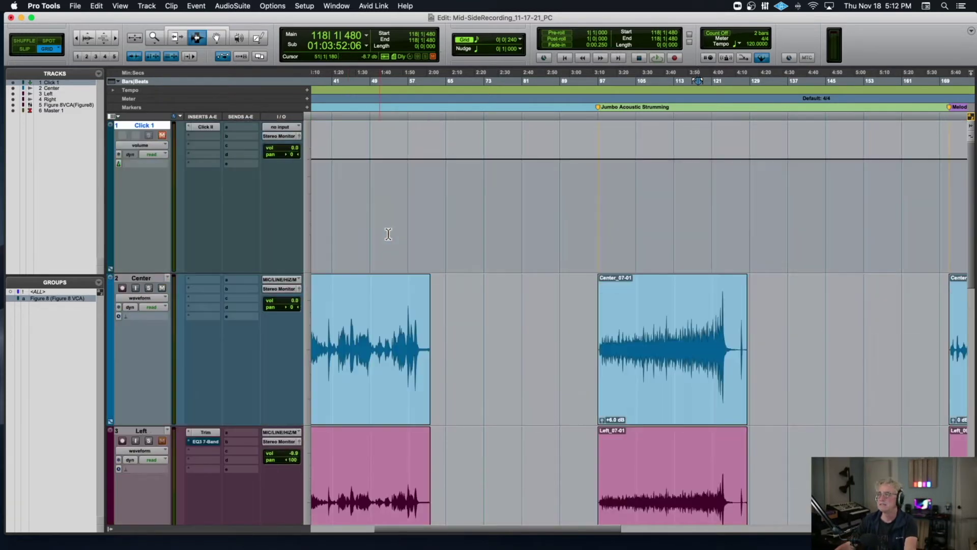
{"action": "left_click", "coordinate": [594, 298]}
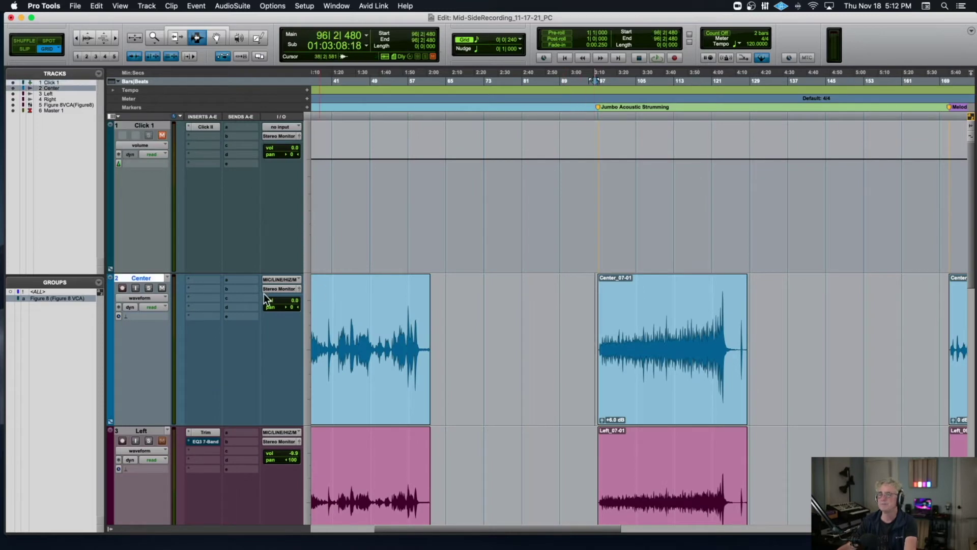
{"action": "left_click_drag", "start_coordinate": [294, 311], "coordinate": [255, 304]}
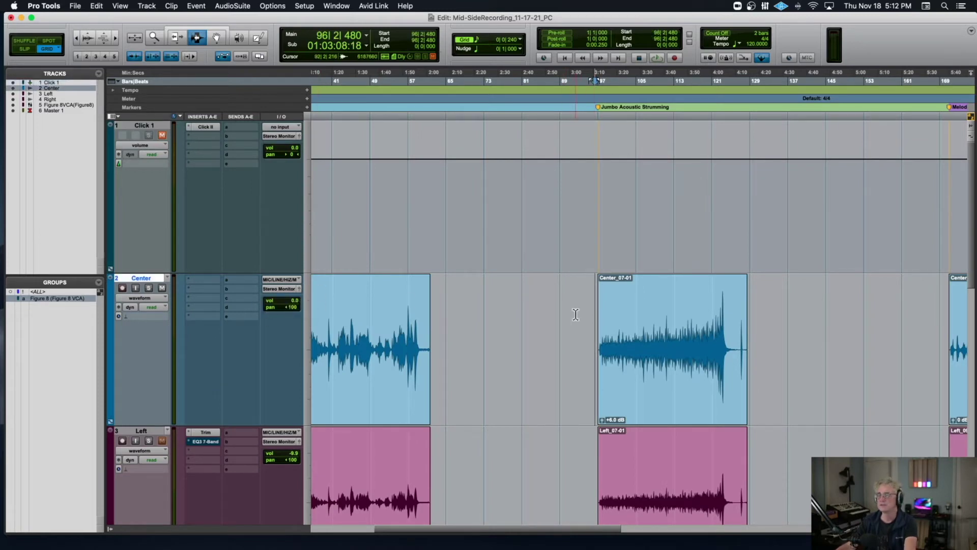
Step: Play the panned Center strumming from bar 97, check the inserts on Master 1, and stop playback
{"action": "key", "text": "space"}
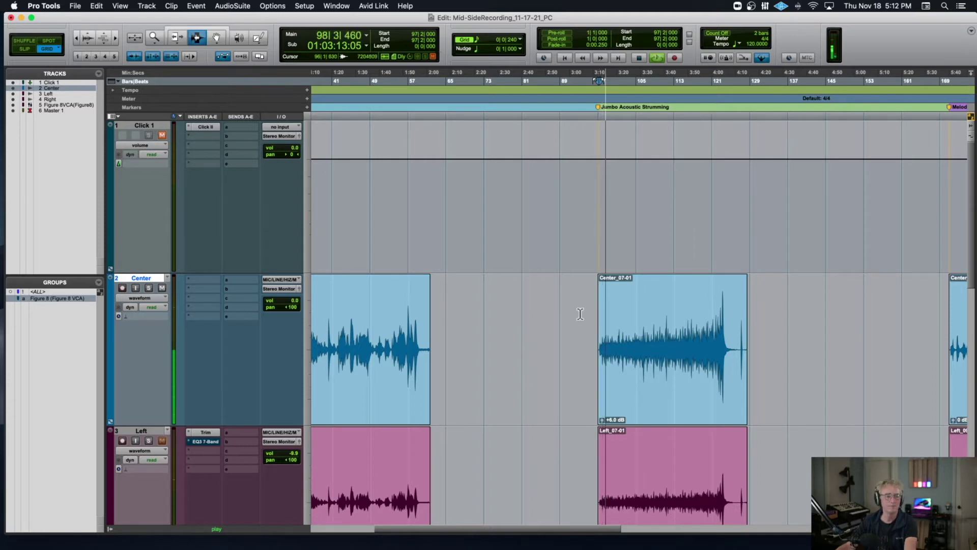
{"action": "scroll", "coordinate": [424, 336], "scroll_direction": "down", "scroll_amount": 2}
{"action": "scroll", "coordinate": [424, 337], "scroll_direction": "down", "scroll_amount": 3}
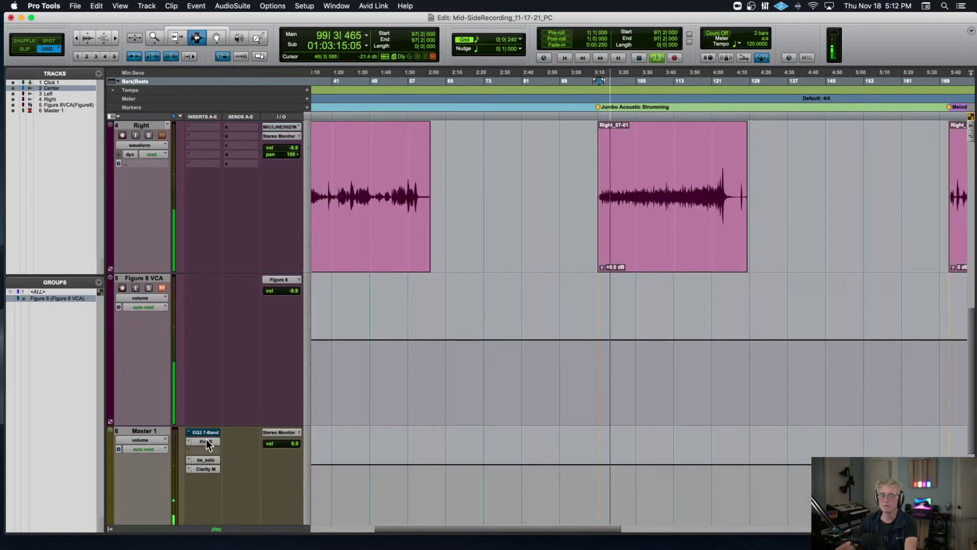
{"action": "scroll", "coordinate": [261, 361], "scroll_direction": "up", "scroll_amount": 5}
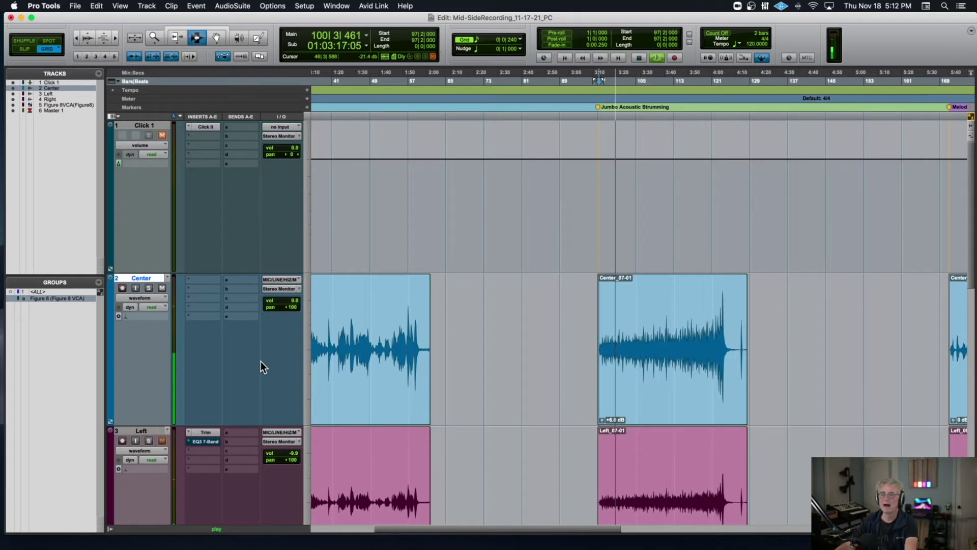
{"action": "key", "text": "space"}
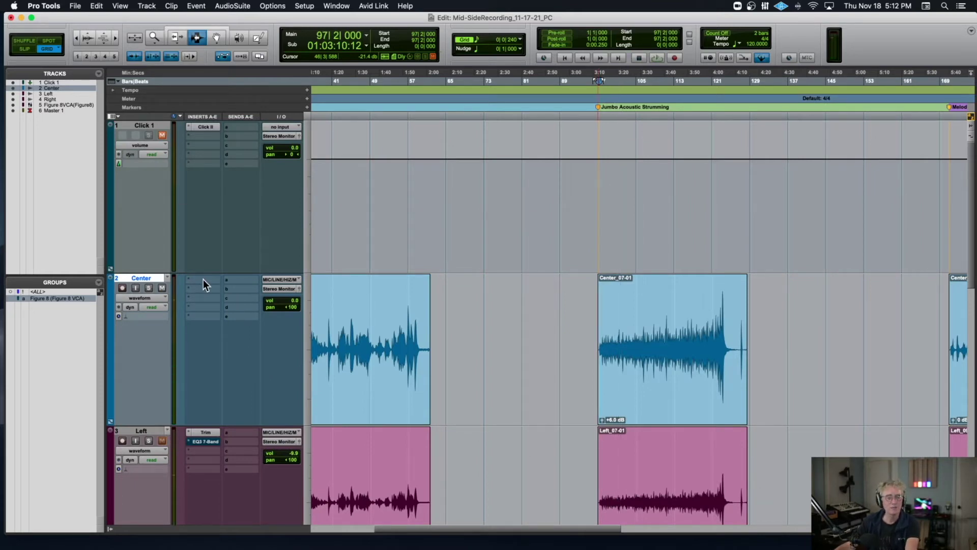
{"action": "left_click", "coordinate": [207, 279]}
{"action": "mouse_move", "coordinate": [235, 279]}
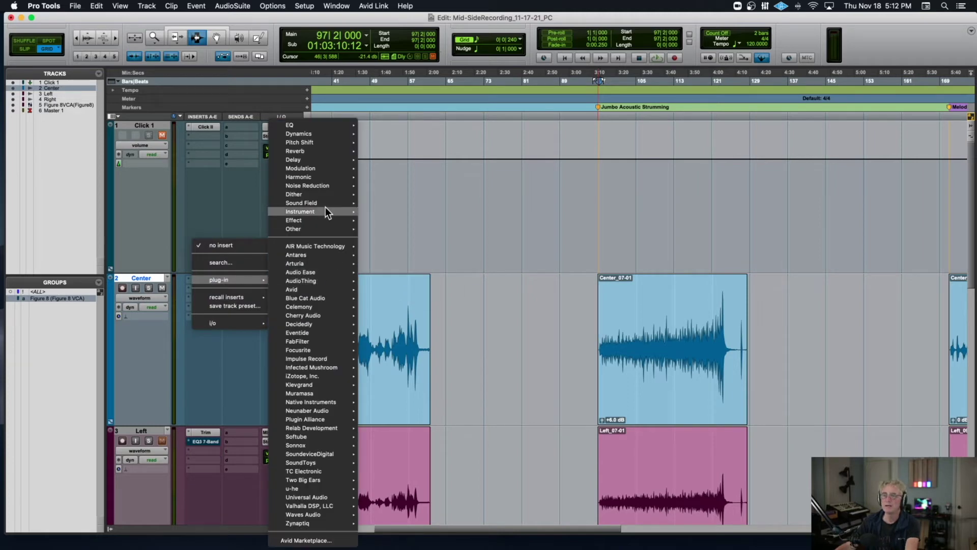
{"action": "mouse_move", "coordinate": [325, 185]}
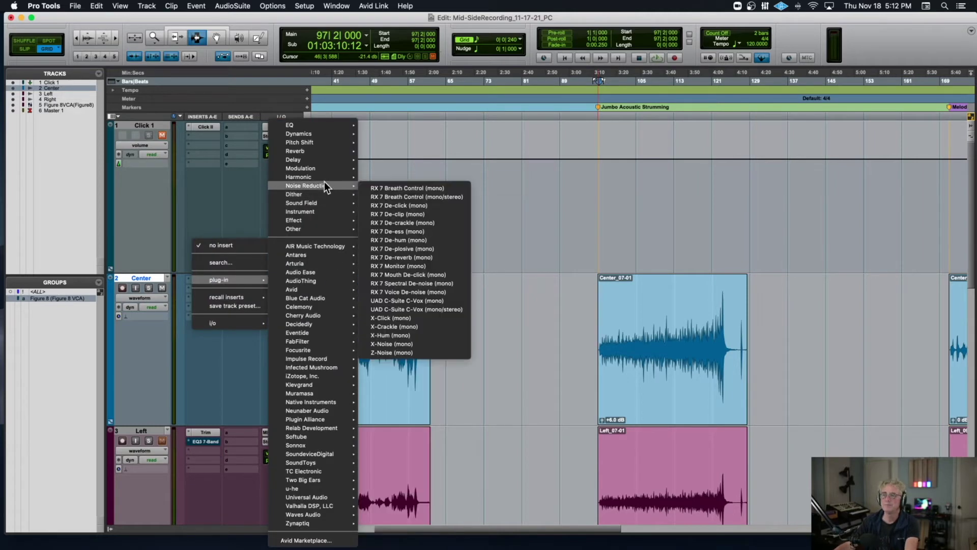
{"action": "left_click", "coordinate": [175, 207]}
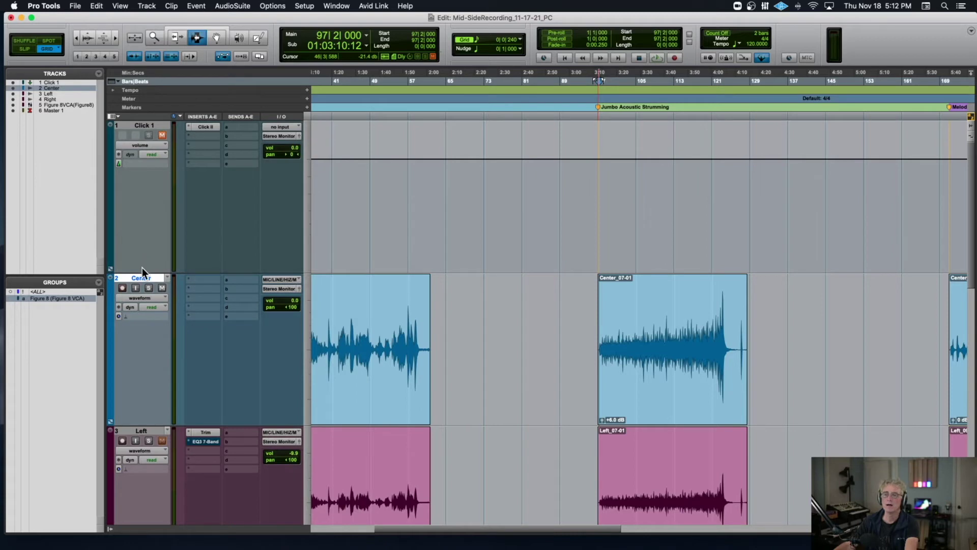
Step: Create one new mono Aux Input track named Delay below the Center track
{"action": "key", "text": "super+shift+n"}
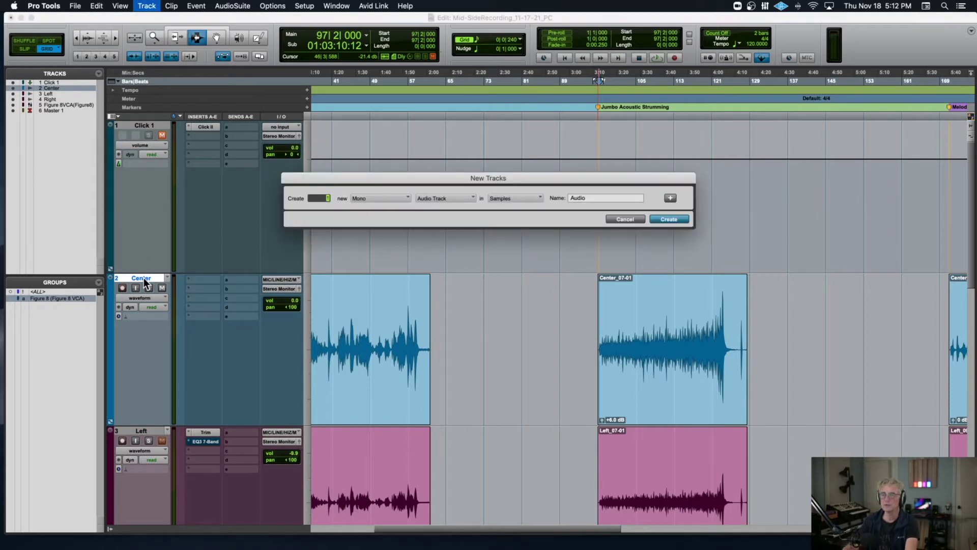
{"action": "left_click", "coordinate": [440, 197]}
{"action": "left_click", "coordinate": [455, 207]}
{"action": "double_click", "coordinate": [583, 197]}
{"action": "type", "text": "Delay"}
{"action": "key", "text": "Return"}
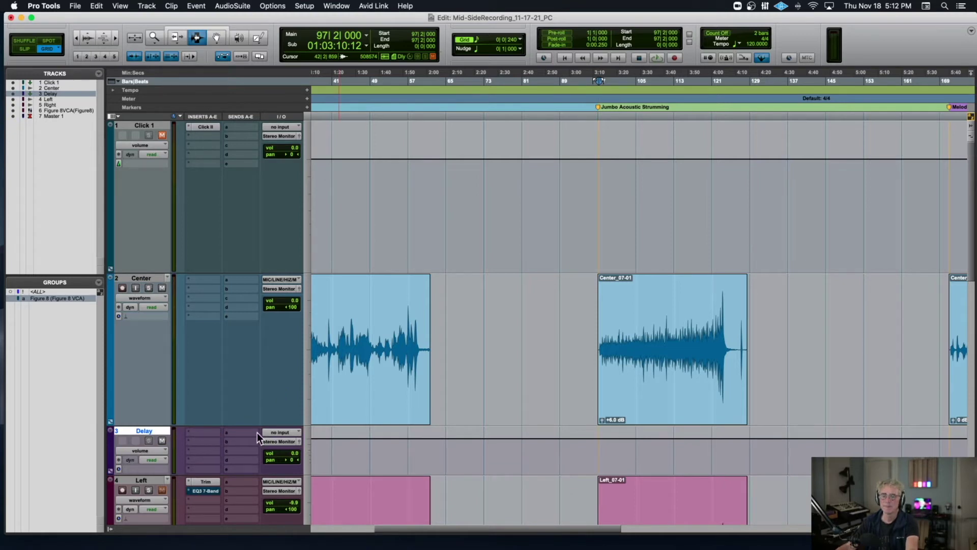
Step: Set the Delay track's input to Bus 3 (Mono)
{"action": "left_click", "coordinate": [278, 432]}
{"action": "mouse_move", "coordinate": [279, 441]}
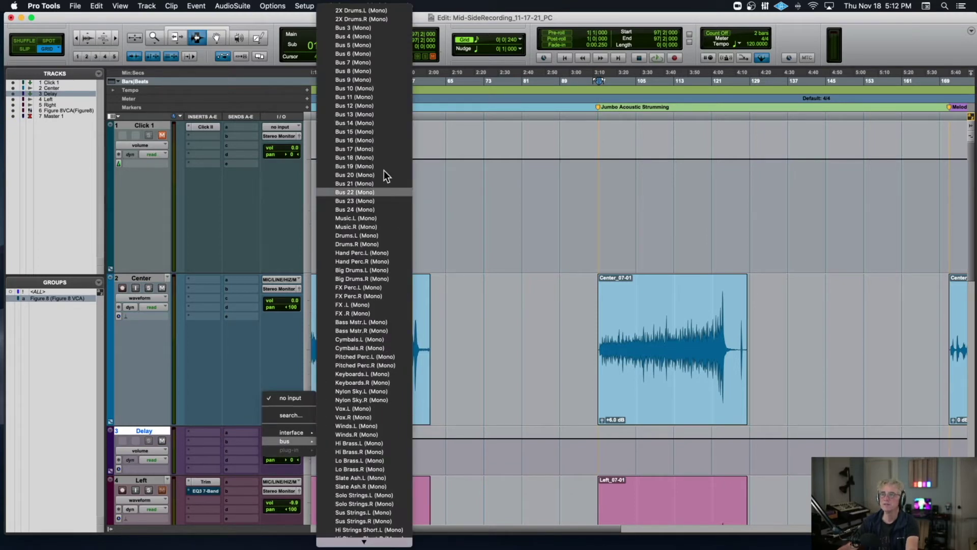
{"action": "left_click", "coordinate": [378, 26]}
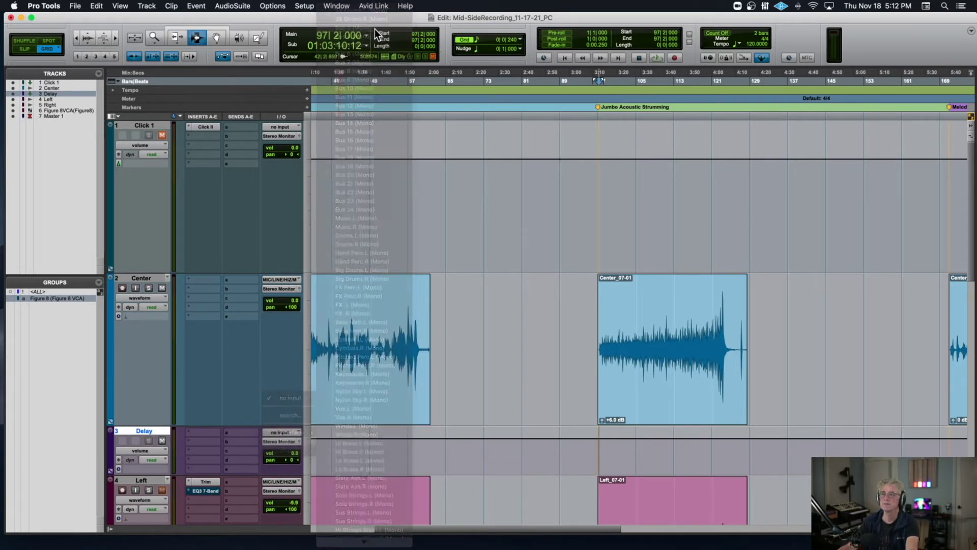
Step: Insert Mod Delay III (mono) on the Delay track and pan the track hard right to 100
{"action": "left_click", "coordinate": [200, 432]}
{"action": "mouse_move", "coordinate": [234, 432]}
{"action": "mouse_move", "coordinate": [314, 220]}
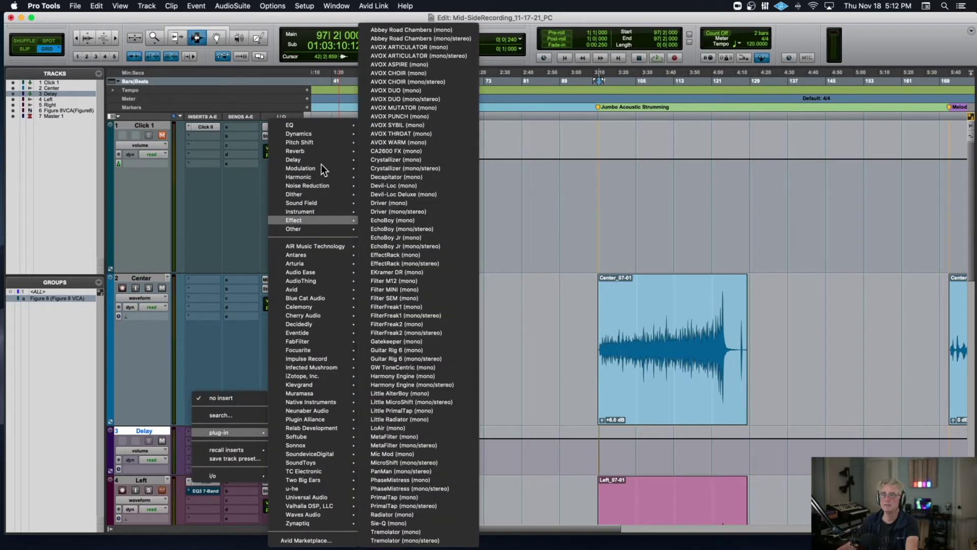
{"action": "mouse_move", "coordinate": [310, 161]}
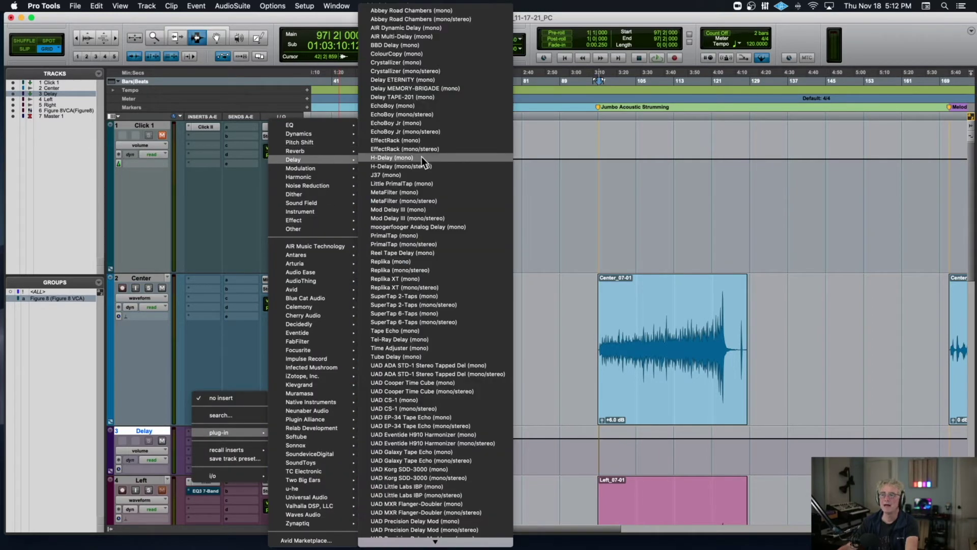
{"action": "left_click", "coordinate": [417, 210]}
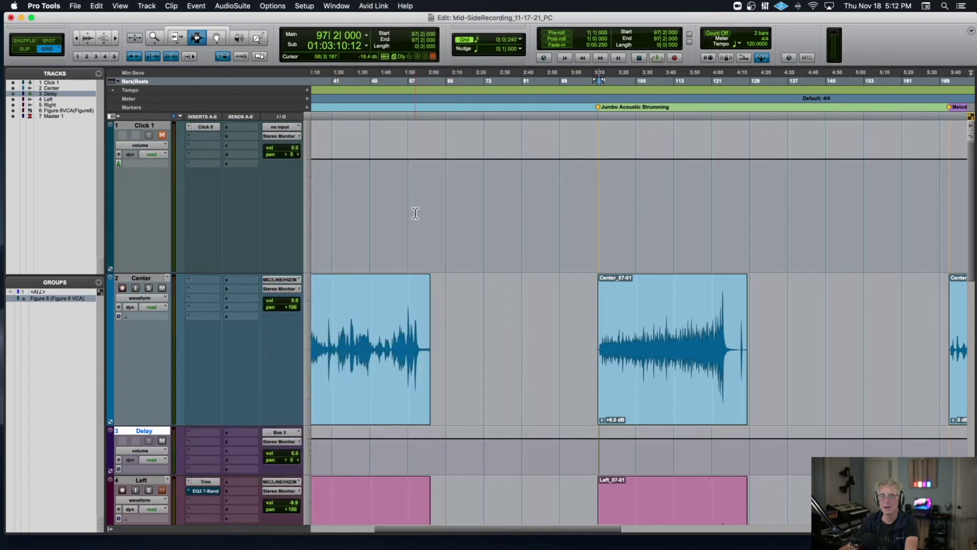
{"action": "left_click_drag", "start_coordinate": [605, 182], "coordinate": [690, 82]}
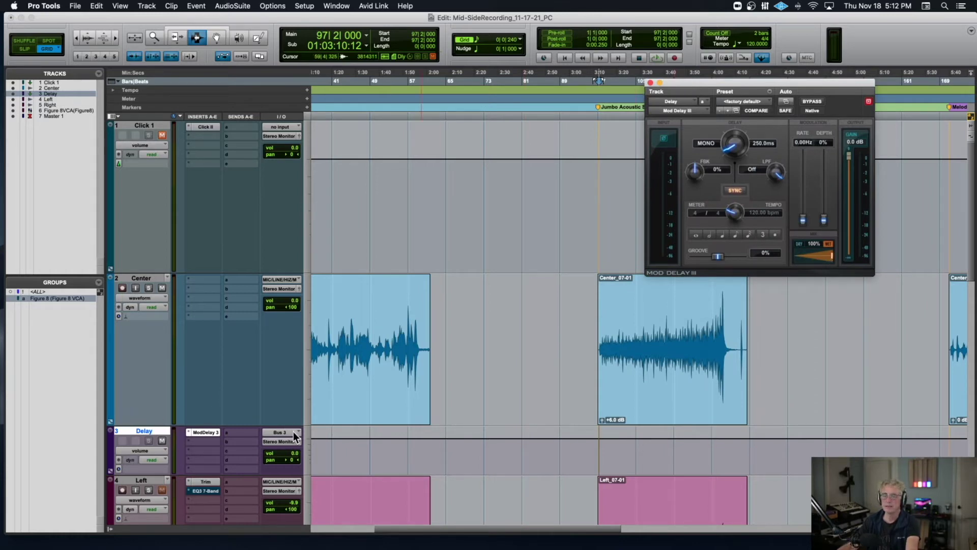
{"action": "left_click_drag", "start_coordinate": [286, 460], "coordinate": [316, 460]}
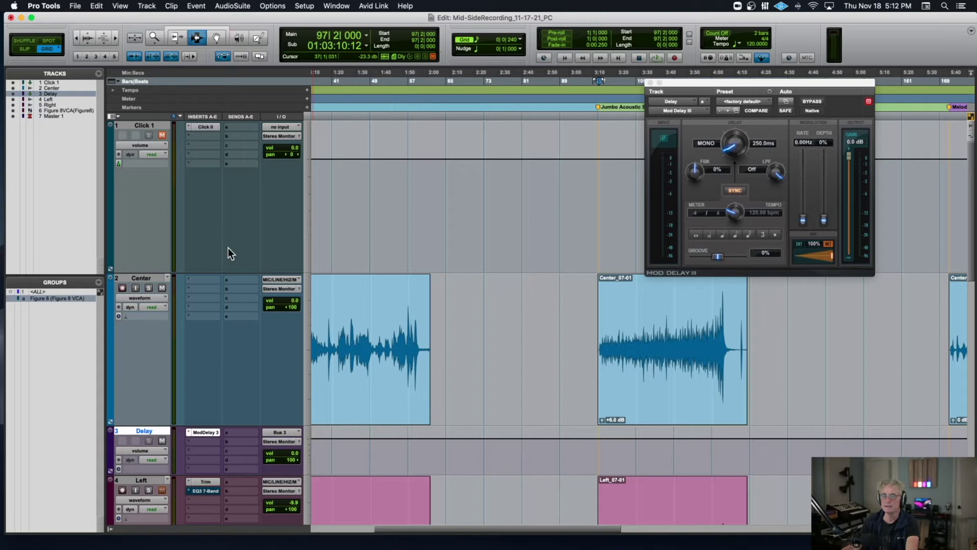
Step: Assign the Center track's first send to Bus 3 (Mono)
{"action": "left_click", "coordinate": [237, 276]}
{"action": "mouse_move", "coordinate": [240, 287]}
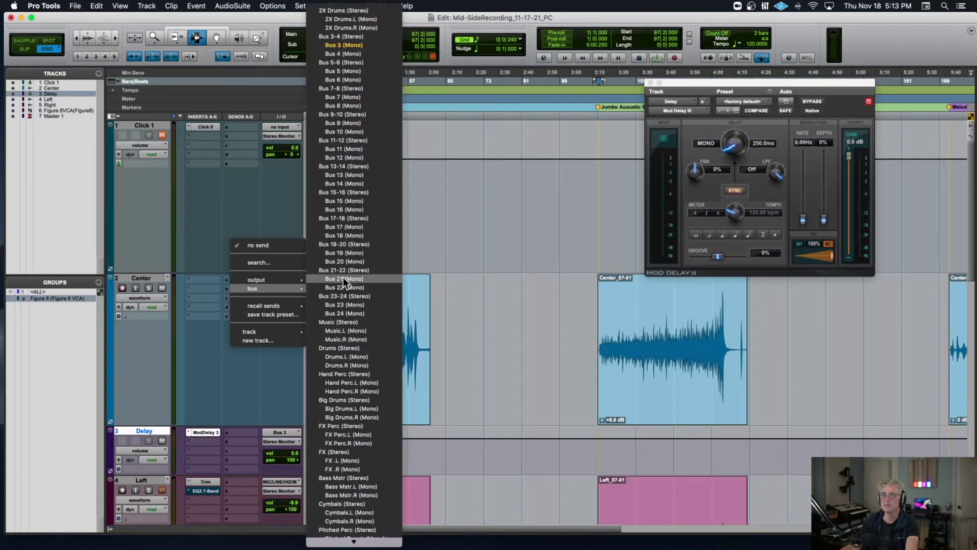
{"action": "left_click", "coordinate": [359, 45]}
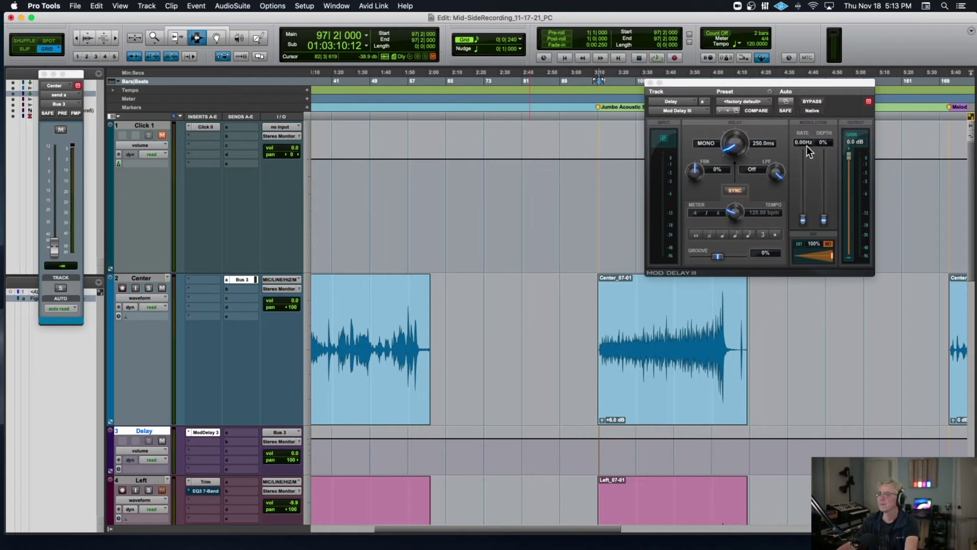
Step: Set the Delay track's Mod Delay III time to 25 ms and raise Center's Bus 3 send to -6.2 dB during playback
{"action": "left_click", "coordinate": [758, 143]}
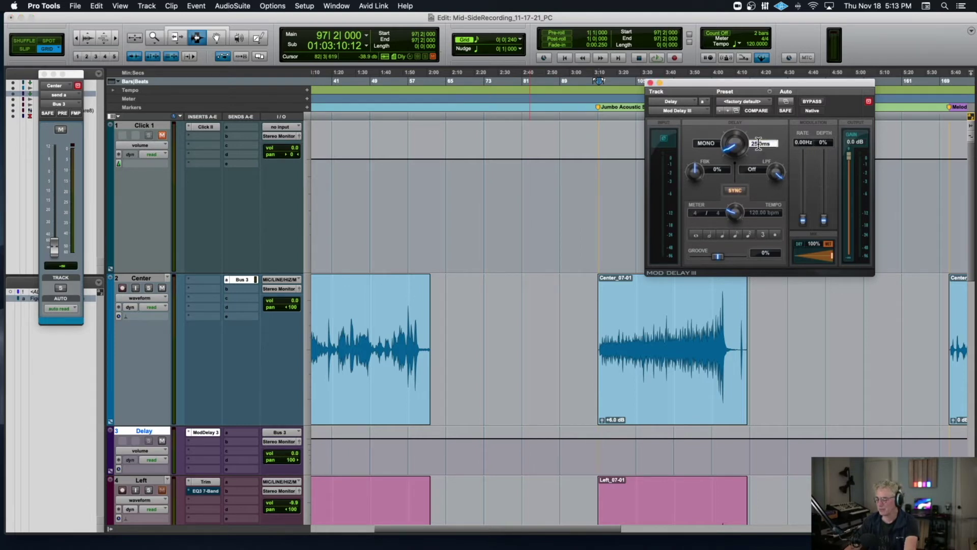
{"action": "scroll", "coordinate": [586, 309], "scroll_direction": "right", "scroll_amount": 3}
{"action": "key", "text": "space"}
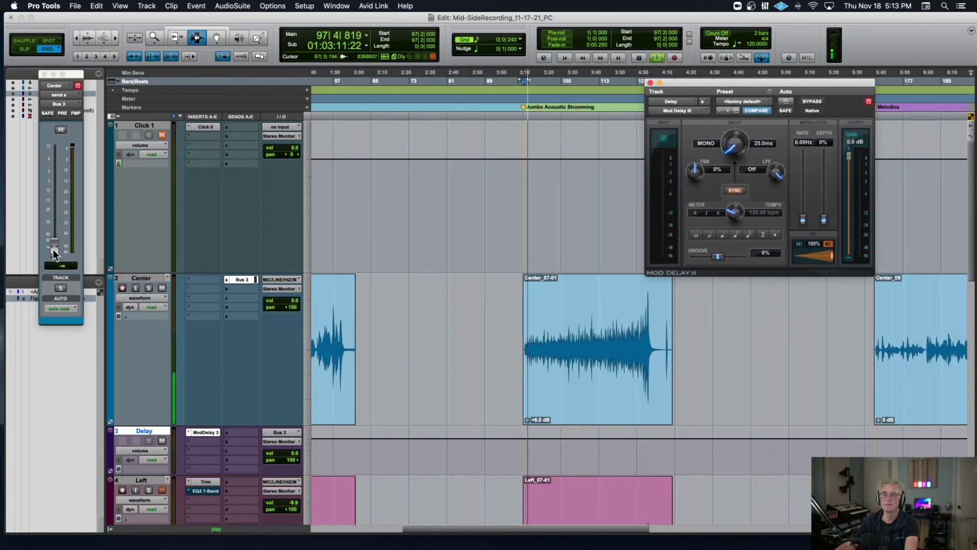
{"action": "left_click_drag", "start_coordinate": [53, 251], "coordinate": [62, 183]}
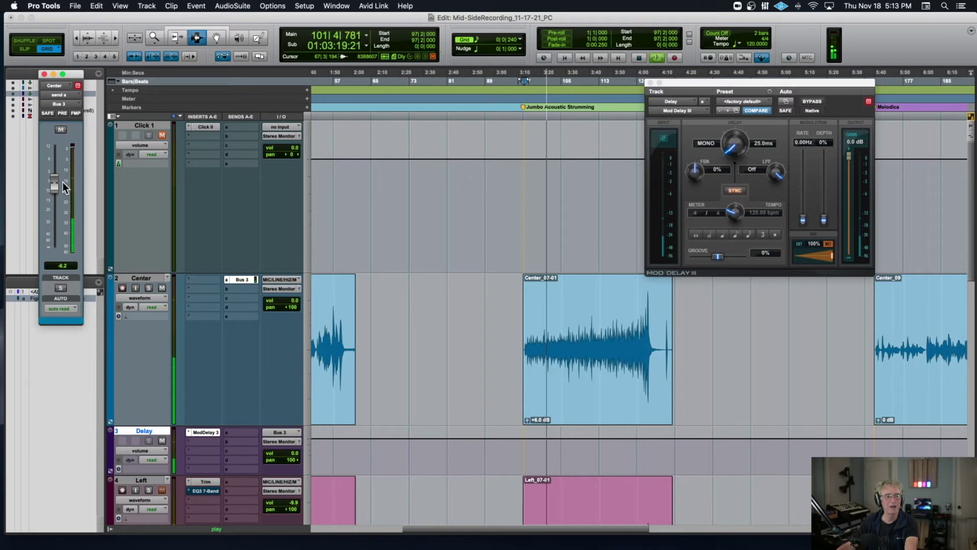
{"action": "key", "text": "space"}
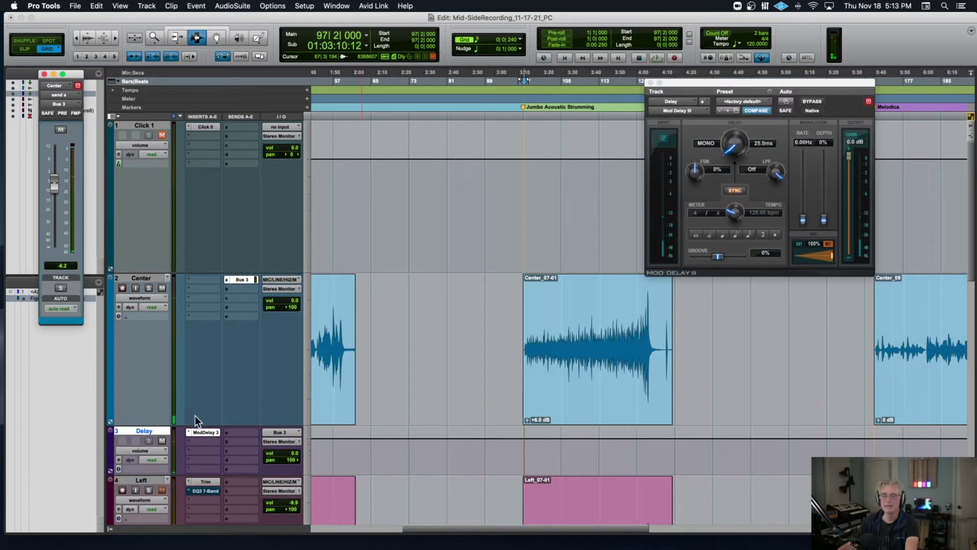
Step: Play the strumming while toggling mid solo on and off in Master 1's bx_solo, close the plug-in, and stop playback
{"action": "scroll", "coordinate": [180, 481], "scroll_direction": "down", "scroll_amount": 10}
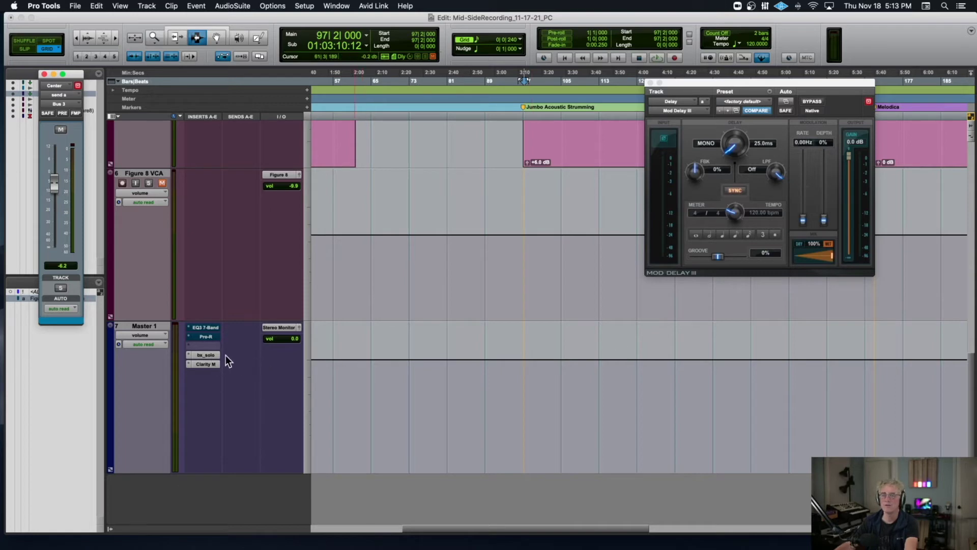
{"action": "left_click", "coordinate": [207, 354]}
{"action": "key", "text": "space"}
{"action": "left_click", "coordinate": [759, 143]}
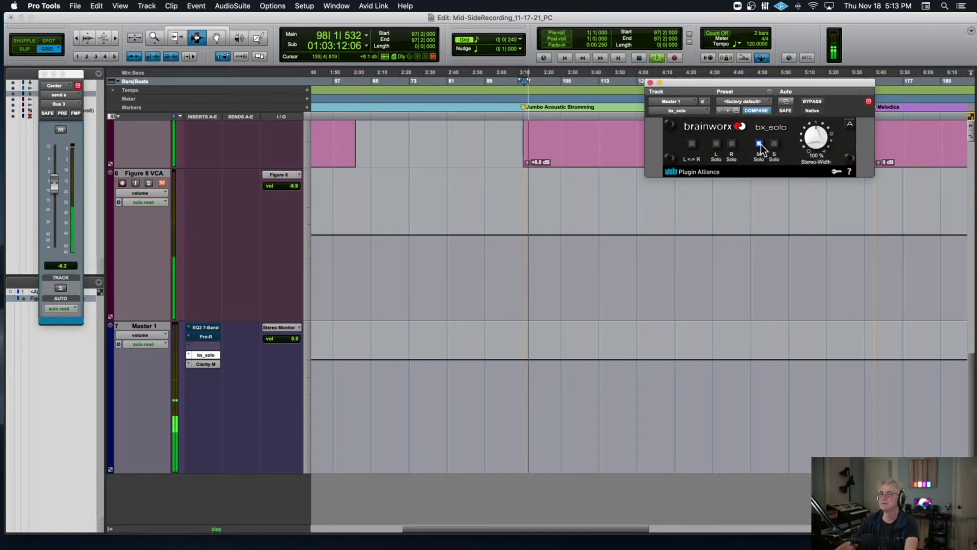
{"action": "left_click", "coordinate": [760, 144]}
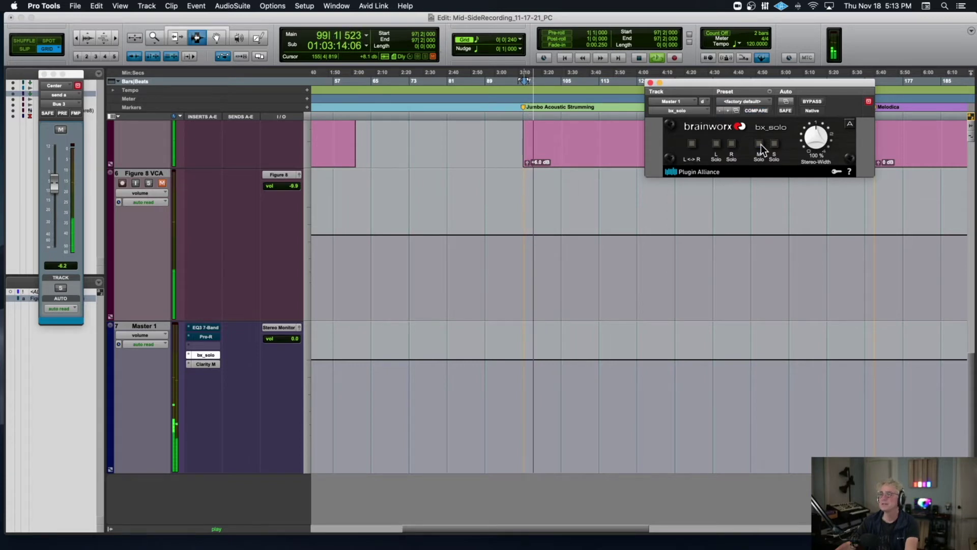
{"action": "left_click", "coordinate": [650, 83]}
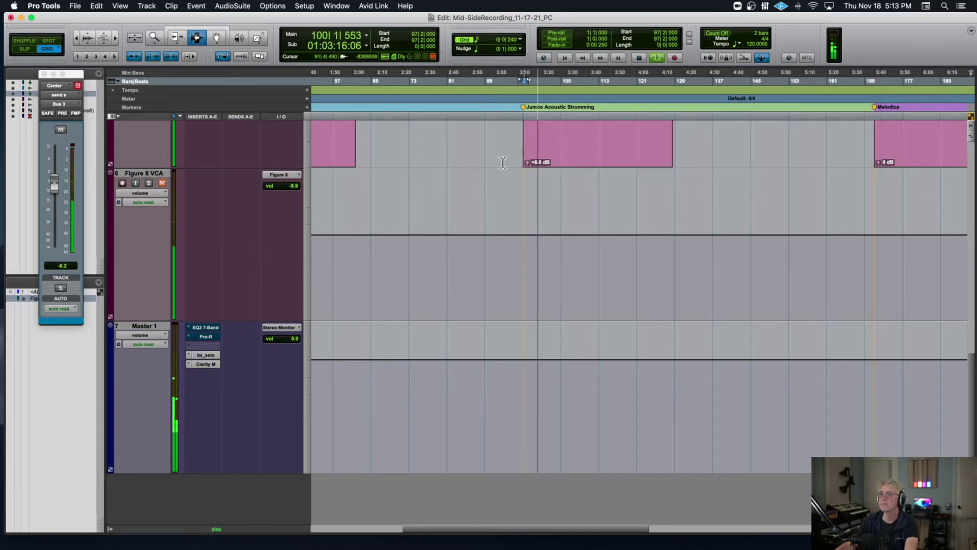
{"action": "scroll", "coordinate": [499, 162], "scroll_direction": "up", "scroll_amount": 10}
{"action": "key", "text": "space"}
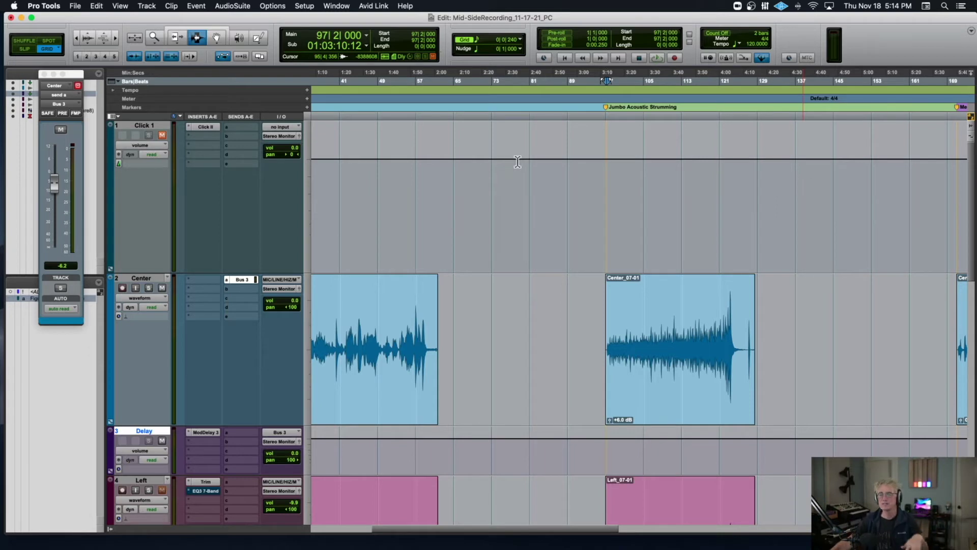
Step: Play the Center strumming with its delay from about bar 100, and stop playback
{"action": "left_click", "coordinate": [623, 299]}
{"action": "key", "text": "space"}
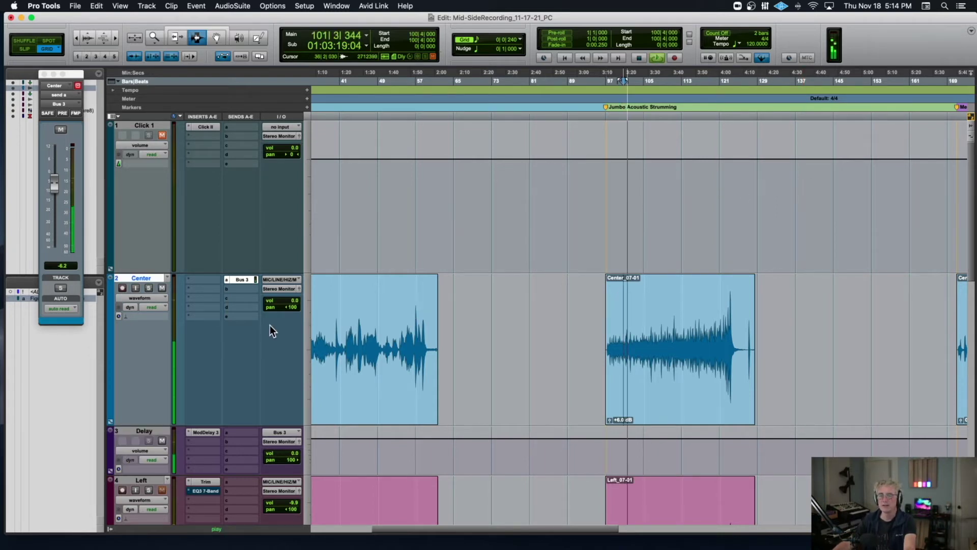
{"action": "key", "text": "space"}
Step: Mute the Center track's Bus 3 send and the Delay track
{"action": "left_click", "coordinate": [234, 280], "text": "ctrl+super"}
{"action": "left_click", "coordinate": [155, 432], "text": "shift"}
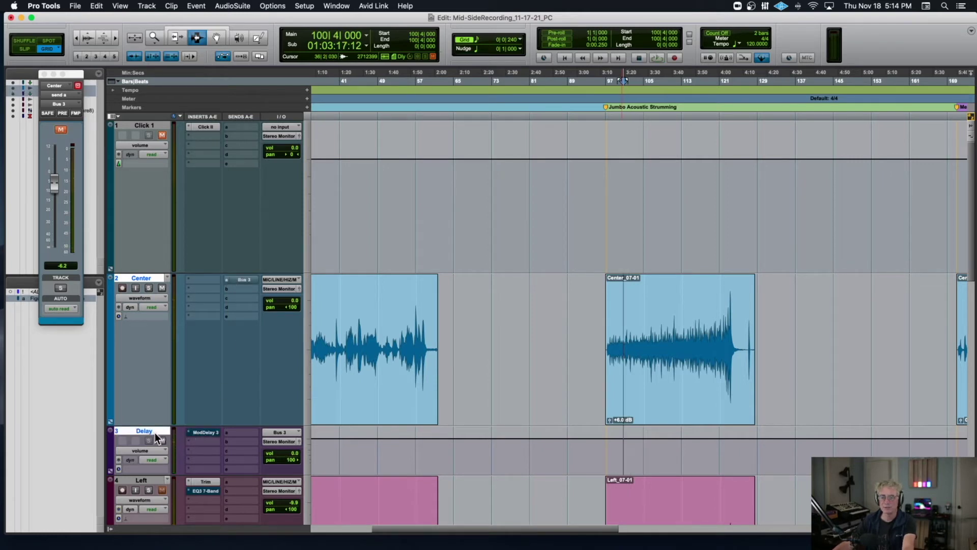
{"action": "left_click", "coordinate": [163, 440]}
Step: Insert Mod Delay III (mono/stereo) on the Center track and move its plug-in window clear of the Center clips
{"action": "left_click", "coordinate": [203, 280]}
{"action": "mouse_move", "coordinate": [234, 281]}
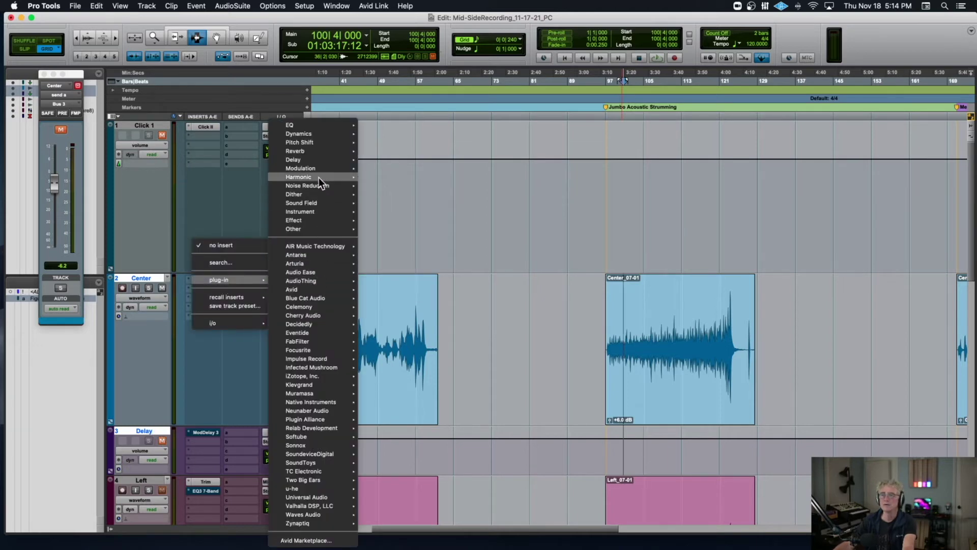
{"action": "mouse_move", "coordinate": [320, 158]}
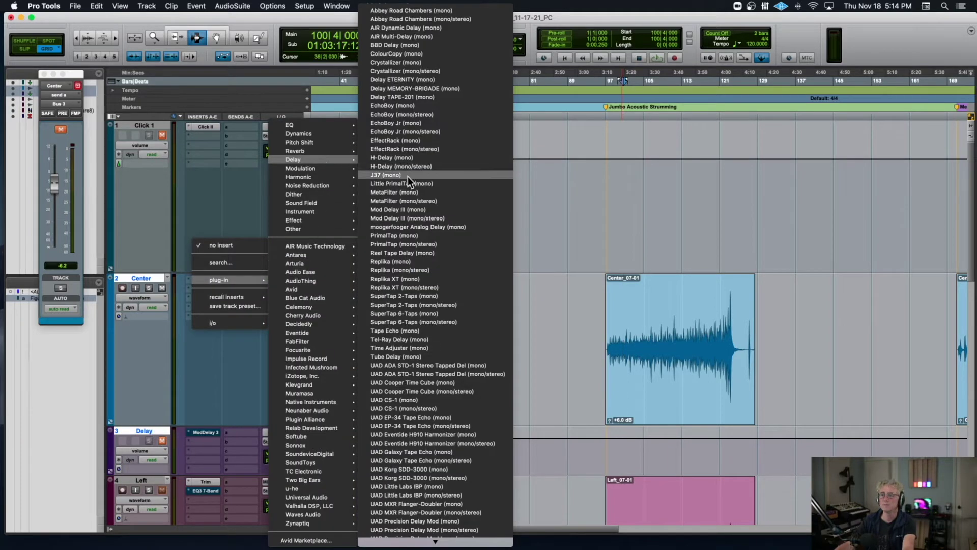
{"action": "left_click", "coordinate": [410, 218]}
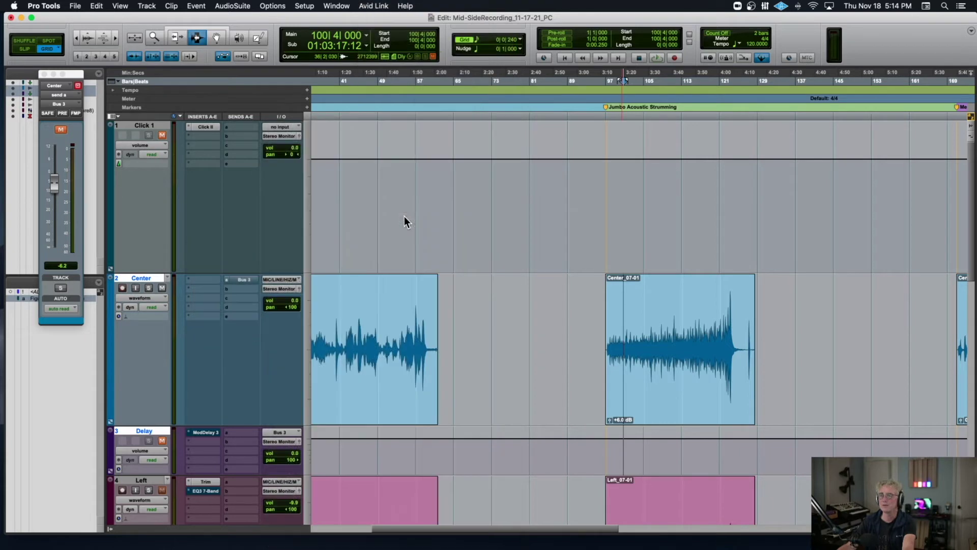
{"action": "left_click_drag", "start_coordinate": [745, 79], "coordinate": [512, 62]}
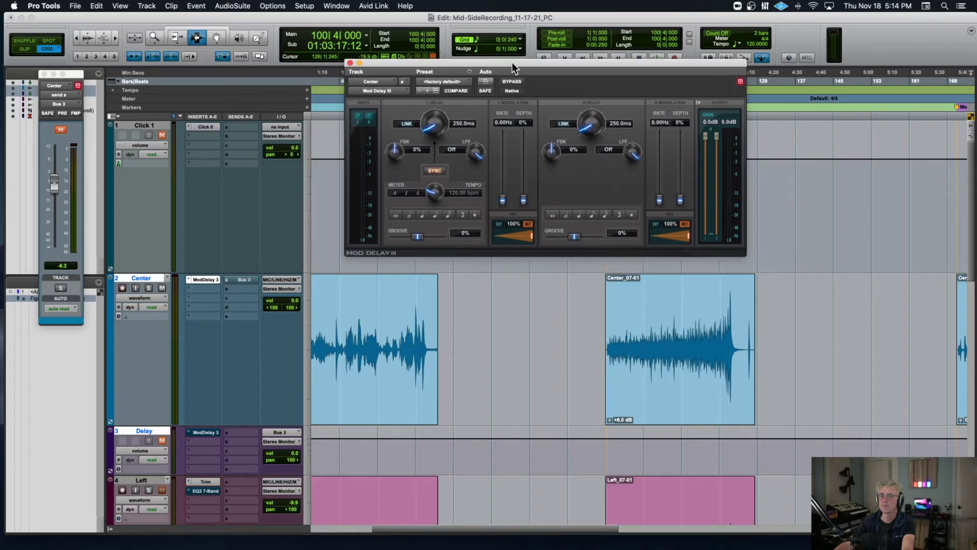
Step: Set Center's Mod Delay III left mix to 1% and its right delay time to 250 ms
{"action": "left_click_drag", "start_coordinate": [532, 237], "coordinate": [487, 236]}
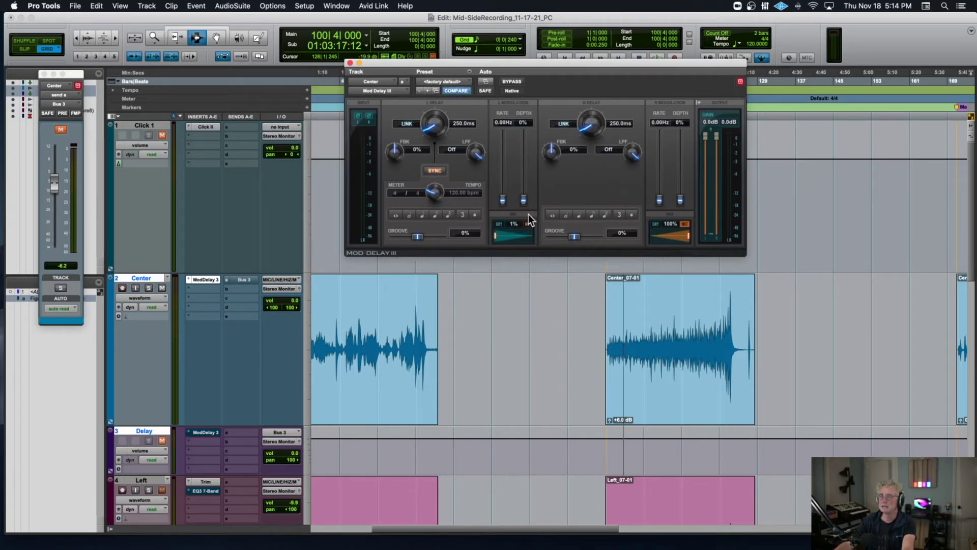
{"action": "left_click_drag", "start_coordinate": [606, 123], "coordinate": [606, 133]}
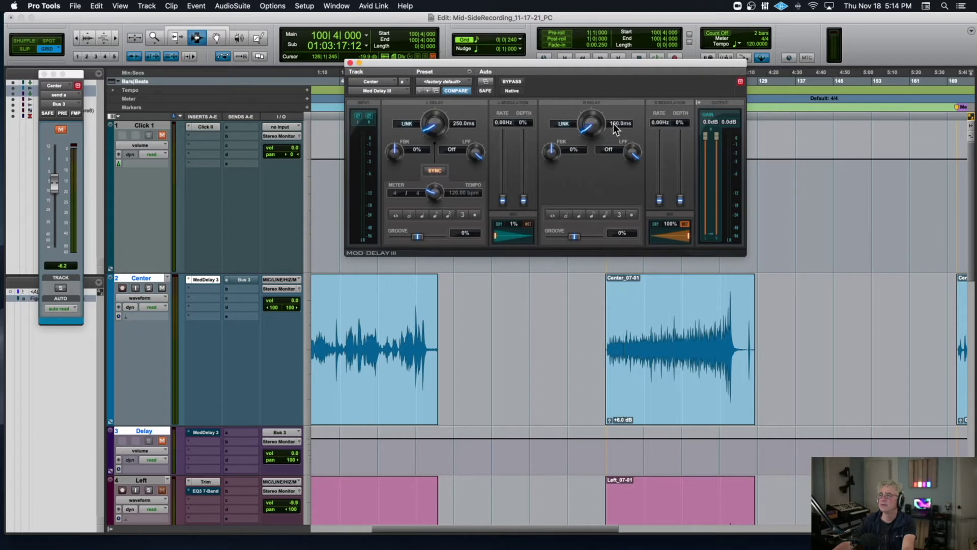
{"action": "left_click", "coordinate": [613, 124]}
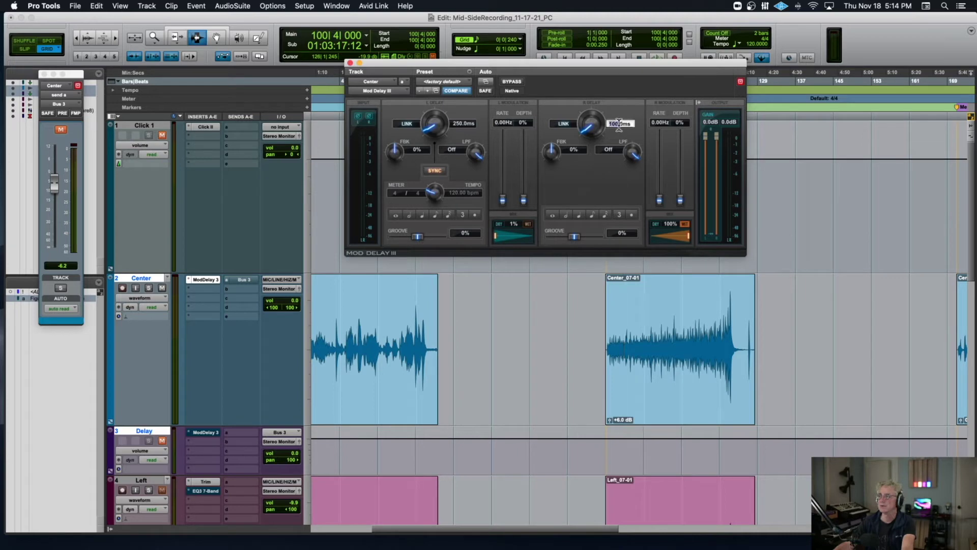
{"action": "type", "text": "250"}
{"action": "key", "text": "Return"}
Step: Audition the Center track from bar 100 and change its right delay time to 25 ms, resuming playback
{"action": "key", "text": "space"}
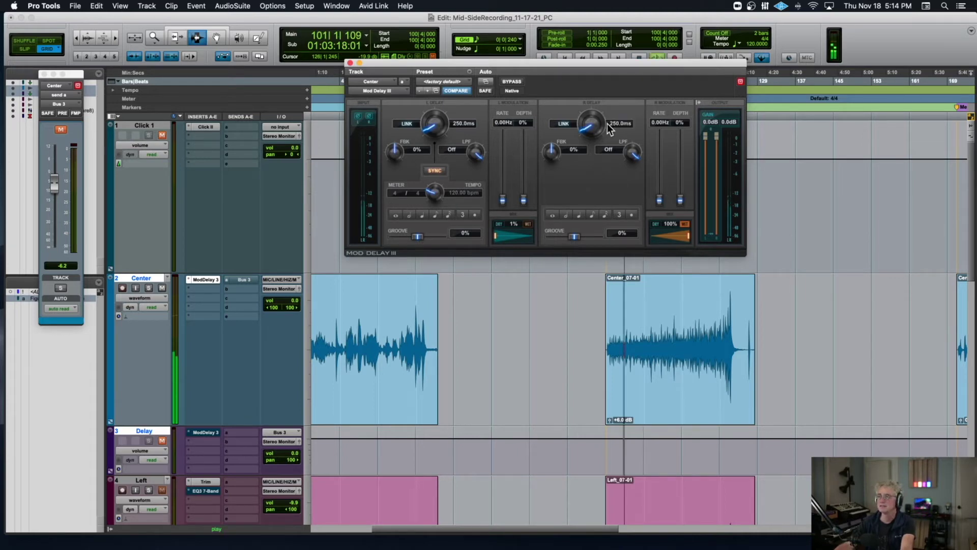
{"action": "left_click", "coordinate": [614, 124]}
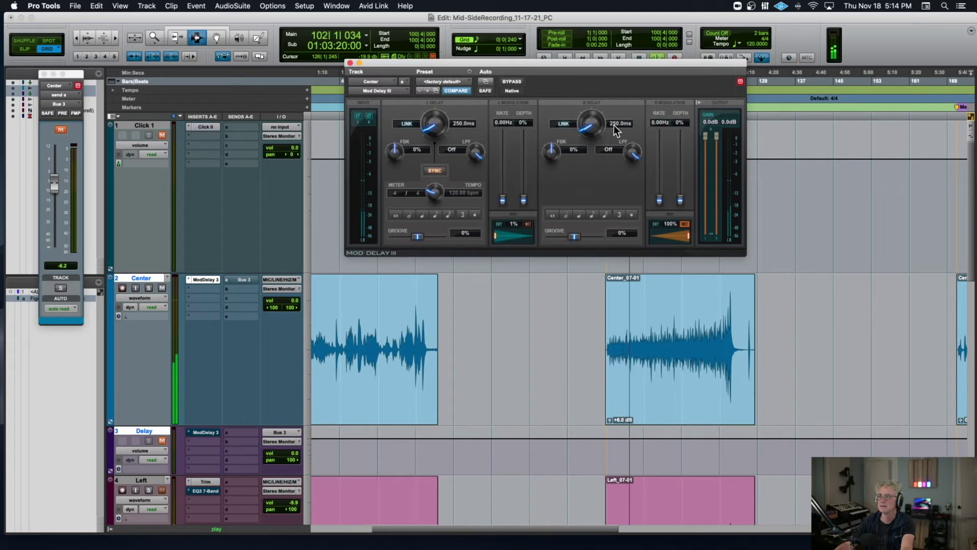
{"action": "key", "text": "space"}
{"action": "key", "text": "space"}
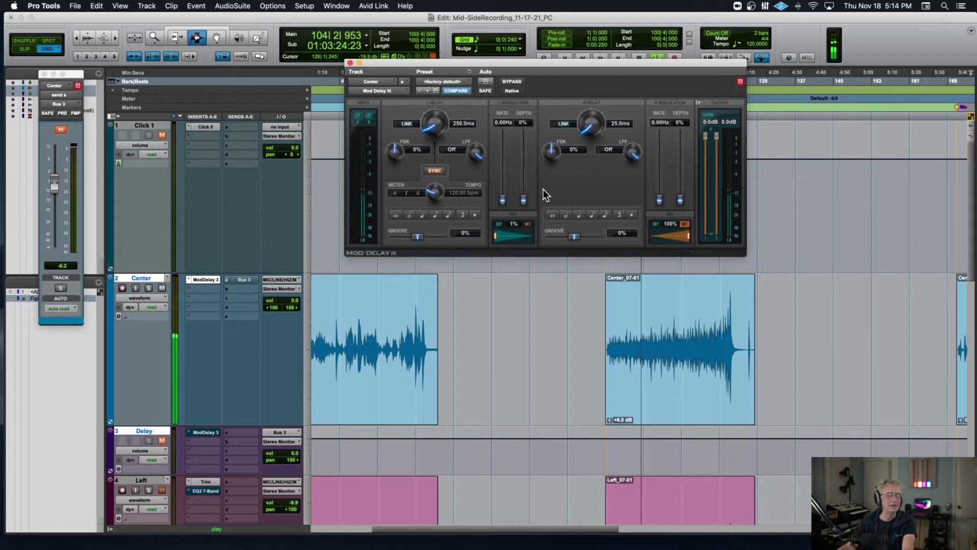
Step: Audition the Center track with the 25 ms right delay, restarting playback from bar 100 to compare
{"action": "key", "text": "space"}
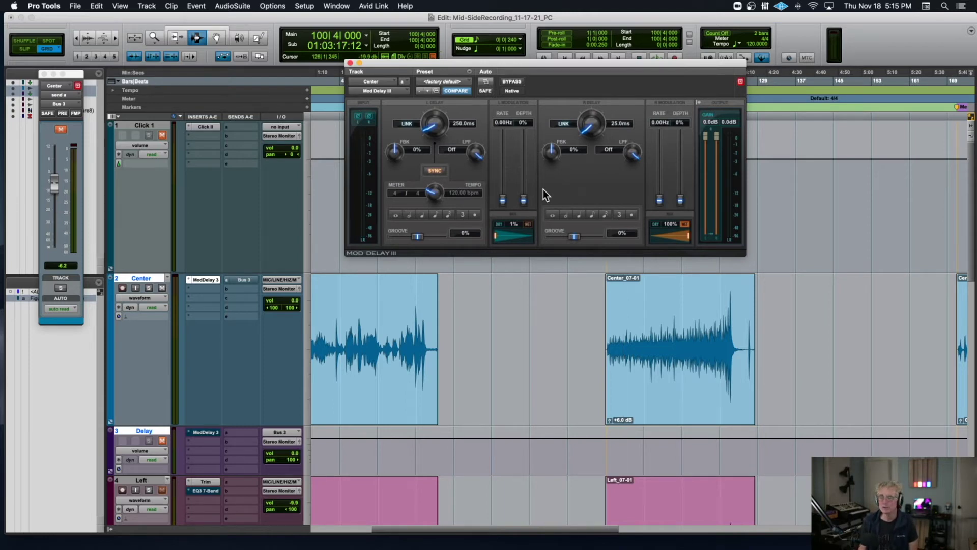
{"action": "key", "text": "space"}
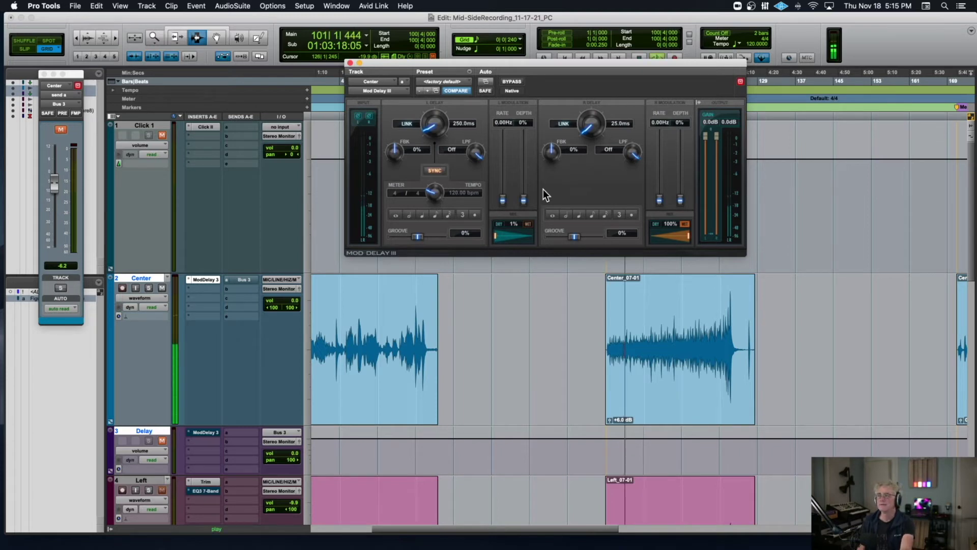
{"action": "key", "text": "space"}
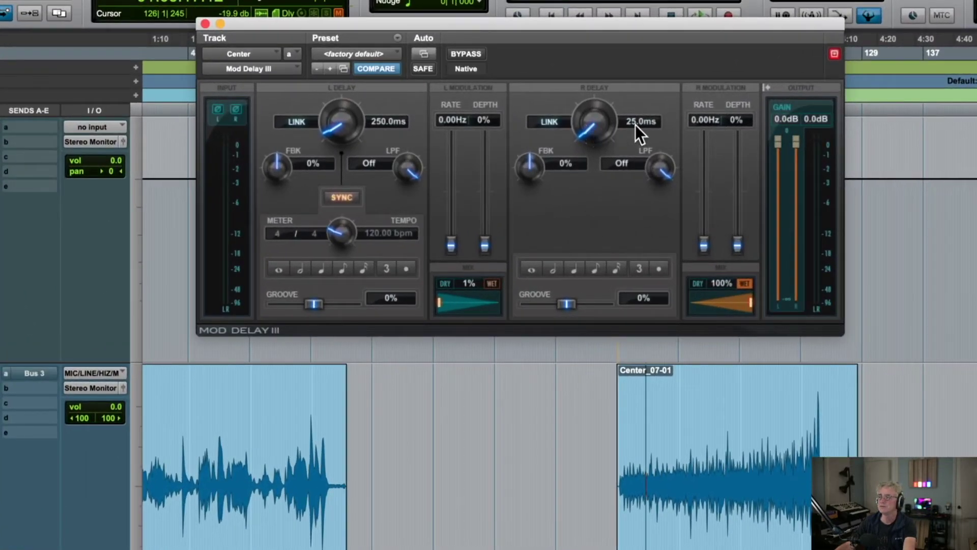
{"action": "key", "text": "space"}
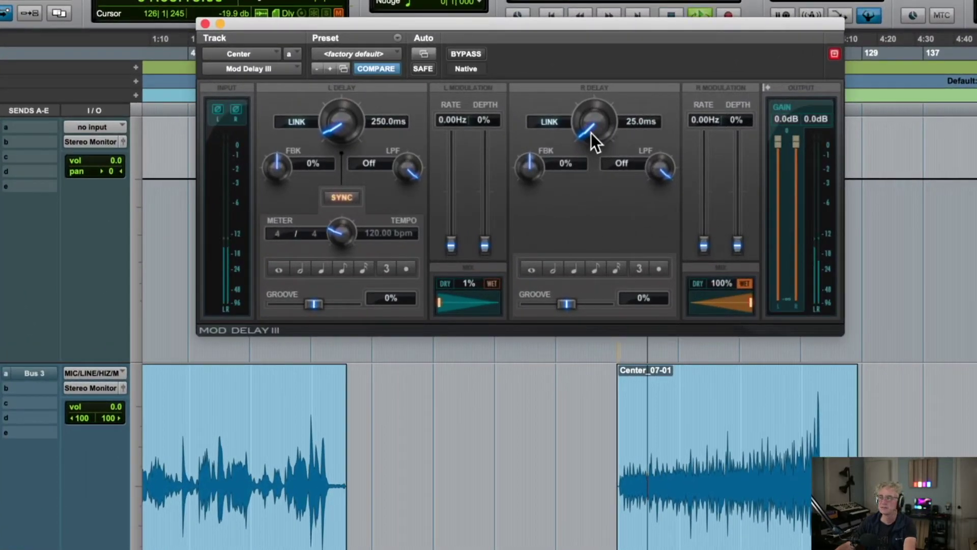
Step: Sweep Center's right delay time by ear during playback, set it to 50 ms and replay from bar 100
{"action": "left_click_drag", "start_coordinate": [583, 133], "coordinate": [581, 118]}
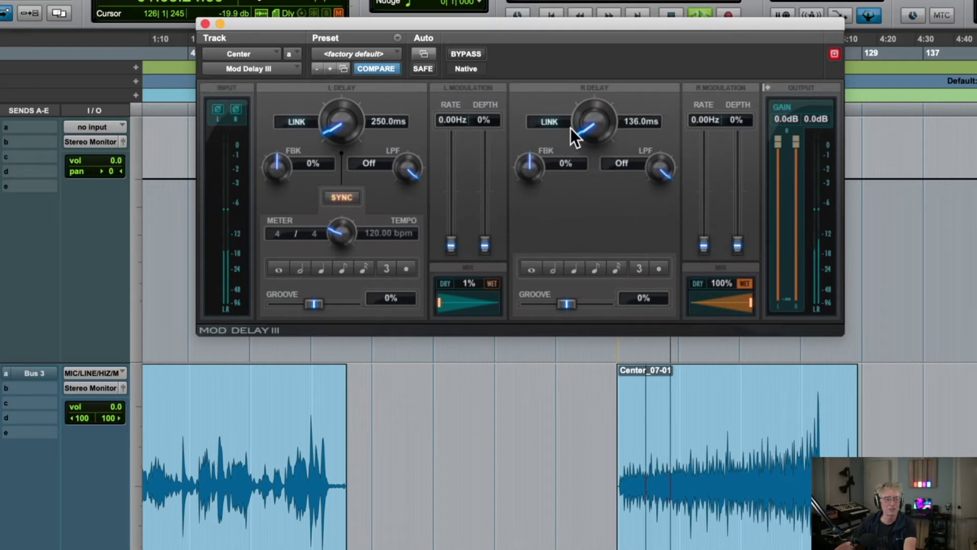
{"action": "left_click_drag", "start_coordinate": [579, 127], "coordinate": [579, 155]}
{"action": "left_click_drag", "start_coordinate": [584, 128], "coordinate": [584, 142]}
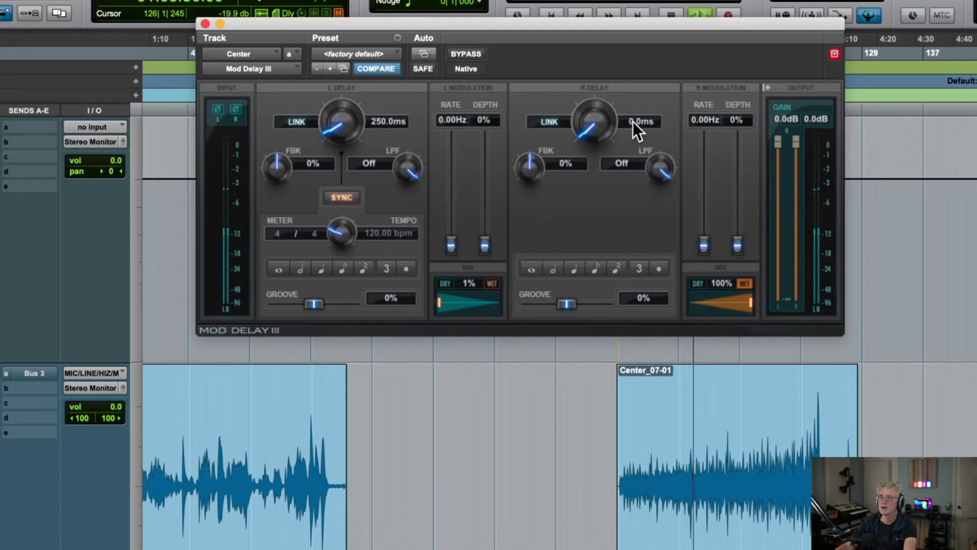
{"action": "mouse_move", "coordinate": [587, 132]}
{"action": "left_mouse_down"}
{"action": "mouse_move", "coordinate": [585, 124]}
{"action": "mouse_move", "coordinate": [590, 133]}
{"action": "mouse_move", "coordinate": [581, 131]}
{"action": "left_mouse_up"}
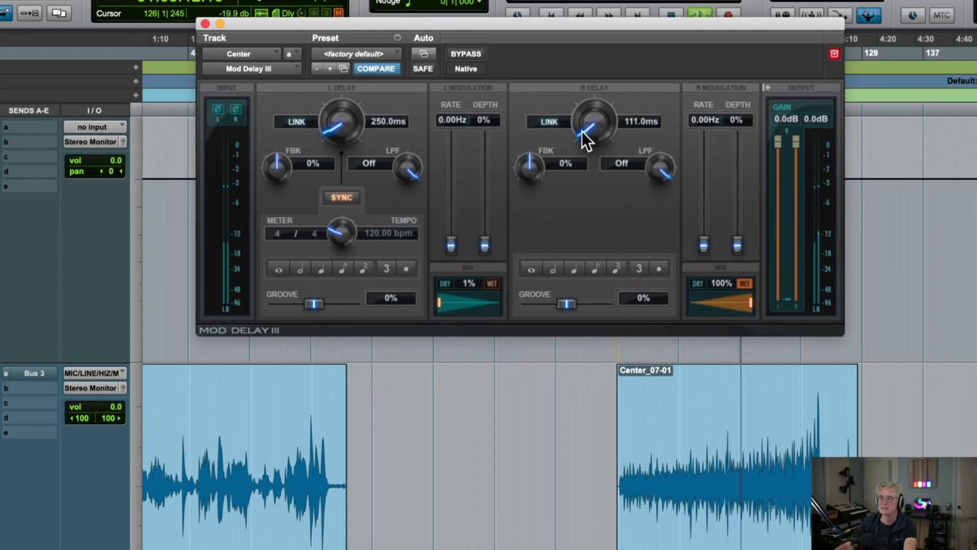
{"action": "left_click", "coordinate": [630, 124]}
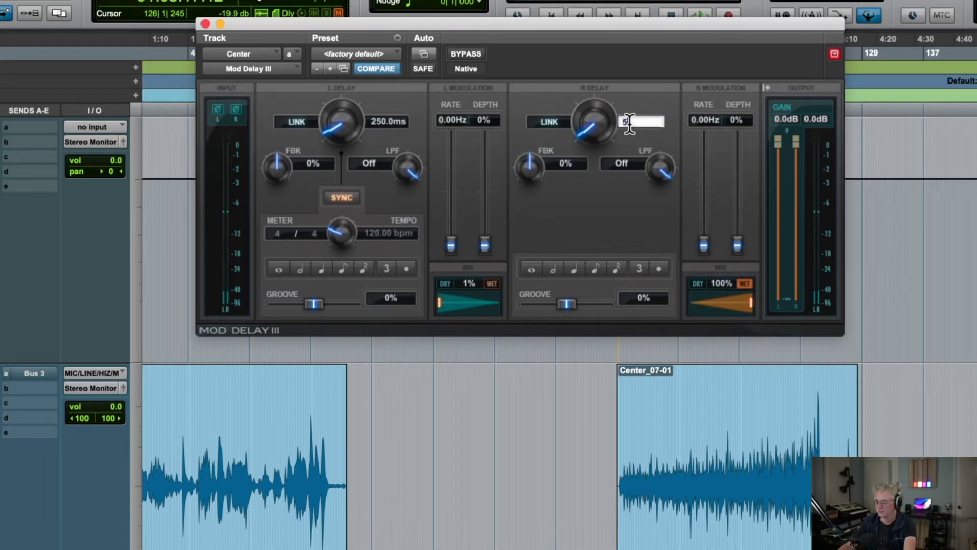
{"action": "key", "text": "space"}
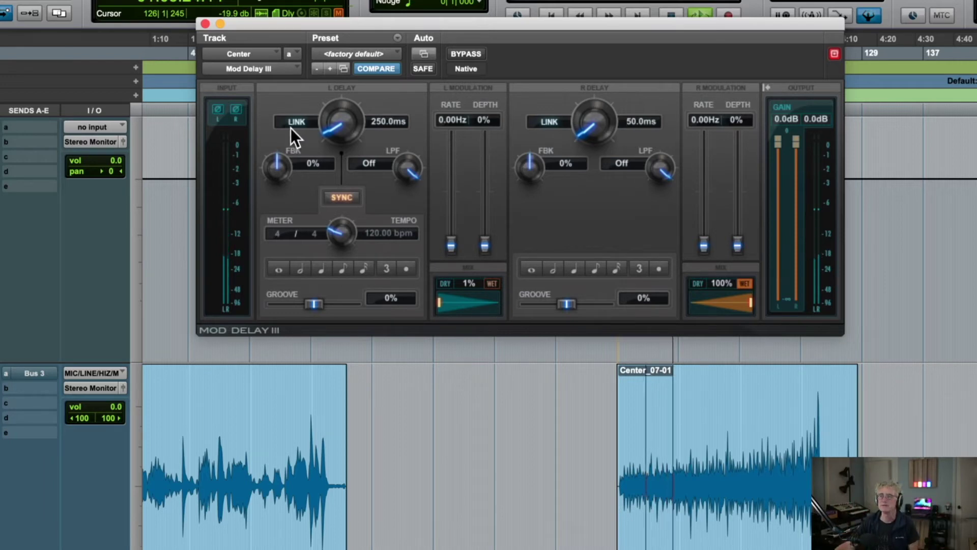
Step: Toggle Mod Delay III's phase inversion on and off during playback, first for the right input and after it the left
{"action": "left_click", "coordinate": [238, 111]}
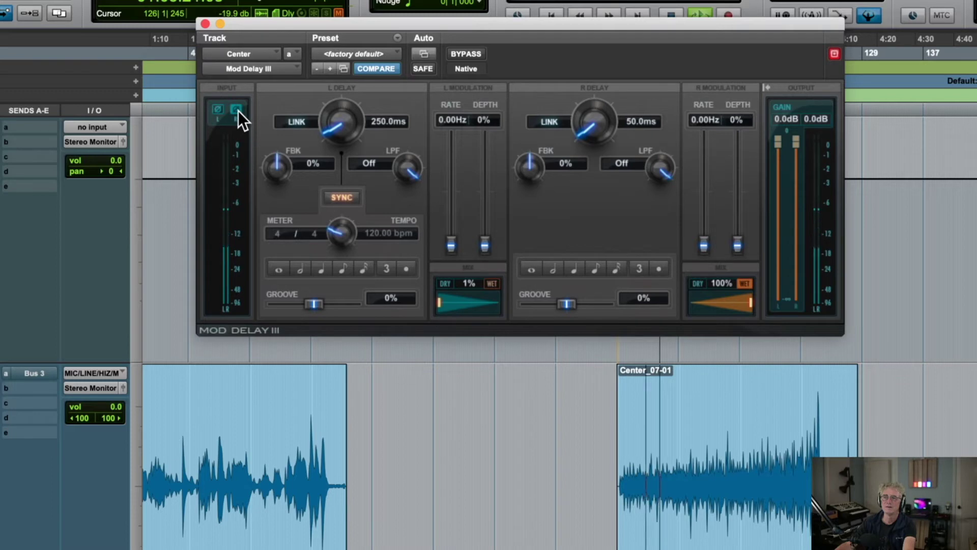
{"action": "left_click", "coordinate": [238, 111]}
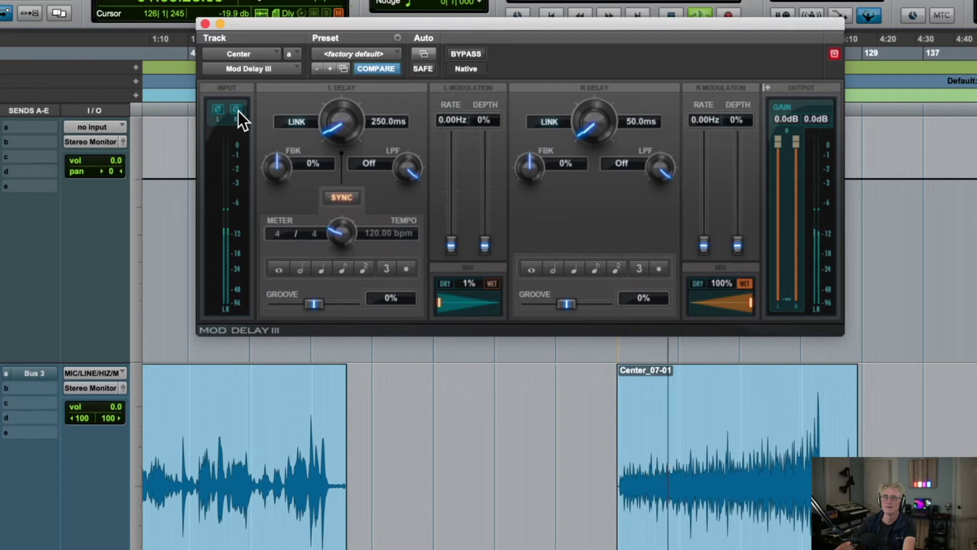
{"action": "left_click", "coordinate": [222, 110]}
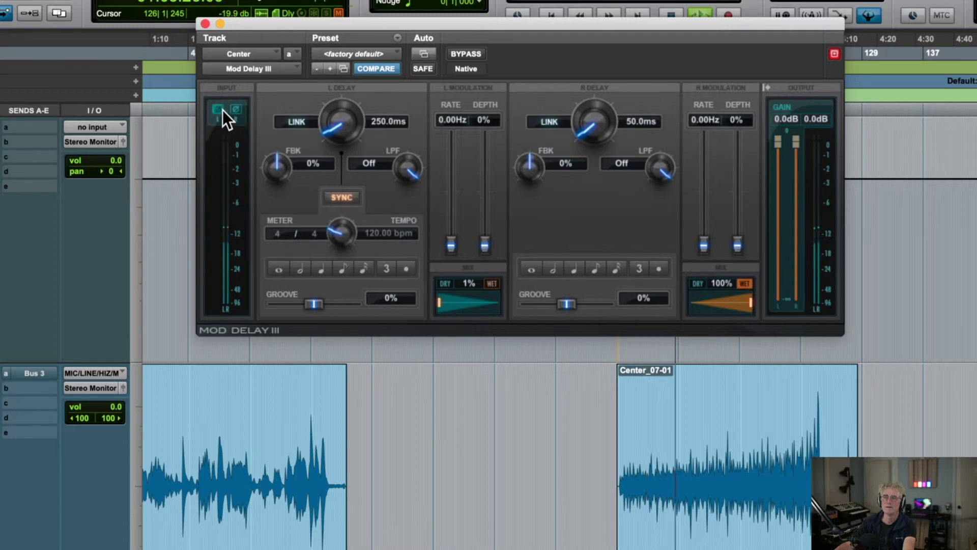
{"action": "left_click", "coordinate": [222, 110]}
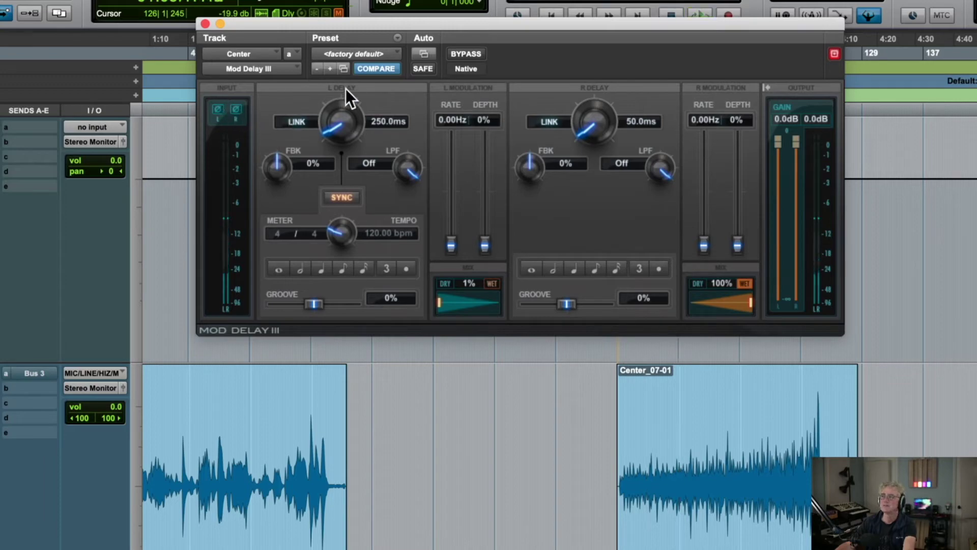
Step: Close the Mod Delay III window and remove both that insert and the Bus 3 send from the Center track
{"action": "left_click", "coordinate": [204, 24]}
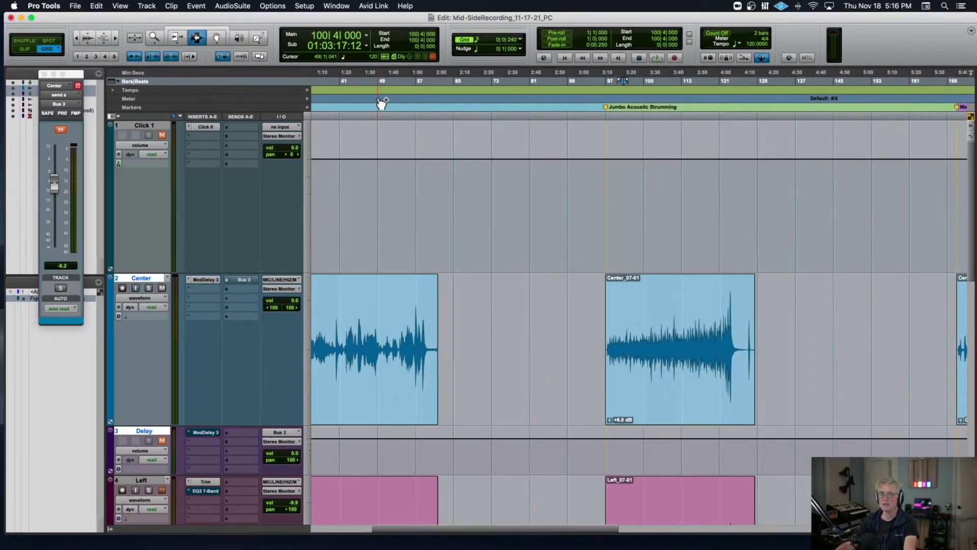
{"action": "scroll", "coordinate": [272, 166], "scroll_direction": "right", "scroll_amount": 1}
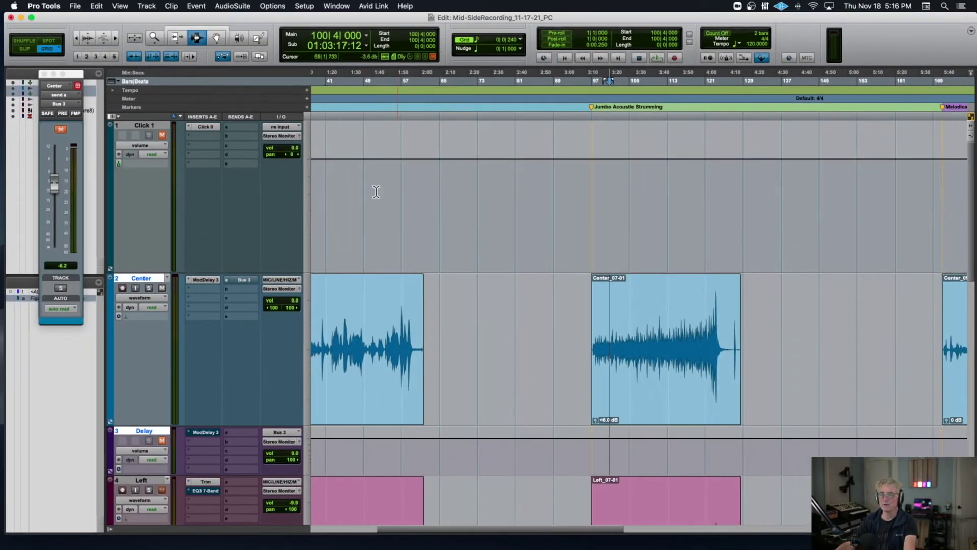
{"action": "left_click", "coordinate": [191, 279]}
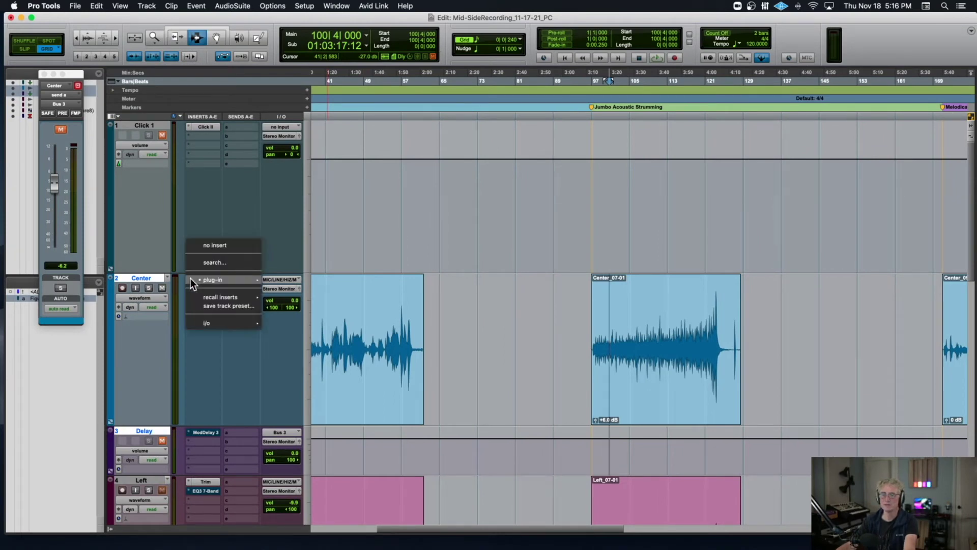
{"action": "left_click", "coordinate": [211, 247]}
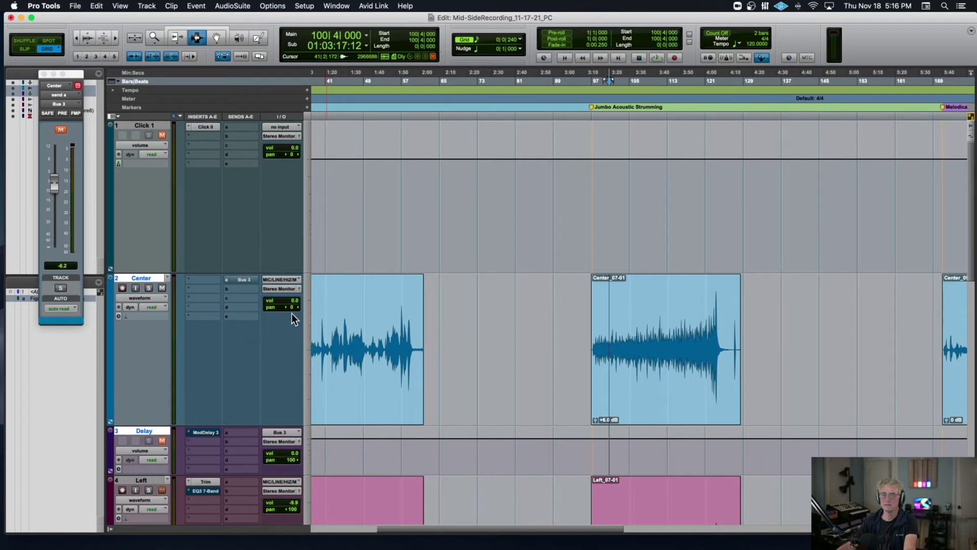
{"action": "left_click", "coordinate": [226, 279]}
{"action": "left_click", "coordinate": [246, 247]}
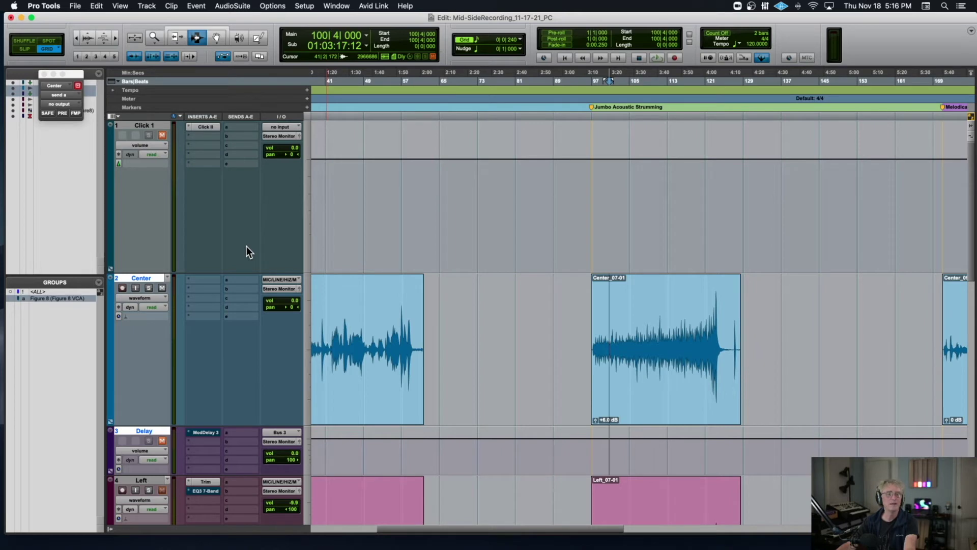
Step: Audition the dry Center track briefly from 97|2|720, near the start of the Jumbo Acoustic Strumming clip
{"action": "key", "text": "super+]"}
{"action": "key", "text": "super+]"}
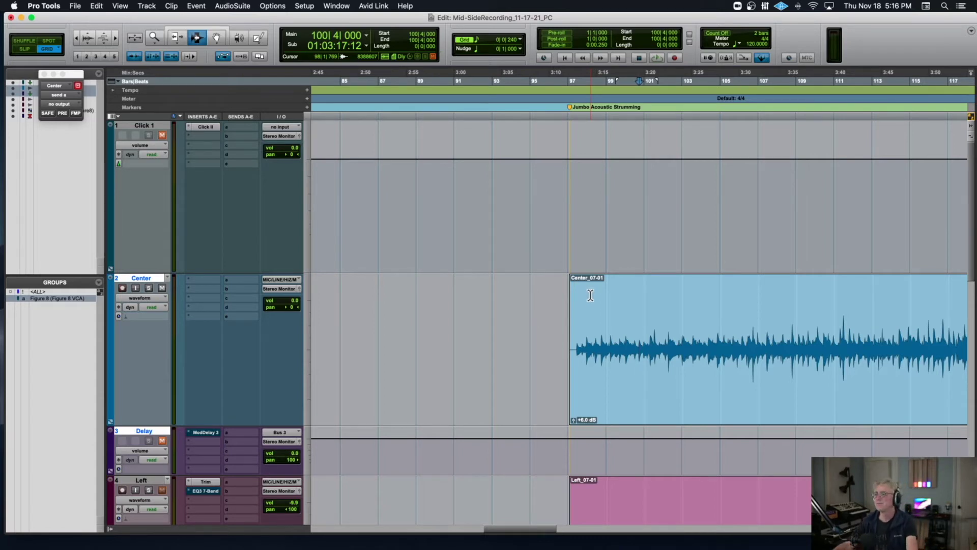
{"action": "left_click", "coordinate": [577, 303]}
{"action": "key", "text": "space"}
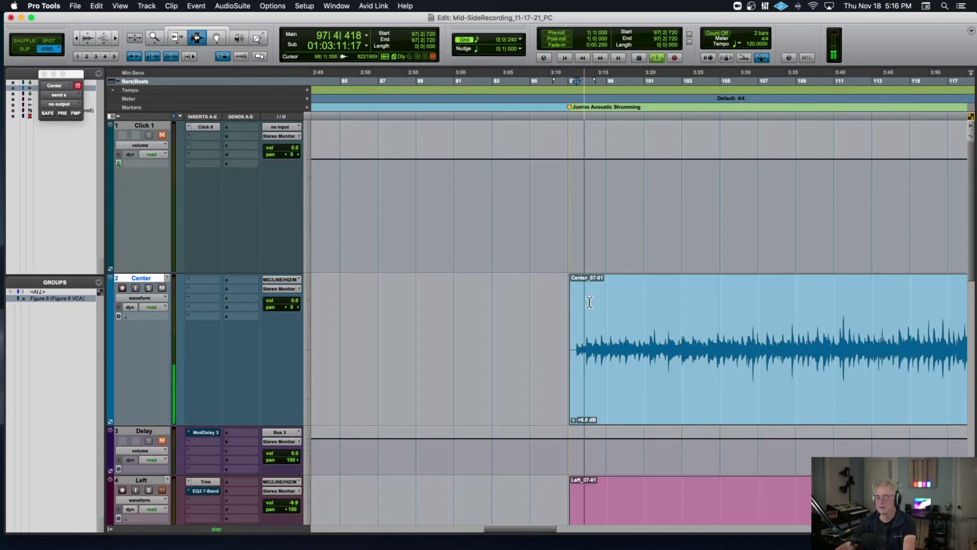
{"action": "key", "text": "r"}
{"action": "key", "text": "space"}
Step: Play the Melodica section from its start, reset the Figure 8 VCA volume to 0.0 and restart playback
{"action": "scroll", "coordinate": [597, 301], "scroll_direction": "right", "scroll_amount": 15}
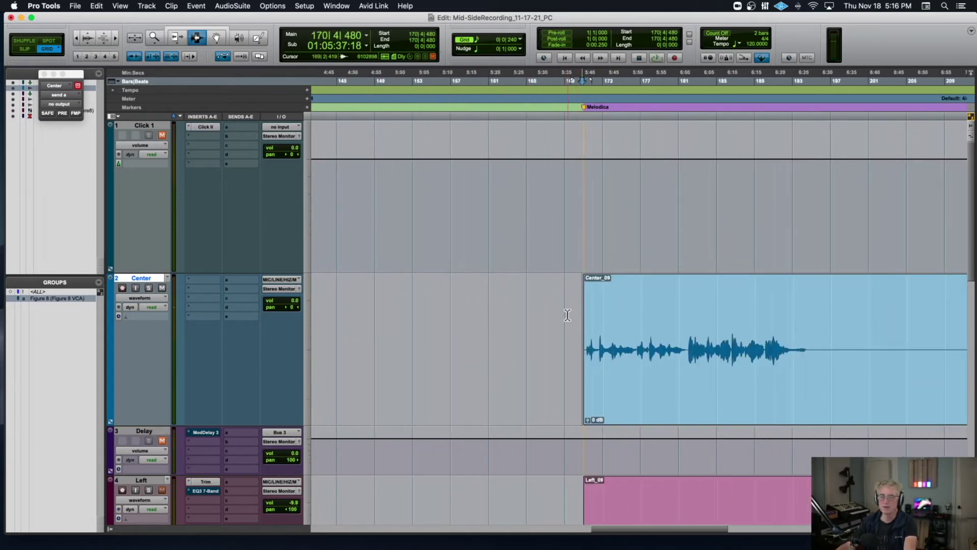
{"action": "key", "text": "space"}
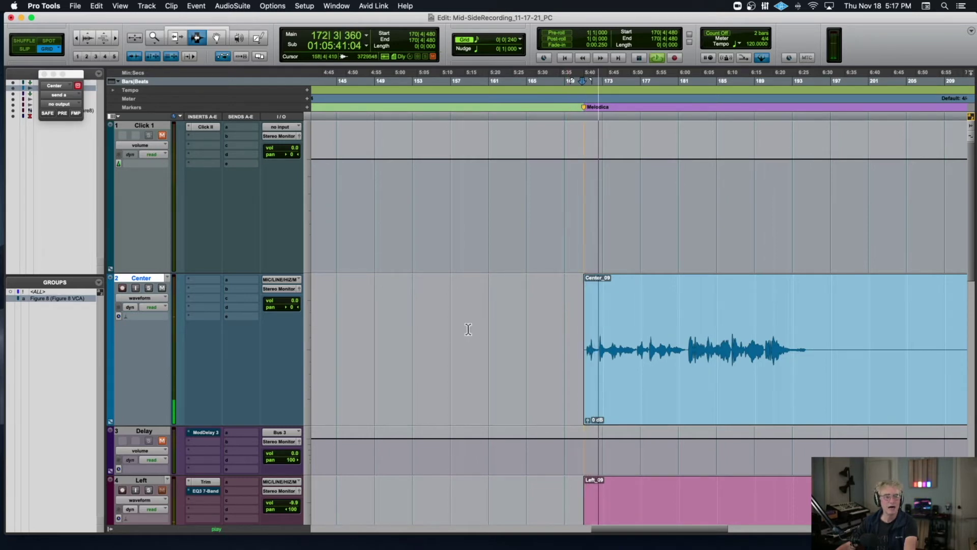
{"action": "scroll", "coordinate": [472, 328], "scroll_direction": "down", "scroll_amount": 6}
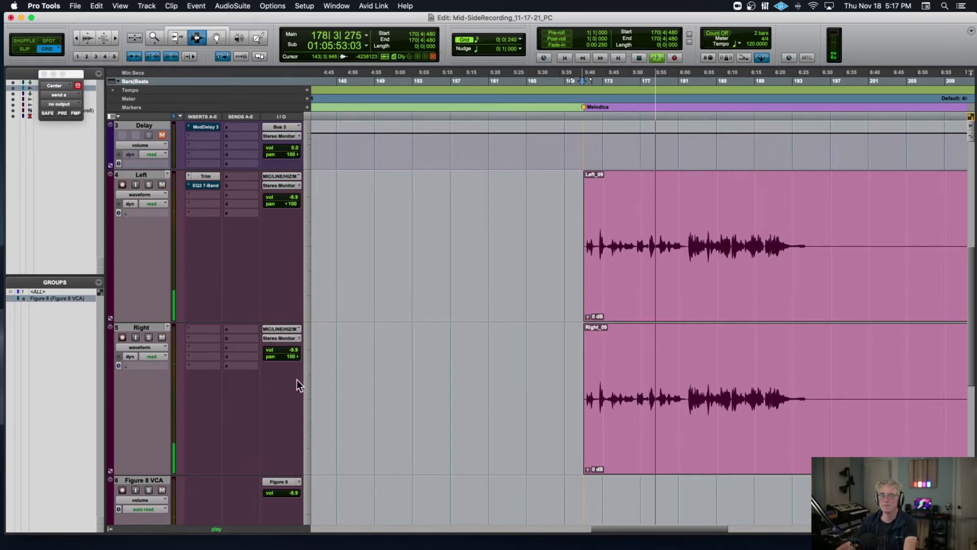
{"action": "left_click", "coordinate": [285, 493], "text": "alt"}
{"action": "key", "text": "space"}
{"action": "key", "text": "space"}
Step: Hide the Delay track and make it inactive, and mute the Center track
{"action": "scroll", "coordinate": [220, 335], "scroll_direction": "up", "scroll_amount": 6}
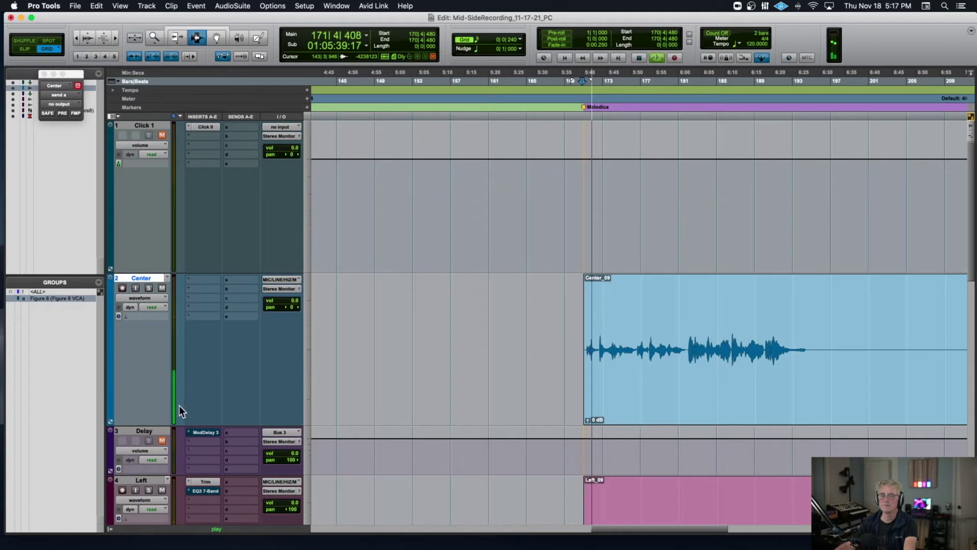
{"action": "right_click", "coordinate": [163, 430]}
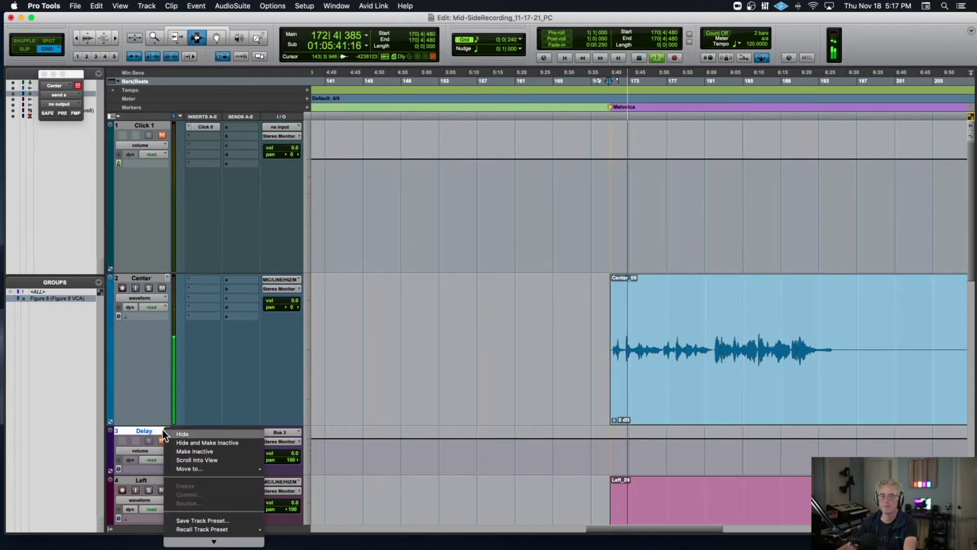
{"action": "left_click", "coordinate": [183, 441]}
{"action": "left_click", "coordinate": [163, 288]}
Step: Stop playback, open the Trim plug-in on the Left track and replay the Melodica section
{"action": "scroll", "coordinate": [294, 316], "scroll_direction": "down", "scroll_amount": 6}
{"action": "key", "text": "space"}
{"action": "scroll", "coordinate": [294, 316], "scroll_direction": "up", "scroll_amount": 6}
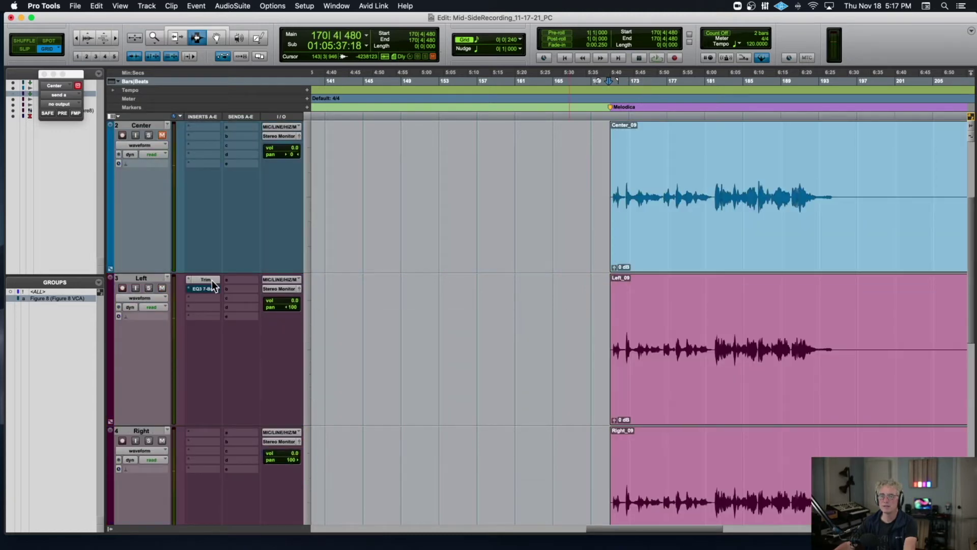
{"action": "left_click", "coordinate": [204, 279]}
{"action": "key", "text": "space"}
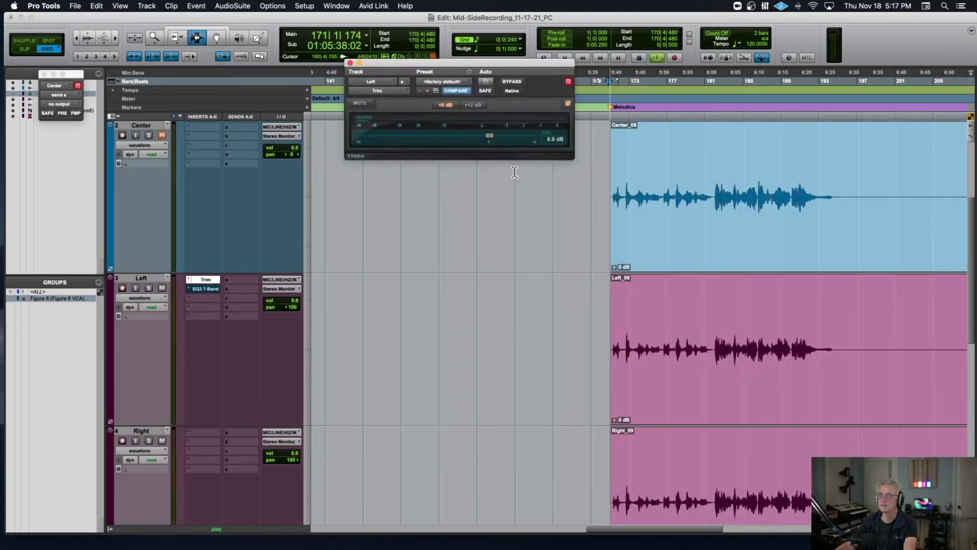
Step: Check the bx_solo plug-in on Master 1 while replaying the Melodica section, and close its window
{"action": "scroll", "coordinate": [395, 291], "scroll_direction": "down", "scroll_amount": 6}
{"action": "key", "text": "space"}
{"action": "left_click", "coordinate": [209, 355]}
{"action": "key", "text": "space"}
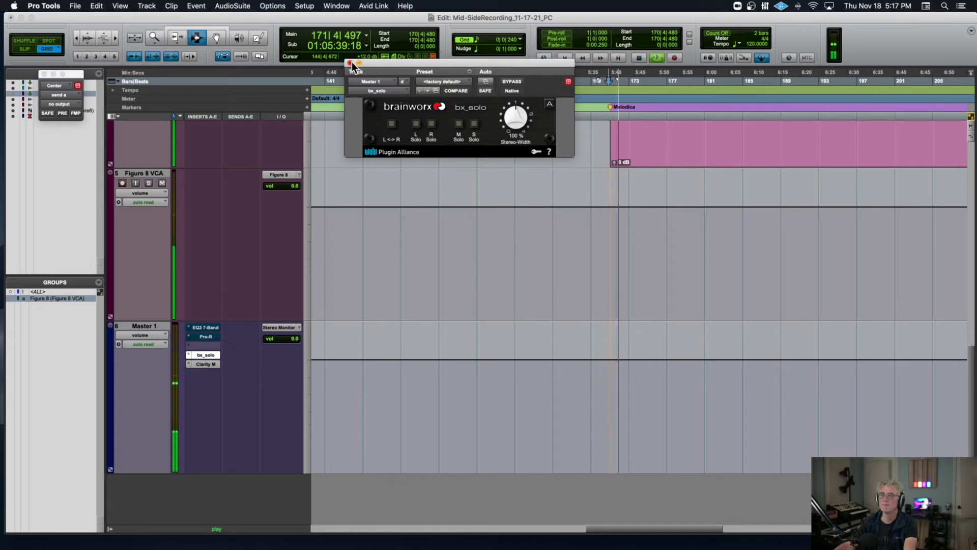
{"action": "left_click", "coordinate": [351, 63]}
{"action": "scroll", "coordinate": [201, 222], "scroll_direction": "up", "scroll_amount": 6}
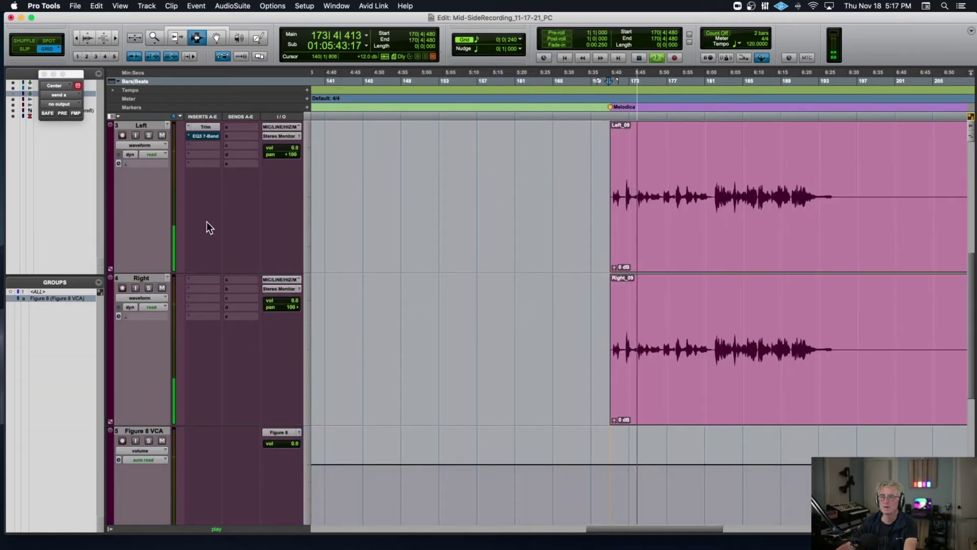
Step: Replay the Left and Right tracks from the Melodica start, unmute the Center track while playing and stop playback
{"action": "key", "text": "space"}
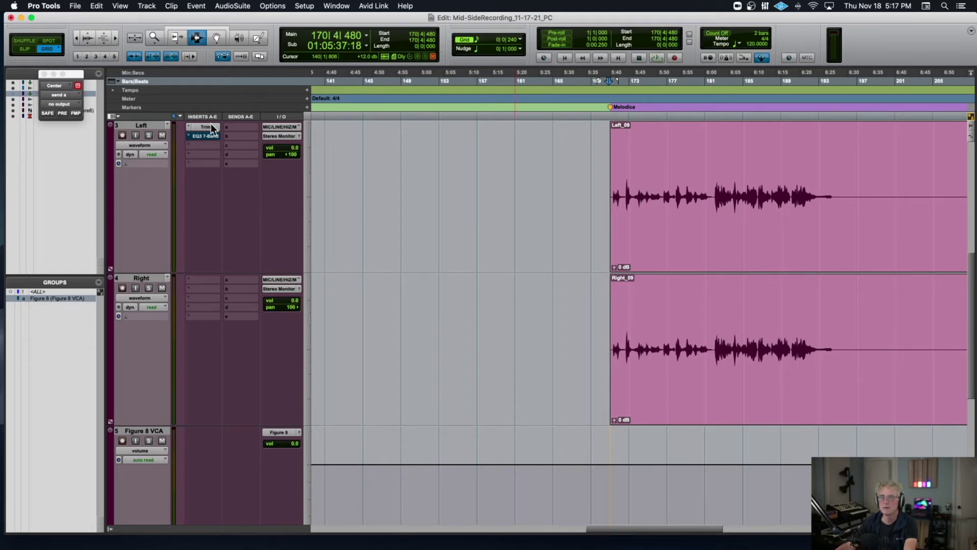
{"action": "key", "text": "space"}
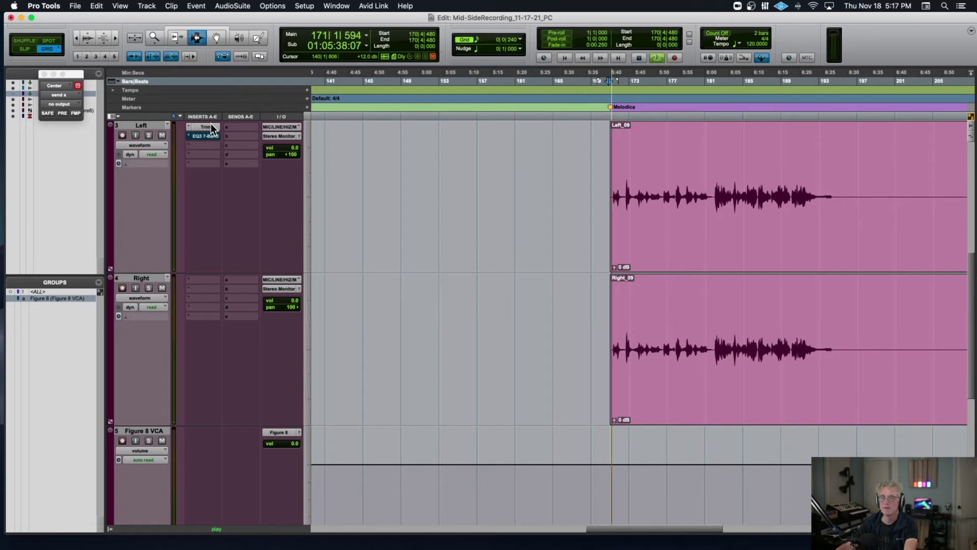
{"action": "left_click", "coordinate": [163, 134]}
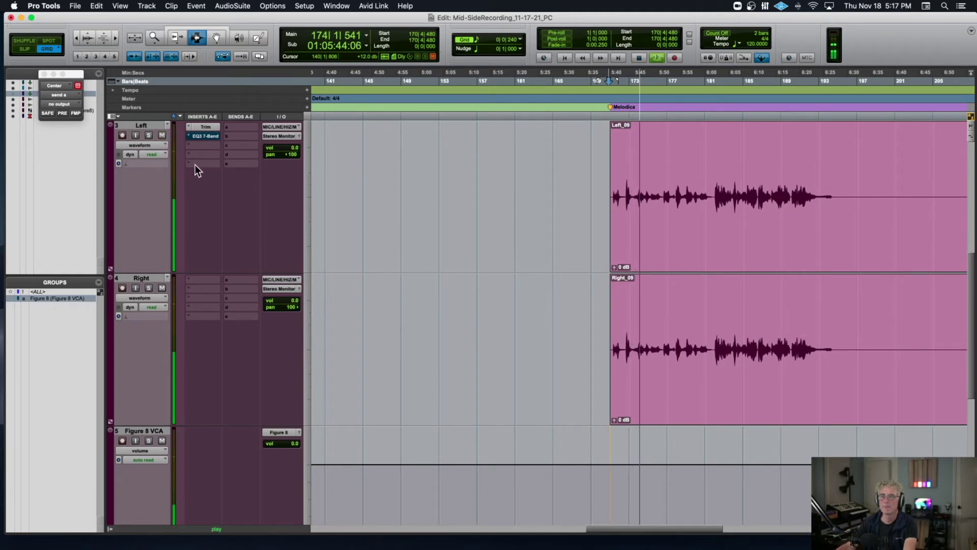
{"action": "scroll", "coordinate": [195, 165], "scroll_direction": "up", "scroll_amount": 3}
{"action": "left_click", "coordinate": [162, 135]}
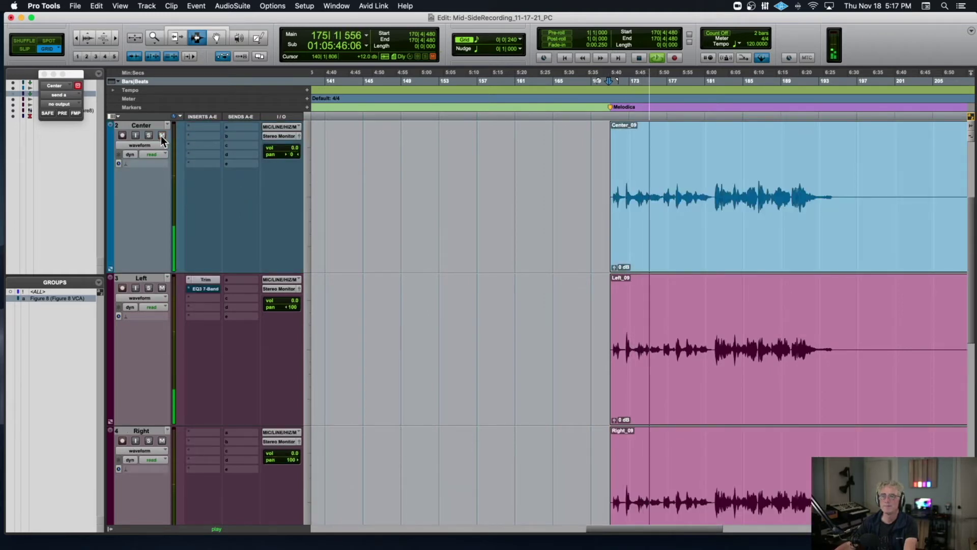
{"action": "key", "text": "space"}
Step: Stop playback, place the edit cursor on the Center clip near the Melodica start, and replay from there
{"action": "left_click", "coordinate": [613, 229]}
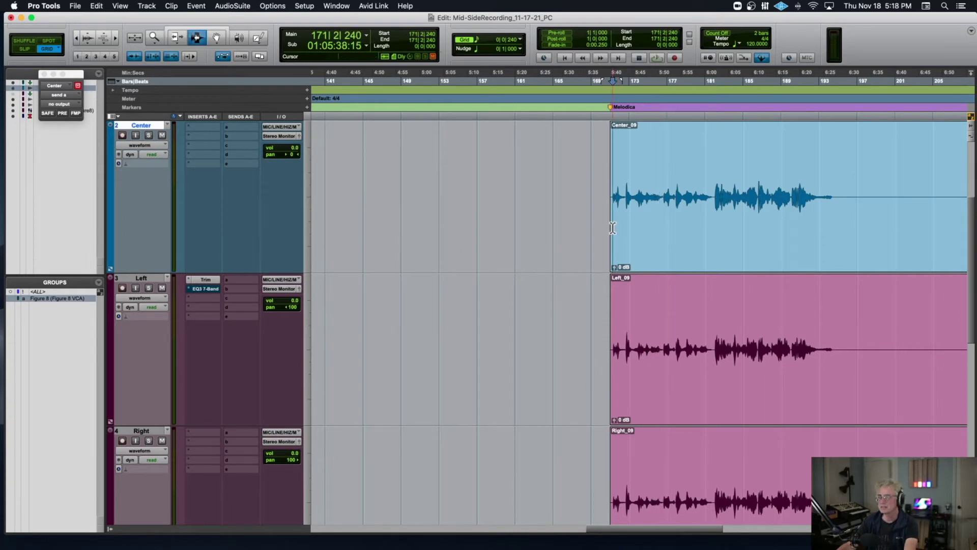
{"action": "key", "text": "super+bracketright"}
{"action": "key", "text": "super+bracketright"}
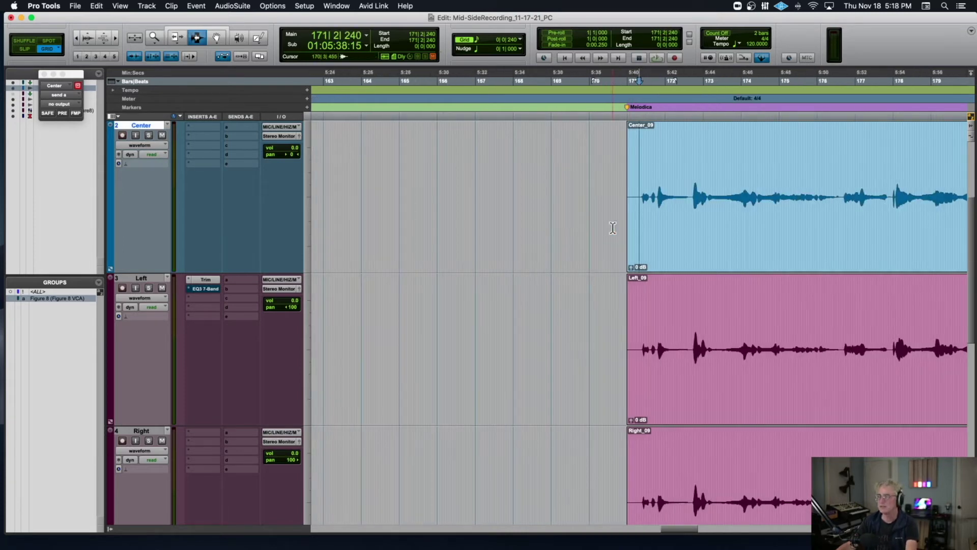
{"action": "left_click", "coordinate": [641, 220]}
{"action": "key", "text": "space"}
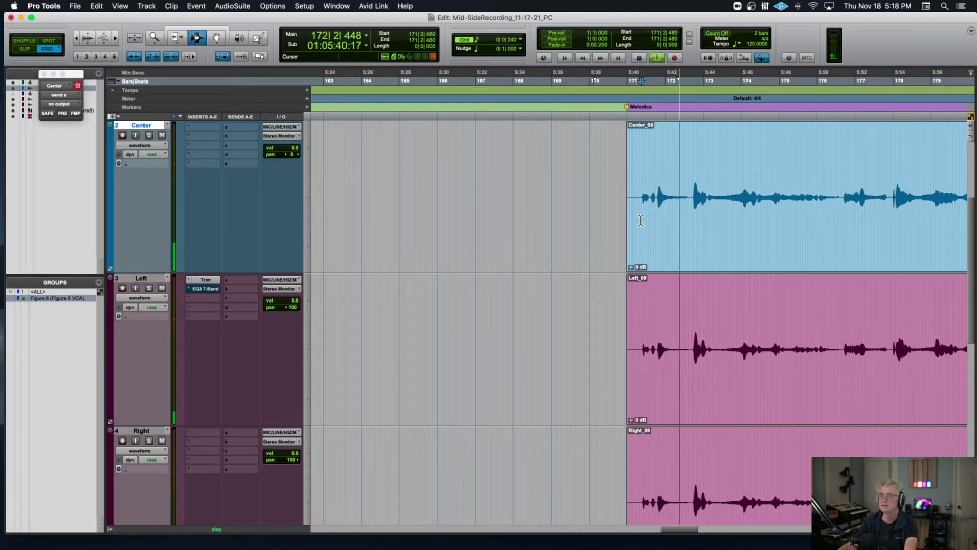
Step: Audition the bx_solo plug-in's M Solo and S Solo on Master 1 during playback, and close its window
{"action": "scroll", "coordinate": [393, 233], "scroll_direction": "down", "scroll_amount": 5}
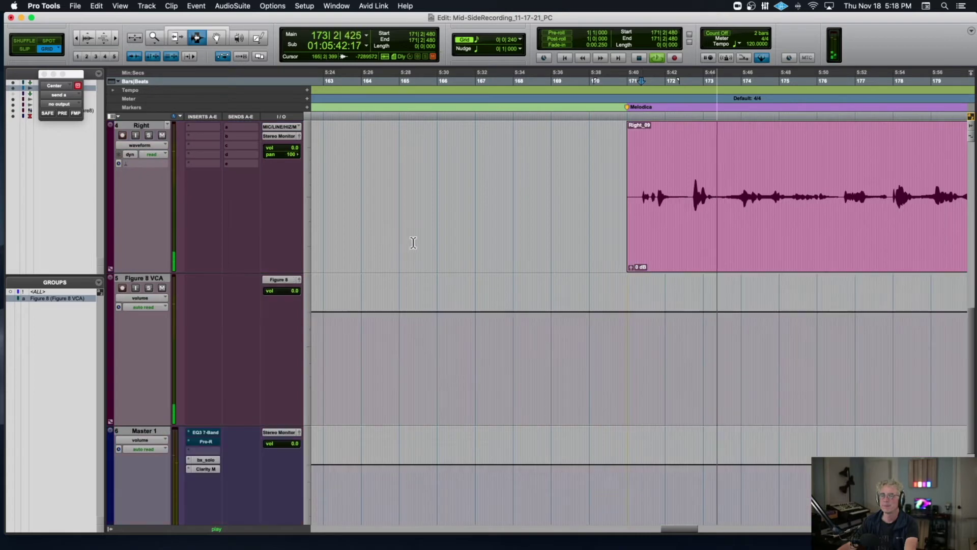
{"action": "left_click", "coordinate": [206, 461]}
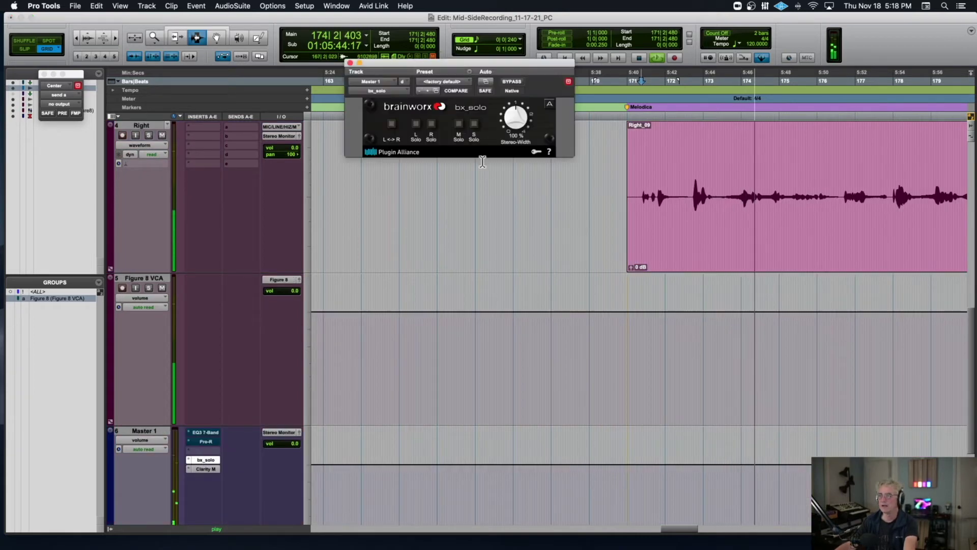
{"action": "left_click", "coordinate": [460, 124]}
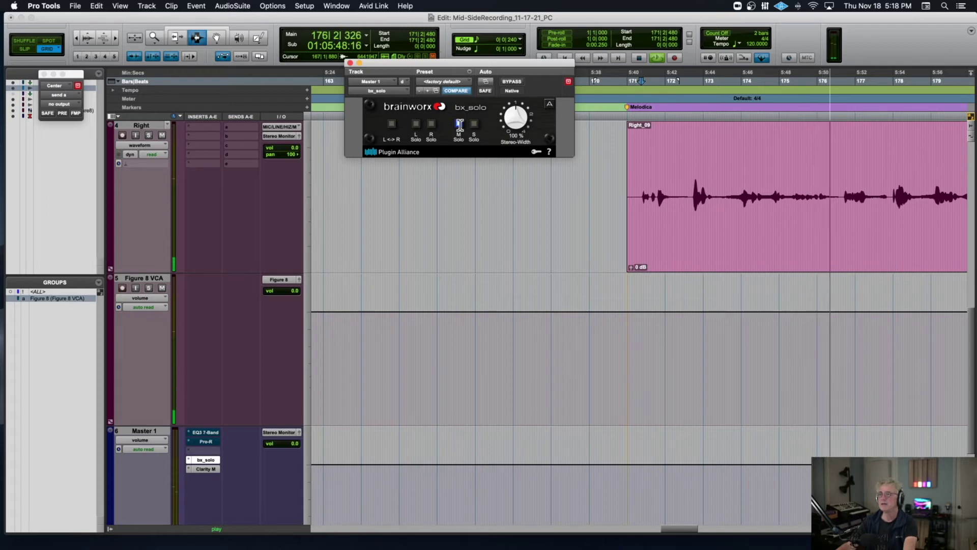
{"action": "left_click", "coordinate": [460, 125]}
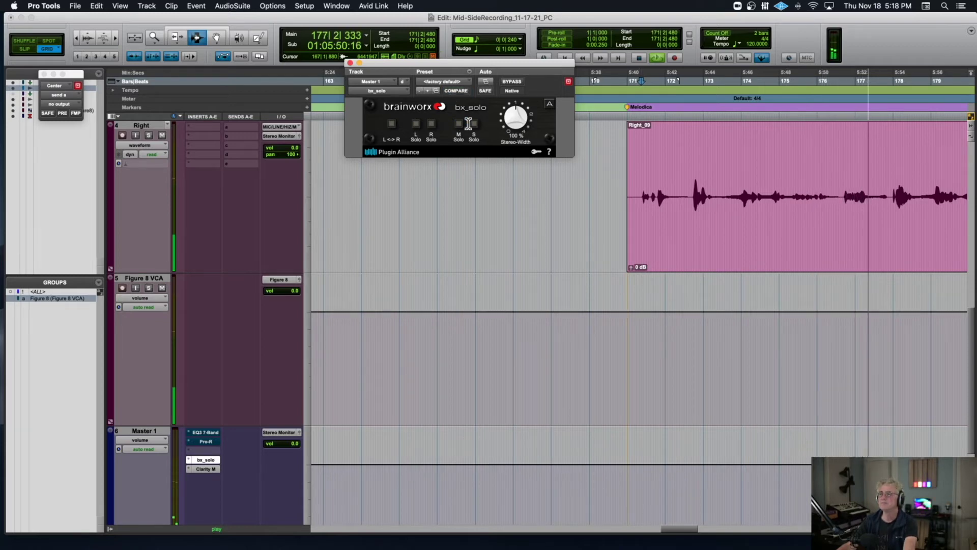
{"action": "left_click", "coordinate": [474, 124]}
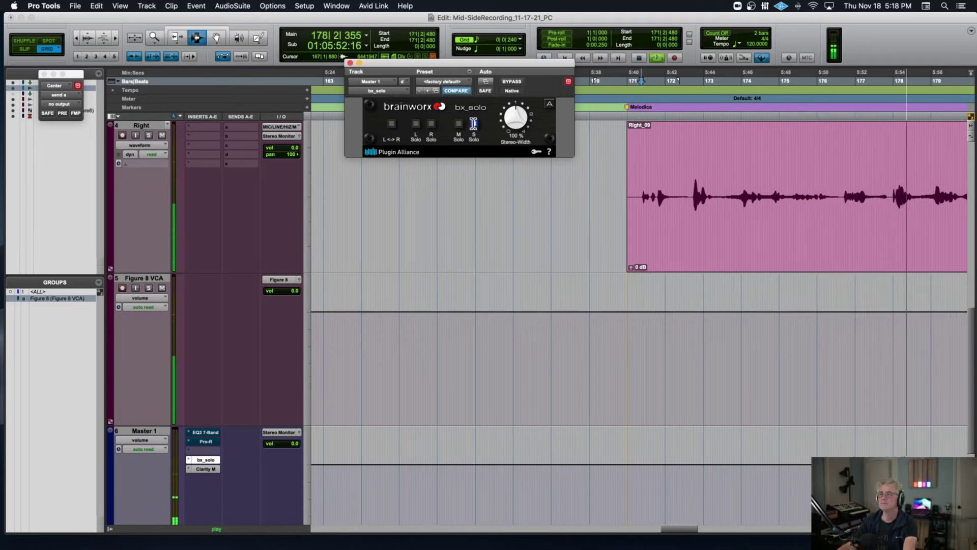
{"action": "left_click", "coordinate": [474, 124]}
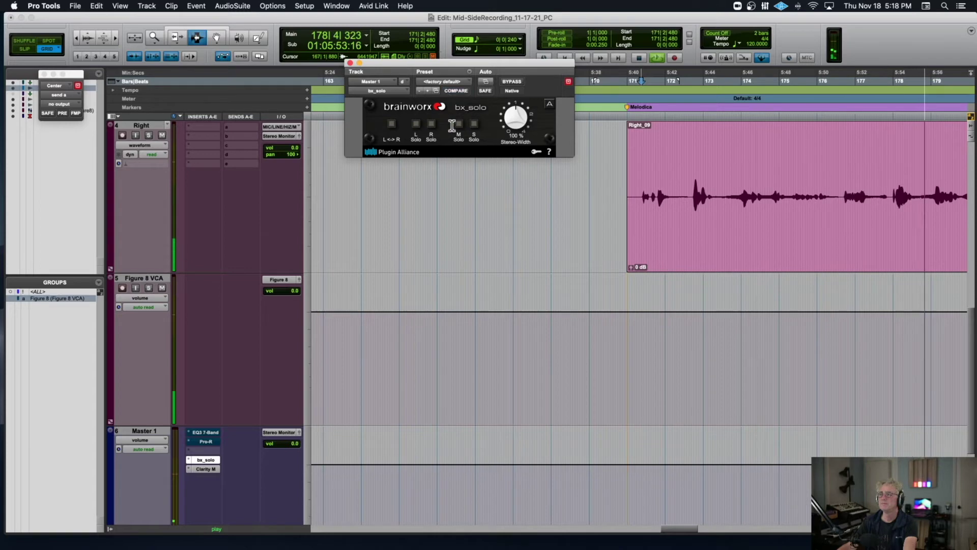
{"action": "left_click", "coordinate": [349, 63]}
Step: Compare the Melodica with the Pro-R reverb on Master 1 enabled and bypassed, and stop playback
{"action": "key", "text": "r"}
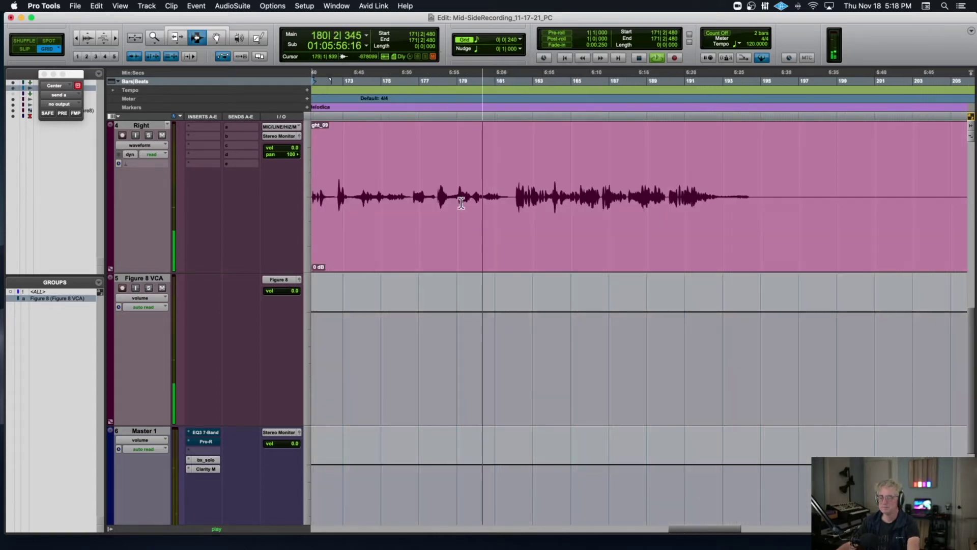
{"action": "left_click", "coordinate": [205, 442], "text": "super"}
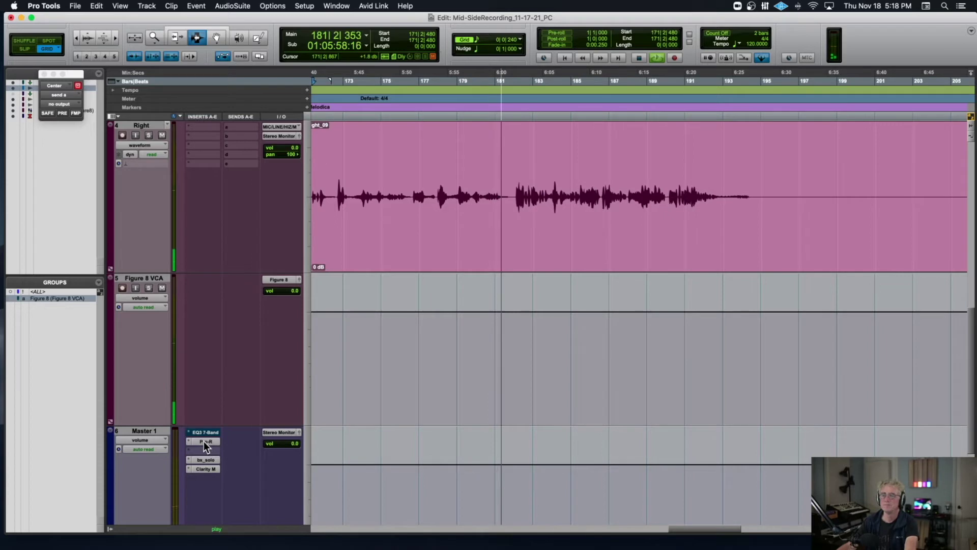
{"action": "left_click", "coordinate": [203, 442], "text": "super"}
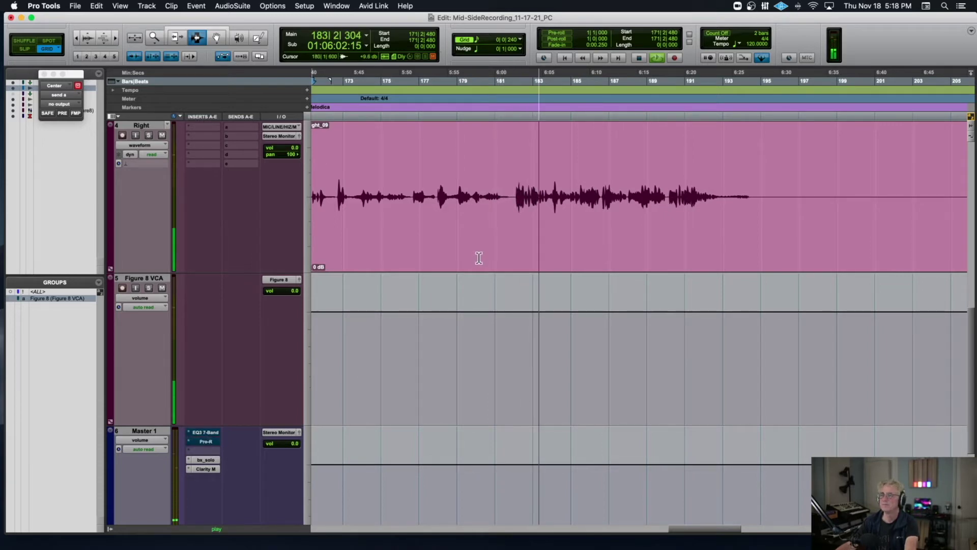
{"action": "scroll", "coordinate": [478, 258], "scroll_direction": "up", "scroll_amount": 3}
{"action": "key", "text": "r"}
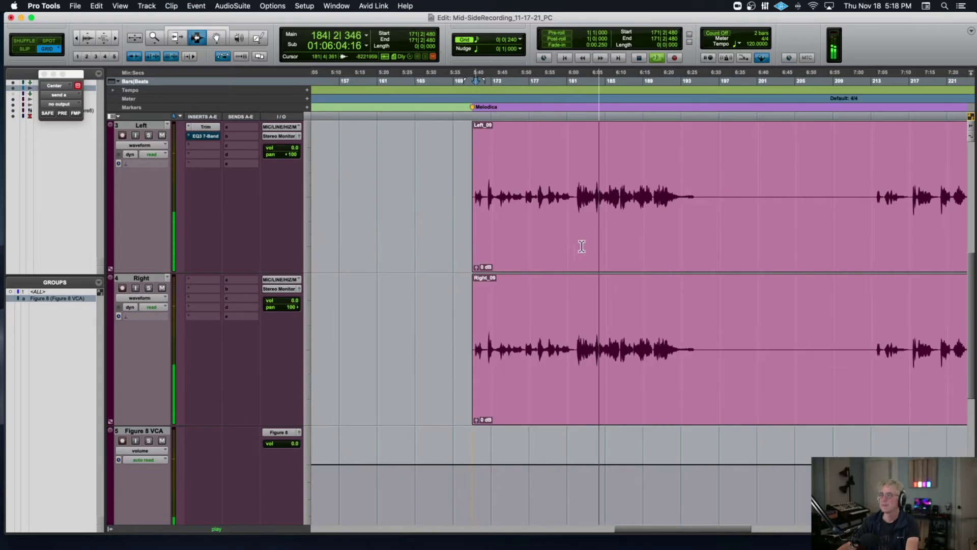
{"action": "key", "text": "space"}
Step: Play the second Melodica phrase from about bar 213 on the Center track
{"action": "scroll", "coordinate": [611, 231], "scroll_direction": "up", "scroll_amount": 5}
{"action": "scroll", "coordinate": [611, 231], "scroll_direction": "left", "scroll_amount": 3}
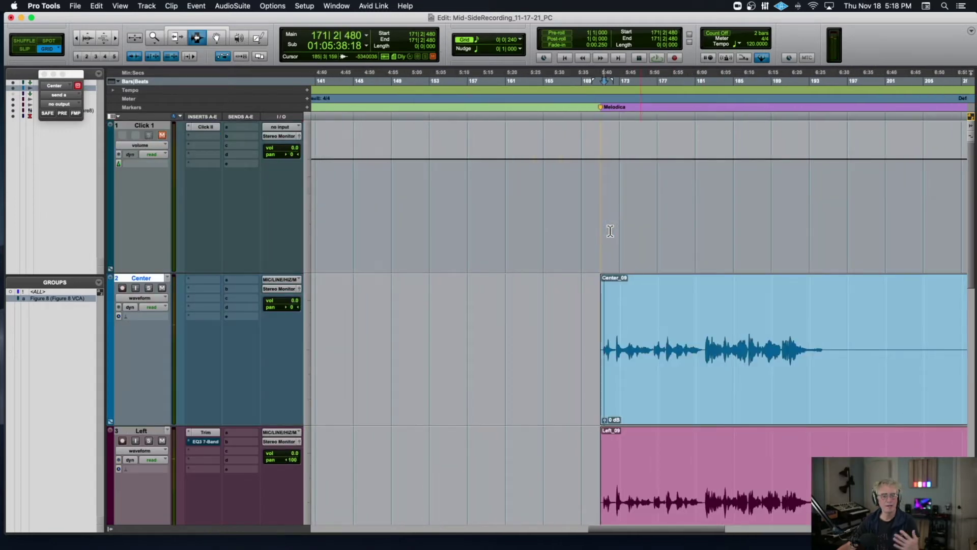
{"action": "scroll", "coordinate": [610, 231], "scroll_direction": "right", "scroll_amount": 2}
{"action": "scroll", "coordinate": [610, 231], "scroll_direction": "down", "scroll_amount": 3}
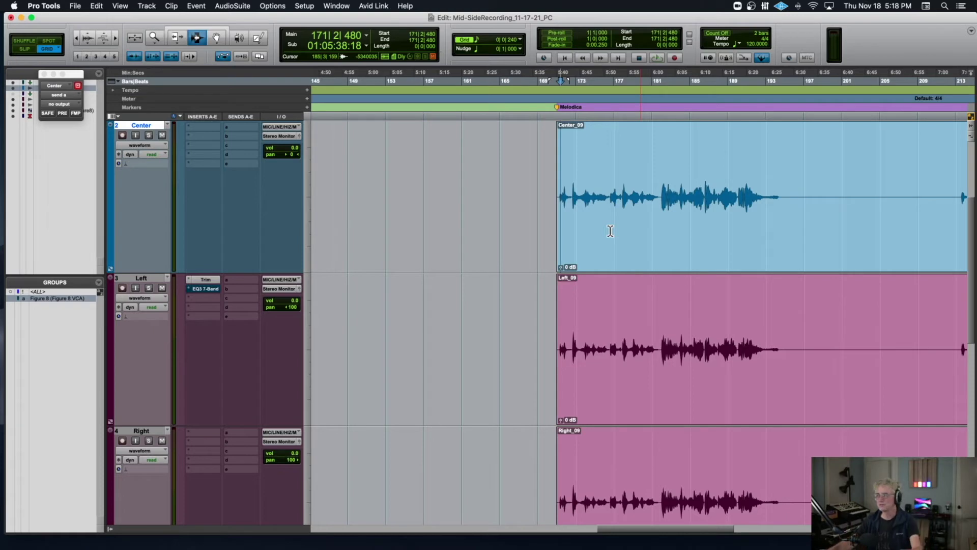
{"action": "scroll", "coordinate": [610, 231], "scroll_direction": "right", "scroll_amount": 3}
{"action": "scroll", "coordinate": [611, 231], "scroll_direction": "right", "scroll_amount": 10}
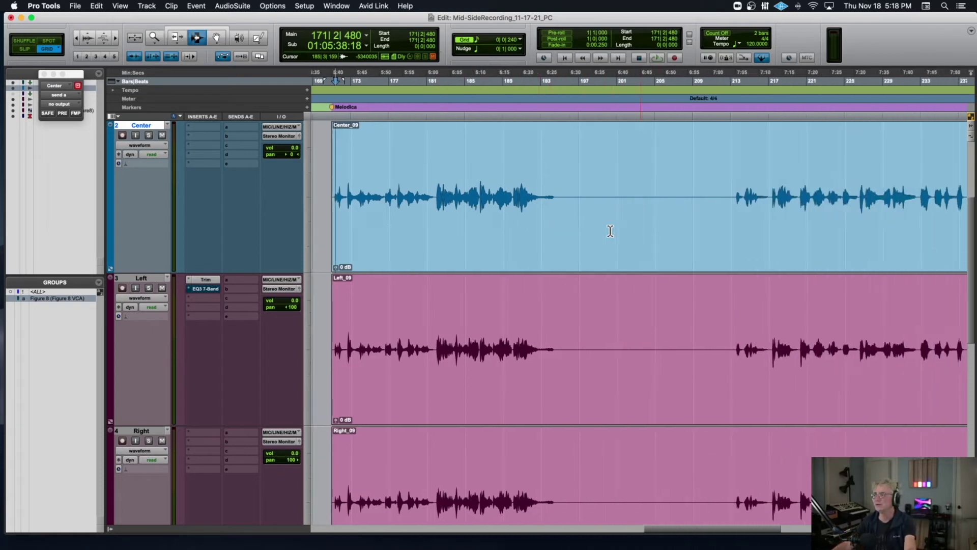
{"action": "left_click", "coordinate": [681, 220]}
{"action": "key", "text": "space"}
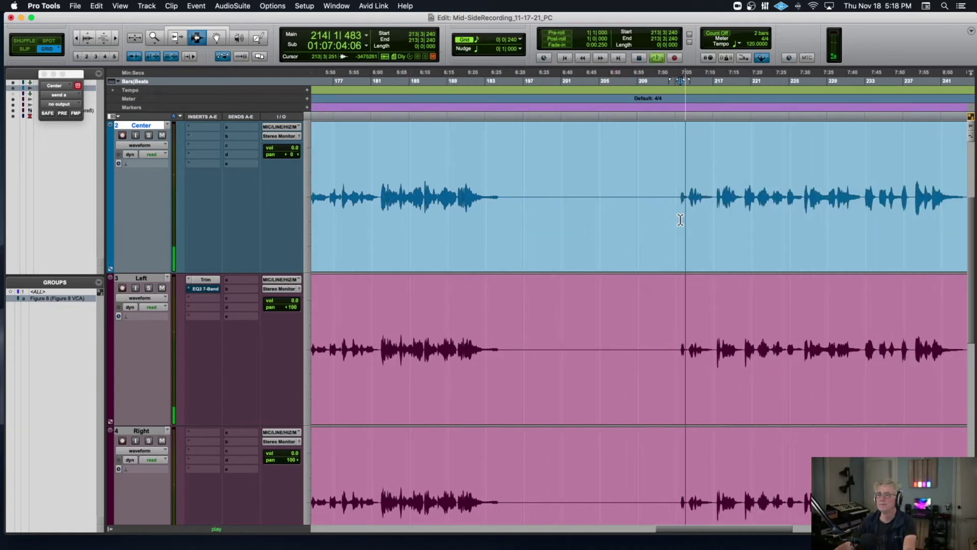
Step: Enable the Pro-R reverb on Master 1 while the second Melodica phrase plays
{"action": "scroll", "coordinate": [681, 219], "scroll_direction": "down", "scroll_amount": 3}
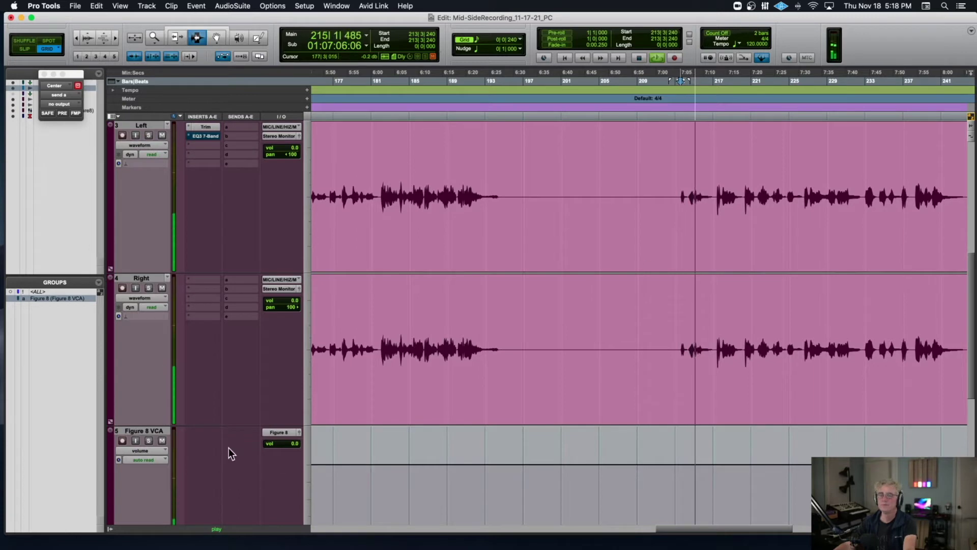
{"action": "scroll", "coordinate": [228, 448], "scroll_direction": "down", "scroll_amount": 3}
{"action": "left_click", "coordinate": [208, 441], "text": "super"}
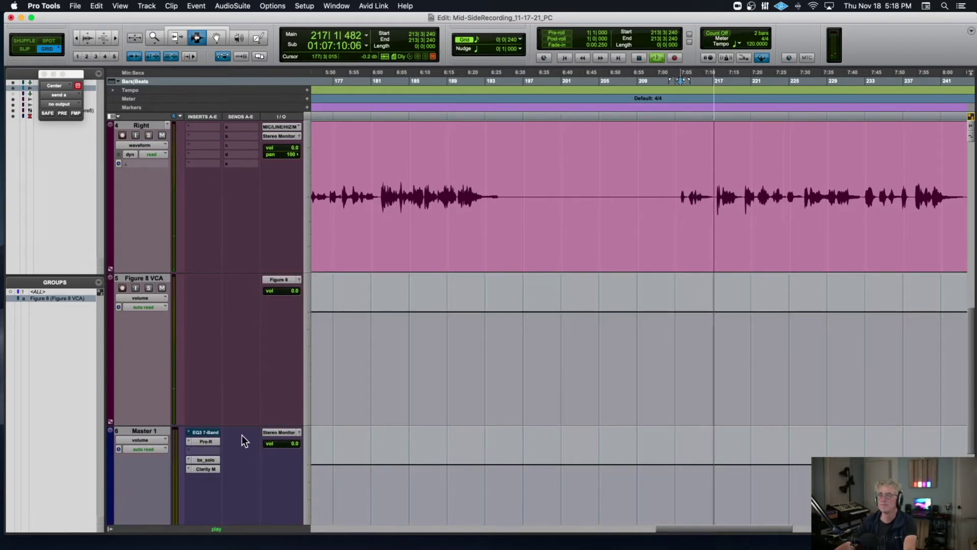
Step: Listen to the Melodica with reverb while reviewing the Center, Left, Right and Figure 8 VCA tracks and Master 1
{"action": "scroll", "coordinate": [243, 435], "scroll_direction": "up", "scroll_amount": 6}
{"action": "scroll", "coordinate": [242, 435], "scroll_direction": "up", "scroll_amount": 3}
{"action": "scroll", "coordinate": [437, 401], "scroll_direction": "down", "scroll_amount": 6}
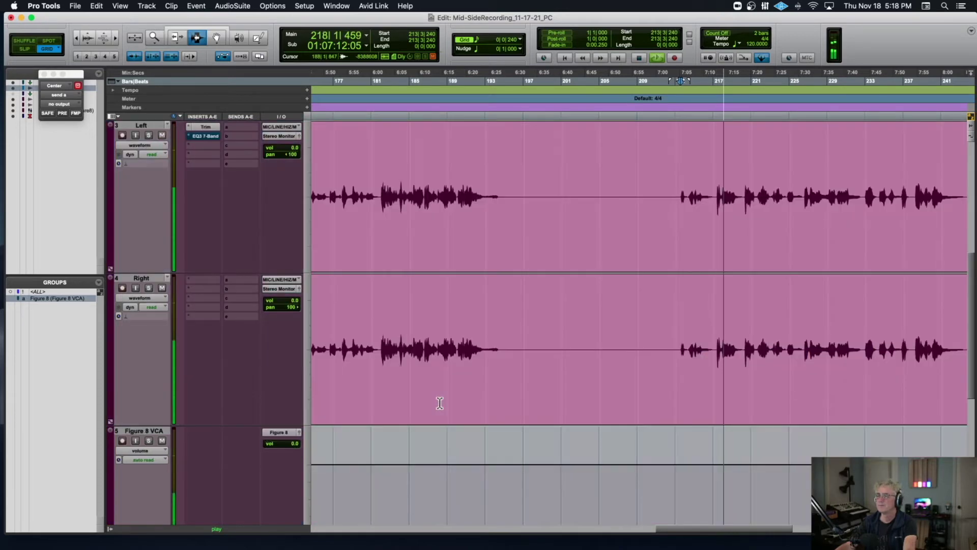
{"action": "key", "text": "super+bracketleft"}
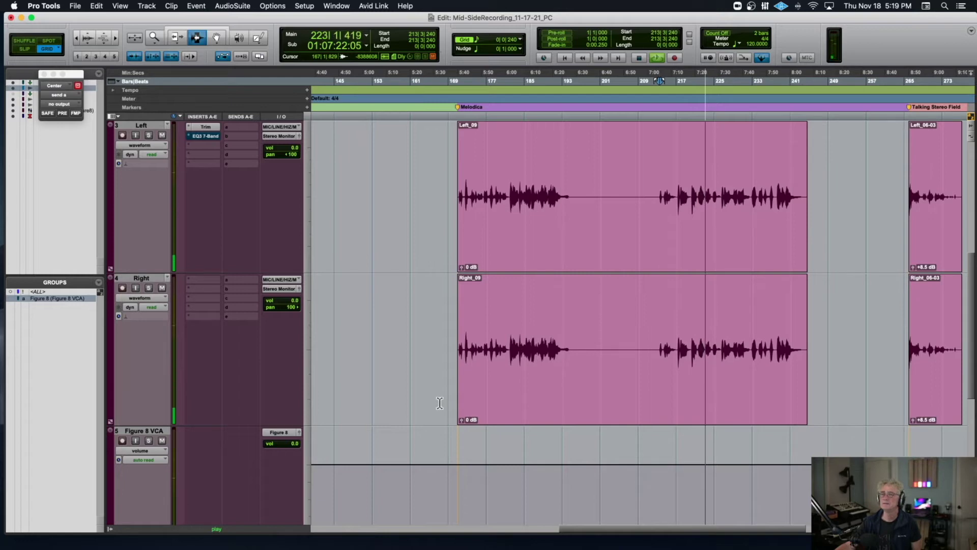
{"action": "scroll", "coordinate": [440, 402], "scroll_direction": "up", "scroll_amount": 3}
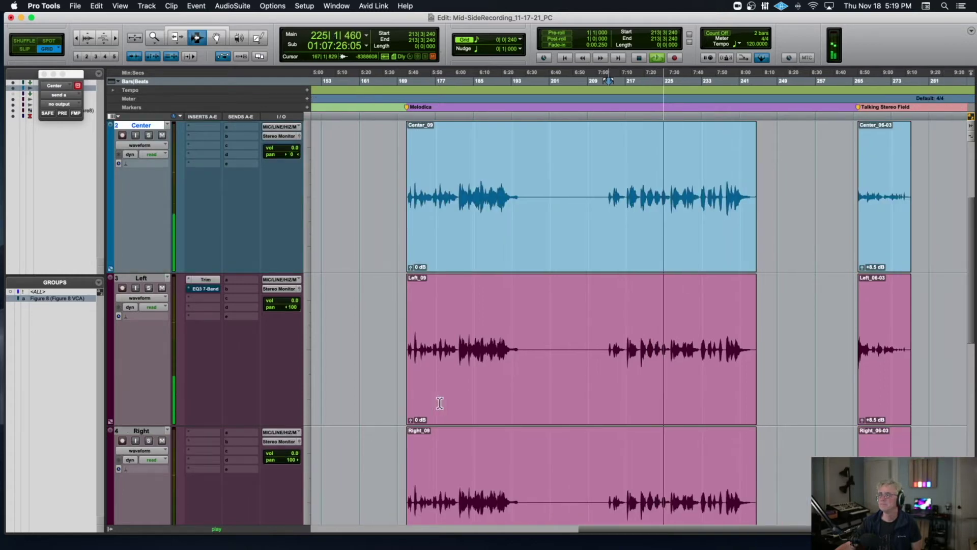
{"action": "scroll", "coordinate": [606, 359], "scroll_direction": "down", "scroll_amount": 3}
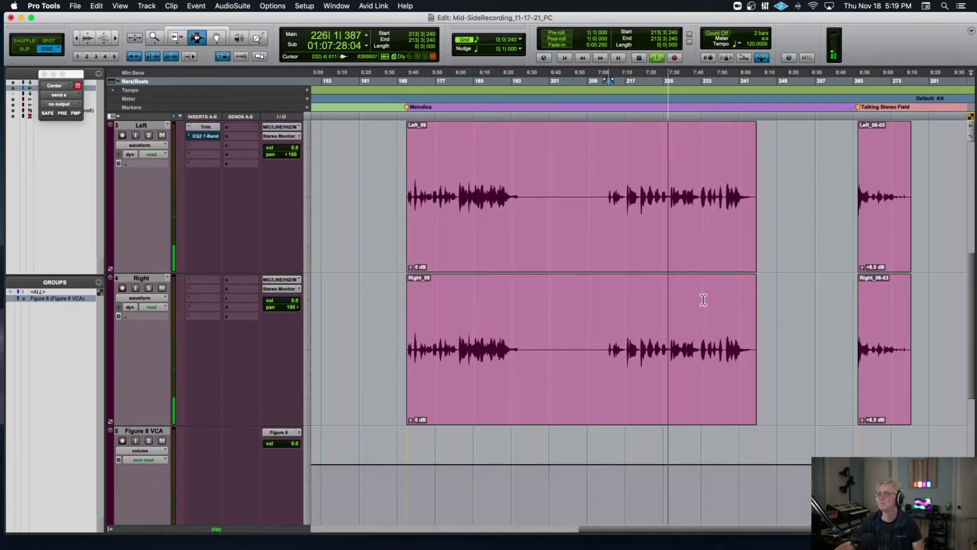
{"action": "scroll", "coordinate": [705, 294], "scroll_direction": "up", "scroll_amount": 3}
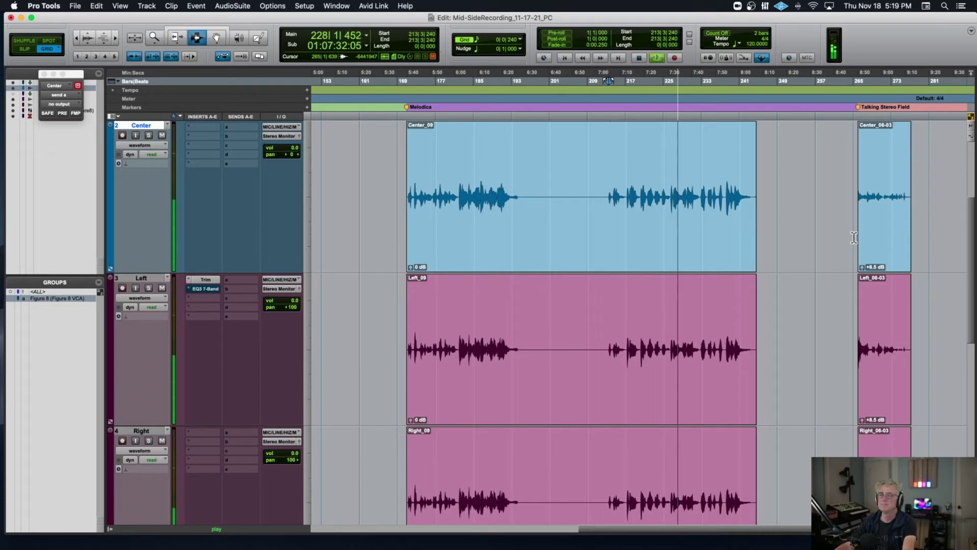
{"action": "scroll", "coordinate": [554, 268], "scroll_direction": "down", "scroll_amount": 3}
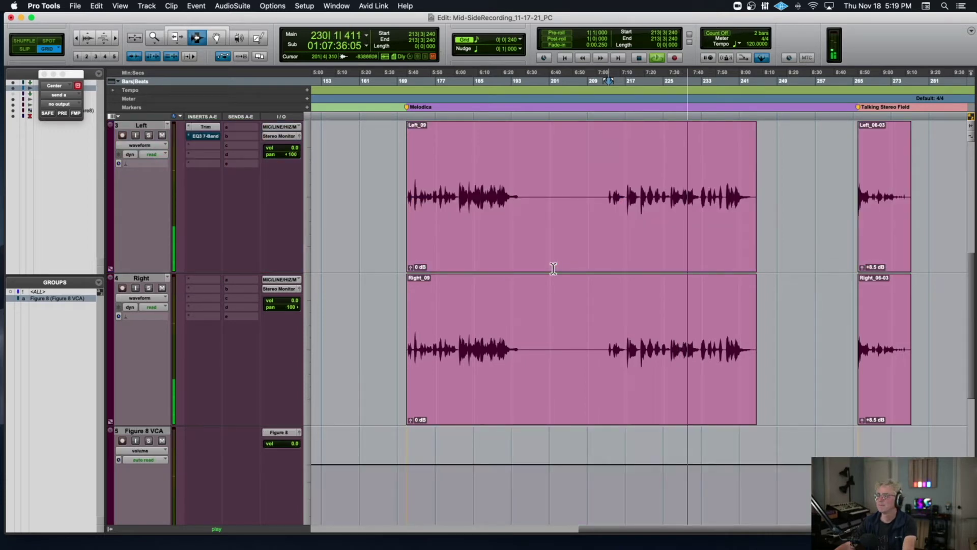
{"action": "scroll", "coordinate": [554, 268], "scroll_direction": "down", "scroll_amount": 5}
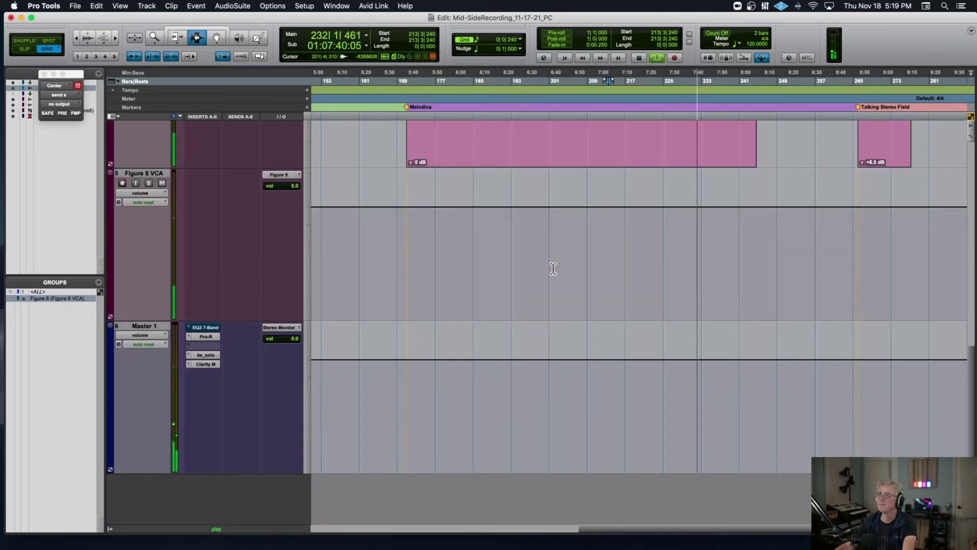
{"action": "scroll", "coordinate": [554, 268], "scroll_direction": "up", "scroll_amount": 5}
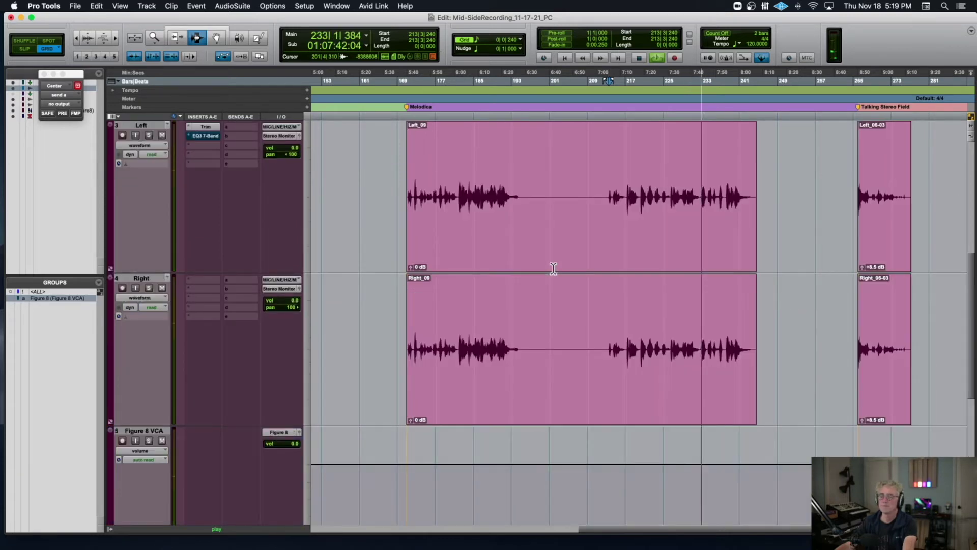
Step: Audition the bx_solo plug-in's M Solo on Master 1, stop playback and close its window
{"action": "scroll", "coordinate": [553, 268], "scroll_direction": "down", "scroll_amount": 3}
{"action": "left_click", "coordinate": [200, 458]}
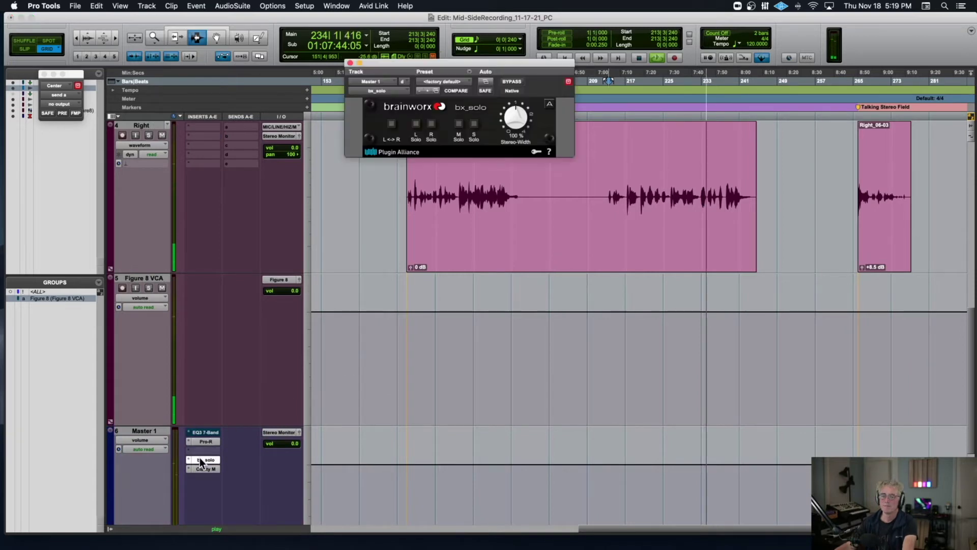
{"action": "left_click", "coordinate": [459, 125]}
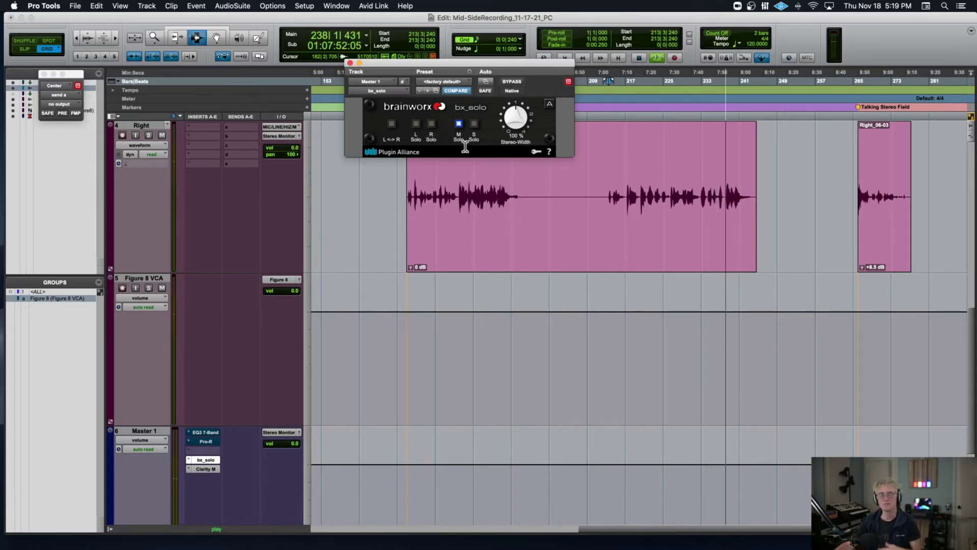
{"action": "left_click", "coordinate": [459, 123]}
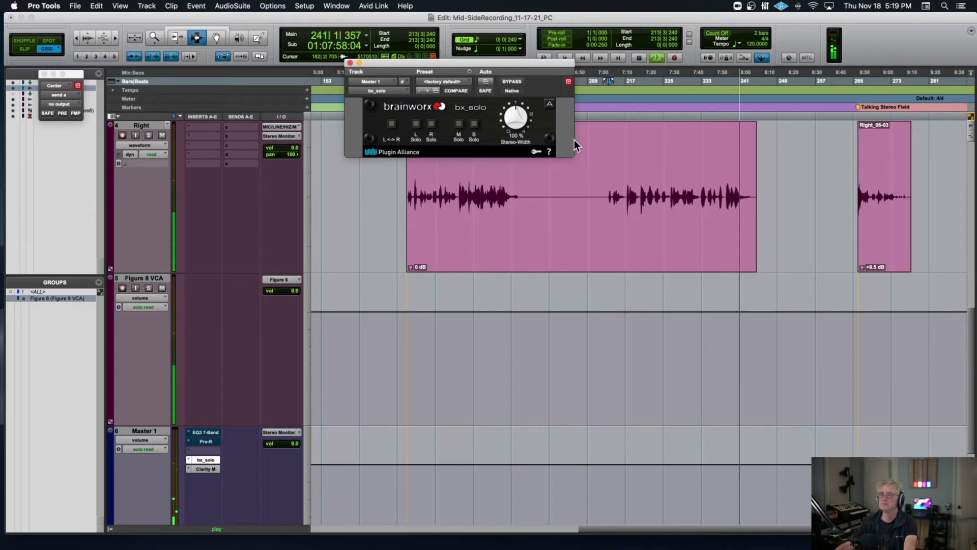
{"action": "key", "text": "space"}
{"action": "left_click", "coordinate": [351, 63]}
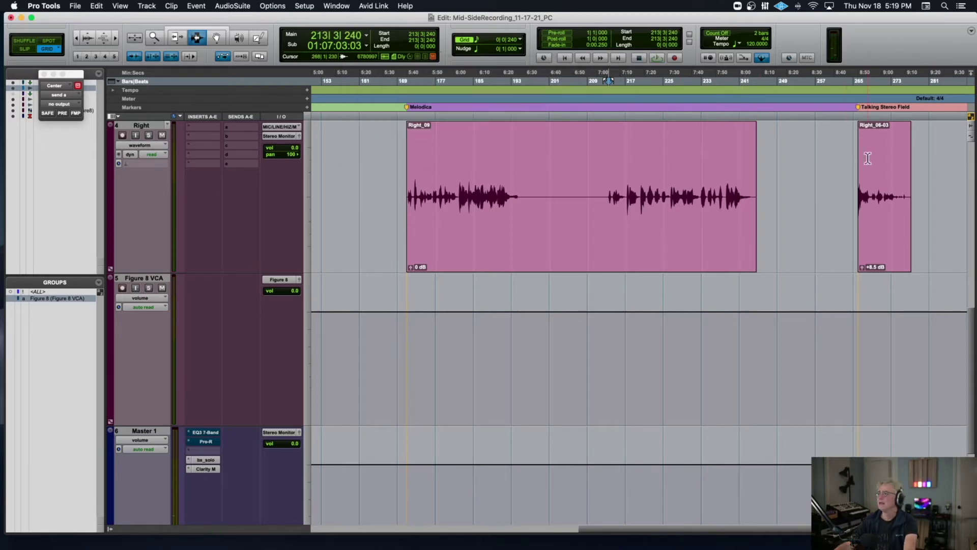
Step: Play the Talking Stereo Field section from just before its clips, and stop playback
{"action": "left_click", "coordinate": [853, 161]}
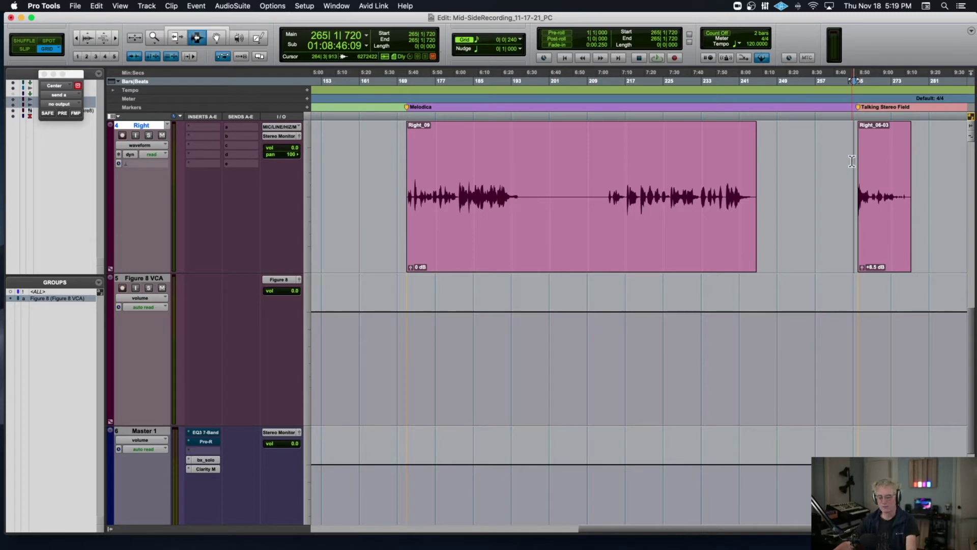
{"action": "key", "text": "space"}
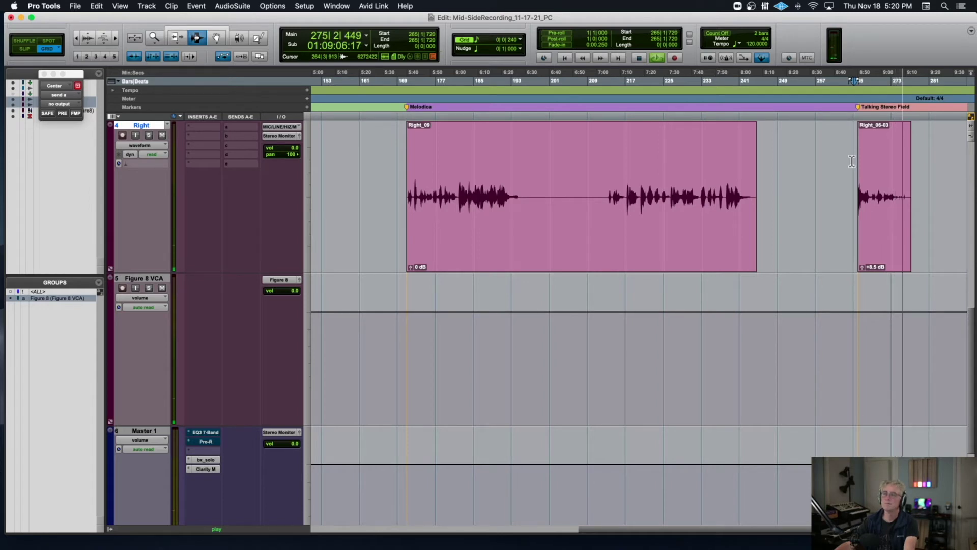
{"action": "scroll", "coordinate": [851, 161], "scroll_direction": "up", "scroll_amount": 6}
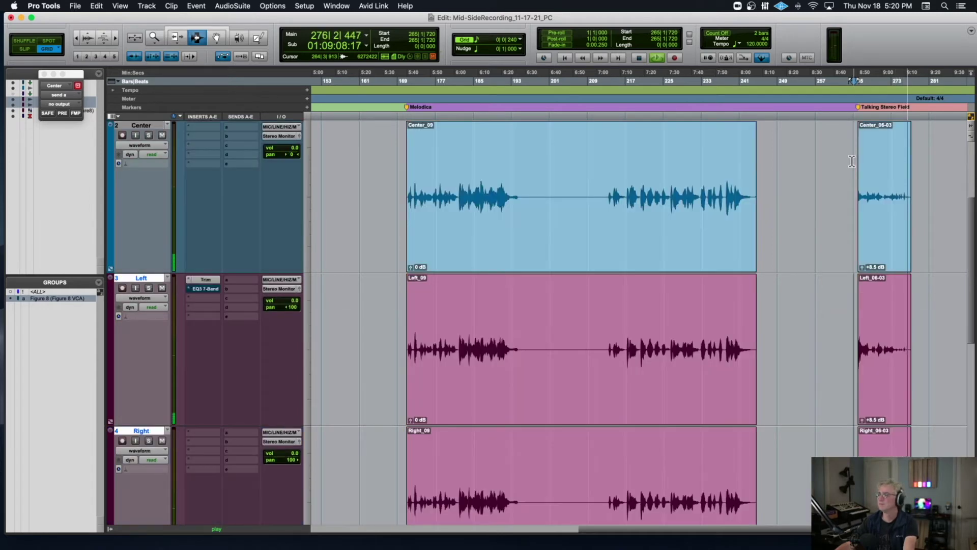
{"action": "key", "text": "space"}
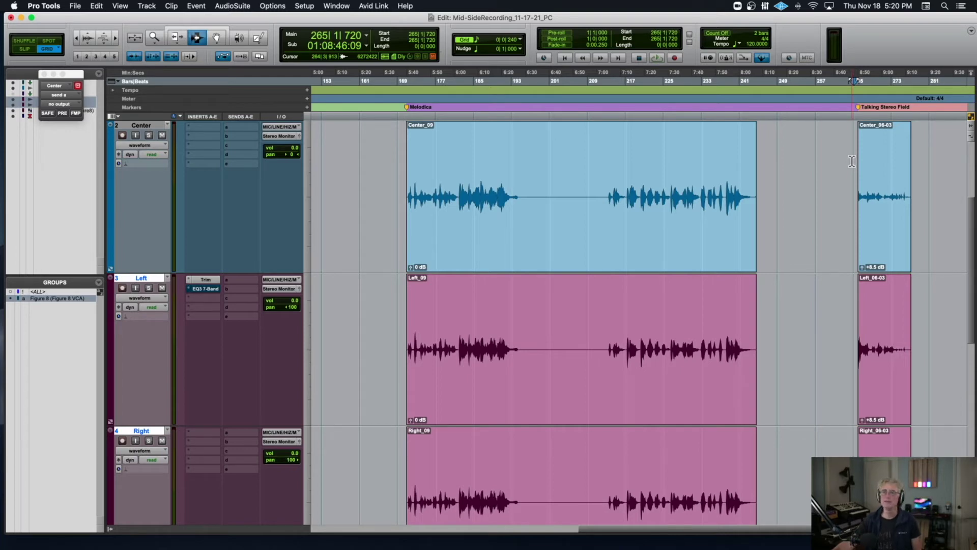
Step: Open the session's file commands
{"action": "left_click", "coordinate": [76, 6]}
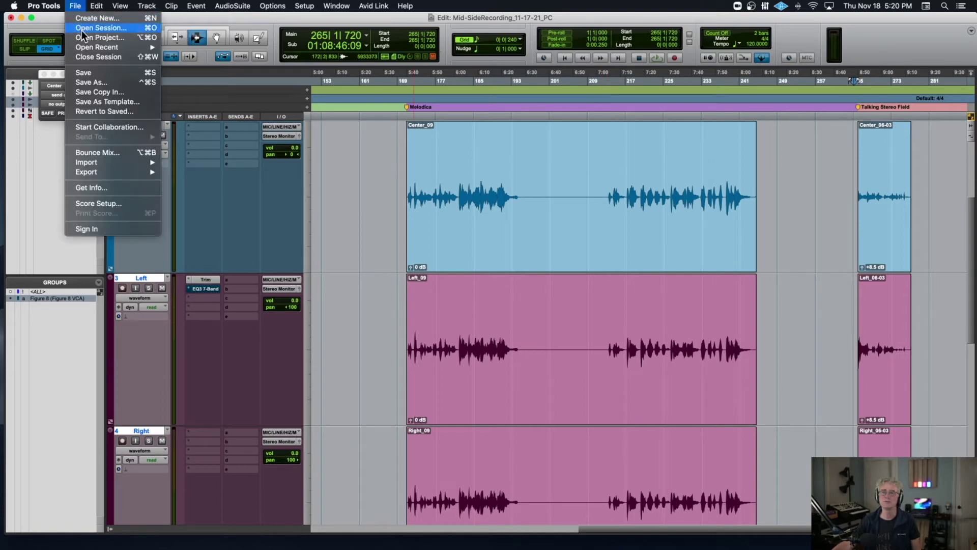
Step: Save and close the current session, and open the session FIFAWCT_StudyScore_10-27-18_PC.ptx from its folder
{"action": "left_click", "coordinate": [85, 58]}
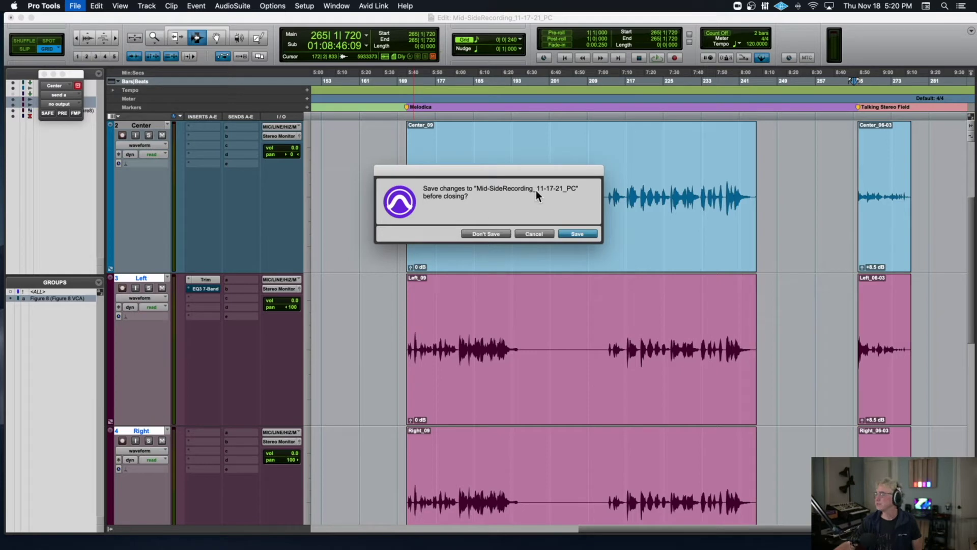
{"action": "key", "text": "Return"}
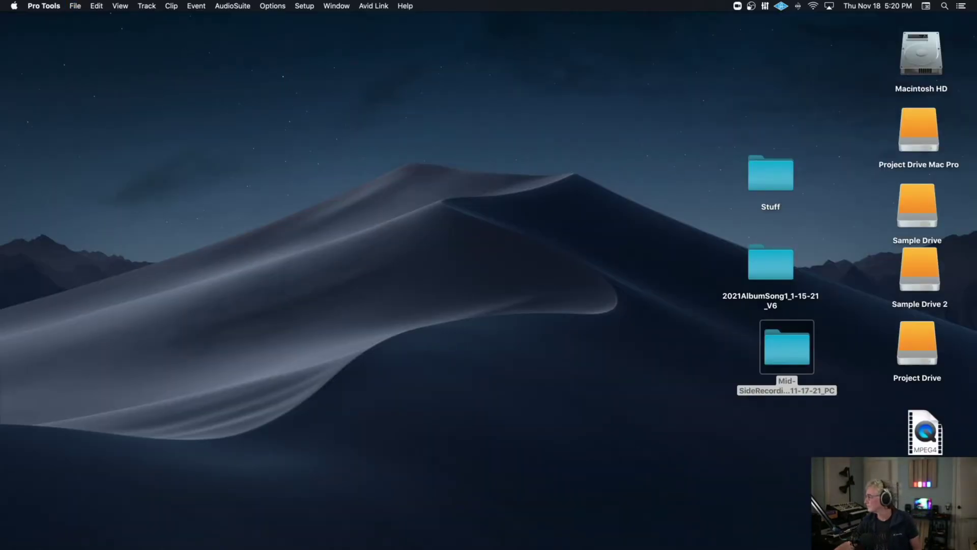
{"action": "double_click", "coordinate": [975, 285]}
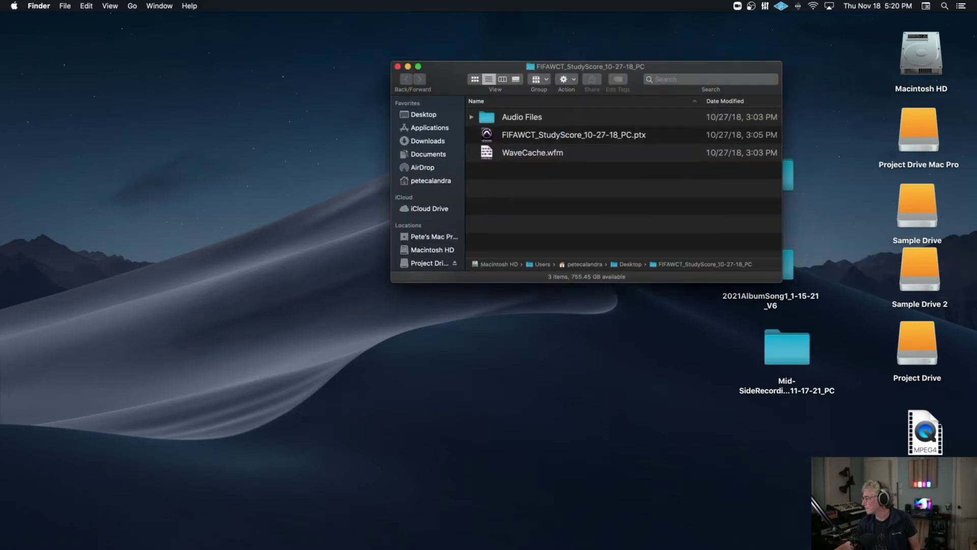
{"action": "double_click", "coordinate": [493, 136]}
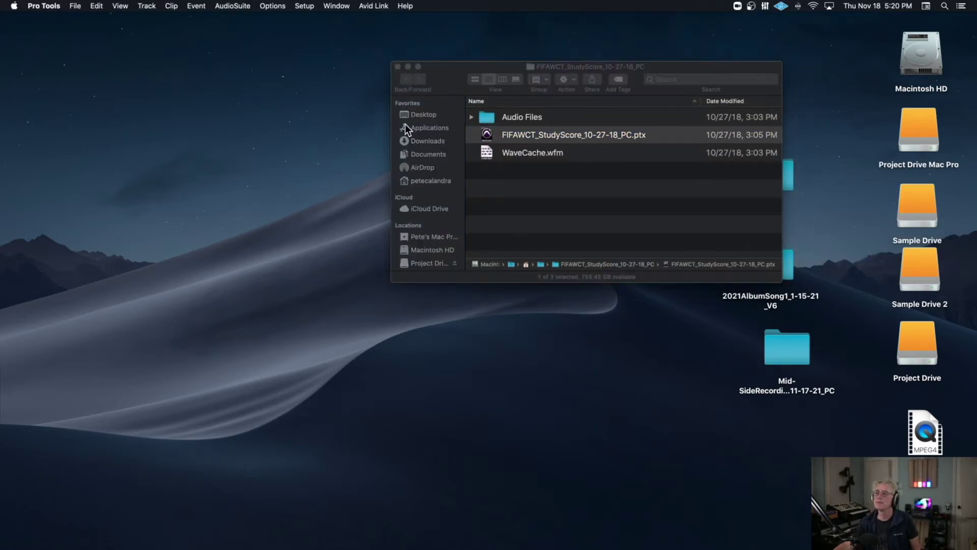
{"action": "left_click", "coordinate": [398, 67]}
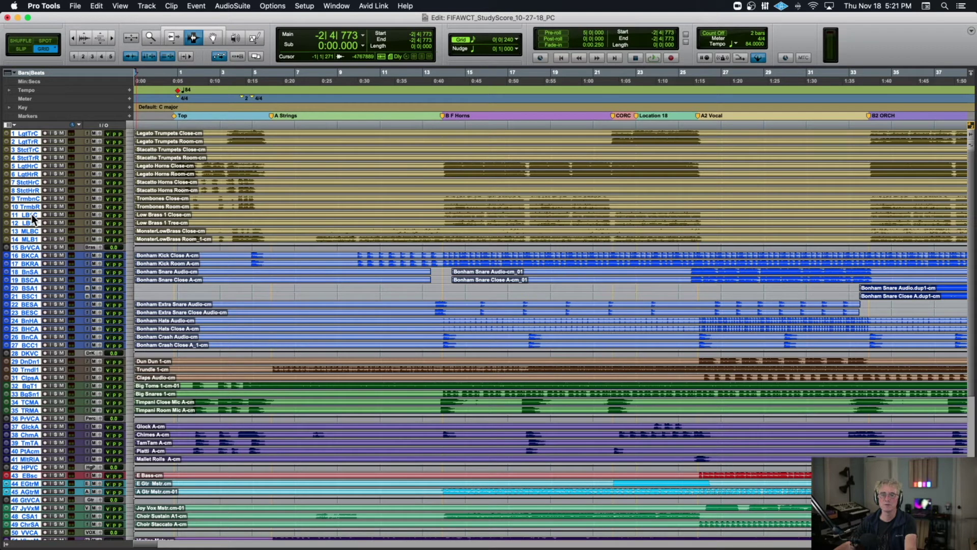
Step: Enlarge the A GtrMstr.cm track and play it soloed from just before the guitar enters at the B F Horns marker
{"action": "scroll", "coordinate": [83, 347], "scroll_direction": "down", "scroll_amount": 5}
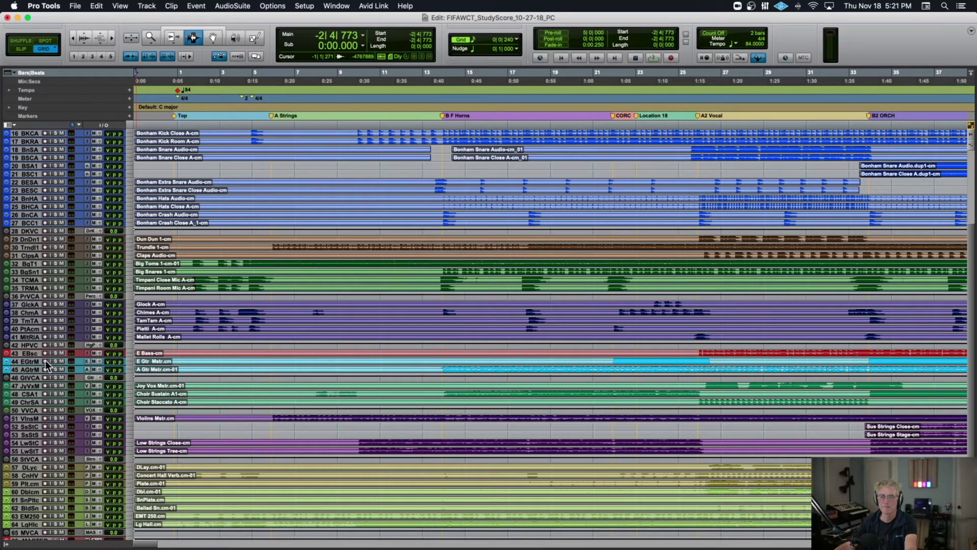
{"action": "left_click_drag", "start_coordinate": [31, 372], "coordinate": [36, 457]}
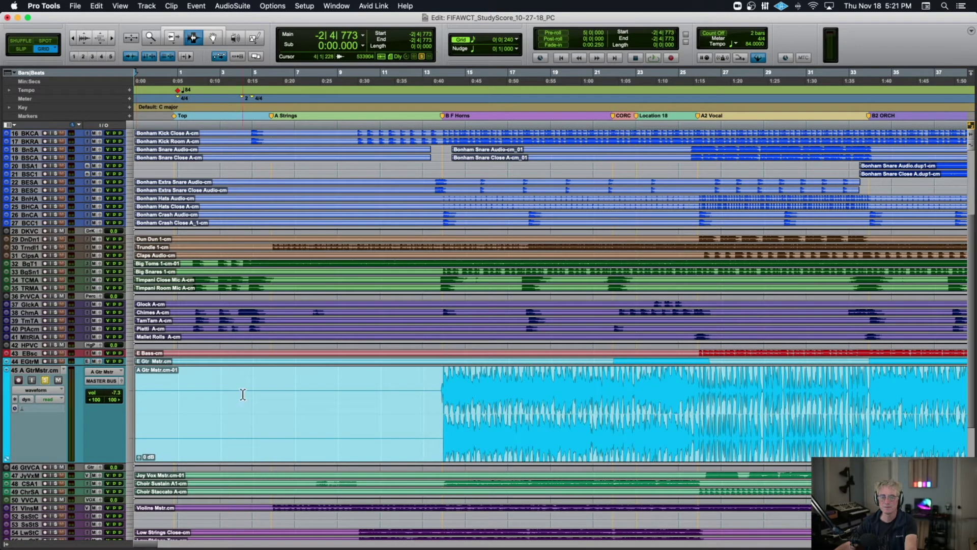
{"action": "left_click", "coordinate": [445, 388]}
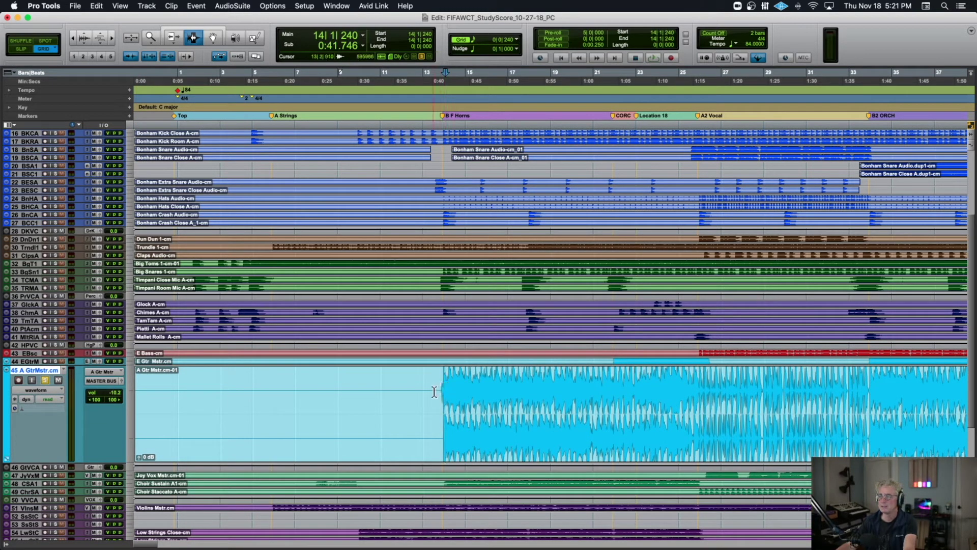
{"action": "key", "text": "space"}
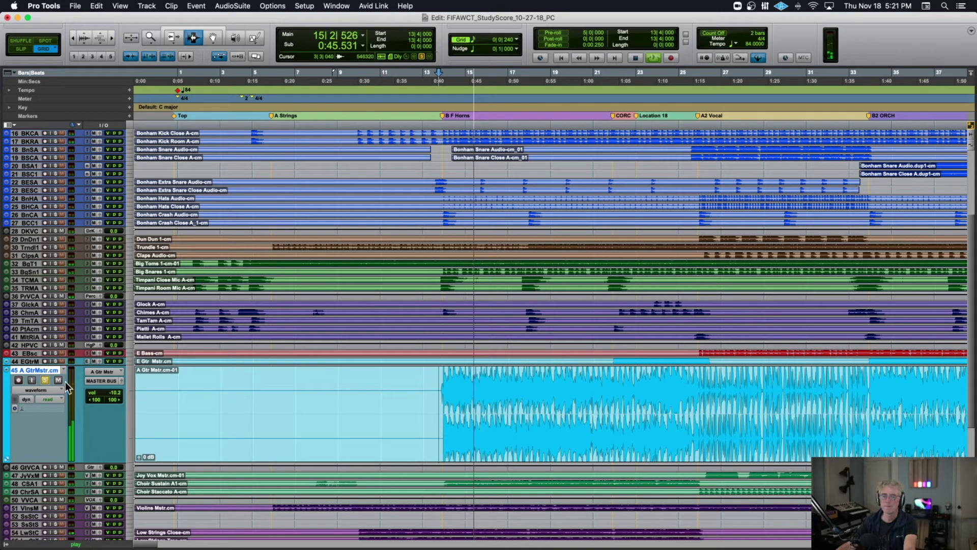
{"action": "key", "text": "space"}
Step: Split the stereo A GtrMstr.cm track into separate mono tracks
{"action": "right_click", "coordinate": [34, 371]}
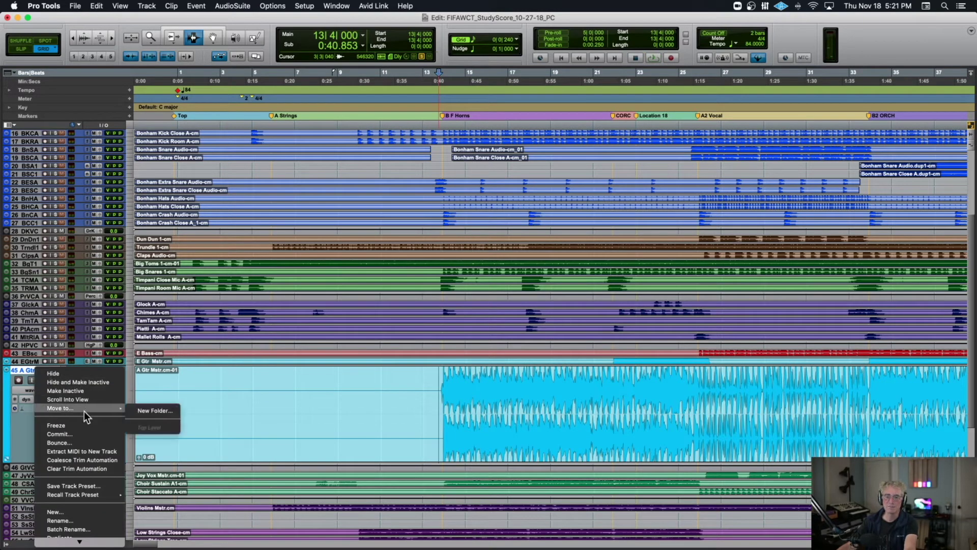
{"action": "mouse_move", "coordinate": [74, 541]}
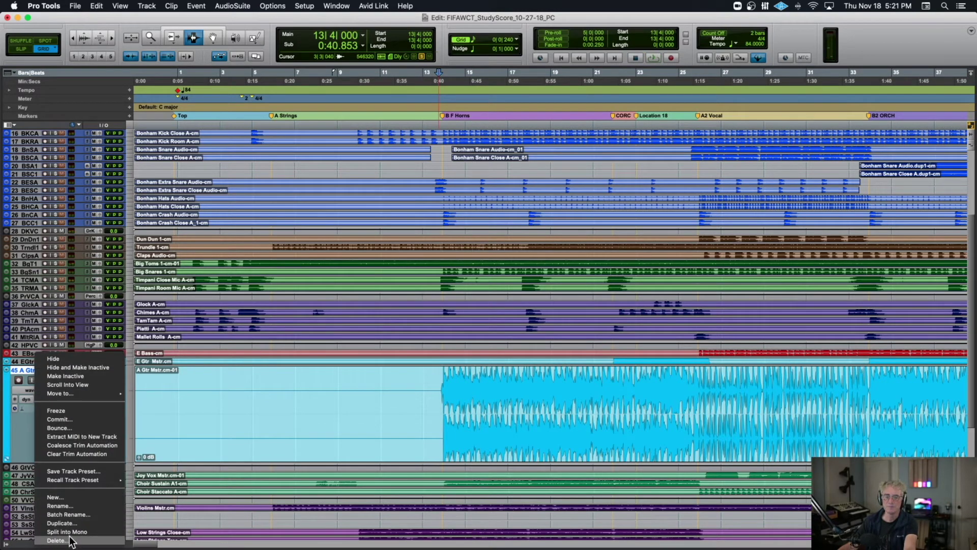
{"action": "left_click", "coordinate": [68, 534]}
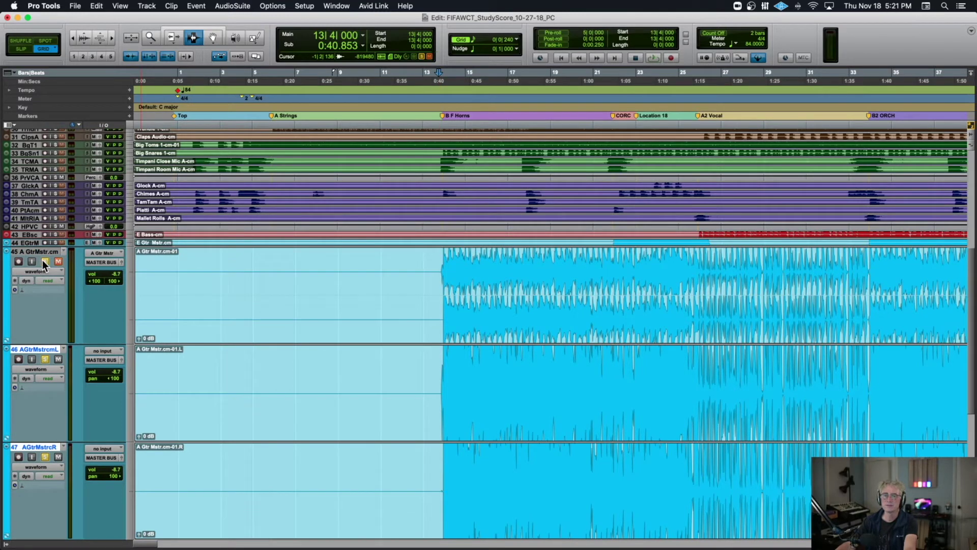
Step: Play the split guitar tracks, soloing the left and right mono tracks individually and together to compare them
{"action": "key", "text": "space"}
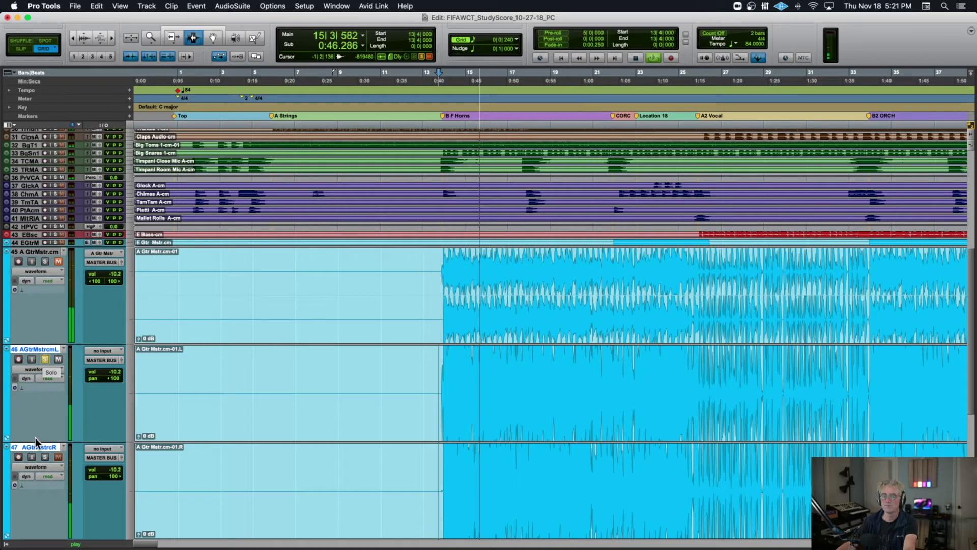
{"action": "left_click", "coordinate": [45, 456]}
{"action": "left_click", "coordinate": [44, 358]}
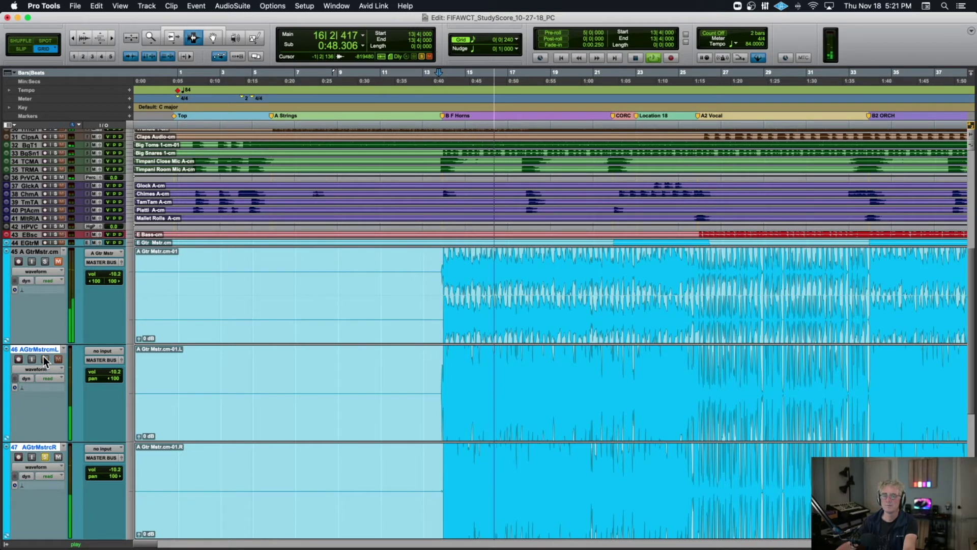
{"action": "left_click", "coordinate": [45, 359]}
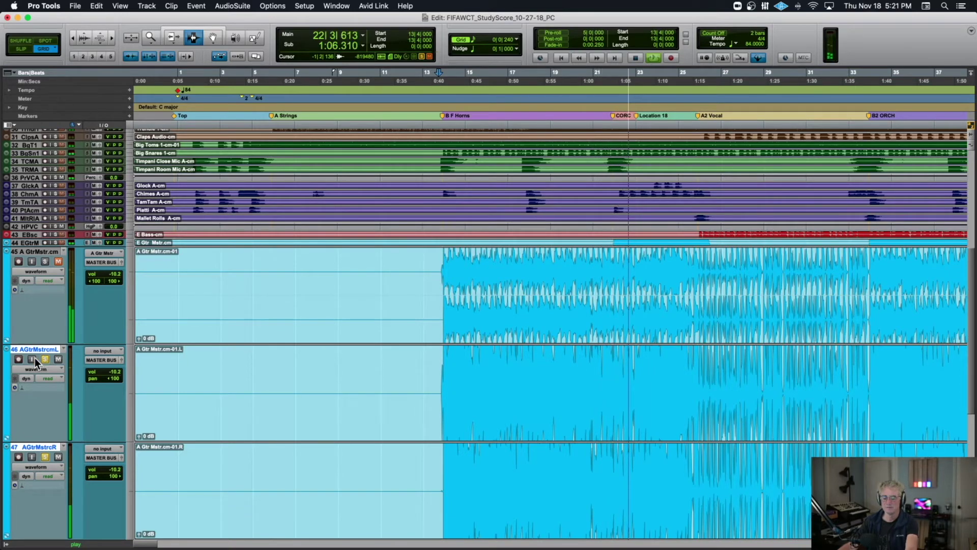
Step: Play the two soloed mono guitar tracks from bar 27 in the A2 Vocal section, and stop playback
{"action": "key", "text": "r"}
{"action": "left_click", "coordinate": [431, 388]}
{"action": "key", "text": "space"}
{"action": "key", "text": "space"}
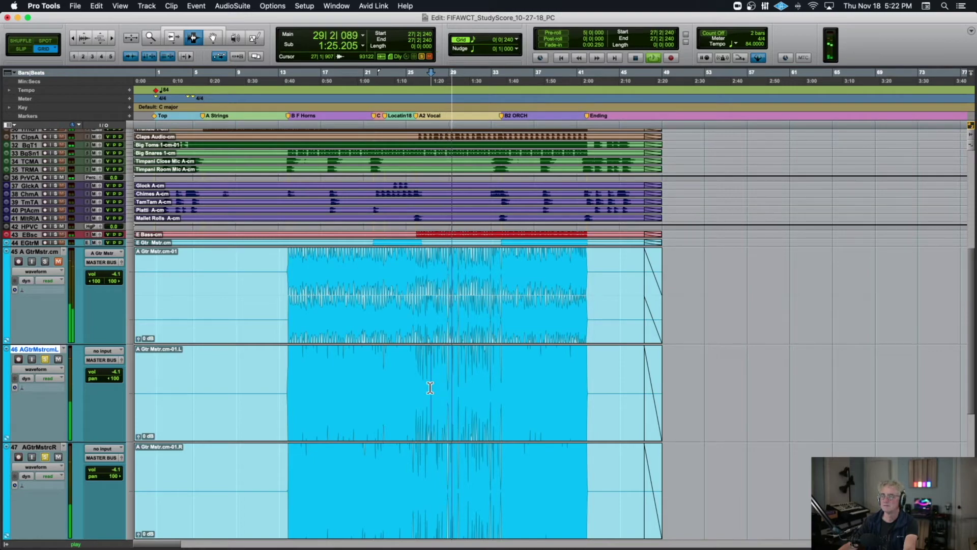
{"action": "key", "text": "super+bracketright"}
{"action": "key", "text": "space"}
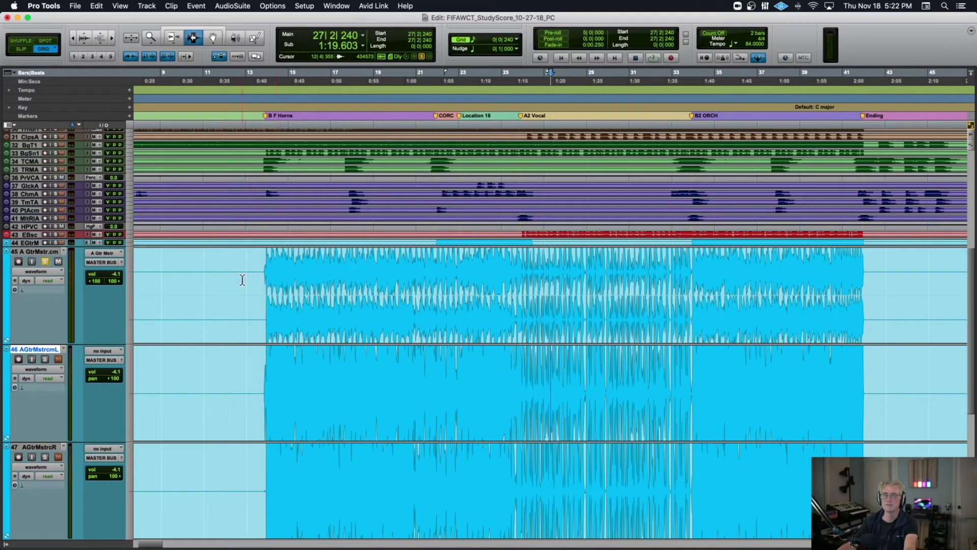
Step: Enlarge the E GtrMstr.cm track, solo it and play it from its first entrance at bar 22
{"action": "left_click_drag", "start_coordinate": [54, 246], "coordinate": [54, 335]}
{"action": "left_click", "coordinate": [441, 274]}
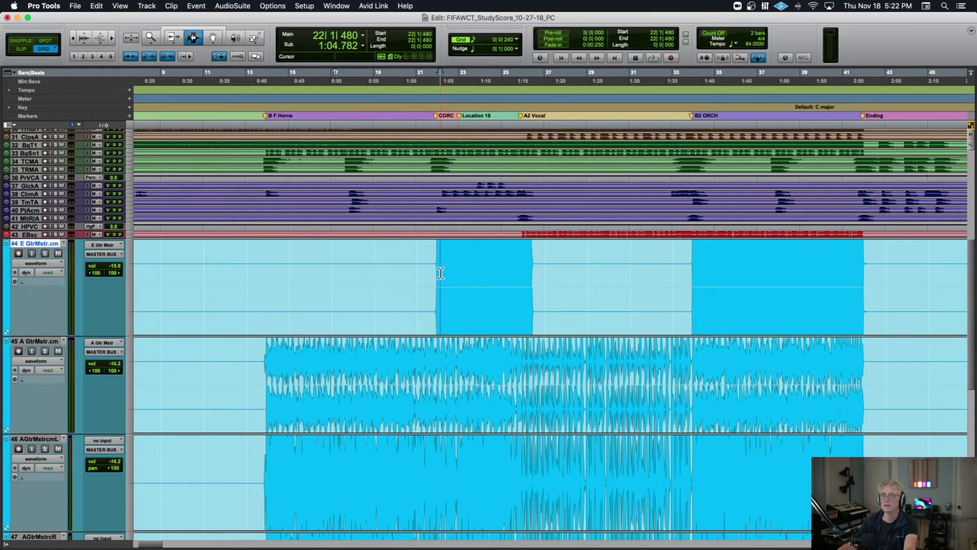
{"action": "left_click", "coordinate": [46, 254]}
{"action": "key", "text": "space"}
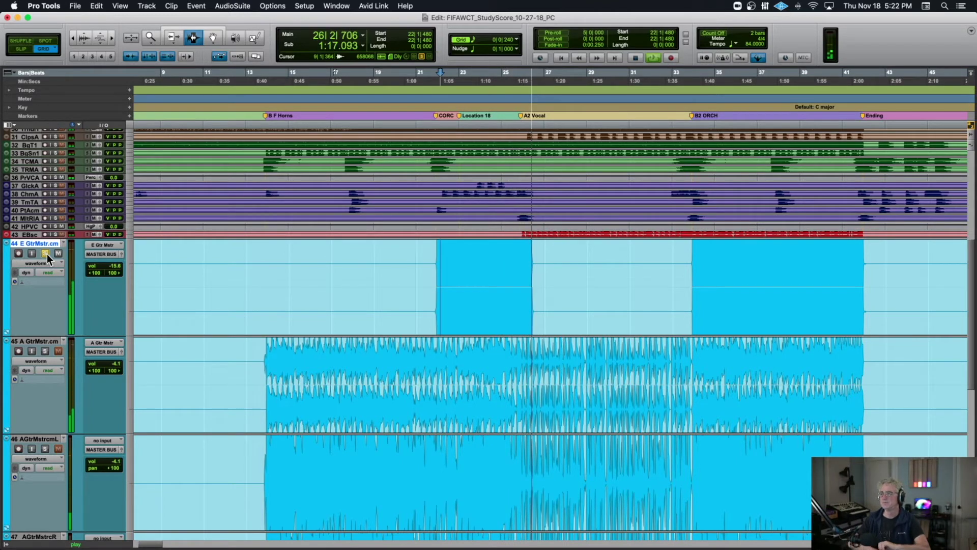
Step: Reduce the waveform display height and play from bar 34 with the electric guitar, bass and percussion VCA soloed
{"action": "left_click", "coordinate": [84, 43]}
{"action": "left_click", "coordinate": [695, 291]}
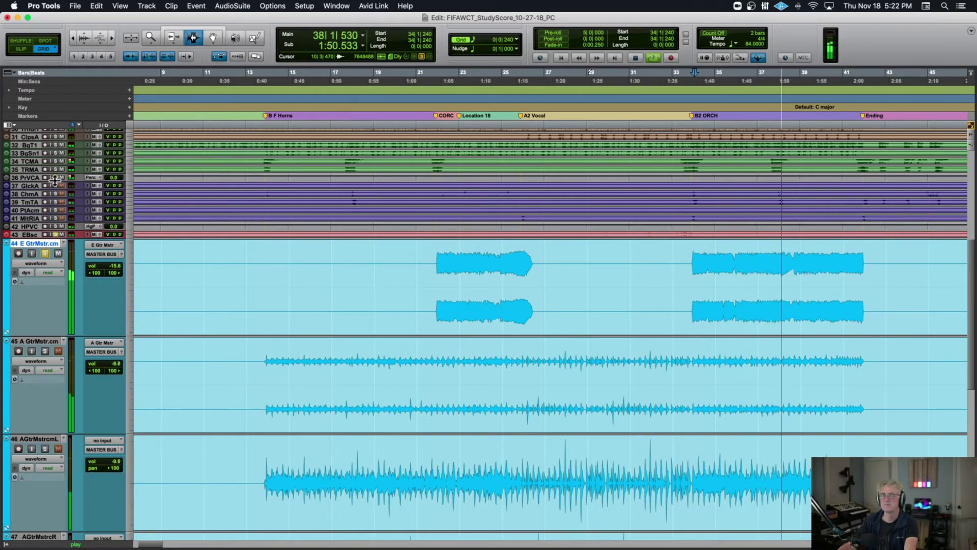
{"action": "key", "text": "space"}
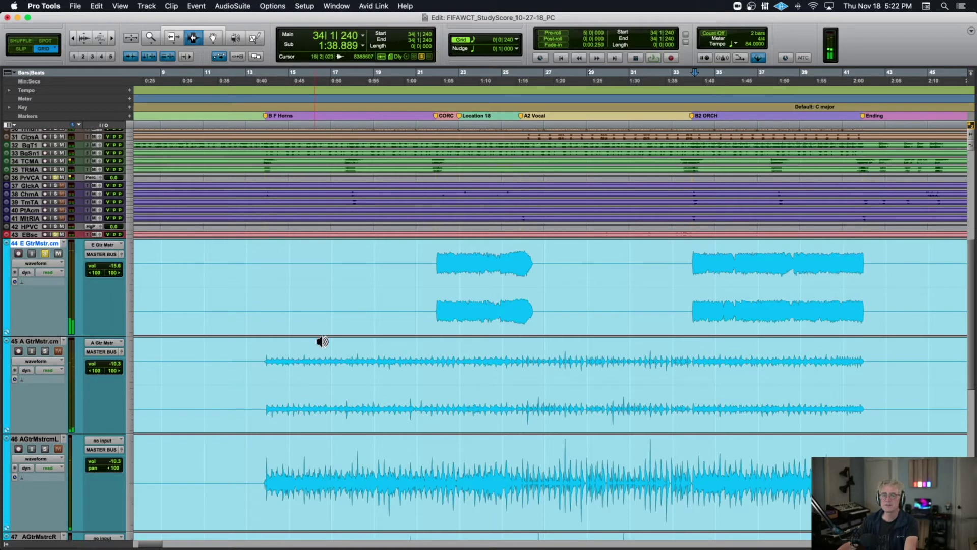
Step: Solo the drum VCA and the unmuted A GtrMstr.cm track, and play from the guitar entrance at the B F Horns marker
{"action": "key", "text": "ctrl+Up"}
{"action": "left_click", "coordinate": [303, 124]}
{"action": "left_click", "coordinate": [306, 114]}
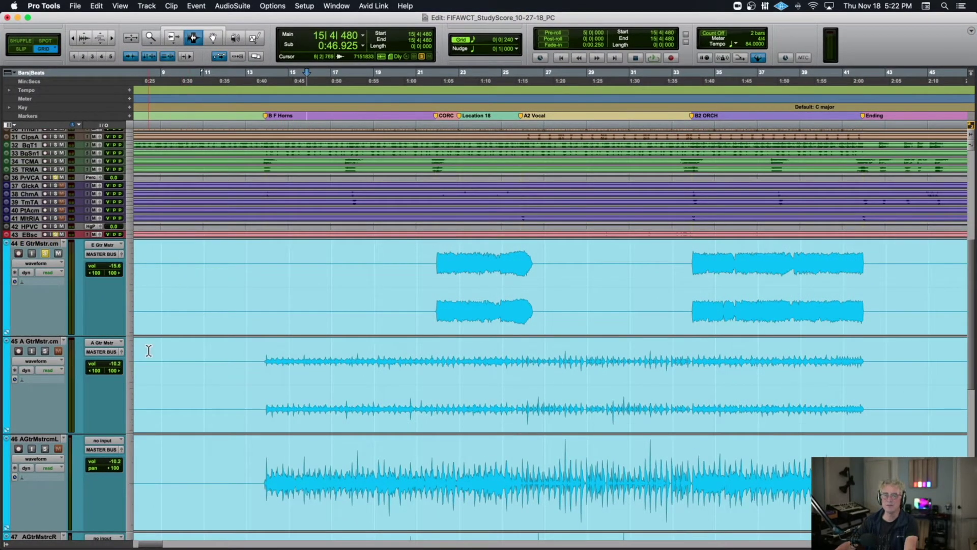
{"action": "scroll", "coordinate": [148, 351], "scroll_direction": "up", "scroll_amount": 4}
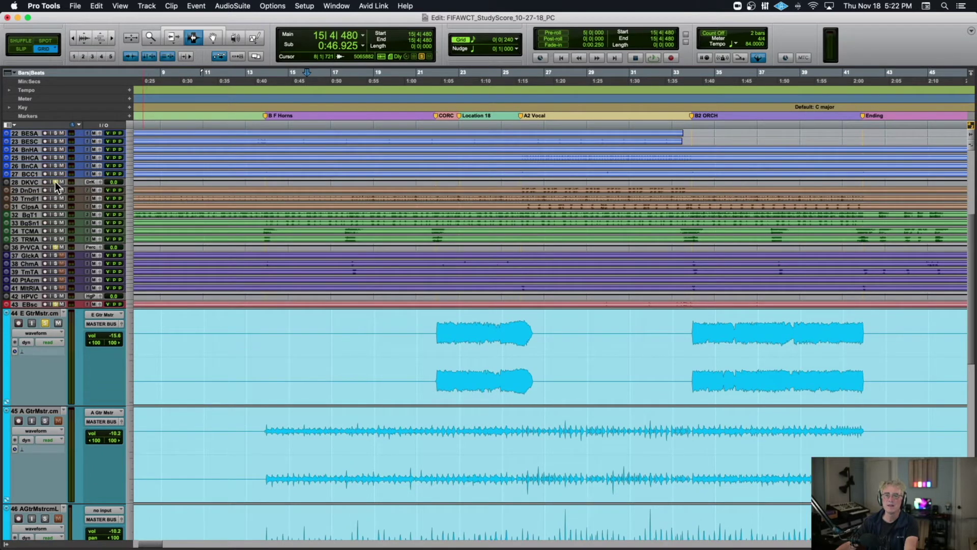
{"action": "scroll", "coordinate": [259, 395], "scroll_direction": "down", "scroll_amount": 4}
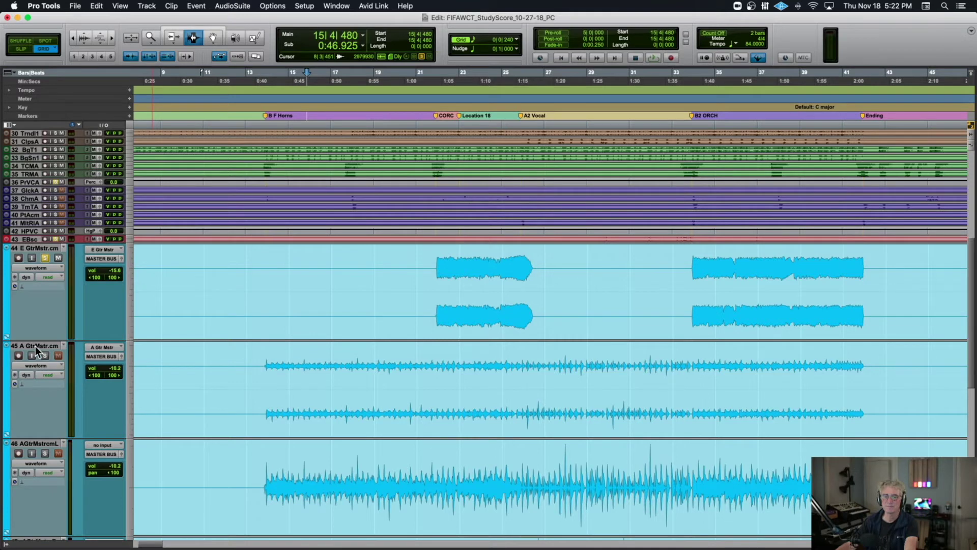
{"action": "scroll", "coordinate": [60, 452], "scroll_direction": "down", "scroll_amount": 4}
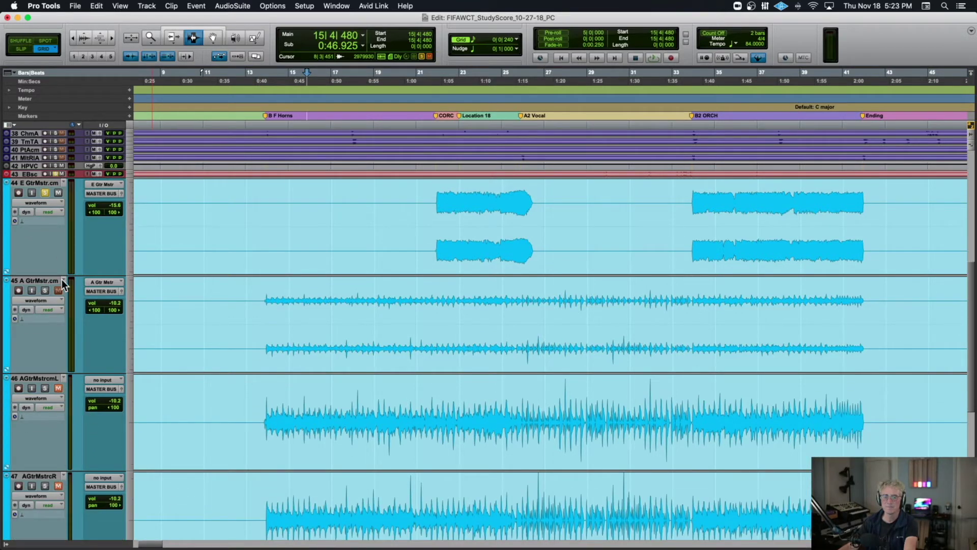
{"action": "left_click", "coordinate": [265, 231]}
{"action": "key", "text": "space"}
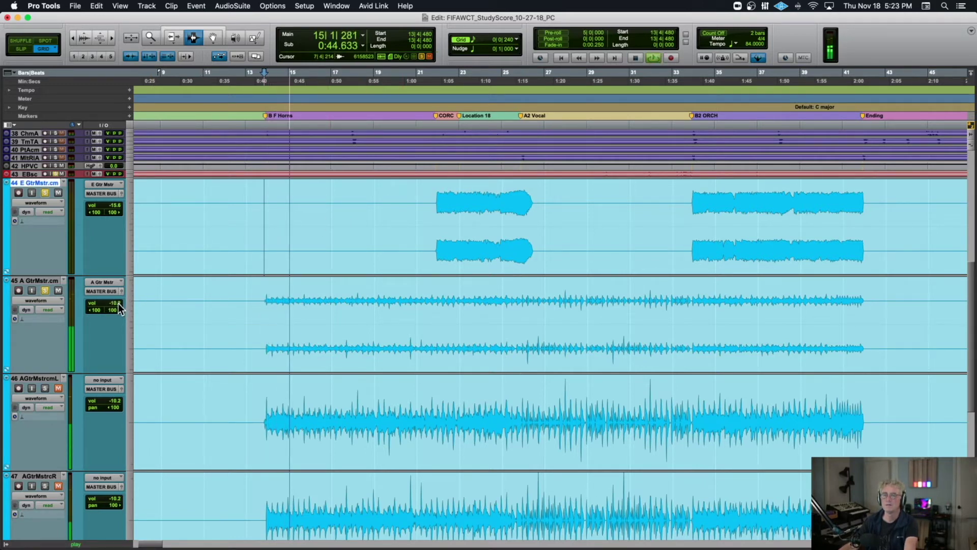
Step: Show the volume automation on the A GtrMstr.cm track across the whole song, and stop playback
{"action": "left_click", "coordinate": [54, 300]}
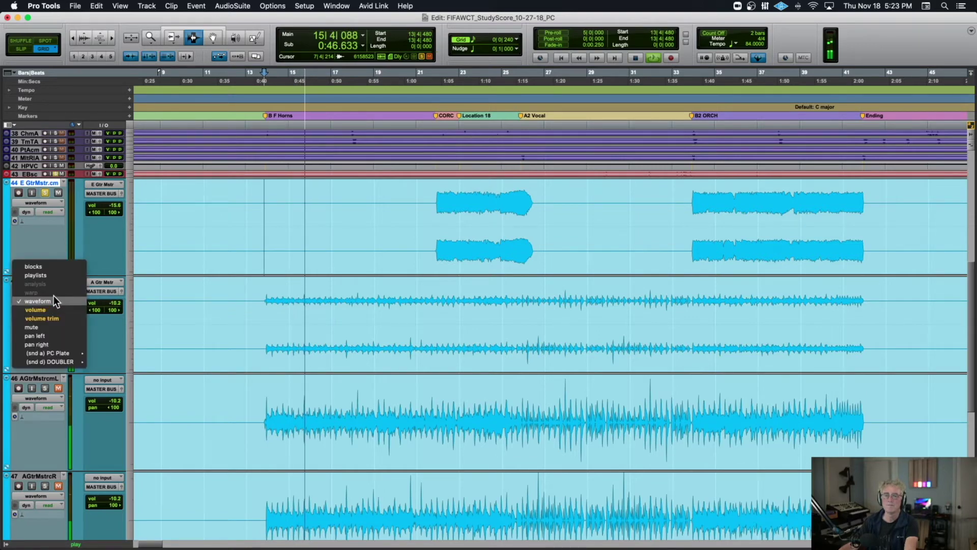
{"action": "left_click", "coordinate": [51, 310]}
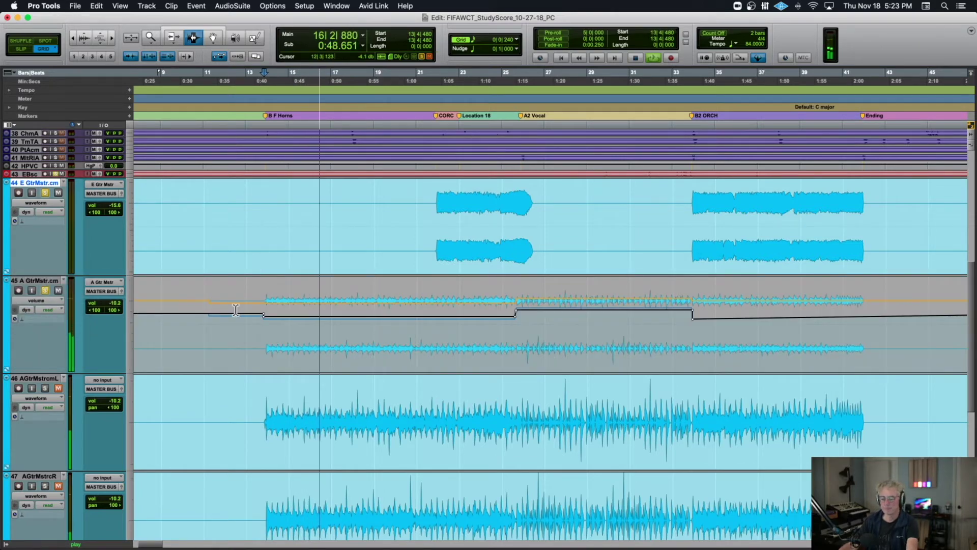
{"action": "key", "text": "super+bracketleft"}
{"action": "key", "text": "super+bracketleft"}
{"action": "key", "text": "space"}
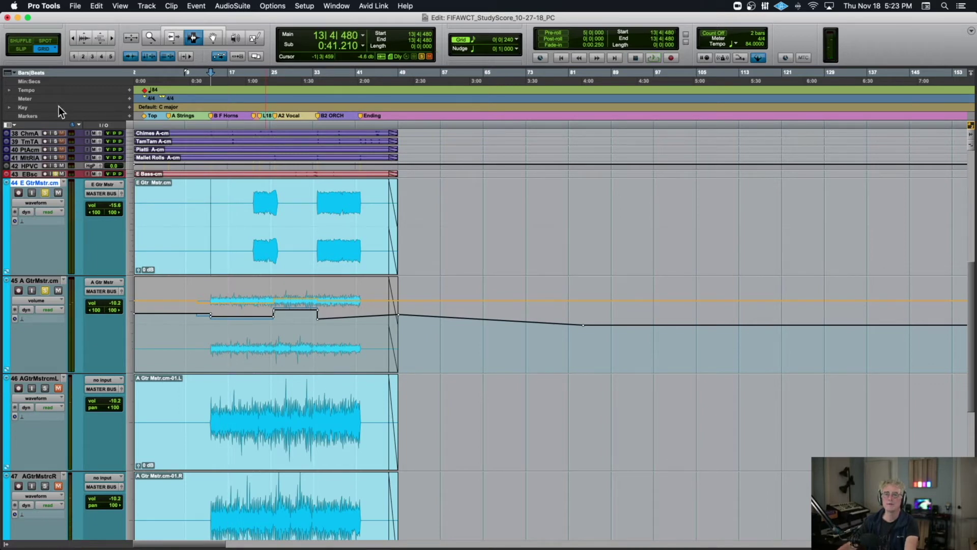
Step: Display the Inserts A-E column beside the tracks in the Edit window
{"action": "left_click", "coordinate": [13, 125]}
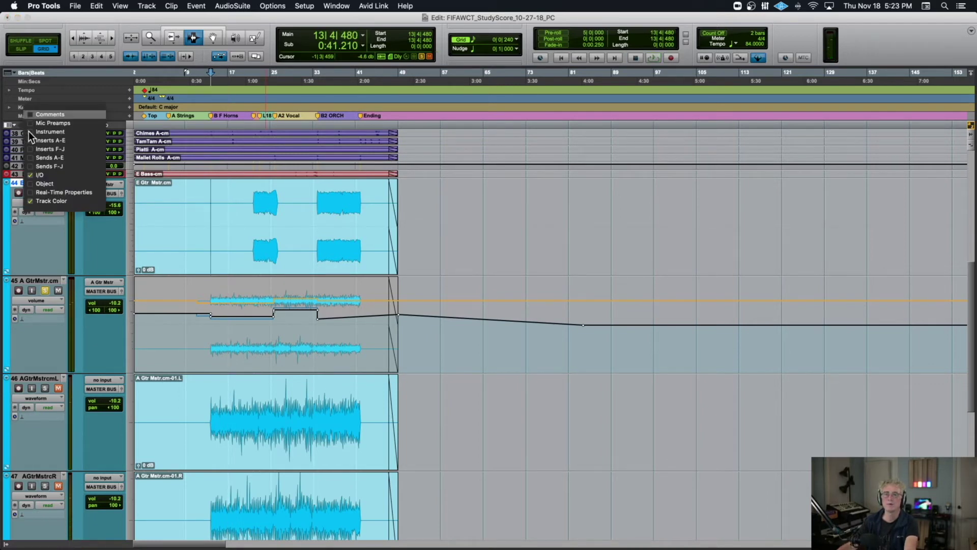
{"action": "left_click", "coordinate": [30, 139]}
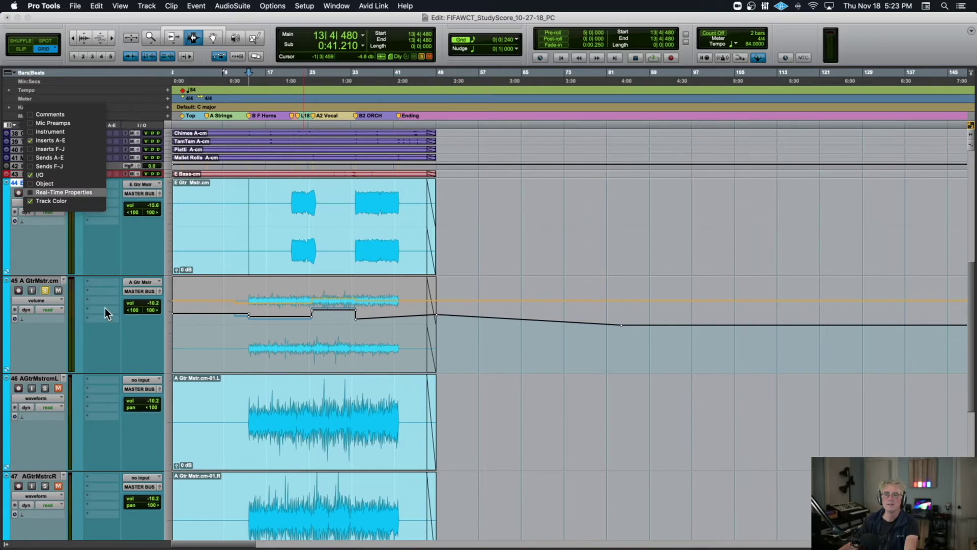
{"action": "key", "text": "ctrl+Up"}
{"action": "left_click", "coordinate": [132, 255]}
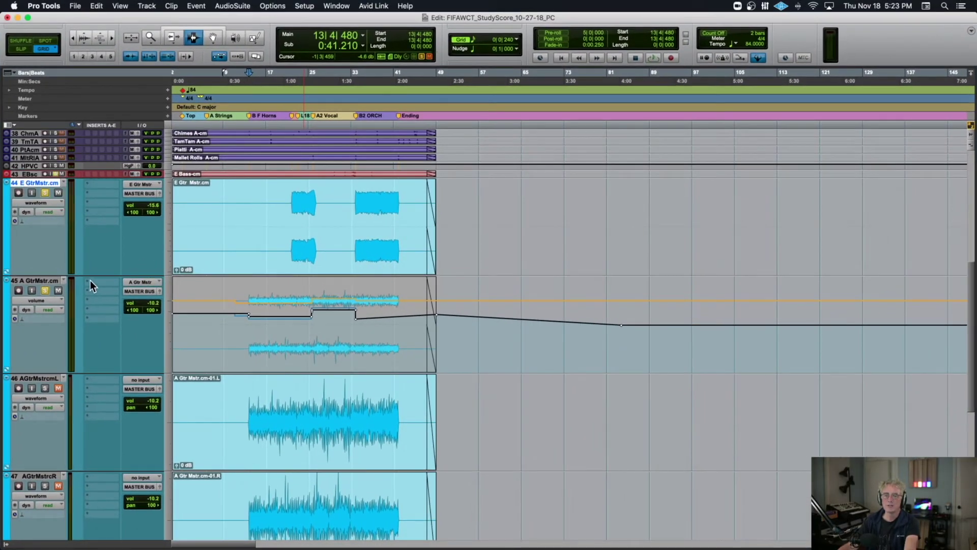
Step: Insert a multi-mono Trim plug-in in the first insert slot of the A GtrMstr.cm track
{"action": "left_click", "coordinate": [90, 281]}
{"action": "mouse_move", "coordinate": [147, 284]}
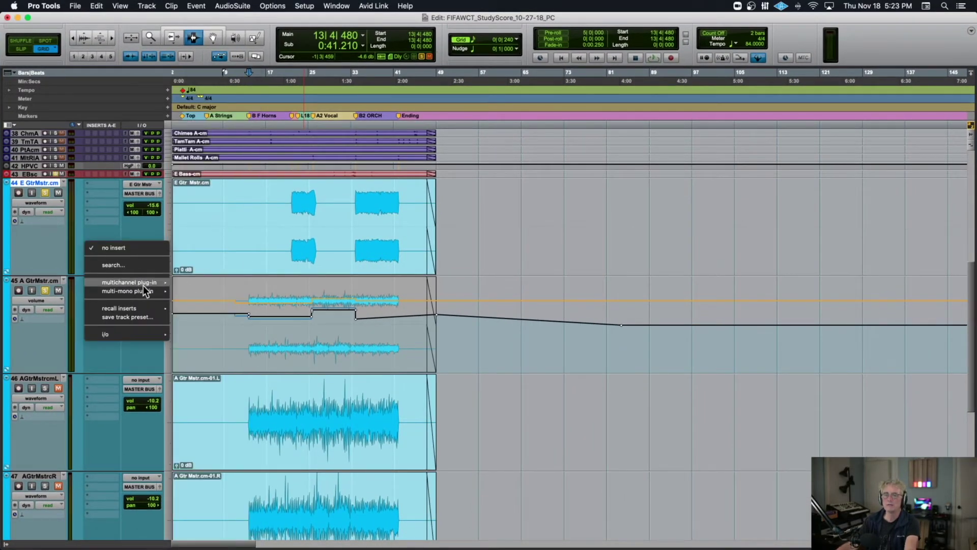
{"action": "mouse_move", "coordinate": [215, 276]}
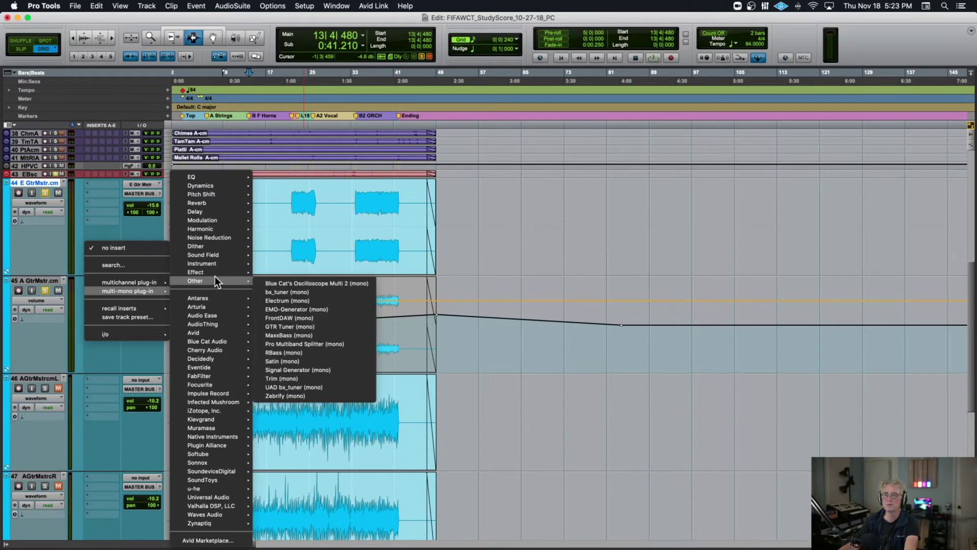
{"action": "left_click", "coordinate": [288, 377]}
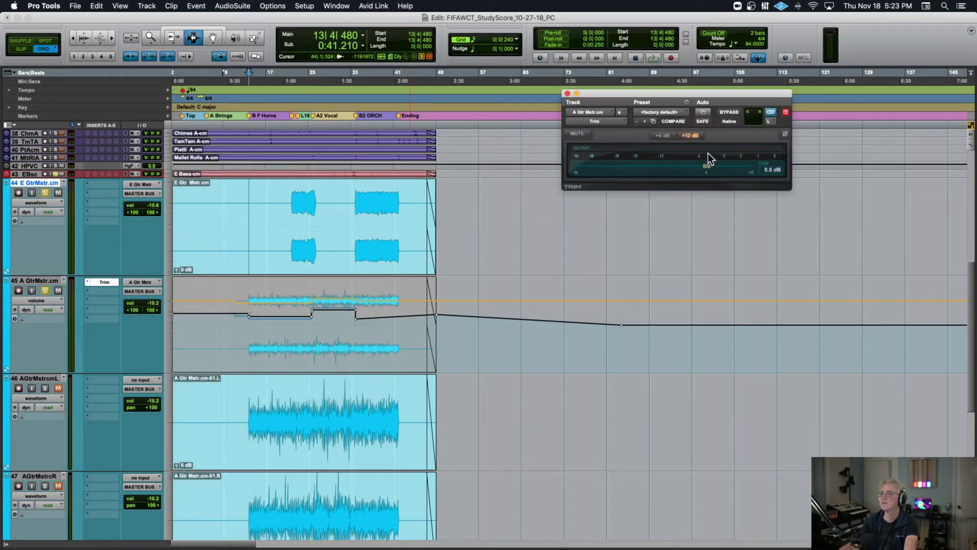
Step: Raise the Trim gain on the A GtrMstr.cm track to +9.3 dB and play from the guitar entrance
{"action": "left_click_drag", "start_coordinate": [713, 166], "coordinate": [739, 167]}
{"action": "key", "text": "space"}
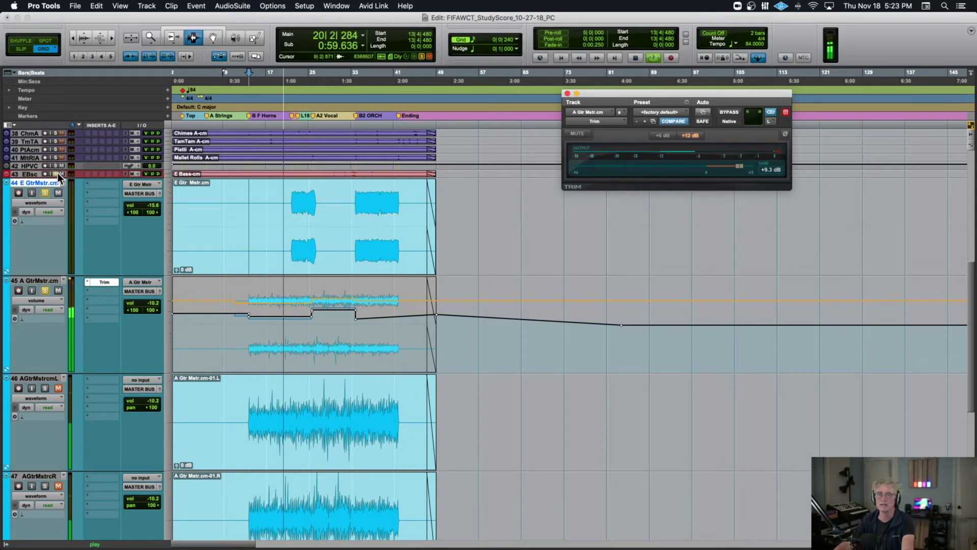
Step: Enlarge the E Bass track's height and magnify the audio waveforms vertically before restoring their normal size
{"action": "left_click_drag", "start_coordinate": [53, 177], "coordinate": [48, 227]}
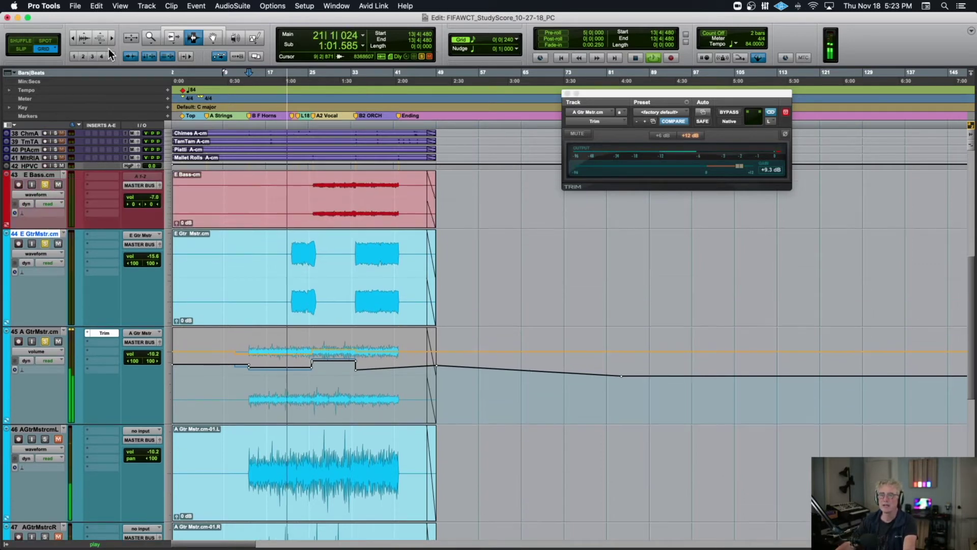
{"action": "left_click", "coordinate": [85, 39]}
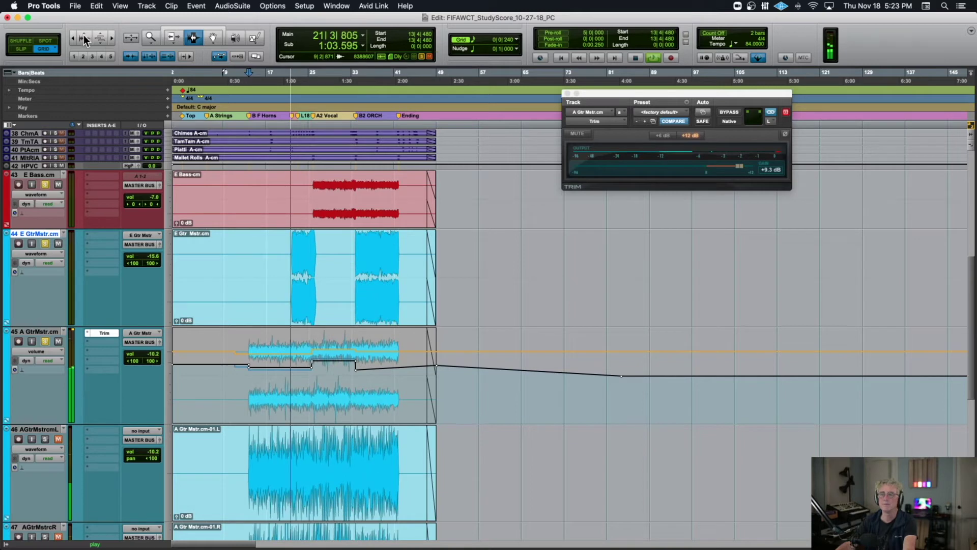
{"action": "left_click", "coordinate": [85, 41]}
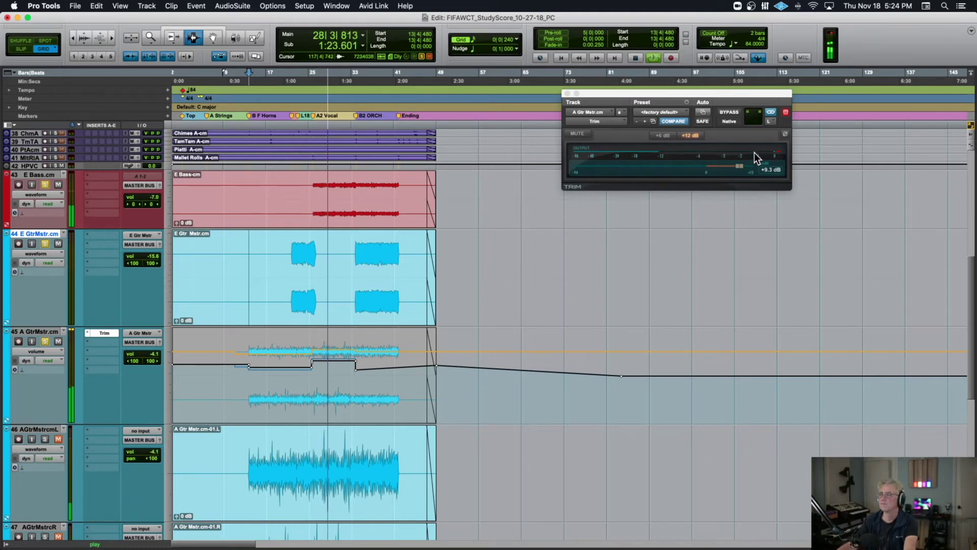
Step: Lower the Trim gain on the A GtrMstr.cm track to +1.6 dB during playback and stop the transport
{"action": "left_click_drag", "start_coordinate": [738, 163], "coordinate": [713, 164]}
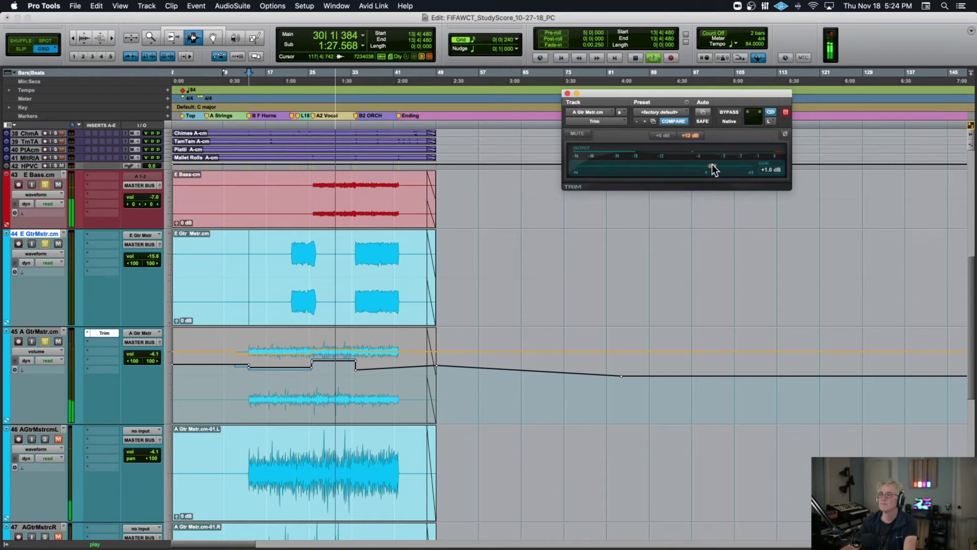
{"action": "key", "text": "space"}
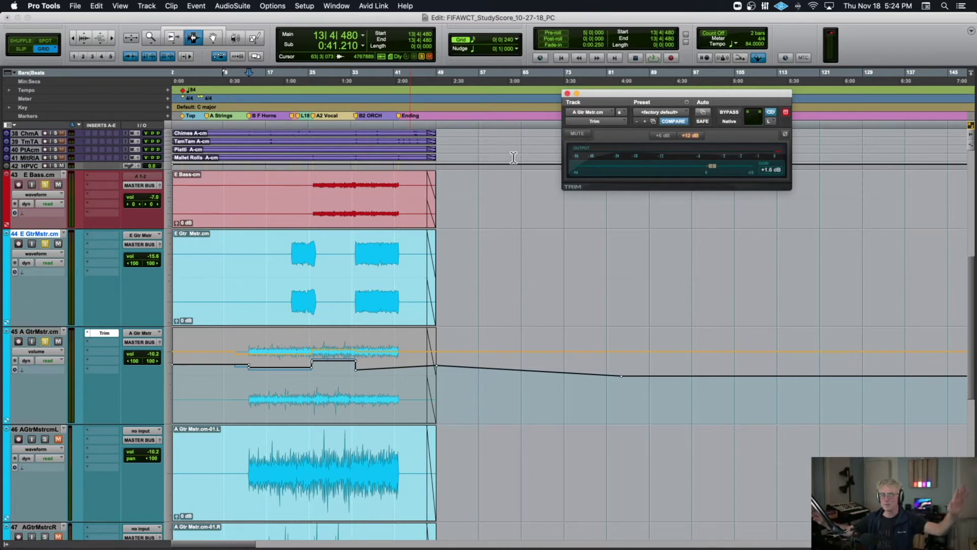
Step: Close the Trim plug-in window and close the FIFAWCT_StudyScore_10-27-18_PC session without saving it
{"action": "left_click", "coordinate": [567, 93]}
{"action": "left_click", "coordinate": [76, 6]}
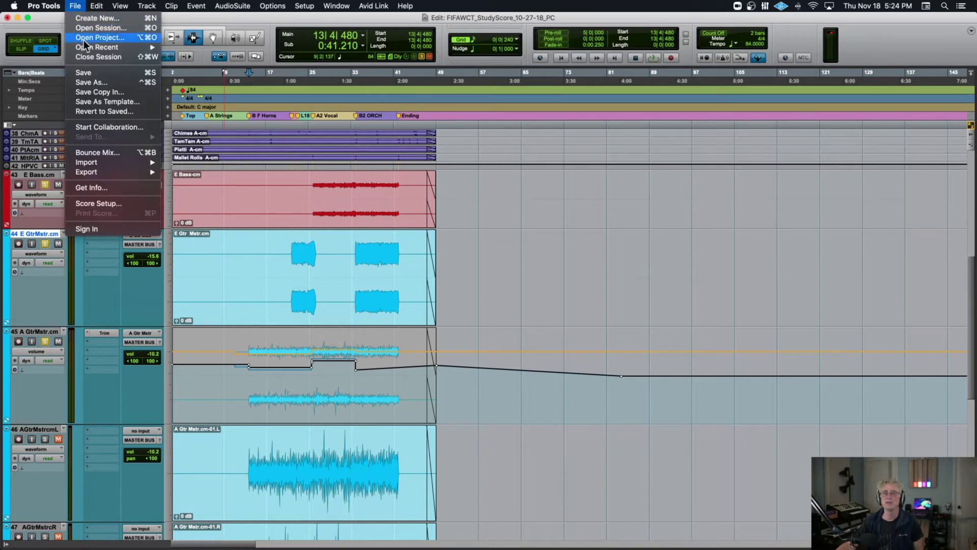
{"action": "left_click", "coordinate": [98, 57]}
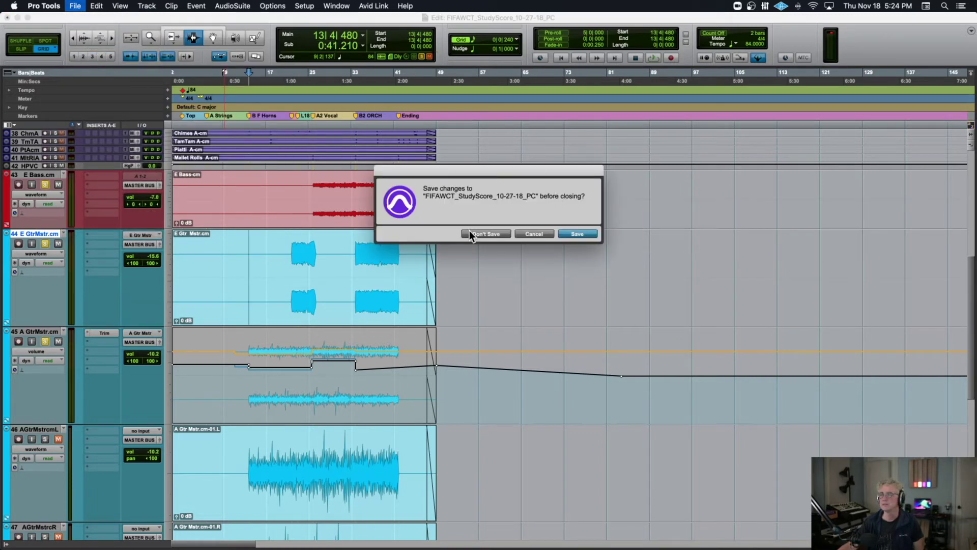
{"action": "left_click", "coordinate": [487, 233]}
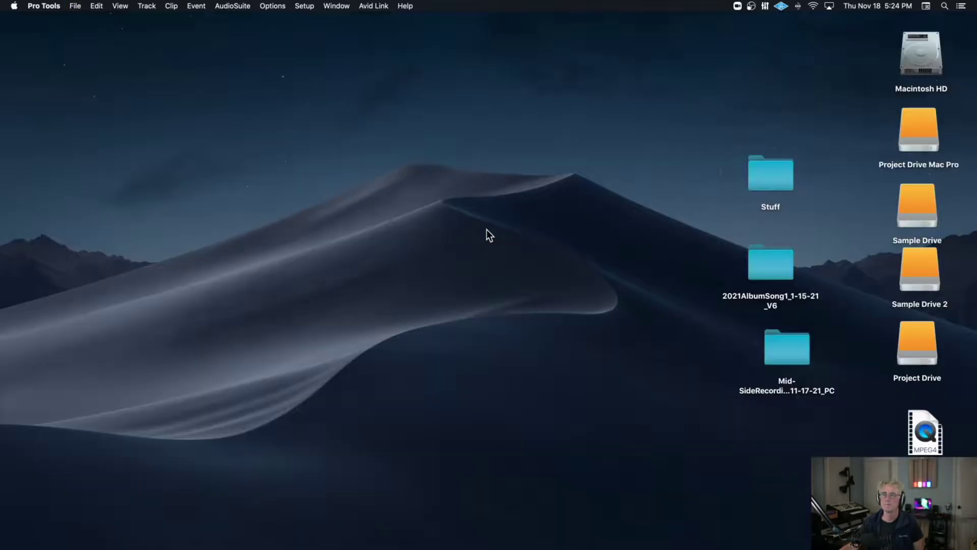
Step: Open the Stuff.ptx session from the Stuff folder on the desktop and close the folder window
{"action": "left_click", "coordinate": [475, 211]}
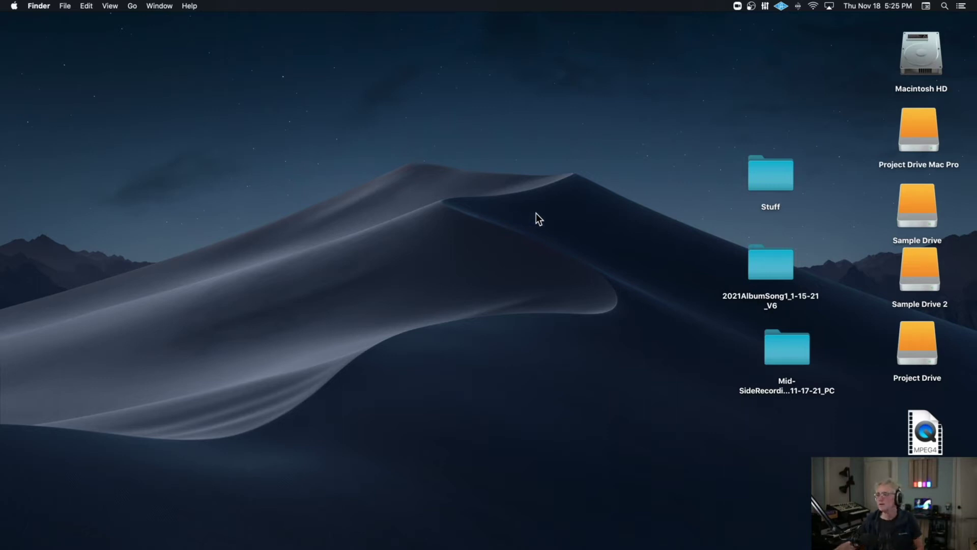
{"action": "double_click", "coordinate": [772, 170]}
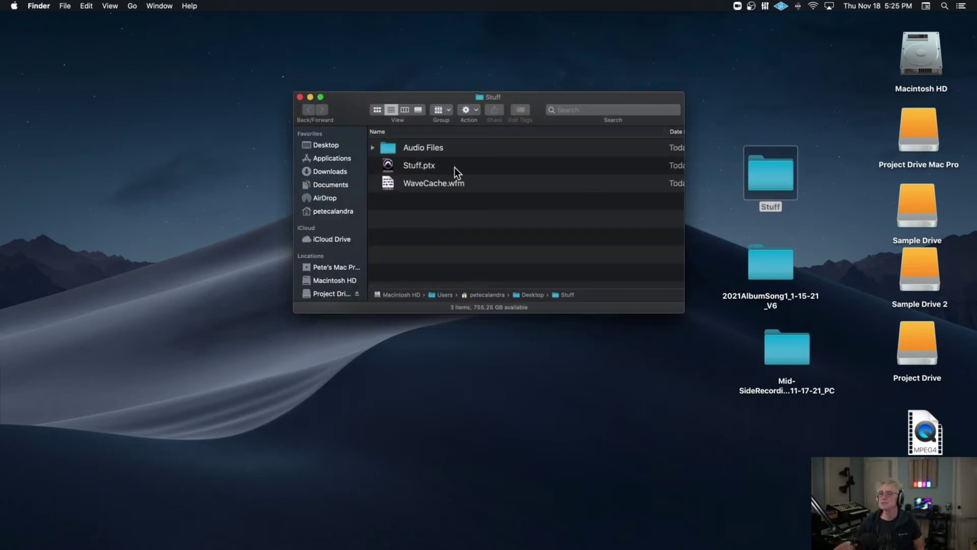
{"action": "double_click", "coordinate": [388, 167]}
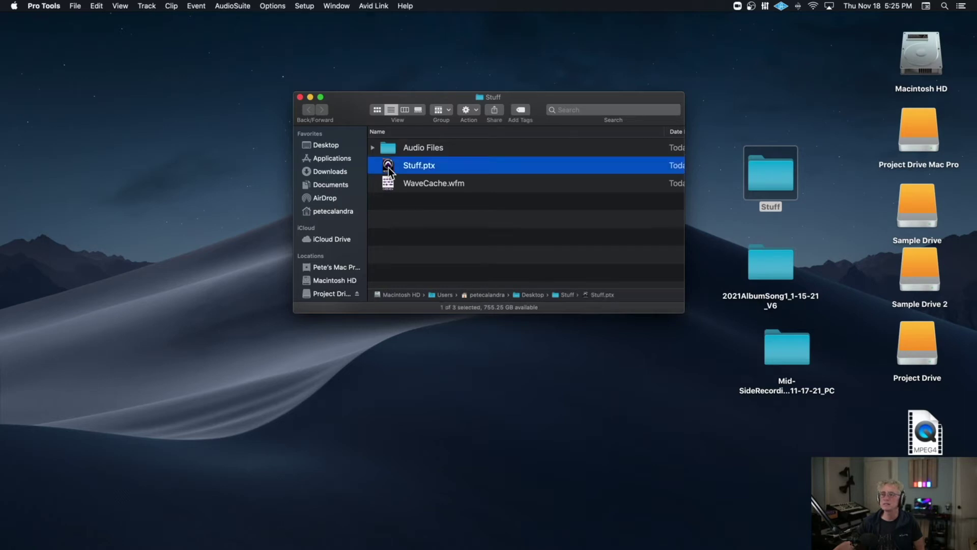
{"action": "left_click", "coordinate": [300, 97]}
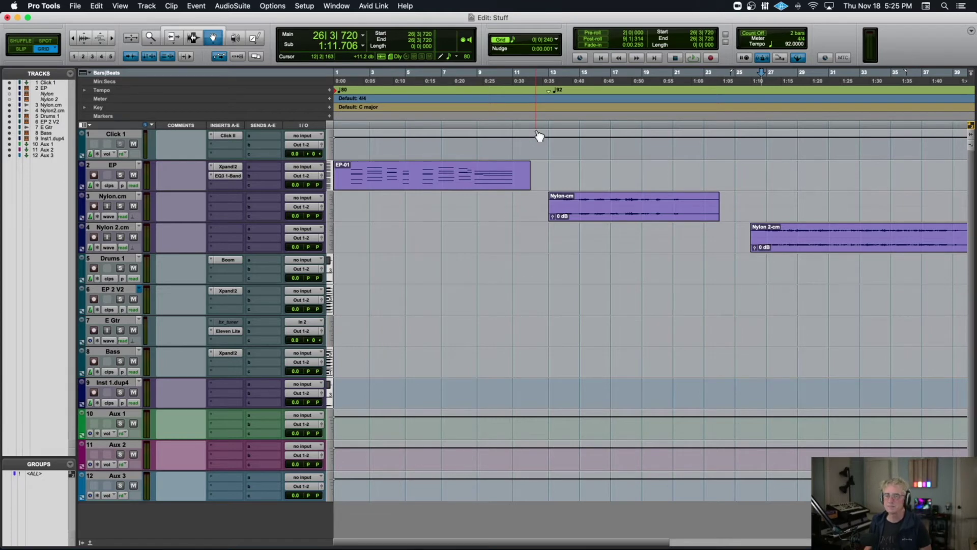
Step: Place the playback start at bar 2 of the EP clip and play the session
{"action": "scroll", "coordinate": [454, 164], "scroll_direction": "right", "scroll_amount": 2}
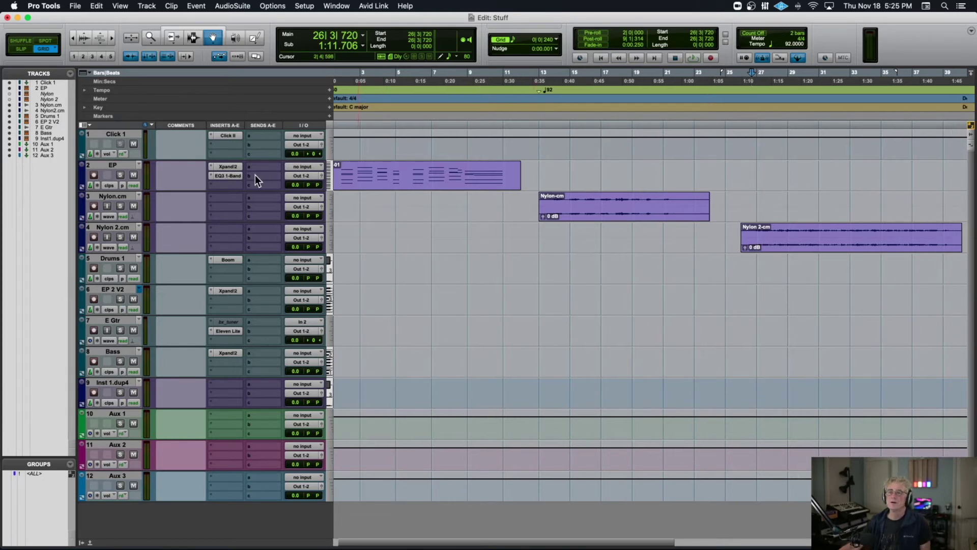
{"action": "left_click", "coordinate": [342, 121]}
{"action": "key", "text": "space"}
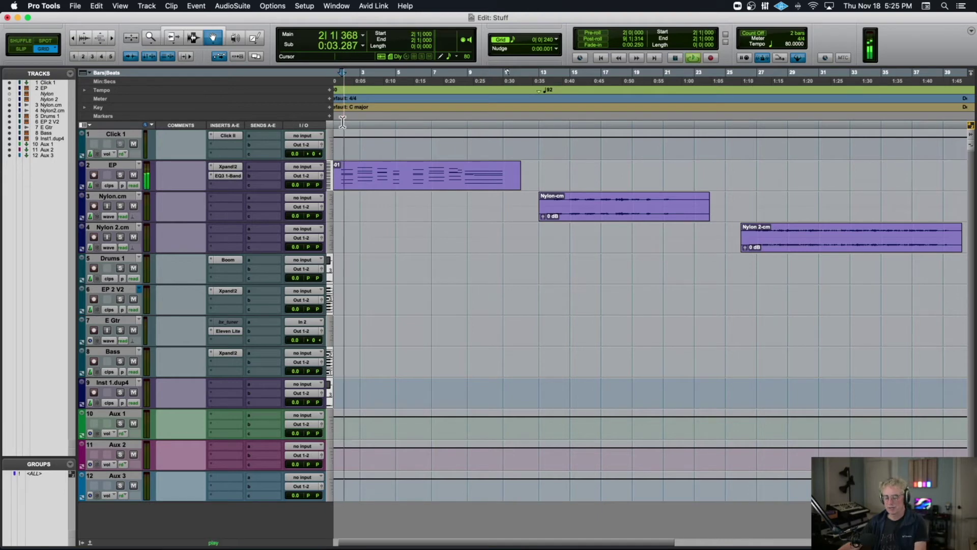
Step: Zoom the timeline in on the EP-01 clip, enlarge the EP track's height, and stop playback
{"action": "key", "text": "t"}
{"action": "key", "text": "t"}
{"action": "key", "text": "t"}
{"action": "key", "text": "r"}
{"action": "key", "text": "r"}
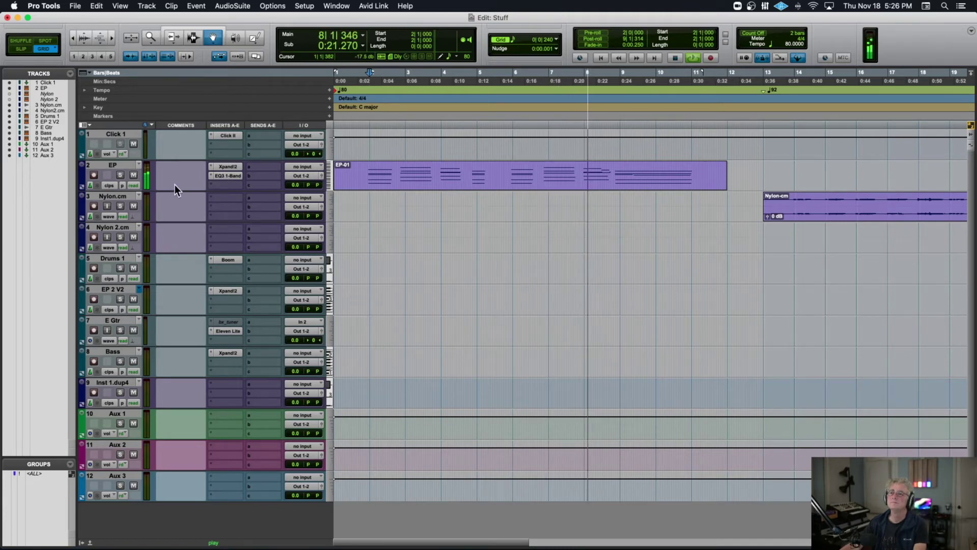
{"action": "left_click_drag", "start_coordinate": [169, 192], "coordinate": [163, 278]}
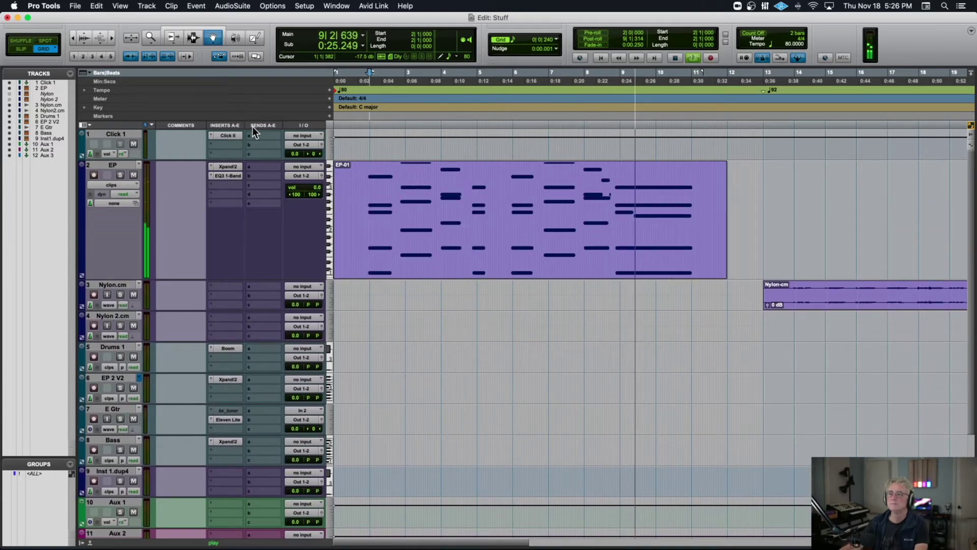
{"action": "key", "text": "space"}
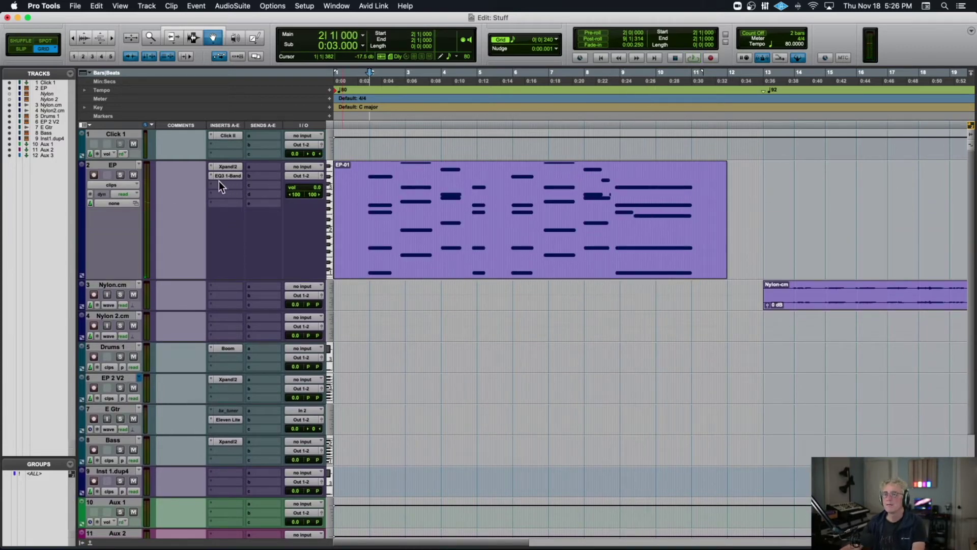
Step: Open the EQ3 1-Band on the EP track, set its filter type to Low-Pass, and move its window beside the track controls
{"action": "left_click", "coordinate": [228, 176]}
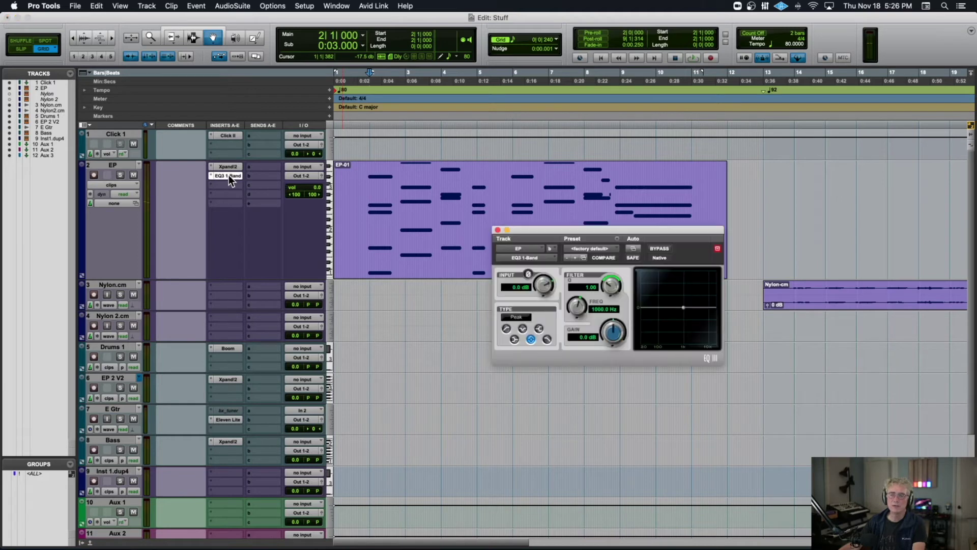
{"action": "left_click", "coordinate": [547, 340]}
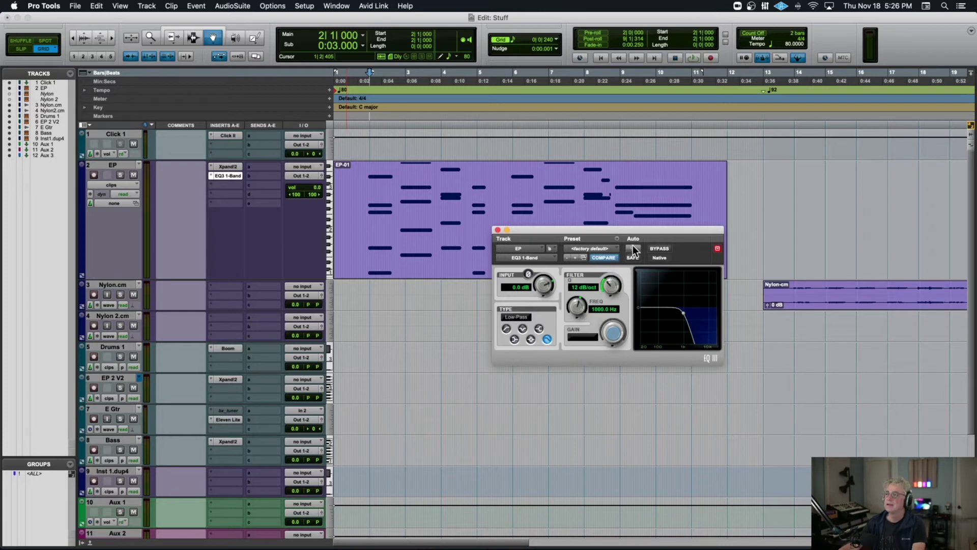
{"action": "left_click_drag", "start_coordinate": [642, 231], "coordinate": [478, 175]}
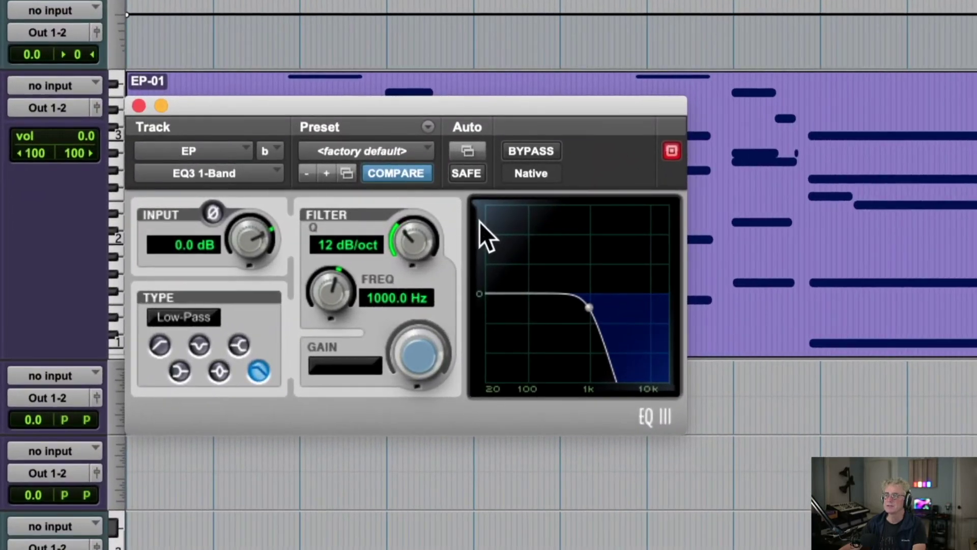
Step: Enable the Frequency parameter of the EP track's EQ3 1-Band for plug-in automation
{"action": "left_click", "coordinate": [472, 154]}
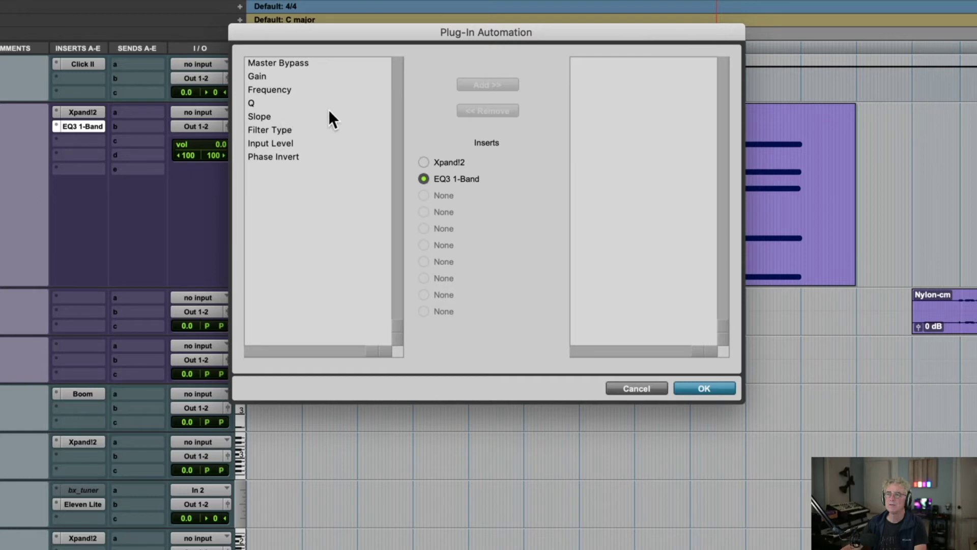
{"action": "left_click", "coordinate": [276, 89]}
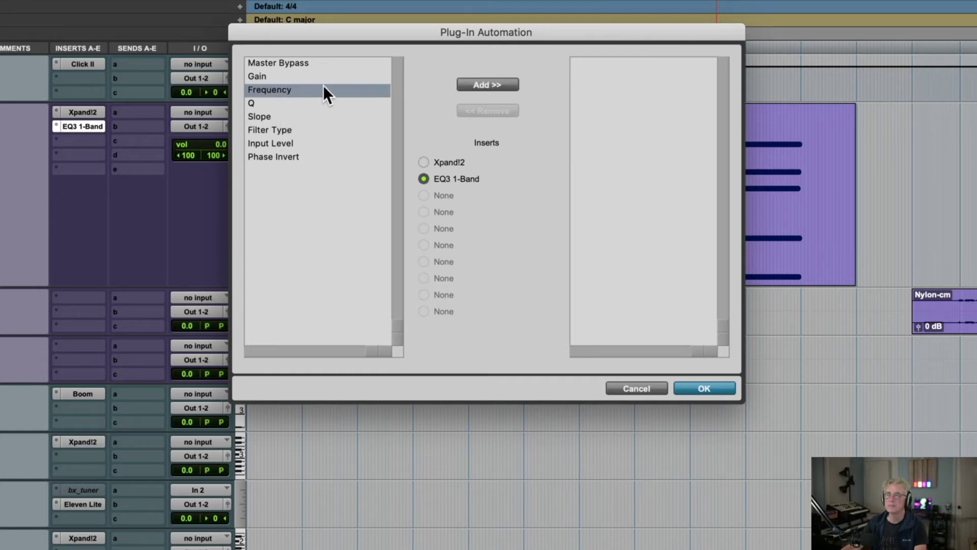
{"action": "left_click", "coordinate": [481, 86]}
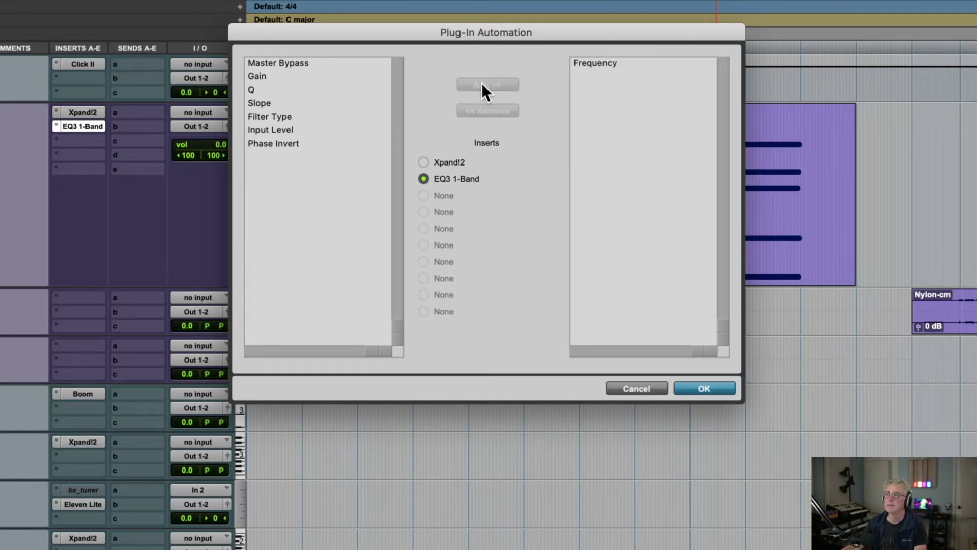
{"action": "left_click", "coordinate": [708, 389]}
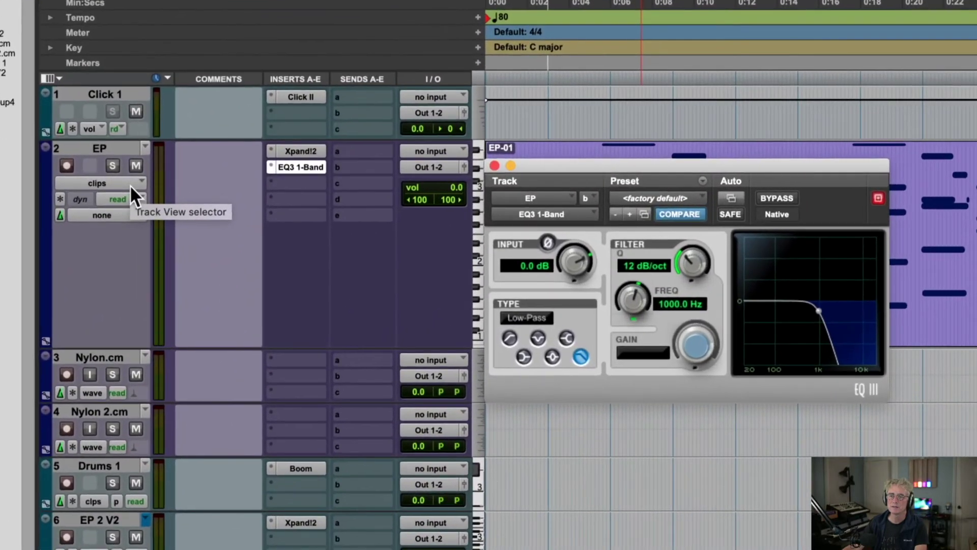
Step: Check the EP track's view options for the automatable EQ3 1-Band parameters
{"action": "left_click", "coordinate": [111, 179]}
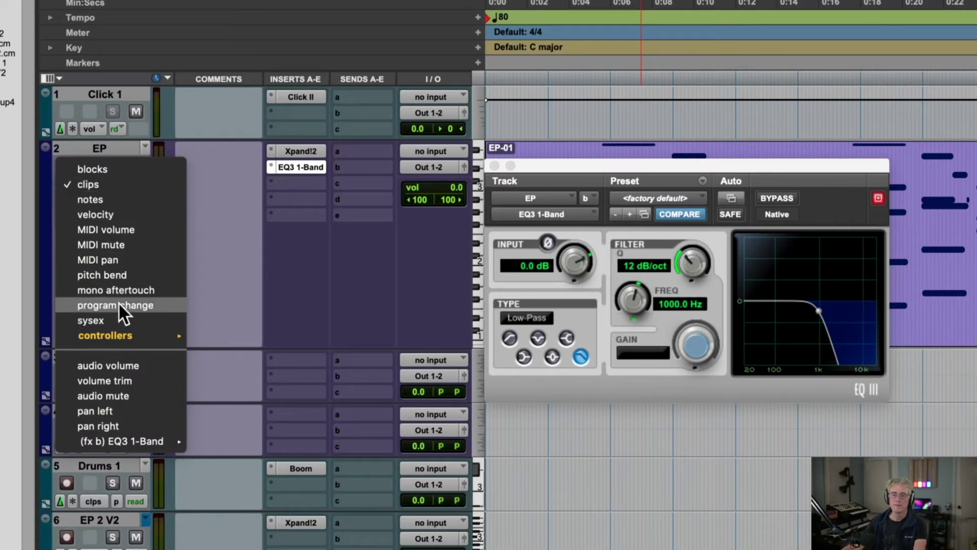
{"action": "mouse_move", "coordinate": [130, 437]}
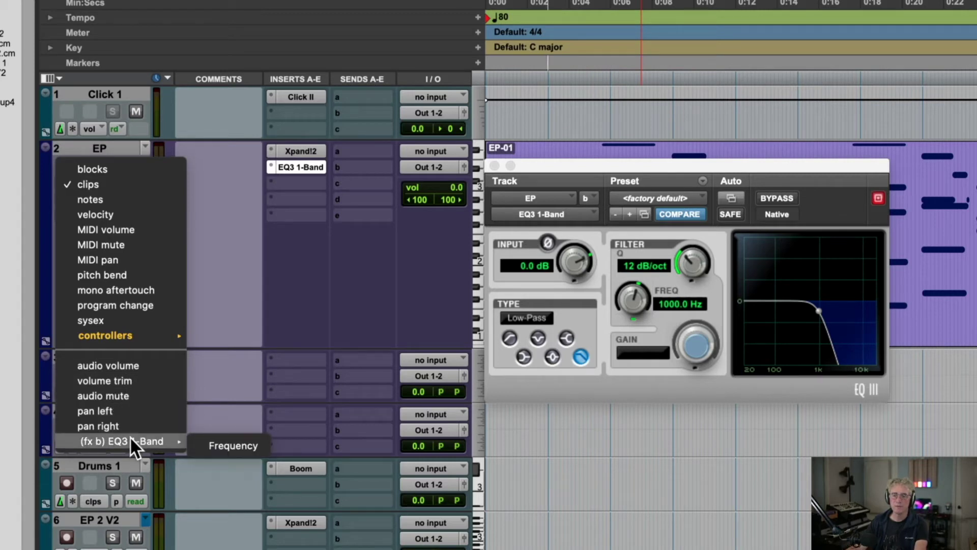
{"action": "left_click", "coordinate": [212, 442]}
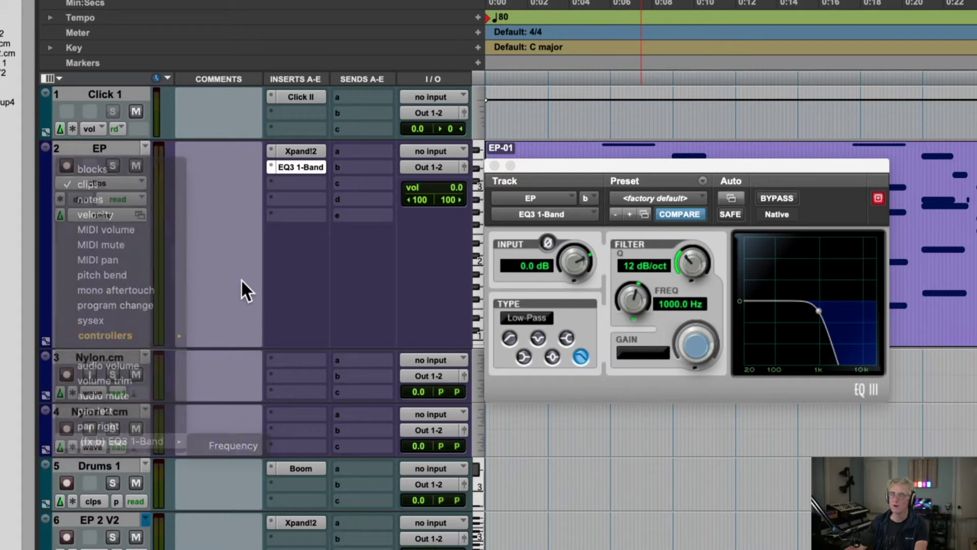
Step: Remove Frequency from the EQ3 1-Band's automated parameters and check the EP track's view options again
{"action": "left_click", "coordinate": [732, 197]}
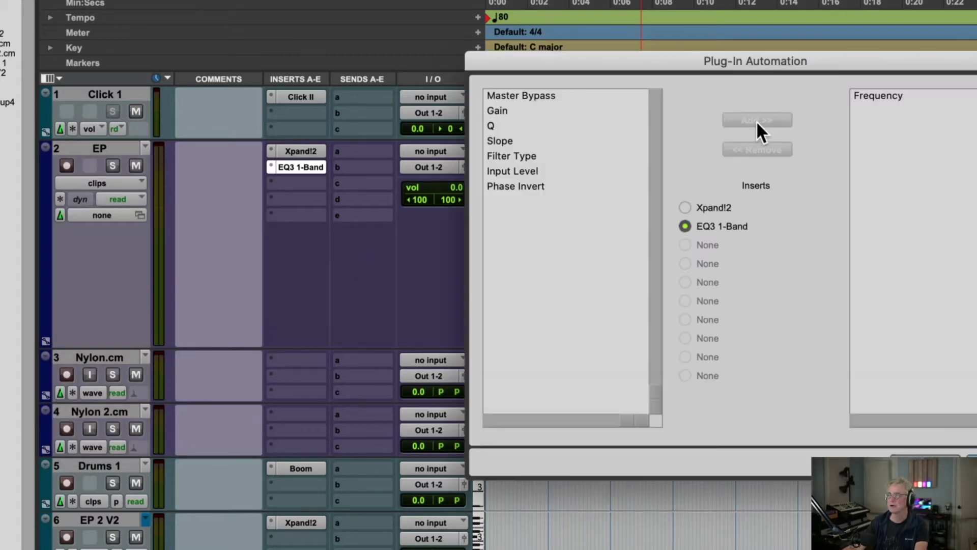
{"action": "left_click", "coordinate": [871, 95]}
{"action": "left_click", "coordinate": [766, 149]}
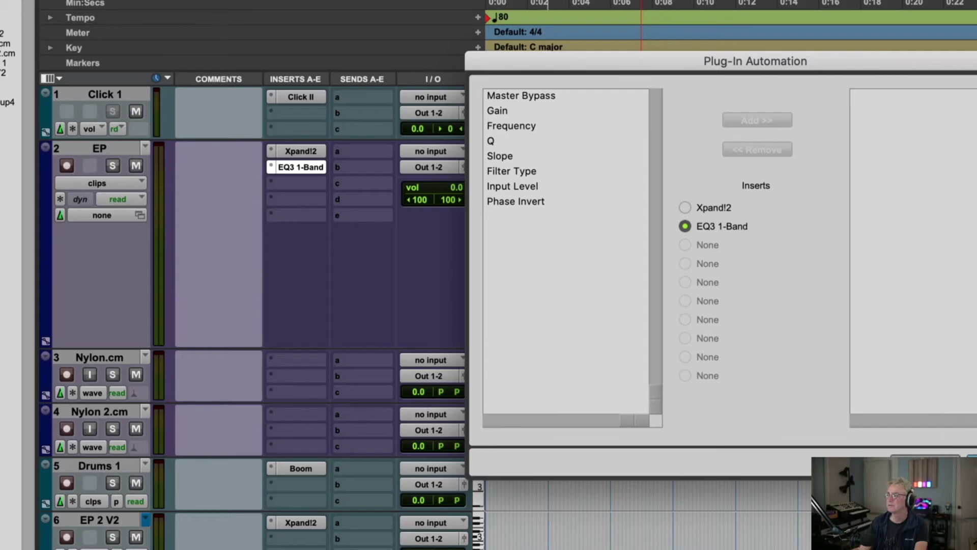
{"action": "left_click", "coordinate": [973, 462]}
{"action": "left_click", "coordinate": [81, 179]}
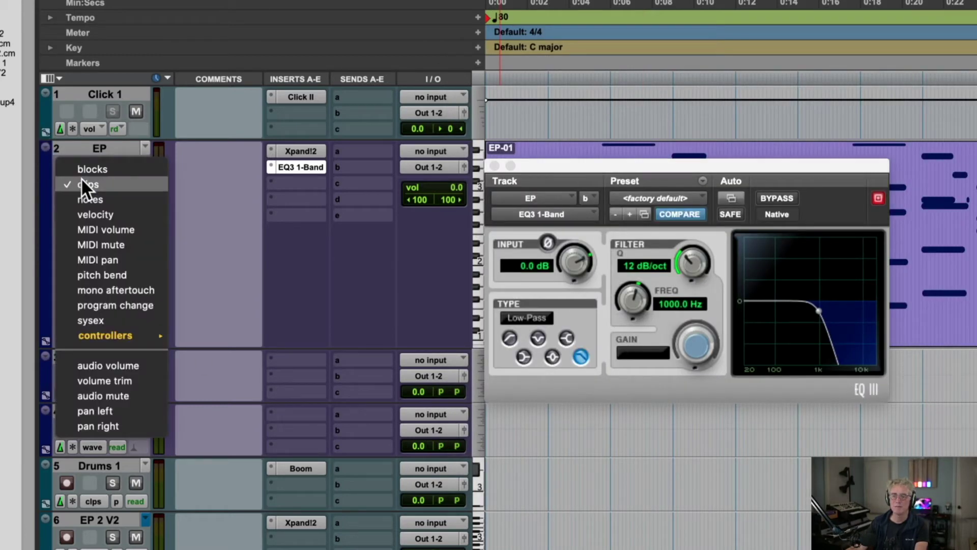
{"action": "left_click", "coordinate": [81, 178]}
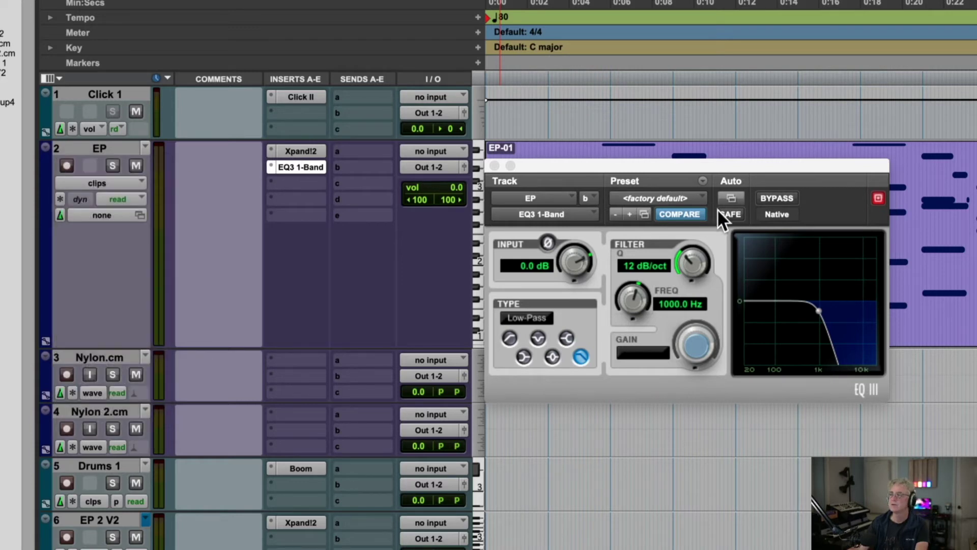
Step: Add Frequency back to the EQ3 1-Band's automated parameters on the EP track
{"action": "left_click", "coordinate": [732, 198]}
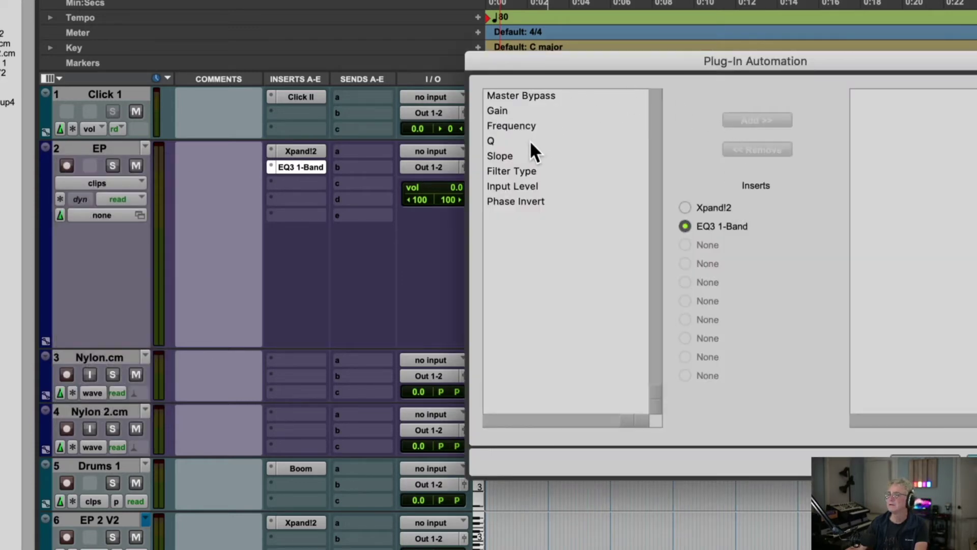
{"action": "left_click", "coordinate": [522, 126]}
{"action": "left_click", "coordinate": [737, 120]}
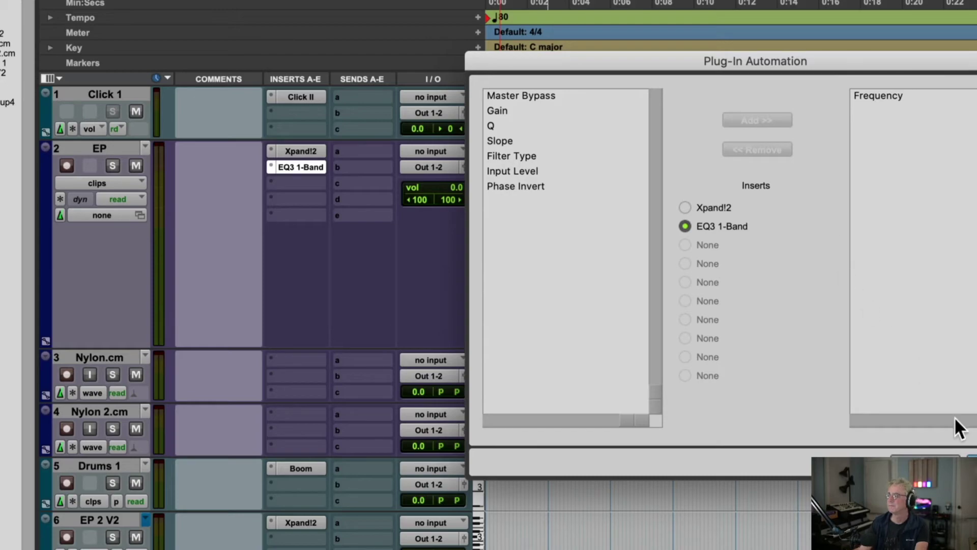
{"action": "left_click", "coordinate": [971, 457]}
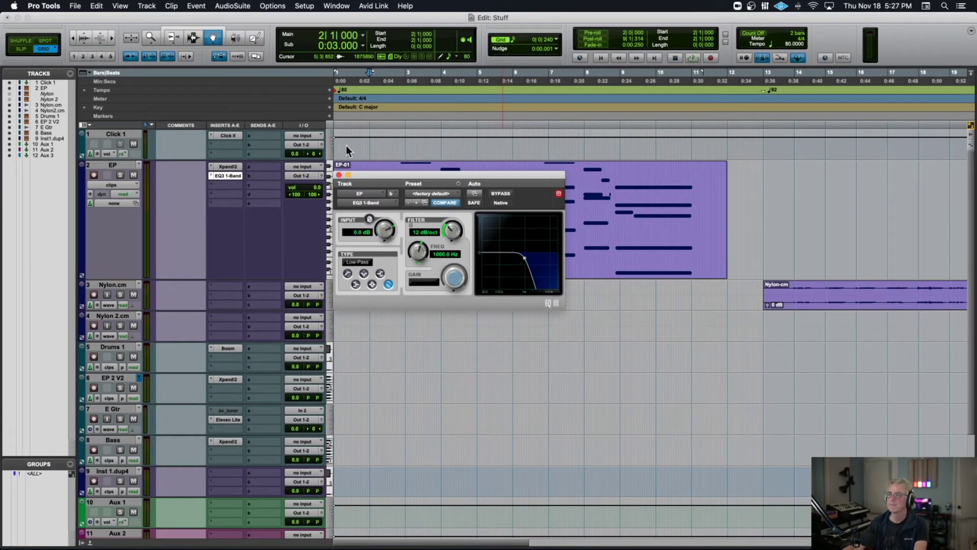
Step: Toggle the EQ3 1-Band window's target state off and back on, and move the window toward the middle of the EP clip
{"action": "left_click", "coordinate": [558, 194]}
{"action": "left_click", "coordinate": [559, 193]}
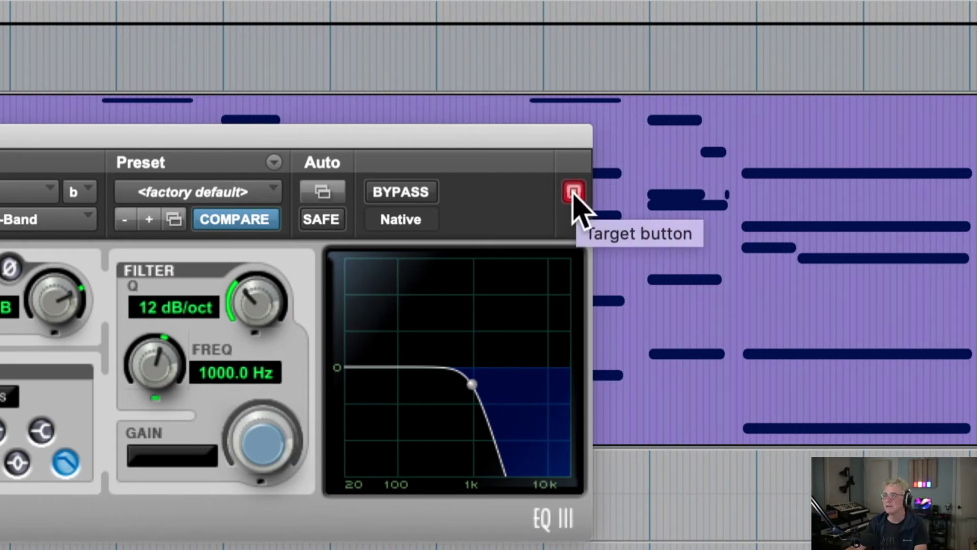
{"action": "left_click", "coordinate": [573, 192]}
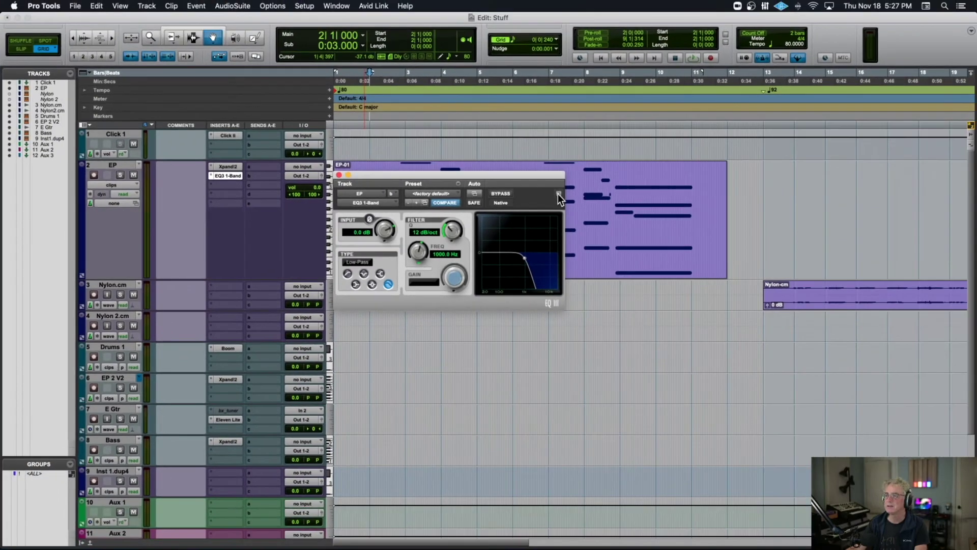
{"action": "left_click_drag", "start_coordinate": [504, 172], "coordinate": [557, 191]}
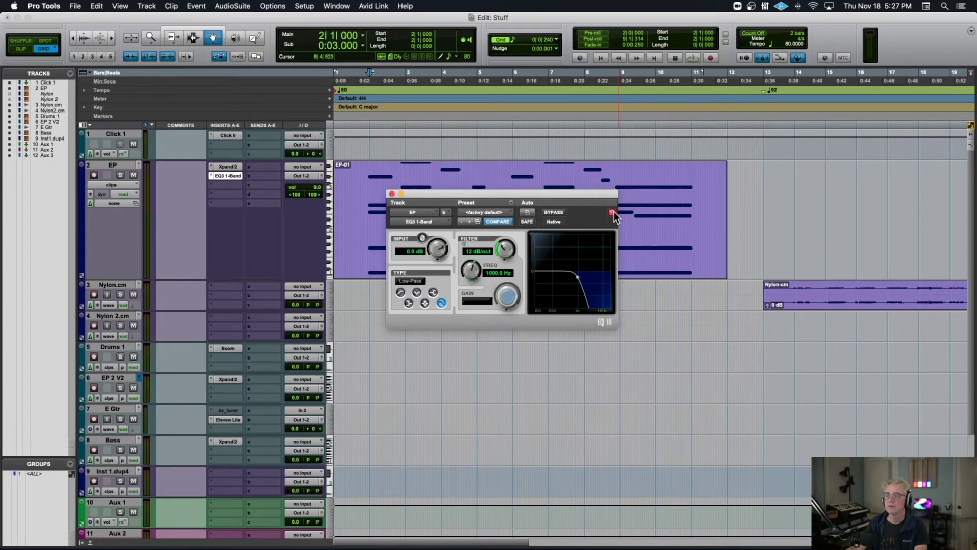
Step: Open the EP track's Xpand!2 in the targeted plug-in window, move it up over the rulers and close it
{"action": "left_click", "coordinate": [225, 166]}
{"action": "left_click_drag", "start_coordinate": [415, 196], "coordinate": [416, 109]}
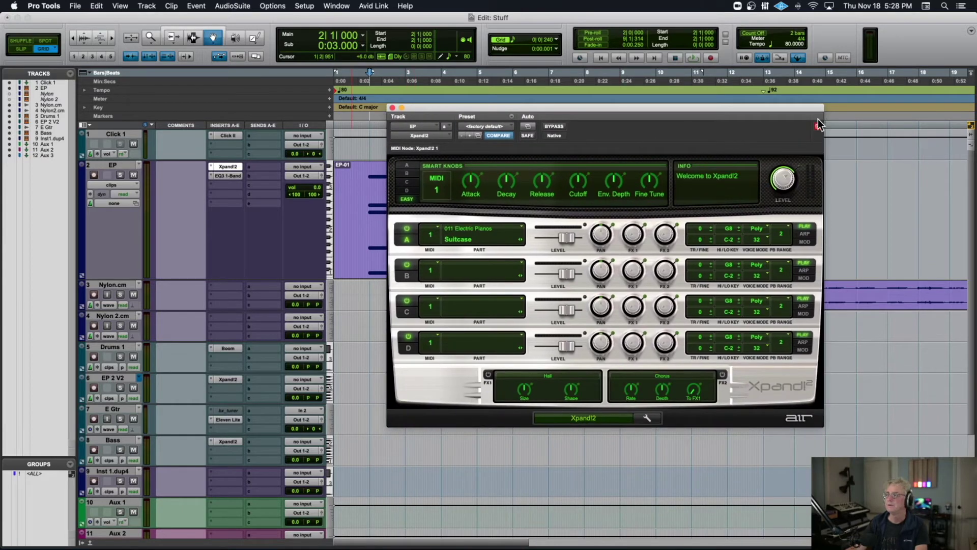
{"action": "left_click", "coordinate": [392, 108]}
Step: Reopen the EP track's EQ3 1-Band as an untargeted window over the lower track headers and open Xpand!2 alongside it
{"action": "left_click", "coordinate": [235, 175]}
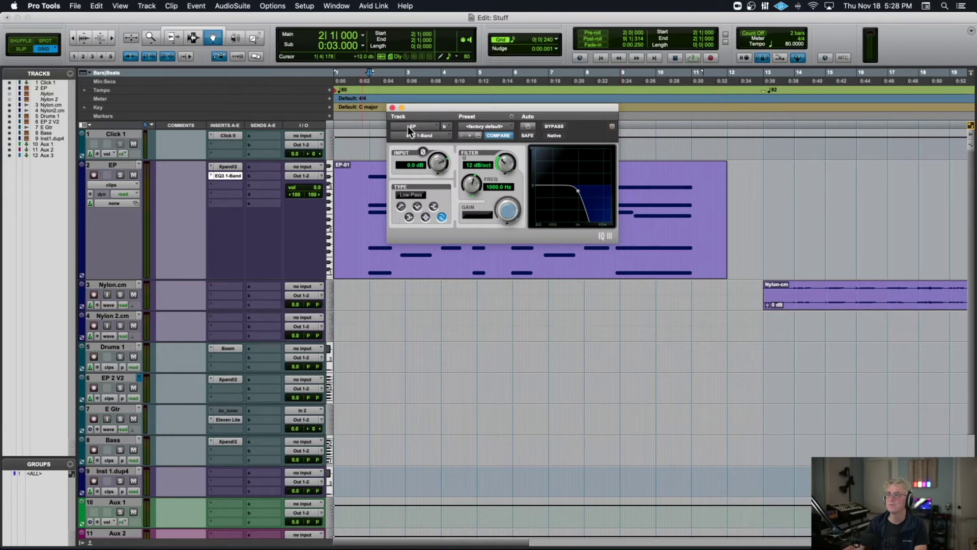
{"action": "left_click_drag", "start_coordinate": [414, 108], "coordinate": [130, 380]}
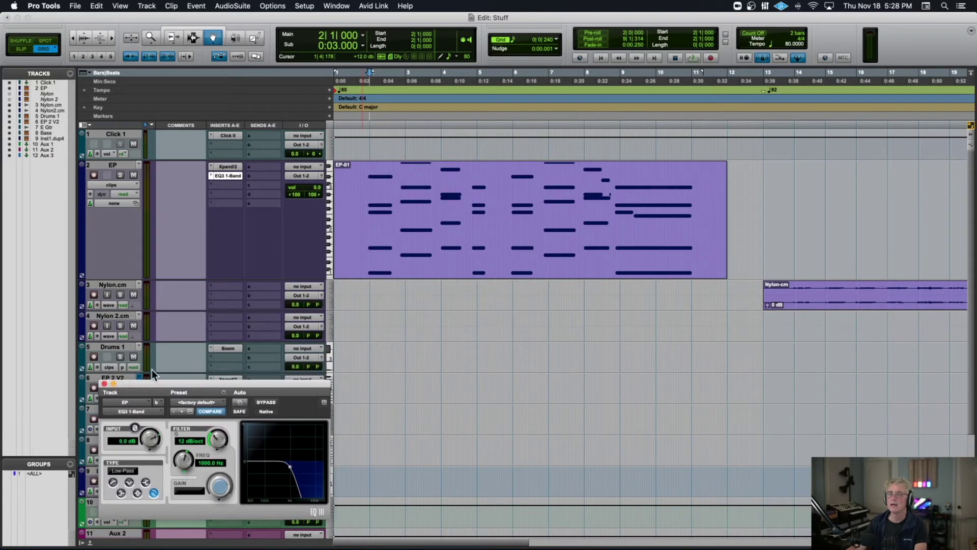
{"action": "left_click", "coordinate": [231, 167]}
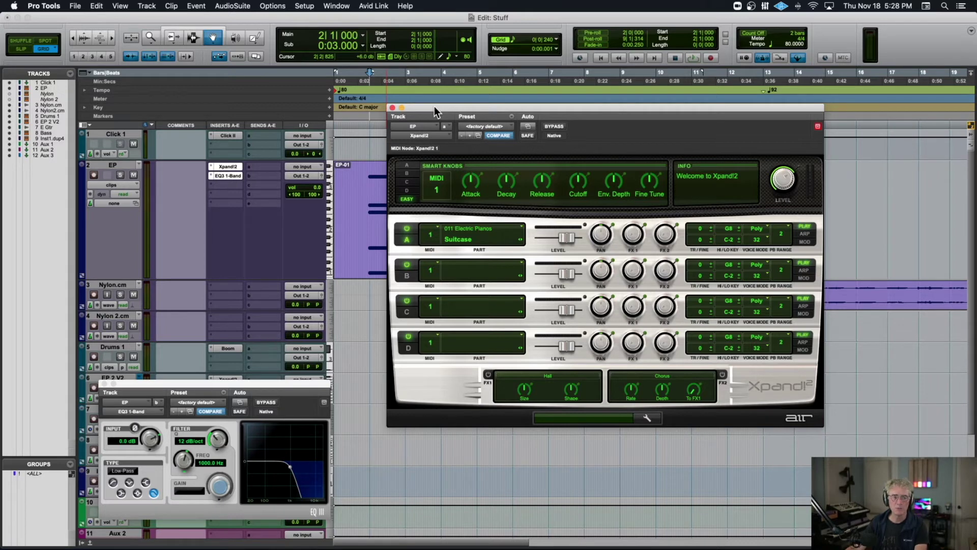
Step: Check which MIDI controllers are assigned to Xpand!2's Attack and Cutoff knobs
{"action": "right_click", "coordinate": [473, 185]}
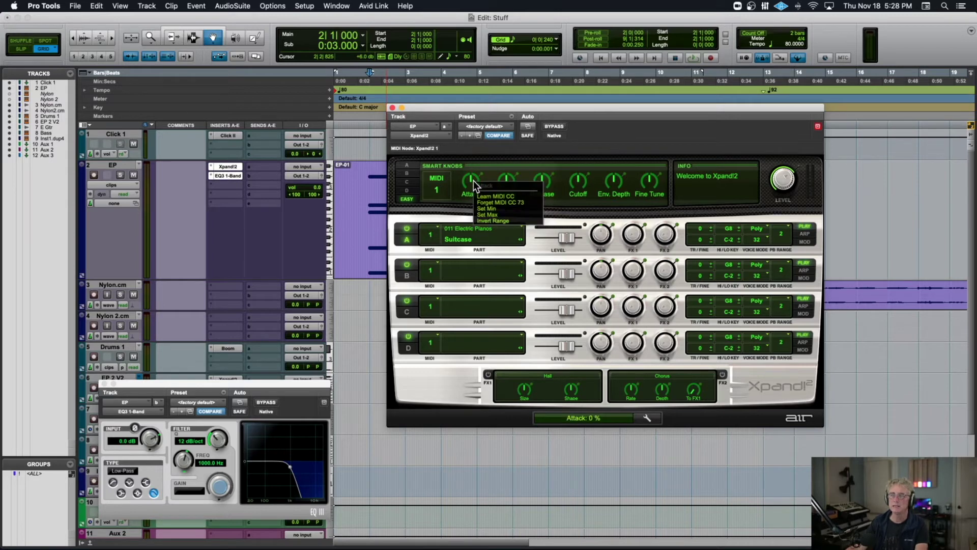
{"action": "left_click", "coordinate": [496, 203]}
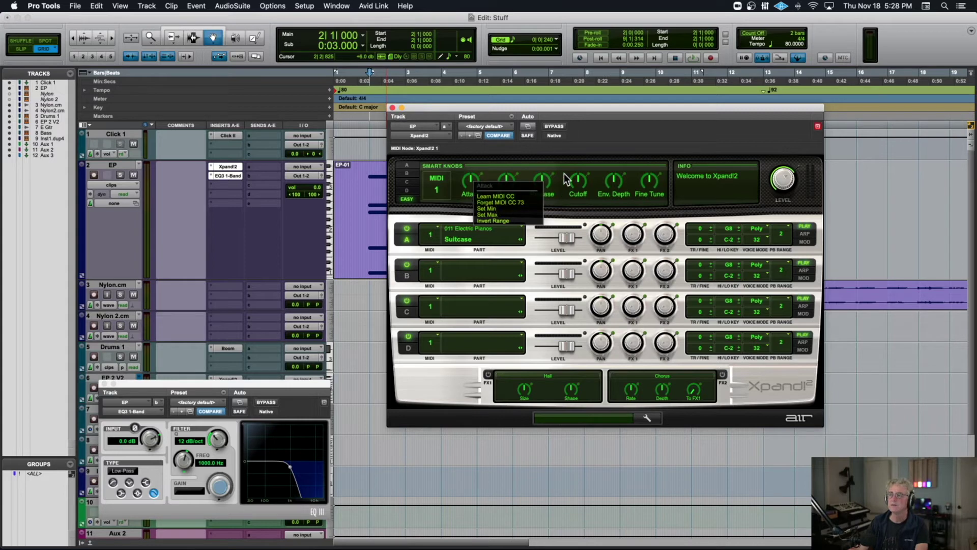
{"action": "mouse_move", "coordinate": [567, 180]}
{"action": "right_click", "coordinate": [580, 182]}
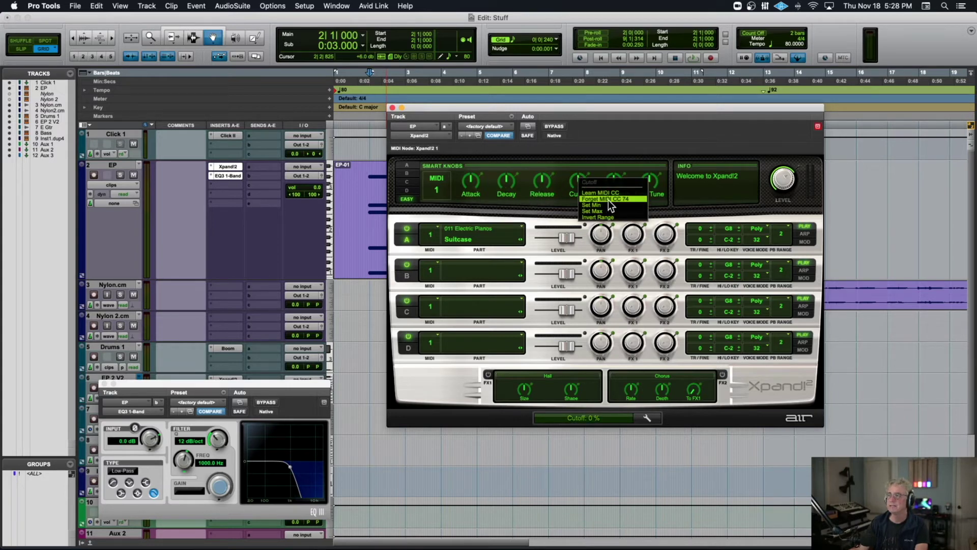
{"action": "left_click", "coordinate": [219, 182]}
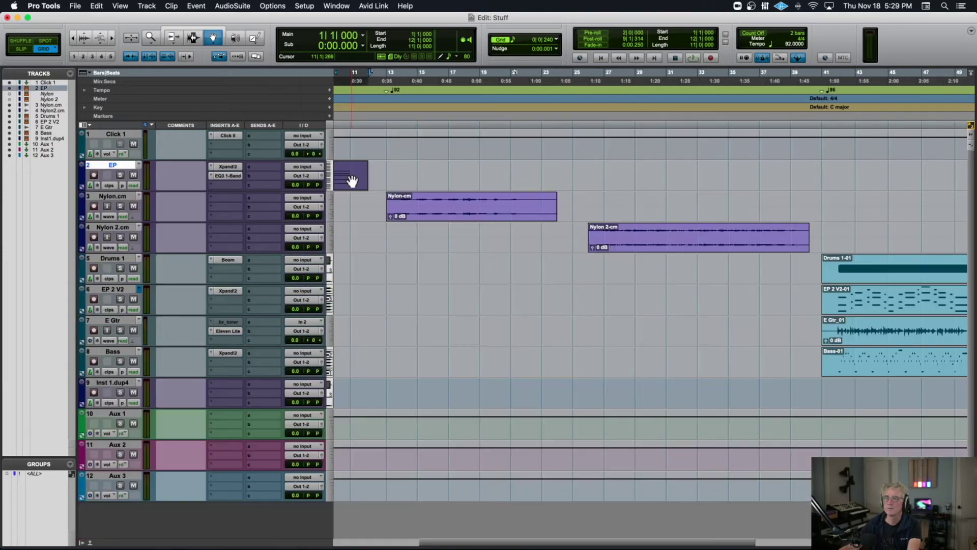
Step: Open the EP clip in the MIDI Editor and add sound cntrl #5 (74) to the track's automated MIDI controllers
{"action": "double_click", "coordinate": [351, 178]}
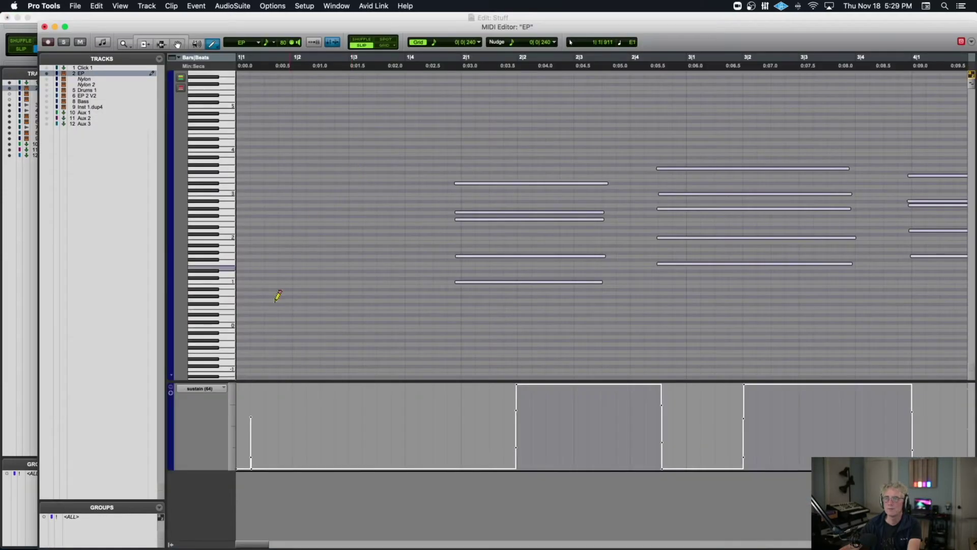
{"action": "left_click", "coordinate": [209, 388]}
{"action": "mouse_move", "coordinate": [209, 389]}
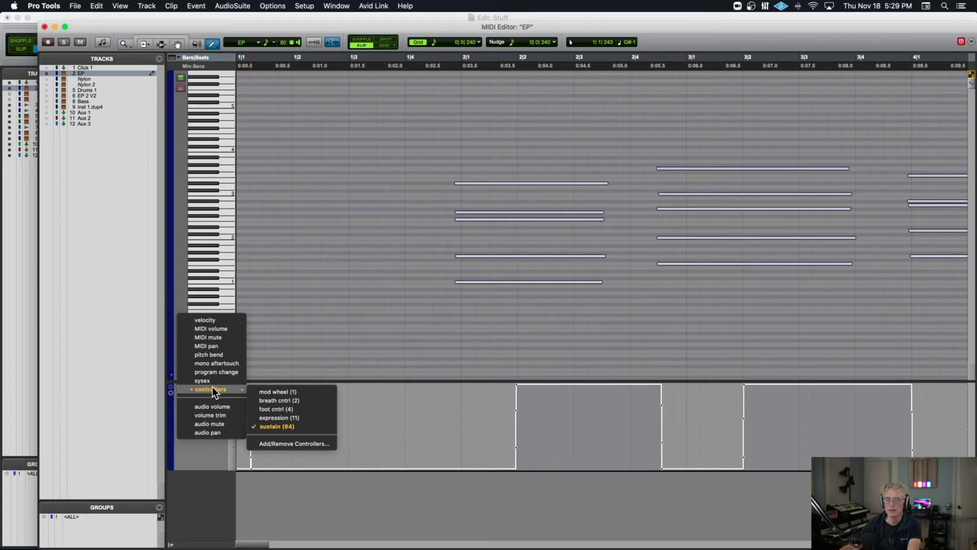
{"action": "left_click", "coordinate": [294, 444]}
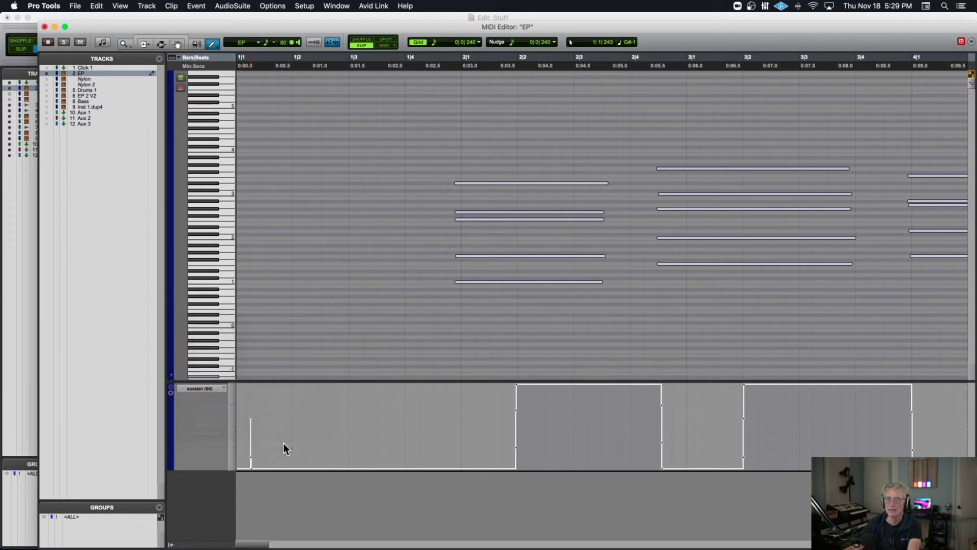
{"action": "scroll", "coordinate": [396, 201], "scroll_direction": "down", "scroll_amount": 5}
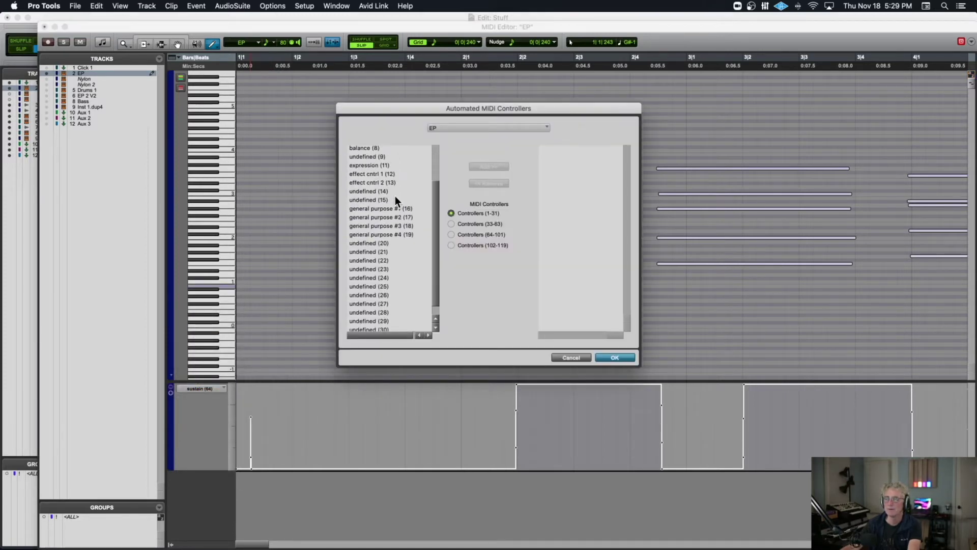
{"action": "left_click", "coordinate": [451, 234]}
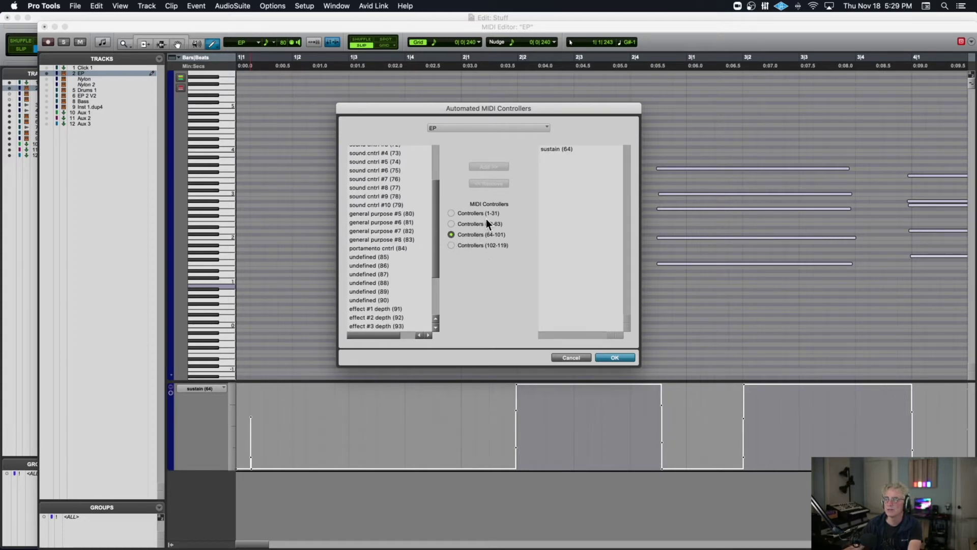
{"action": "left_click", "coordinate": [381, 162]}
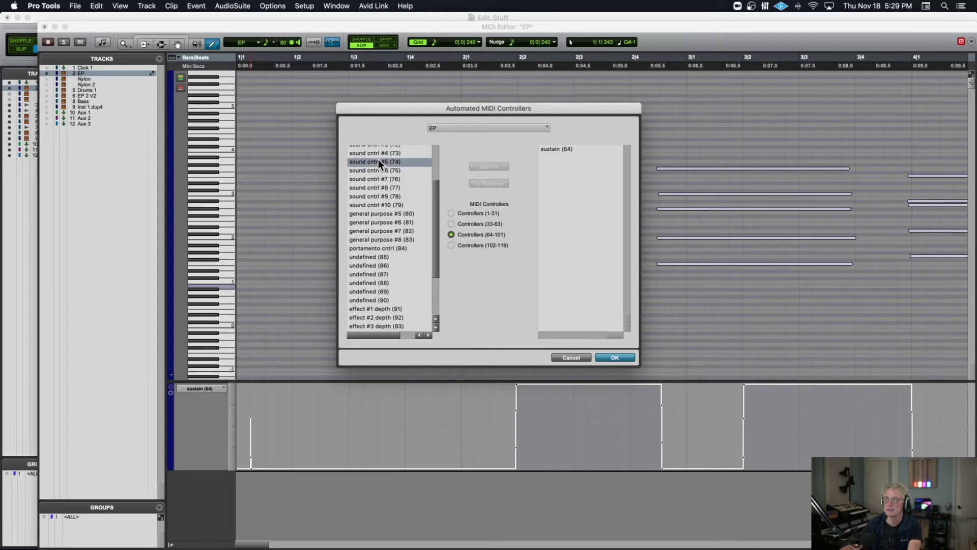
{"action": "left_click", "coordinate": [490, 167]}
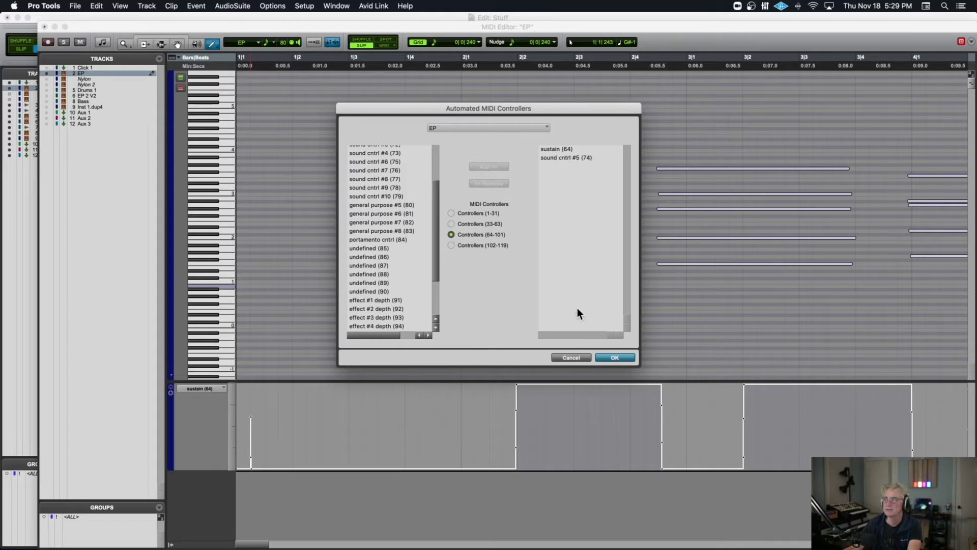
{"action": "left_click", "coordinate": [615, 358]}
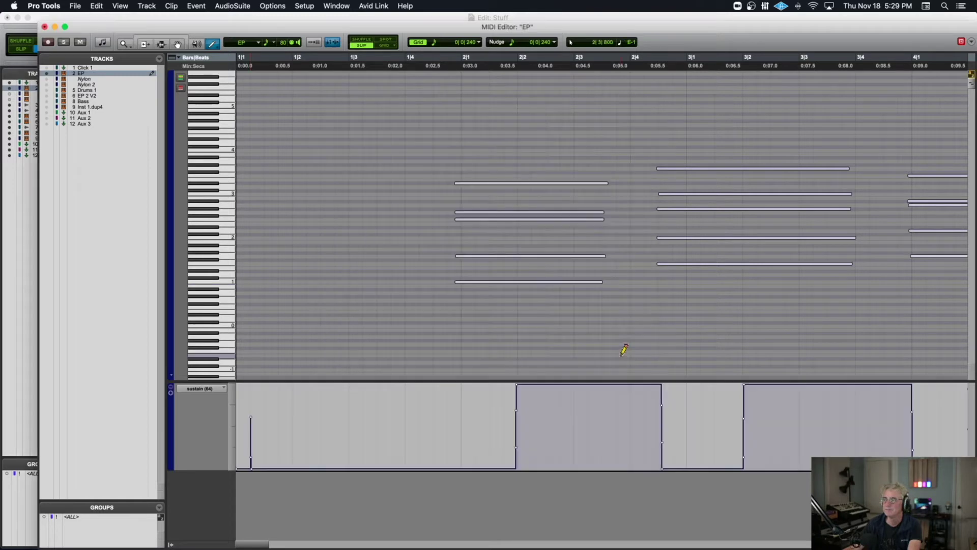
Step: Show sound cntrl #5 (74) in the MIDI Editor's controller lane, then close the MIDI Editor window
{"action": "left_click", "coordinate": [214, 390]}
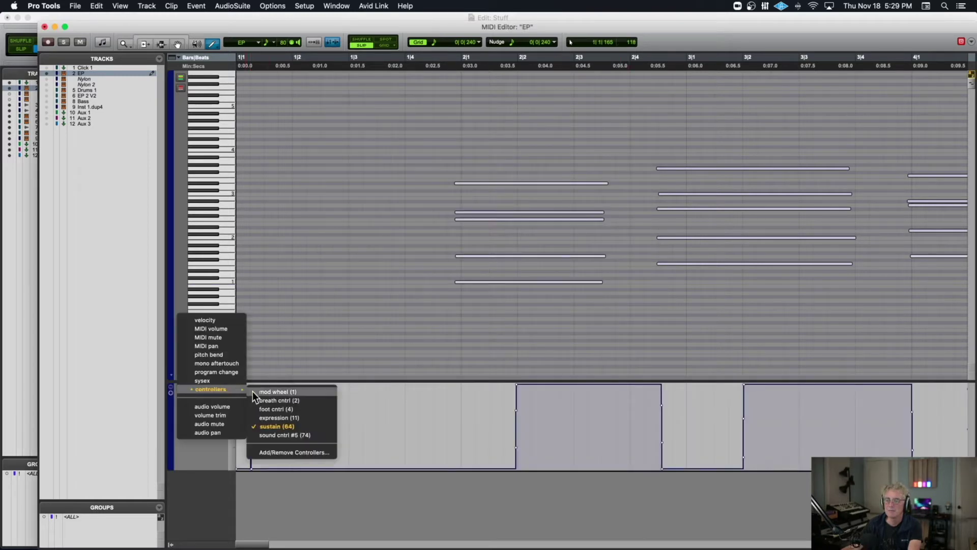
{"action": "left_click", "coordinate": [270, 432]}
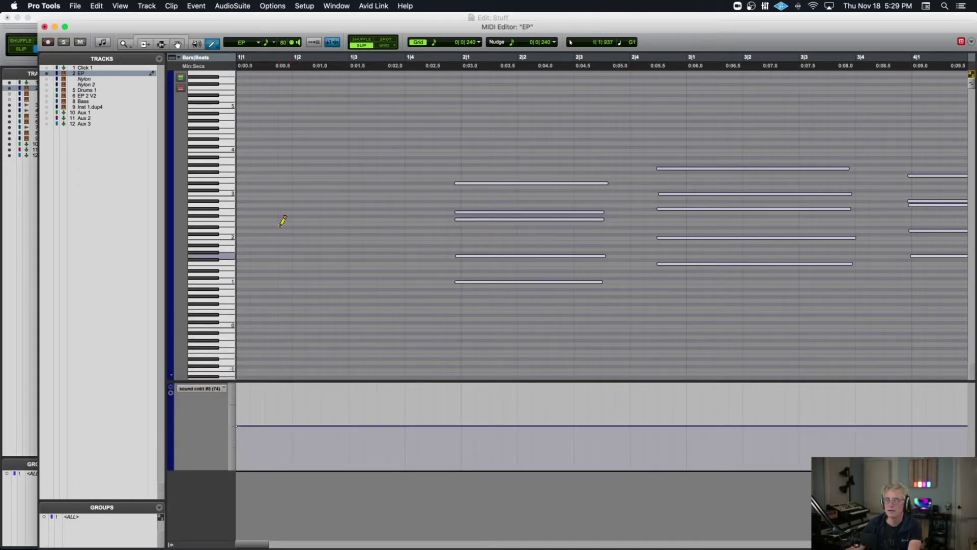
{"action": "left_click", "coordinate": [45, 26]}
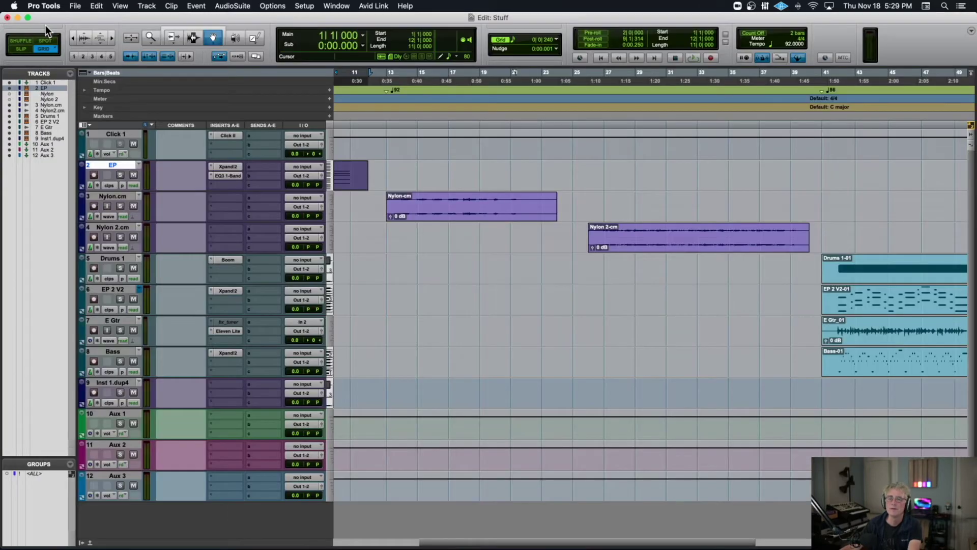
Step: Open the EP track's Xpand!2 as an untargeted window higher on the screen and show the docked MIDI Editor
{"action": "left_click", "coordinate": [224, 167]}
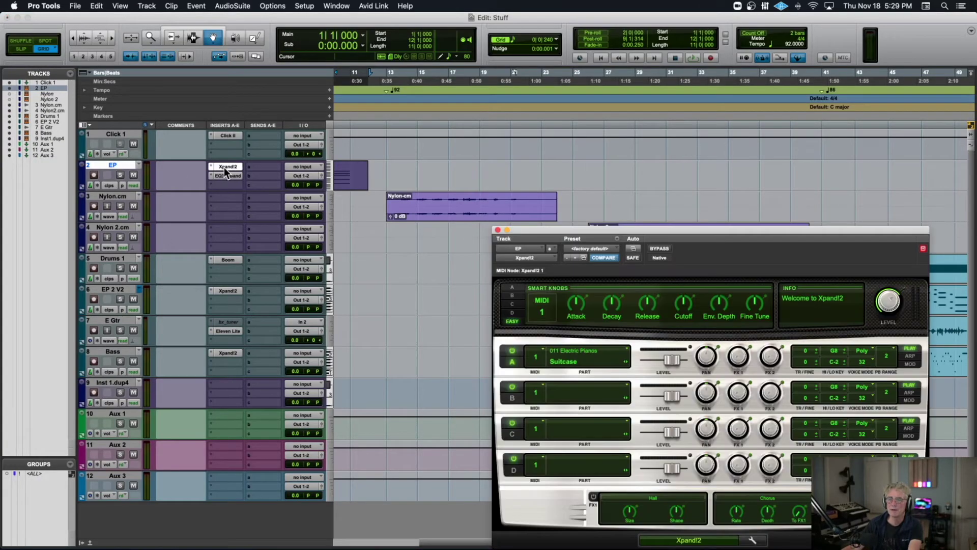
{"action": "left_click_drag", "start_coordinate": [913, 234], "coordinate": [867, 30]}
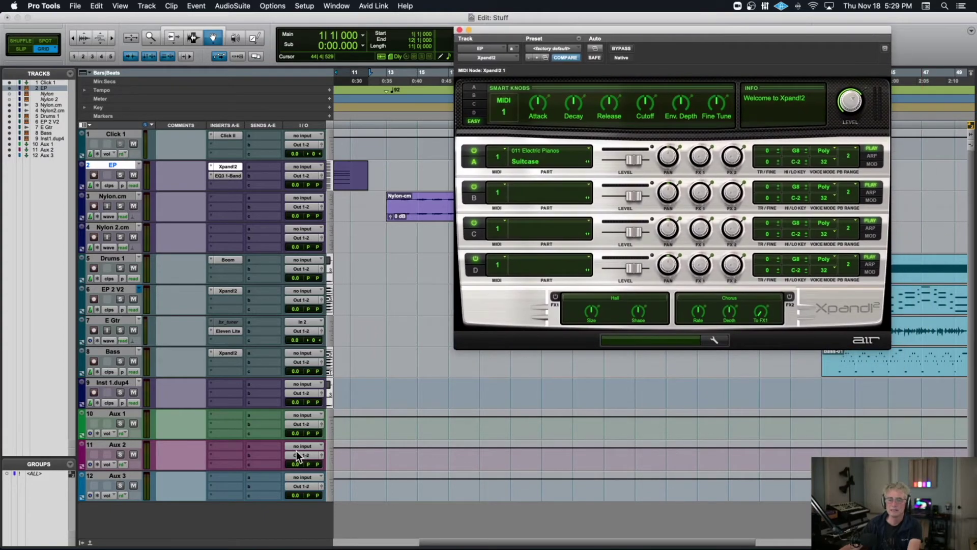
{"action": "left_click", "coordinate": [90, 542]}
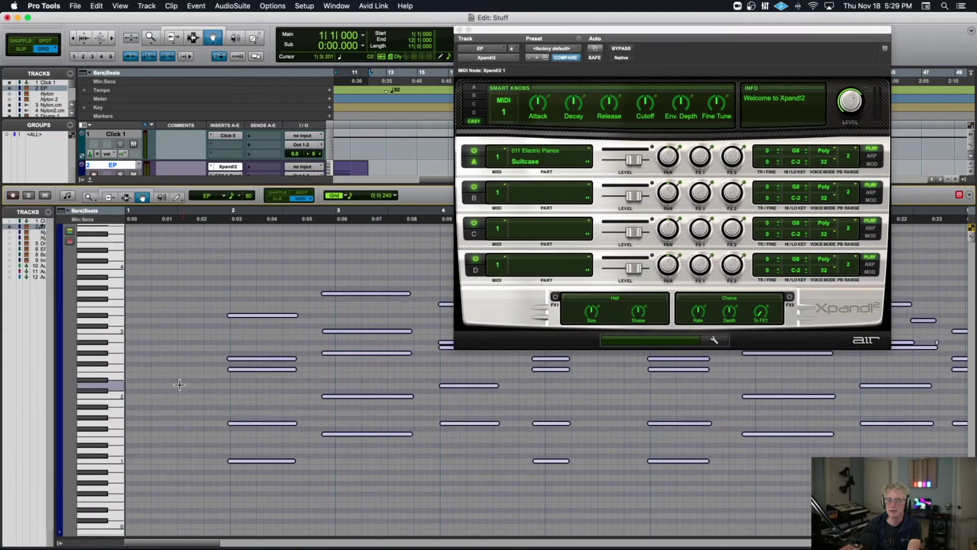
Step: Show one controller lane under the docked MIDI Editor's notes and set it to sound cntrl #5 (74)
{"action": "left_click", "coordinate": [59, 531]}
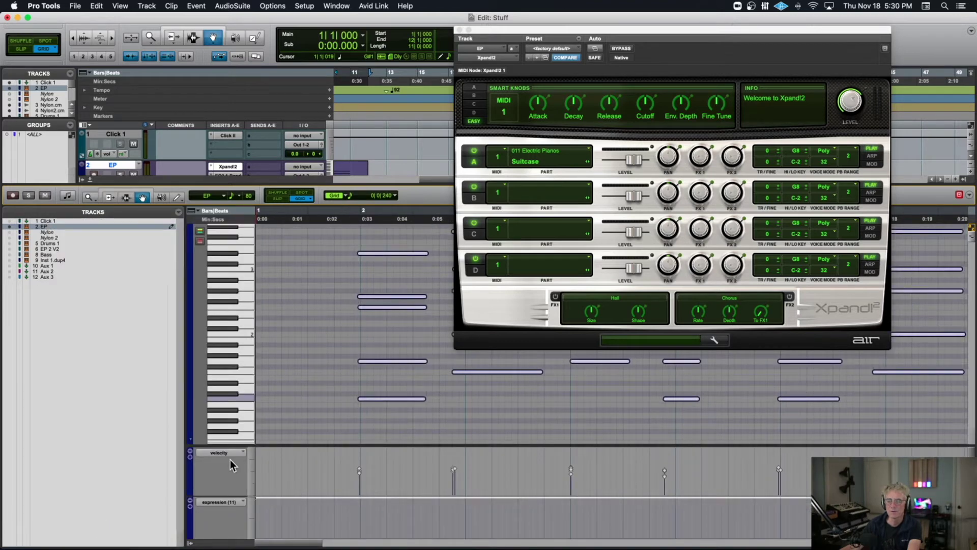
{"action": "left_click", "coordinate": [191, 504]}
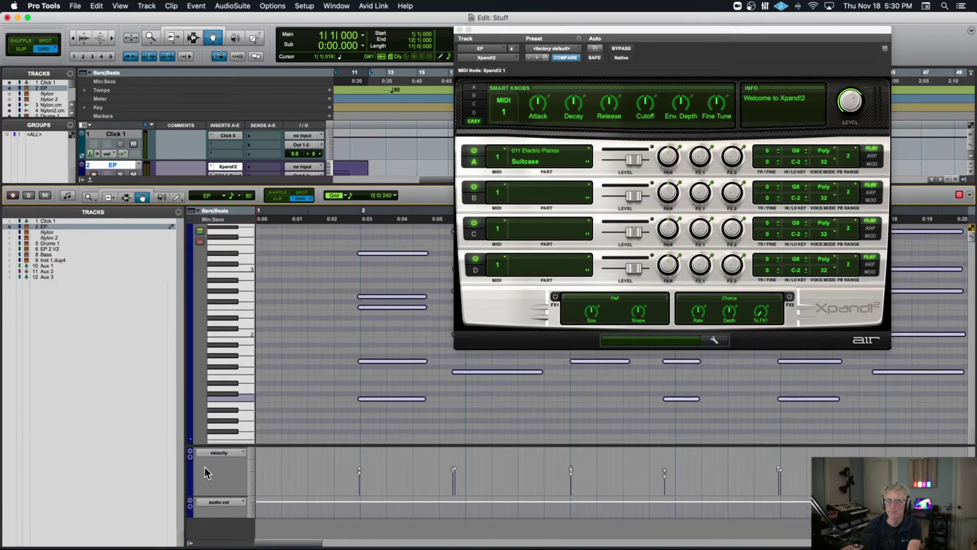
{"action": "left_click", "coordinate": [219, 453]}
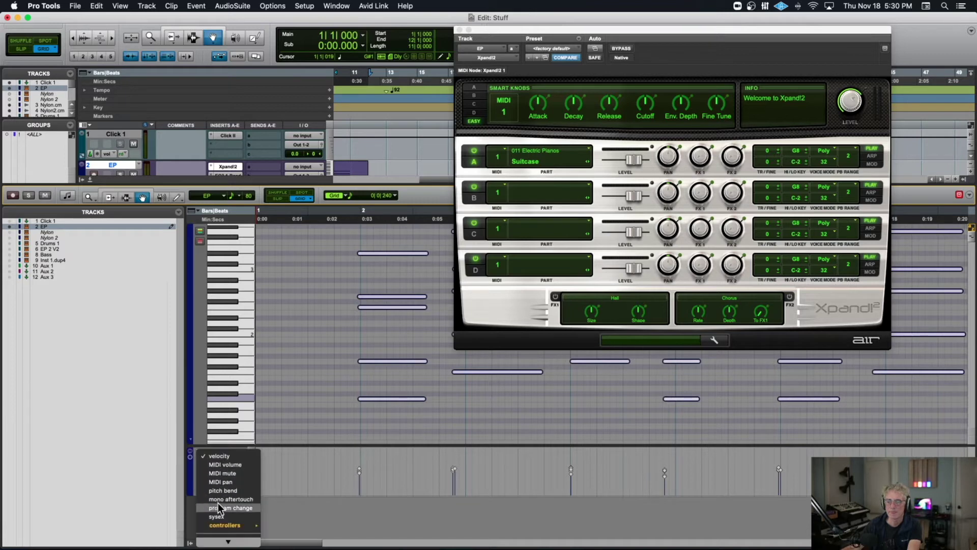
{"action": "mouse_move", "coordinate": [225, 525]}
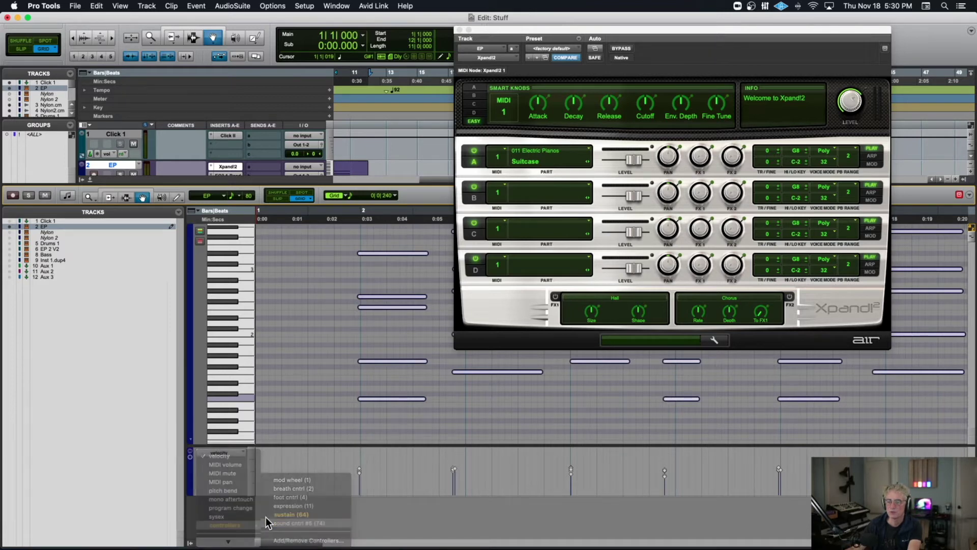
{"action": "left_click", "coordinate": [266, 517]}
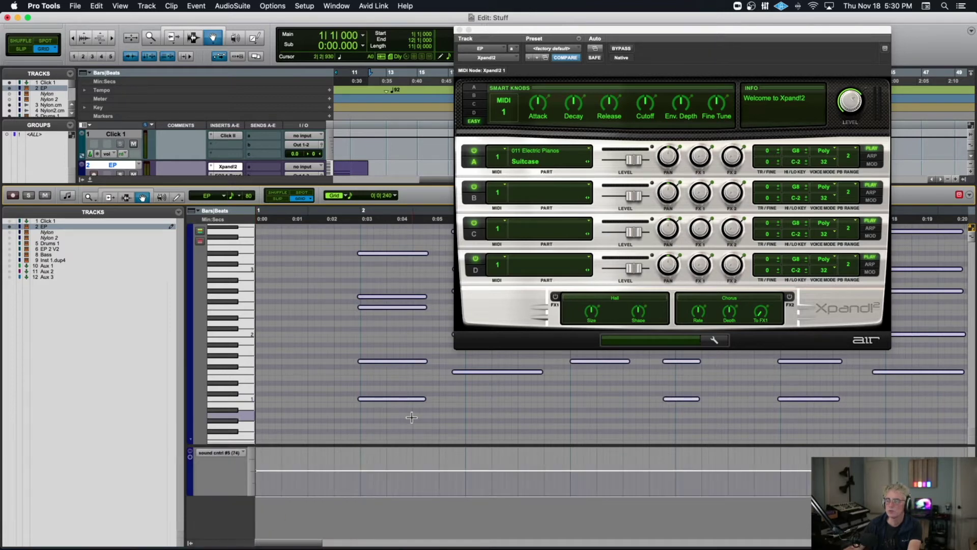
Step: Draw a steep falling sound cntrl #5 (74) curve under the first chord with the Pencil tool and play it back
{"action": "left_click", "coordinate": [177, 197]}
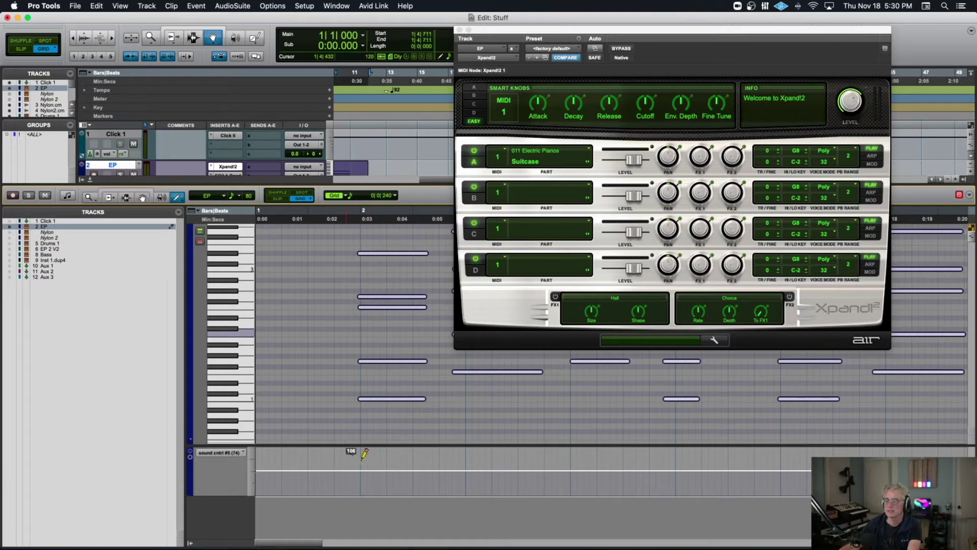
{"action": "left_click_drag", "start_coordinate": [428, 487], "coordinate": [430, 489]}
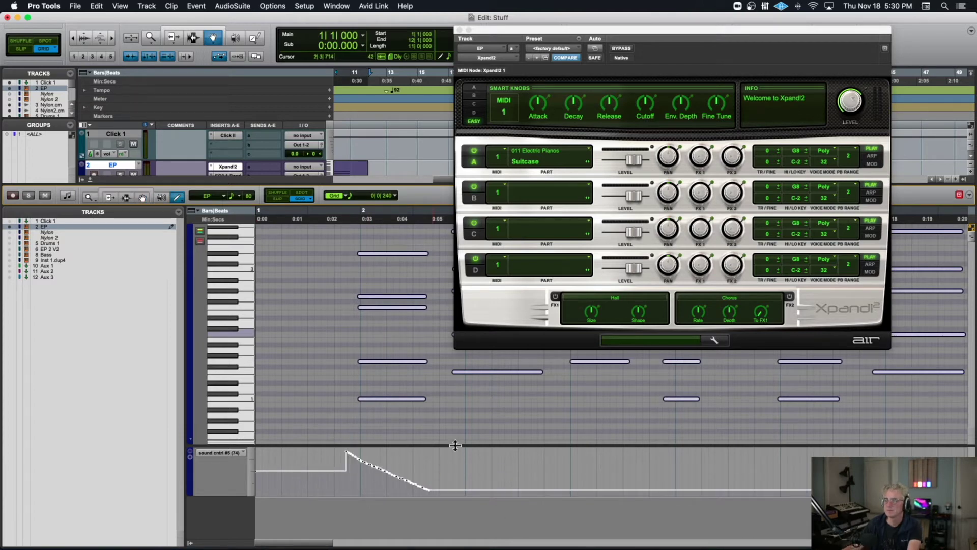
{"action": "left_click", "coordinate": [353, 217]}
{"action": "key", "text": "space"}
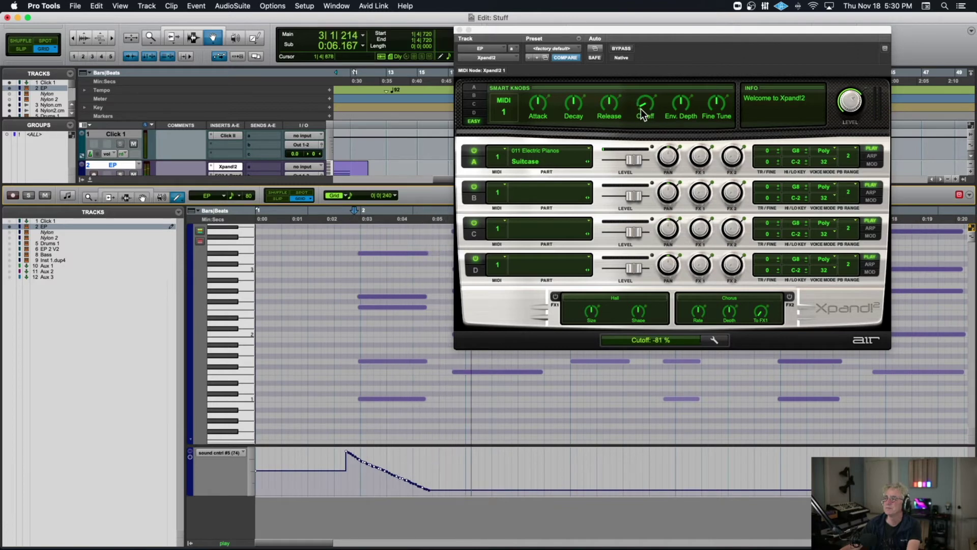
{"action": "key", "text": "space"}
Step: Draw a gently falling sound cntrl #5 (74) curve, replace it with a shallow V shape using the Triangle Pencil, and play it back
{"action": "left_click_drag", "start_coordinate": [341, 451], "coordinate": [469, 465]}
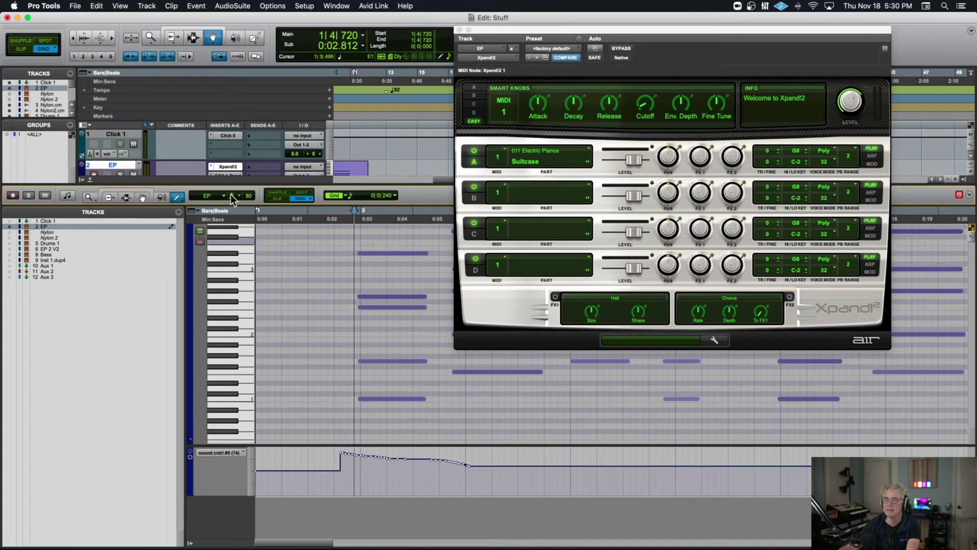
{"action": "left_click_drag", "start_coordinate": [177, 196], "coordinate": [189, 223]}
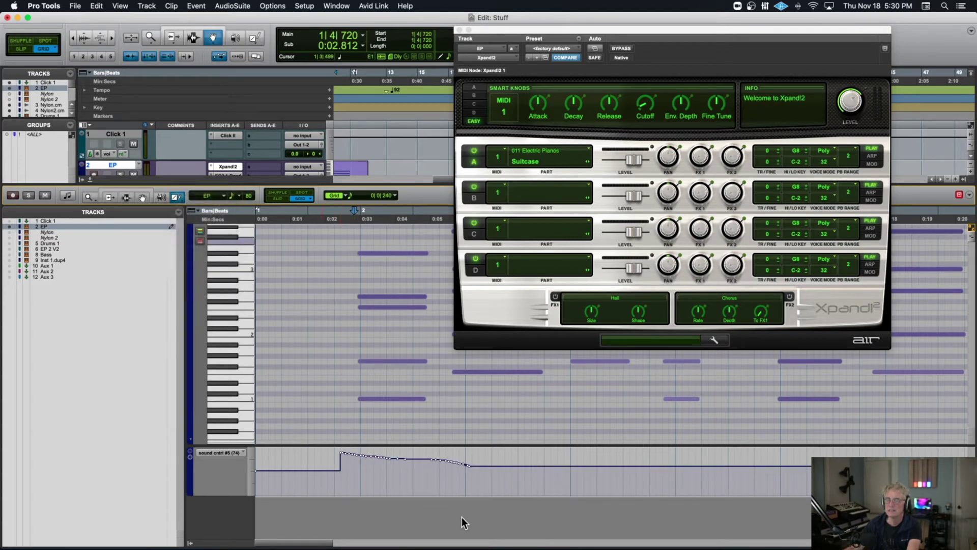
{"action": "mouse_move", "coordinate": [343, 452]}
{"action": "left_mouse_down"}
{"action": "mouse_move", "coordinate": [467, 478]}
{"action": "mouse_move", "coordinate": [581, 458]}
{"action": "left_mouse_up"}
{"action": "key", "text": "space"}
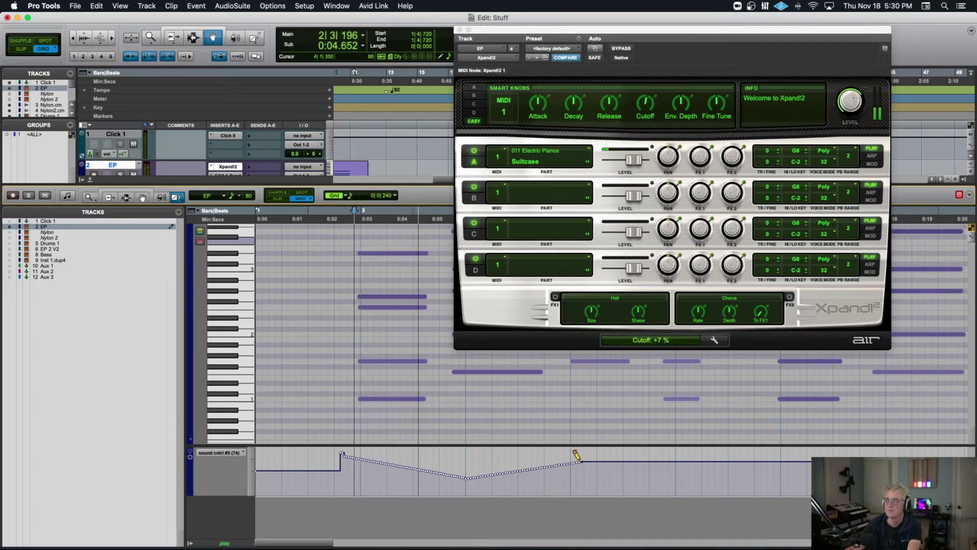
{"action": "key", "text": "space"}
Step: Redraw the sound cntrl #5 (74) triangle so it dips to the lane's bottom at bar 3, and play it back
{"action": "mouse_move", "coordinate": [342, 453]}
{"action": "left_mouse_down"}
{"action": "mouse_move", "coordinate": [432, 469]}
{"action": "mouse_move", "coordinate": [466, 489]}
{"action": "mouse_move", "coordinate": [575, 457]}
{"action": "left_mouse_up"}
{"action": "key", "text": "space"}
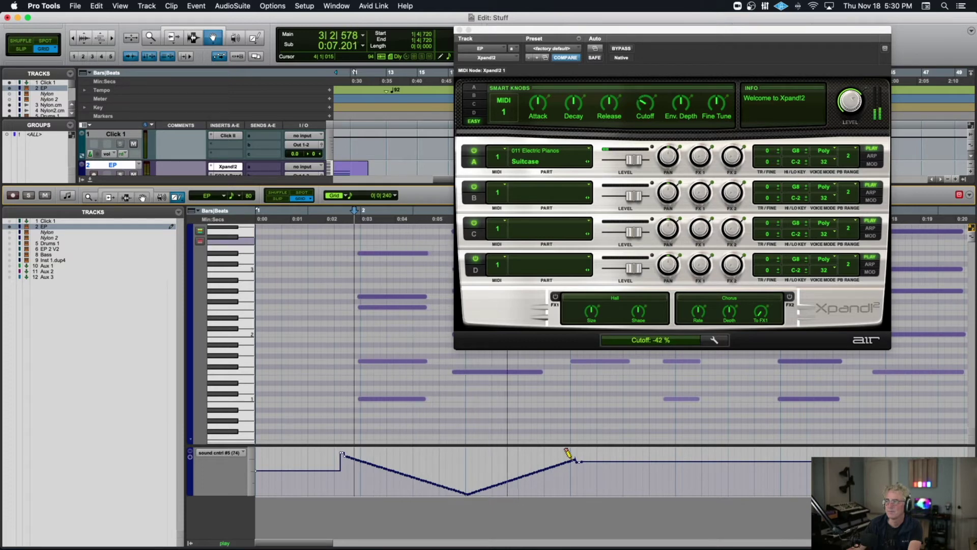
{"action": "key", "text": "space"}
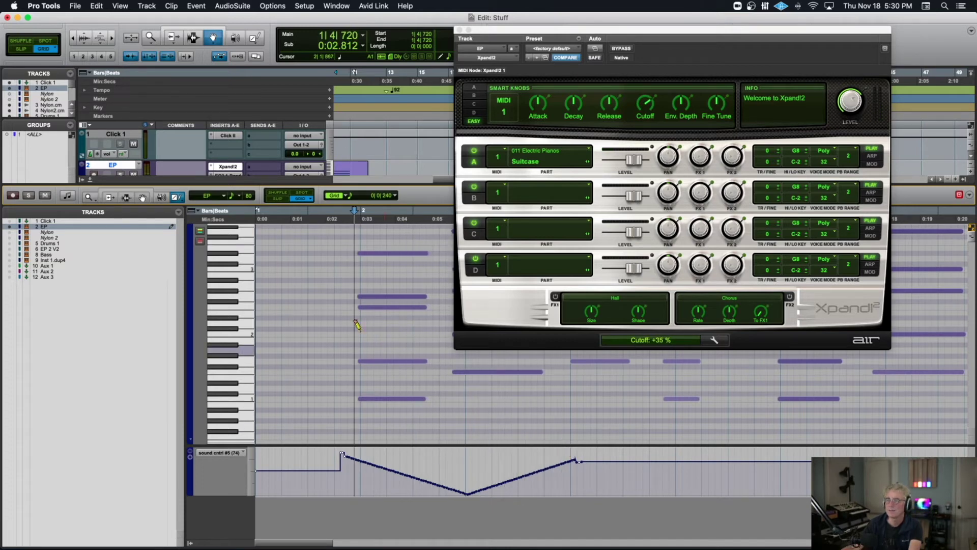
Step: Choose the Square shape for the MIDI Editor's Pencil tool and set its grid value to 0|0|480
{"action": "mouse_move", "coordinate": [180, 200]}
{"action": "left_mouse_down"}
{"action": "mouse_move", "coordinate": [201, 233]}
{"action": "mouse_move", "coordinate": [200, 259]}
{"action": "left_mouse_up"}
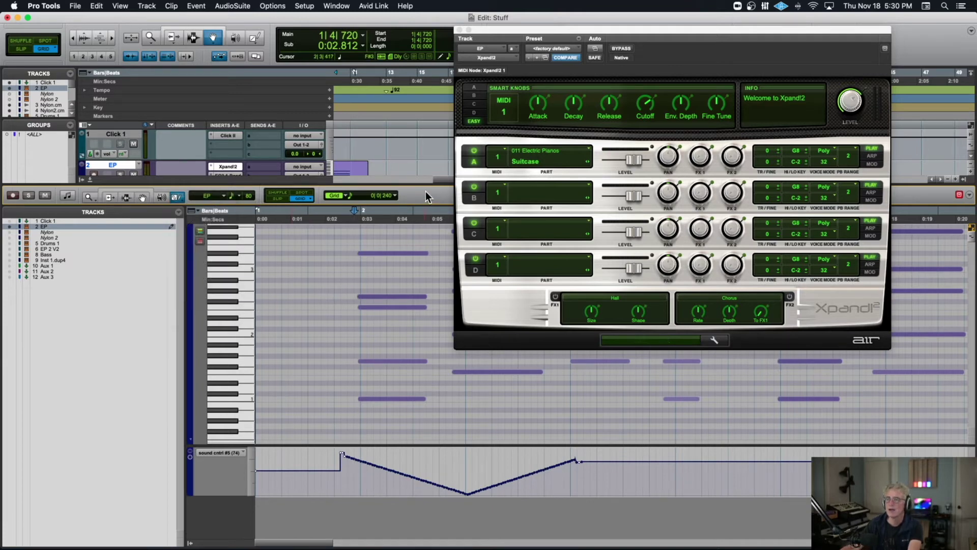
{"action": "left_click", "coordinate": [394, 201]}
{"action": "left_click", "coordinate": [402, 187]}
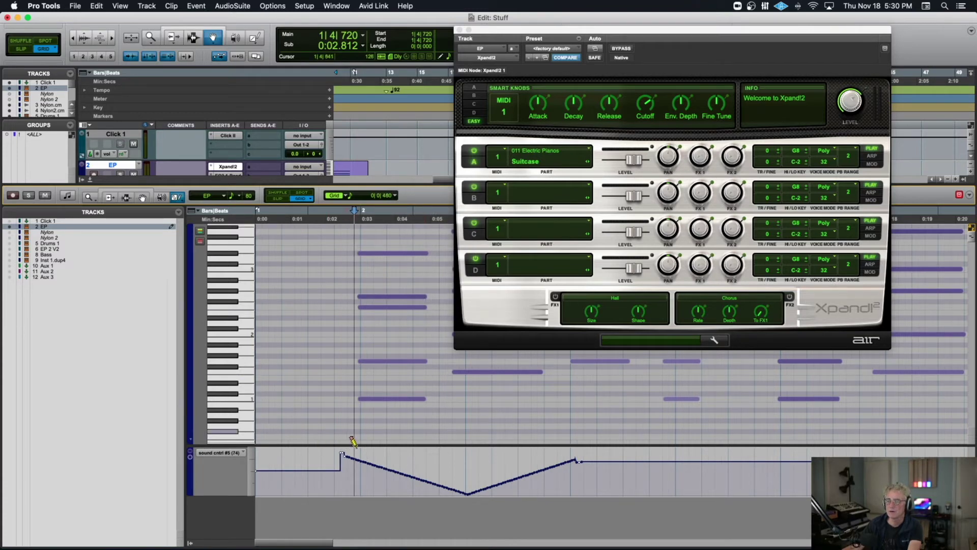
Step: Try a full-range sound cntrl #5 (74) square wave from bar 2 to beyond bar 4 and play it back
{"action": "mouse_move", "coordinate": [418, 457]}
{"action": "left_mouse_down"}
{"action": "mouse_move", "coordinate": [444, 502]}
{"action": "mouse_move", "coordinate": [651, 511]}
{"action": "left_mouse_up"}
{"action": "key", "text": "space"}
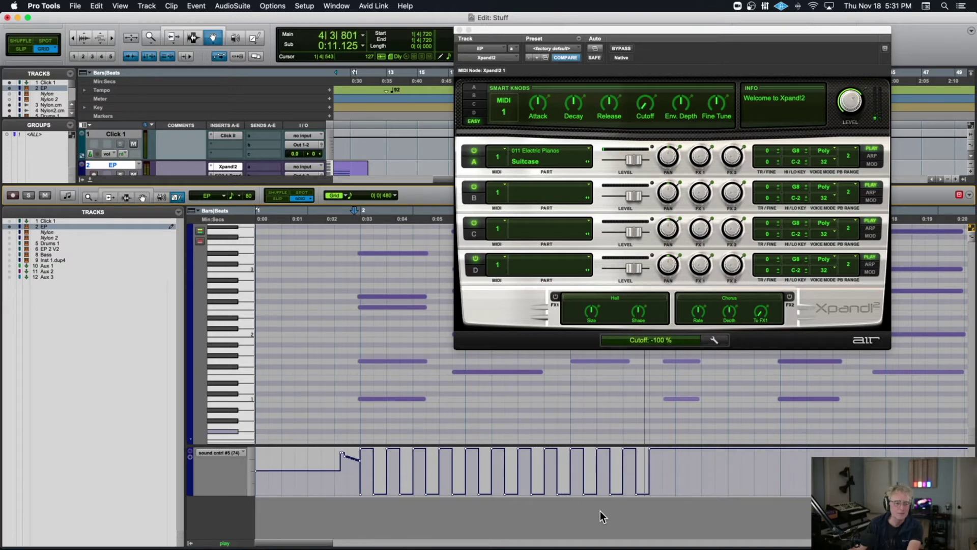
{"action": "key", "text": "space"}
Step: Undo all the drawn sound cntrl #5 (74) shapes until the controller lane is flat
{"action": "key", "text": "super+z"}
{"action": "key", "text": "super+z"}
{"action": "key", "text": "super+z"}
{"action": "key", "text": "super+z"}
{"action": "key", "text": "super+z"}
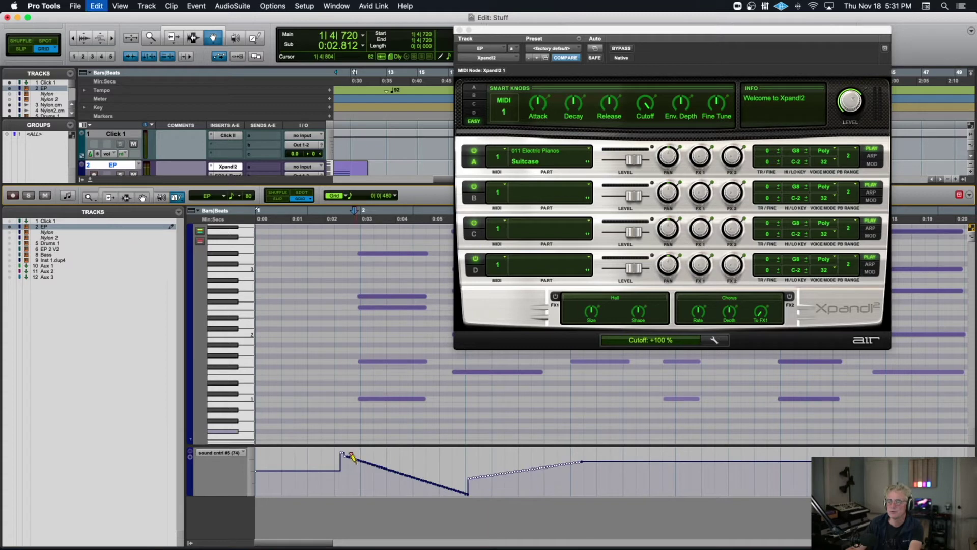
{"action": "key", "text": "super+z"}
{"action": "key", "text": "super+z"}
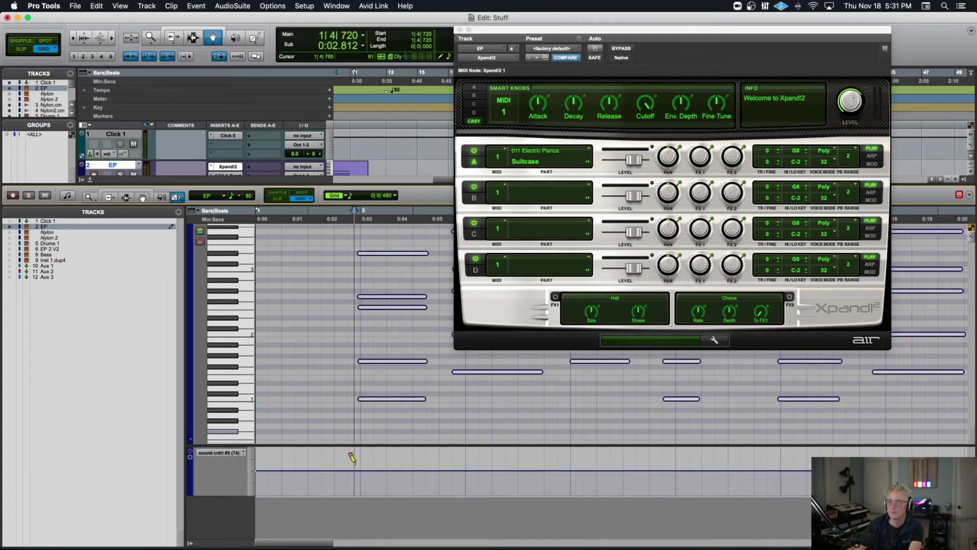
{"action": "key", "text": "super+z"}
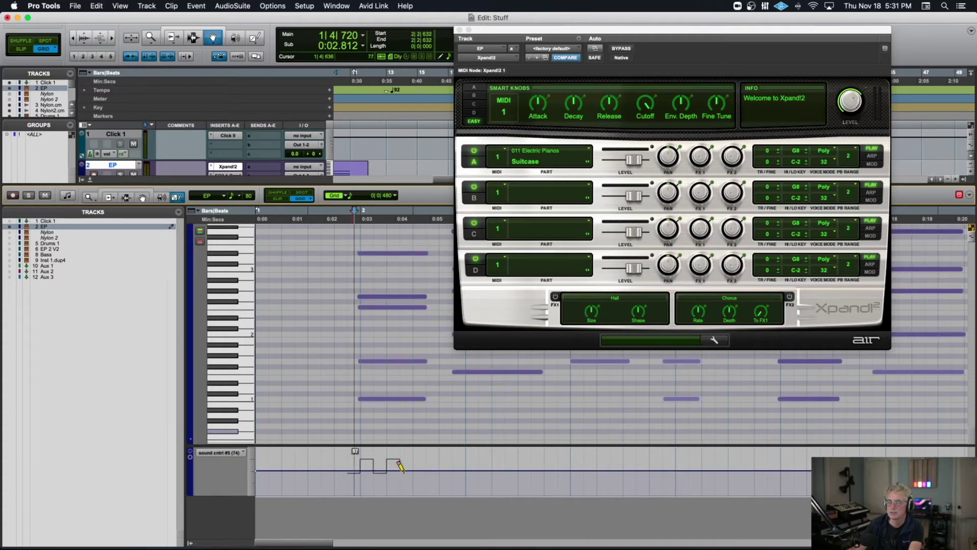
Step: Draw a short sound cntrl #5 (74) square wave from bar 2 into bar 3, play it back, and undo it
{"action": "left_click_drag", "start_coordinate": [359, 465], "coordinate": [500, 471]}
{"action": "key", "text": "space"}
{"action": "key", "text": "space"}
{"action": "key", "text": "super+z"}
Step: Try a medium-depth sound cntrl #5 (74) square wave from bar 2 to shortly before bar 4, play it back, and undo it
{"action": "left_click_drag", "start_coordinate": [363, 466], "coordinate": [545, 474]}
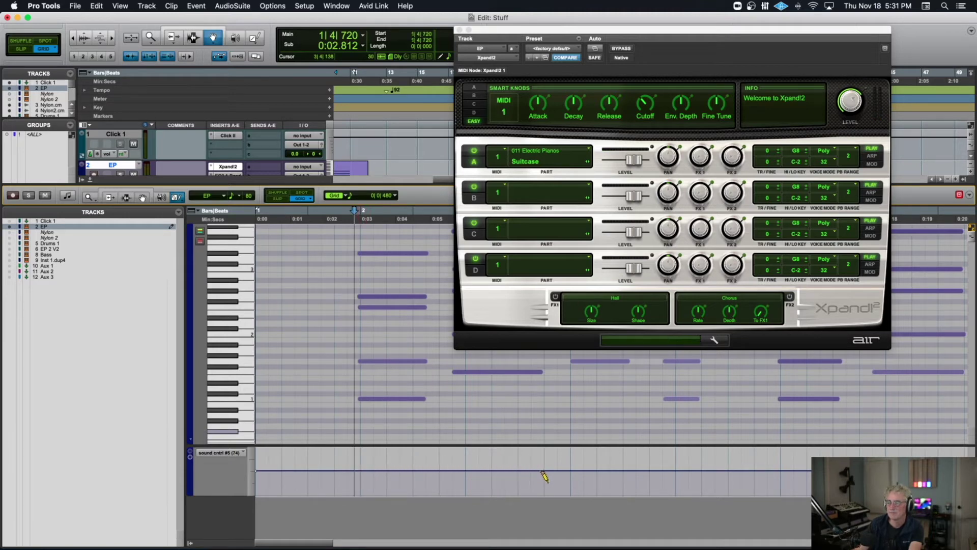
{"action": "key", "text": "space"}
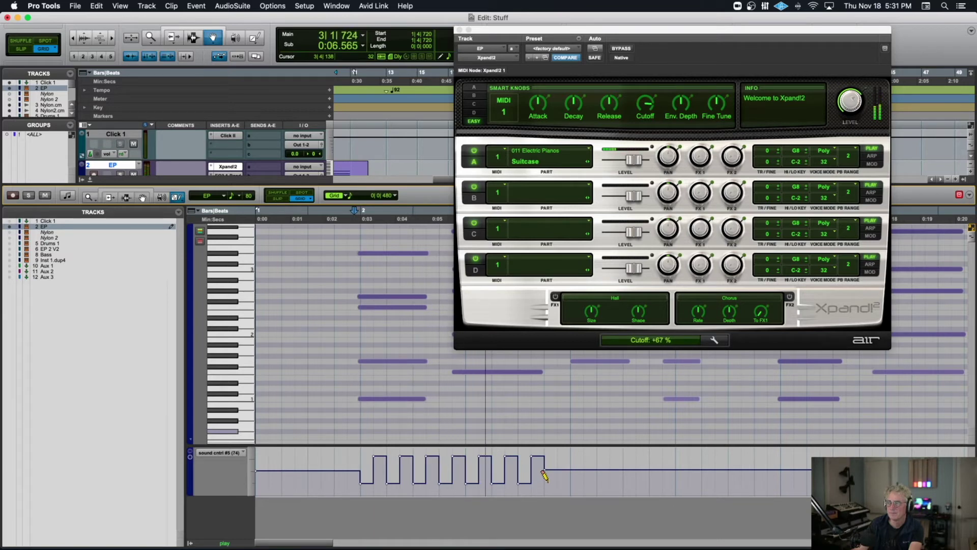
{"action": "key", "text": "space"}
{"action": "key", "text": "super+z"}
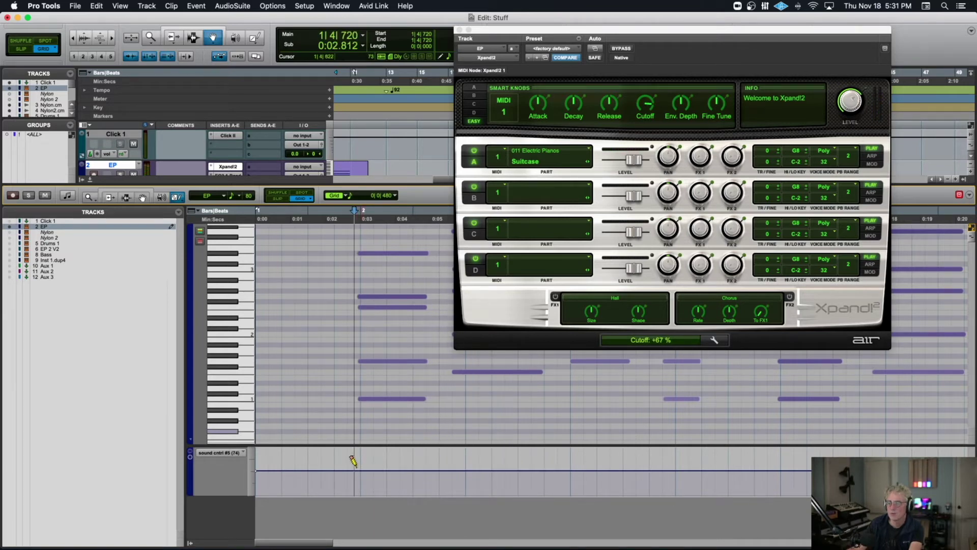
Step: Draw a slightly deeper square wave from bar 2 to near bar 4, undo and redo it, play it back, and undo it again
{"action": "left_click_drag", "start_coordinate": [406, 477], "coordinate": [554, 477]}
{"action": "key", "text": "super+z"}
{"action": "key", "text": "super+shift+z"}
{"action": "key", "text": "space"}
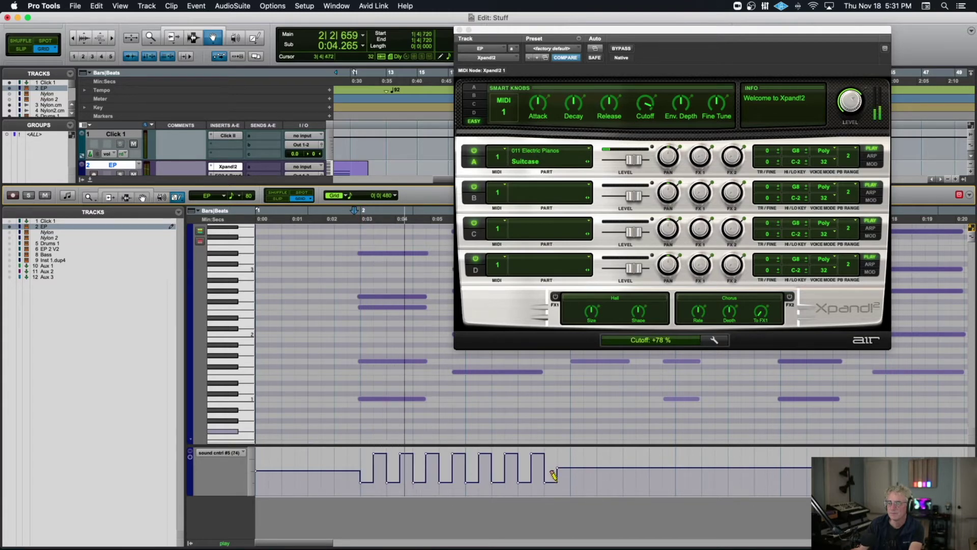
{"action": "key", "text": "space"}
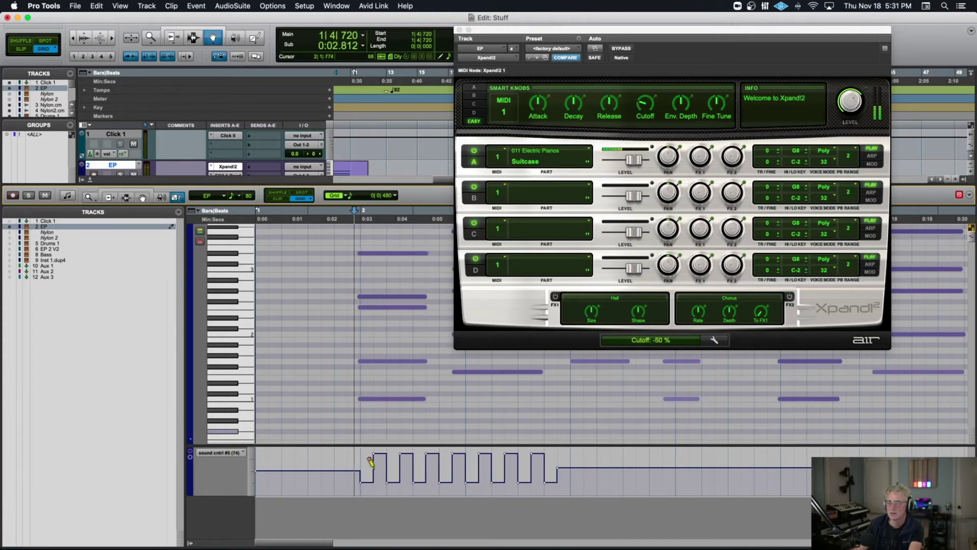
{"action": "key", "text": "super+z"}
Step: Draw a full-height sound cntrl #5 (74) square wave from just after bar 2 to mid bar 4, play it back, and undo it
{"action": "mouse_move", "coordinate": [355, 447]}
{"action": "left_mouse_down"}
{"action": "mouse_move", "coordinate": [493, 484]}
{"action": "mouse_move", "coordinate": [619, 486]}
{"action": "left_mouse_up"}
{"action": "key", "text": "space"}
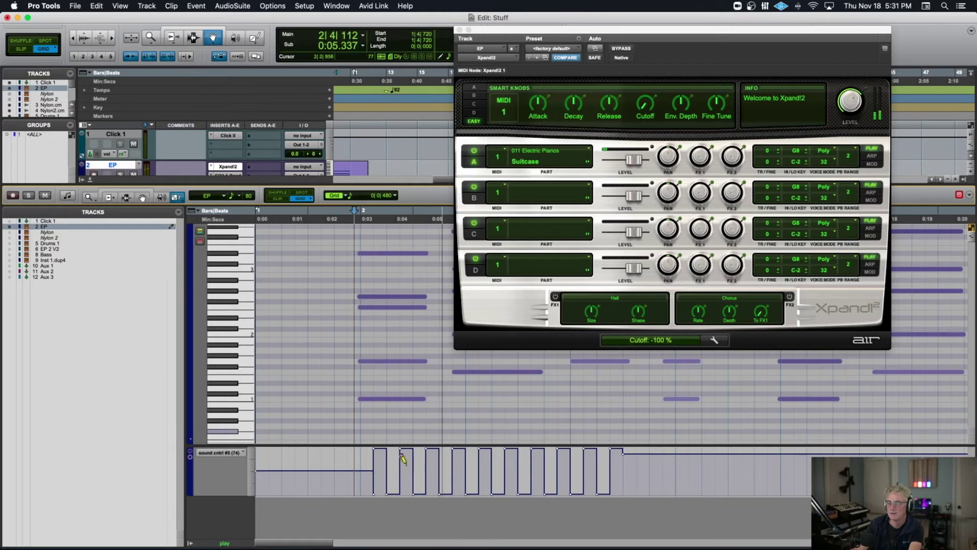
{"action": "key", "text": "space"}
{"action": "key", "text": "super+z"}
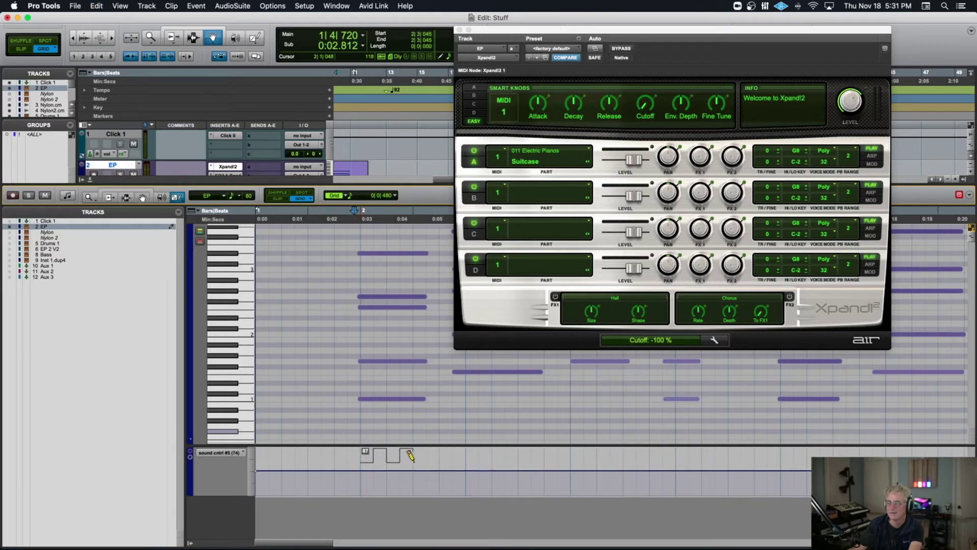
Step: Try a near-full-height square wave from bar 2 to about the middle of bar 3, play it back, and undo it
{"action": "mouse_move", "coordinate": [361, 452]}
{"action": "left_mouse_down"}
{"action": "mouse_move", "coordinate": [426, 475]}
{"action": "mouse_move", "coordinate": [491, 476]}
{"action": "mouse_move", "coordinate": [505, 486]}
{"action": "left_mouse_up"}
{"action": "key", "text": "space"}
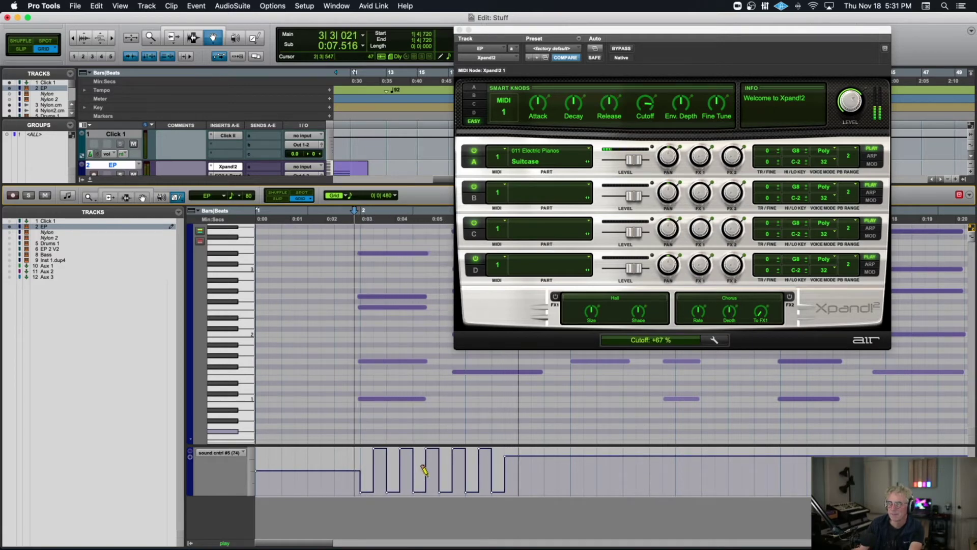
{"action": "key", "text": "space"}
{"action": "key", "text": "super+z"}
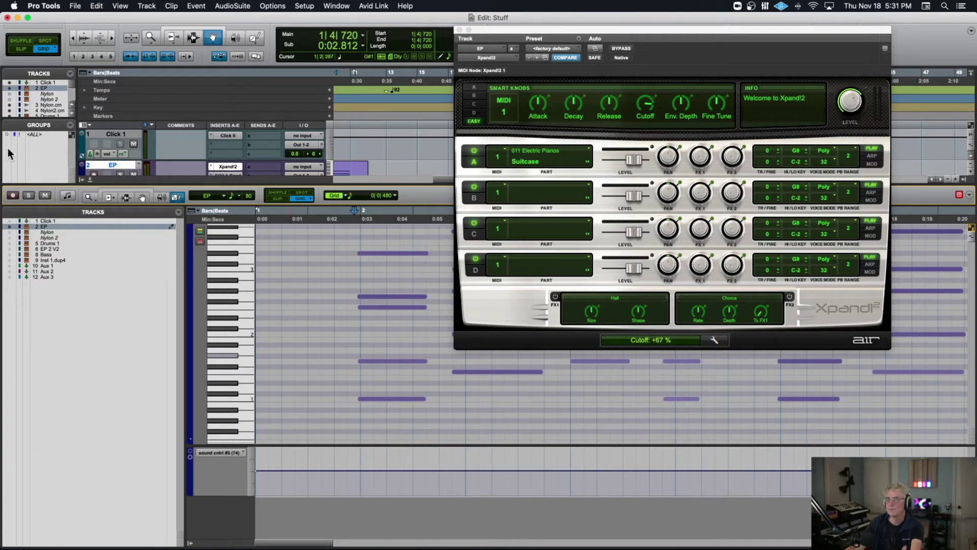
Step: Close the Xpand!2 window and leave the docked MIDI Editor hidden in the Edit window
{"action": "left_click", "coordinate": [93, 180]}
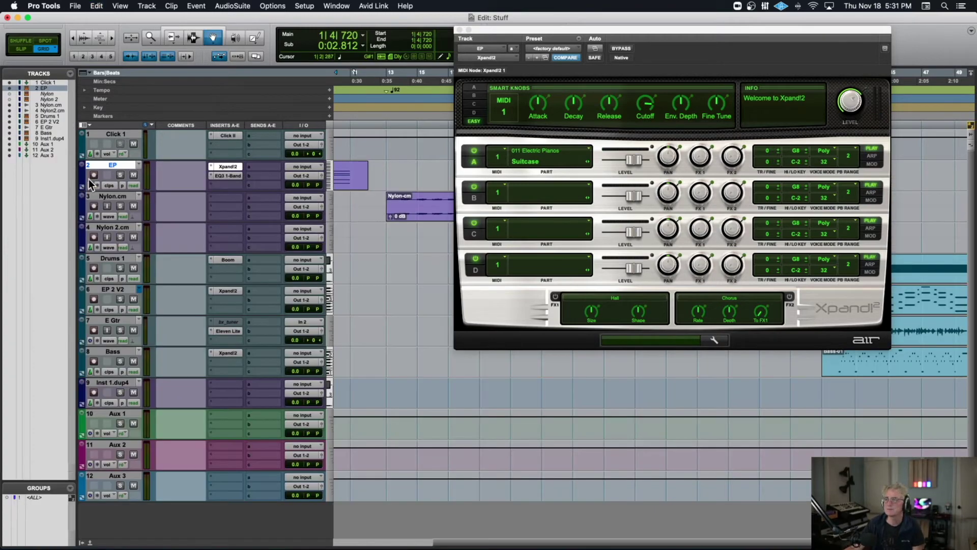
{"action": "left_click", "coordinate": [459, 30]}
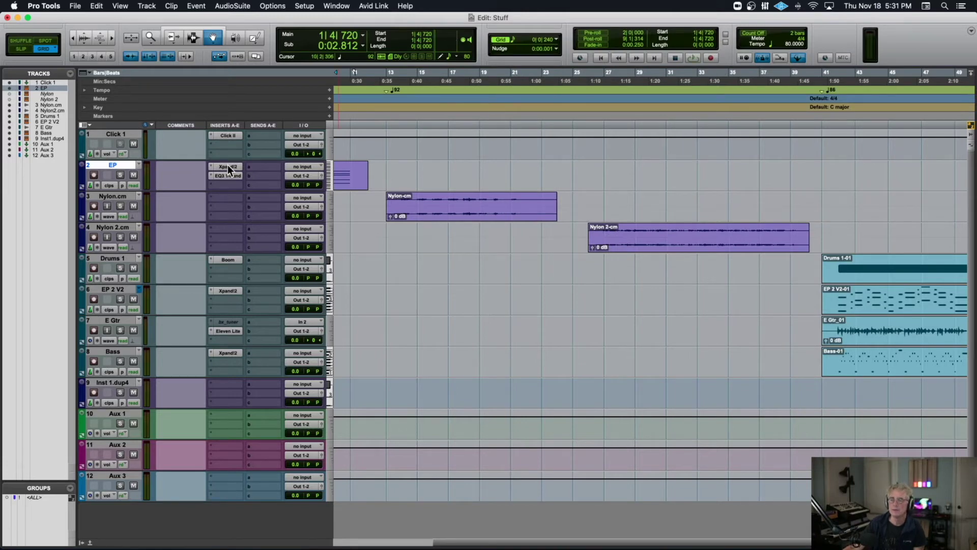
{"action": "left_click", "coordinate": [90, 543]}
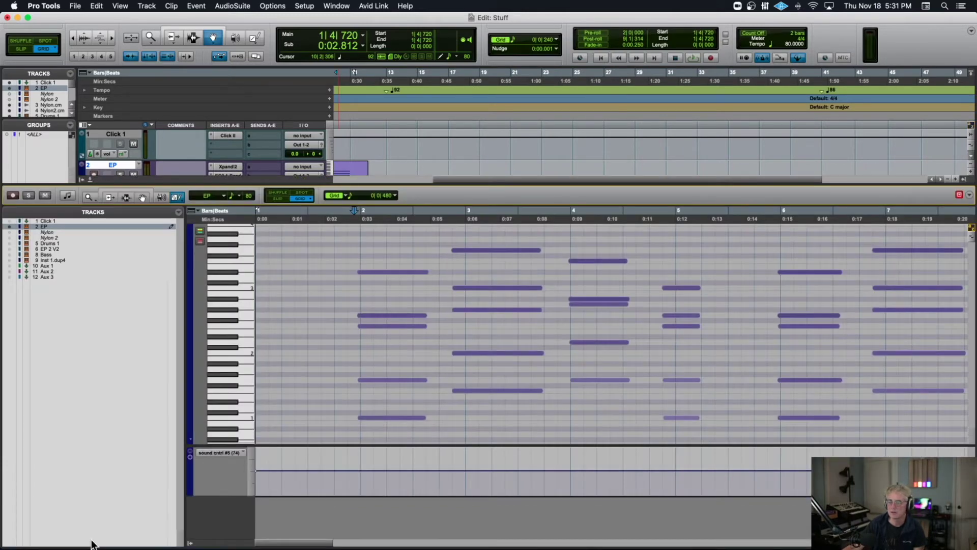
{"action": "left_click", "coordinate": [91, 179]}
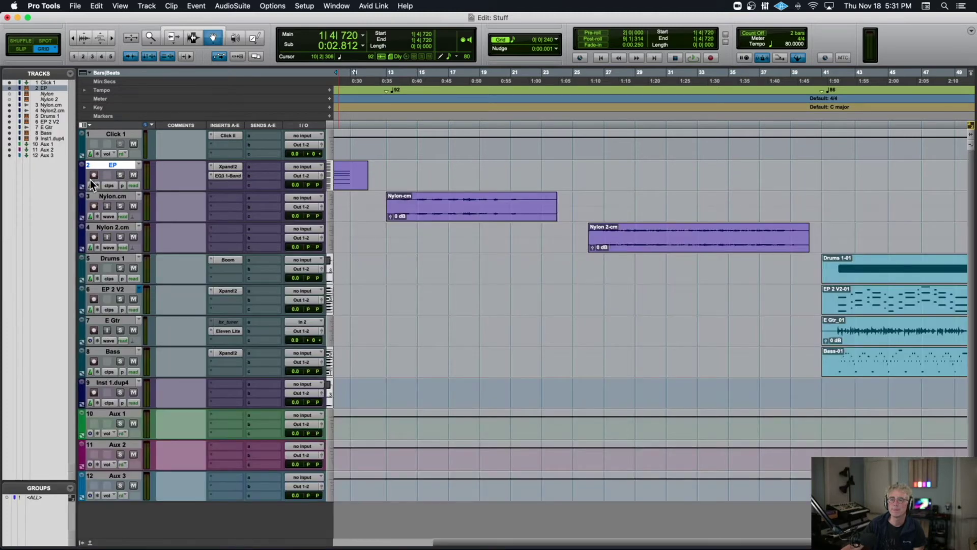
Step: Open the EP track's EQ3 1-Band as an untargeted window below the track and bring the EP-01 clip into view
{"action": "left_click", "coordinate": [226, 176]}
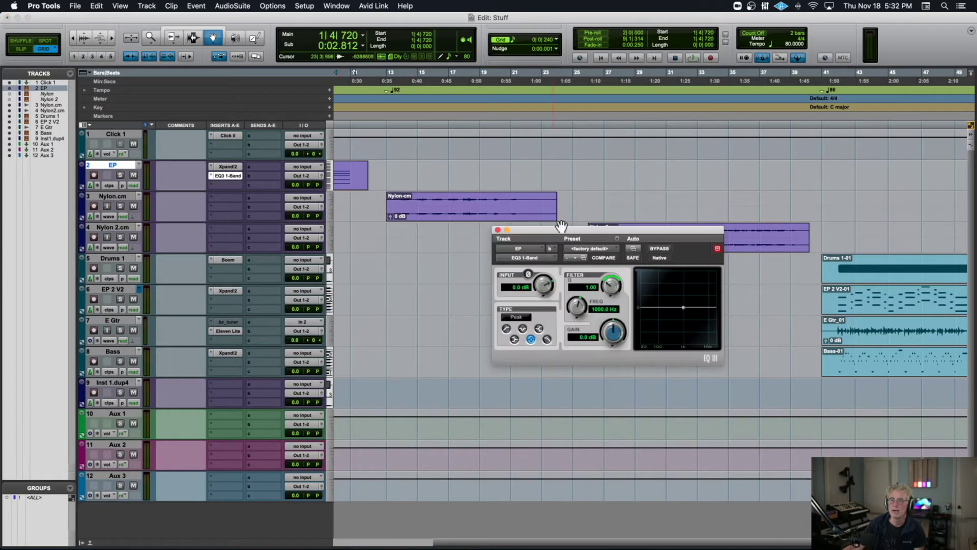
{"action": "left_click_drag", "start_coordinate": [577, 232], "coordinate": [316, 221]}
{"action": "scroll", "coordinate": [395, 198], "scroll_direction": "left", "scroll_amount": 10}
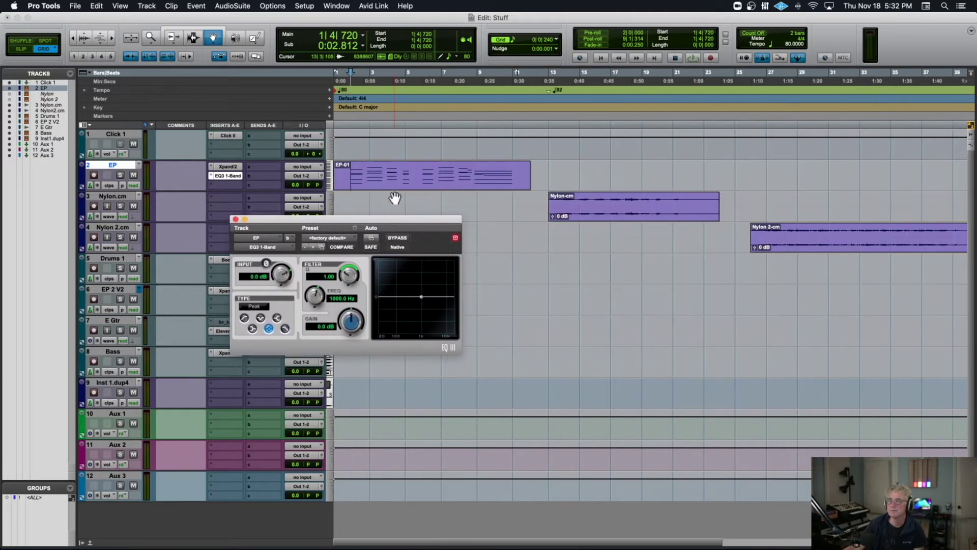
{"action": "left_click", "coordinate": [455, 237]}
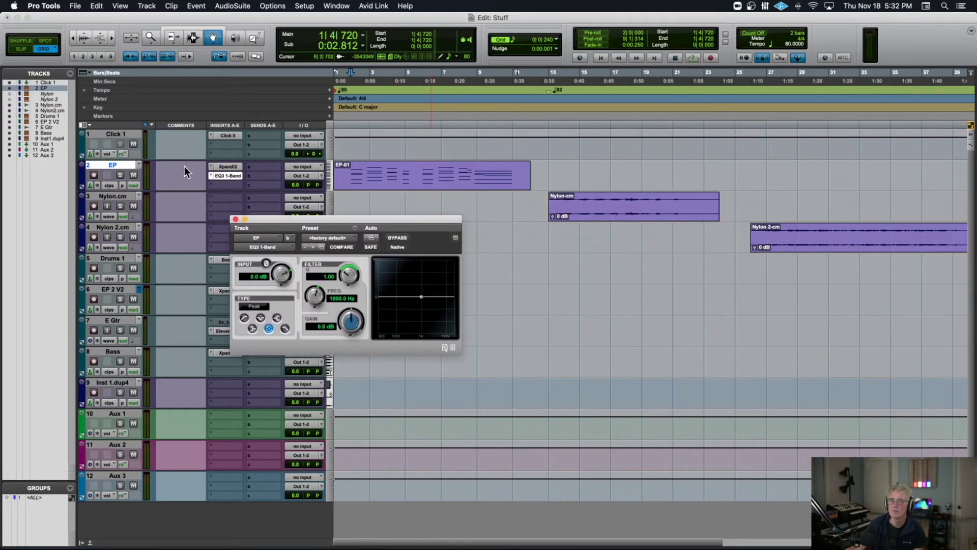
Step: Enable Frequency for automation in EQ3 1-Band, set its filter type to Low-Pass, and move the plug-in window slightly
{"action": "left_click", "coordinate": [375, 237]}
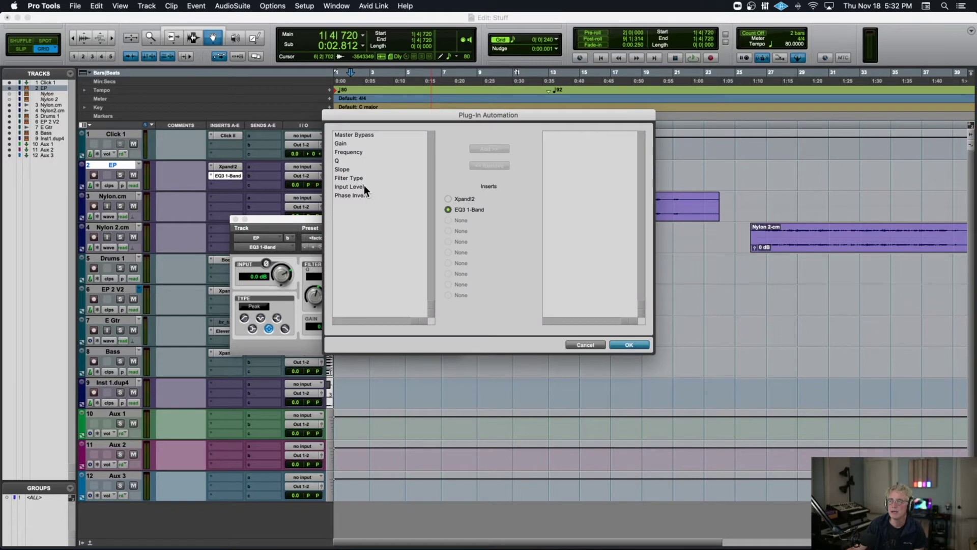
{"action": "left_click", "coordinate": [344, 152]}
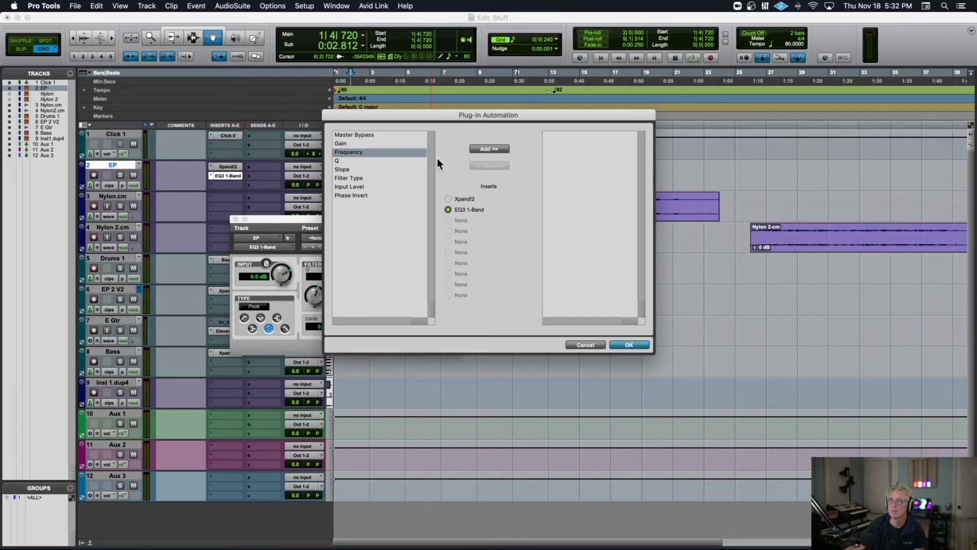
{"action": "left_click", "coordinate": [491, 149]}
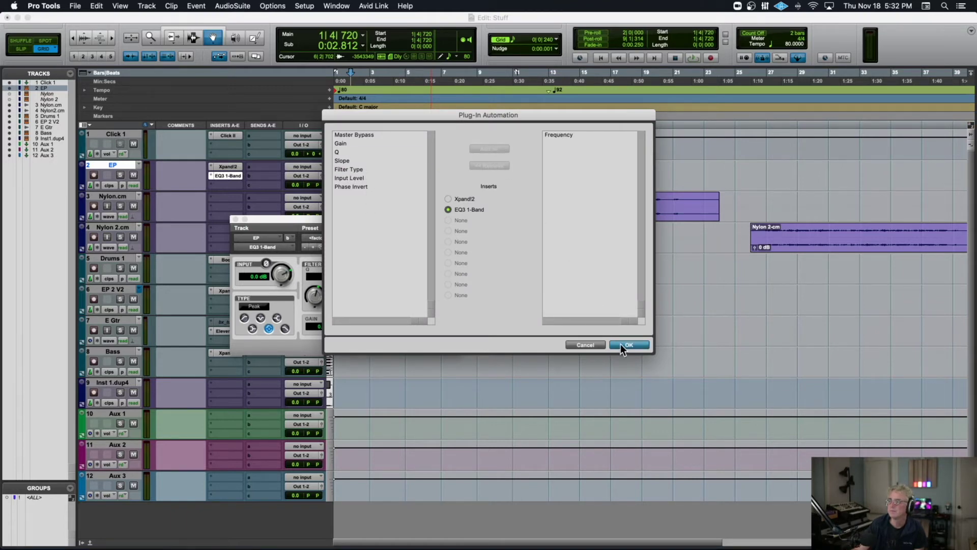
{"action": "left_click", "coordinate": [622, 345]}
{"action": "left_click", "coordinate": [286, 329]}
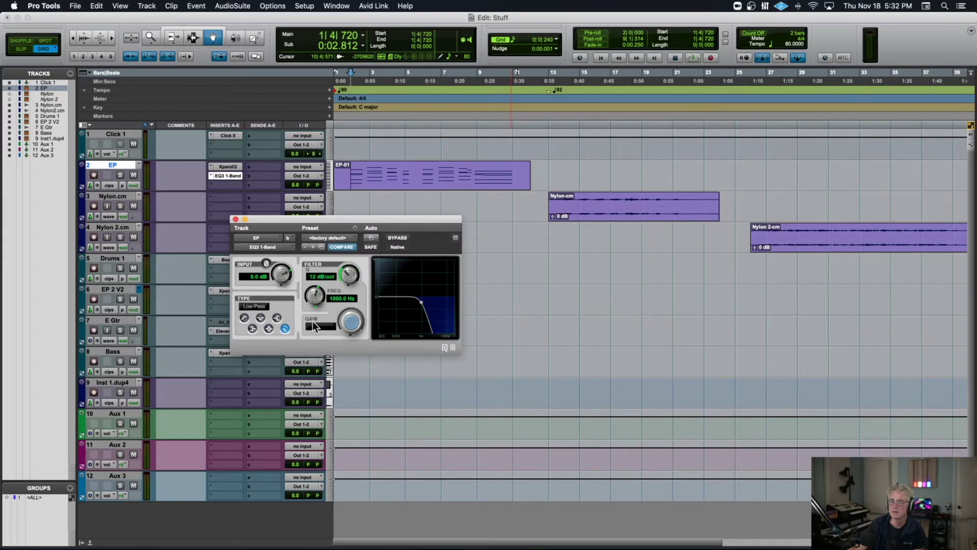
{"action": "left_click_drag", "start_coordinate": [347, 221], "coordinate": [359, 224]}
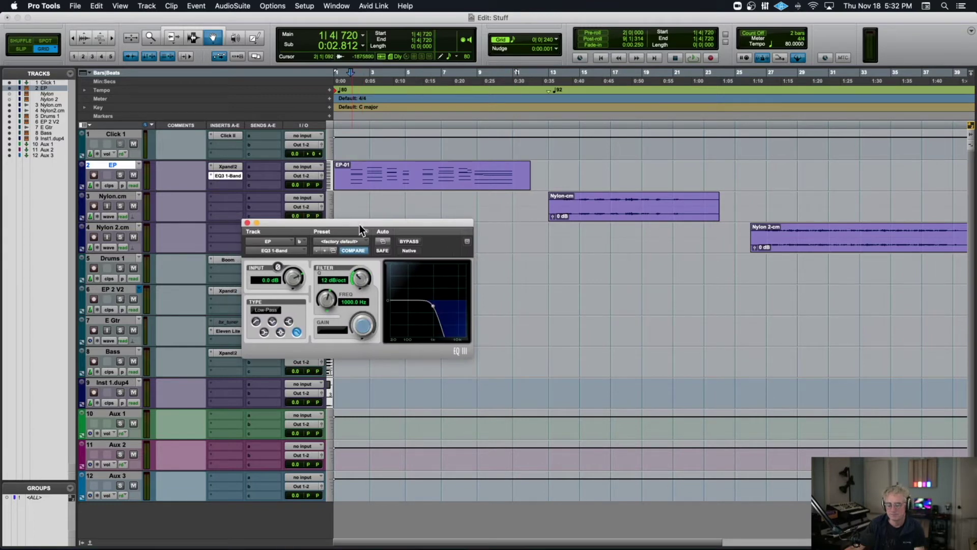
Step: Enlarge the EP track and display its EQ3 1-Band Frequency automation lane, zoomed in around the EP-01 clip's opening bars
{"action": "key", "text": "super+bracketright"}
{"action": "key", "text": "super+bracketright"}
{"action": "key", "text": "super+bracketright"}
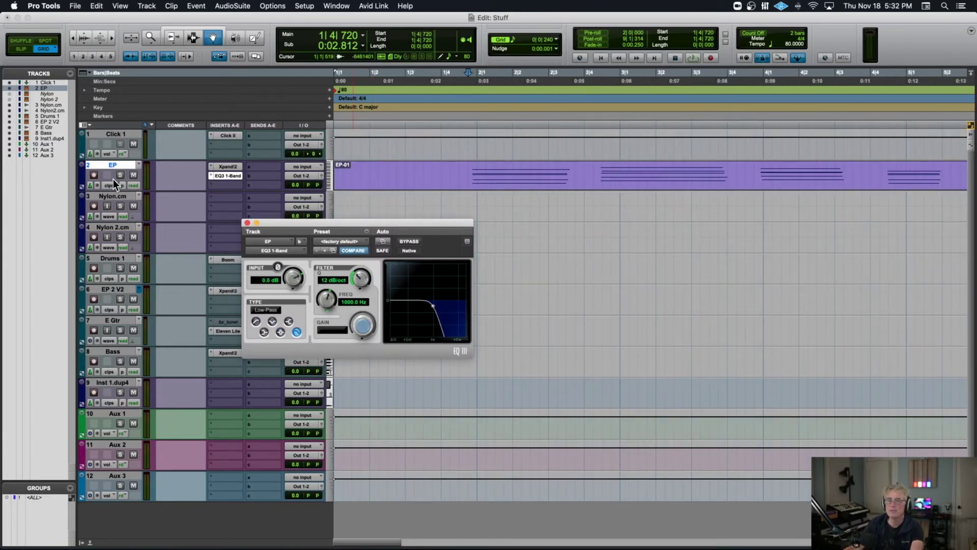
{"action": "left_click_drag", "start_coordinate": [111, 191], "coordinate": [105, 283]}
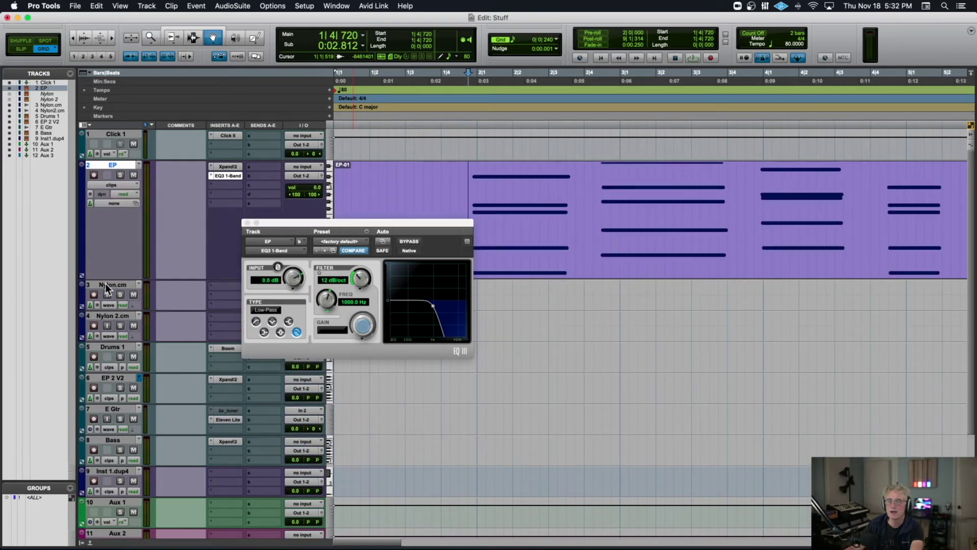
{"action": "left_click", "coordinate": [116, 186]}
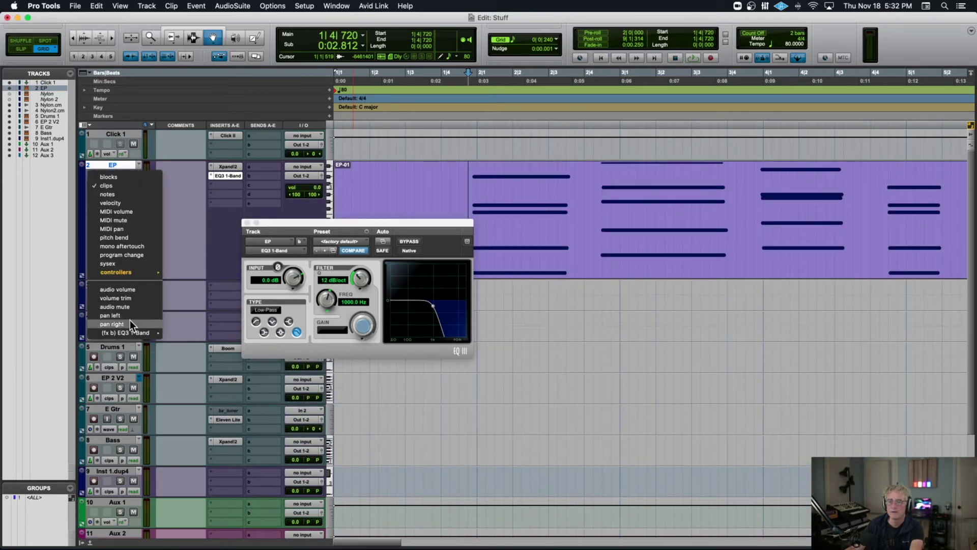
{"action": "left_click", "coordinate": [176, 332]}
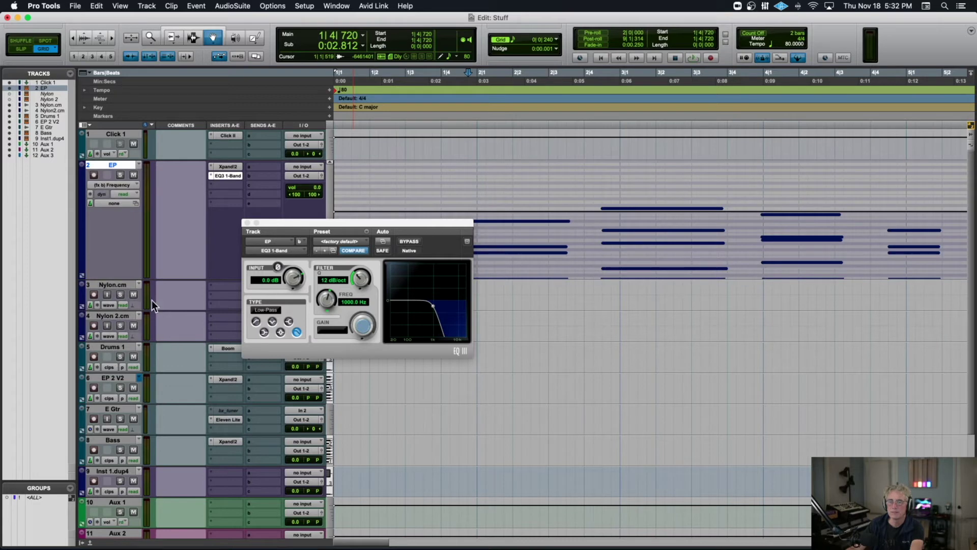
Step: Move the EQ3 1-Band window down, clear of the EP track's automation lane, with about nine bars in view
{"action": "left_click", "coordinate": [113, 181]}
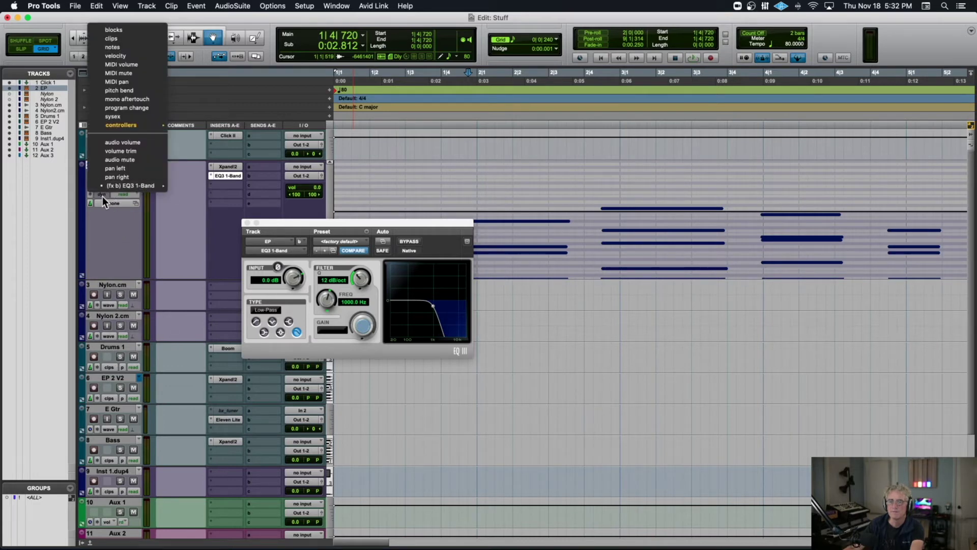
{"action": "left_click", "coordinate": [102, 197]}
{"action": "left_click_drag", "start_coordinate": [254, 225], "coordinate": [254, 282]}
{"action": "key", "text": "super+bracketleft"}
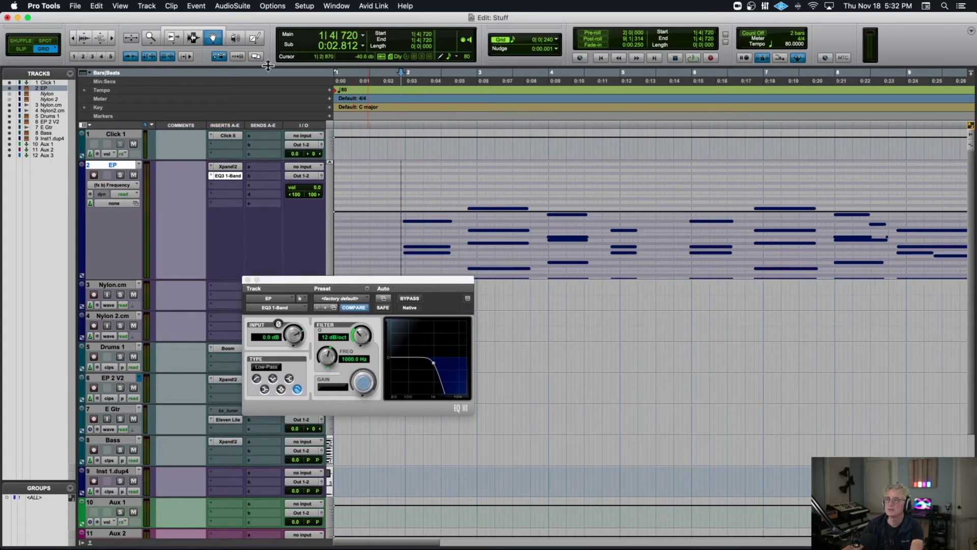
Step: Try a steep falling Frequency line from about 12 kHz late in bar 1 to about 61 Hz in mid bar 2, play it back, and undo it
{"action": "left_click", "coordinate": [254, 39]}
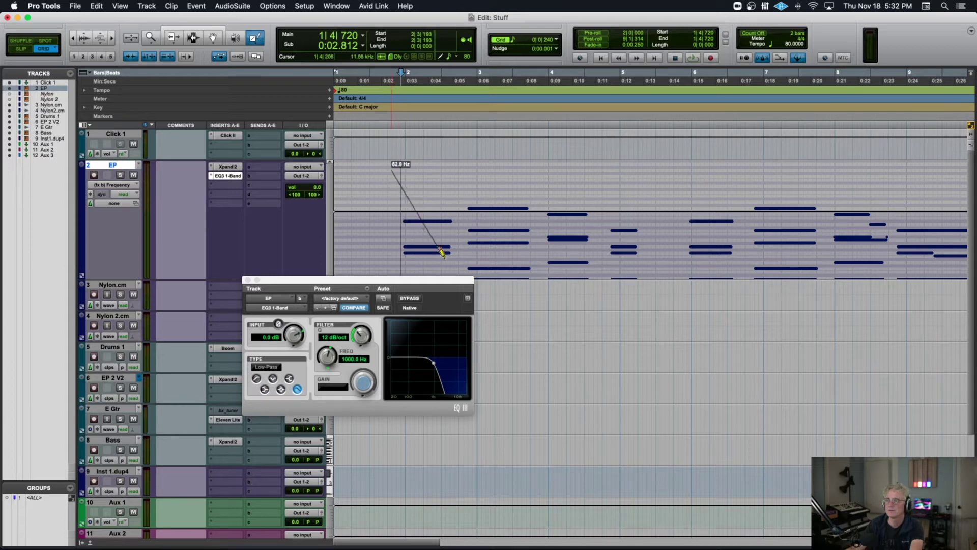
{"action": "left_click_drag", "start_coordinate": [442, 255], "coordinate": [444, 258]}
{"action": "key", "text": "space"}
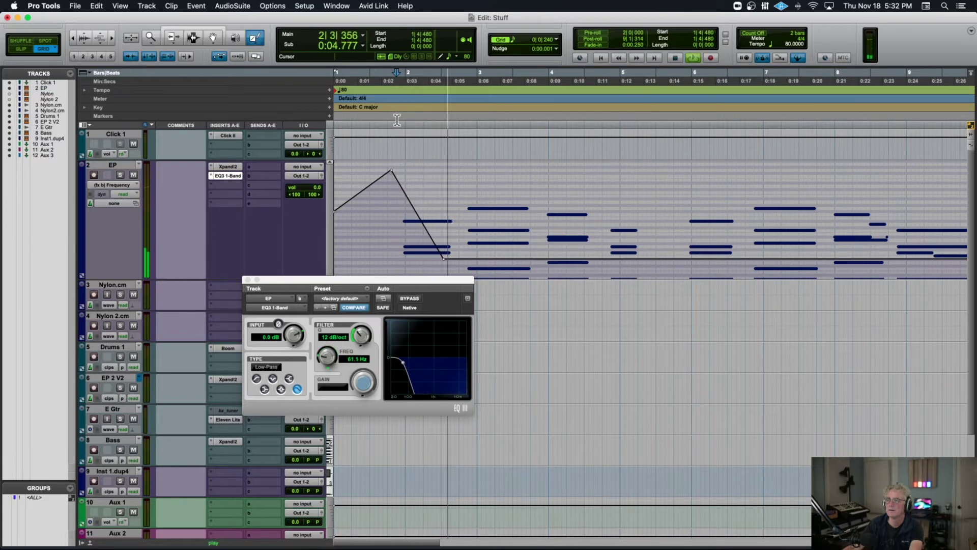
{"action": "key", "text": "space"}
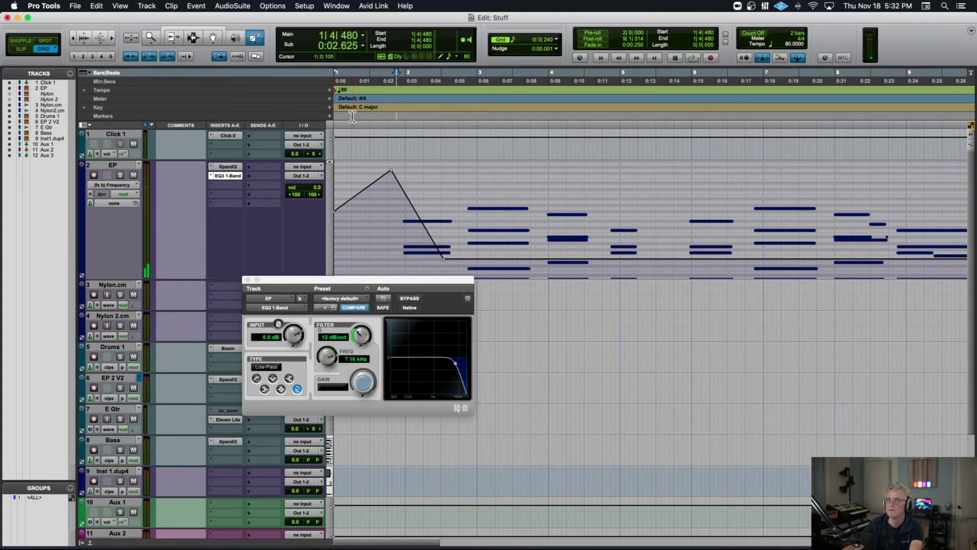
{"action": "key", "text": "super+z"}
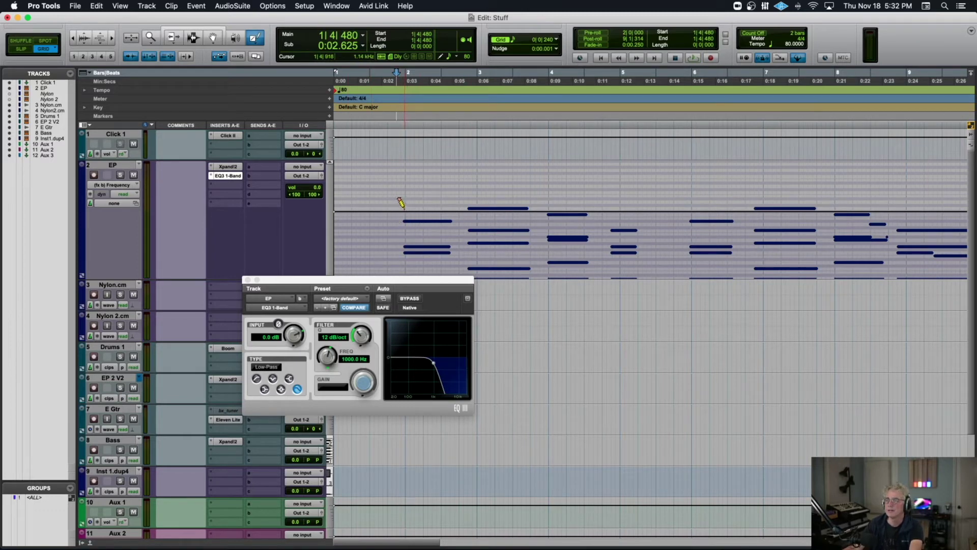
Step: Try a shallow zigzag Frequency line between about 1.1 kHz and 340 Hz from bar 2 to early bar 5, play it back, and undo it
{"action": "left_click_drag", "start_coordinate": [474, 224], "coordinate": [475, 225]}
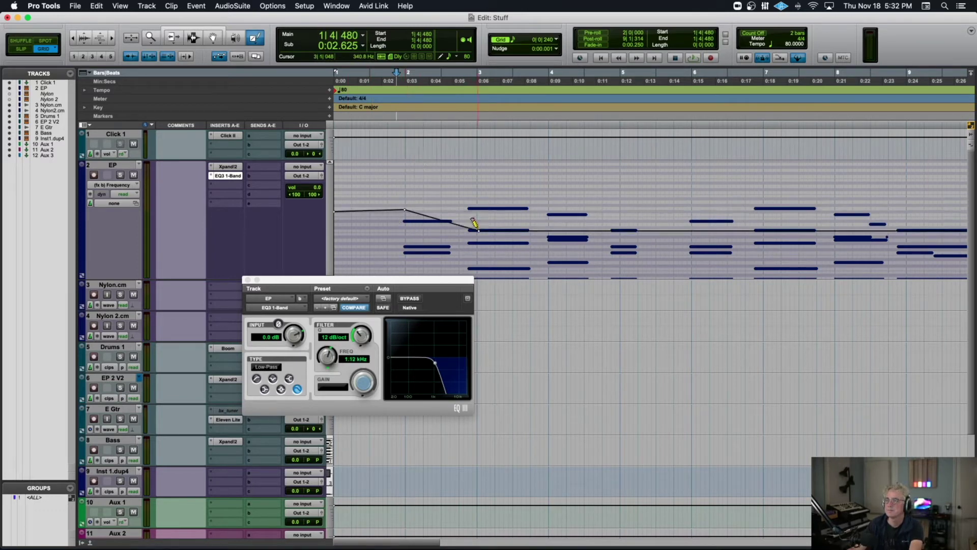
{"action": "left_click_drag", "start_coordinate": [540, 204], "coordinate": [543, 206]}
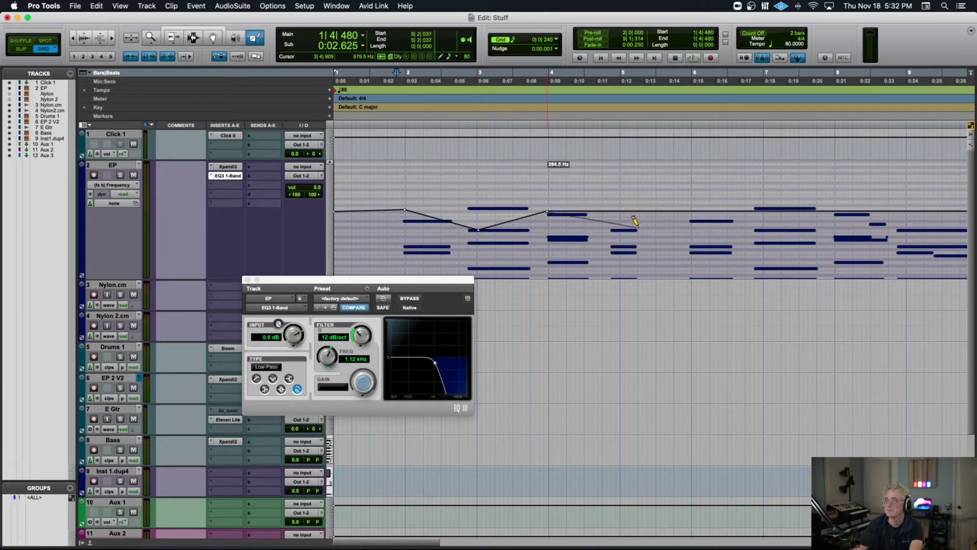
{"action": "left_click_drag", "start_coordinate": [635, 222], "coordinate": [636, 228]}
{"action": "key", "text": "space"}
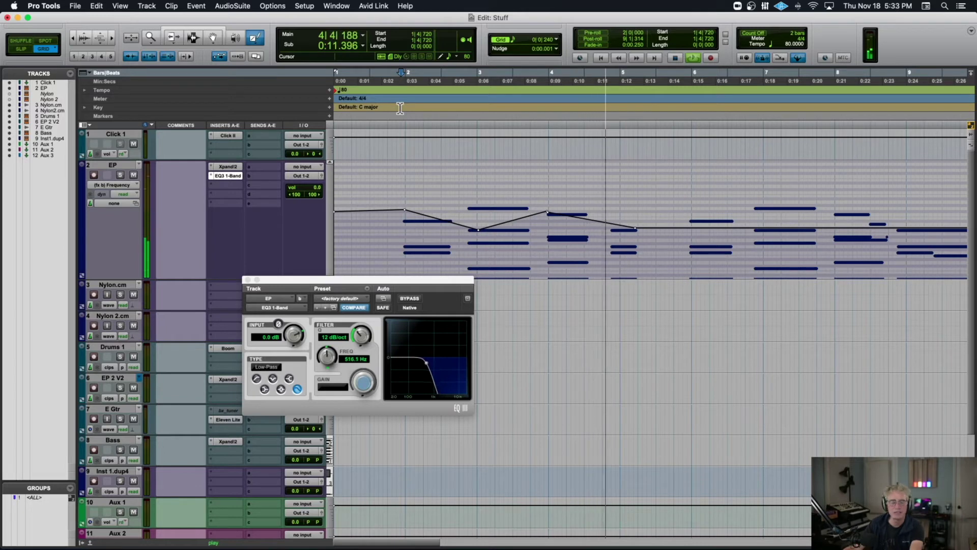
{"action": "key", "text": "space"}
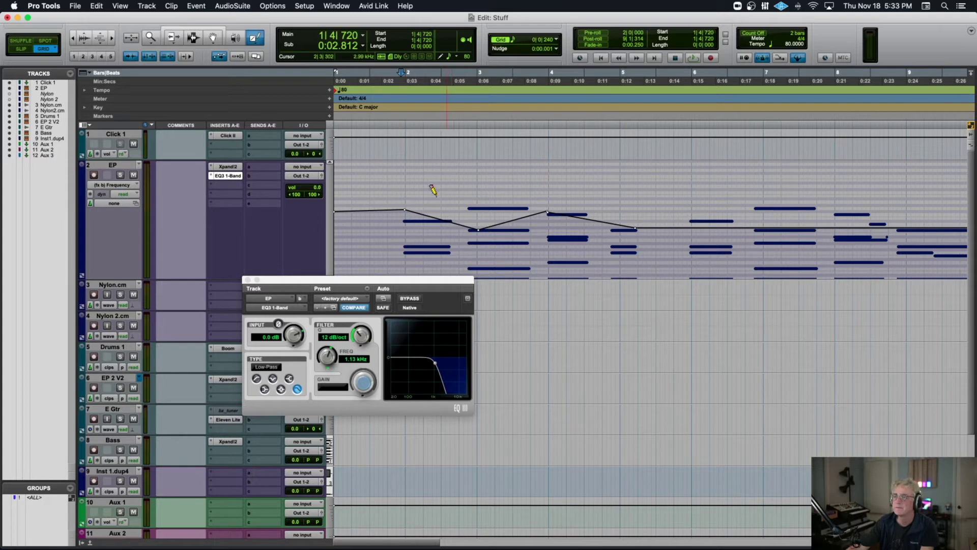
{"action": "key", "text": "super+z"}
{"action": "key", "text": "super+z"}
{"action": "key", "text": "super+z"}
{"action": "key", "text": "super+z"}
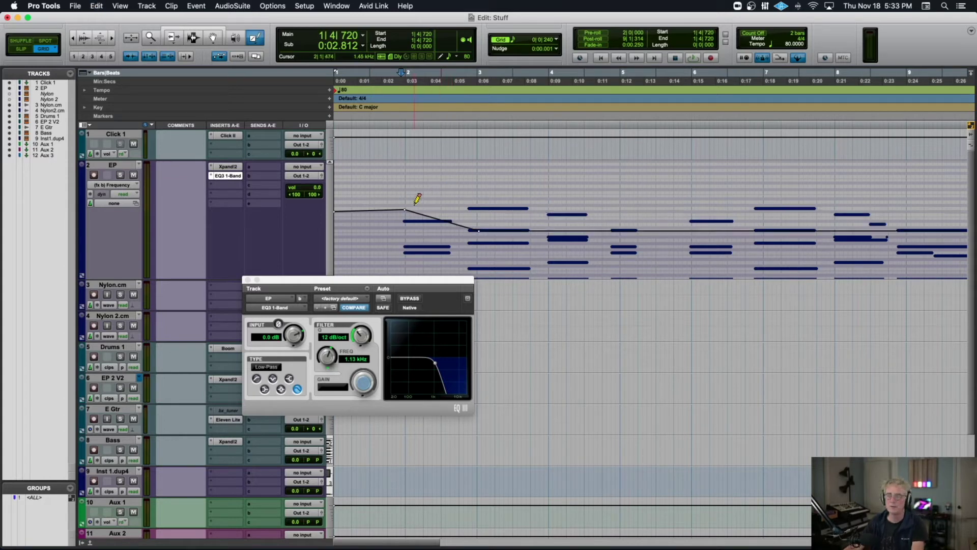
{"action": "left_click", "coordinate": [406, 209]}
{"action": "key", "text": "super+z"}
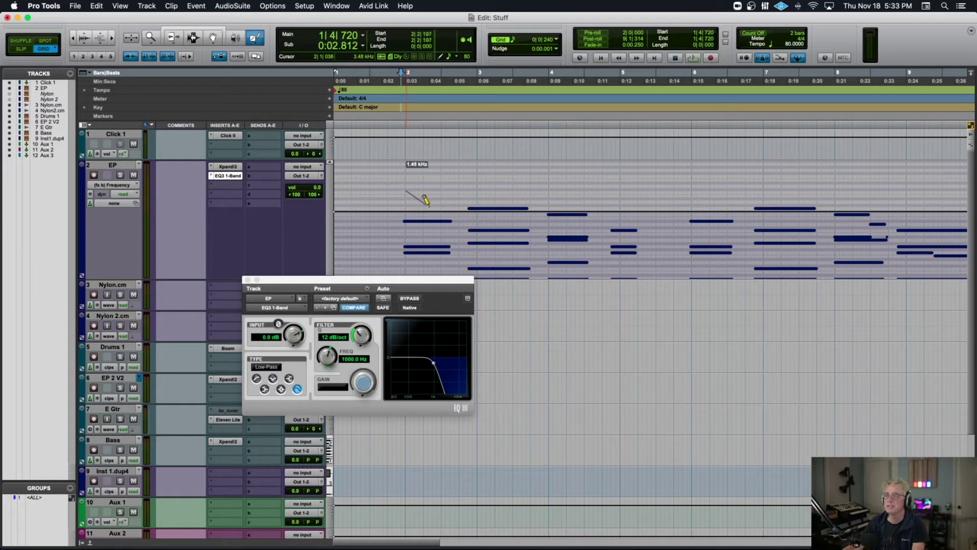
Step: Draw a V-shaped Frequency curve starting at about 3.48 kHz across bars 2 and 3, and duplicate that two-bar section four times
{"action": "left_click_drag", "start_coordinate": [465, 236], "coordinate": [467, 239]}
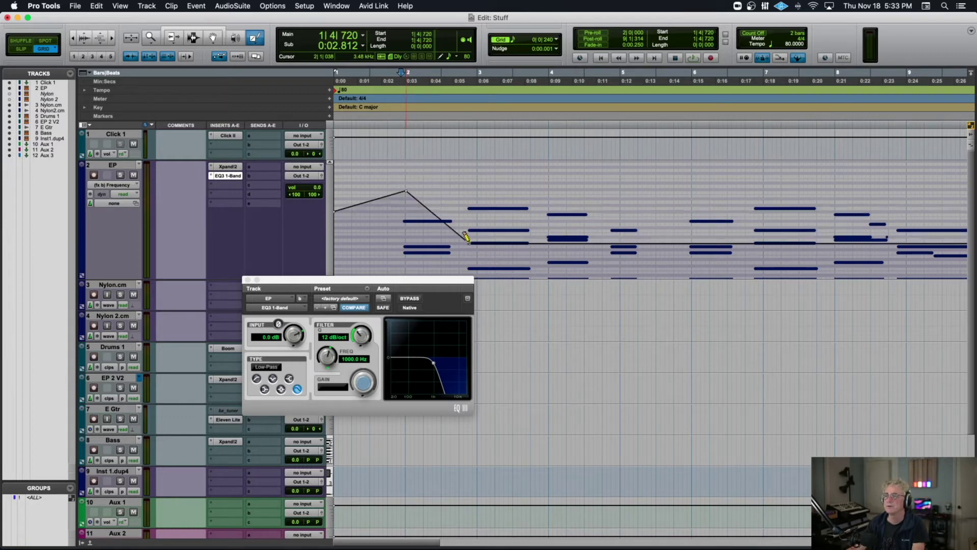
{"action": "left_click_drag", "start_coordinate": [547, 196], "coordinate": [546, 198]}
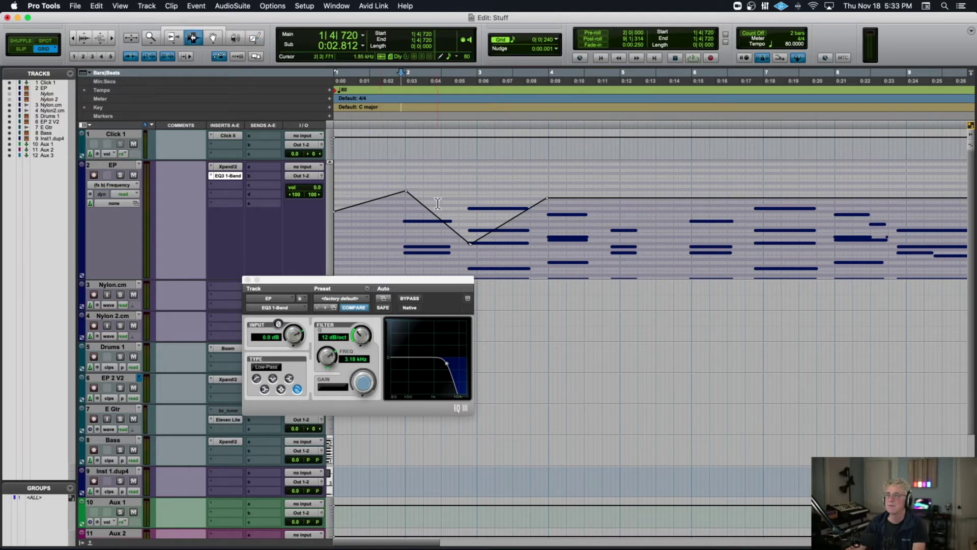
{"action": "left_click_drag", "start_coordinate": [409, 209], "coordinate": [547, 215]}
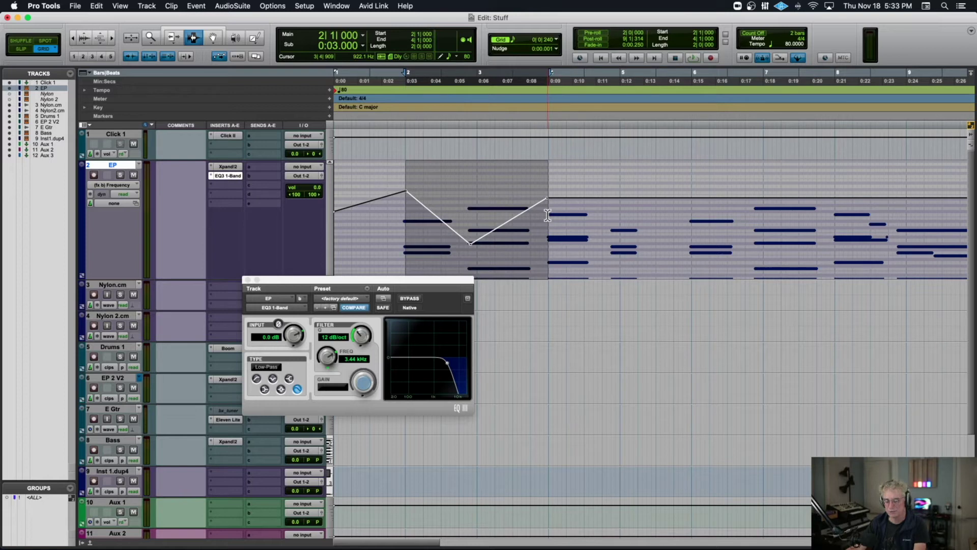
{"action": "key", "text": "super+d"}
{"action": "key", "text": "super+d"}
{"action": "key", "text": "super+d"}
{"action": "key", "text": "super+d"}
Step: Play back the repeating Frequency curve from just before bar 2 to about bar 5, and return to the Pencil tool
{"action": "left_click", "coordinate": [402, 208]}
{"action": "key", "text": "space"}
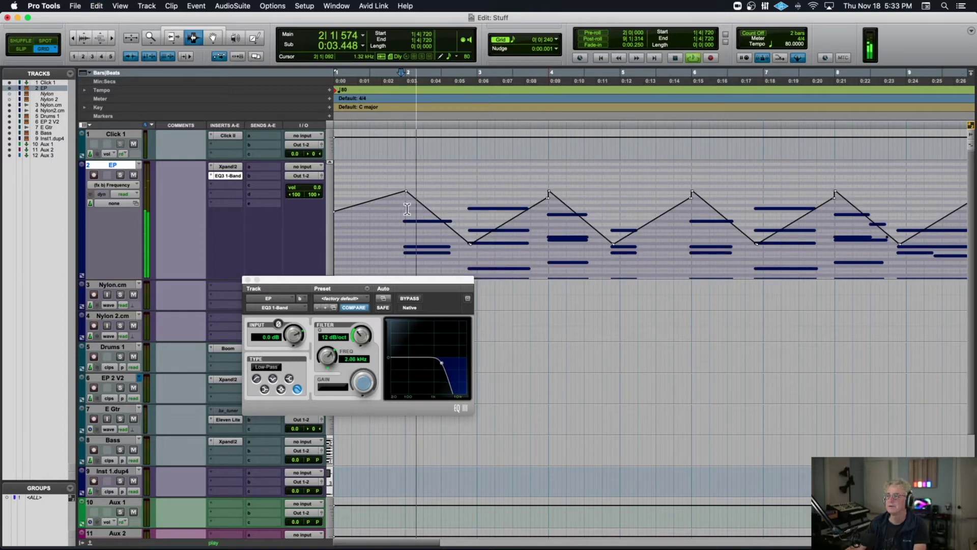
{"action": "left_click", "coordinate": [253, 37]}
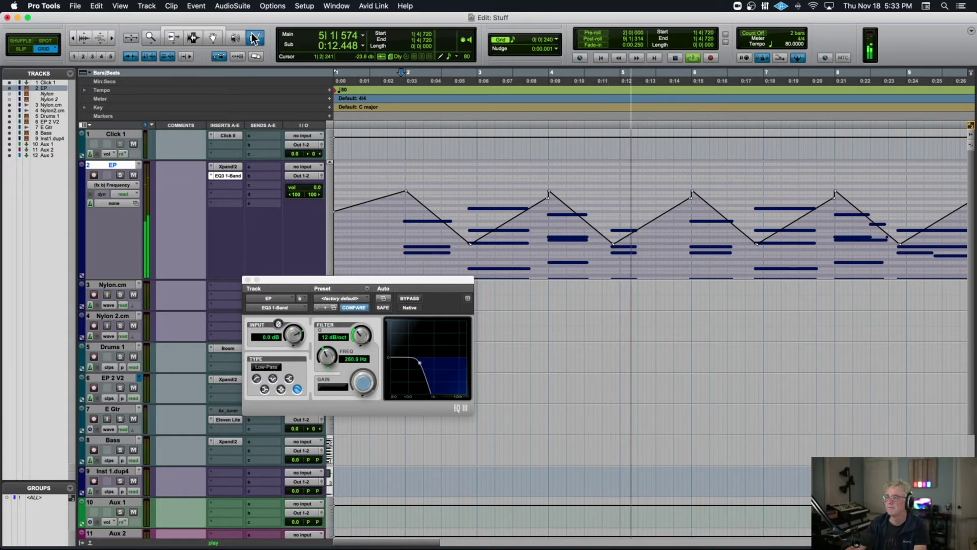
{"action": "key", "text": "space"}
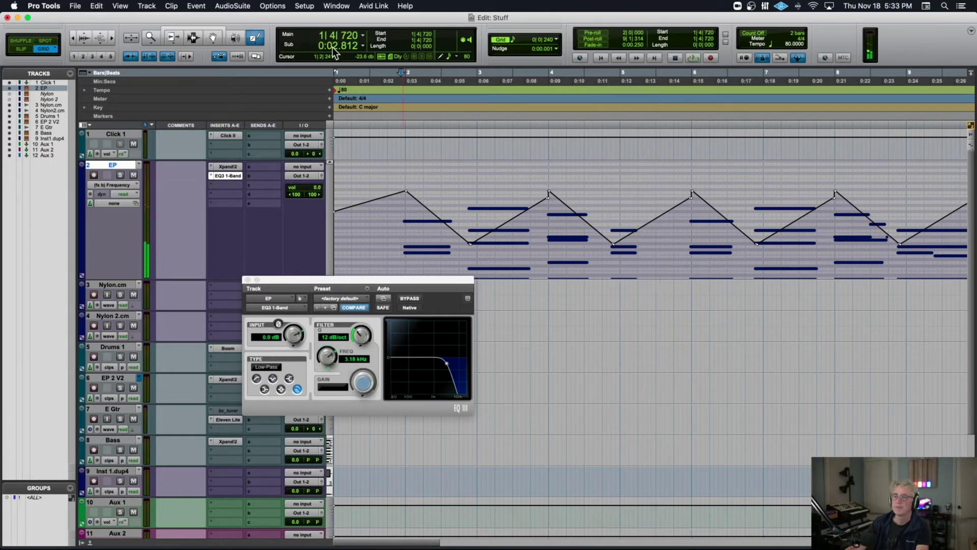
Step: Undo the duplicated and drawn Frequency curves, and close the EQ3 1-Band window, with the whole EP-01 clip in view
{"action": "key", "text": "super+z"}
{"action": "key", "text": "super+z"}
{"action": "key", "text": "super+z"}
{"action": "key", "text": "super+z"}
{"action": "key", "text": "super+z"}
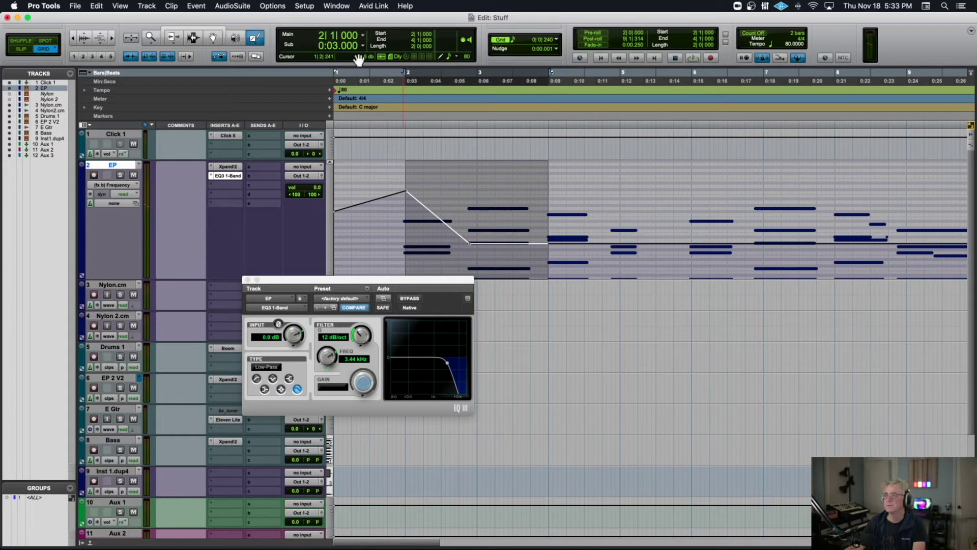
{"action": "key", "text": "super+z"}
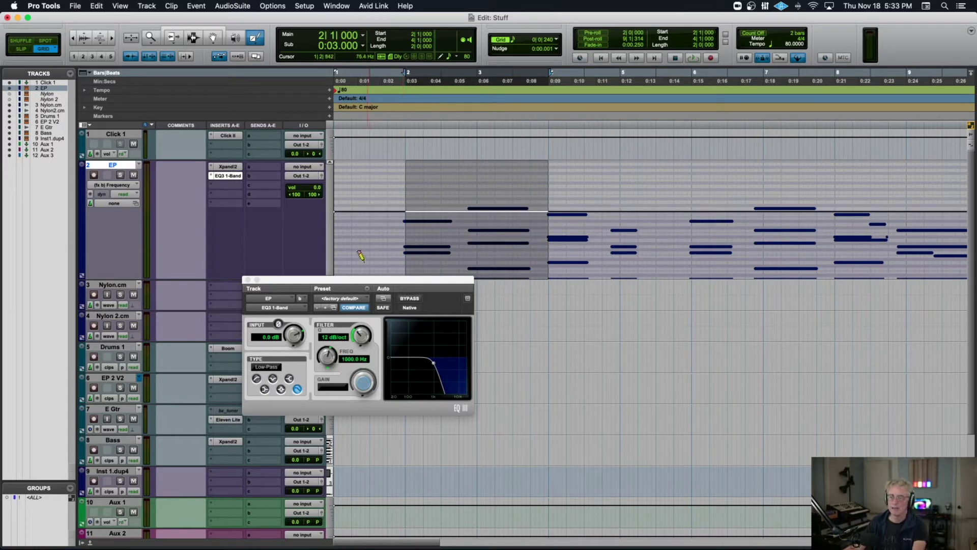
{"action": "left_click", "coordinate": [249, 280]}
{"action": "key", "text": "super+bracketleft"}
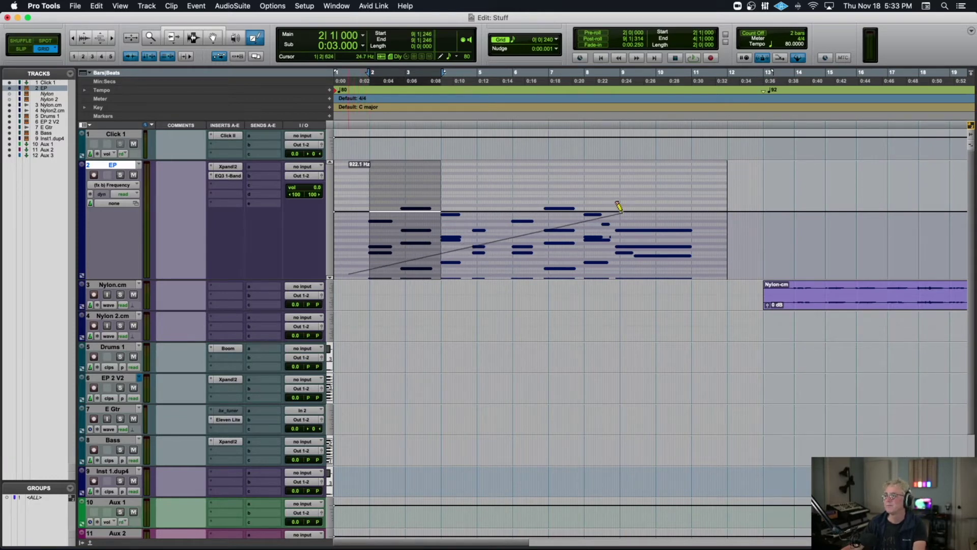
Step: Try a long rising Frequency line from about 25 Hz in bar 1 to the maximum near bar 9, play it back, and undo it
{"action": "left_click_drag", "start_coordinate": [618, 205], "coordinate": [613, 152]}
{"action": "left_click", "coordinate": [362, 118]}
{"action": "key", "text": "space"}
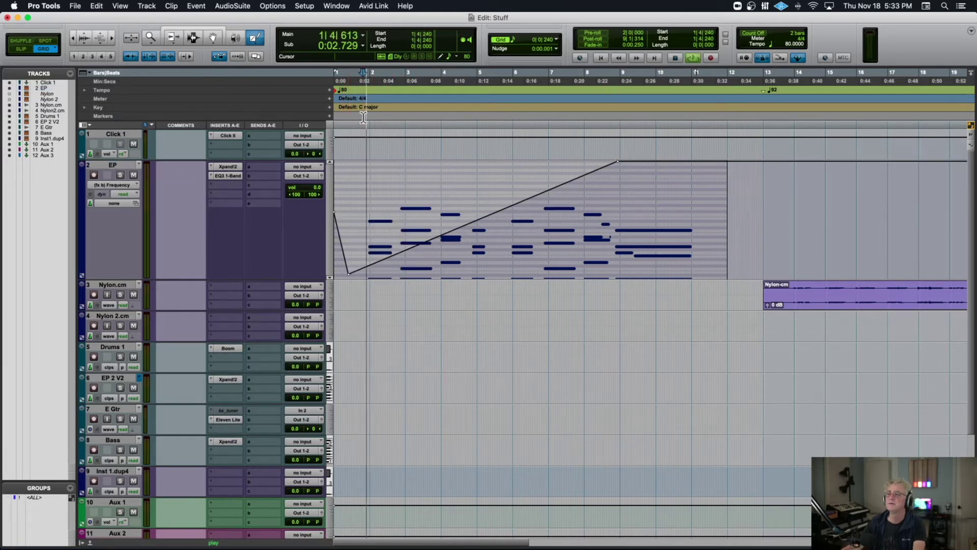
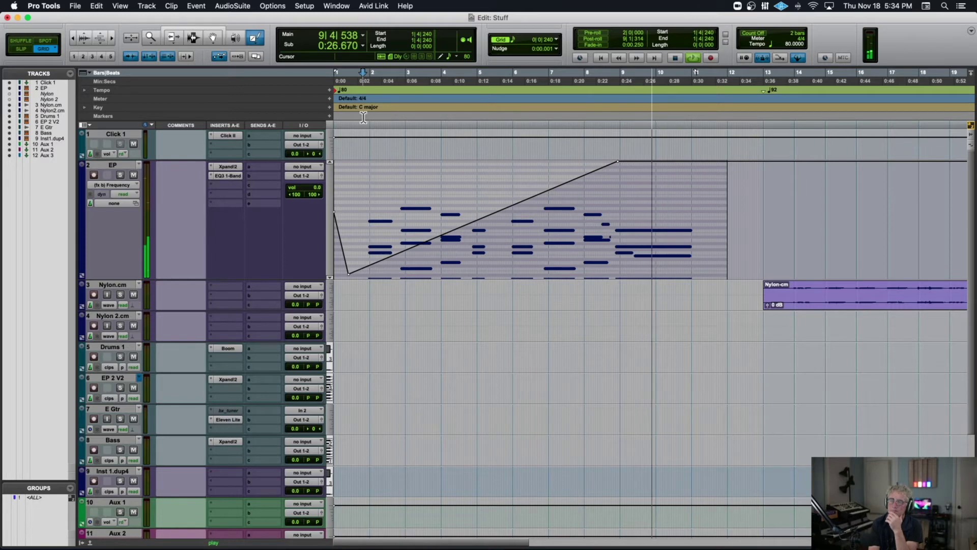
{"action": "key", "text": "space"}
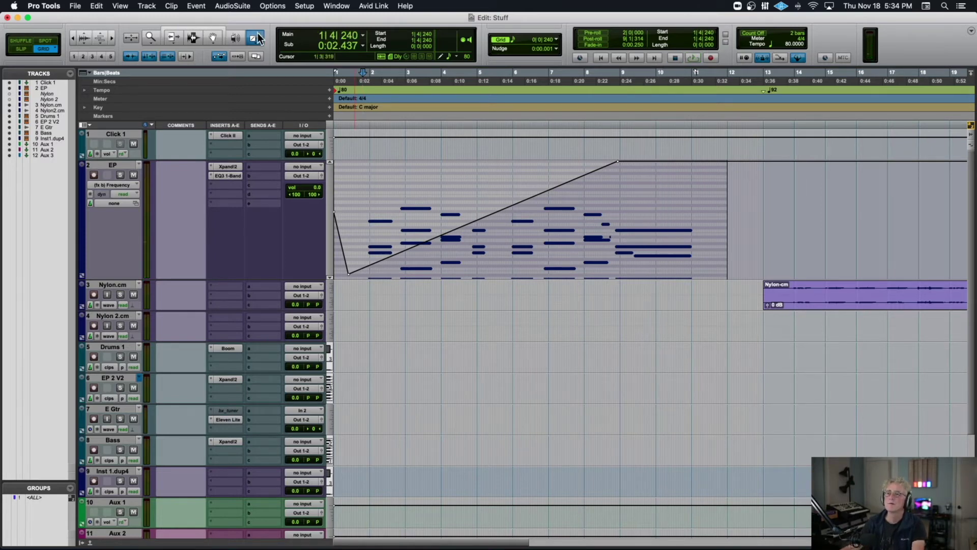
{"action": "key", "text": "super+z"}
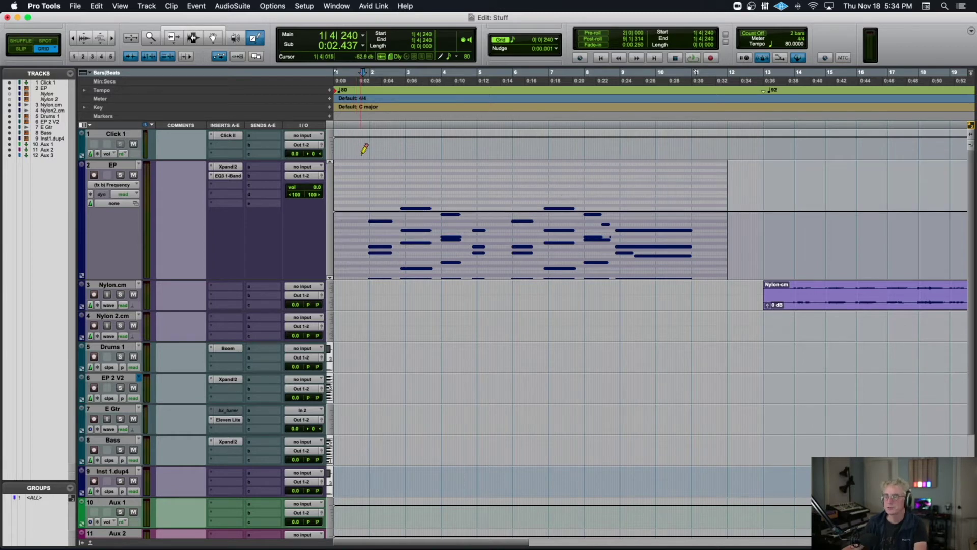
Step: Draw Frequency automation with the Random pencil from bar 2 to just past bar 11 on the EP track, and inspect it during playback
{"action": "left_click", "coordinate": [257, 38]}
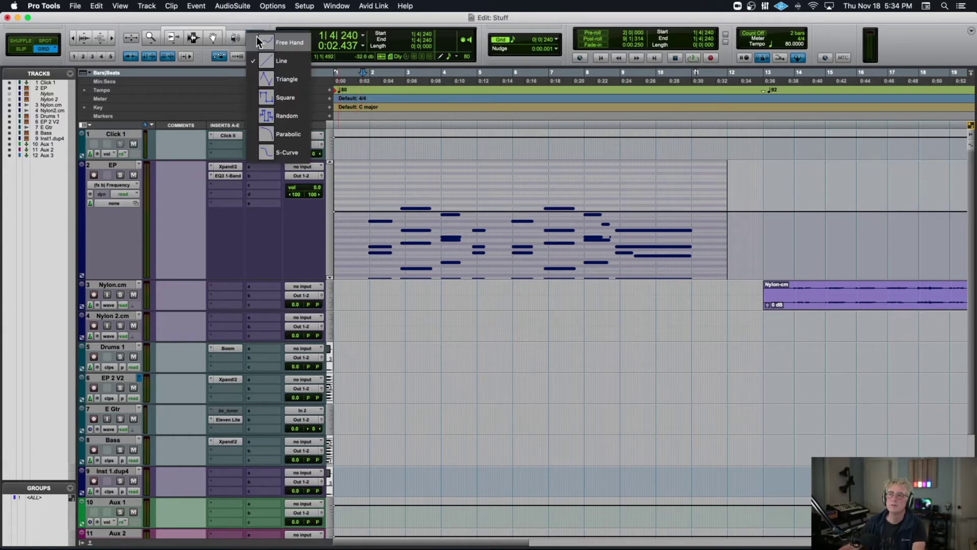
{"action": "left_click", "coordinate": [302, 114]}
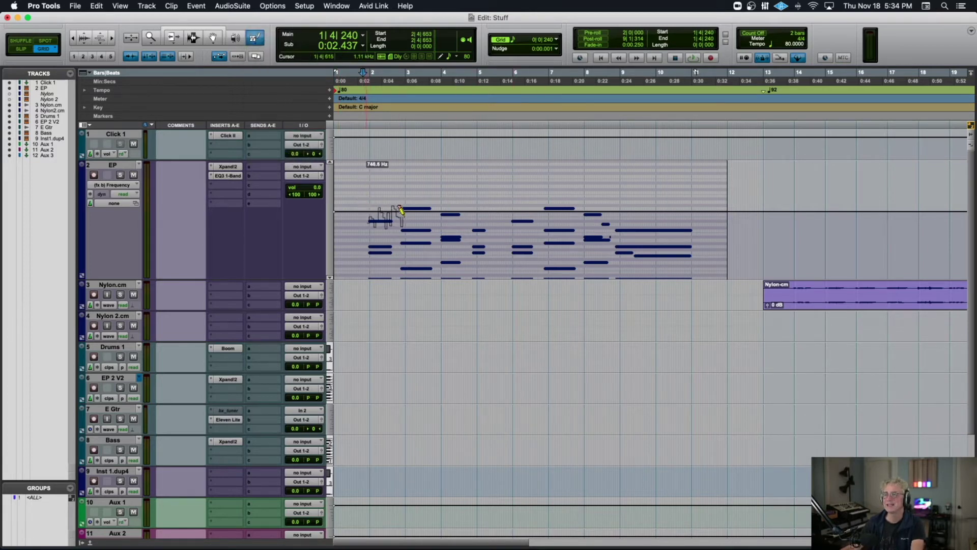
{"action": "left_click_drag", "start_coordinate": [448, 210], "coordinate": [700, 214]}
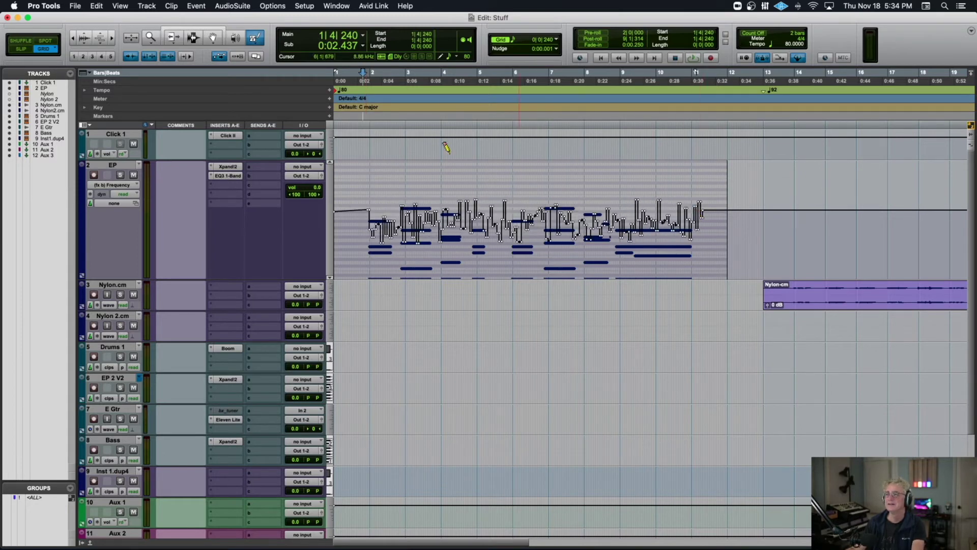
{"action": "key", "text": "space"}
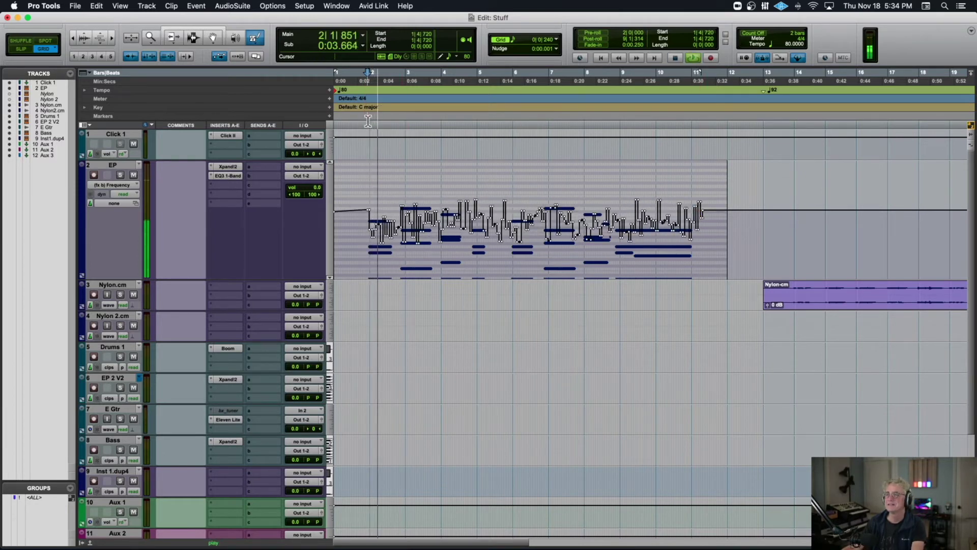
{"action": "key", "text": "t"}
{"action": "key", "text": "t"}
{"action": "key", "text": "r"}
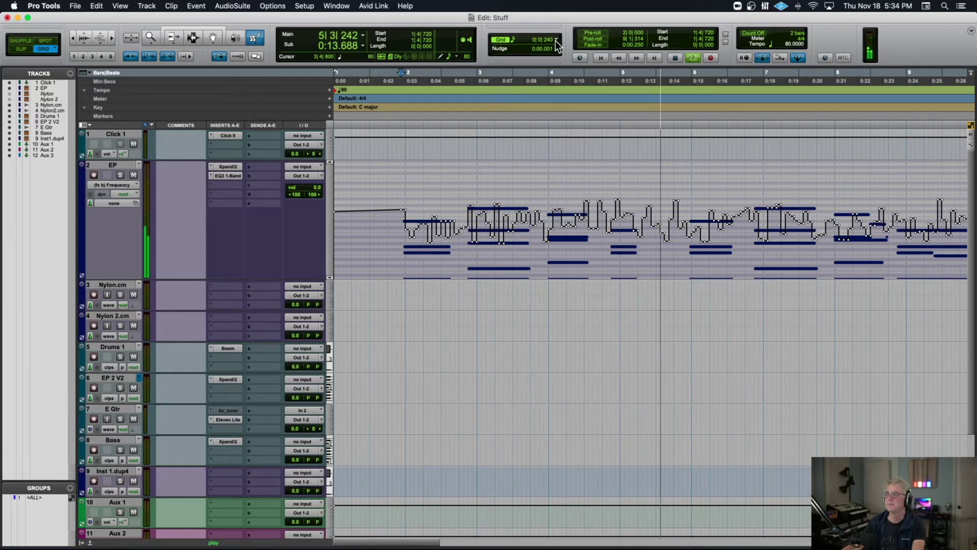
{"action": "key", "text": "super+bracketleft"}
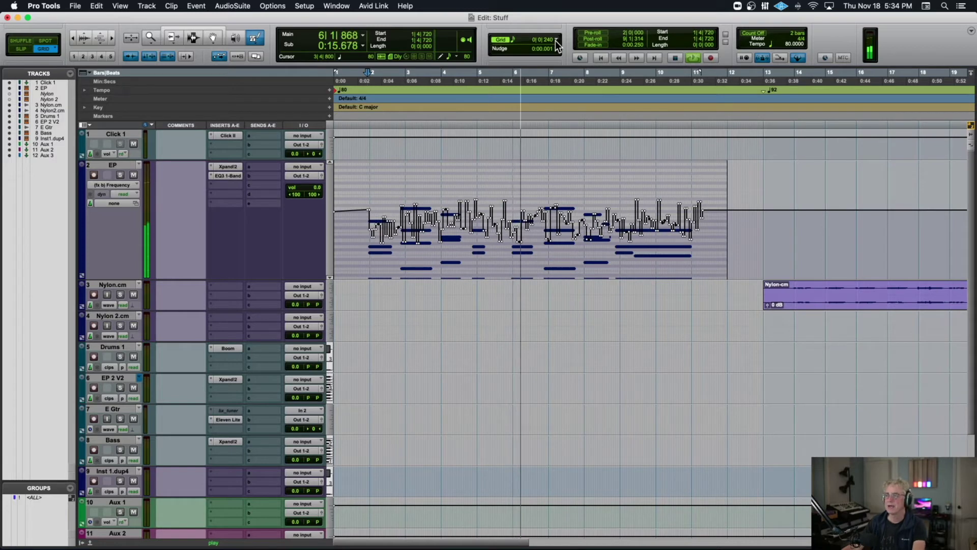
Step: Stop playback and try a 120 BPM tempo change at the edit position just before bar 2
{"action": "key", "text": "space"}
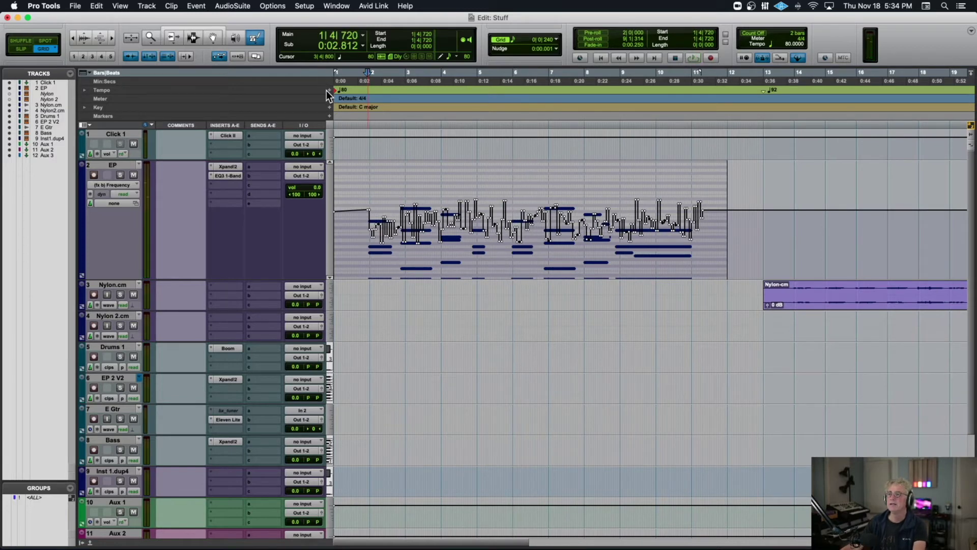
{"action": "left_click", "coordinate": [329, 91]}
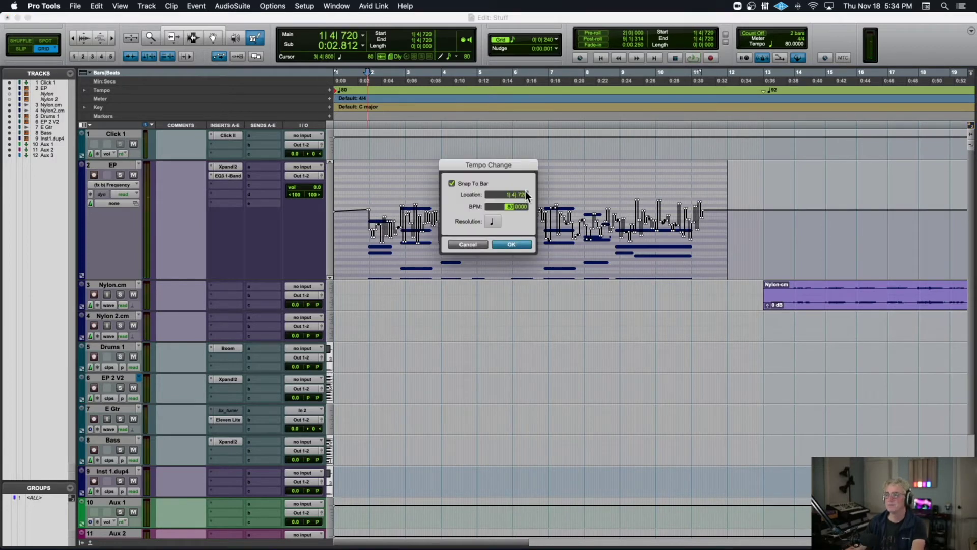
{"action": "type", "text": "120"}
{"action": "key", "text": "Return"}
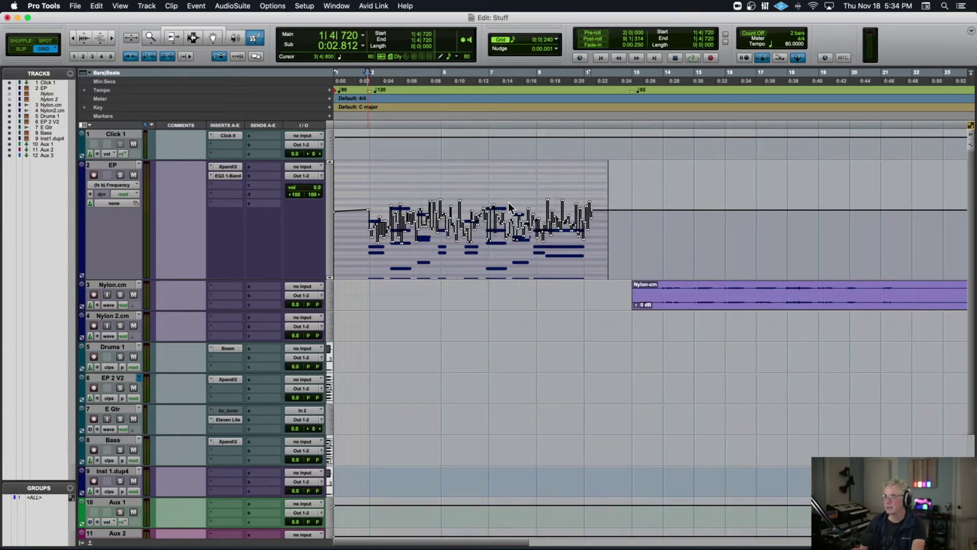
Step: Play back the random Frequency curve at the 120 BPM tempo and inspect its points up close
{"action": "key", "text": "space"}
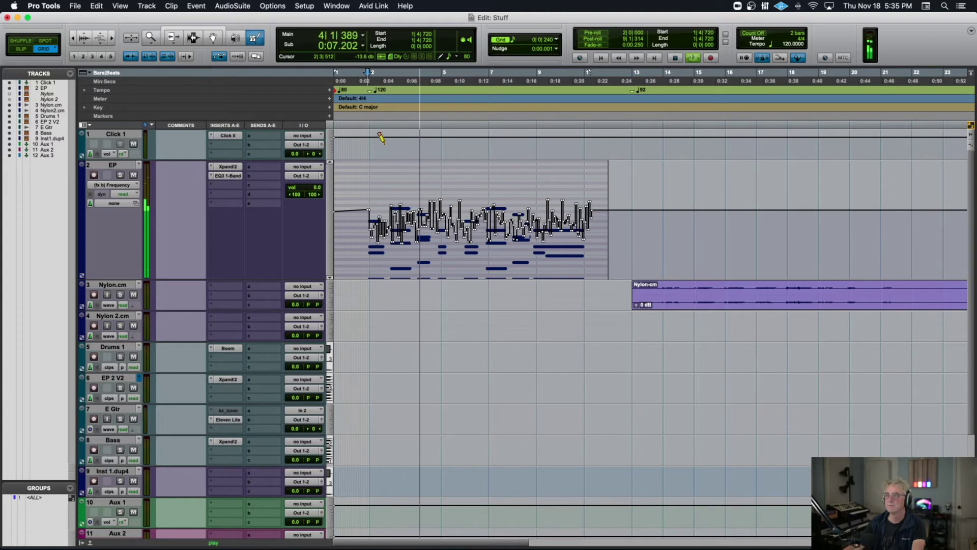
{"action": "key", "text": "t"}
{"action": "key", "text": "t"}
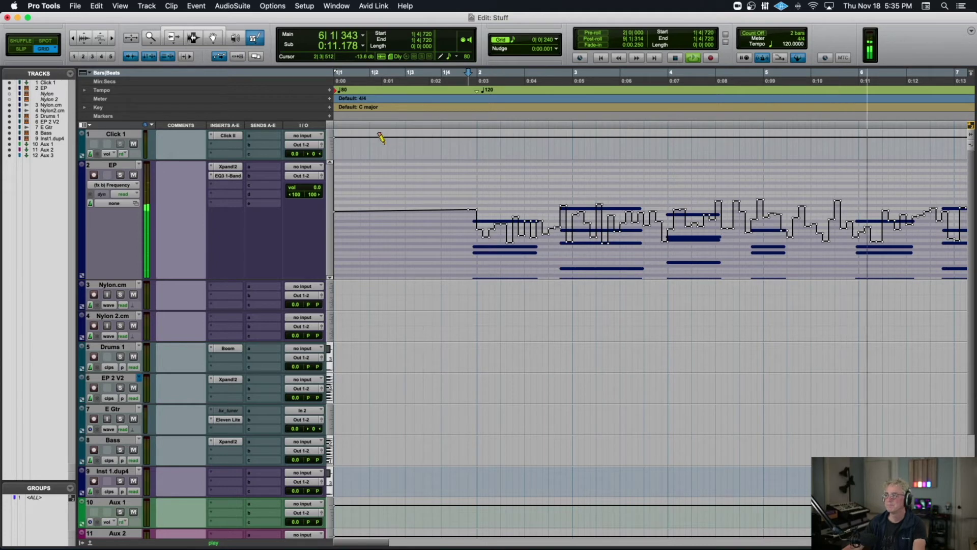
{"action": "key", "text": "r"}
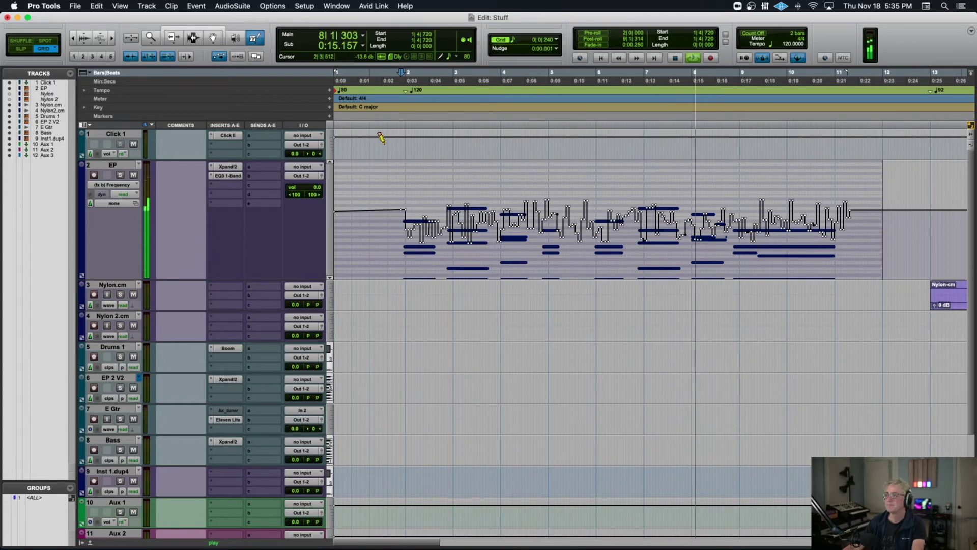
{"action": "key", "text": "space"}
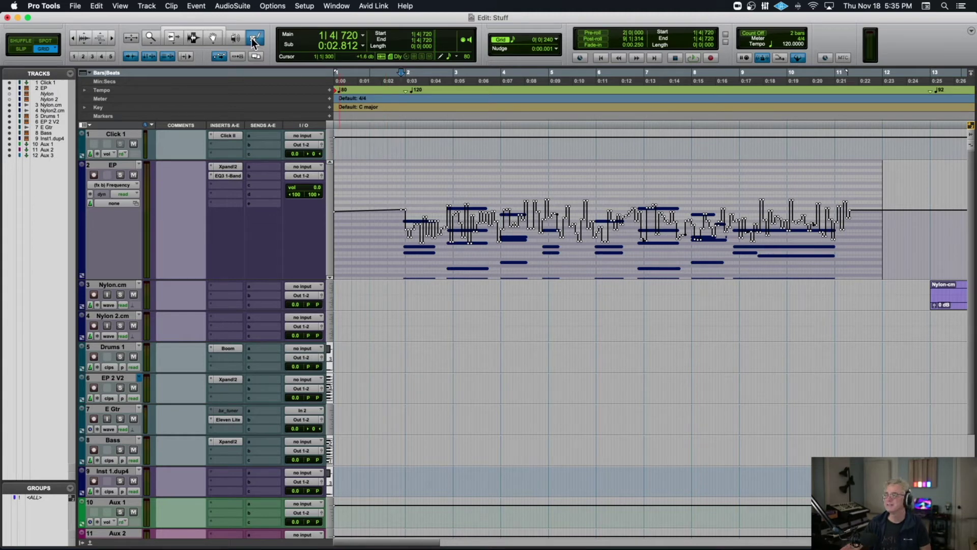
Step: Play the start of the random curve again, and undo both the tempo change and the random Frequency automation
{"action": "key", "text": "space"}
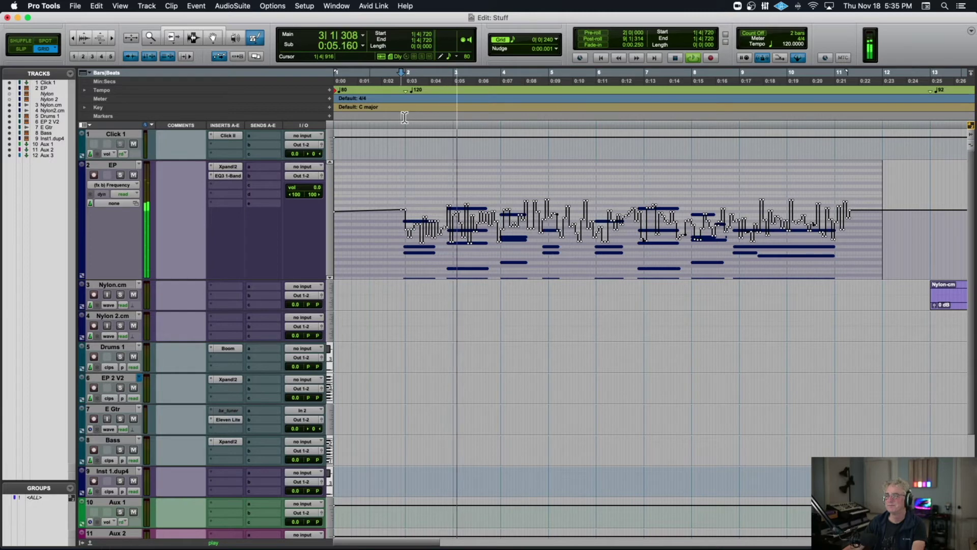
{"action": "key", "text": "space"}
{"action": "key", "text": "super+z"}
{"action": "key", "text": "super+z"}
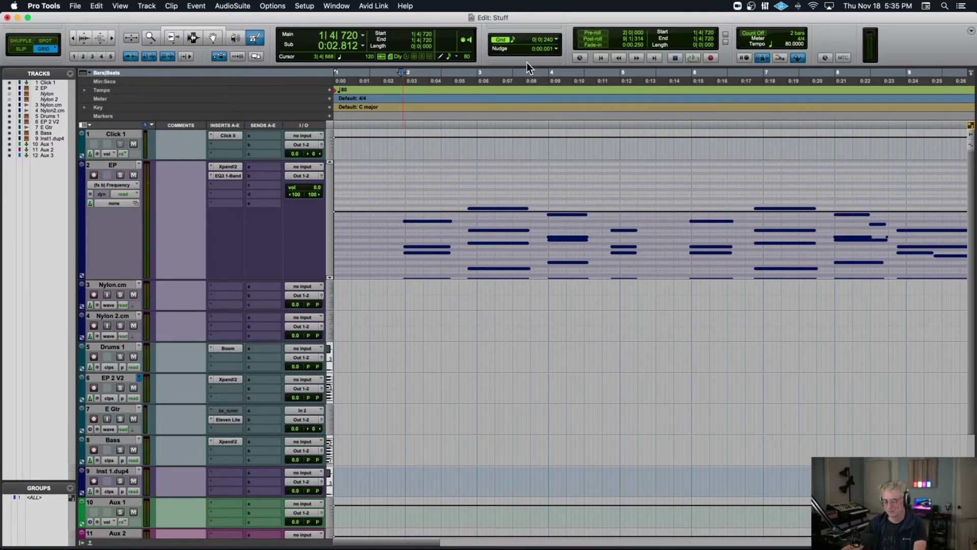
Step: Draw Frequency automation with the Triangle pencil from just before bar 2 to just before bar 12 on the EP track, and play it back
{"action": "key", "text": "super+bracketleft"}
{"action": "left_click", "coordinate": [260, 36]}
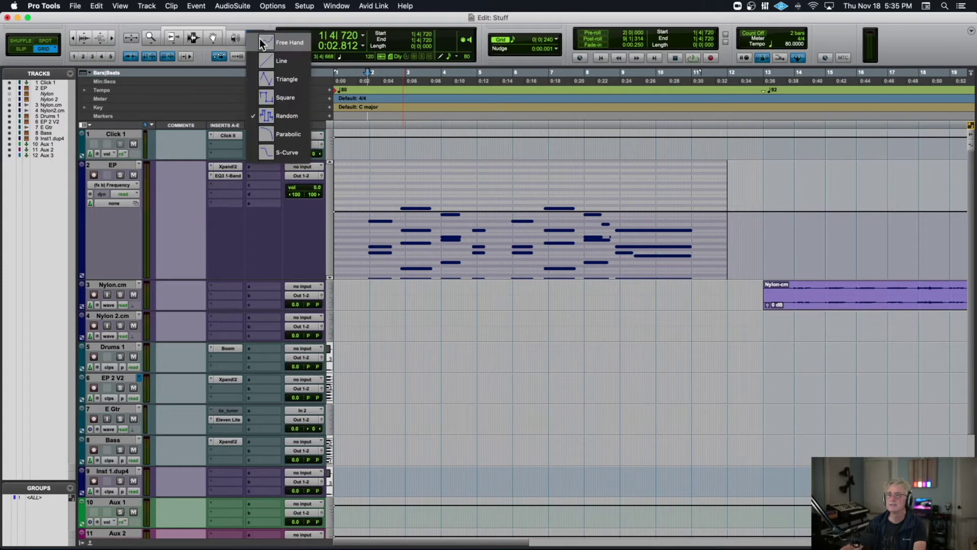
{"action": "left_click", "coordinate": [290, 81]}
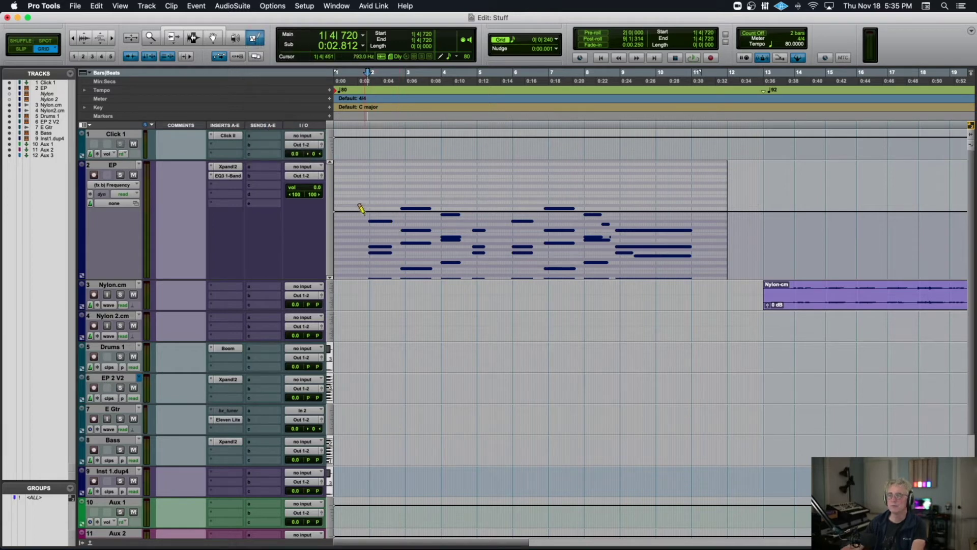
{"action": "mouse_move", "coordinate": [360, 197]}
{"action": "left_mouse_down"}
{"action": "mouse_move", "coordinate": [431, 218]}
{"action": "mouse_move", "coordinate": [665, 218]}
{"action": "mouse_move", "coordinate": [722, 204]}
{"action": "left_mouse_up"}
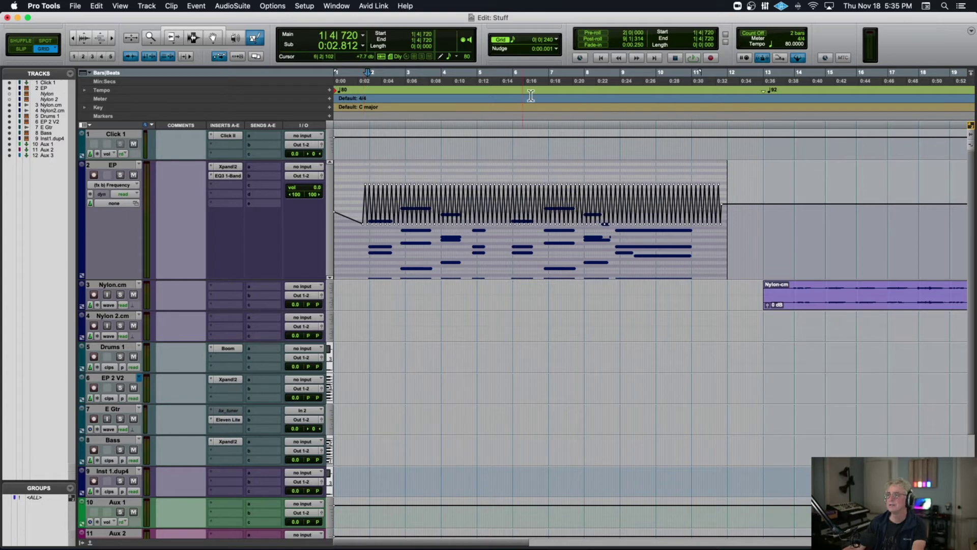
{"action": "key", "text": "space"}
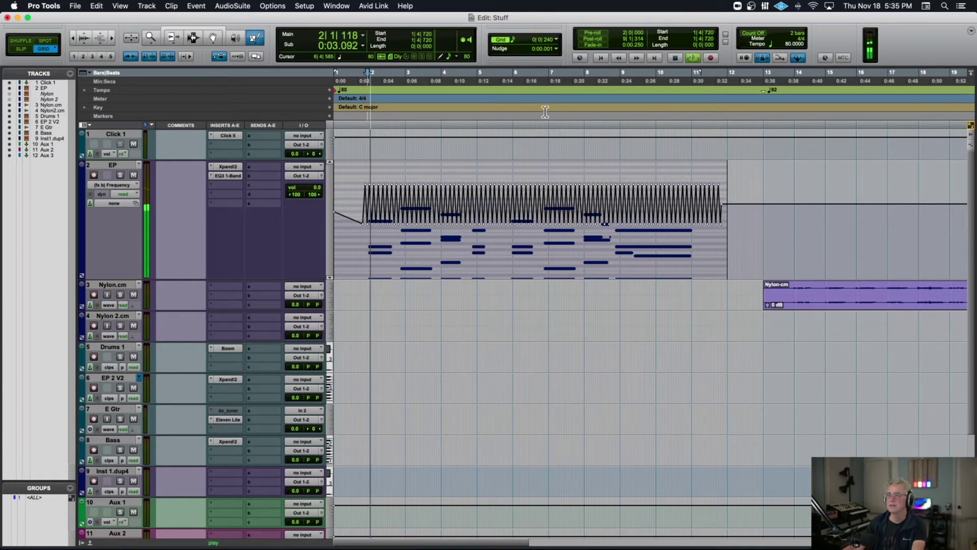
{"action": "key", "text": "super+bracketright"}
{"action": "key", "text": "super+bracketright"}
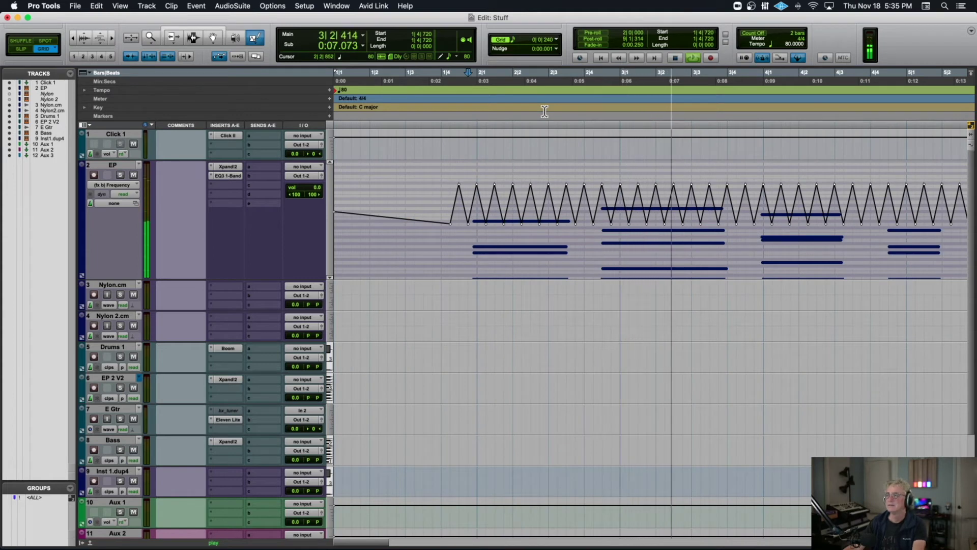
Step: Try lowering the whole triangle Frequency curve on the EP track with the Trim tool, and play back the result
{"action": "key", "text": "space"}
{"action": "key", "text": "F6"}
{"action": "left_click_drag", "start_coordinate": [562, 178], "coordinate": [562, 198]}
{"action": "key", "text": "space"}
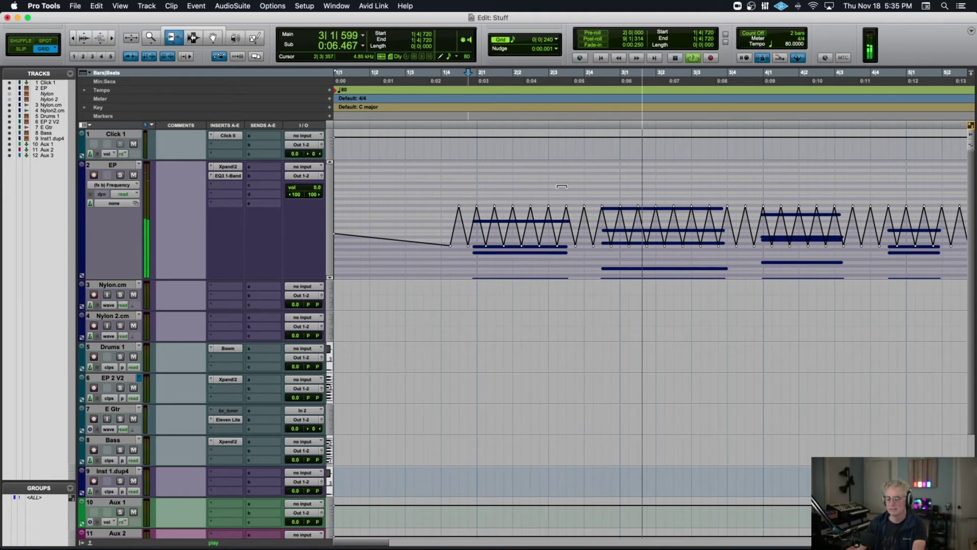
{"action": "key", "text": "r"}
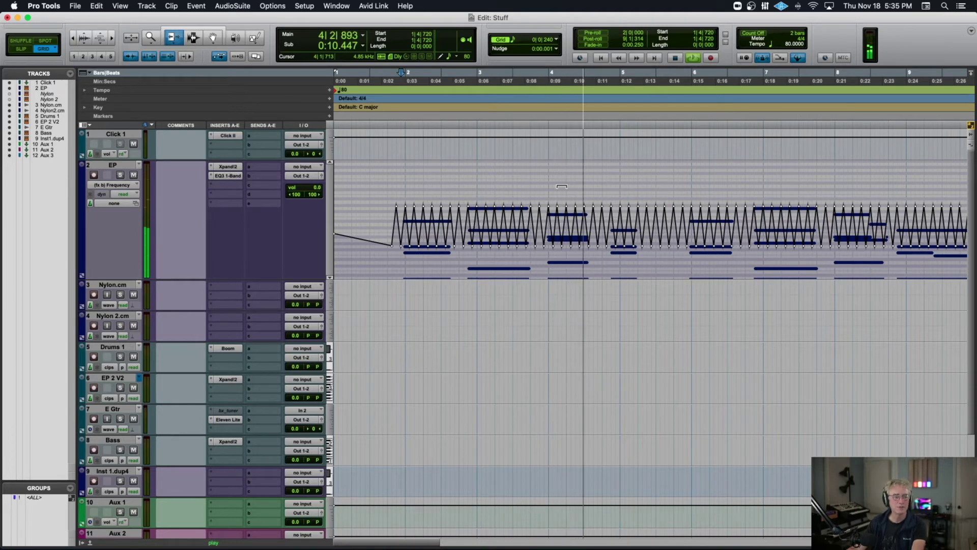
{"action": "key", "text": "space"}
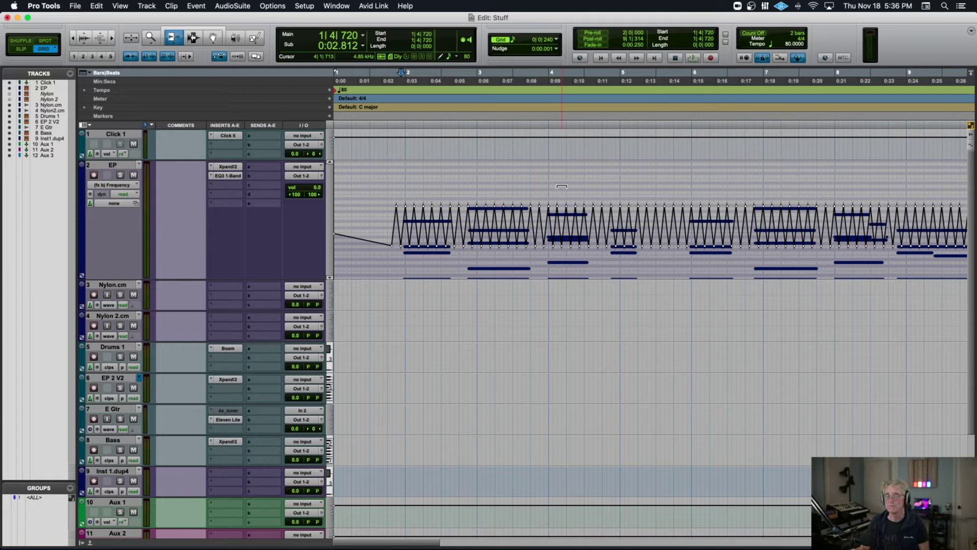
Step: Select all of the EP track's Frequency automation and delete it
{"action": "scroll", "coordinate": [561, 186], "scroll_direction": "down", "scroll_amount": 5}
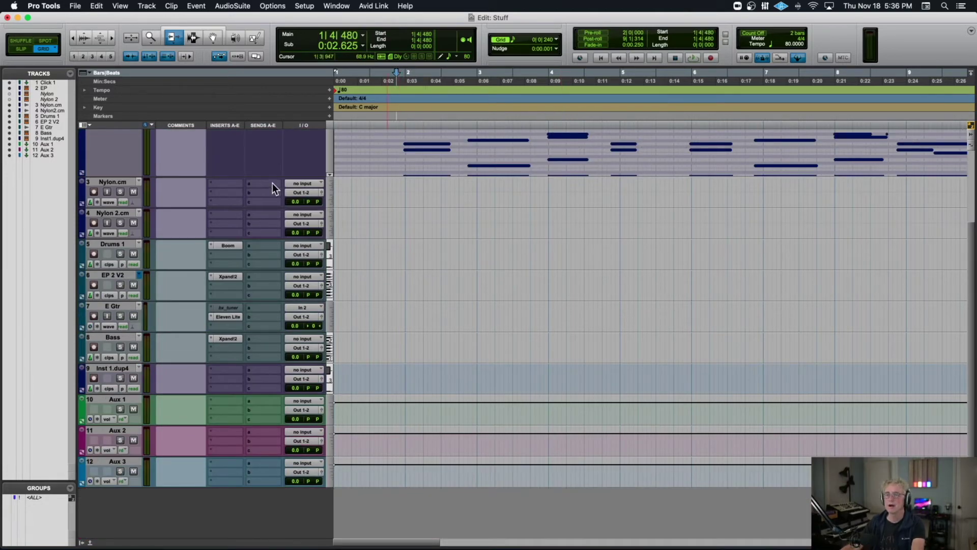
{"action": "scroll", "coordinate": [273, 185], "scroll_direction": "up", "scroll_amount": 5}
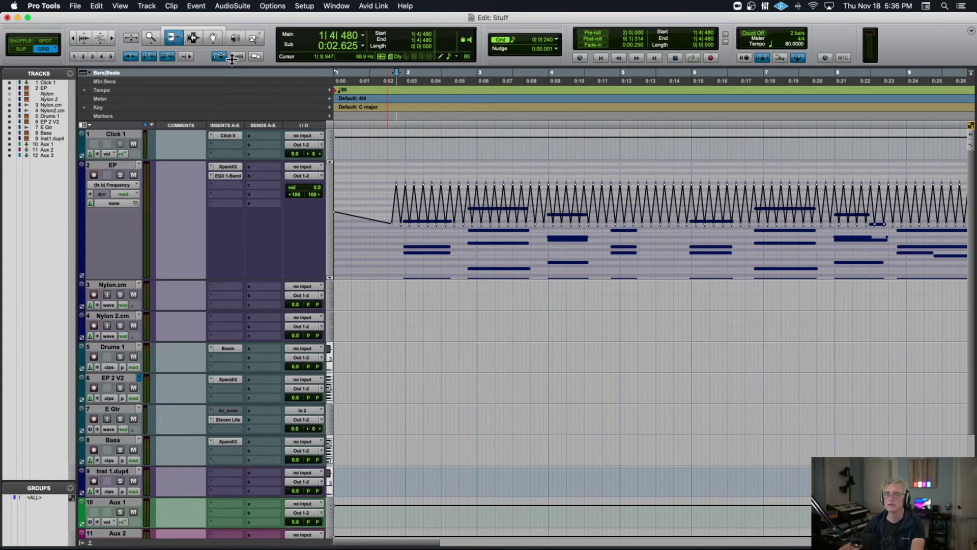
{"action": "double_click", "coordinate": [386, 199]}
{"action": "key", "text": "Delete"}
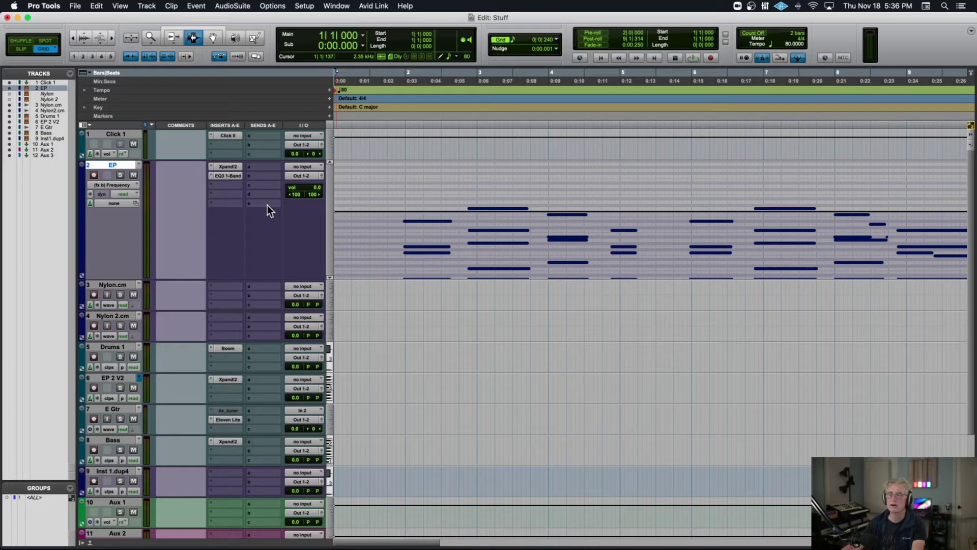
Step: Switch the EP track's view to clips and play it back with the whole EP-01 clip in view
{"action": "left_click", "coordinate": [114, 185]}
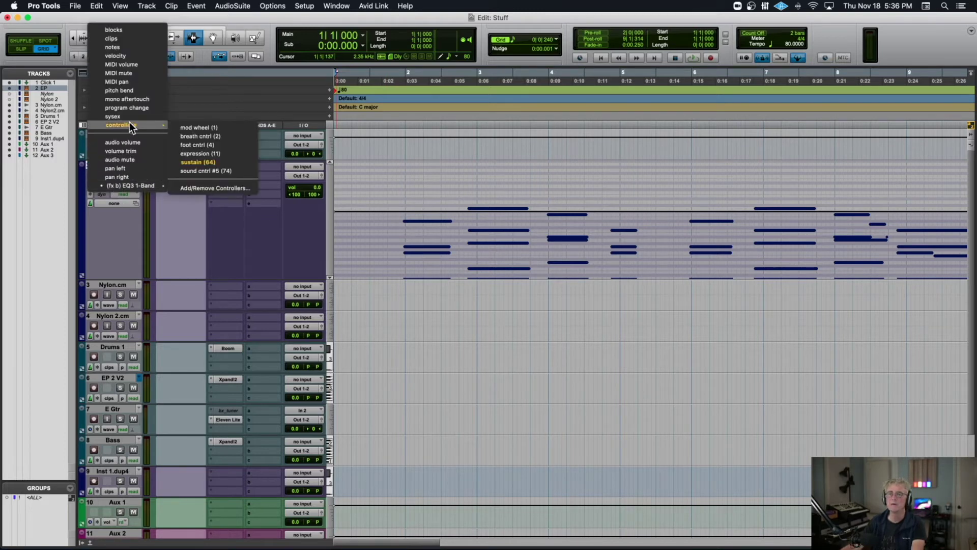
{"action": "left_click", "coordinate": [120, 38]}
{"action": "key", "text": "space"}
{"action": "key", "text": "super+bracketleft"}
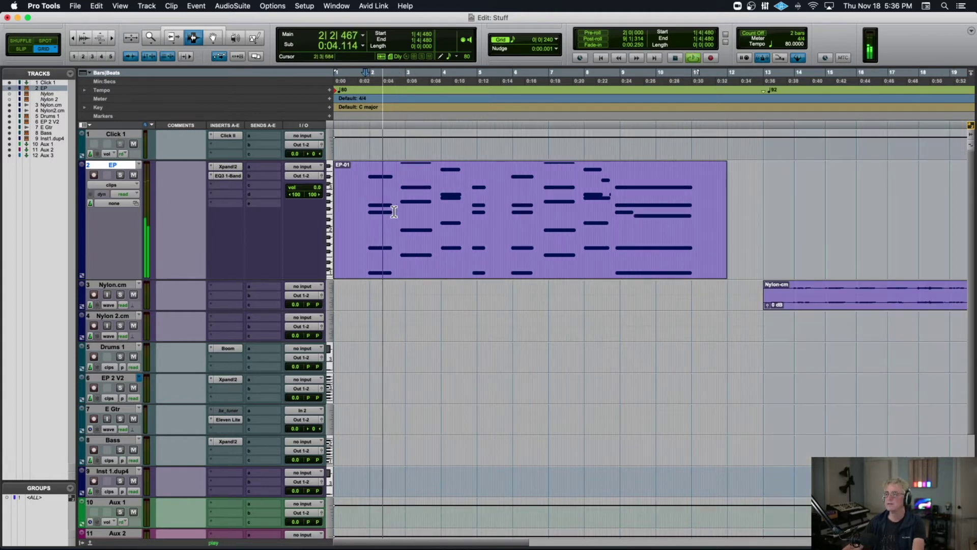
{"action": "key", "text": "space"}
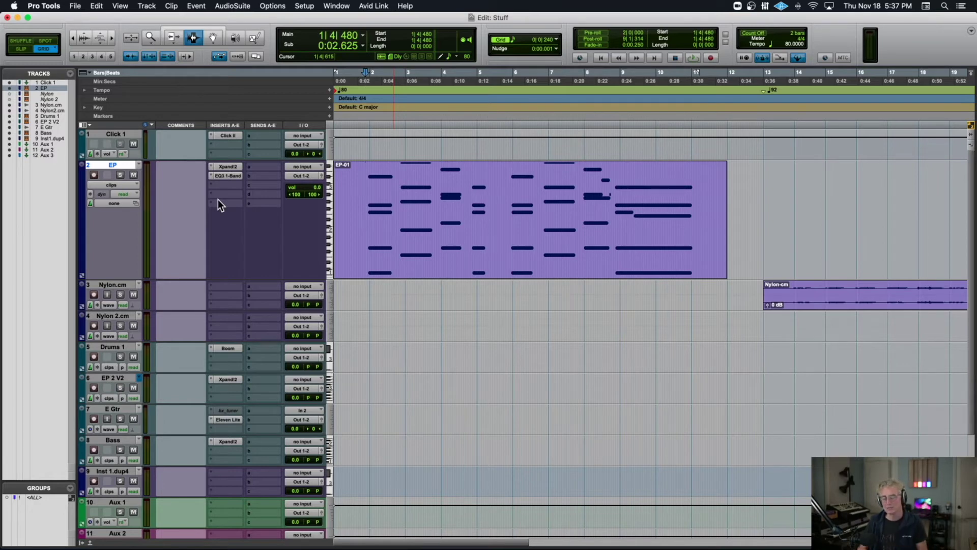
Step: Insert the stereo Mod Delay III plug-in below EQ3 1-Band on the EP track, and move its window clear of the inserts
{"action": "scroll", "coordinate": [214, 191], "scroll_direction": "right", "scroll_amount": 3}
{"action": "left_click", "coordinate": [210, 185]}
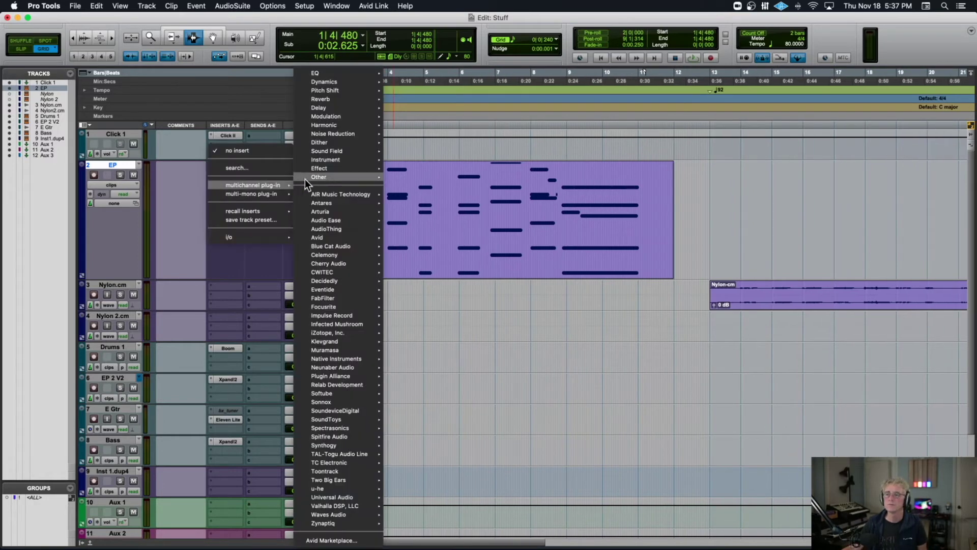
{"action": "mouse_move", "coordinate": [344, 106]}
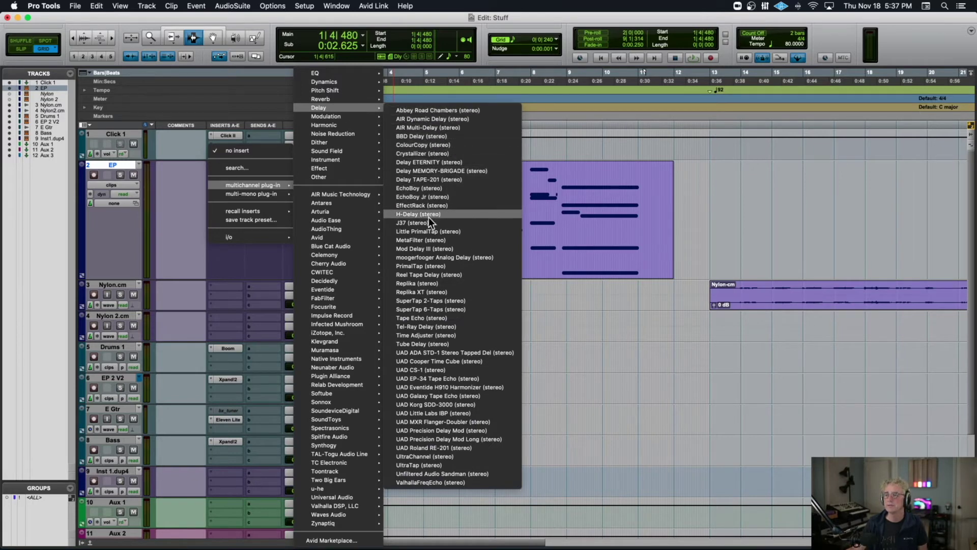
{"action": "left_click", "coordinate": [425, 249]}
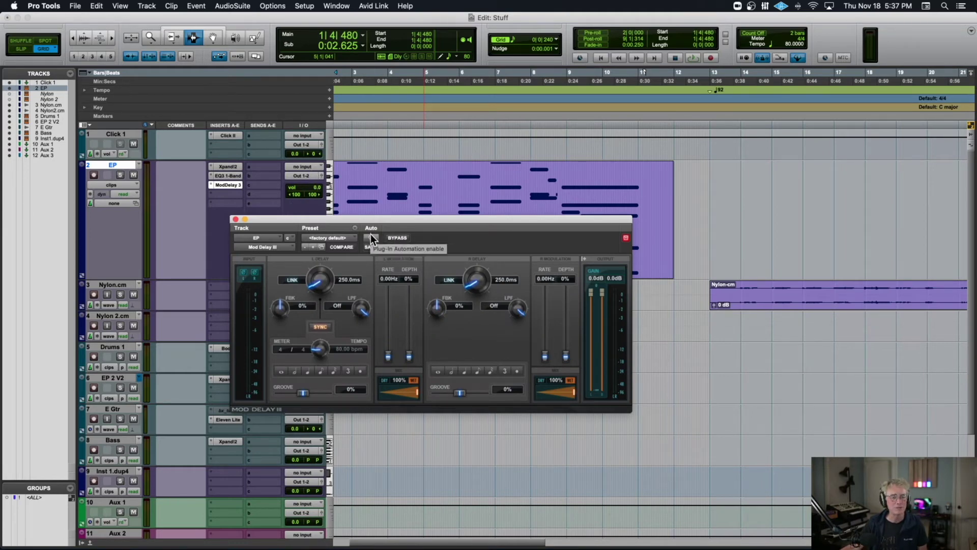
{"action": "left_click_drag", "start_coordinate": [421, 221], "coordinate": [419, 167]}
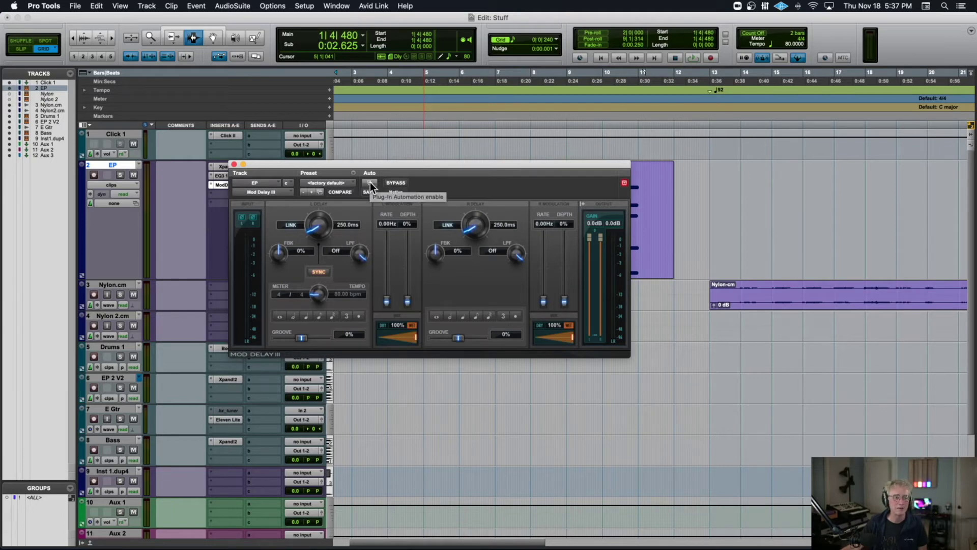
{"action": "left_click_drag", "start_coordinate": [346, 171], "coordinate": [480, 170]}
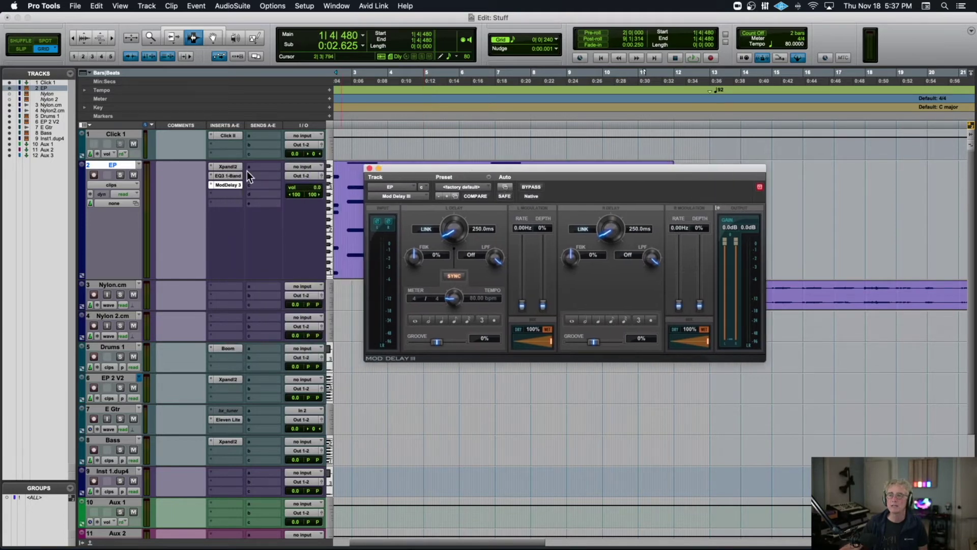
Step: Open Xpand!2's plug-in automation list on the EP track and examine the parameters for Parts A to D and FX
{"action": "left_click", "coordinate": [230, 166]}
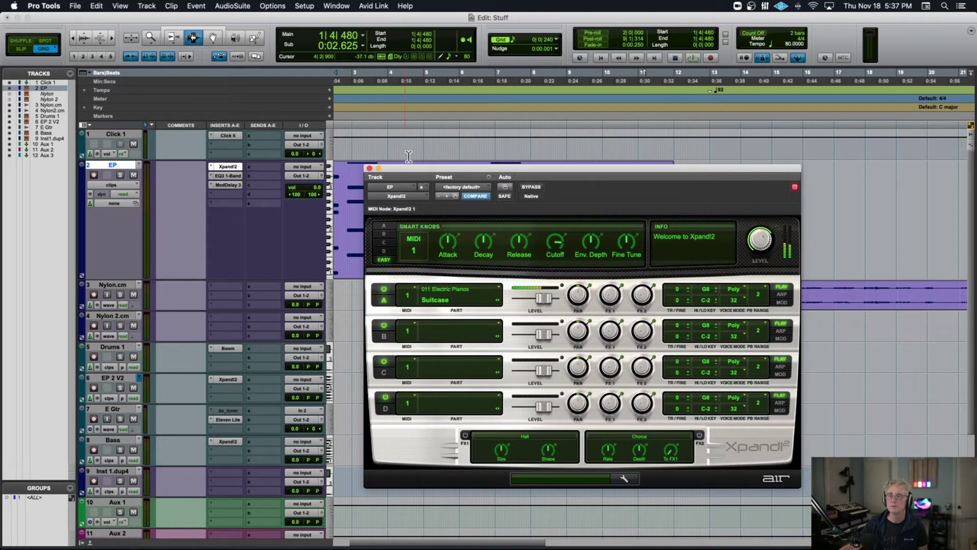
{"action": "left_click", "coordinate": [505, 187]}
{"action": "scroll", "coordinate": [378, 176], "scroll_direction": "down", "scroll_amount": 5}
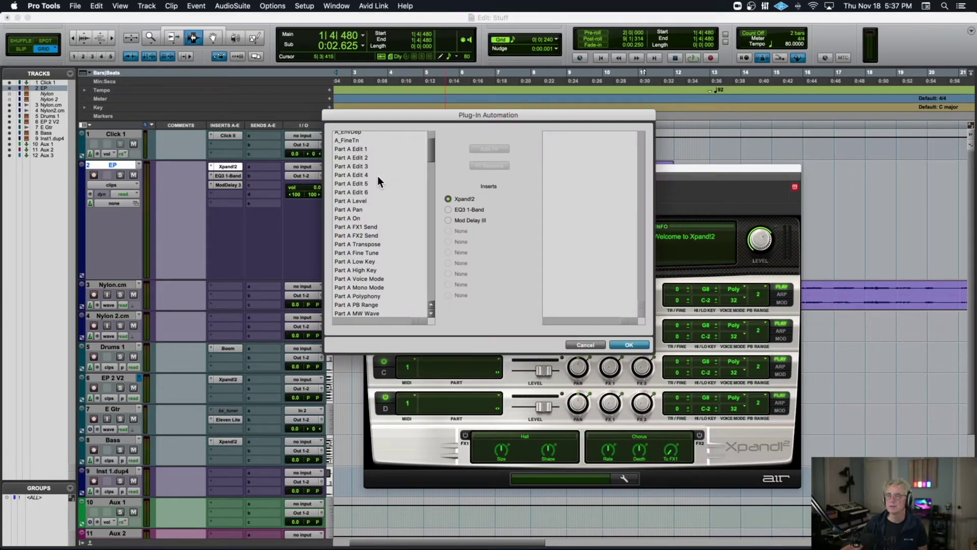
{"action": "scroll", "coordinate": [377, 176], "scroll_direction": "down", "scroll_amount": 5}
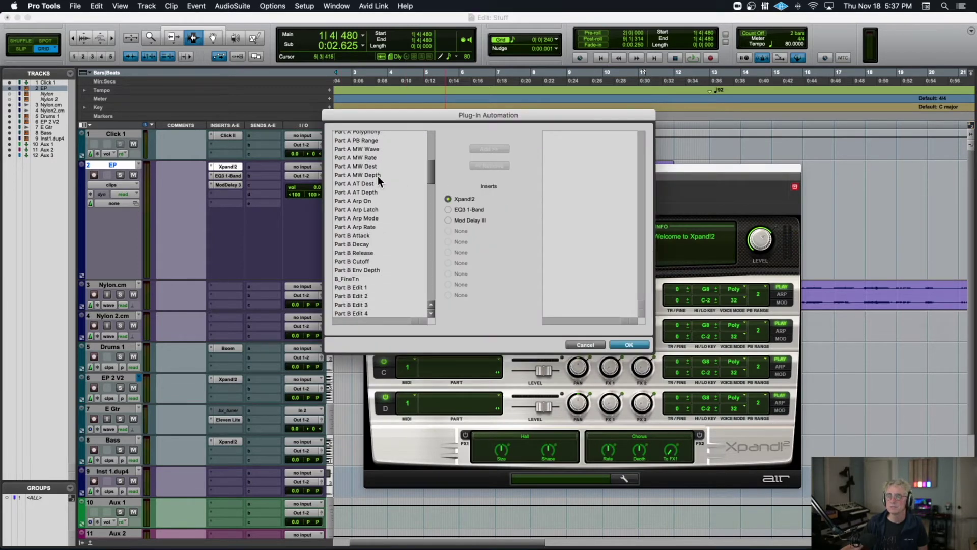
{"action": "scroll", "coordinate": [377, 177], "scroll_direction": "down", "scroll_amount": 5}
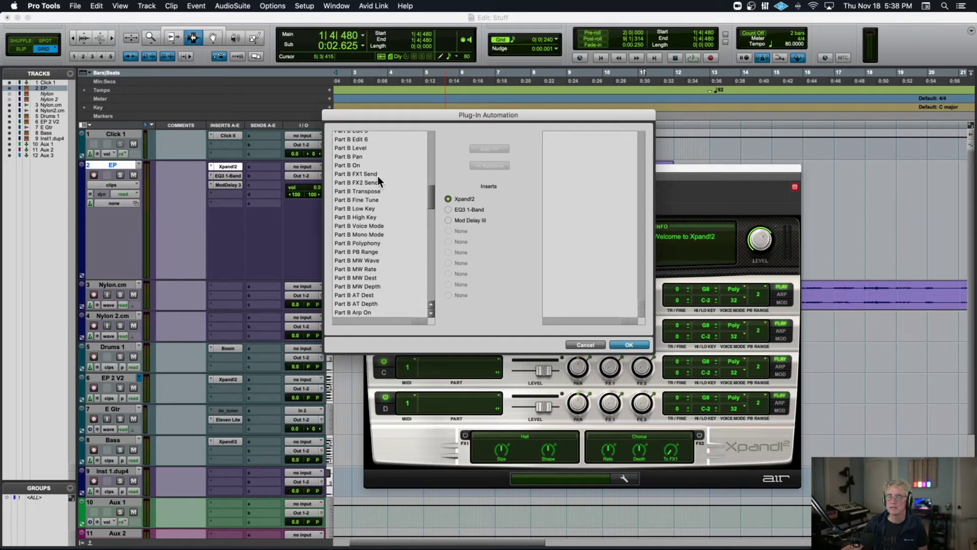
{"action": "scroll", "coordinate": [378, 176], "scroll_direction": "down", "scroll_amount": 5}
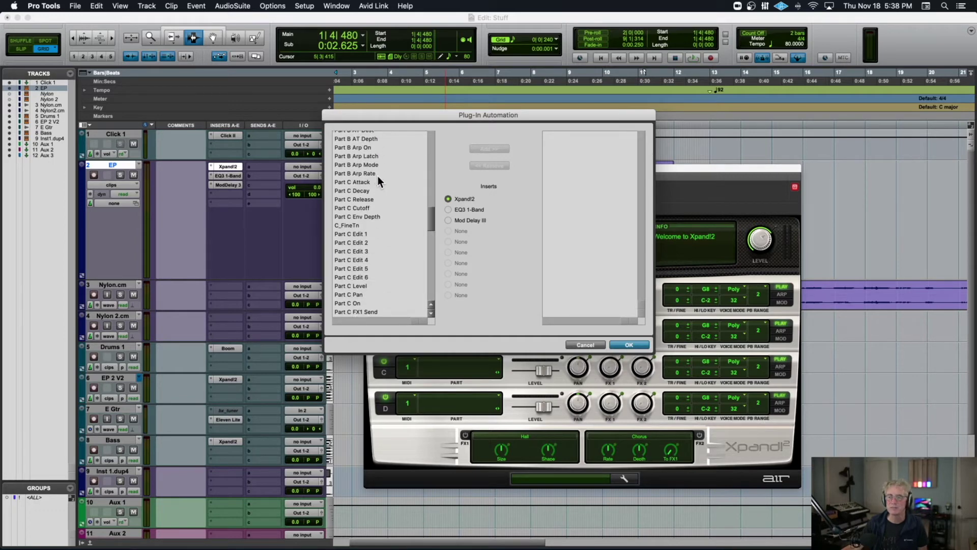
{"action": "scroll", "coordinate": [378, 176], "scroll_direction": "down", "scroll_amount": 5}
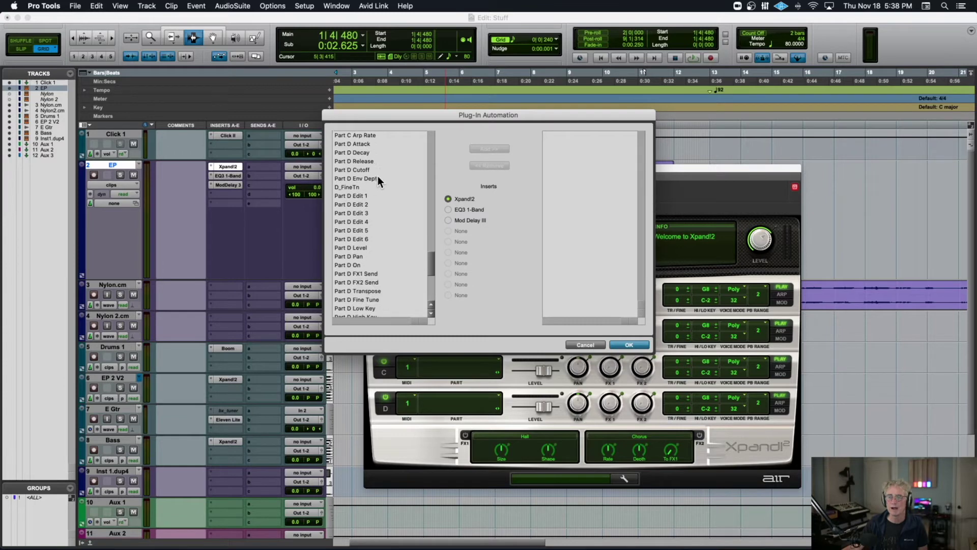
{"action": "scroll", "coordinate": [378, 176], "scroll_direction": "down", "scroll_amount": 5}
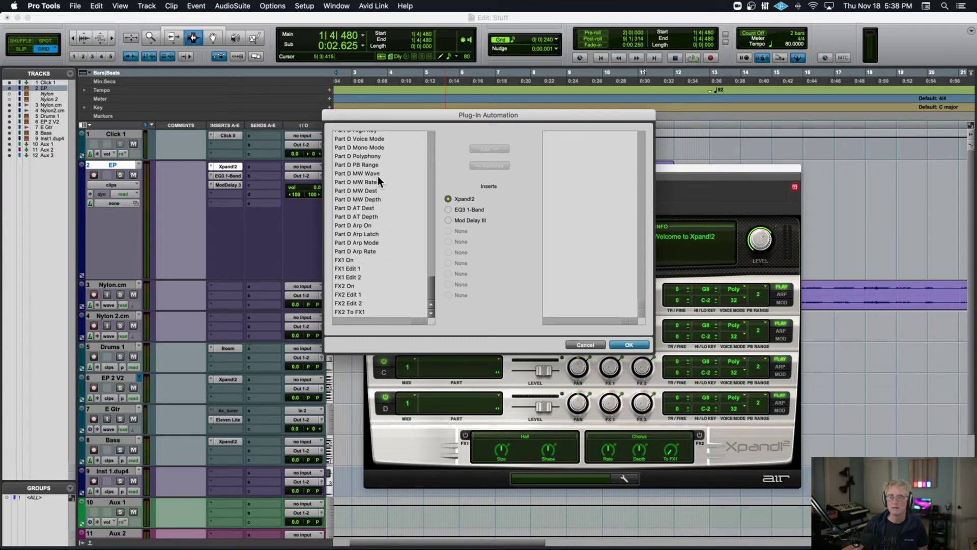
Step: Look back through Xpand!2's automation parameters to the start of the list and close it without adding any
{"action": "scroll", "coordinate": [378, 176], "scroll_direction": "up", "scroll_amount": 15}
{"action": "scroll", "coordinate": [378, 176], "scroll_direction": "up", "scroll_amount": 5}
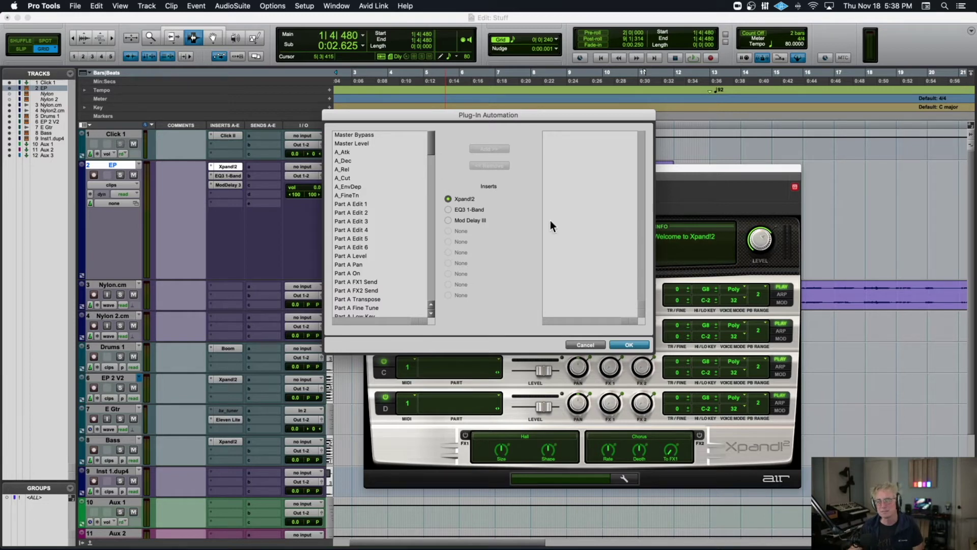
{"action": "left_click", "coordinate": [586, 344]}
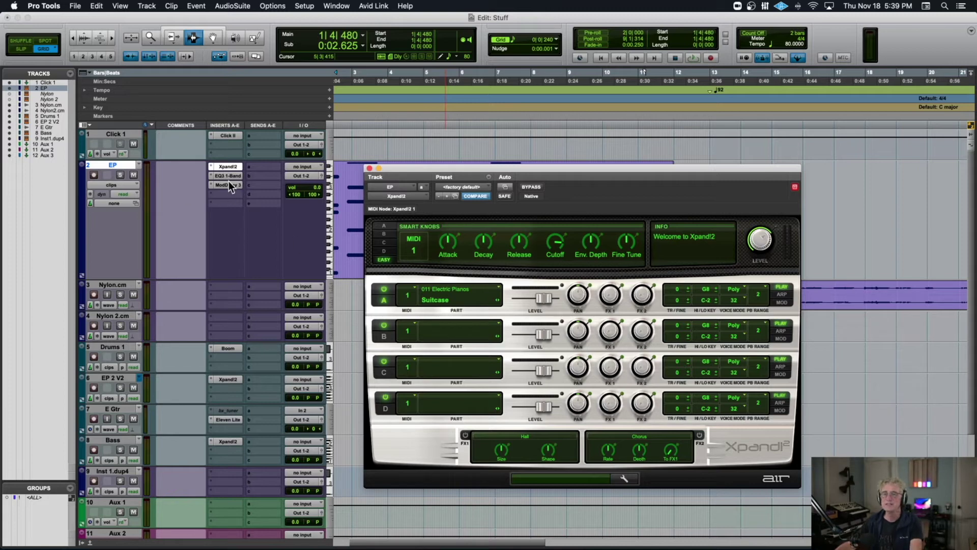
Step: Place the insertion point at bar 2 on the Click 1 track and play the session back from there
{"action": "key", "text": "Return"}
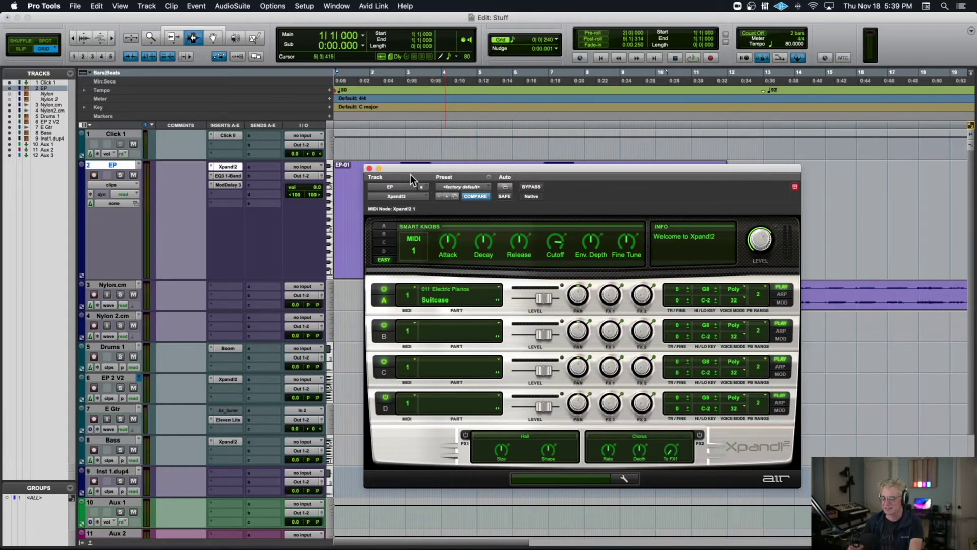
{"action": "left_click", "coordinate": [370, 148]}
{"action": "key", "text": "space"}
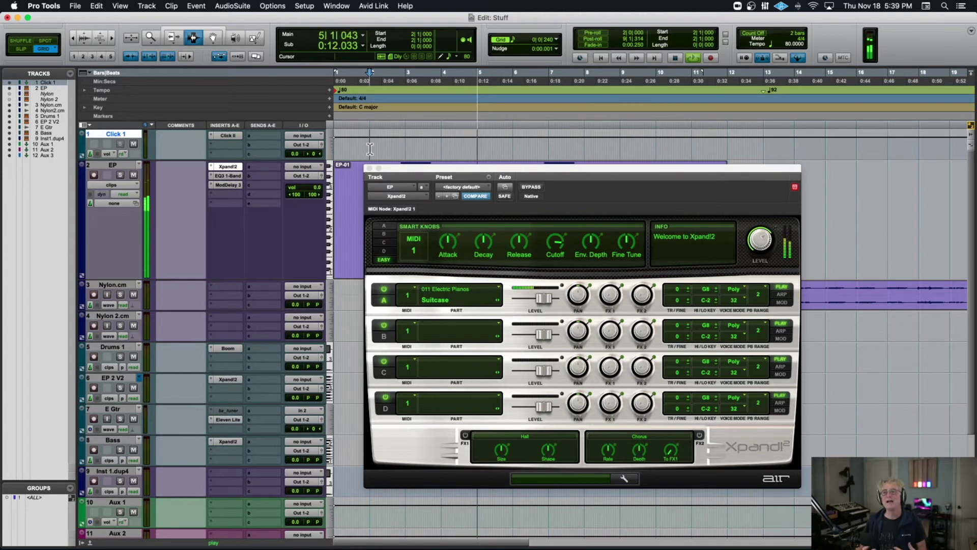
{"action": "key", "text": "space"}
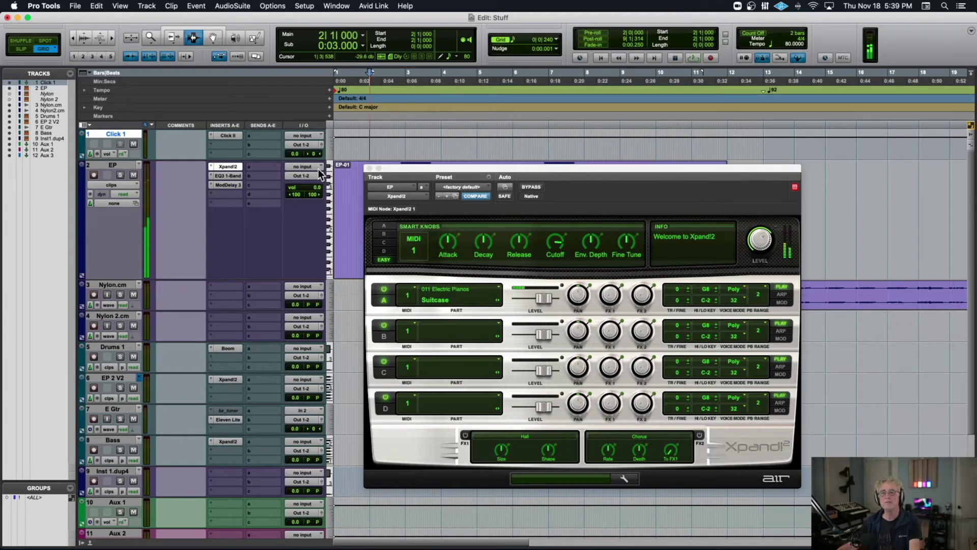
Step: Show the EQ3 1-Band Frequency automation on the EP track, make the track taller, and move the EQ window below it
{"action": "left_click", "coordinate": [233, 175]}
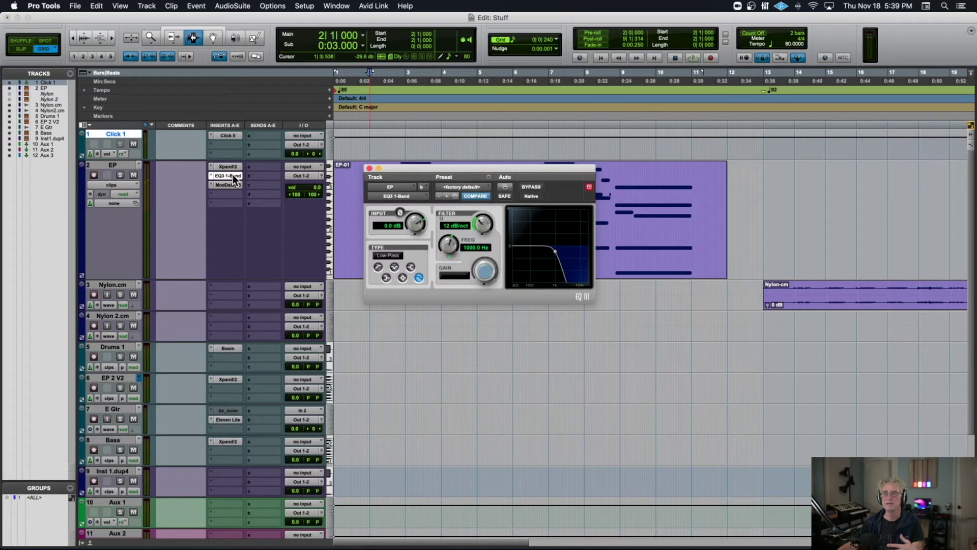
{"action": "left_click", "coordinate": [124, 185]}
{"action": "mouse_move", "coordinate": [128, 332]}
{"action": "left_click", "coordinate": [189, 332]}
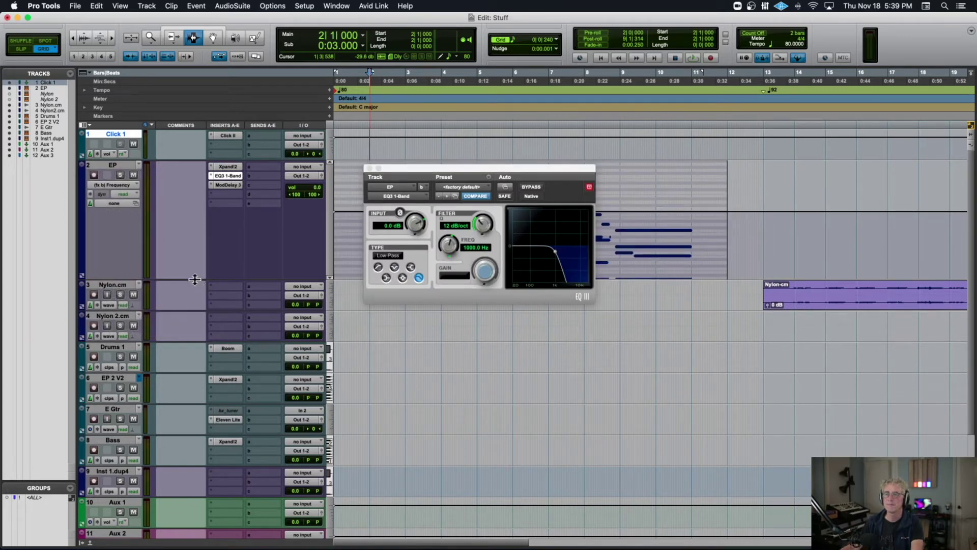
{"action": "left_click_drag", "start_coordinate": [195, 280], "coordinate": [196, 343]}
{"action": "left_click_drag", "start_coordinate": [387, 169], "coordinate": [505, 386]}
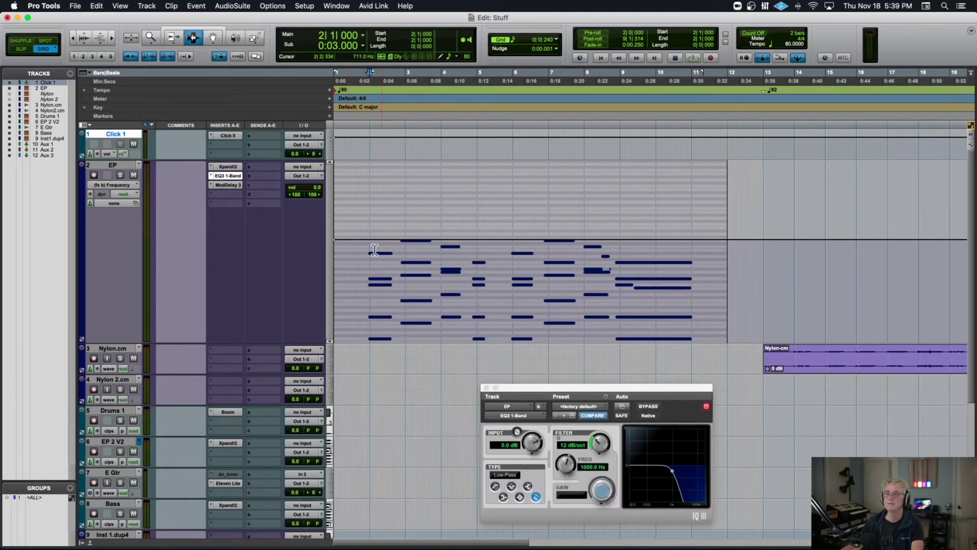
Step: Set the grid value to 1/2 note
{"action": "left_click", "coordinate": [546, 40]}
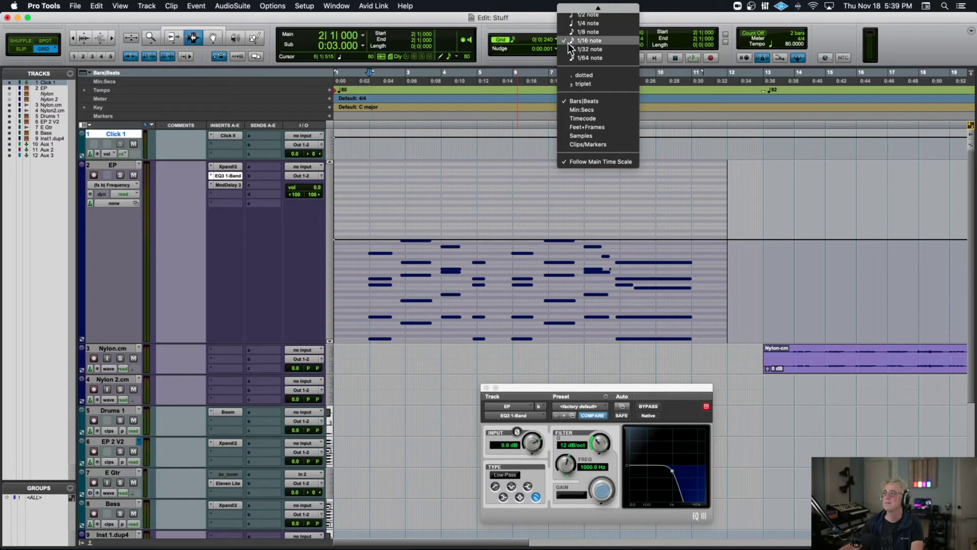
{"action": "left_click", "coordinate": [580, 15]}
{"action": "key", "text": "super+bracketright"}
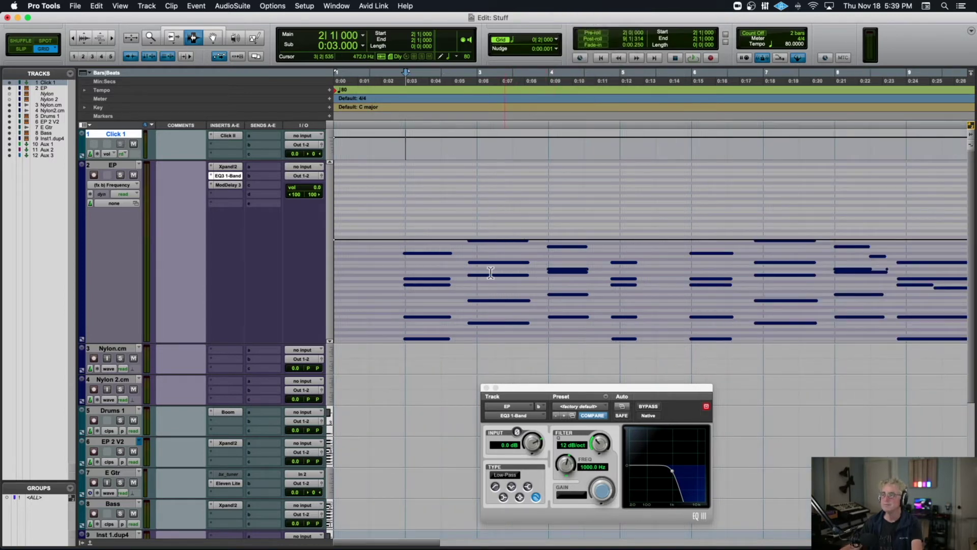
Step: Draw a triangle-shaped Frequency curve on the EP track from bar 2 to just past bar 9, dipping to about 307 Hz
{"action": "left_click", "coordinate": [255, 39]}
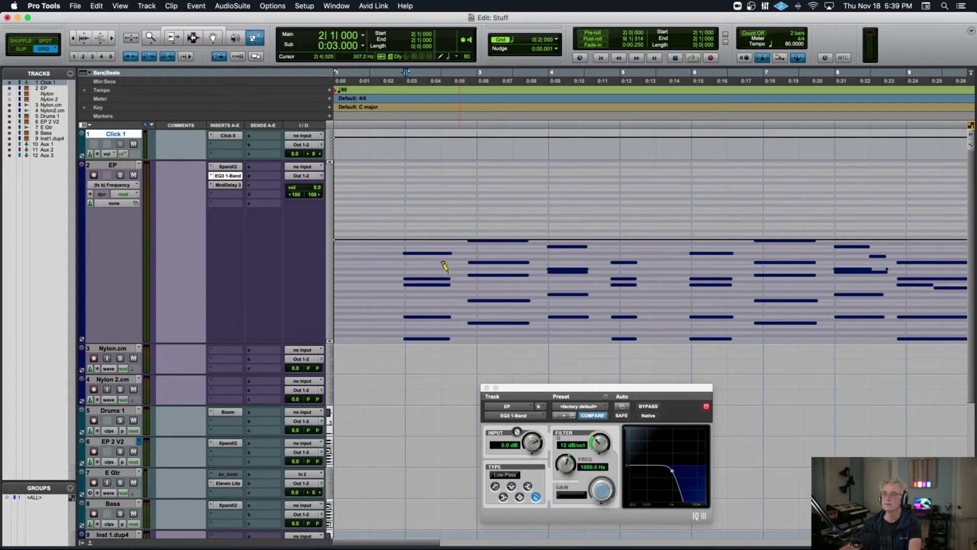
{"action": "mouse_move", "coordinate": [393, 239]}
{"action": "left_mouse_down"}
{"action": "mouse_move", "coordinate": [405, 254]}
{"action": "mouse_move", "coordinate": [534, 290]}
{"action": "left_mouse_up"}
{"action": "mouse_move", "coordinate": [566, 277]}
{"action": "left_mouse_down"}
{"action": "mouse_move", "coordinate": [657, 263]}
{"action": "mouse_move", "coordinate": [887, 264]}
{"action": "left_mouse_up"}
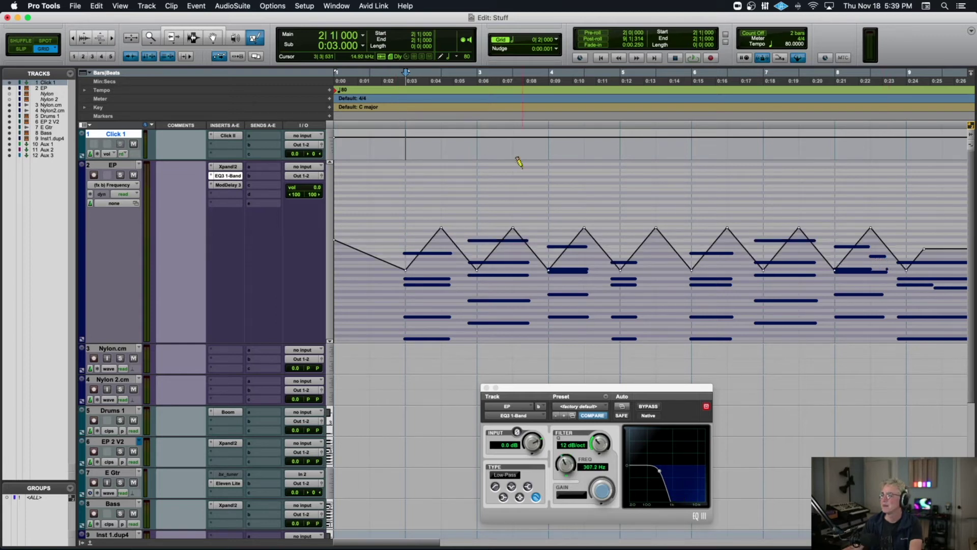
Step: Play back the triangle Frequency automation from bar 2 with the whole EP clip in view, and remove the drawn shape
{"action": "key", "text": "space"}
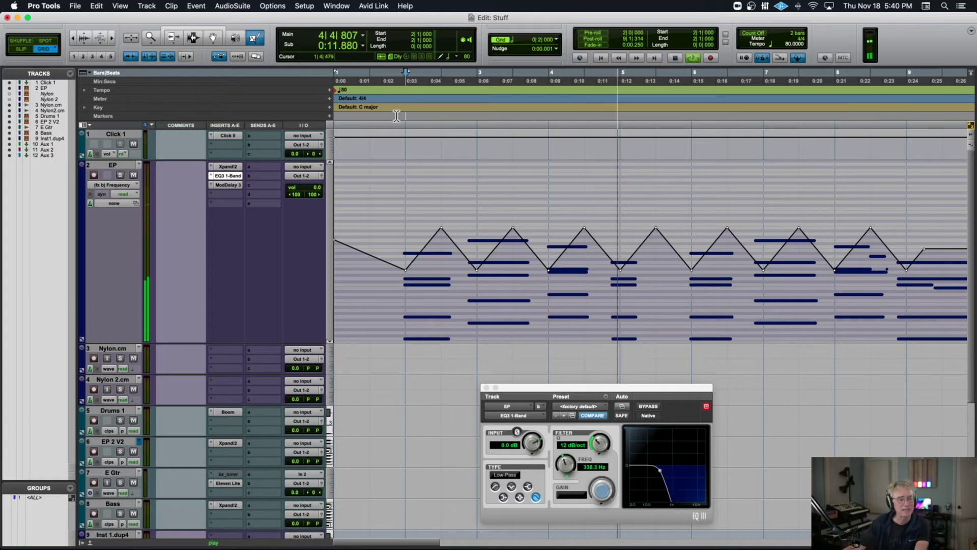
{"action": "key", "text": "super+bracketleft"}
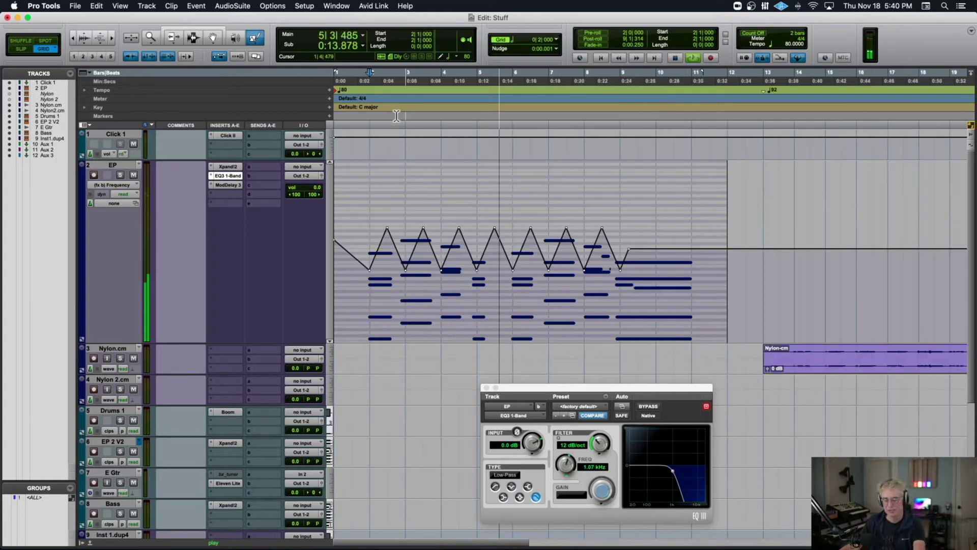
{"action": "key", "text": "space"}
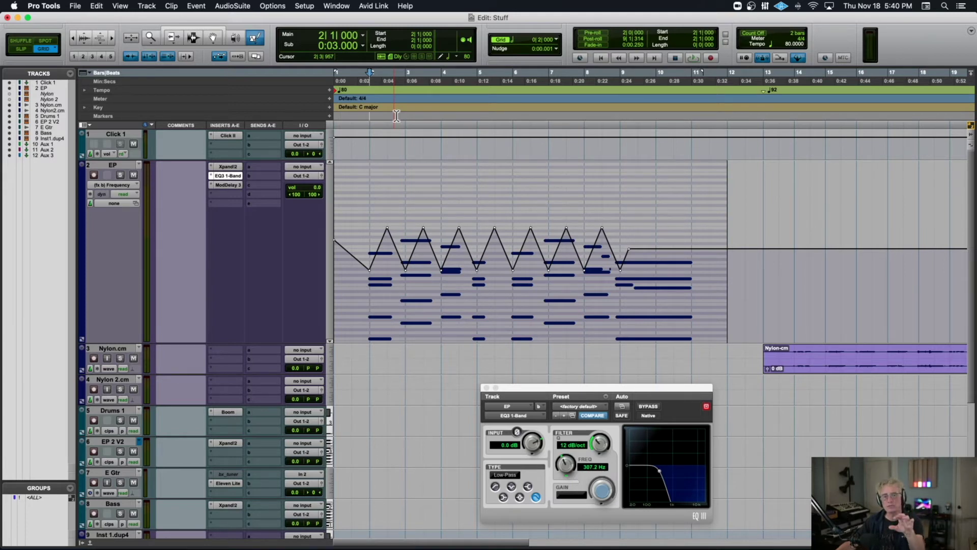
{"action": "scroll", "coordinate": [396, 117], "scroll_direction": "right", "scroll_amount": 2}
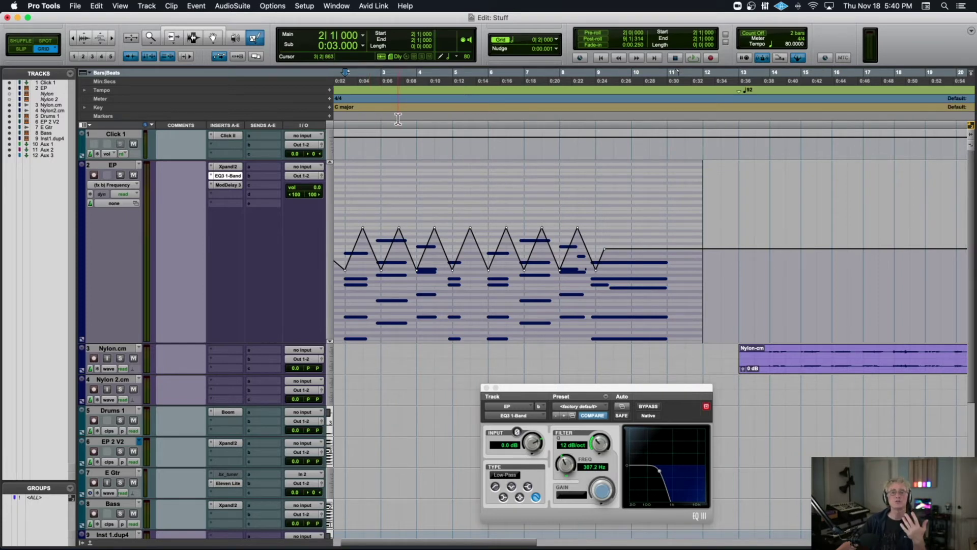
{"action": "scroll", "coordinate": [398, 119], "scroll_direction": "left", "scroll_amount": 2}
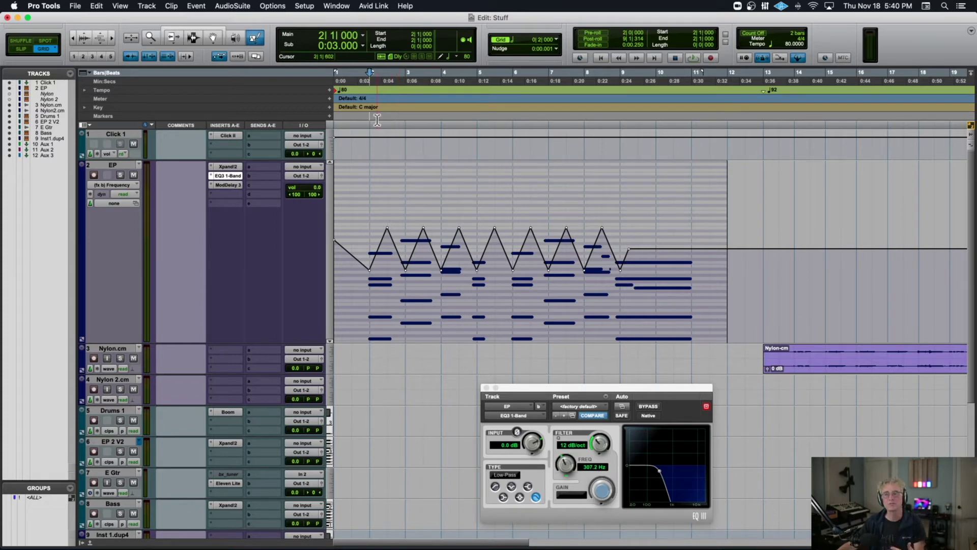
{"action": "key", "text": "Delete"}
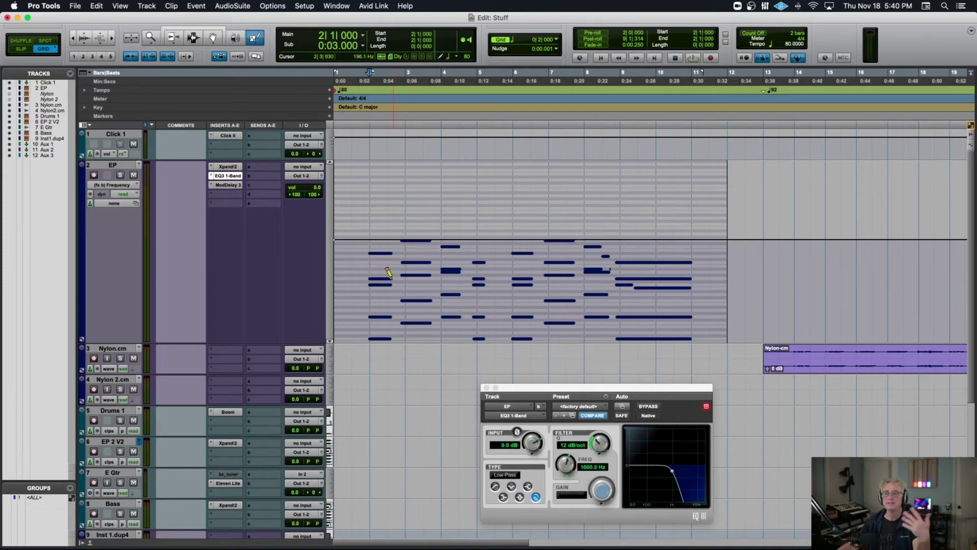
Step: Try a shallow triangle Frequency curve from bar 2 to past bar 10 on the EP track, play it, and undo it
{"action": "left_click_drag", "start_coordinate": [365, 243], "coordinate": [682, 244]}
{"action": "key", "text": "space"}
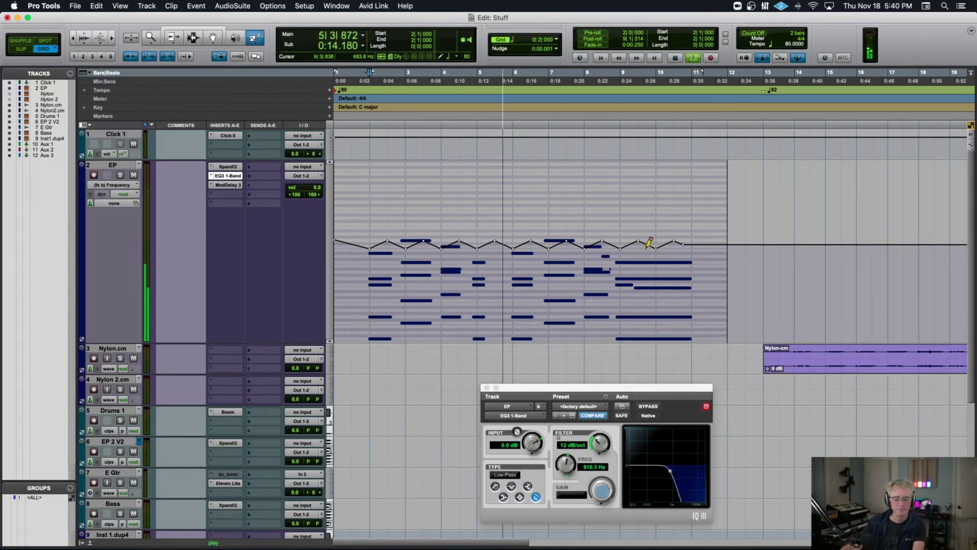
{"action": "key", "text": "super+z"}
{"action": "key", "text": "space"}
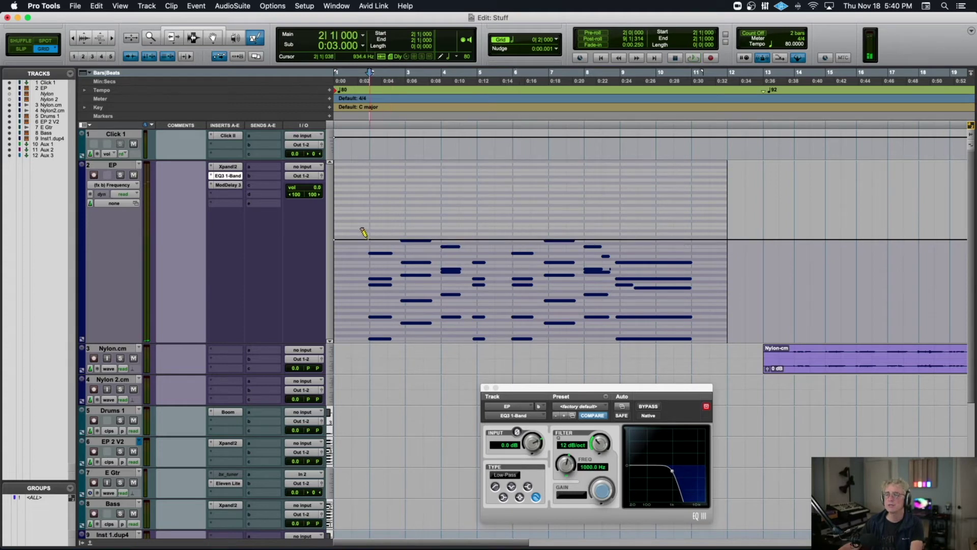
Step: Try a deep triangle Frequency curve from bar 2 to past bar 10, dipping to about 181 Hz, play it, and undo it
{"action": "mouse_move", "coordinate": [363, 233]}
{"action": "left_mouse_down"}
{"action": "mouse_move", "coordinate": [586, 257]}
{"action": "mouse_move", "coordinate": [655, 277]}
{"action": "mouse_move", "coordinate": [647, 277]}
{"action": "left_mouse_up"}
{"action": "key", "text": "space"}
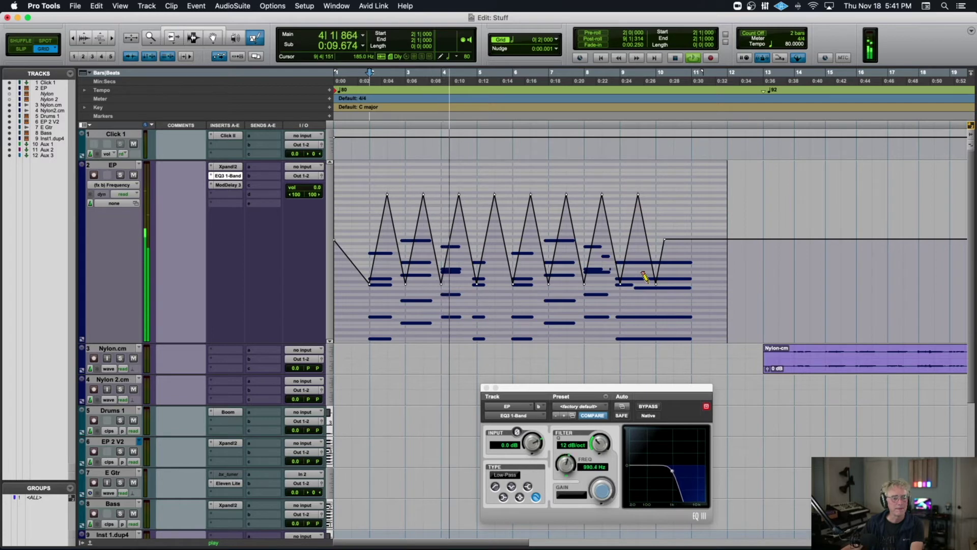
{"action": "key", "text": "space"}
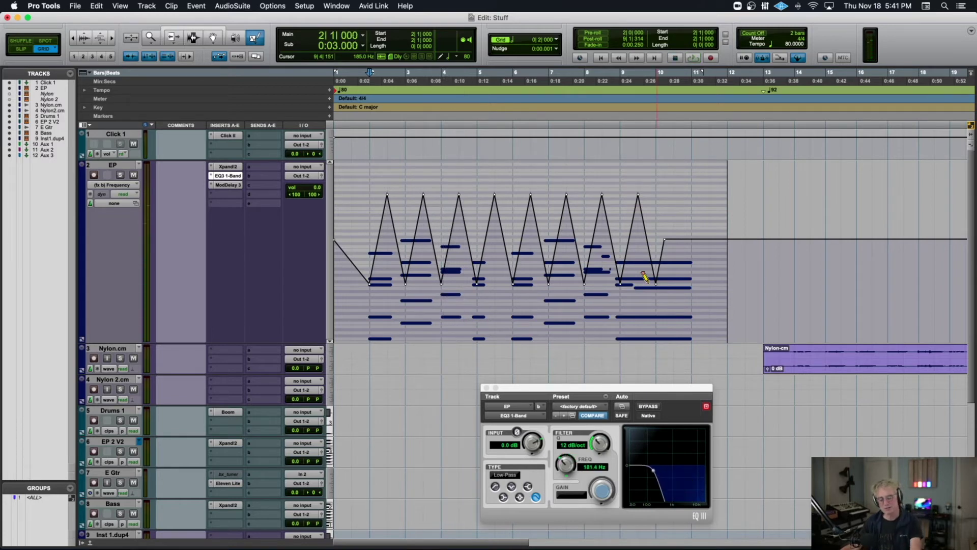
{"action": "key", "text": "super+z"}
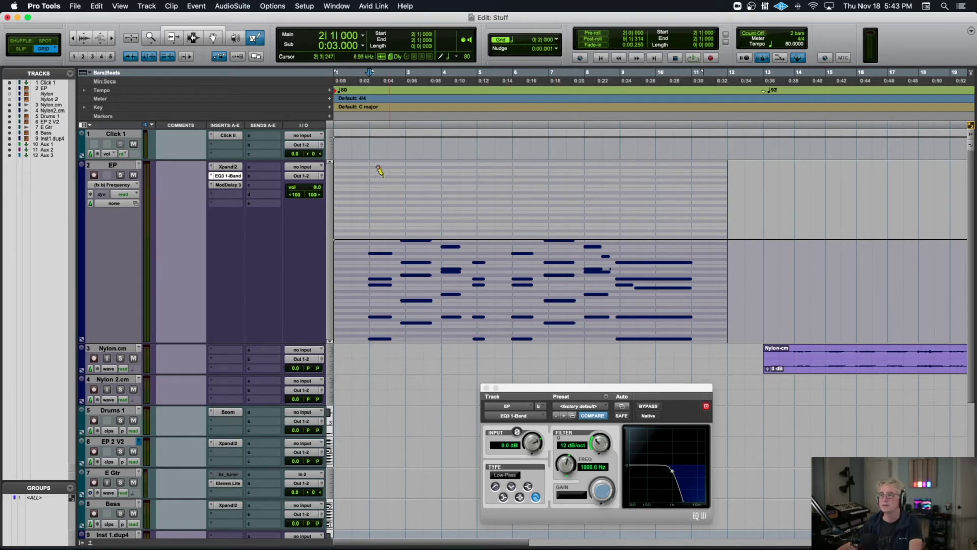
Step: Open Mod Delay III on the EP track and move its window up over the timeline rulers
{"action": "left_click", "coordinate": [117, 185]}
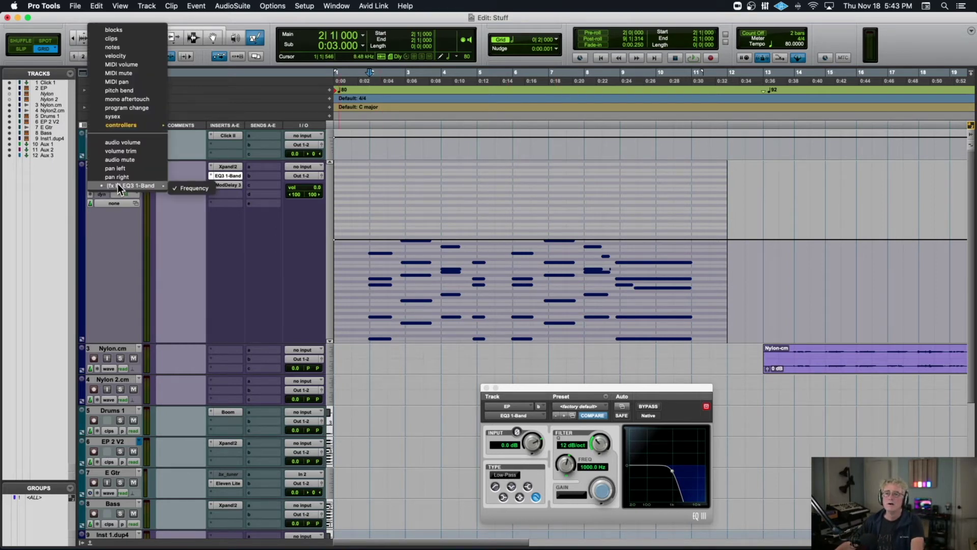
{"action": "left_click", "coordinate": [229, 186]}
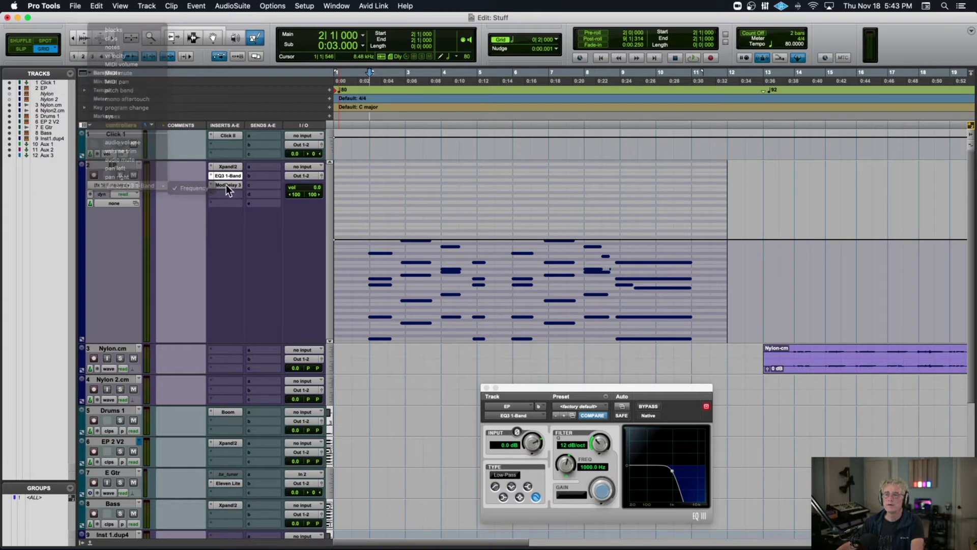
{"action": "left_click", "coordinate": [227, 185]}
{"action": "left_click_drag", "start_coordinate": [634, 389], "coordinate": [410, 110]}
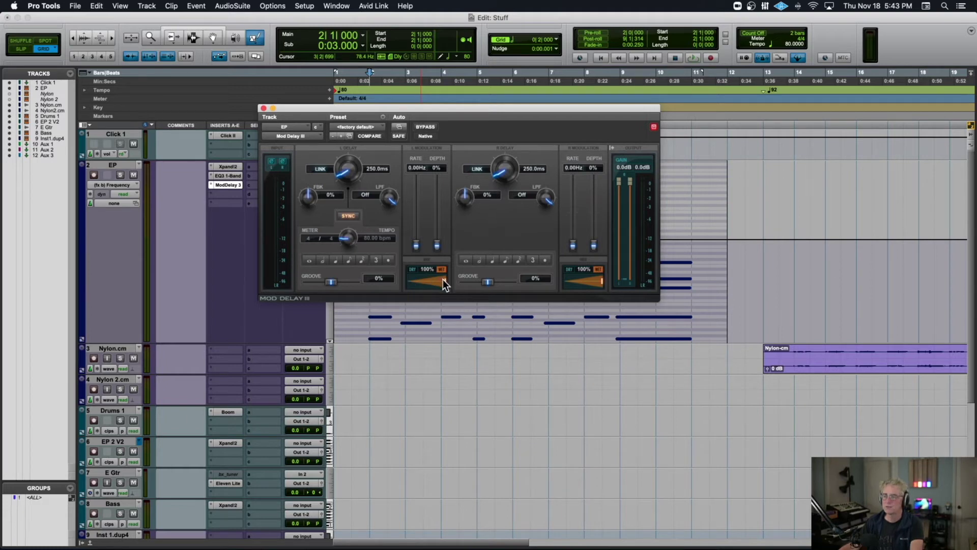
Step: Play the EP track with both Mod Delay III mixes at 0%, raising the left mix to 56% and the right to 98%
{"action": "left_click_drag", "start_coordinate": [417, 279], "coordinate": [406, 279]}
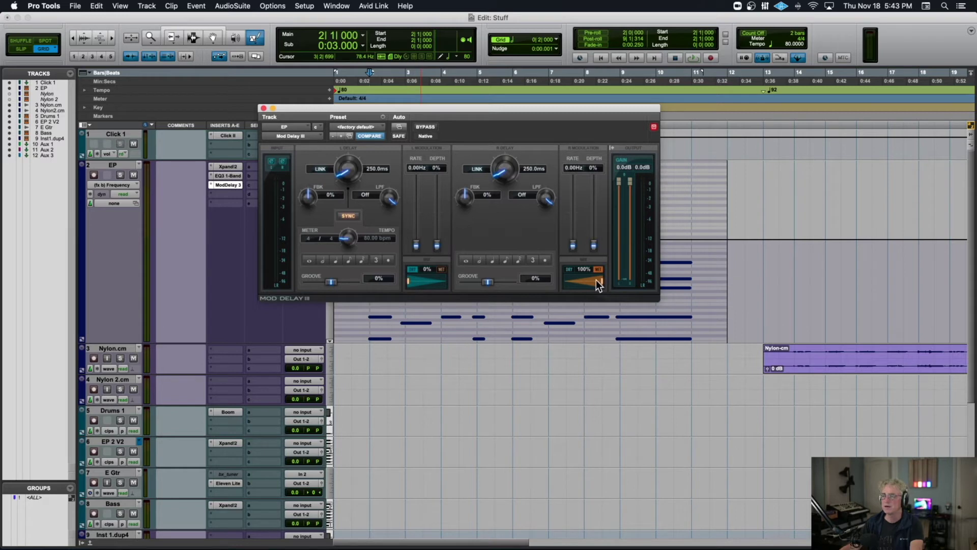
{"action": "key", "text": "space"}
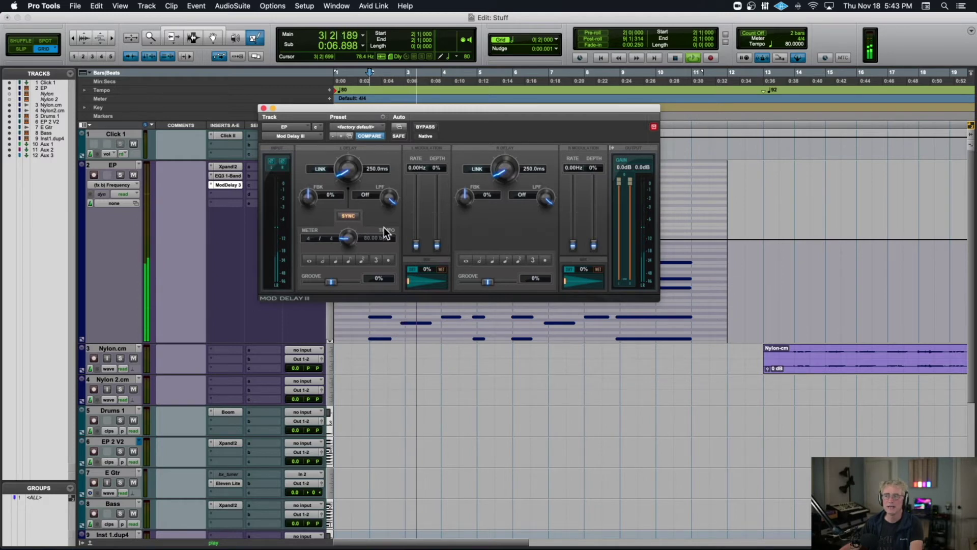
{"action": "left_click_drag", "start_coordinate": [408, 281], "coordinate": [433, 281]}
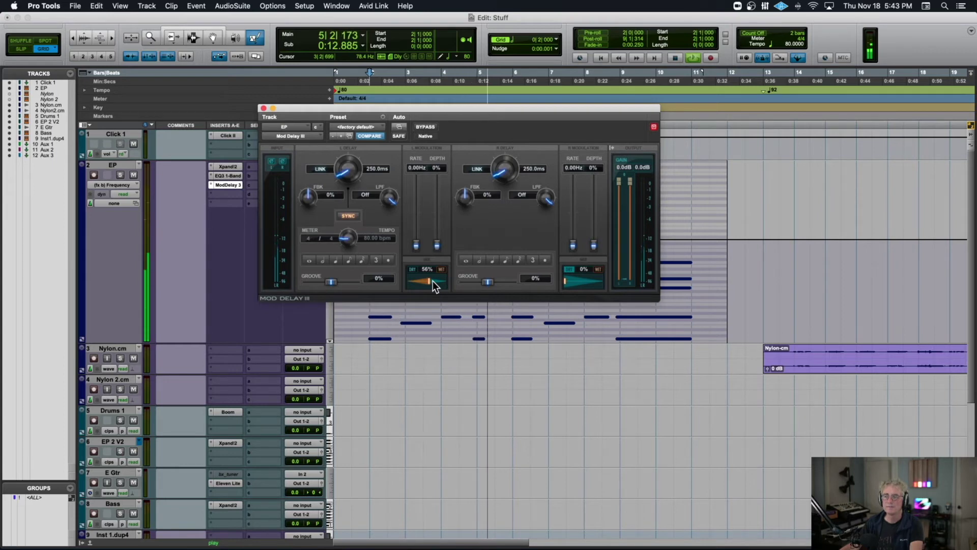
{"action": "left_click_drag", "start_coordinate": [566, 280], "coordinate": [609, 281]}
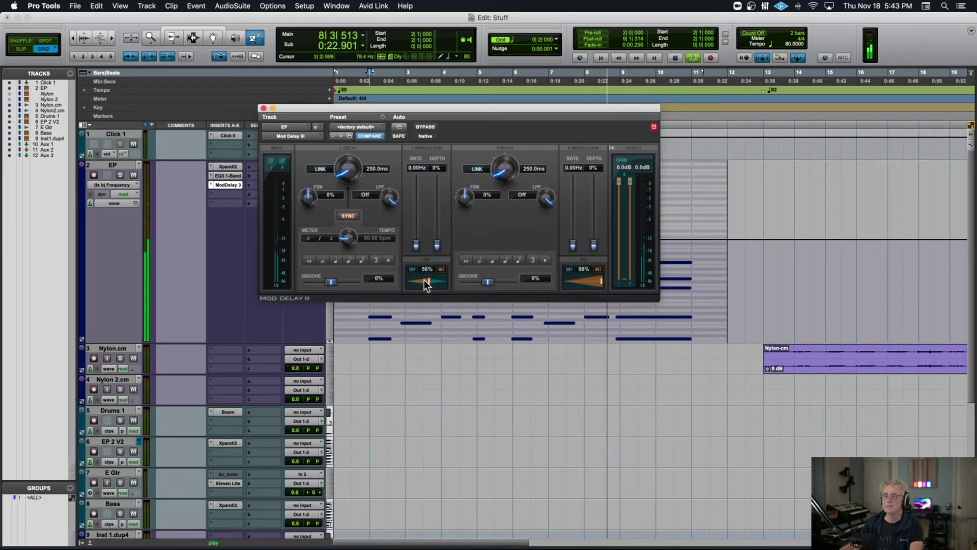
{"action": "key", "text": "space"}
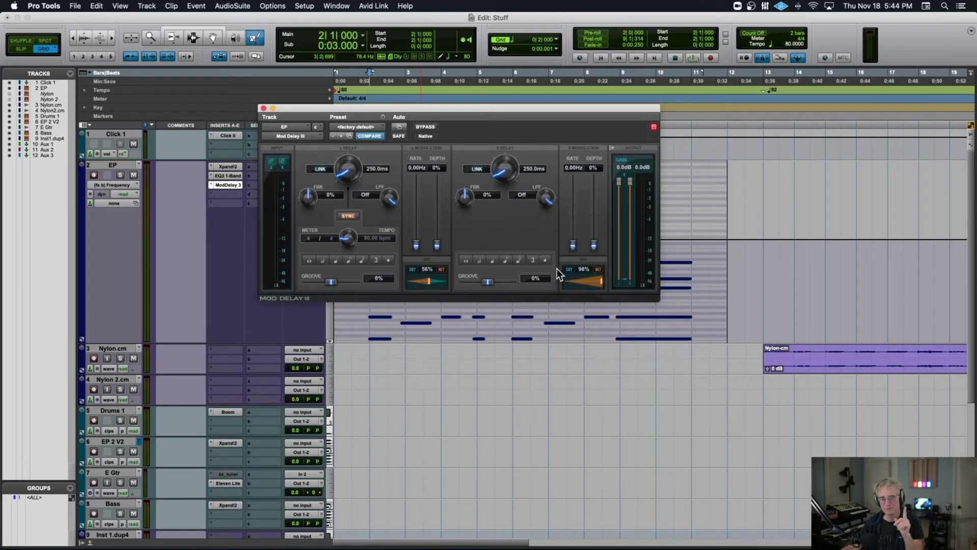
Step: Lower the Mod Delay III mix to 28% for the right channel and 25% for the left, and audition it briefly
{"action": "left_click_drag", "start_coordinate": [579, 280], "coordinate": [586, 283]}
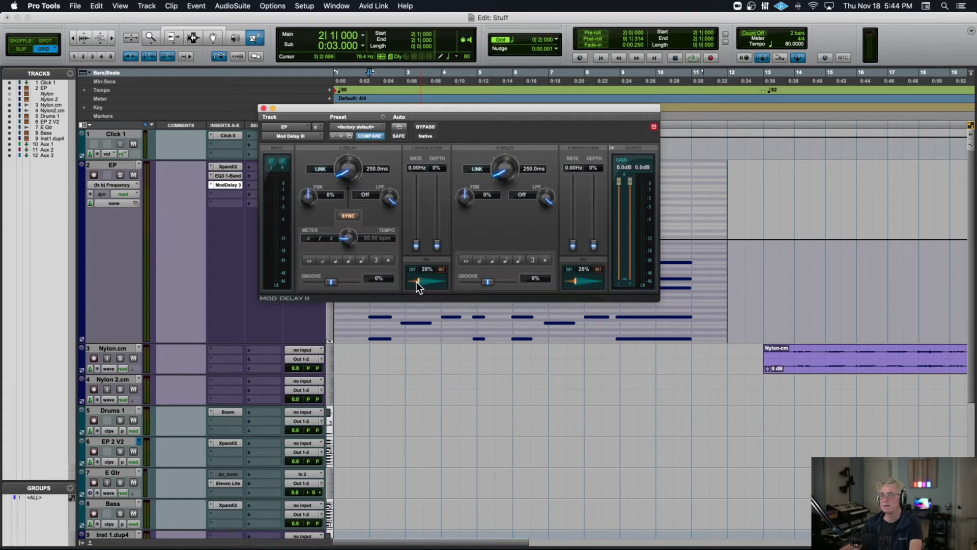
{"action": "key", "text": "space"}
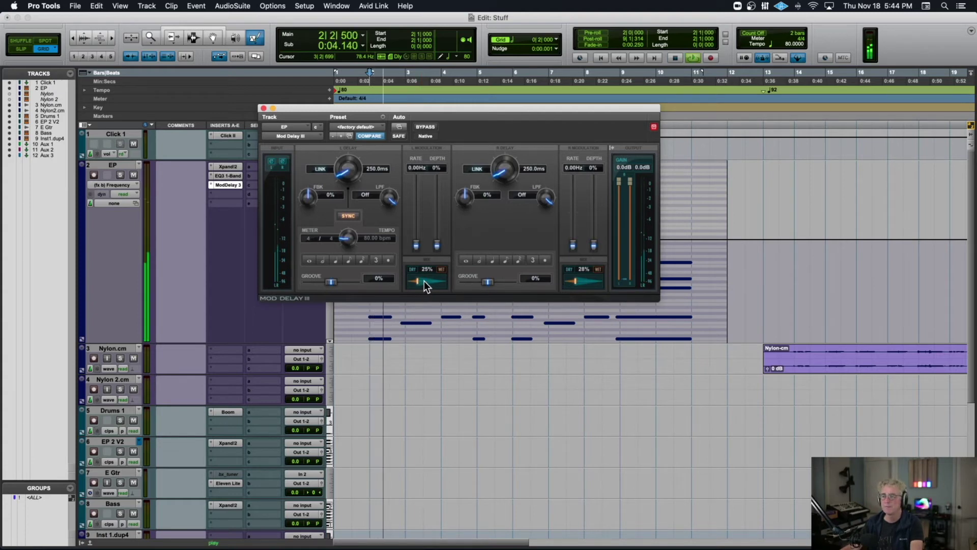
{"action": "key", "text": "space"}
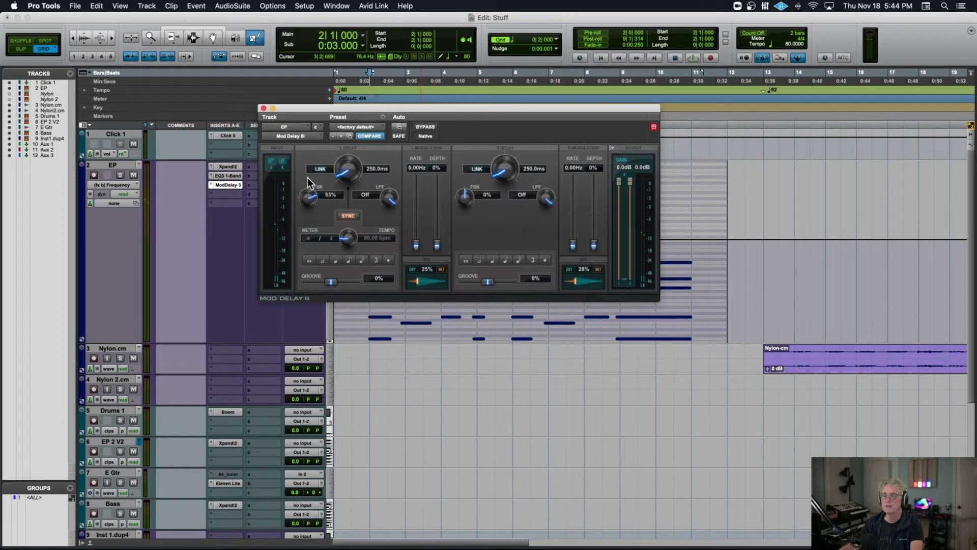
Step: Set the Mod Delay III feedback to 23% on the left and 56% on the right, and audition the EP track
{"action": "left_click_drag", "start_coordinate": [308, 179], "coordinate": [301, 198]}
{"action": "key", "text": "space"}
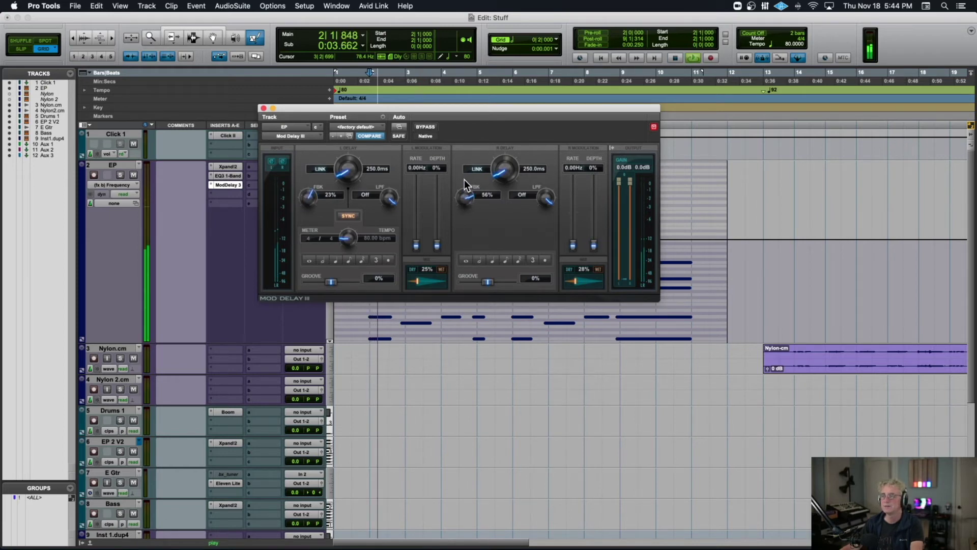
{"action": "key", "text": "space"}
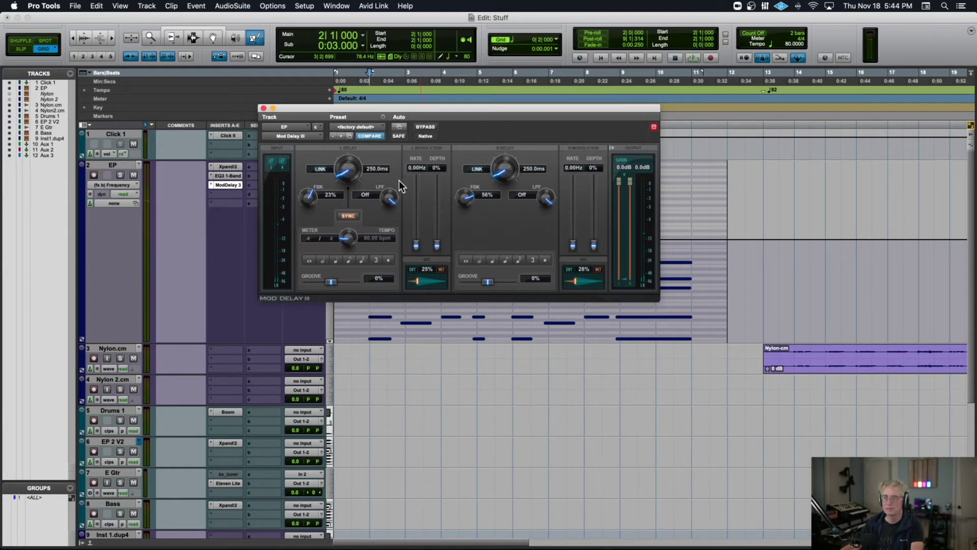
Step: Record-enable the EP track, set the Mod Delay III mix to 0% left and 45% right, and close the plug-in
{"action": "left_click", "coordinate": [93, 175]}
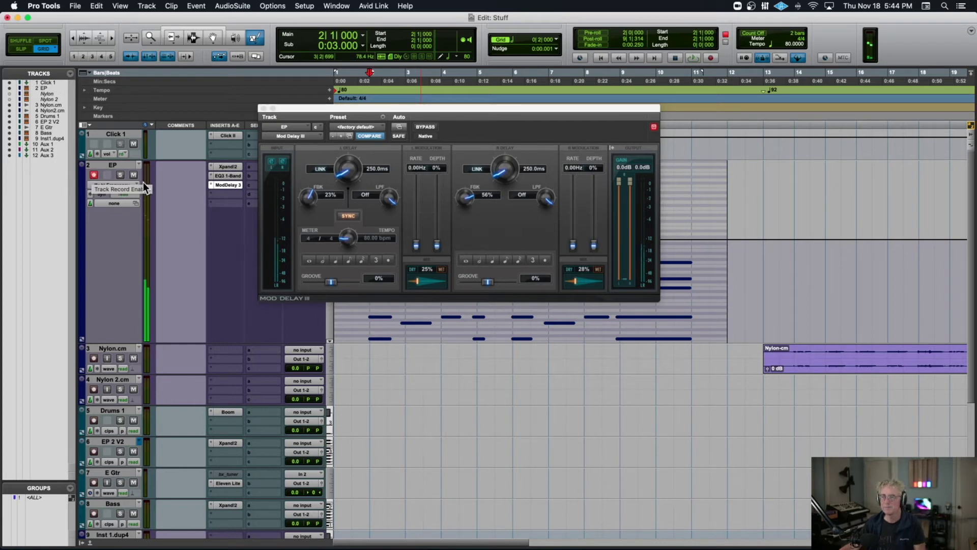
{"action": "left_click", "coordinate": [416, 282]}
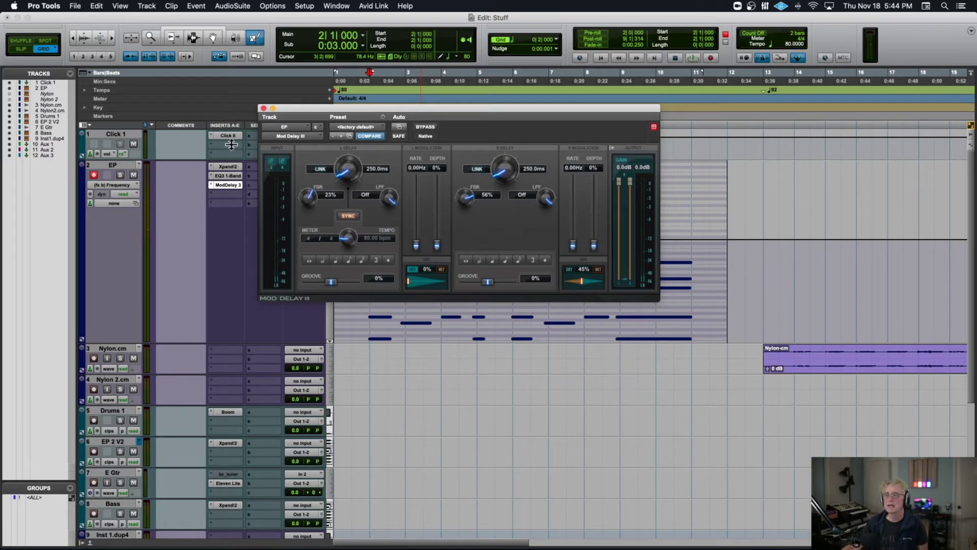
{"action": "left_click", "coordinate": [264, 109]}
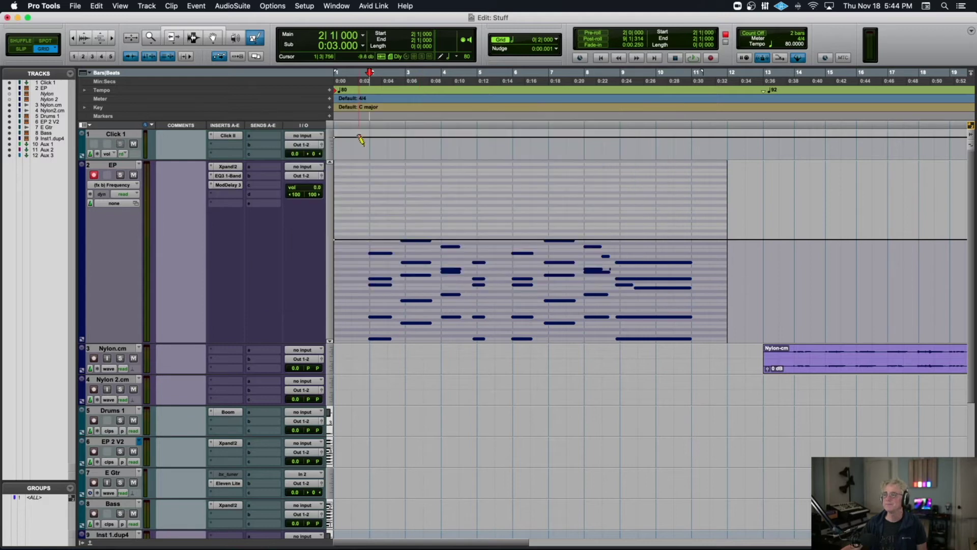
Step: Place the playback start at 1|3|000 and play the EP track briefly
{"action": "left_click", "coordinate": [359, 118]}
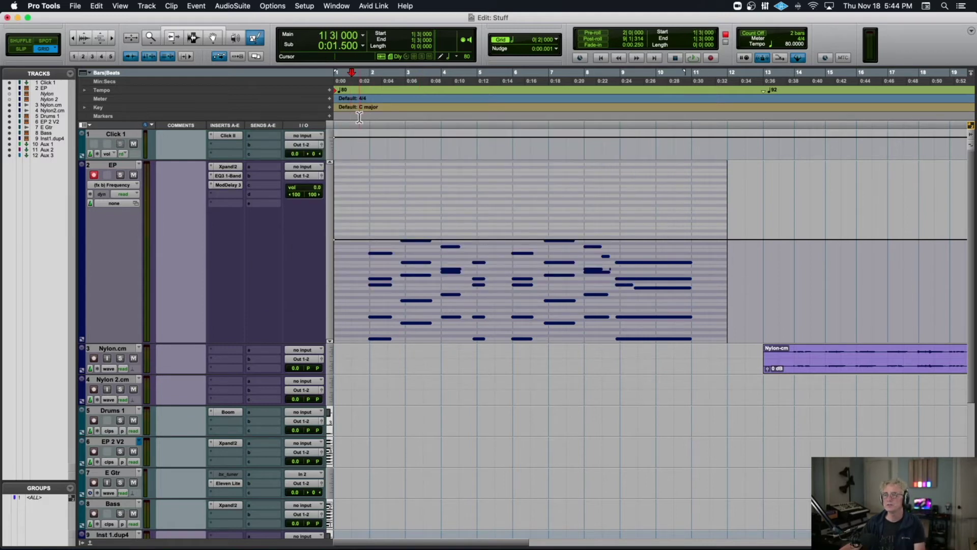
{"action": "key", "text": "space"}
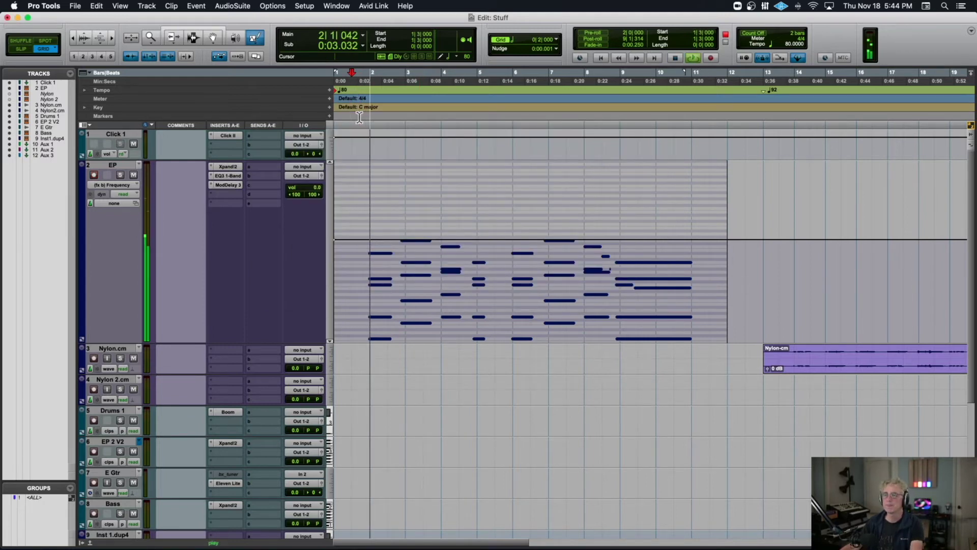
{"action": "key", "text": "space"}
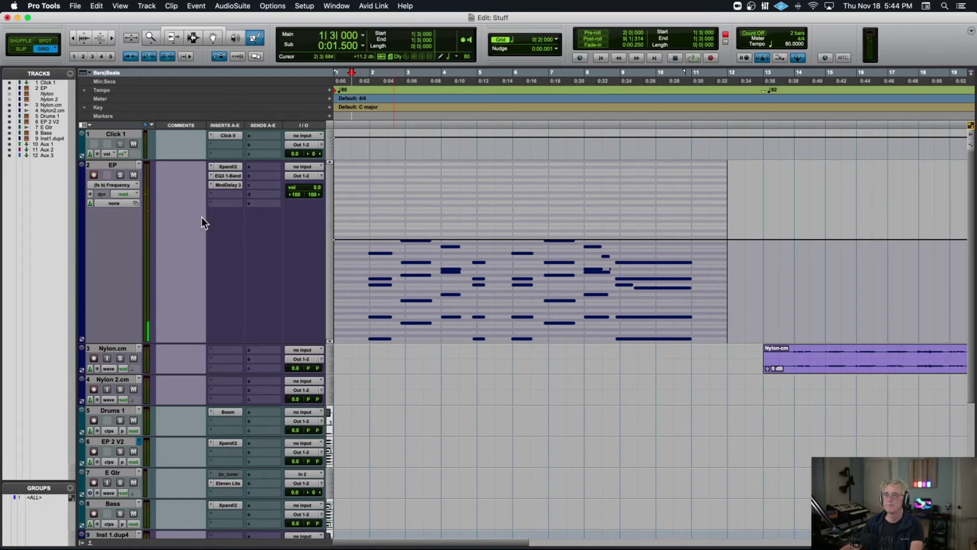
Step: Reopen Mod Delay III on the EP track and set a half-note left delay and a dotted quarter-note right delay
{"action": "left_click", "coordinate": [224, 186]}
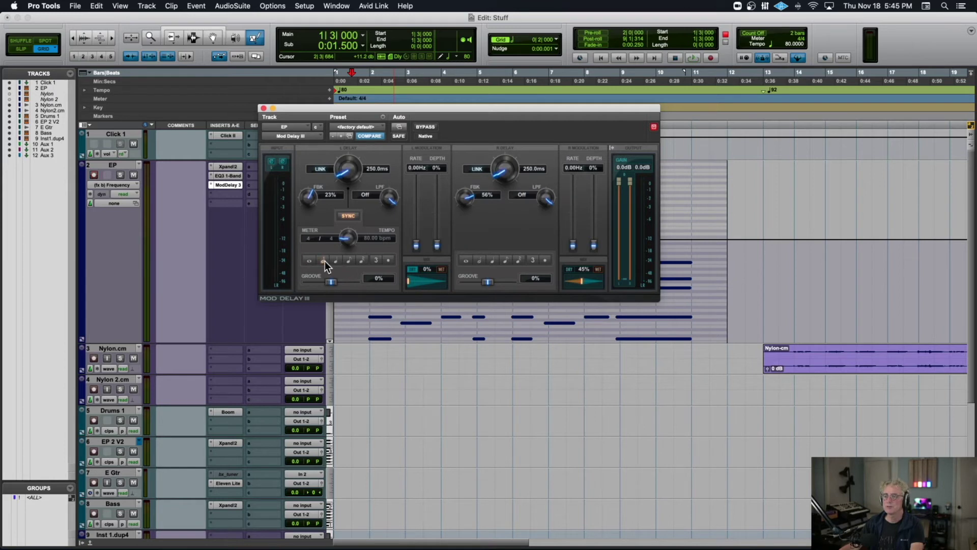
{"action": "left_click", "coordinate": [325, 261]}
{"action": "left_click", "coordinate": [494, 261]}
{"action": "left_click", "coordinate": [548, 258]}
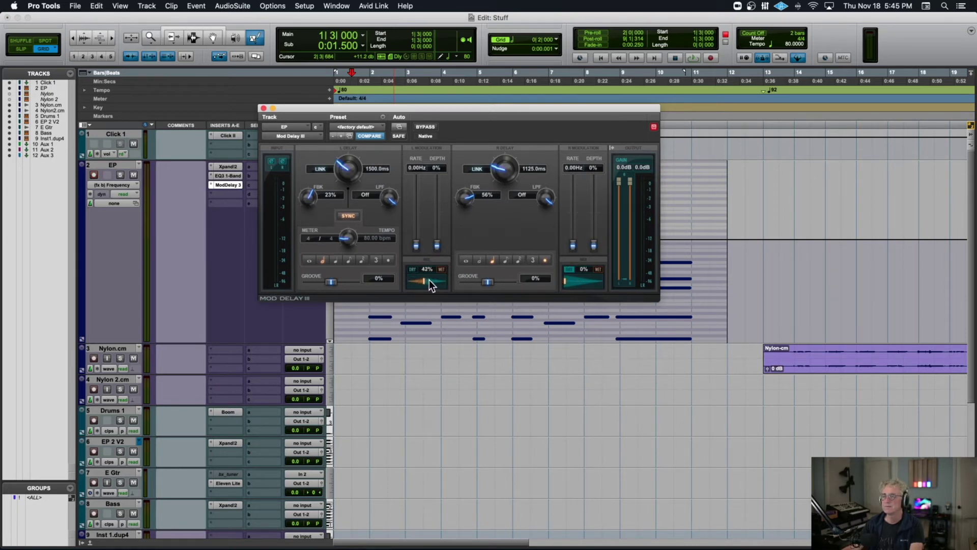
Step: Audition the left delay alone at 45% mix and the right alone at 44%, leaving the mixes at 45% left and 44% right
{"action": "key", "text": "space"}
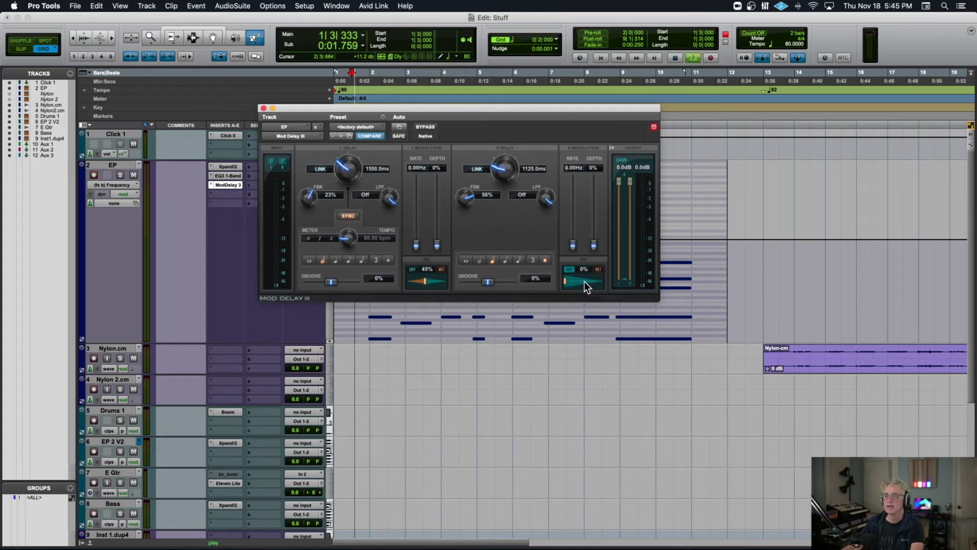
{"action": "key", "text": "space"}
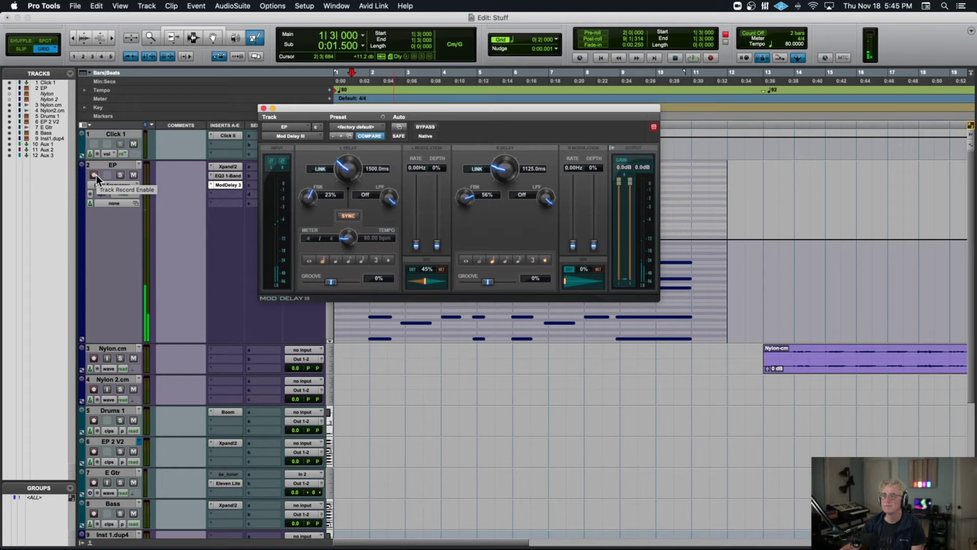
{"action": "left_click_drag", "start_coordinate": [427, 281], "coordinate": [385, 282]}
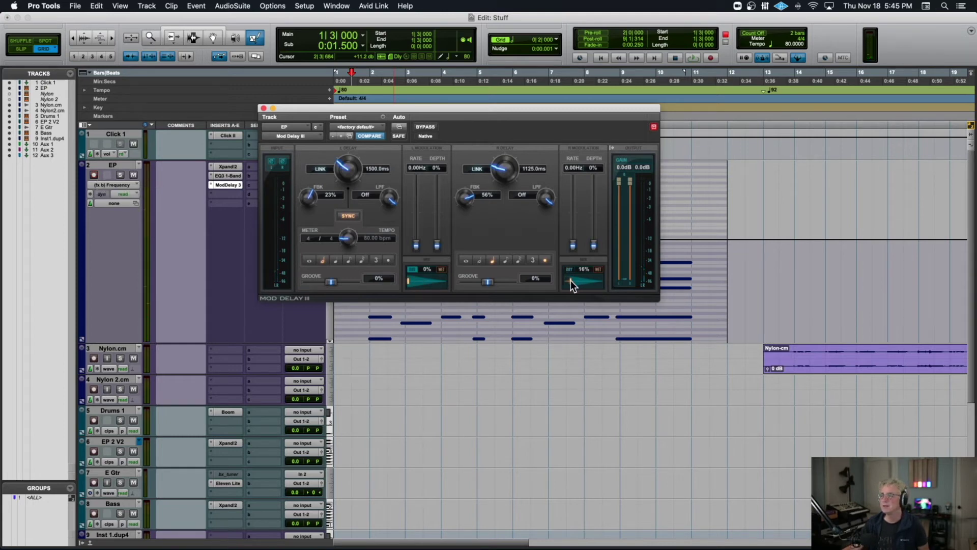
{"action": "left_click_drag", "start_coordinate": [578, 280], "coordinate": [583, 280]}
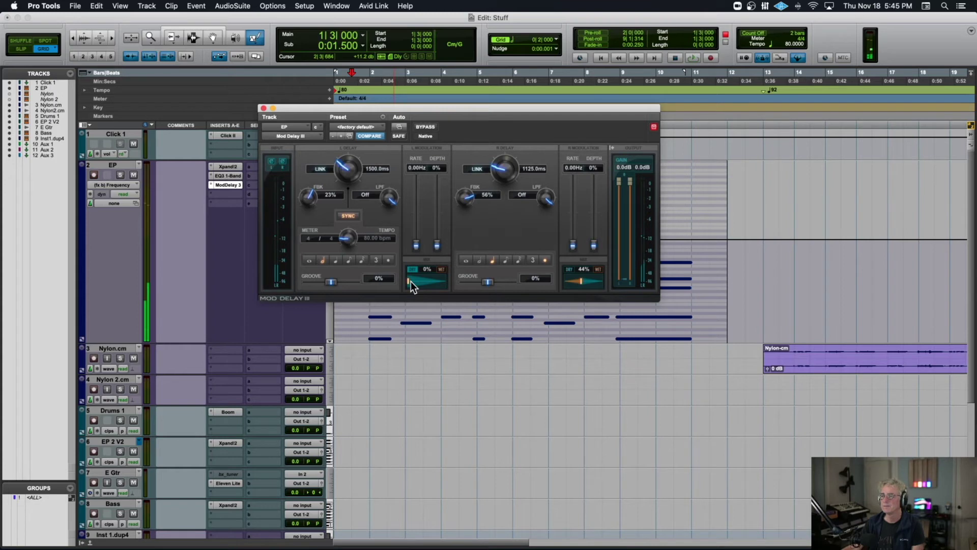
{"action": "left_click_drag", "start_coordinate": [428, 282], "coordinate": [430, 282]}
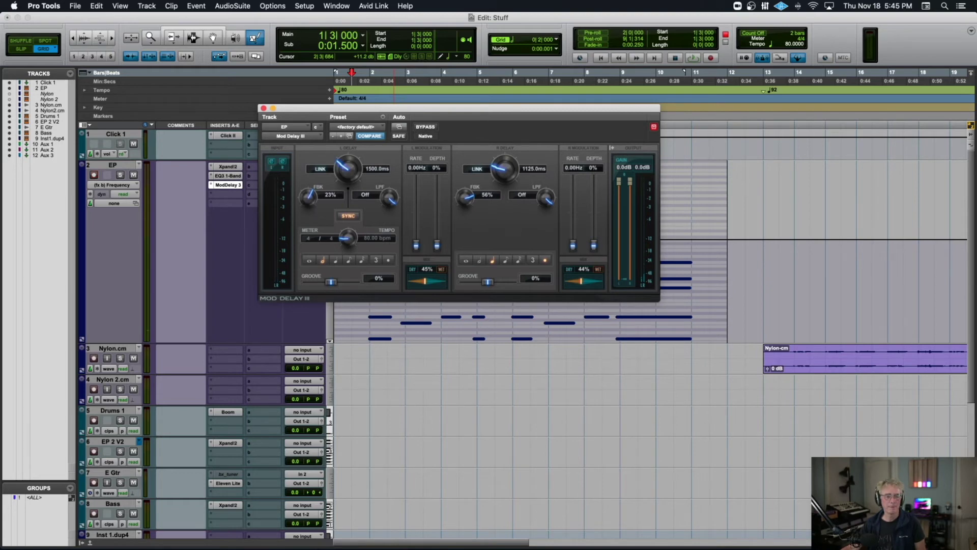
Step: Enable plug-in automation for Mix Left and Mix Right of Mod Delay III on the EP track
{"action": "left_click", "coordinate": [399, 126]}
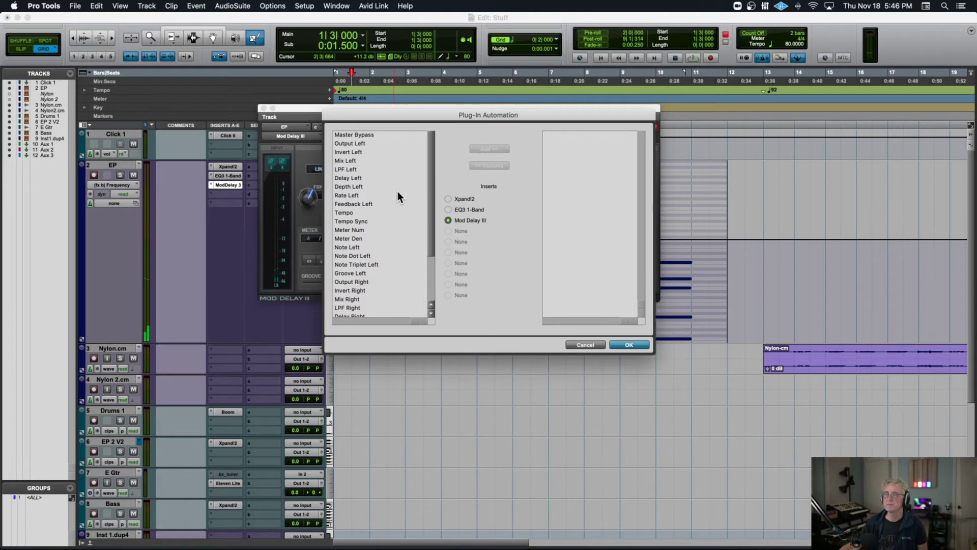
{"action": "scroll", "coordinate": [391, 193], "scroll_direction": "down", "scroll_amount": 5}
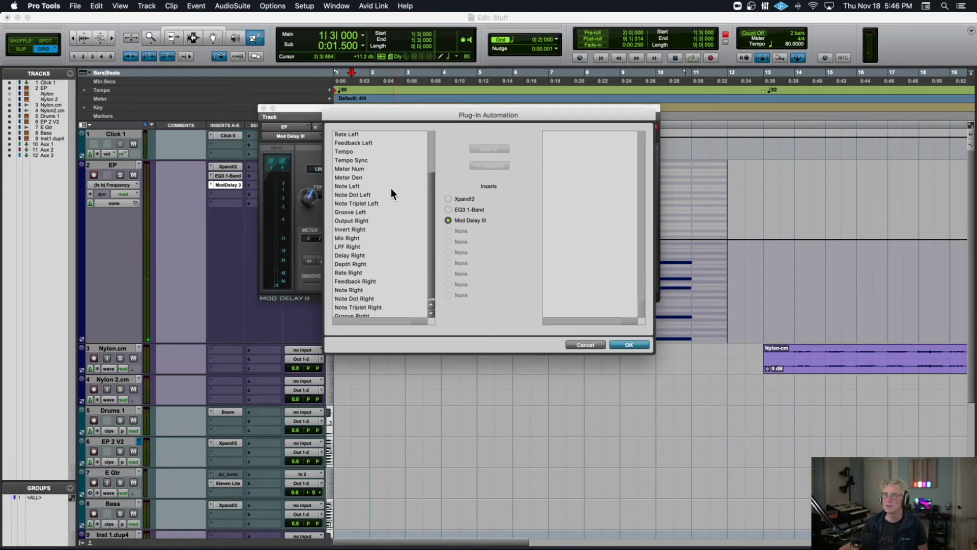
{"action": "scroll", "coordinate": [391, 194], "scroll_direction": "up", "scroll_amount": 5}
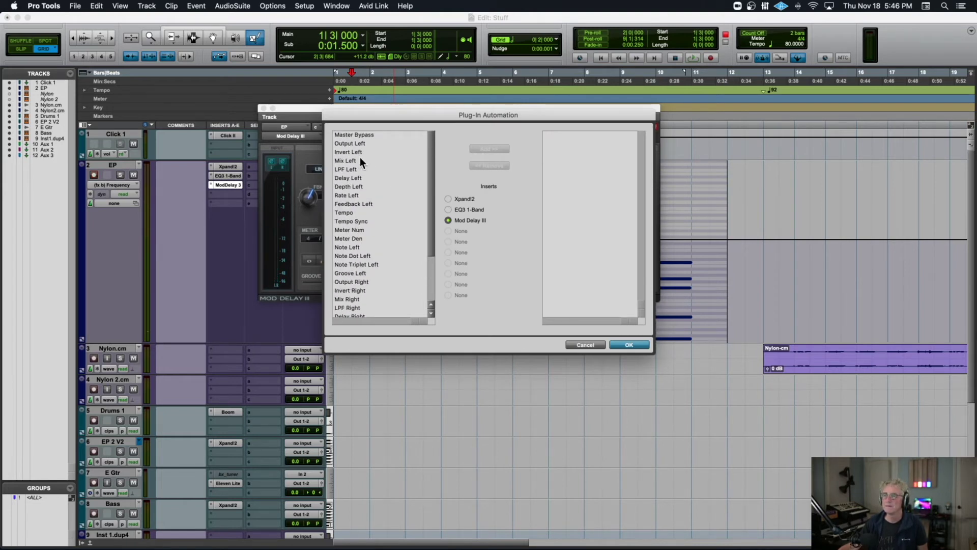
{"action": "scroll", "coordinate": [360, 161], "scroll_direction": "down", "scroll_amount": 3}
{"action": "scroll", "coordinate": [360, 159], "scroll_direction": "down", "scroll_amount": 1}
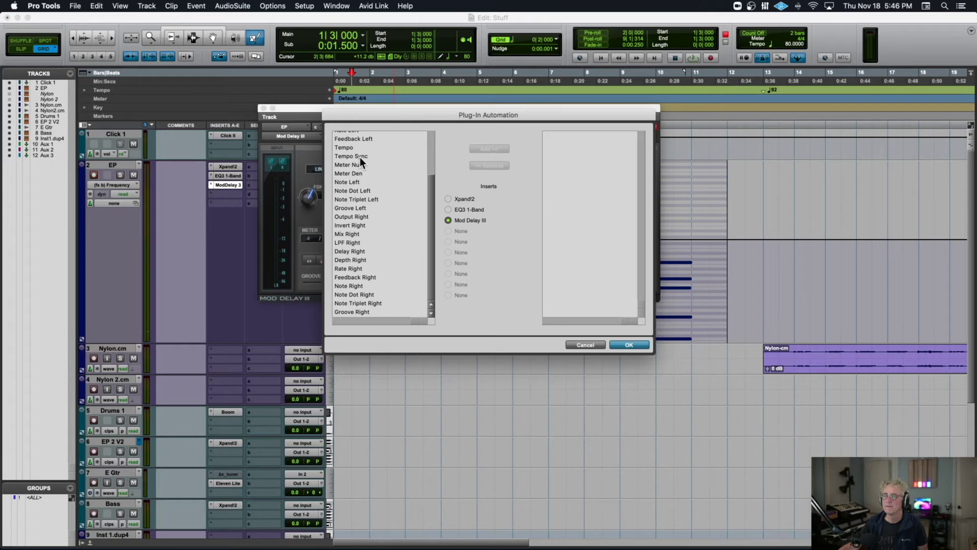
{"action": "scroll", "coordinate": [360, 160], "scroll_direction": "up", "scroll_amount": 3}
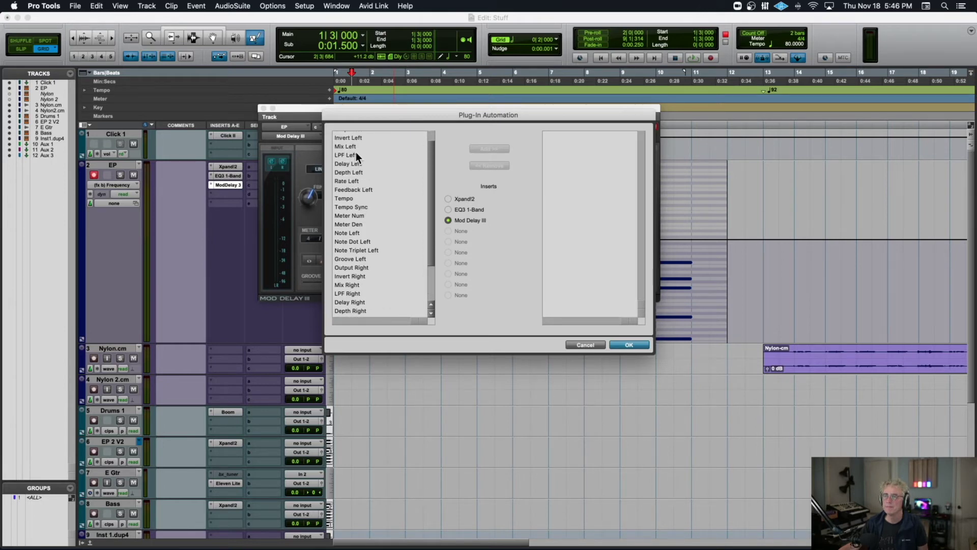
{"action": "left_click", "coordinate": [354, 147]}
{"action": "left_click", "coordinate": [492, 149]}
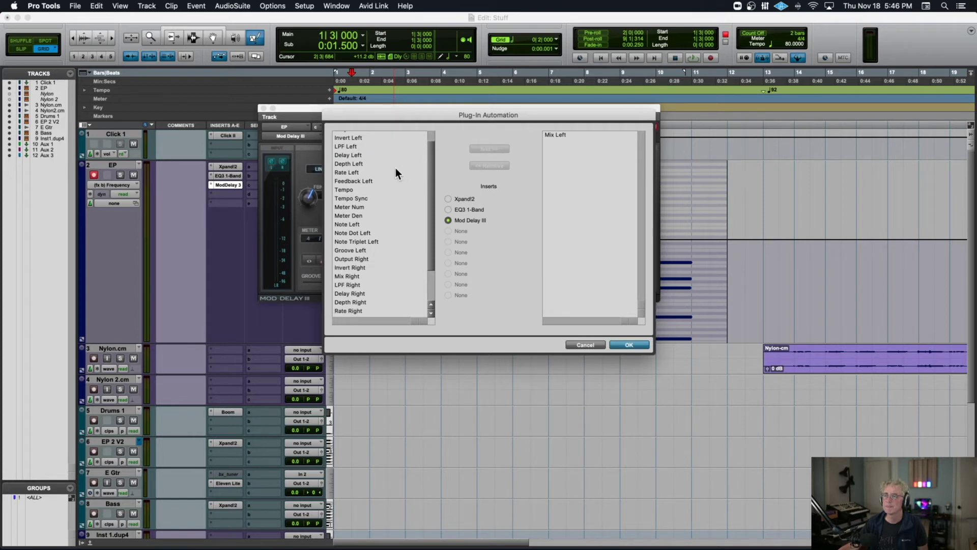
{"action": "scroll", "coordinate": [396, 168], "scroll_direction": "up", "scroll_amount": 1}
{"action": "scroll", "coordinate": [396, 168], "scroll_direction": "down", "scroll_amount": 4}
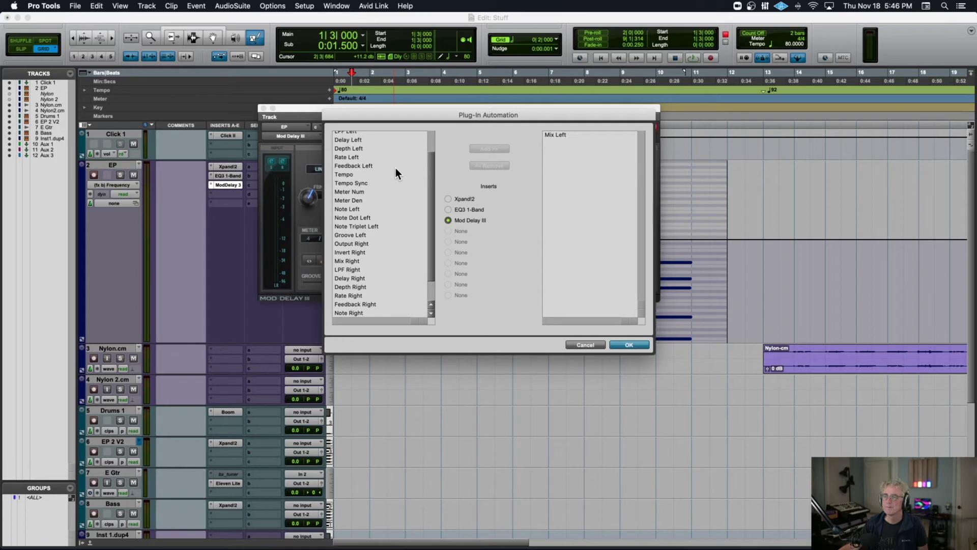
{"action": "left_click", "coordinate": [356, 262]}
{"action": "left_click", "coordinate": [496, 148]}
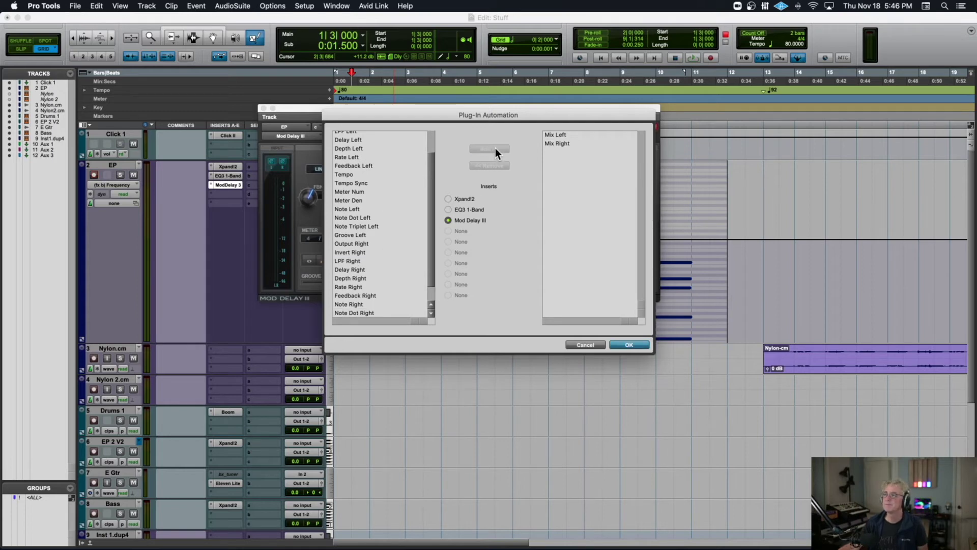
{"action": "left_click", "coordinate": [631, 344]}
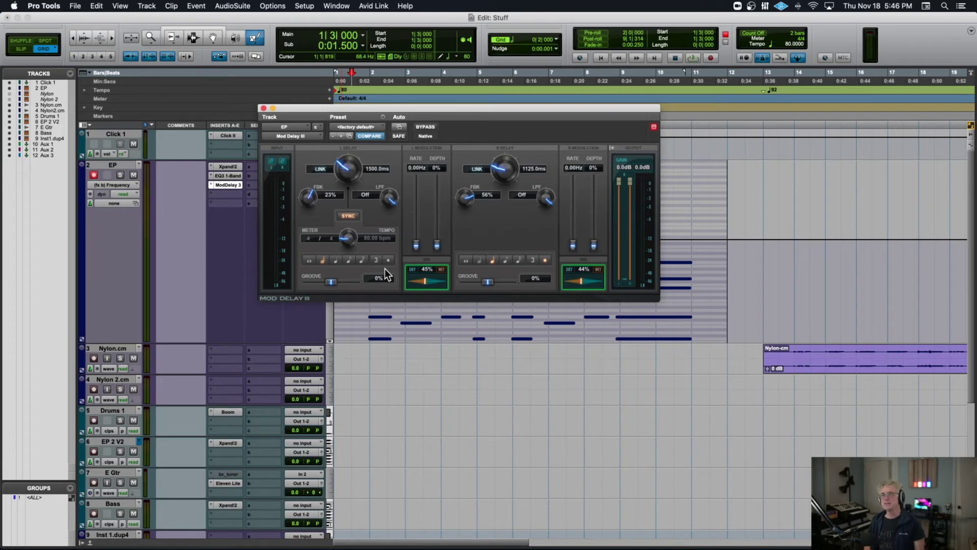
Step: Display the Mod Delay III Mix Left automation on the EP track and move the plug-in window below the track's notes
{"action": "left_click", "coordinate": [119, 184]}
{"action": "mouse_move", "coordinate": [118, 184]}
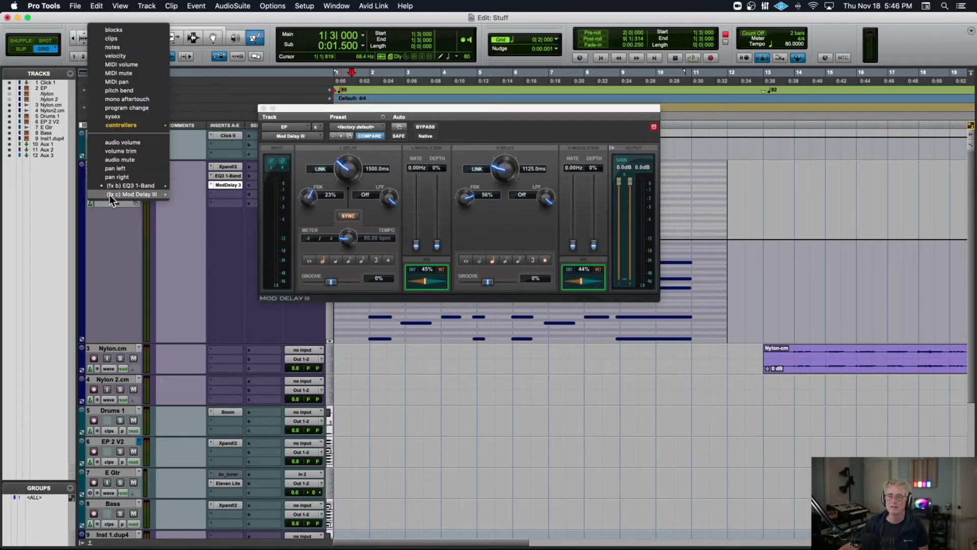
{"action": "left_click", "coordinate": [182, 198]}
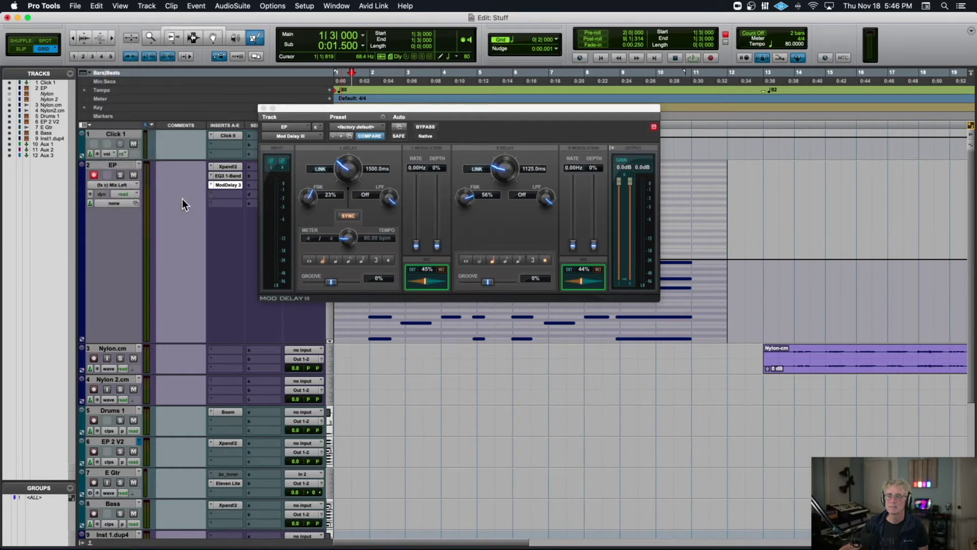
{"action": "left_click_drag", "start_coordinate": [328, 112], "coordinate": [645, 125]}
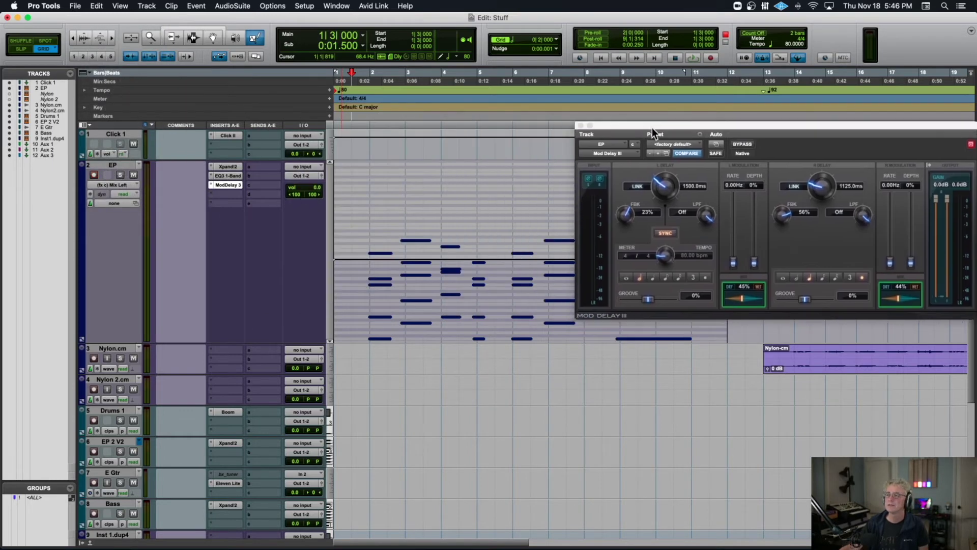
{"action": "left_click_drag", "start_coordinate": [245, 37], "coordinate": [268, 54]}
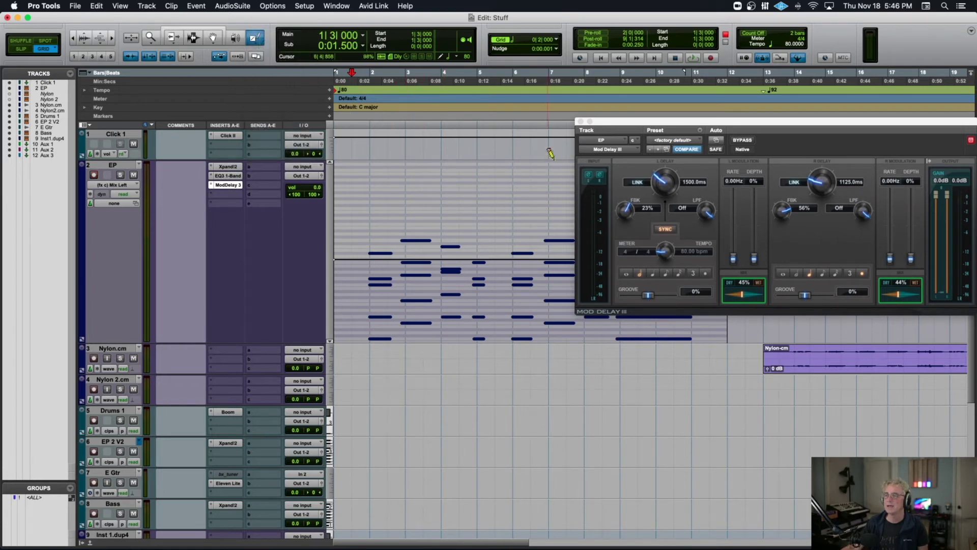
{"action": "left_click_drag", "start_coordinate": [619, 122], "coordinate": [428, 381]}
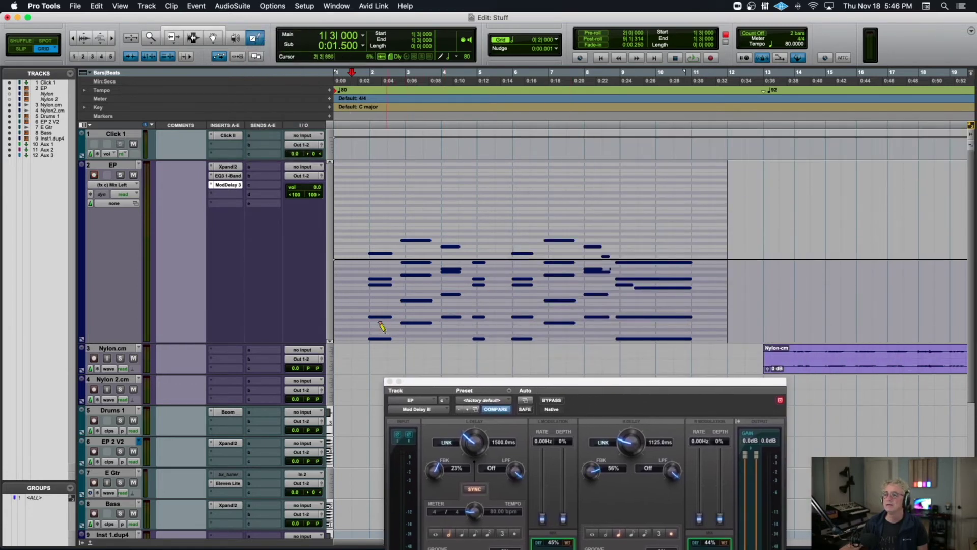
Step: Try a rising Mix Left line from 1|3 to past bar 8, check the Mix Right automation, and undo the line
{"action": "mouse_move", "coordinate": [439, 319]}
{"action": "left_mouse_down"}
{"action": "mouse_move", "coordinate": [599, 253]}
{"action": "mouse_move", "coordinate": [602, 235]}
{"action": "left_mouse_up"}
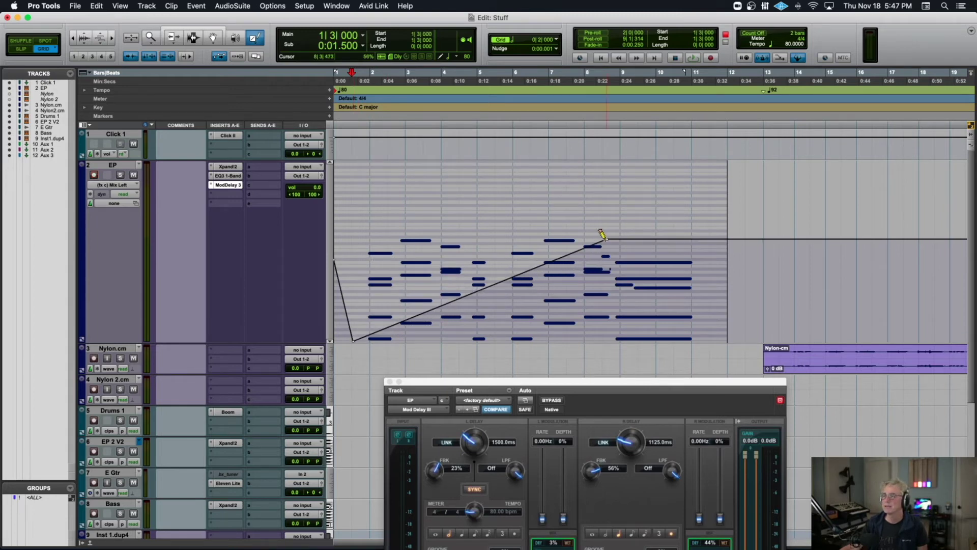
{"action": "left_click", "coordinate": [118, 185]}
{"action": "mouse_move", "coordinate": [118, 184]}
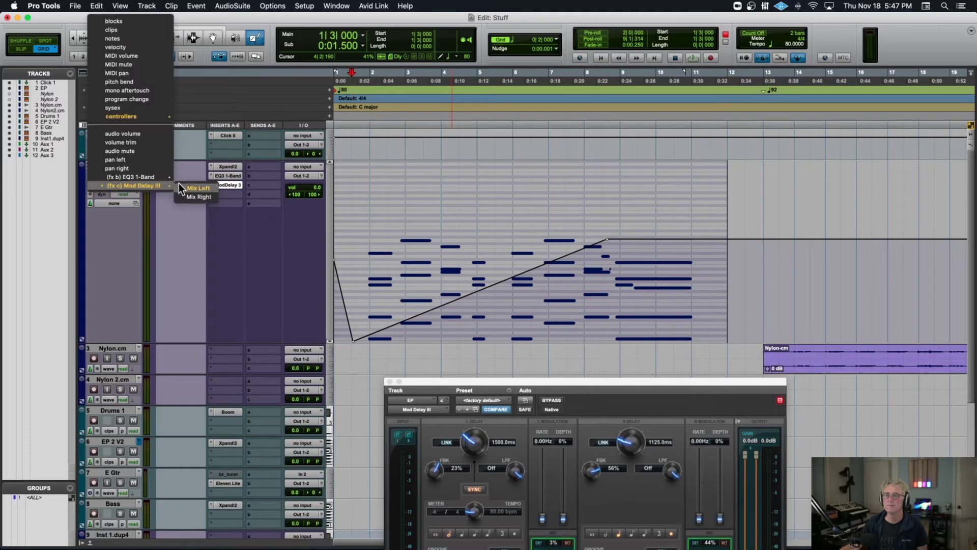
{"action": "left_click", "coordinate": [193, 197]}
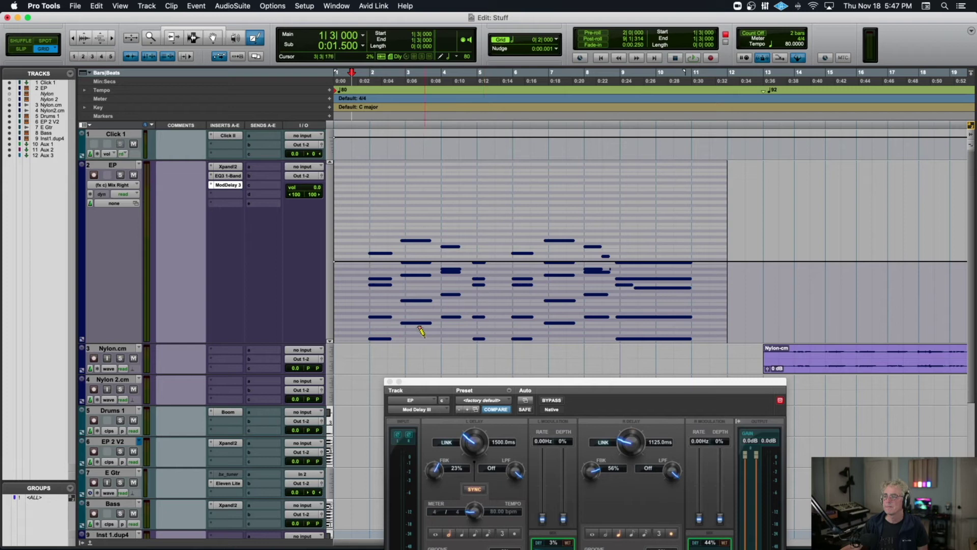
{"action": "left_click", "coordinate": [116, 185]}
{"action": "mouse_move", "coordinate": [138, 185]}
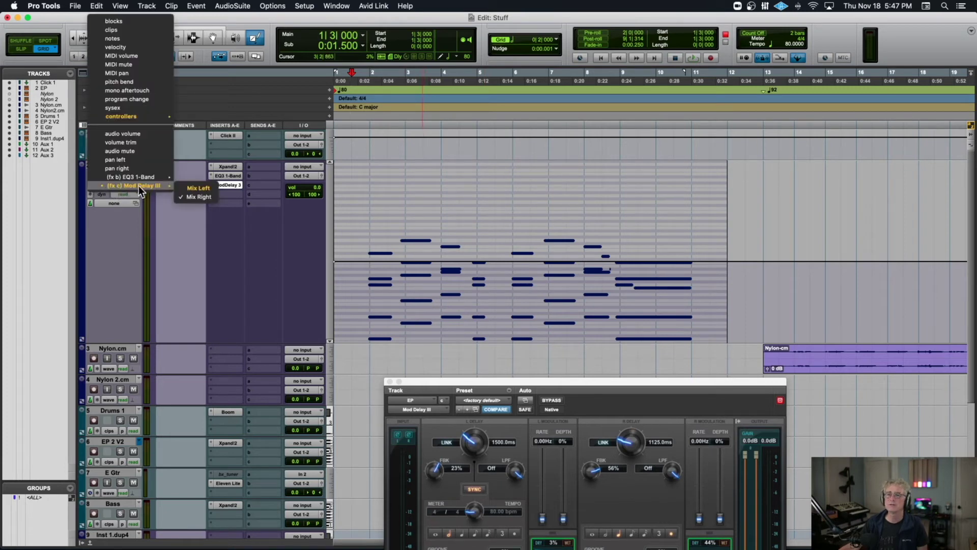
{"action": "left_click", "coordinate": [178, 189]}
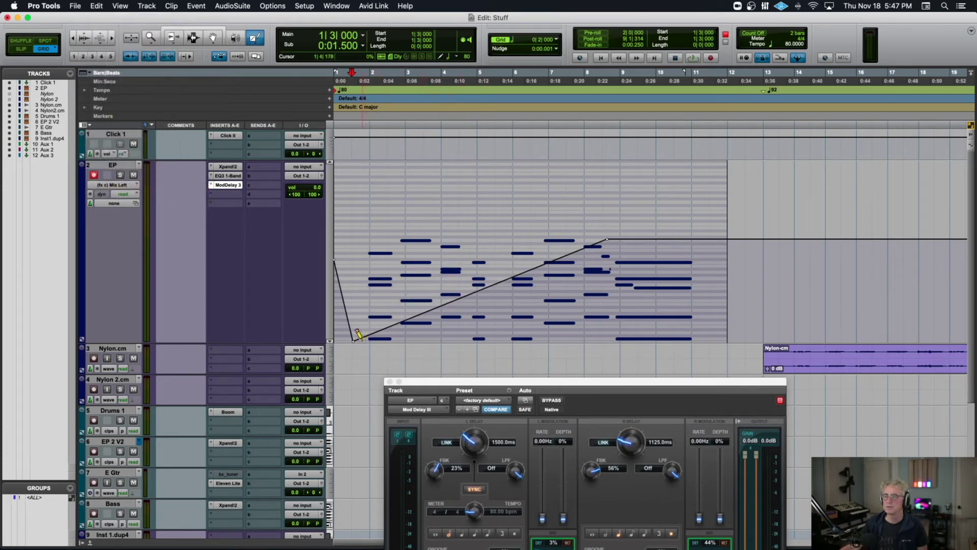
{"action": "key", "text": "super+z"}
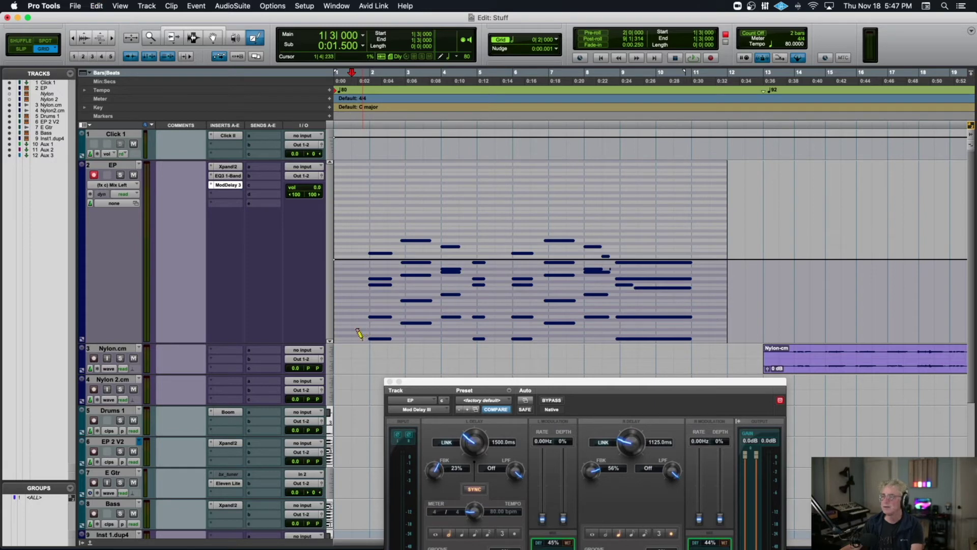
Step: Draw rising mix automation on the EP track: Mix Left to about 64% at bar 5, Mix Right flat until about bar 4, reaching about 52% at bar 7
{"action": "left_click_drag", "start_coordinate": [358, 334], "coordinate": [478, 226]}
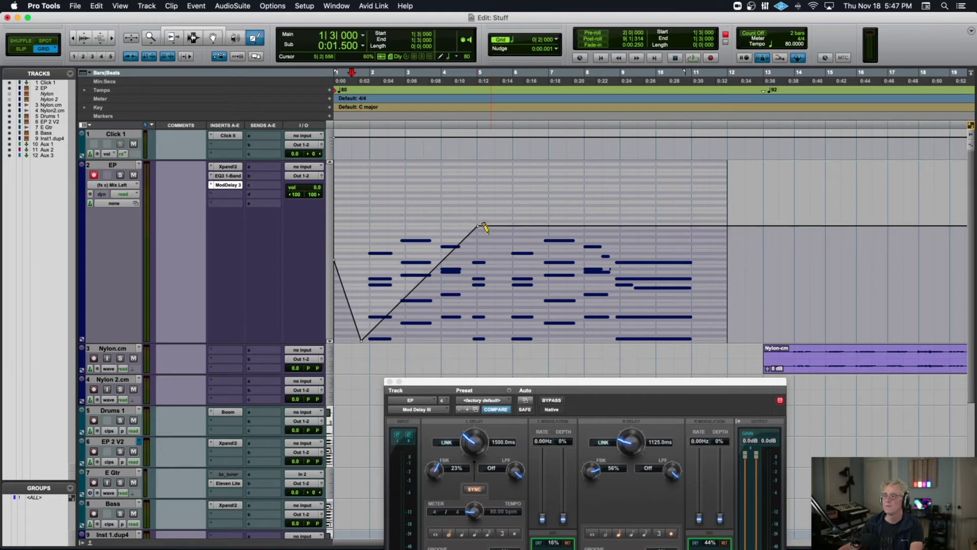
{"action": "left_click", "coordinate": [109, 181]}
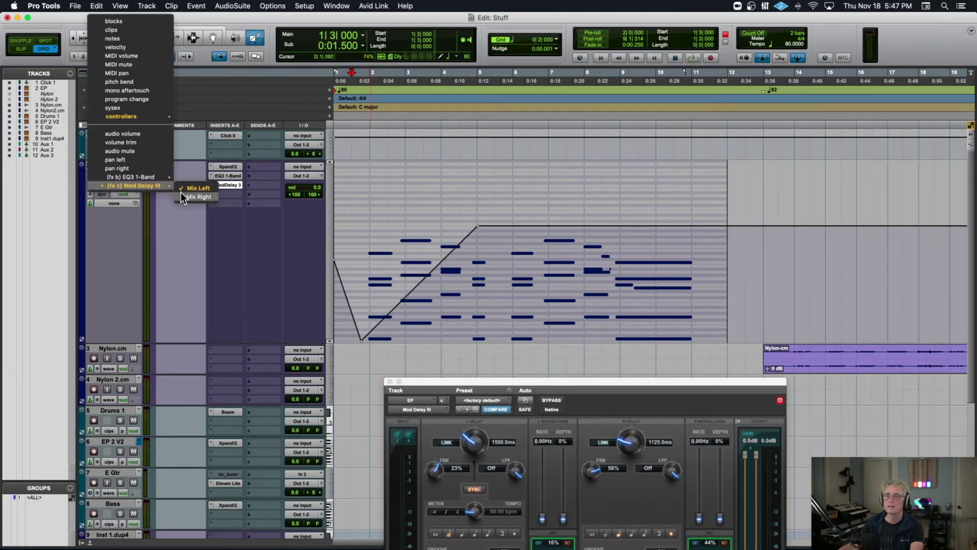
{"action": "left_click", "coordinate": [181, 192]}
{"action": "mouse_move", "coordinate": [447, 334]}
{"action": "left_mouse_down"}
{"action": "mouse_move", "coordinate": [479, 322]}
{"action": "mouse_move", "coordinate": [547, 243]}
{"action": "left_mouse_up"}
{"action": "left_click_drag", "start_coordinate": [442, 334], "coordinate": [343, 340]}
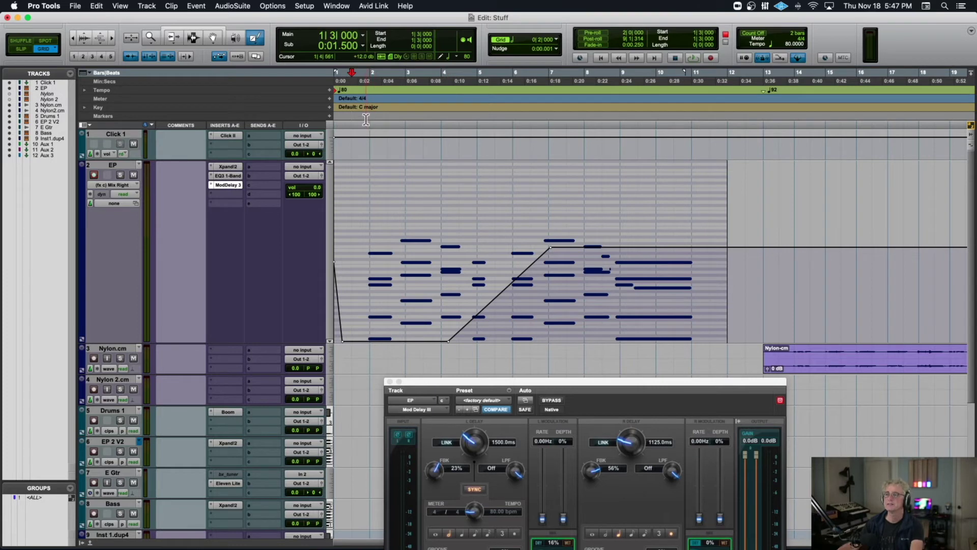
Step: Show the Mod Delay III Mix Left automation in an enlarged lane beneath the EP track and close the plug-in window
{"action": "left_click", "coordinate": [80, 338]}
{"action": "left_click", "coordinate": [103, 349]}
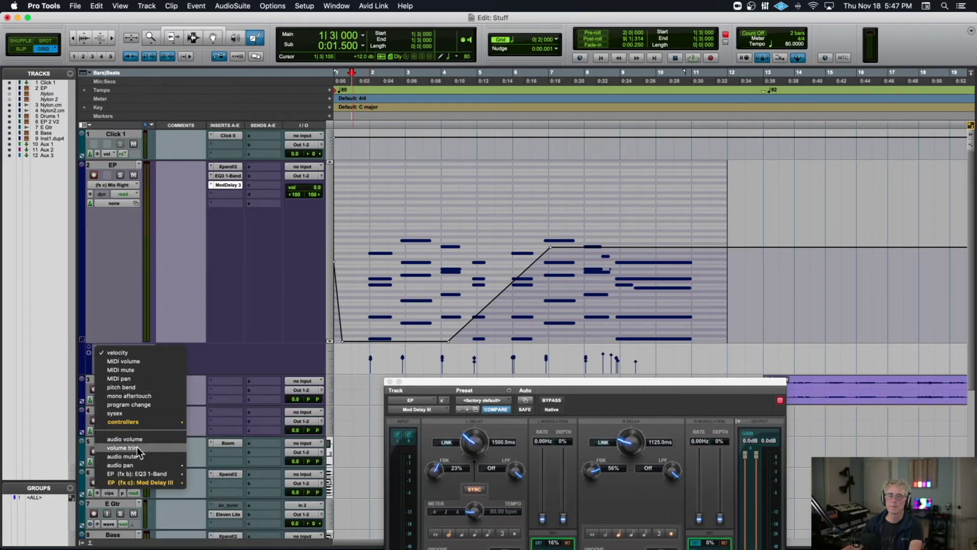
{"action": "mouse_move", "coordinate": [154, 482]}
{"action": "left_click", "coordinate": [209, 485]}
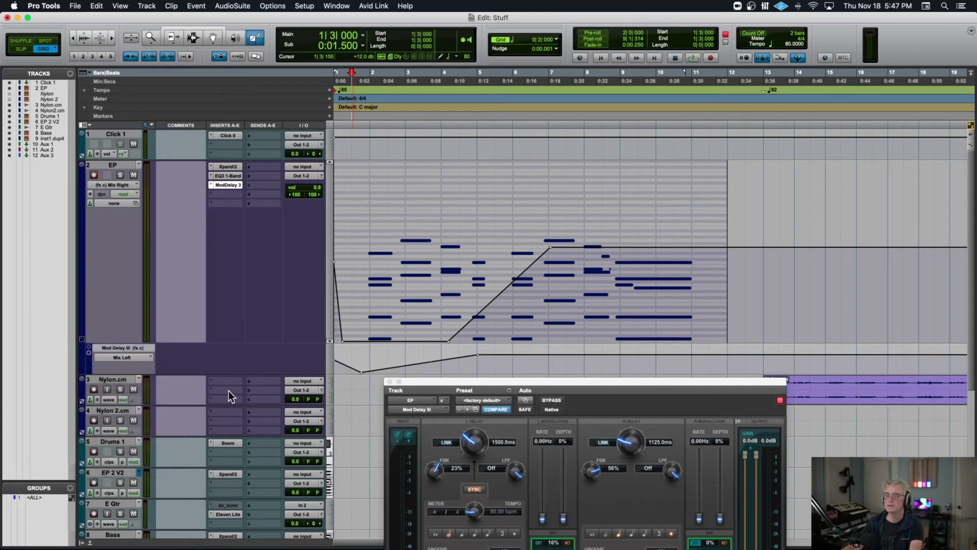
{"action": "left_click_drag", "start_coordinate": [186, 373], "coordinate": [189, 446]}
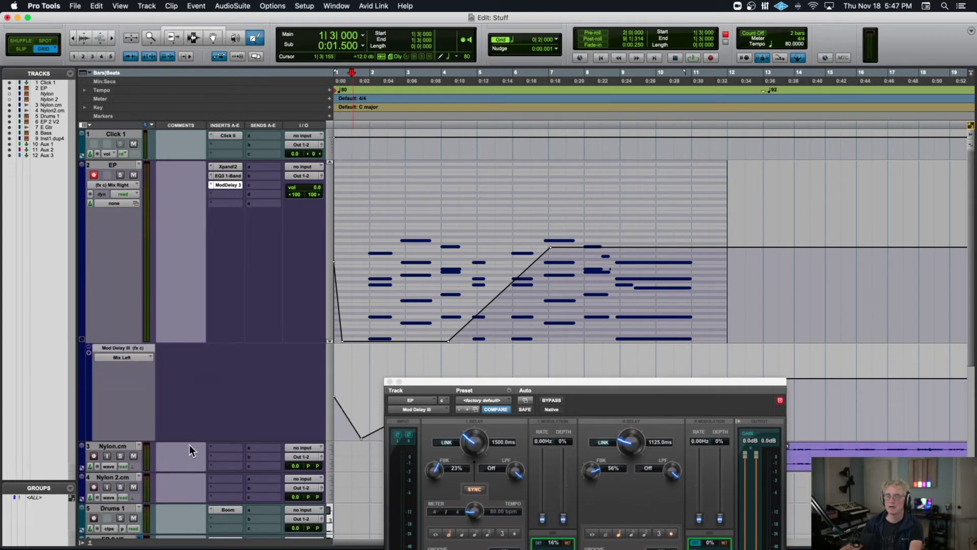
{"action": "left_click", "coordinate": [390, 382]}
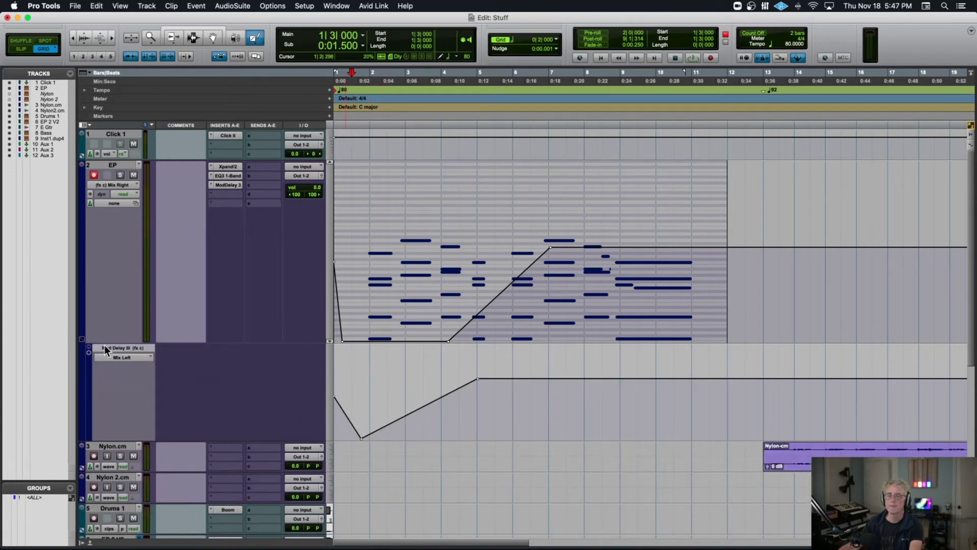
Step: Switch the EP track to clips view and add a second, taller automation lane showing Mix Right
{"action": "left_click", "coordinate": [100, 183]}
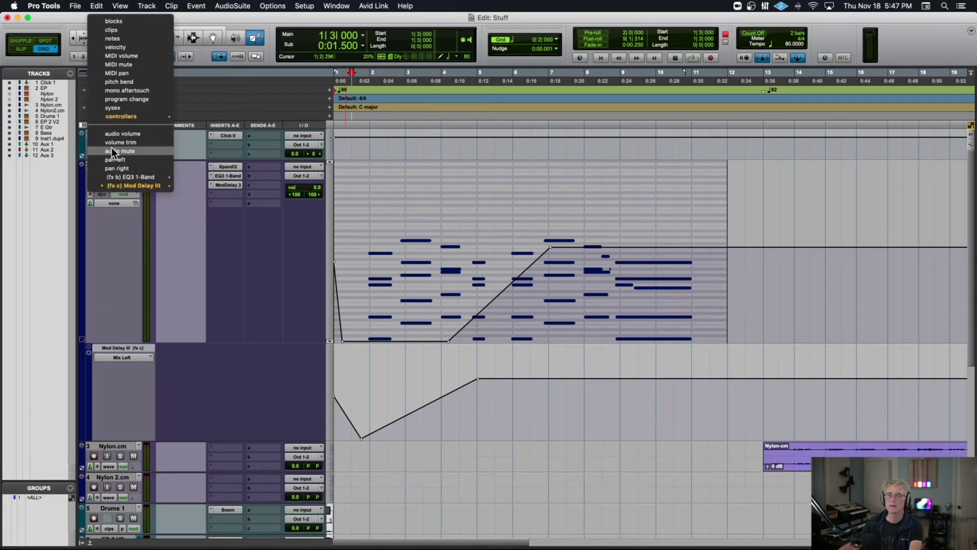
{"action": "left_click", "coordinate": [124, 31]}
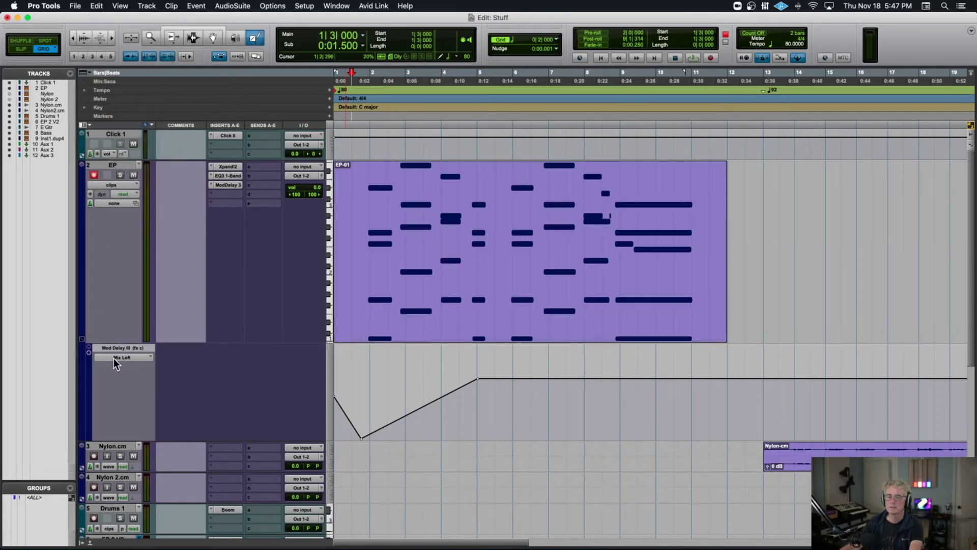
{"action": "left_click", "coordinate": [89, 353]}
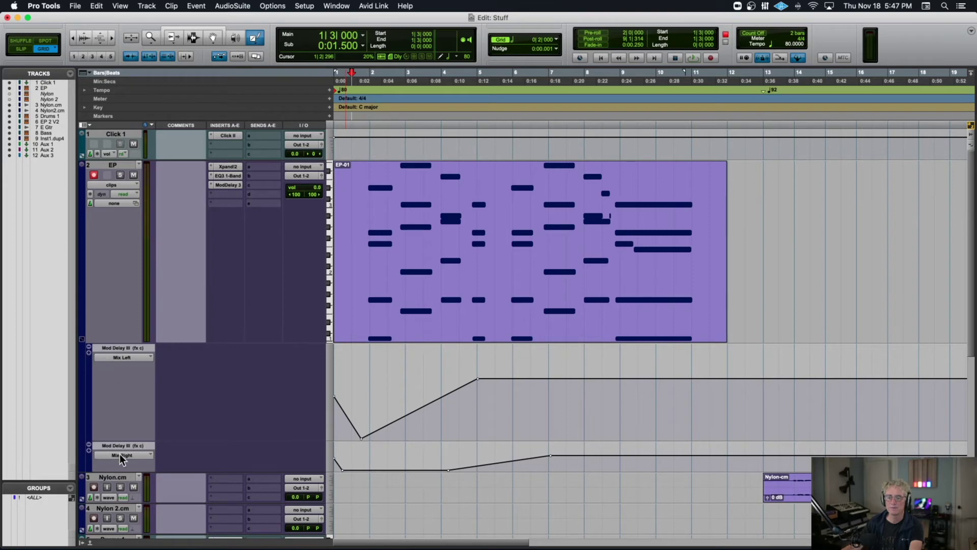
{"action": "left_click_drag", "start_coordinate": [113, 471], "coordinate": [116, 533]}
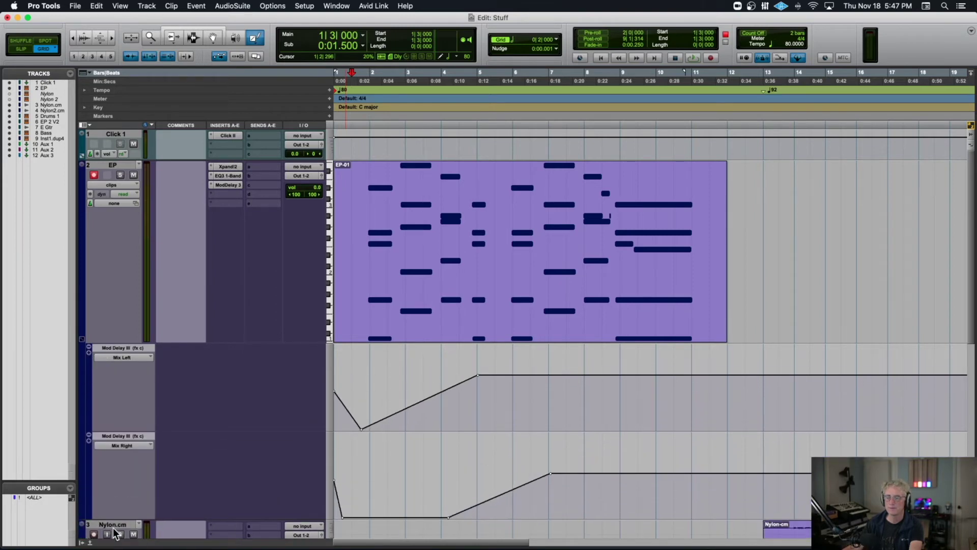
Step: Reopen Mod Delay III above the automation lanes and play from bar 2 to audition the left and right mix ramps
{"action": "left_click", "coordinate": [227, 185]}
{"action": "left_click_drag", "start_coordinate": [592, 367], "coordinate": [727, 61]}
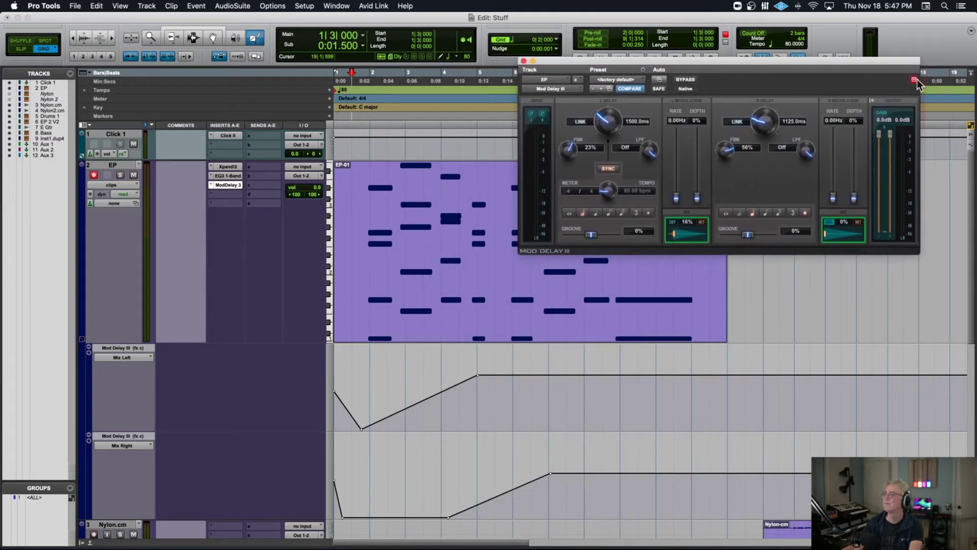
{"action": "left_click", "coordinate": [368, 108]}
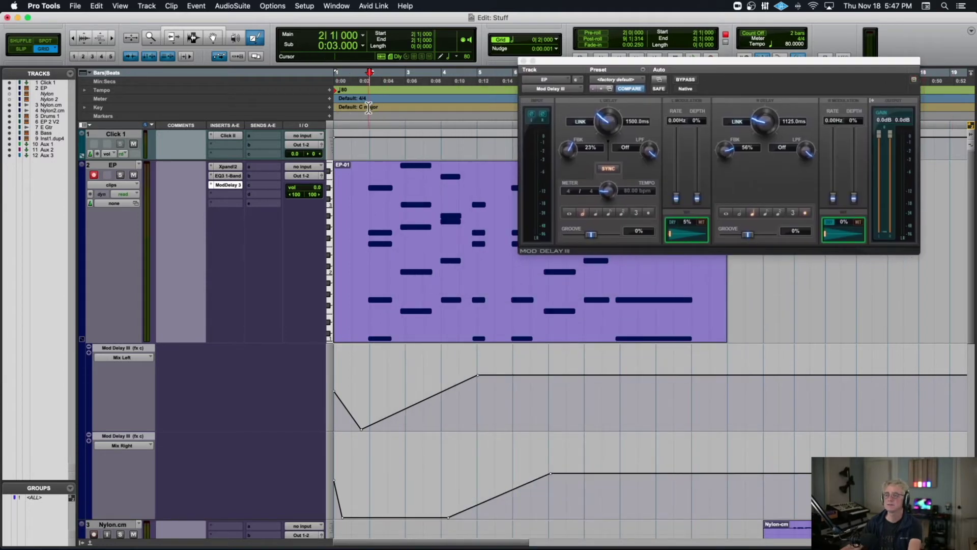
{"action": "key", "text": "space"}
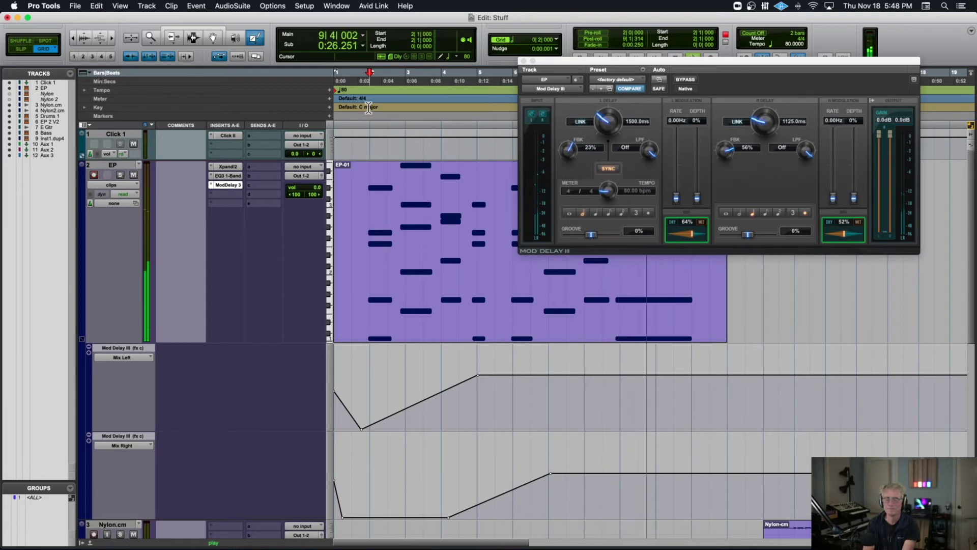
{"action": "key", "text": "space"}
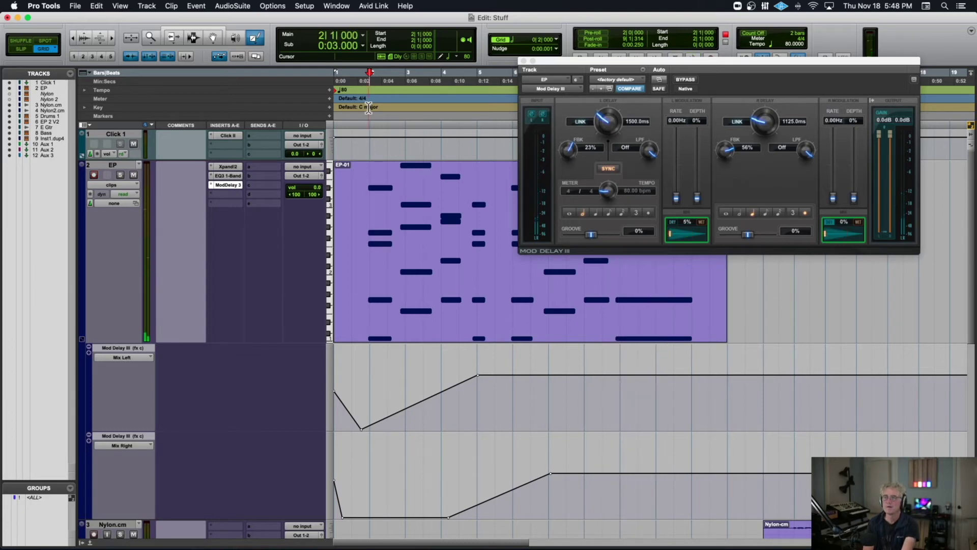
Step: While playing from bar 2, redraw the Mix Right ramp to rise from about bar 4 to 66% shortly after bar 7
{"action": "key", "text": "space"}
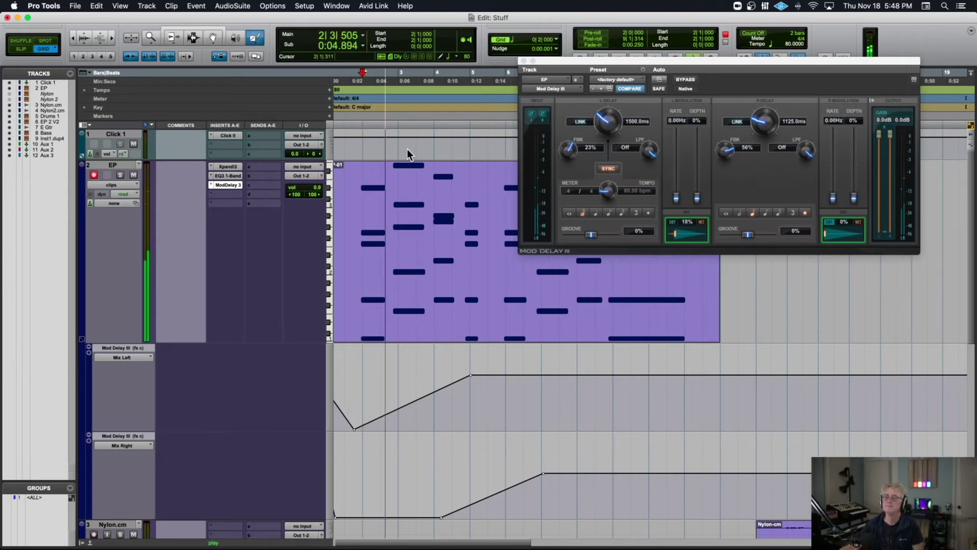
{"action": "left_click_drag", "start_coordinate": [441, 510], "coordinate": [554, 458]}
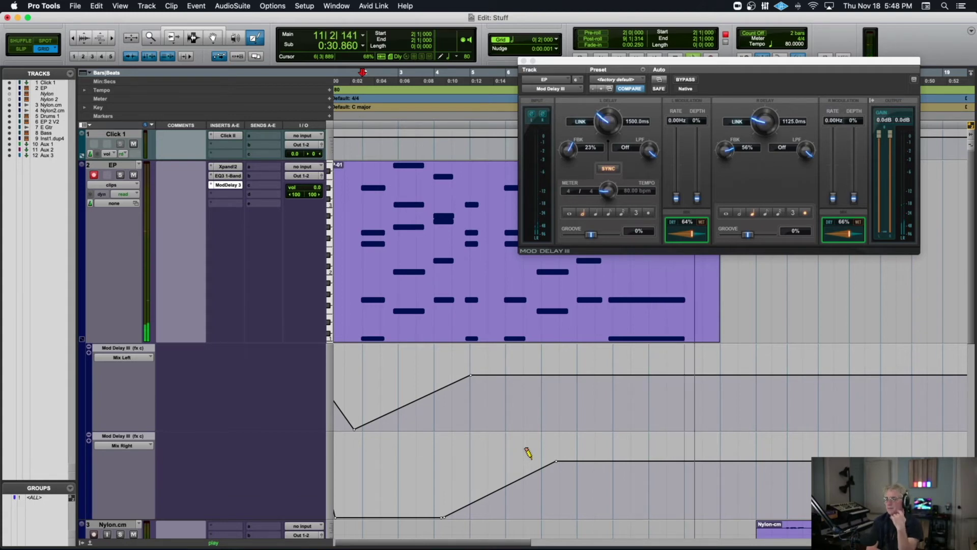
{"action": "key", "text": "space"}
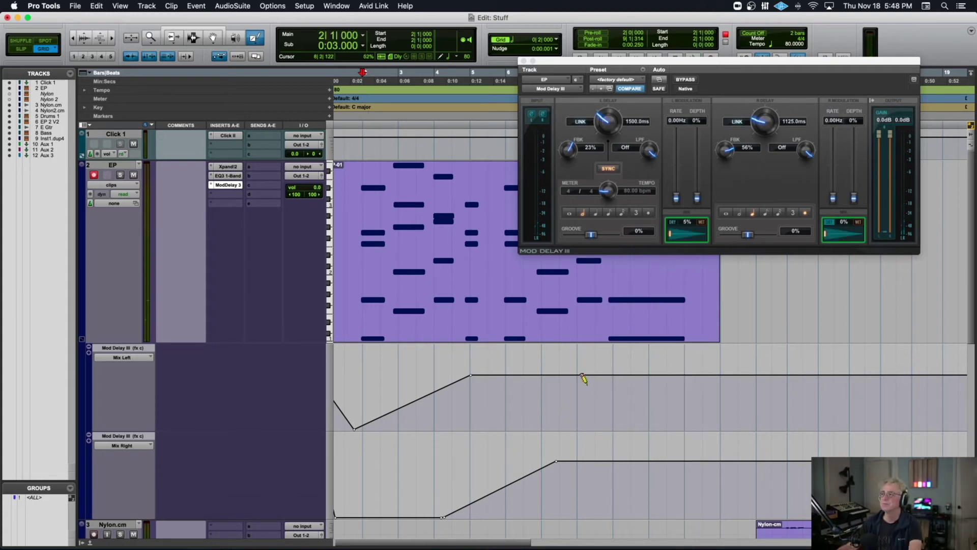
Step: From bar 11, set Mod Delay III's LPF to 2027 Hz left and 651 Hz right, and its feedback to 20% left and 30% right
{"action": "left_click_drag", "start_coordinate": [633, 66], "coordinate": [358, 100]}
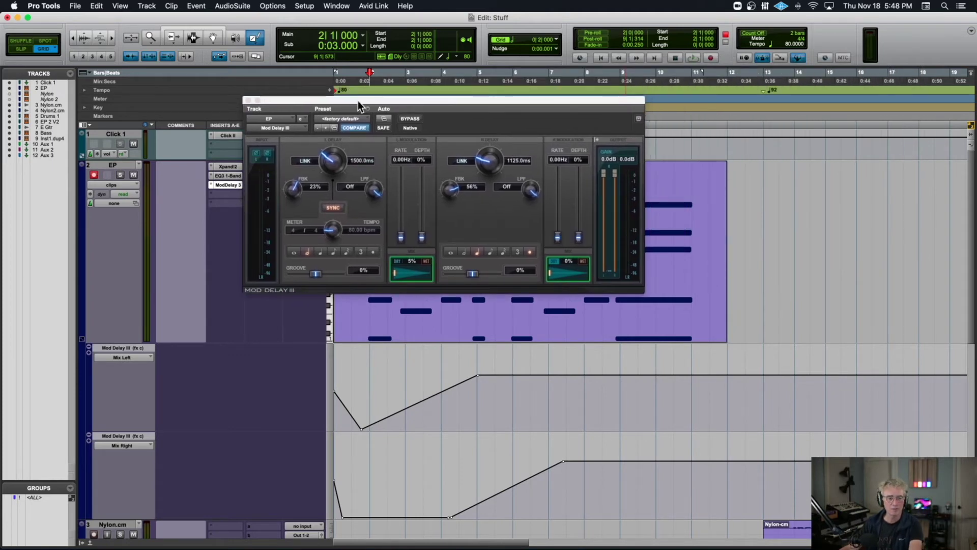
{"action": "key", "text": "shift+r"}
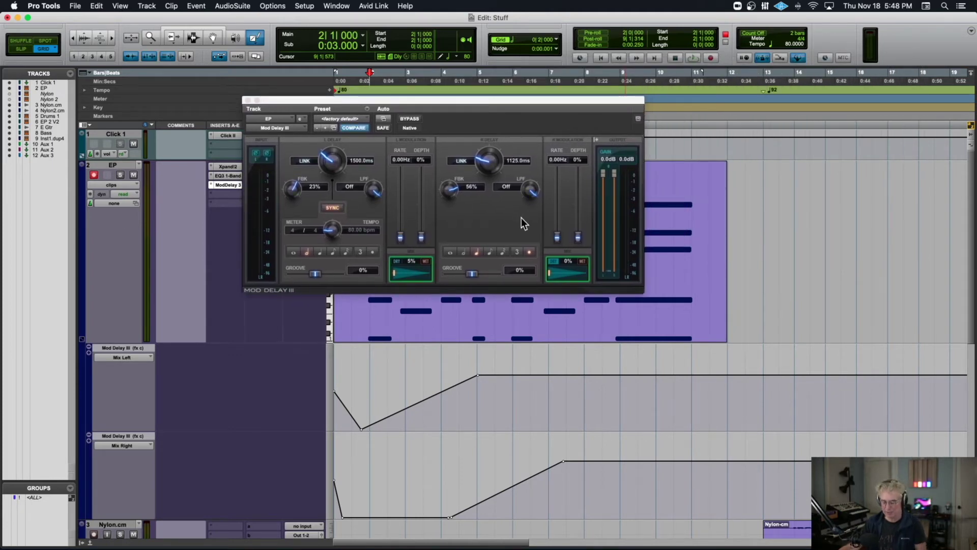
{"action": "left_click", "coordinate": [691, 107]}
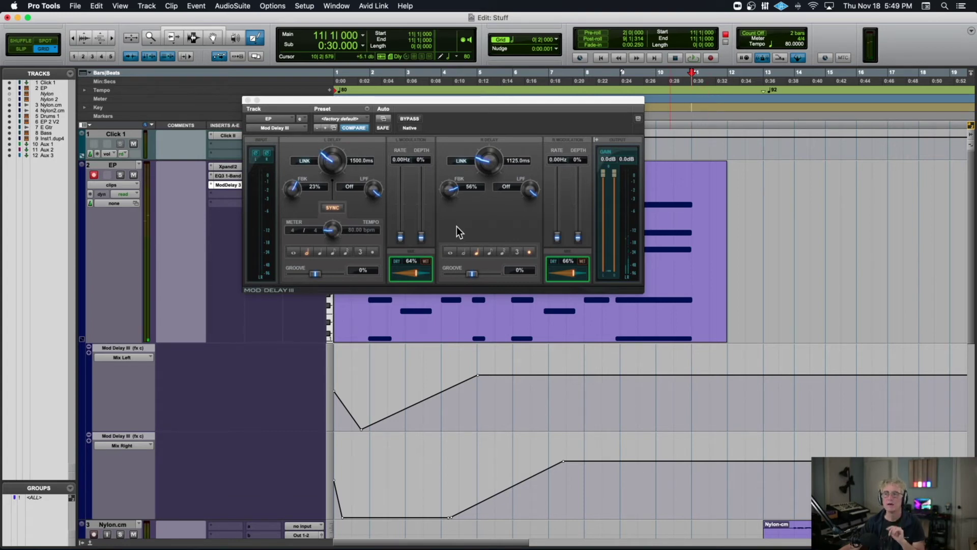
{"action": "left_click_drag", "start_coordinate": [364, 191], "coordinate": [363, 221]}
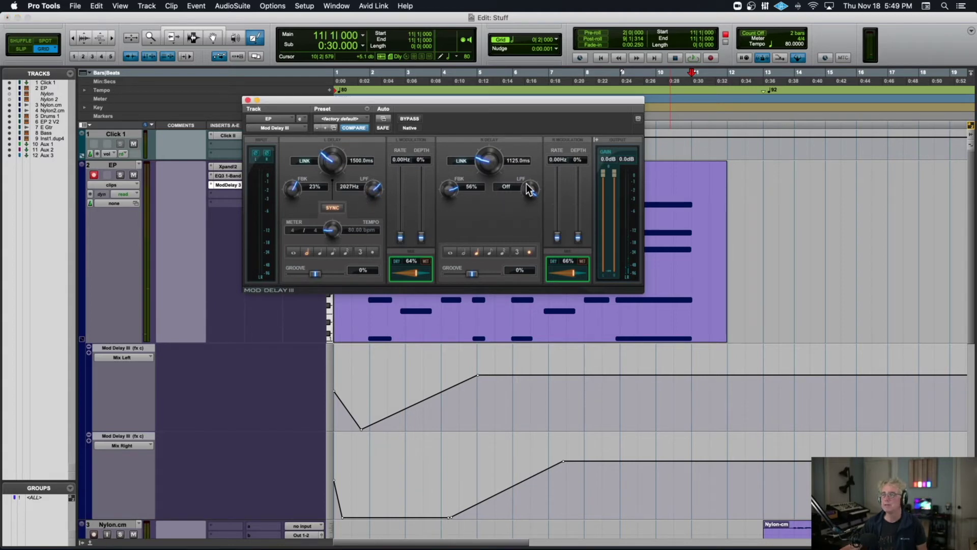
{"action": "left_click_drag", "start_coordinate": [512, 237], "coordinate": [514, 228]}
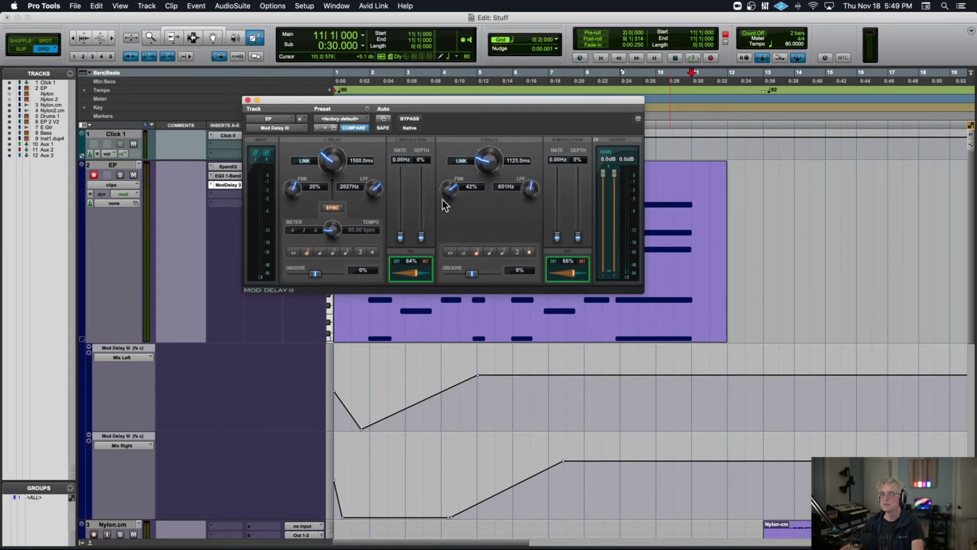
Step: Enable plug-in automation for LPF Left and LPF Right of Mod Delay III
{"action": "left_click", "coordinate": [384, 118]}
{"action": "left_click", "coordinate": [355, 161]}
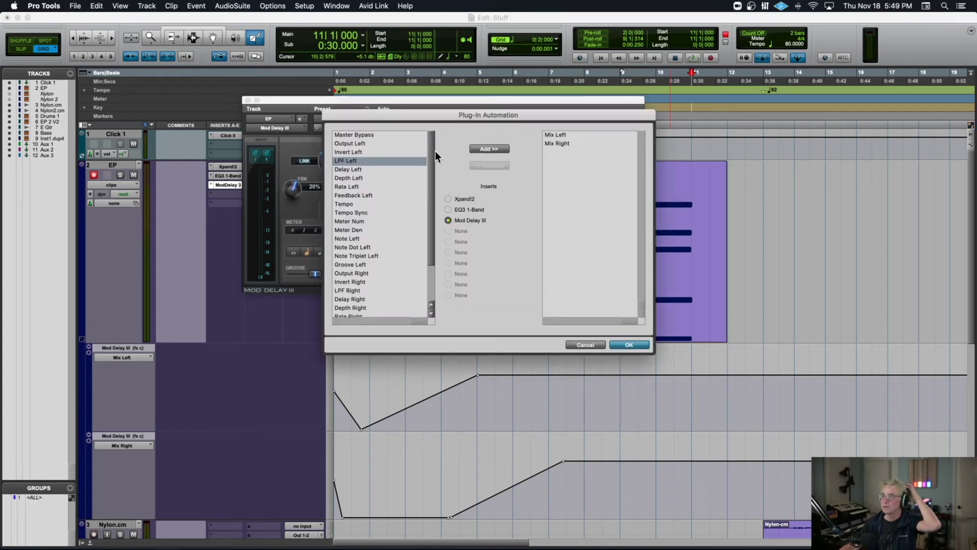
{"action": "left_click", "coordinate": [481, 150]}
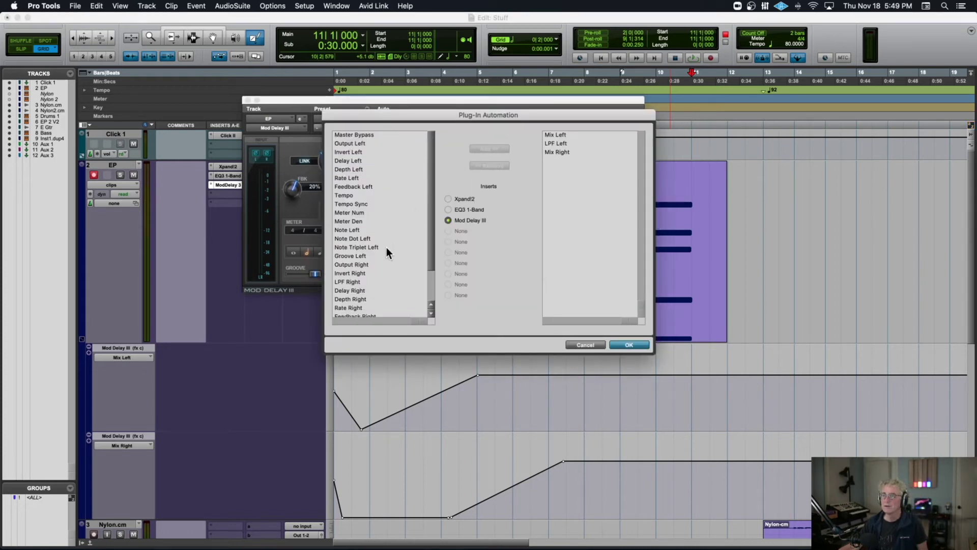
{"action": "left_click", "coordinate": [354, 283]}
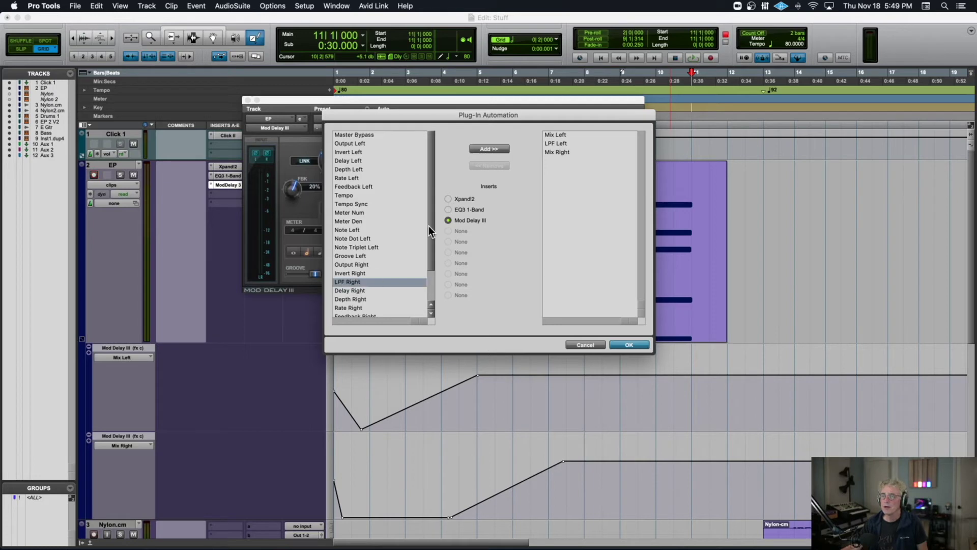
{"action": "left_click", "coordinate": [497, 148]}
{"action": "left_click", "coordinate": [629, 345]}
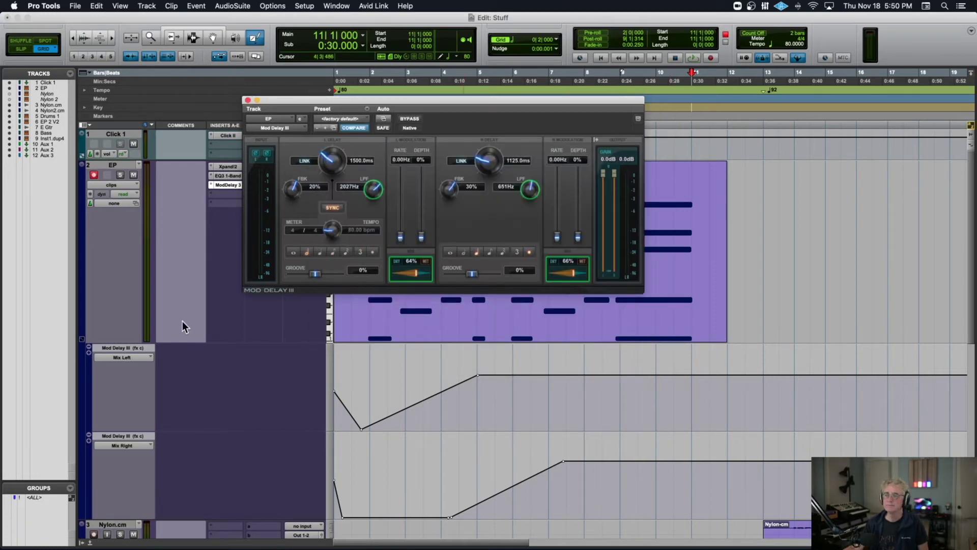
Step: Switch the EP track's two automation lanes to LPF Left and LPF Right and close the plug-in window
{"action": "left_click", "coordinate": [121, 356]}
{"action": "mouse_move", "coordinate": [124, 356]}
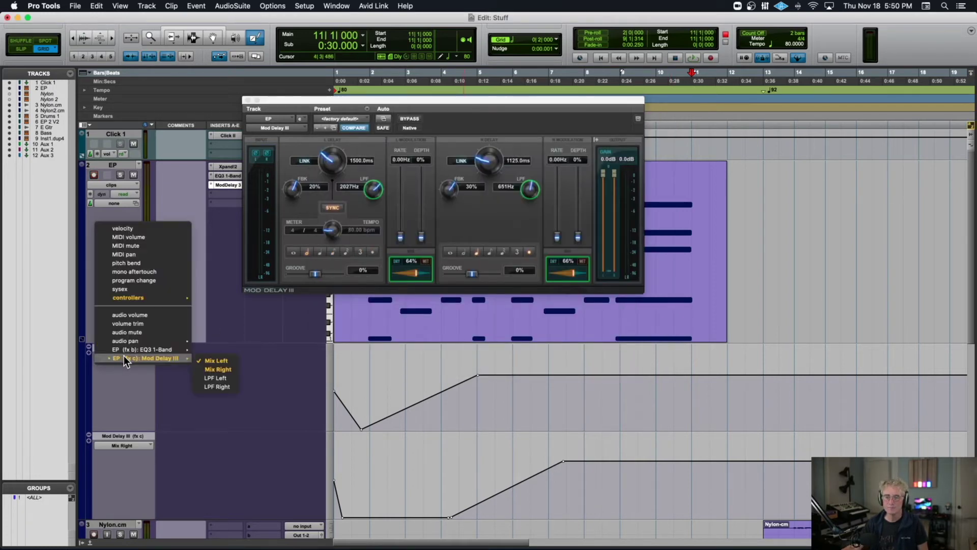
{"action": "left_click", "coordinate": [203, 379]}
{"action": "left_click", "coordinate": [127, 442]}
{"action": "mouse_move", "coordinate": [158, 445]}
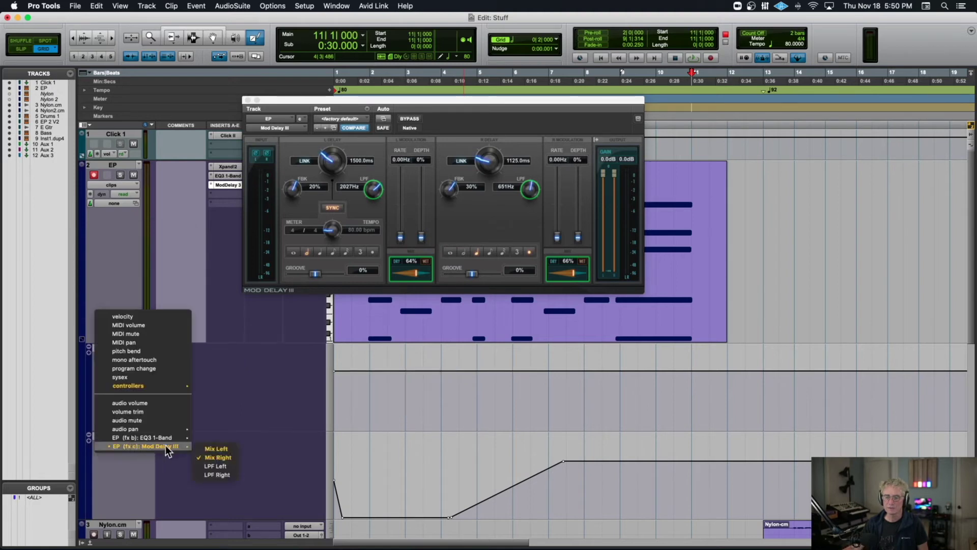
{"action": "left_click", "coordinate": [224, 473]}
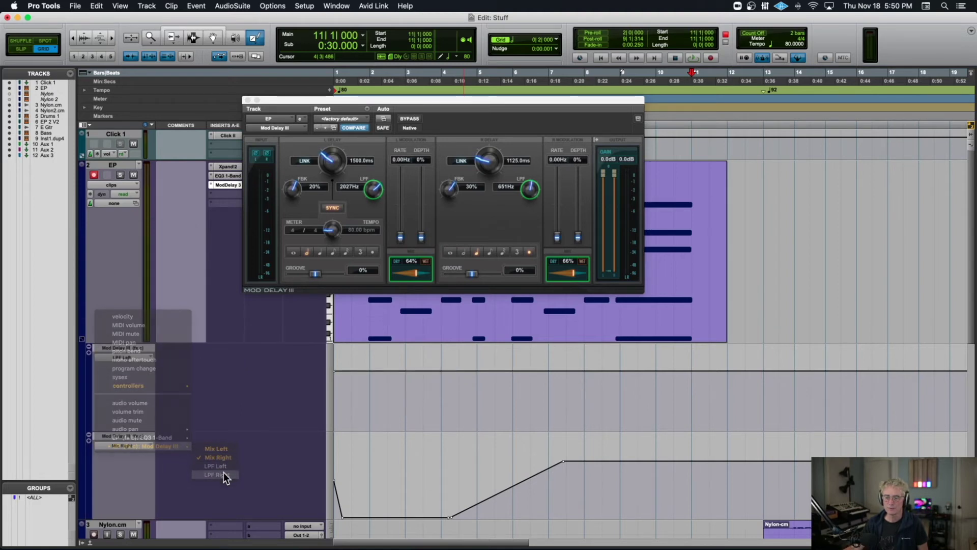
{"action": "left_click", "coordinate": [247, 100]}
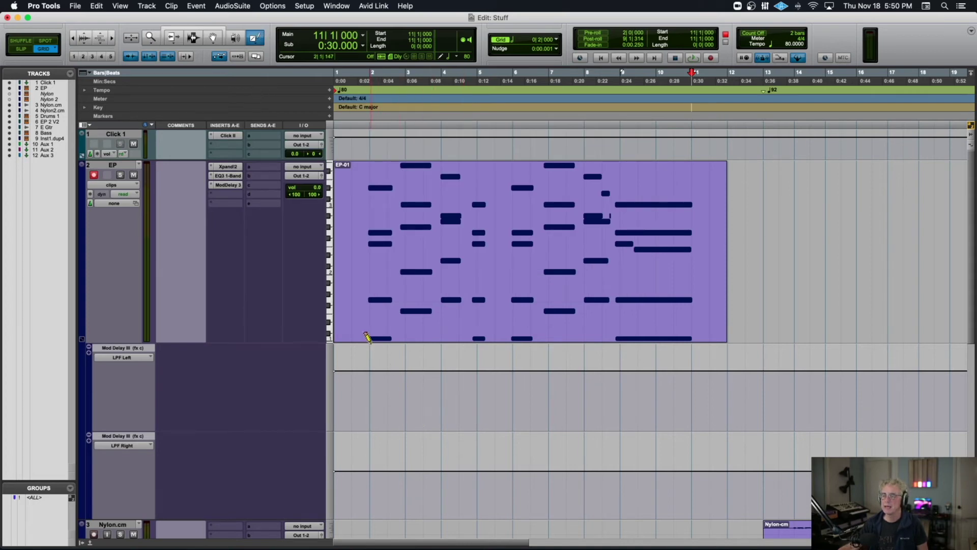
Step: Draw falling LPF automation: LPF Left from bar 2 to past bar 10, LPF Right held high until after bar 6, descending to about bar 12
{"action": "mouse_move", "coordinate": [511, 383]}
{"action": "left_mouse_down"}
{"action": "mouse_move", "coordinate": [624, 388]}
{"action": "mouse_move", "coordinate": [669, 403]}
{"action": "left_mouse_up"}
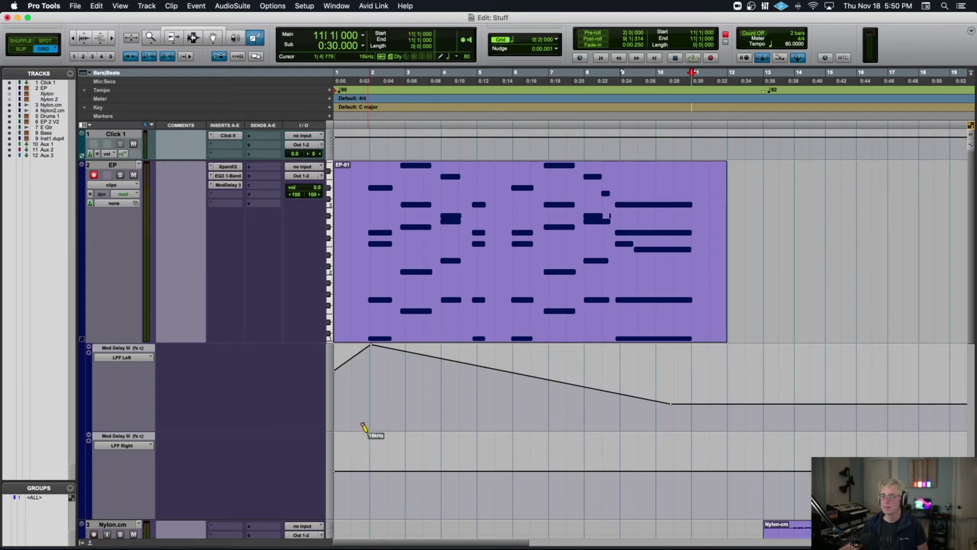
{"action": "left_click_drag", "start_coordinate": [367, 434], "coordinate": [473, 434]}
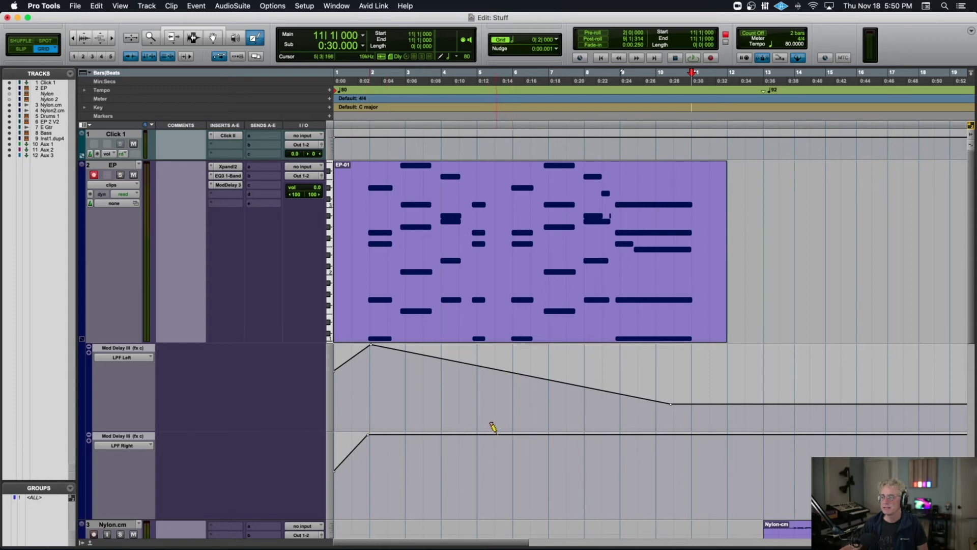
{"action": "mouse_move", "coordinate": [637, 455]}
{"action": "left_mouse_down"}
{"action": "mouse_move", "coordinate": [711, 497]}
{"action": "mouse_move", "coordinate": [739, 499]}
{"action": "left_mouse_up"}
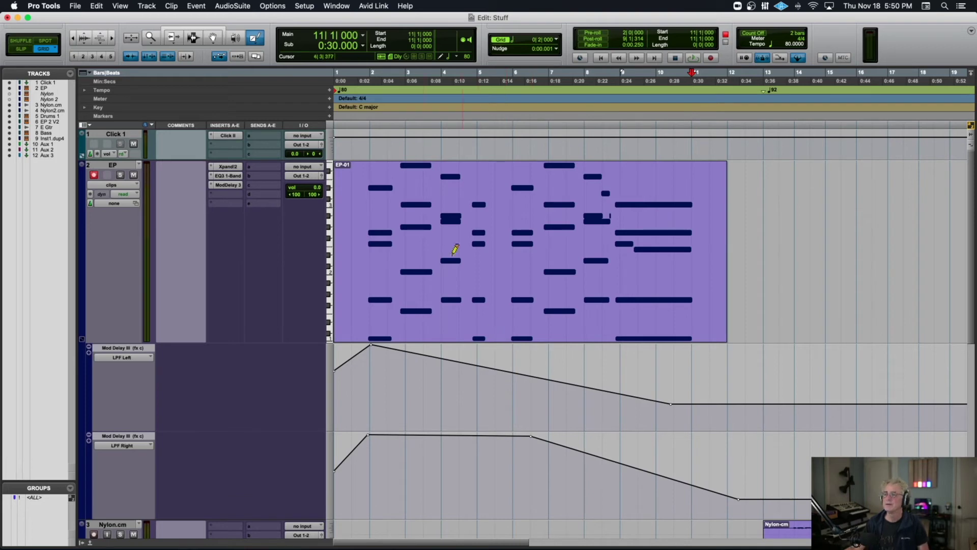
Step: Open Mod Delay III on the EP track and play from bar 1 beat 3 to audition the LPF automation
{"action": "left_click", "coordinate": [230, 186]}
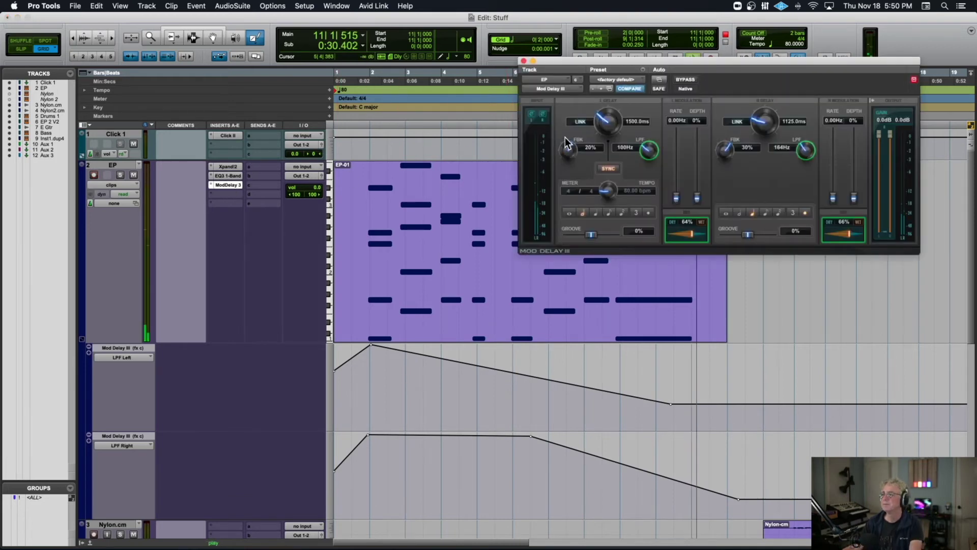
{"action": "left_click", "coordinate": [351, 114]}
{"action": "key", "text": "space"}
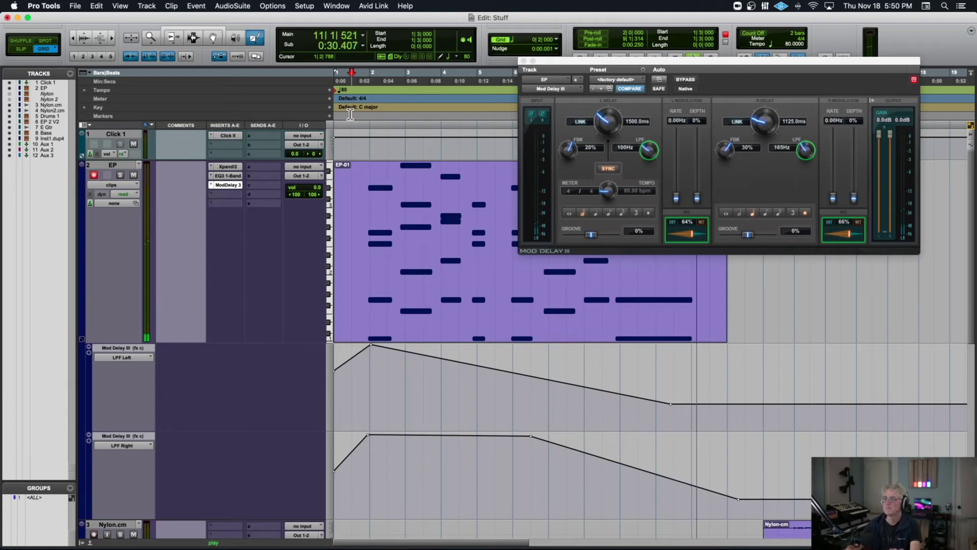
{"action": "key", "text": "space"}
Step: Set Mod Delay III's feedback to 52% left and 56% right, playing the EP track from near the start
{"action": "left_click_drag", "start_coordinate": [571, 153], "coordinate": [570, 145]}
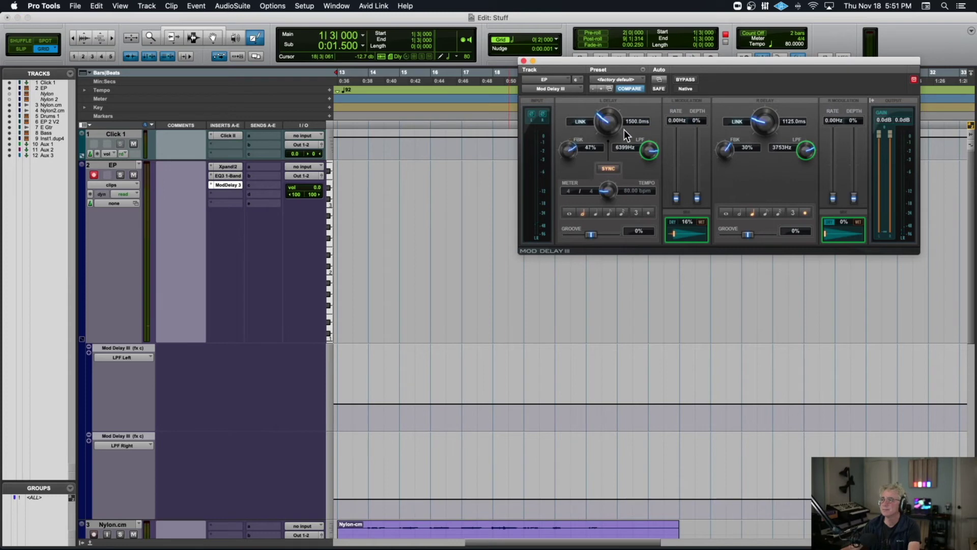
{"action": "key", "text": "space"}
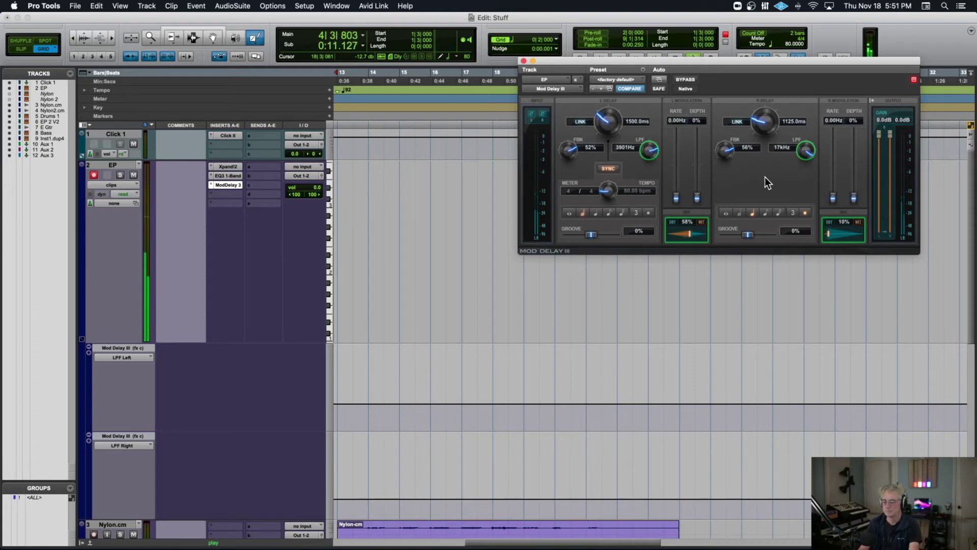
{"action": "key", "text": "space"}
{"action": "key", "text": "space"}
Step: Redraw the LPF automation with the Pencil during playback: LPF Left falling from bar 2 to bar 8, LPF Right reaching its lowest point before bar 11
{"action": "left_click", "coordinate": [255, 38]}
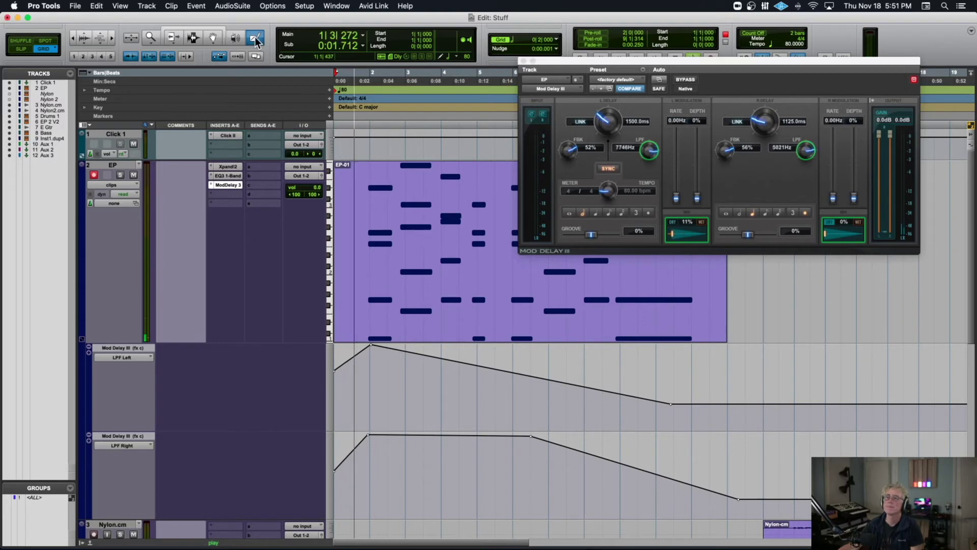
{"action": "left_click_drag", "start_coordinate": [530, 436], "coordinate": [681, 517]}
{"action": "mouse_move", "coordinate": [371, 343]}
{"action": "left_mouse_down"}
{"action": "mouse_move", "coordinate": [442, 356]}
{"action": "mouse_move", "coordinate": [549, 401]}
{"action": "mouse_move", "coordinate": [545, 407]}
{"action": "mouse_move", "coordinate": [707, 412]}
{"action": "left_mouse_up"}
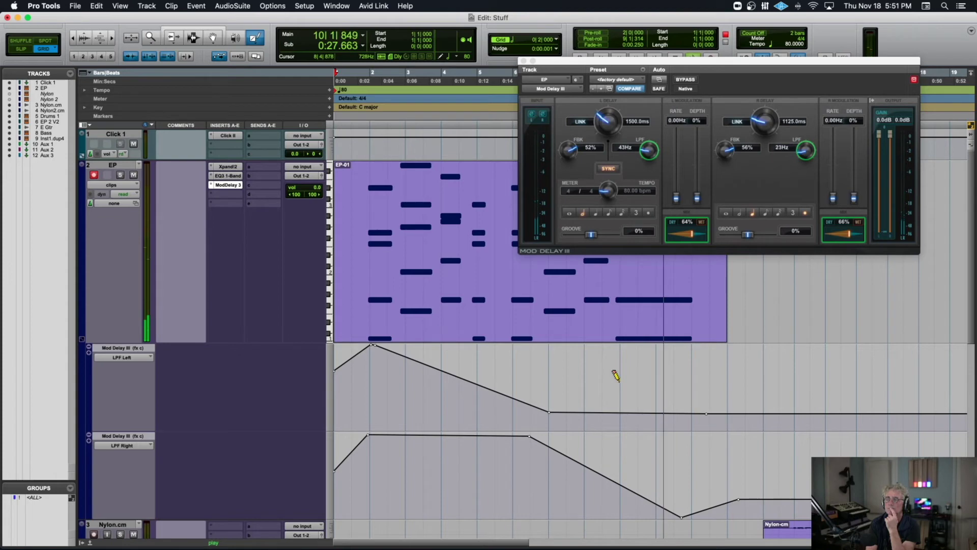
{"action": "key", "text": "space"}
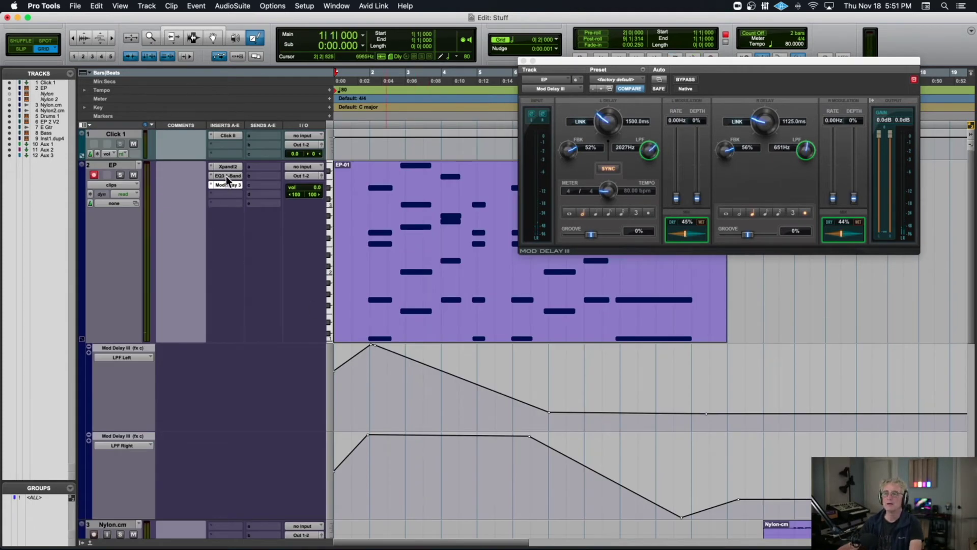
Step: Open EQ3 1-Band, show its Frequency automation in the EP track's main view, and choose the Random pencil shape
{"action": "left_click", "coordinate": [227, 176]}
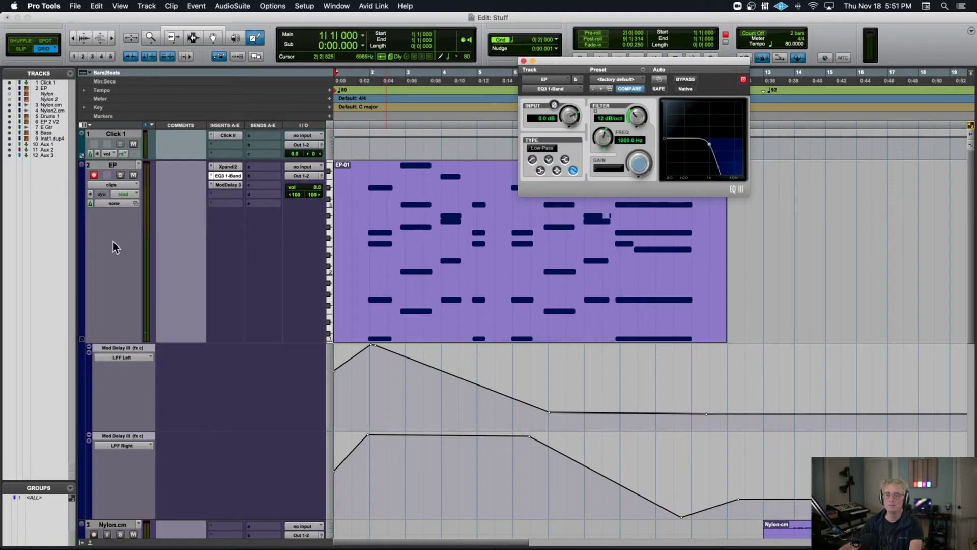
{"action": "left_click", "coordinate": [117, 186]}
{"action": "mouse_move", "coordinate": [139, 332]}
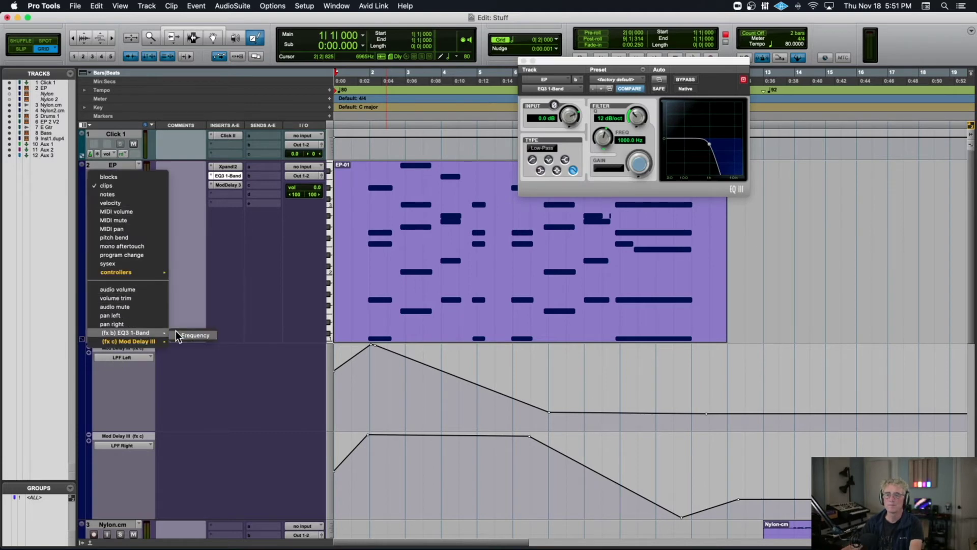
{"action": "left_click", "coordinate": [195, 335]}
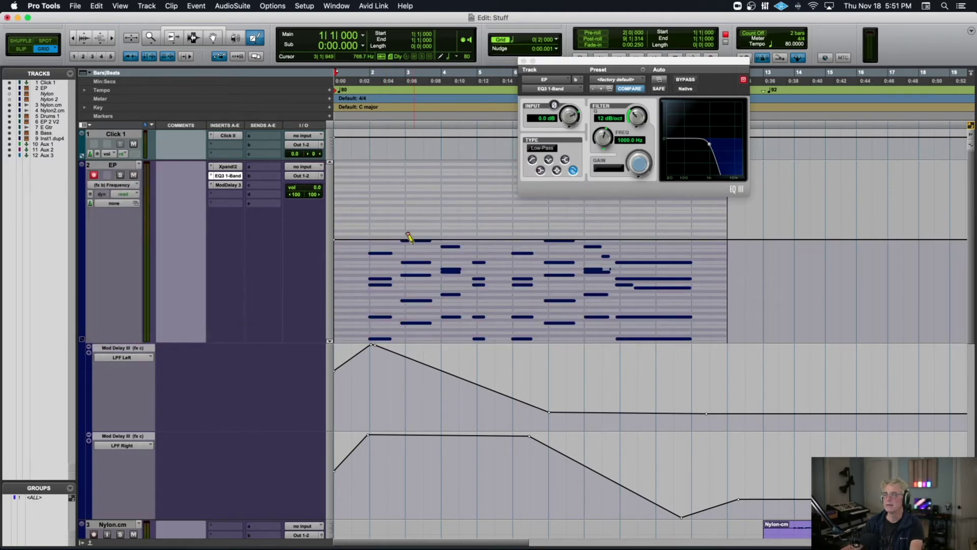
{"action": "left_click", "coordinate": [256, 42]}
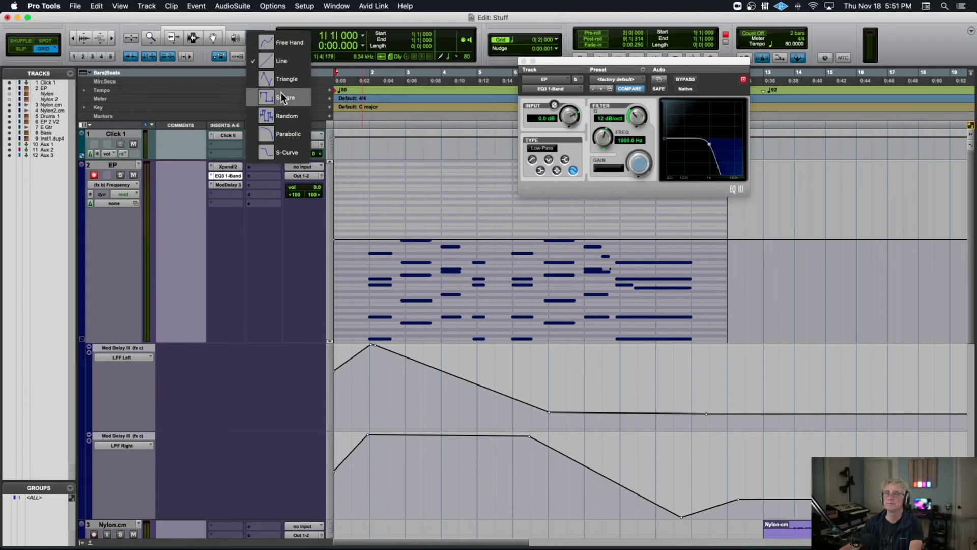
{"action": "left_click", "coordinate": [287, 114]}
Step: Set the grid to 1/16 note and draw wide random Frequency automation from bar 2 to just before bar 11
{"action": "left_click", "coordinate": [559, 43]}
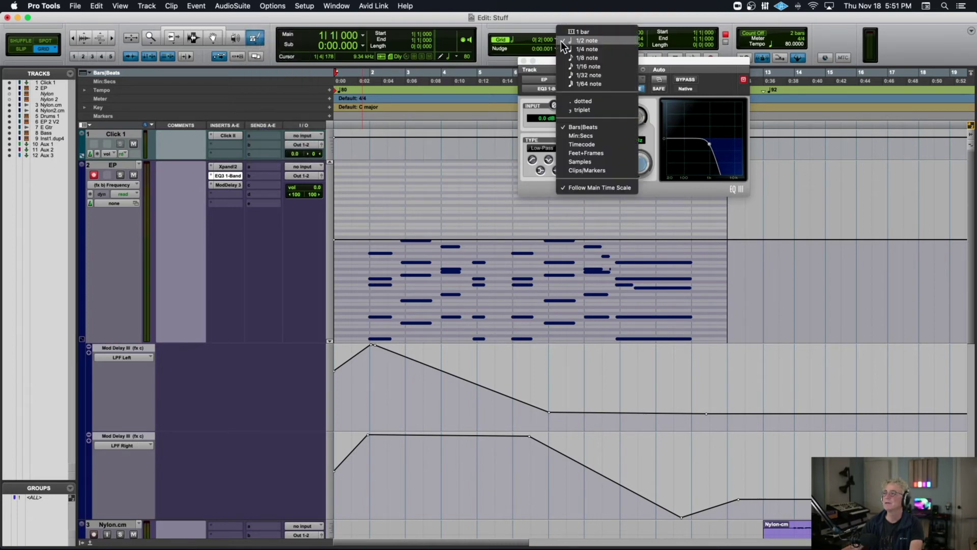
{"action": "left_click", "coordinate": [570, 66]}
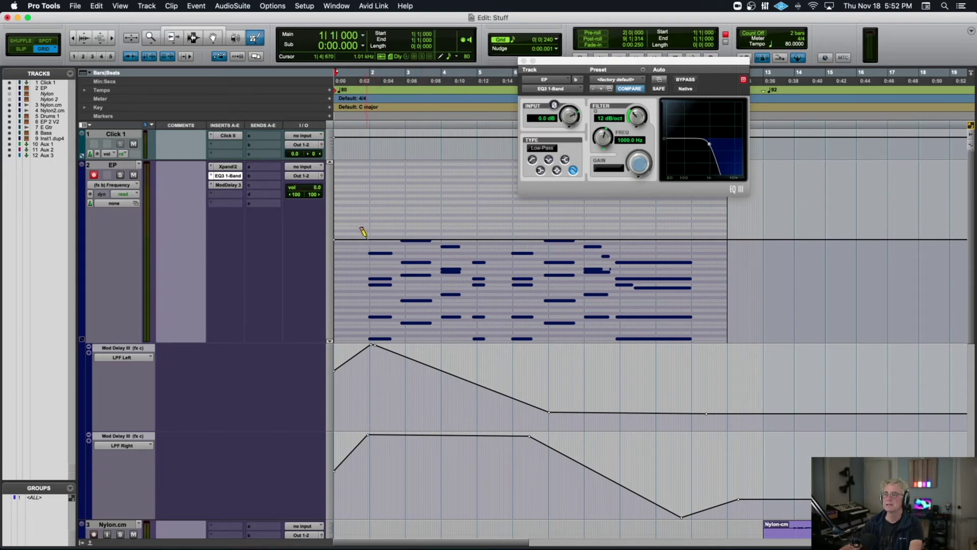
{"action": "left_click_drag", "start_coordinate": [375, 248], "coordinate": [683, 253]}
Step: Play the EP track from just before bar 2 to hear the random filter automation, and close the EQ3 1-Band window
{"action": "left_click", "coordinate": [364, 112]}
{"action": "key", "text": "space"}
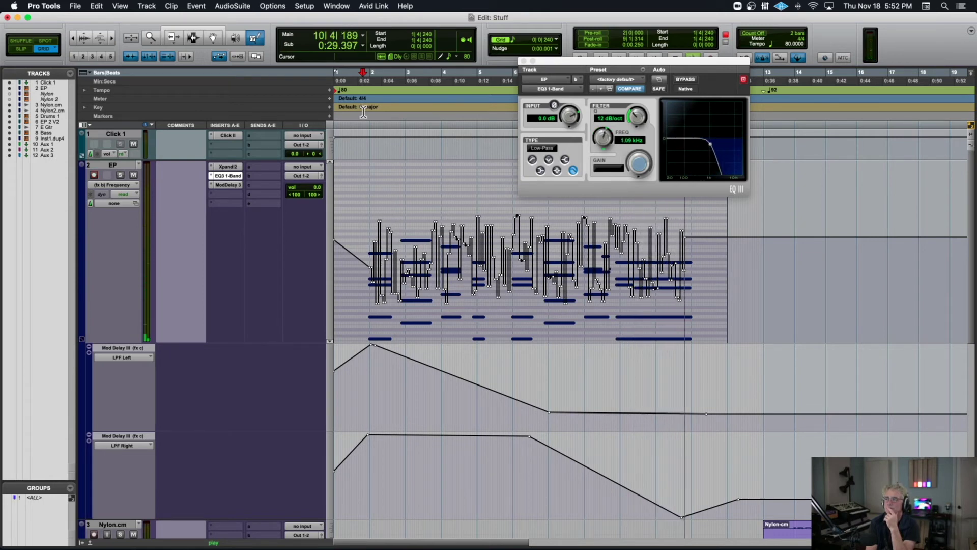
{"action": "key", "text": "space"}
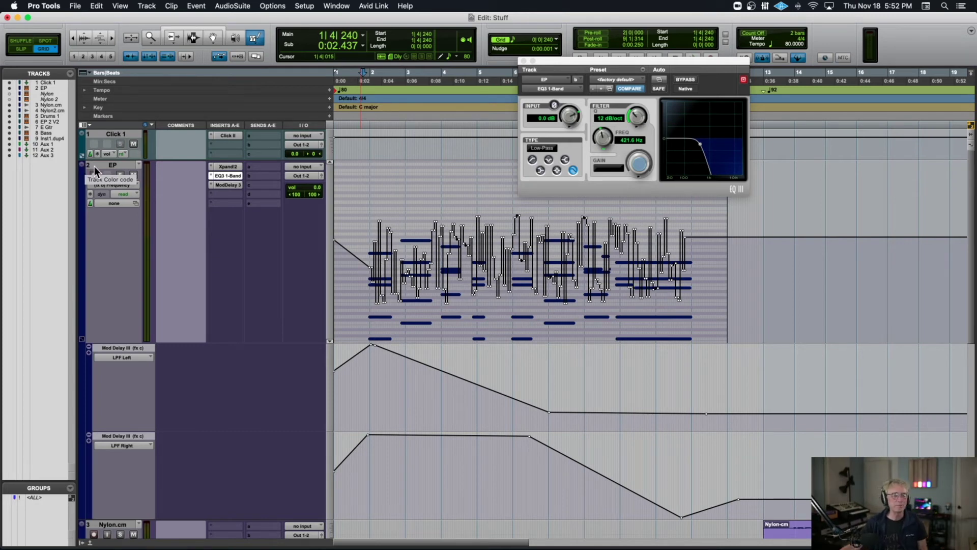
{"action": "left_click", "coordinate": [524, 61]}
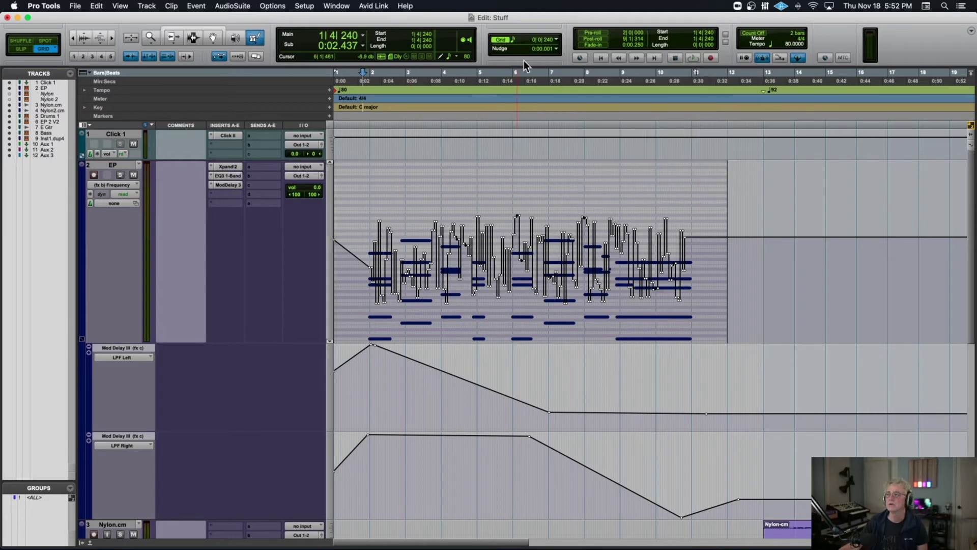
Step: Set the grid to 1/4 note, undo the random Frequency automation, and redraw it with smaller swings from bar 2 to about bar 11
{"action": "left_click", "coordinate": [557, 39]}
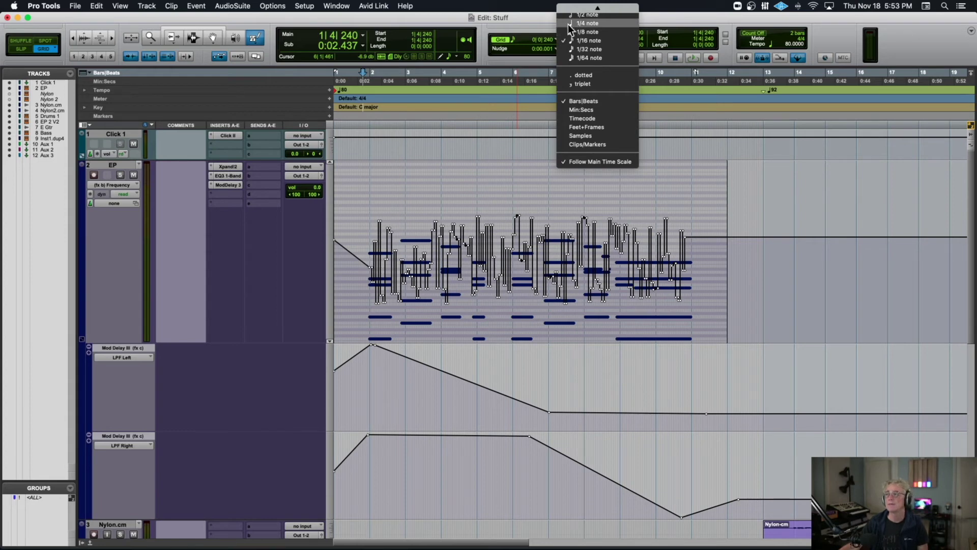
{"action": "left_click", "coordinate": [568, 24]}
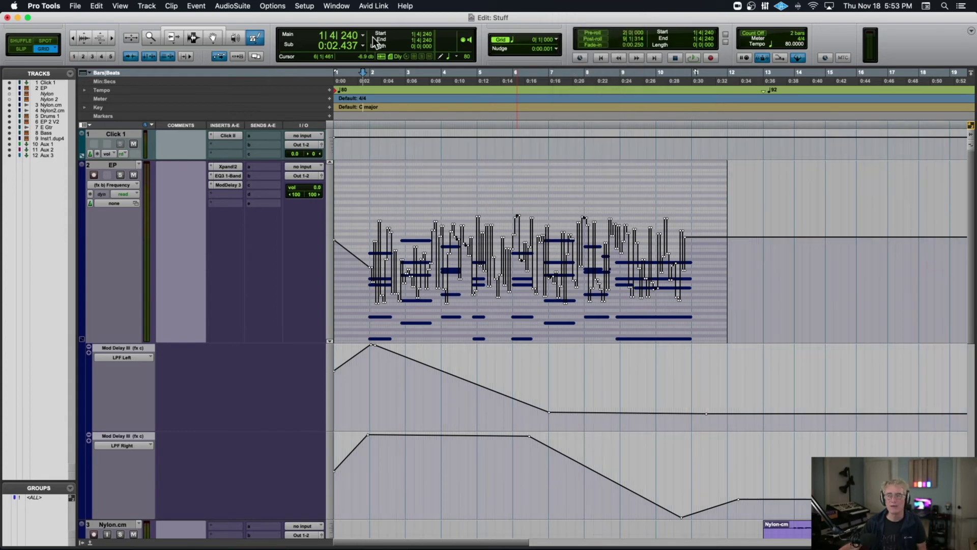
{"action": "key", "text": "super+z"}
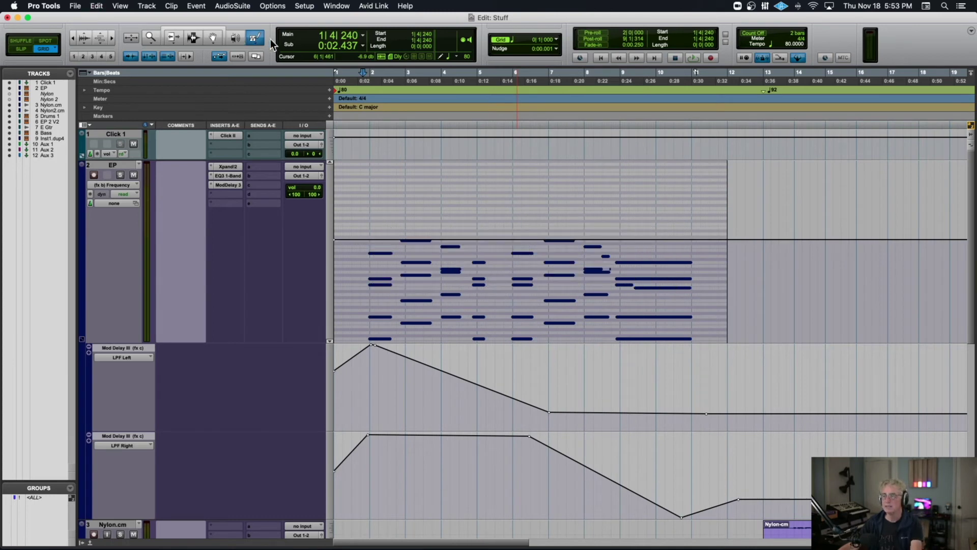
{"action": "left_click_drag", "start_coordinate": [486, 237], "coordinate": [688, 238]}
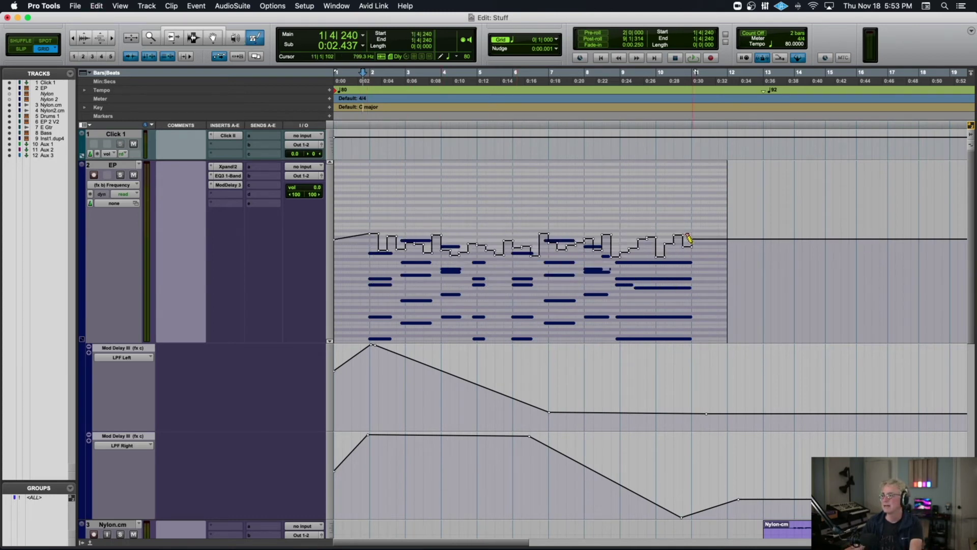
Step: Add a 98 BPM tempo change snapped to bar 2 and play back the EP track
{"action": "left_click", "coordinate": [329, 91]}
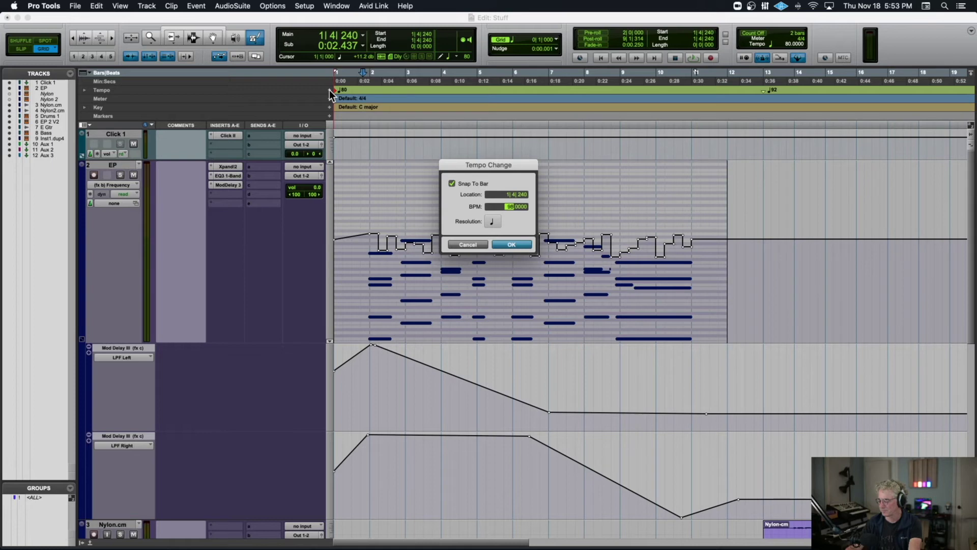
{"action": "key", "text": "Return"}
{"action": "key", "text": "space"}
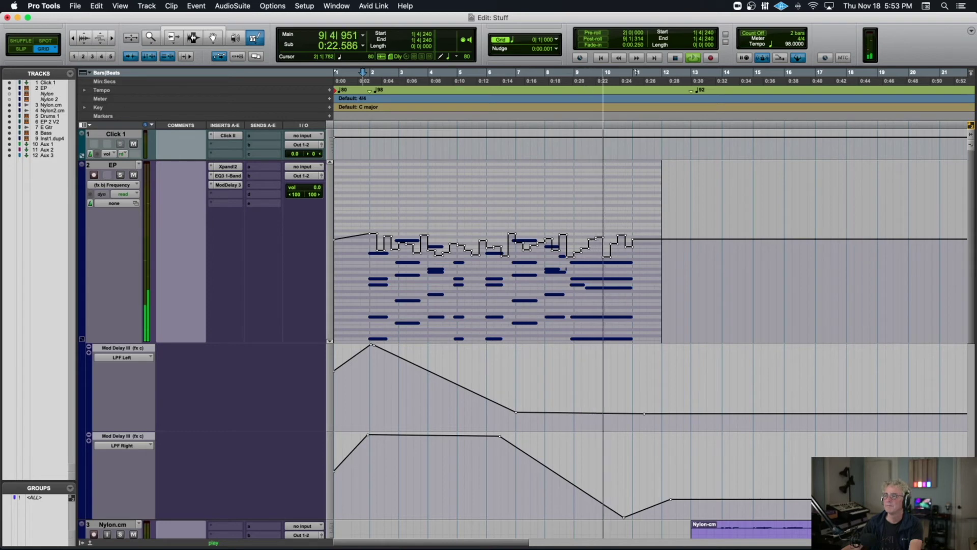
{"action": "key", "text": "space"}
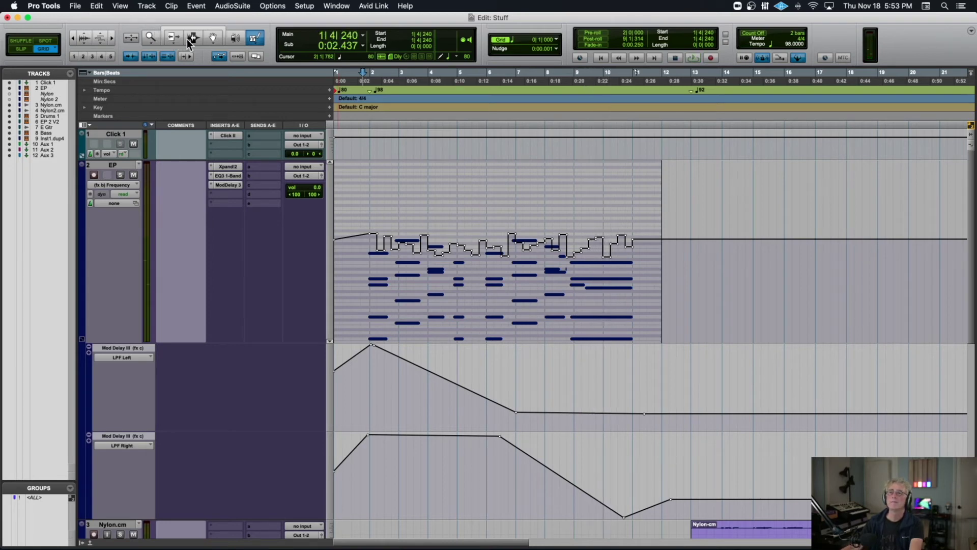
Step: Delete the EP track's automation in the EQ3 Frequency, LPF Left and LPF Right lanes
{"action": "left_click_drag", "start_coordinate": [666, 291], "coordinate": [244, 276]}
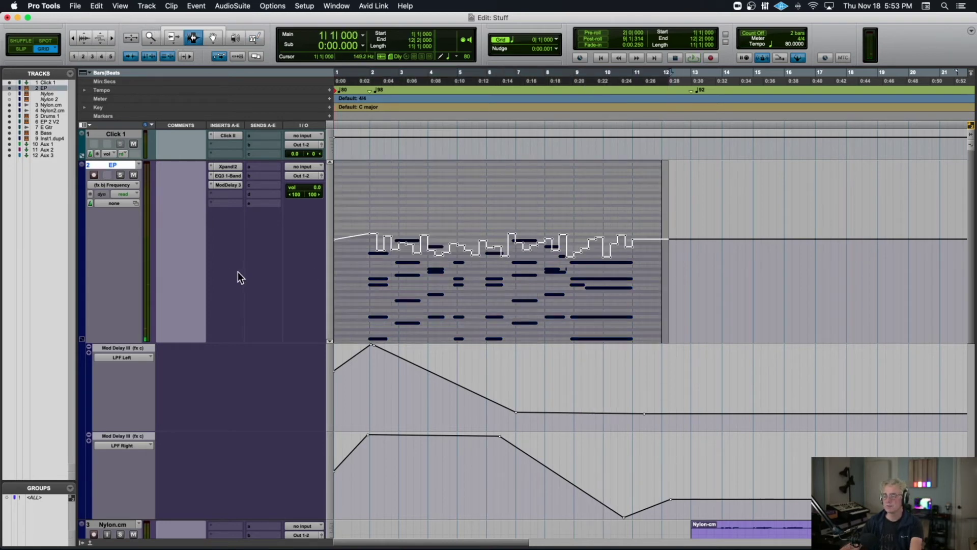
{"action": "key", "text": "Delete"}
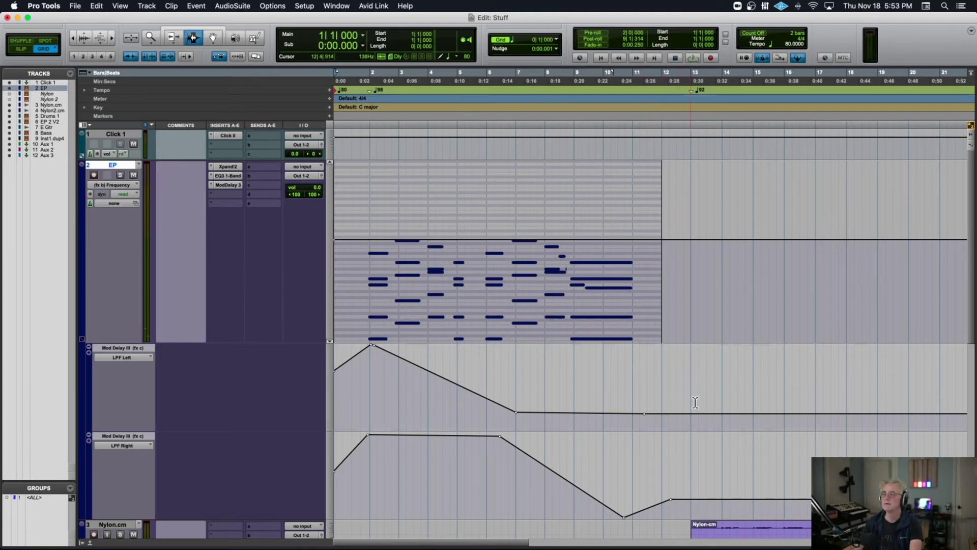
{"action": "left_click_drag", "start_coordinate": [690, 402], "coordinate": [140, 378]}
{"action": "key", "text": "Delete"}
{"action": "left_click_drag", "start_coordinate": [780, 469], "coordinate": [258, 456]}
{"action": "key", "text": "Delete"}
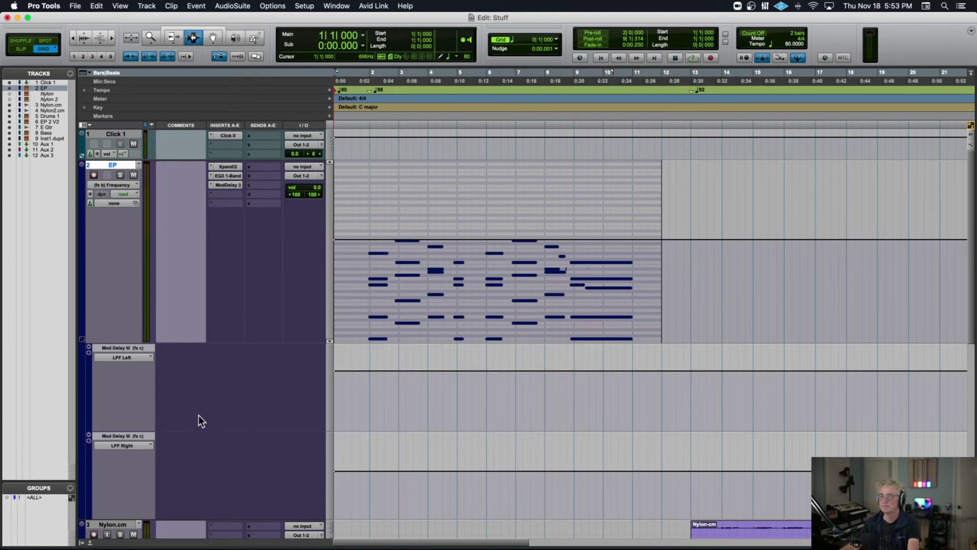
Step: Switch the LPF Left lane to Mod Delay III's Mix Left and delete its automation
{"action": "left_click", "coordinate": [137, 359]}
{"action": "mouse_move", "coordinate": [145, 359]}
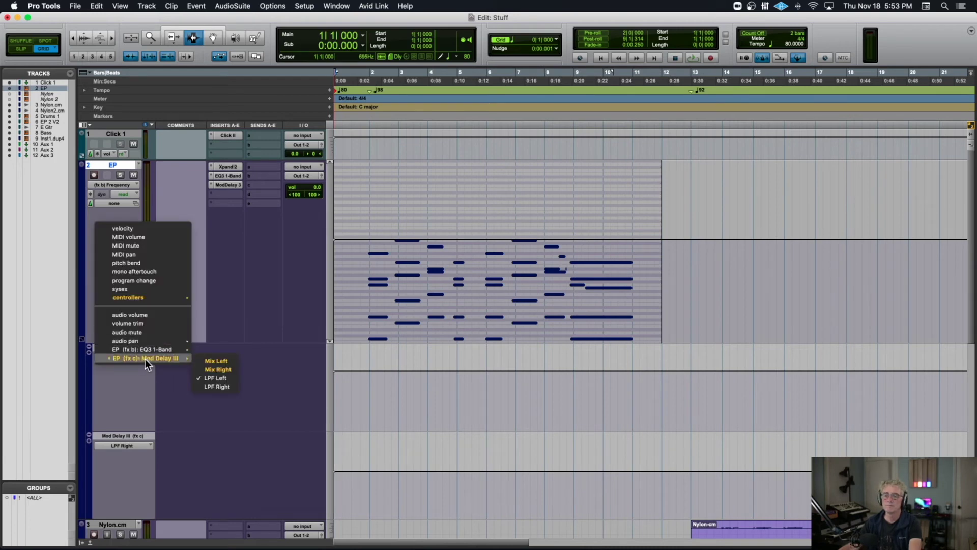
{"action": "left_click", "coordinate": [207, 359]}
{"action": "left_click_drag", "start_coordinate": [676, 396], "coordinate": [162, 368]}
{"action": "key", "text": "Delete"}
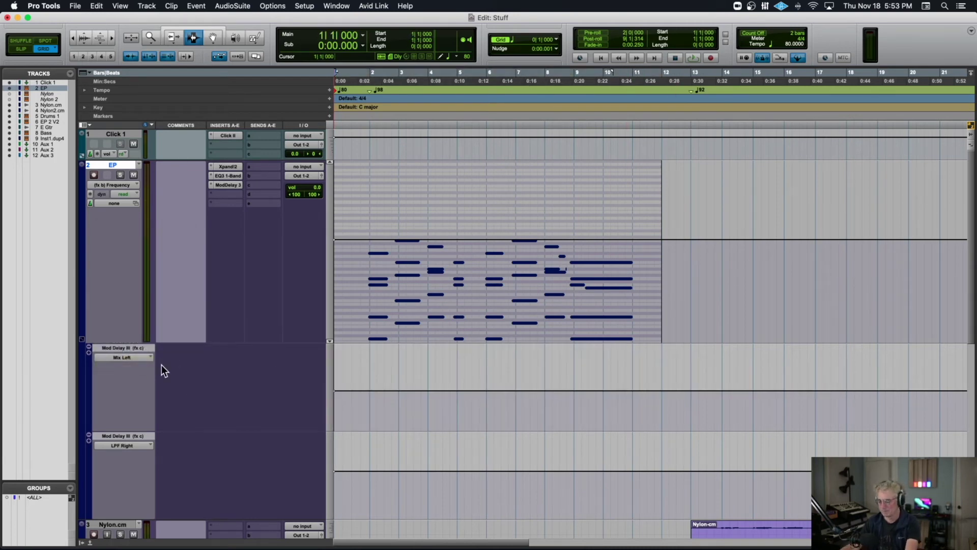
Step: Switch the LPF Right lane to Mod Delay III's Mix Right and delete its automation
{"action": "left_click", "coordinate": [115, 443]}
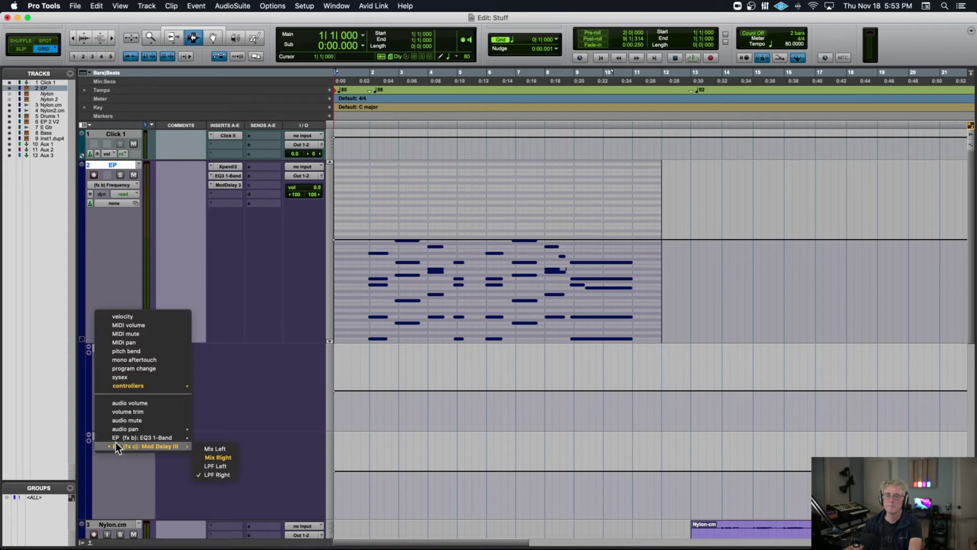
{"action": "left_click", "coordinate": [205, 456]}
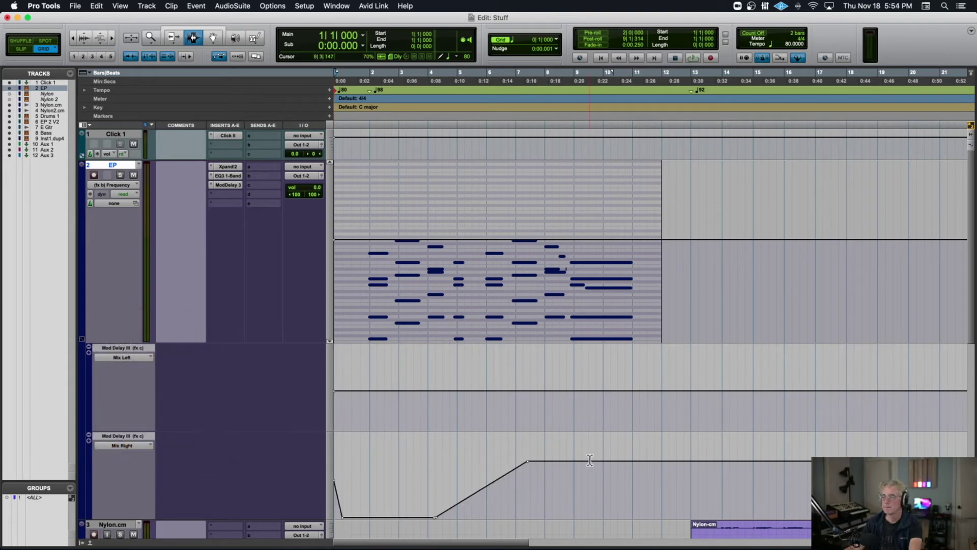
{"action": "left_click_drag", "start_coordinate": [595, 461], "coordinate": [269, 460]}
{"action": "key", "text": "Delete"}
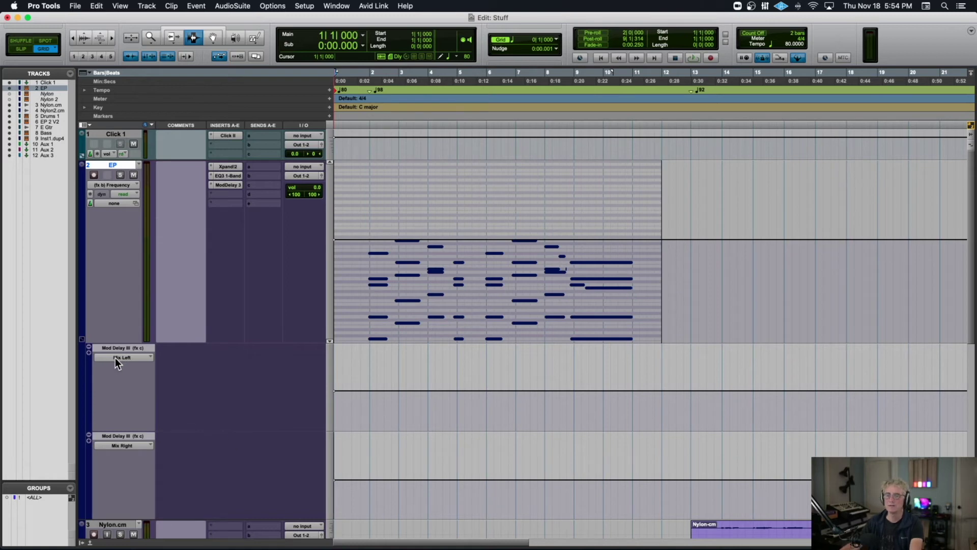
Step: Hide the EP track's automation lanes and return the track to clips view at a smaller height
{"action": "left_click", "coordinate": [82, 338]}
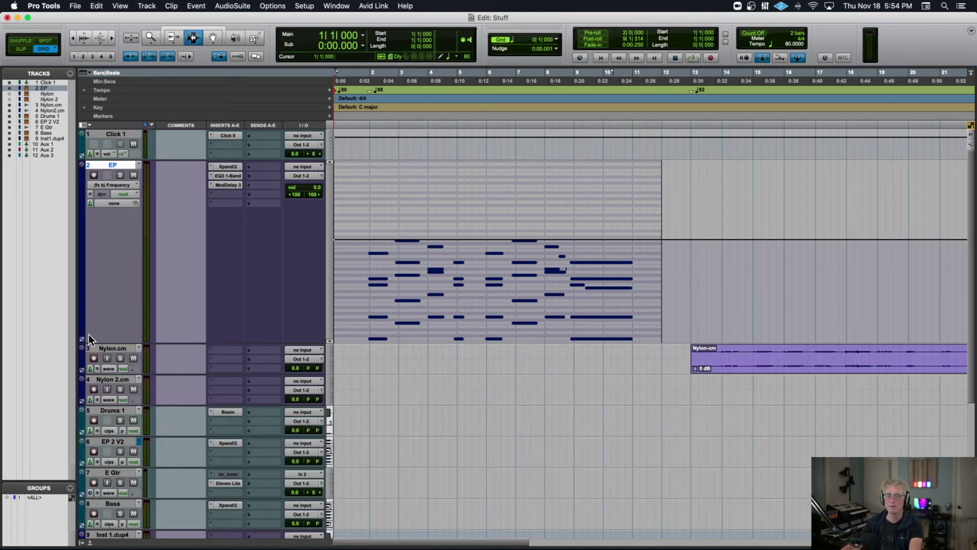
{"action": "left_click", "coordinate": [112, 185]}
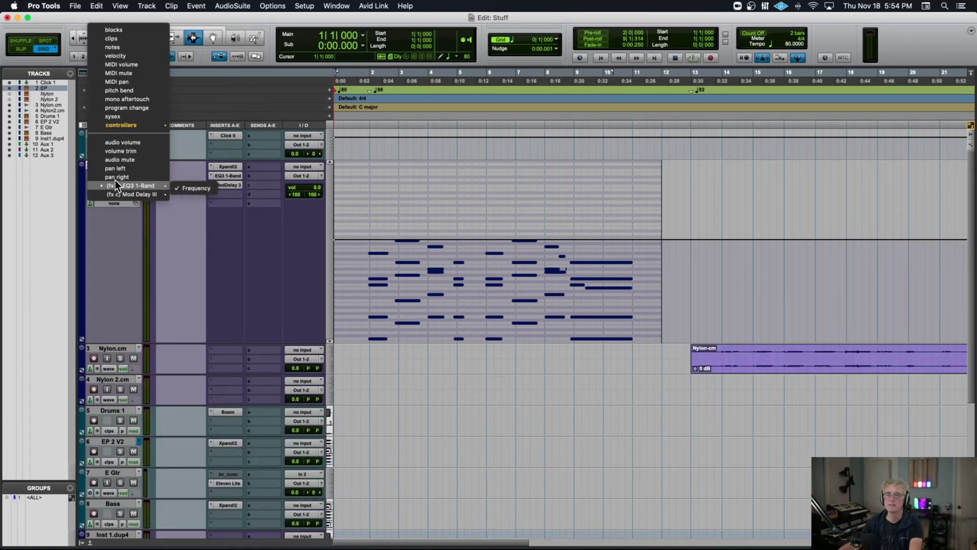
{"action": "left_click", "coordinate": [127, 38]}
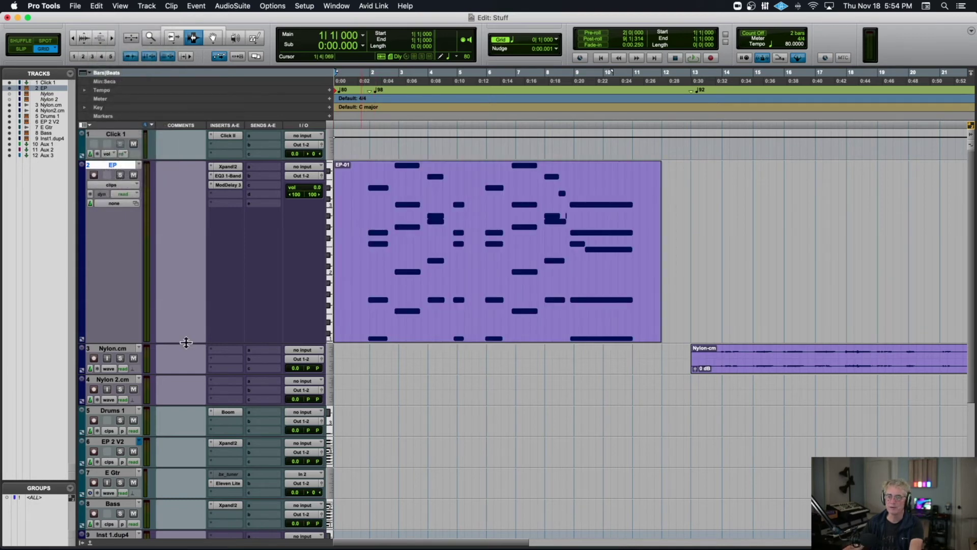
{"action": "left_click_drag", "start_coordinate": [186, 342], "coordinate": [178, 306]}
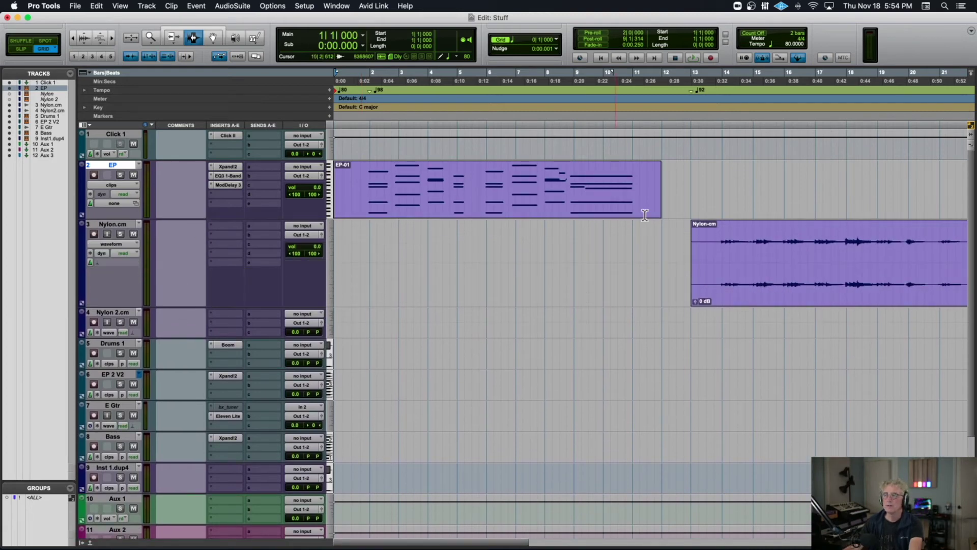
Step: Play the session from bar 13, beat 3 to hear the Nylon.cm clip without effects, then stop
{"action": "left_click", "coordinate": [708, 190]}
{"action": "key", "text": "space"}
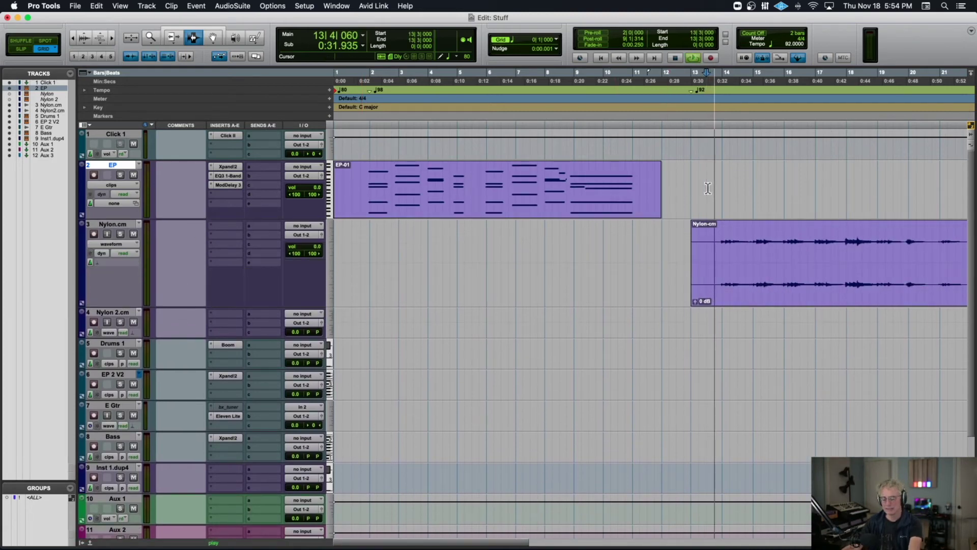
{"action": "key", "text": "super+bracketright"}
{"action": "key", "text": "super+bracketleft"}
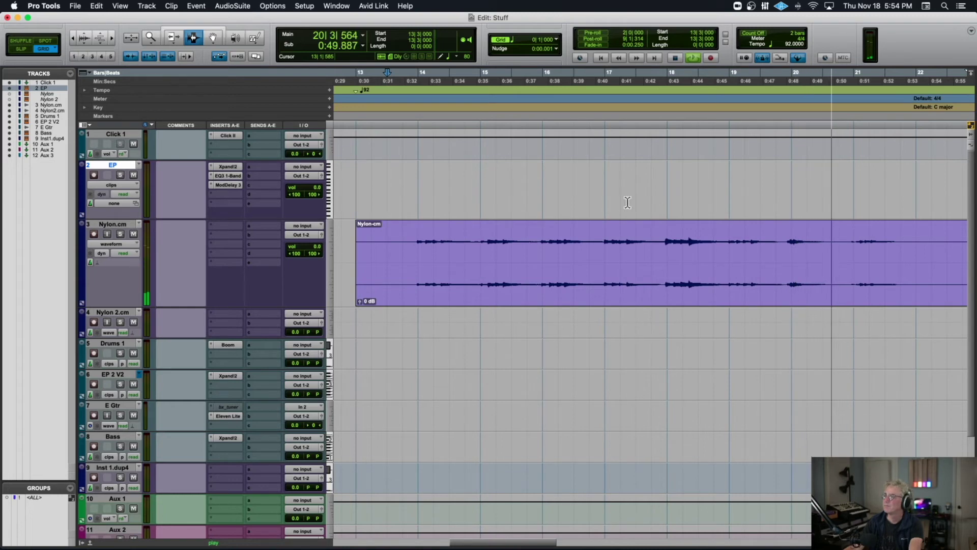
{"action": "key", "text": "super+bracketleft"}
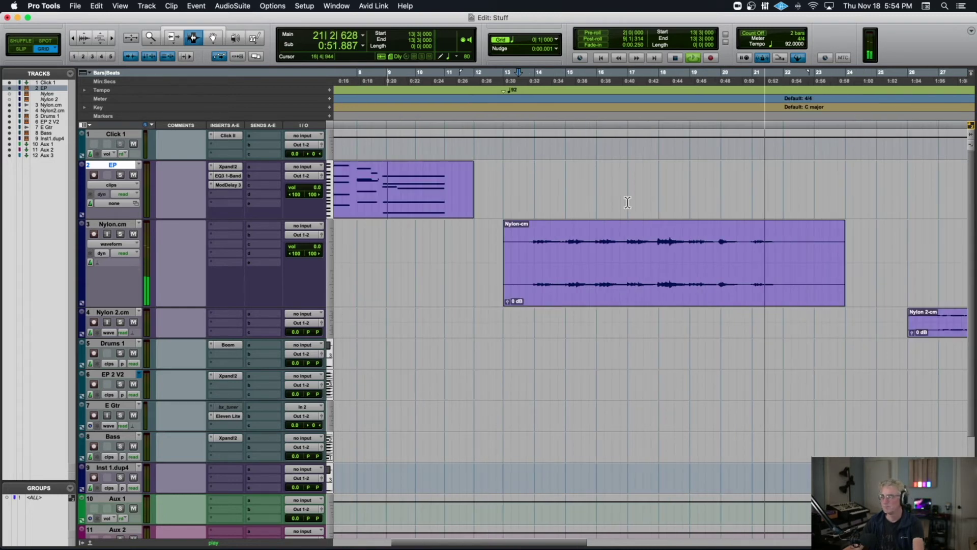
{"action": "key", "text": "space"}
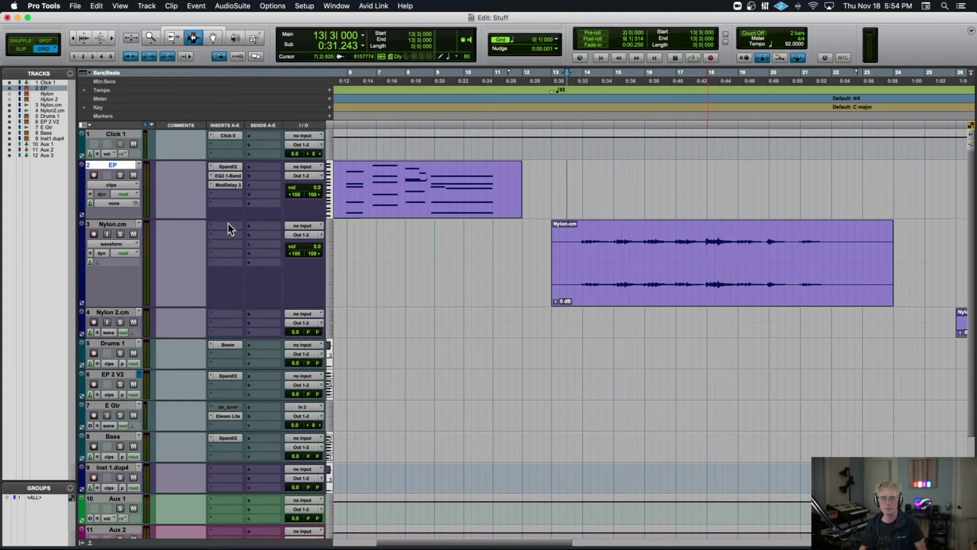
Step: Insert the stereo D-Verb reverb as a multichannel plug-in on the first insert of the Nylon.cm track
{"action": "scroll", "coordinate": [228, 224], "scroll_direction": "down", "scroll_amount": 3}
{"action": "scroll", "coordinate": [228, 224], "scroll_direction": "up", "scroll_amount": 3}
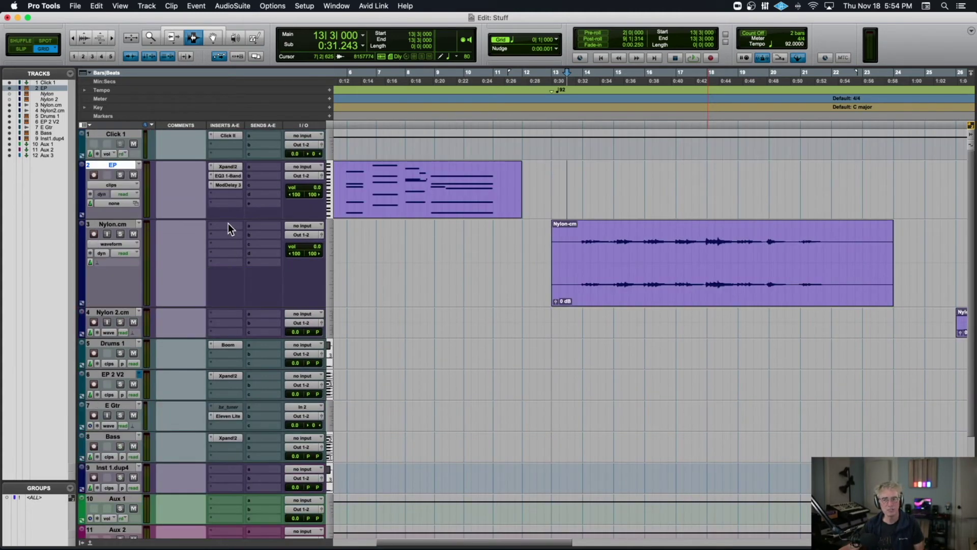
{"action": "left_click", "coordinate": [228, 227]}
{"action": "mouse_move", "coordinate": [263, 228]}
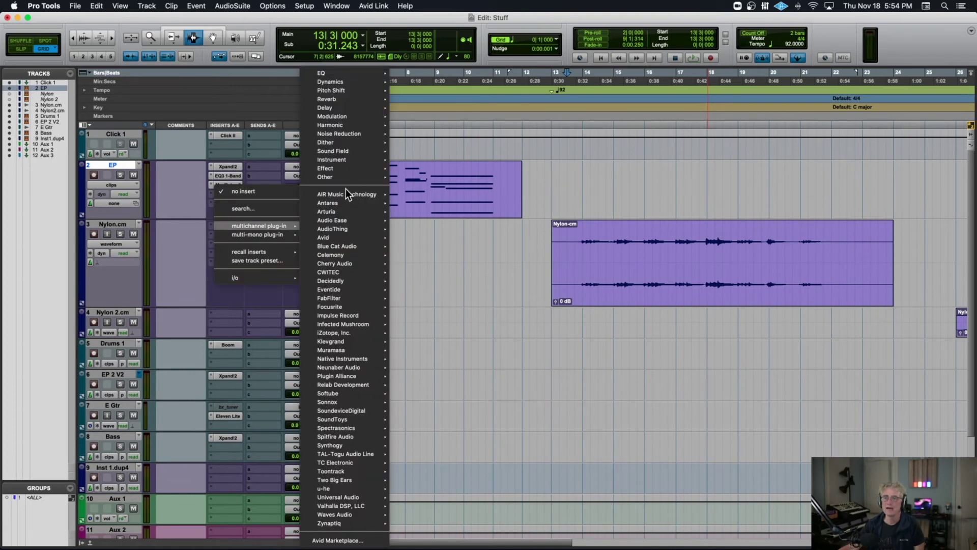
{"action": "mouse_move", "coordinate": [358, 97]}
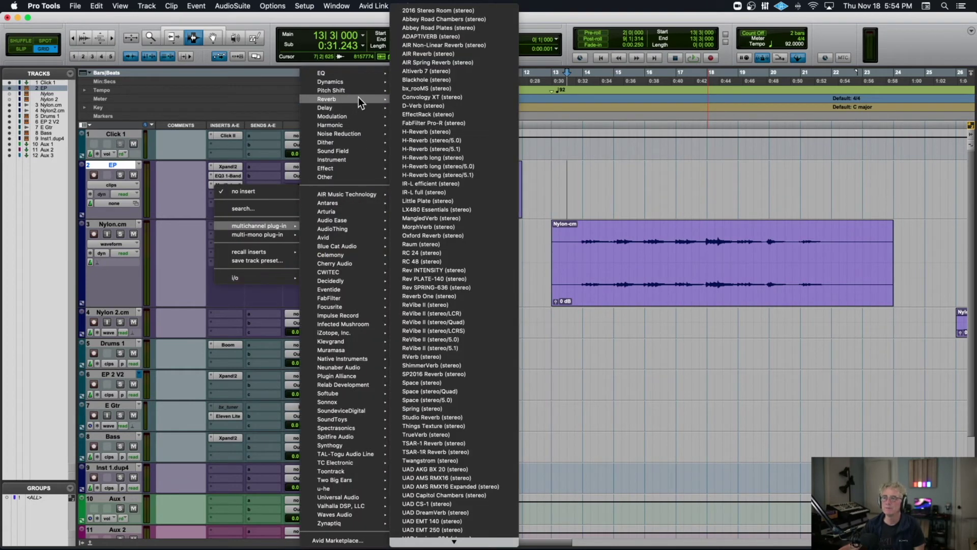
{"action": "left_click", "coordinate": [436, 105]}
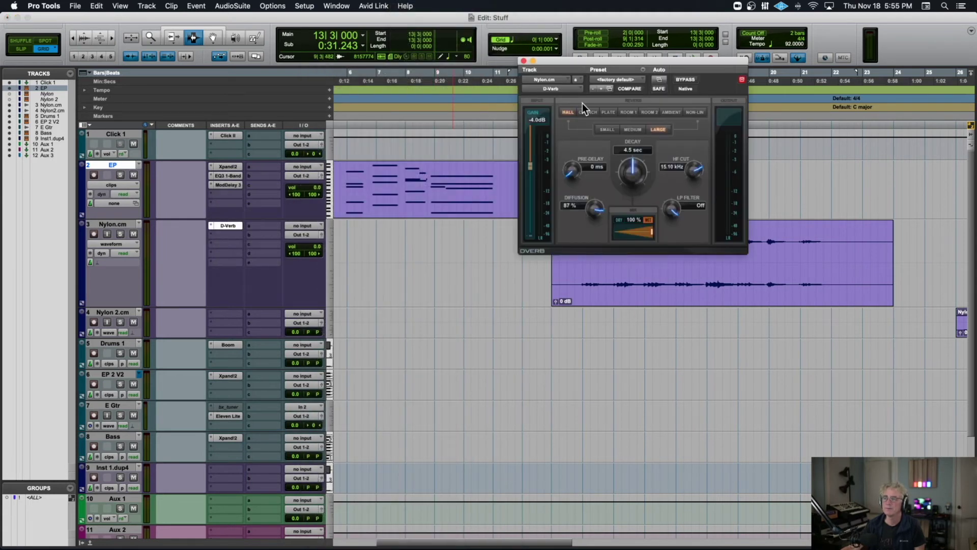
Step: Load the Small Church Dark preset in D-Verb and move the plug-in window clear of the Nylon.cm clip
{"action": "left_click_drag", "start_coordinate": [530, 167], "coordinate": [530, 159]}
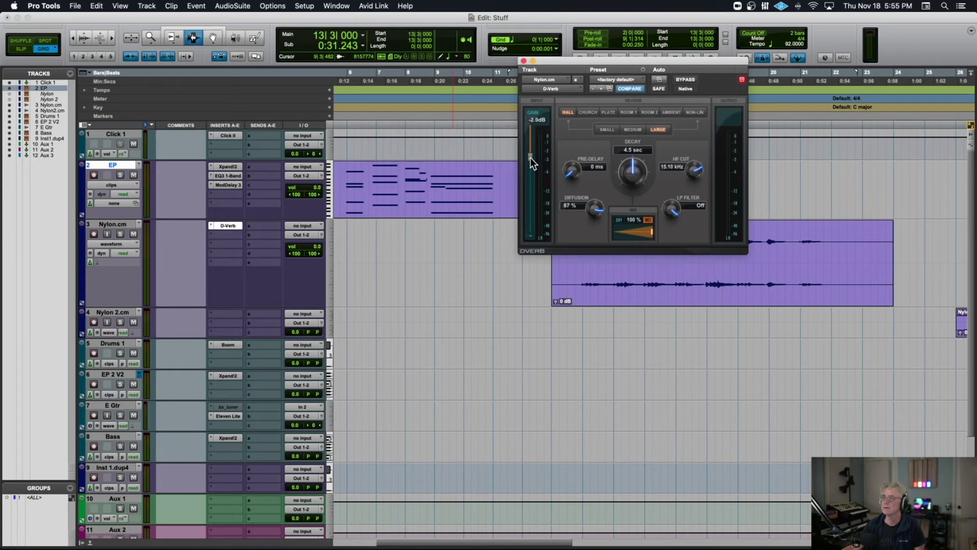
{"action": "left_click", "coordinate": [602, 88]}
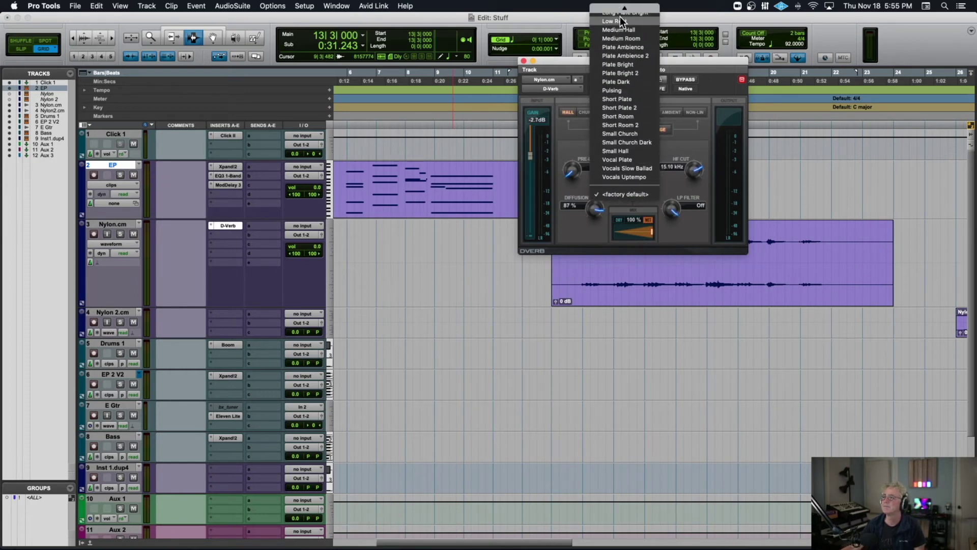
{"action": "left_click", "coordinate": [628, 142]}
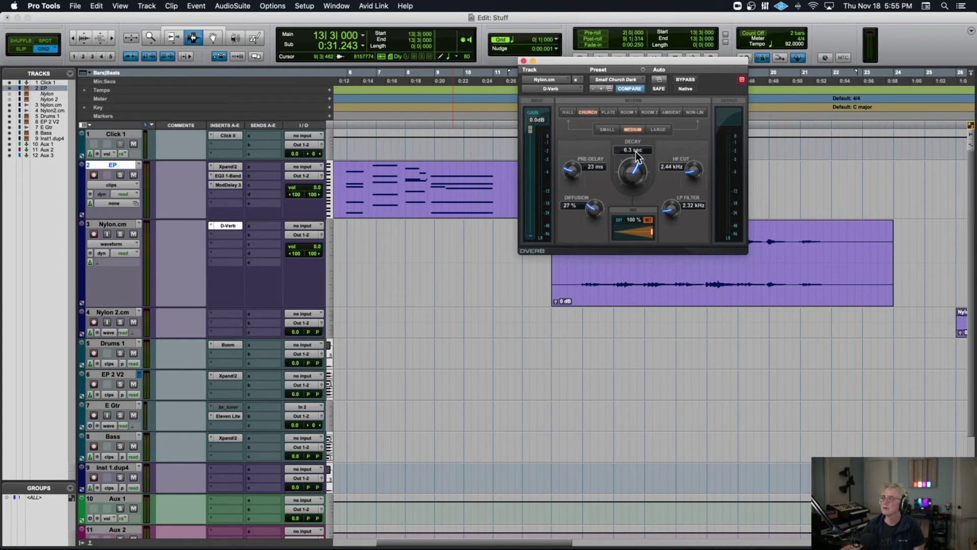
{"action": "left_click_drag", "start_coordinate": [625, 63], "coordinate": [433, 59]}
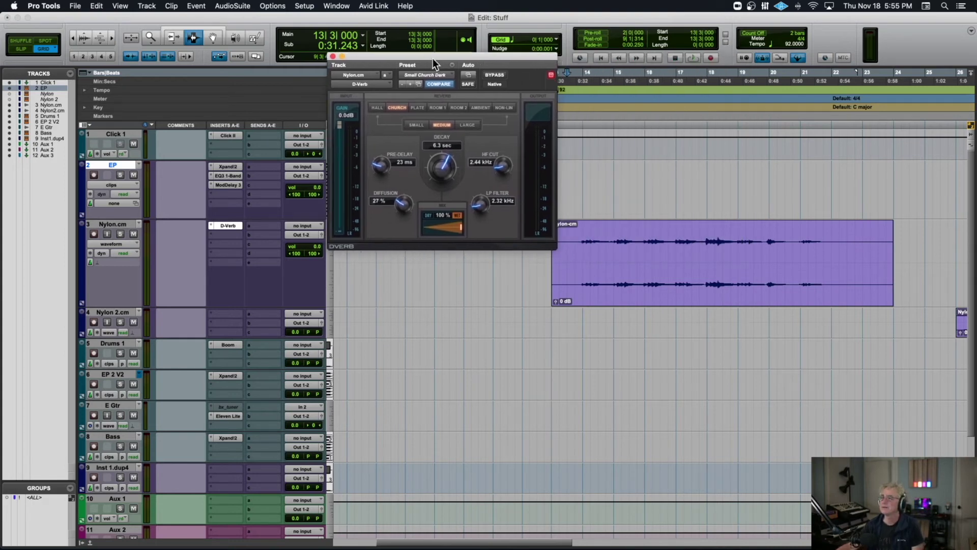
Step: Play the Nylon.cm clip from bar 13, beat 4 to hear it with D-Verb, then stop
{"action": "left_click", "coordinate": [575, 114]}
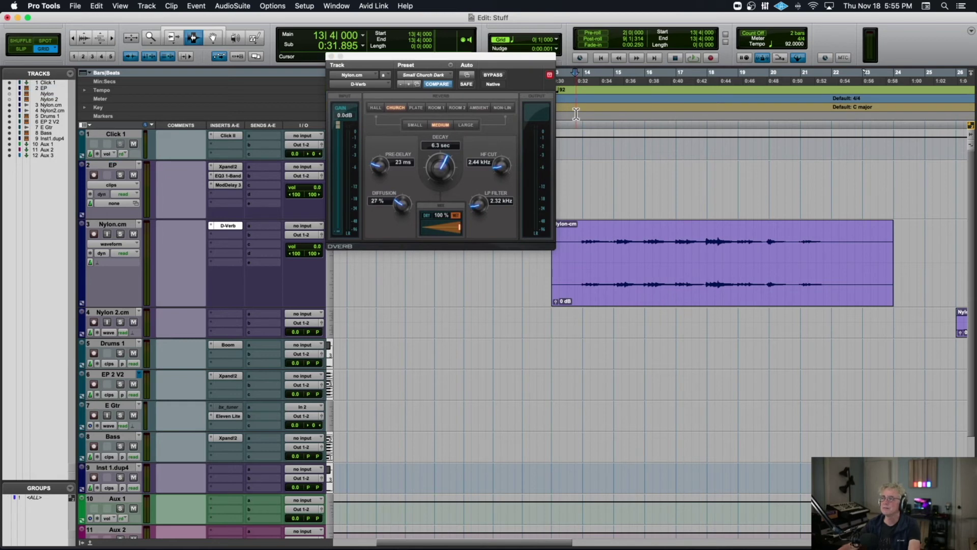
{"action": "key", "text": "space"}
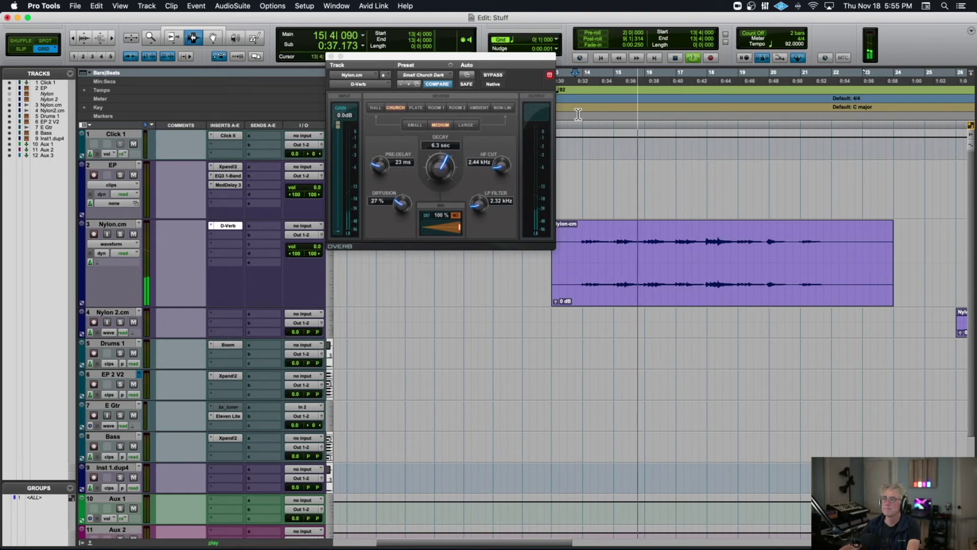
{"action": "key", "text": "space"}
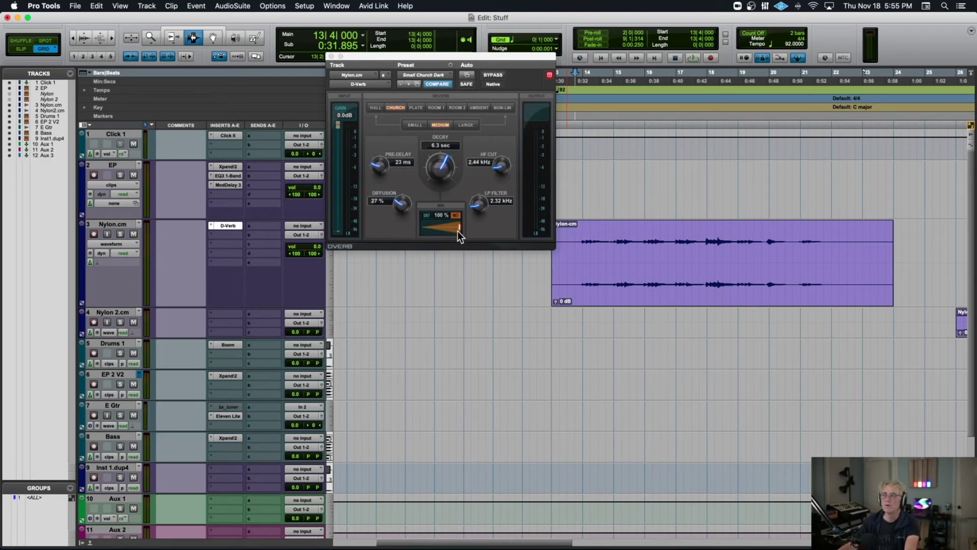
Step: Enable plug-in automation for D-Verb's Wet/Dry and Decay parameters
{"action": "left_click", "coordinate": [469, 74]}
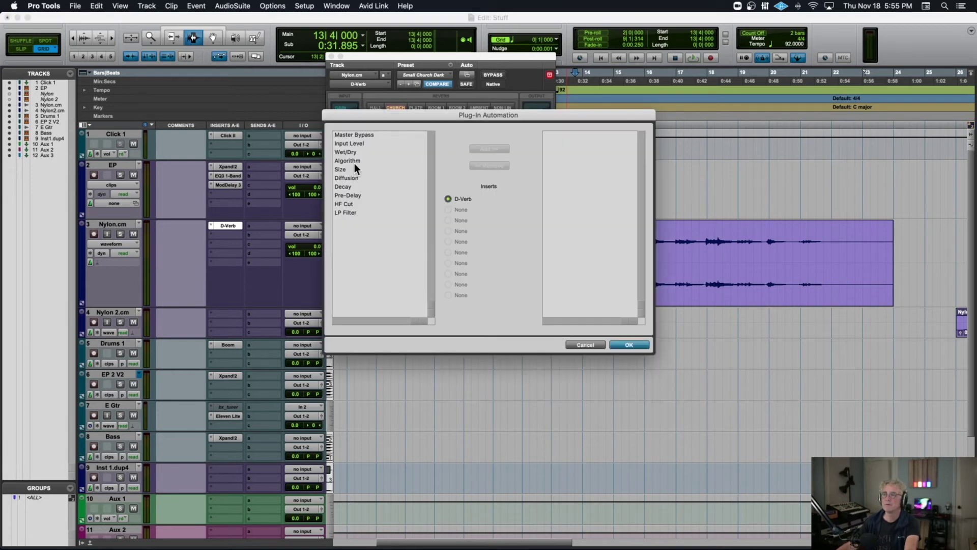
{"action": "left_click", "coordinate": [347, 151]}
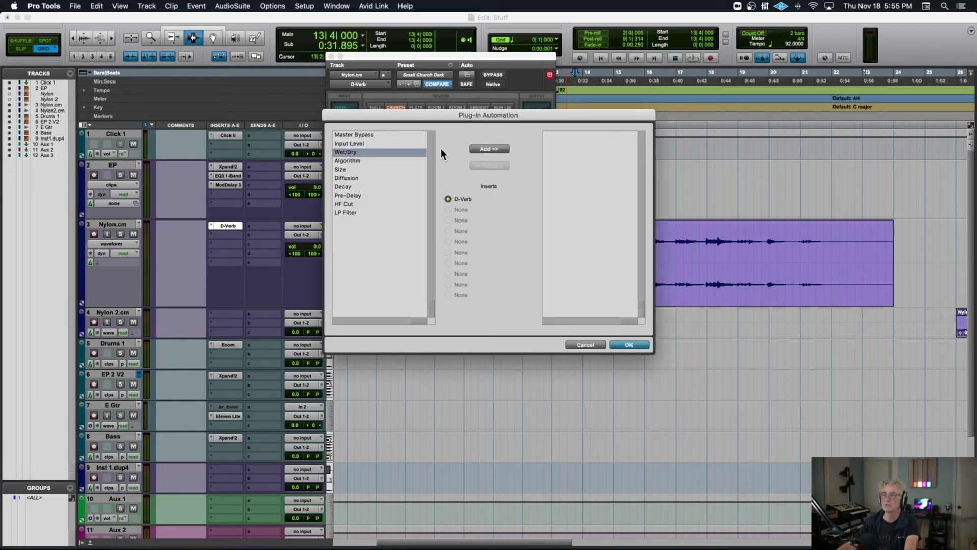
{"action": "left_click", "coordinate": [474, 149]}
{"action": "left_click", "coordinate": [350, 178]}
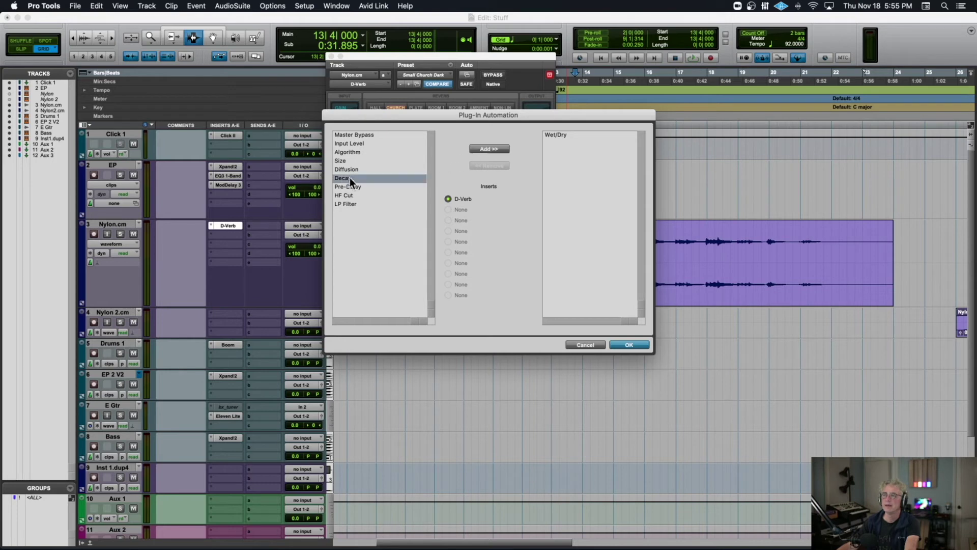
{"action": "left_click", "coordinate": [494, 148]}
{"action": "left_click", "coordinate": [628, 345]}
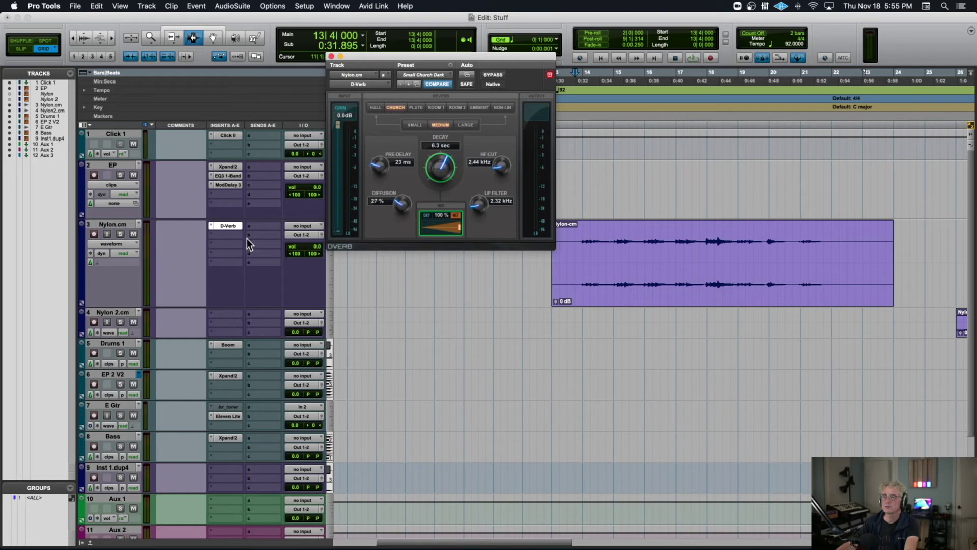
Step: Show D-Verb's Wet/Dry automation on the Nylon.cm track and move the plug-in window away from the clips
{"action": "left_click", "coordinate": [115, 244]}
{"action": "mouse_move", "coordinate": [126, 295]}
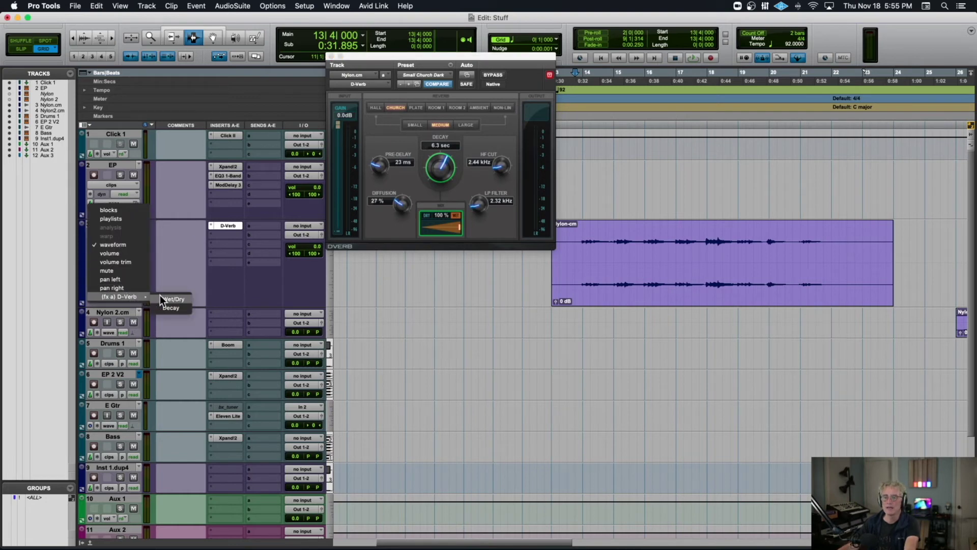
{"action": "left_click", "coordinate": [164, 298]}
{"action": "left_click_drag", "start_coordinate": [374, 58], "coordinate": [122, 93]}
{"action": "left_click_drag", "start_coordinate": [252, 35], "coordinate": [273, 57]}
Step: Try a Wet/Dry ramp falling from about 98% to 0% across the Nylon.cm clip, audition it, and undo it
{"action": "mouse_move", "coordinate": [696, 240]}
{"action": "left_mouse_down"}
{"action": "mouse_move", "coordinate": [802, 277]}
{"action": "mouse_move", "coordinate": [838, 306]}
{"action": "left_mouse_up"}
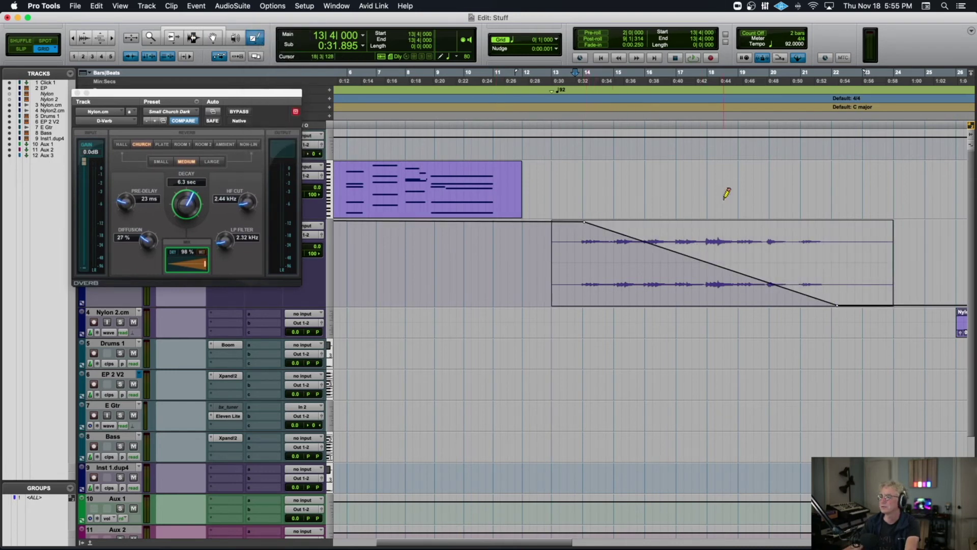
{"action": "key", "text": "space"}
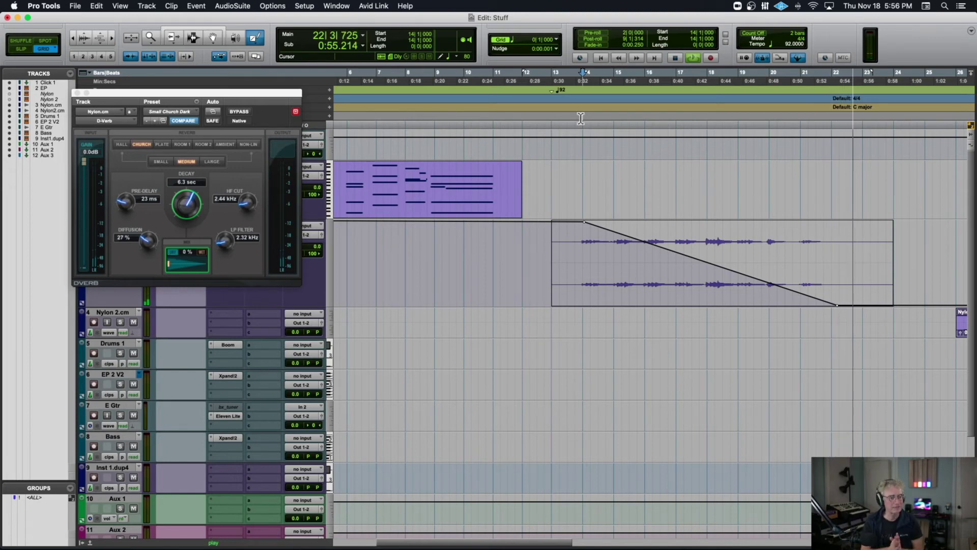
{"action": "key", "text": "space"}
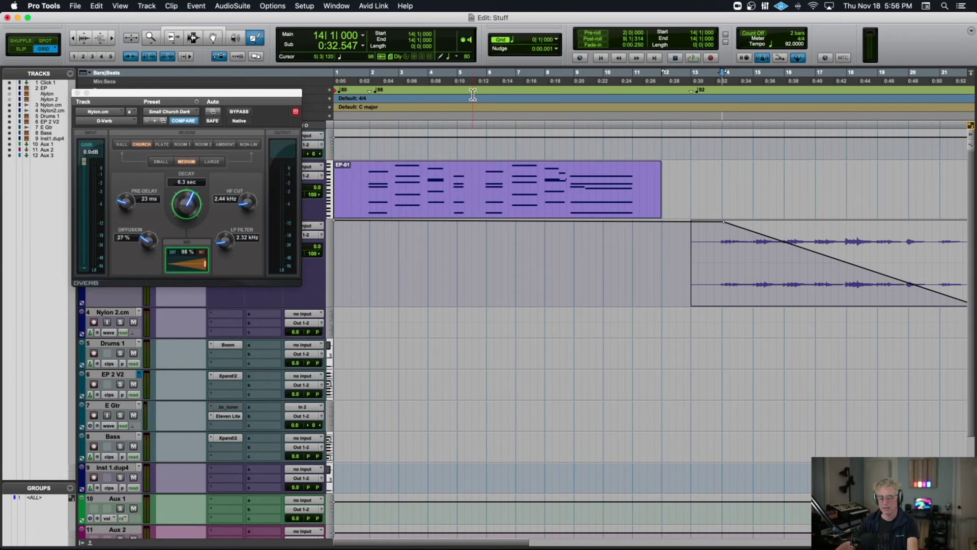
{"action": "key", "text": "super+z"}
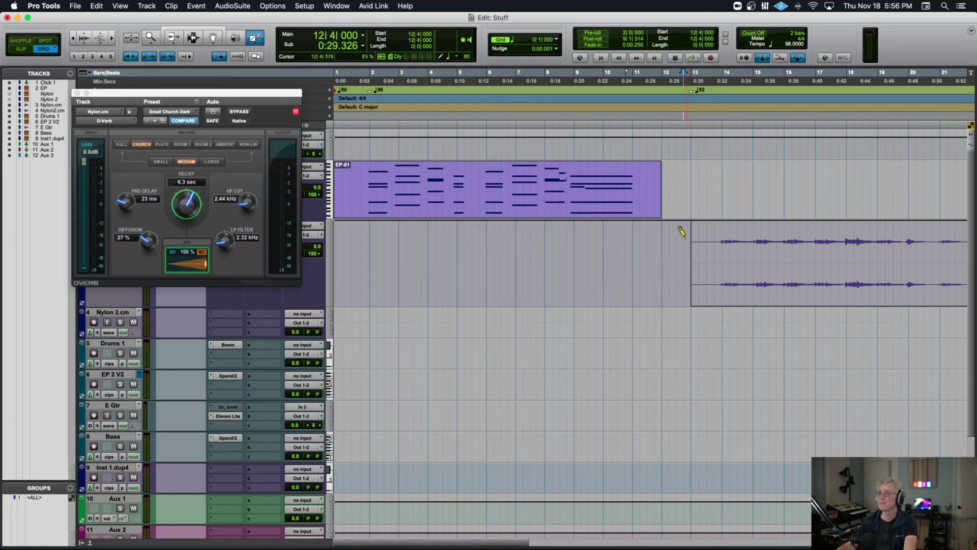
Step: Add a Wet/Dry breakpoint at the start of the Nylon.cm clip and adjust it to about 45% during playback
{"action": "left_click", "coordinate": [685, 260]}
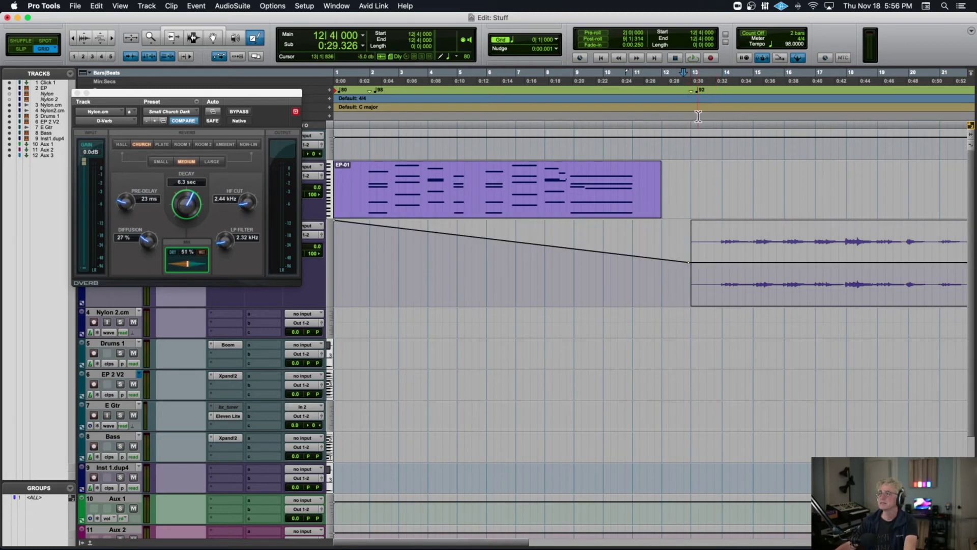
{"action": "key", "text": "space"}
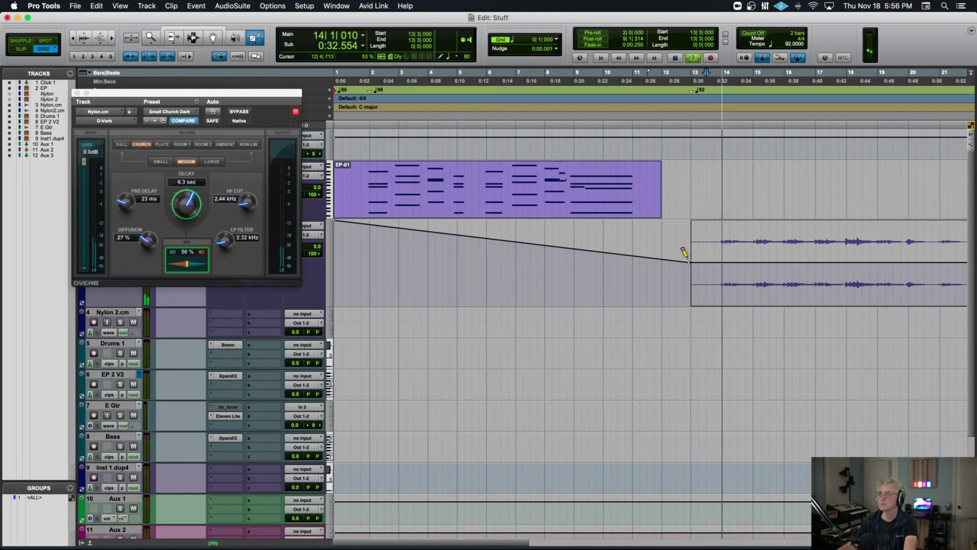
{"action": "key", "text": "F8"}
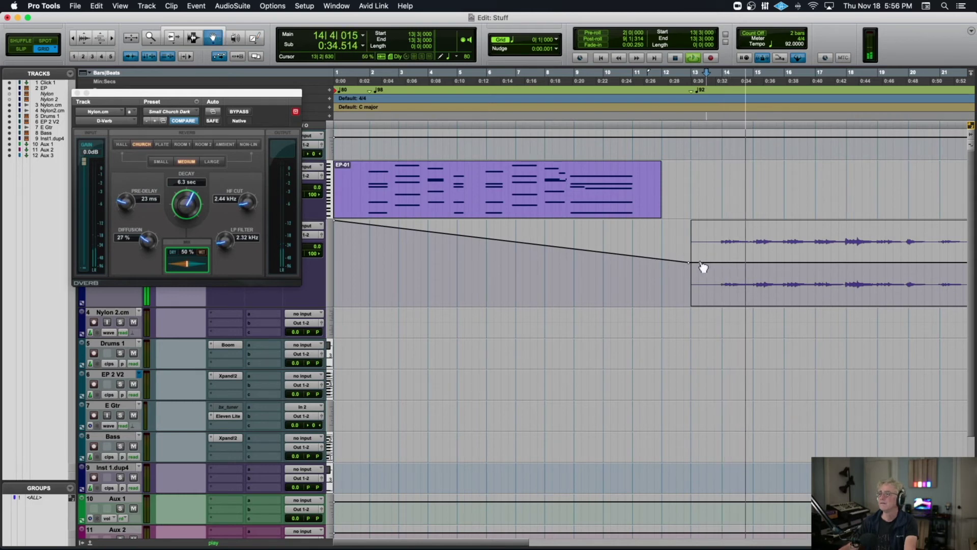
{"action": "left_click_drag", "start_coordinate": [691, 269], "coordinate": [688, 273]}
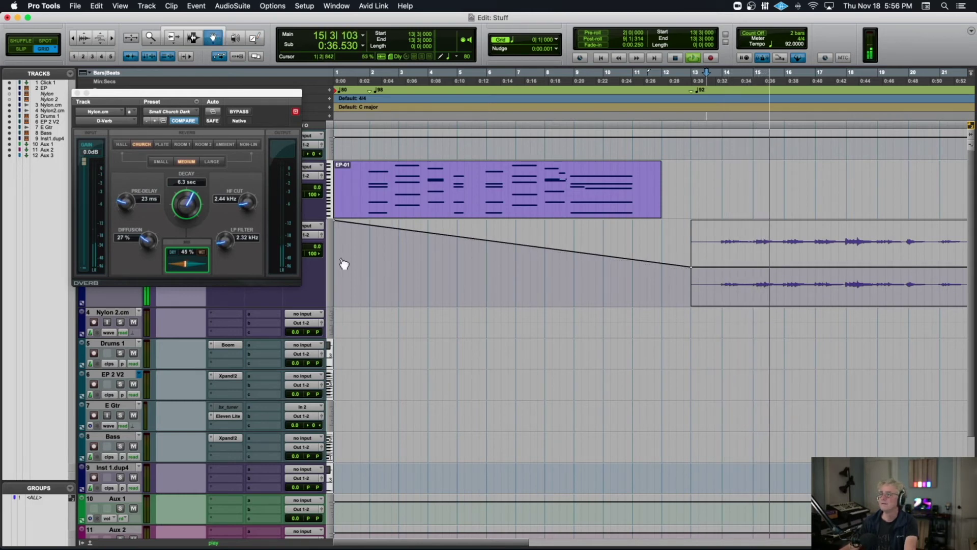
{"action": "key", "text": "space"}
Step: Switch the Nylon.cm track's view to D-Verb's Decay automation
{"action": "left_click_drag", "start_coordinate": [97, 93], "coordinate": [350, 62]}
{"action": "left_click", "coordinate": [113, 249]}
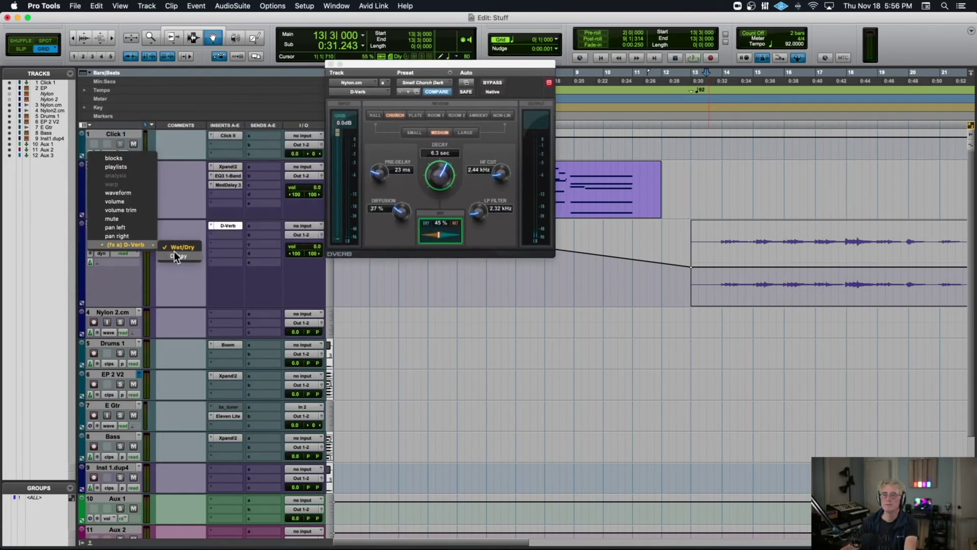
{"action": "left_click", "coordinate": [176, 256]}
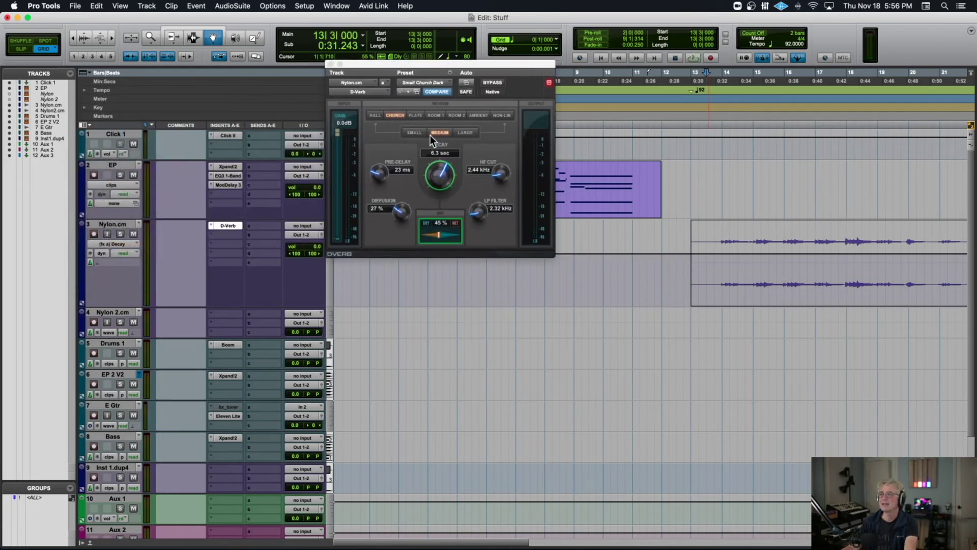
Step: Draw a falling Decay automation ramp over the Nylon.cm clip from about bar 14 to about bar 21
{"action": "left_click_drag", "start_coordinate": [418, 66], "coordinate": [300, 64]}
{"action": "key", "text": "r"}
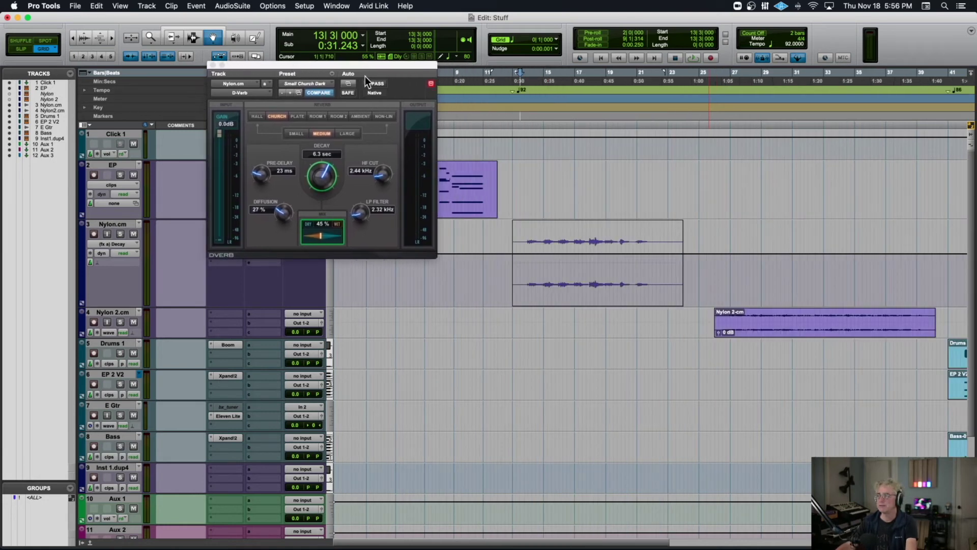
{"action": "left_click", "coordinate": [431, 83]}
{"action": "left_click_drag", "start_coordinate": [530, 246], "coordinate": [532, 248]}
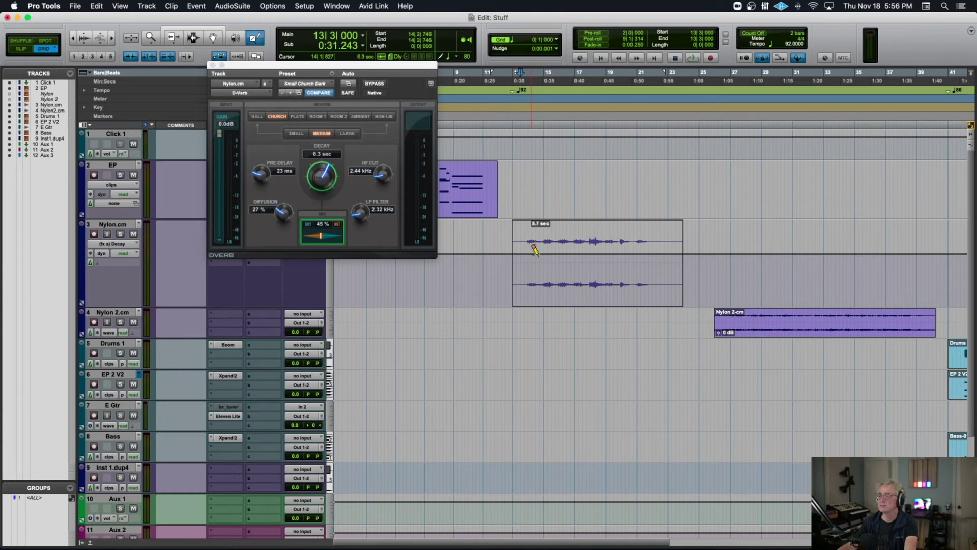
{"action": "left_click_drag", "start_coordinate": [645, 297], "coordinate": [648, 301]}
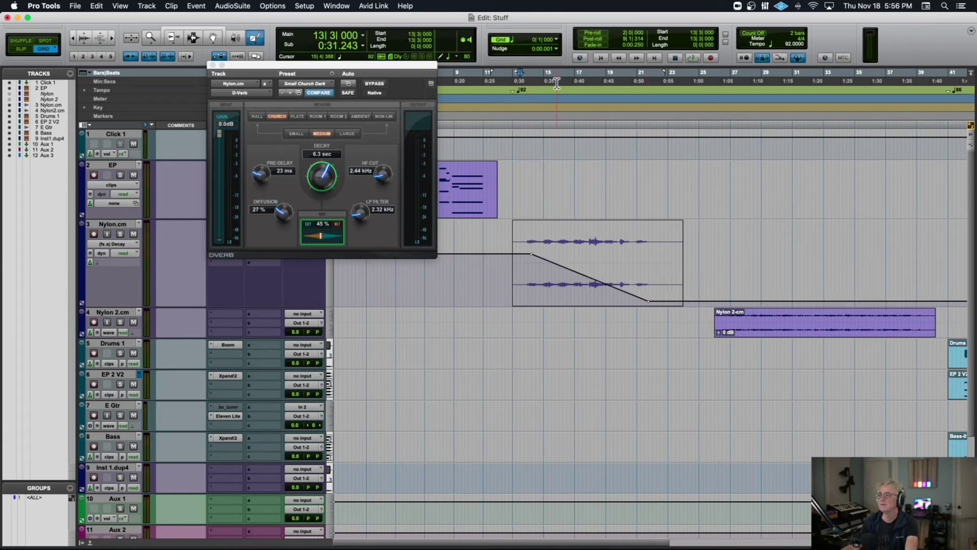
Step: Play the session from bar 14 to audition the reverb decay automation on the Nylon.cm track
{"action": "left_click", "coordinate": [528, 104]}
{"action": "key", "text": "space"}
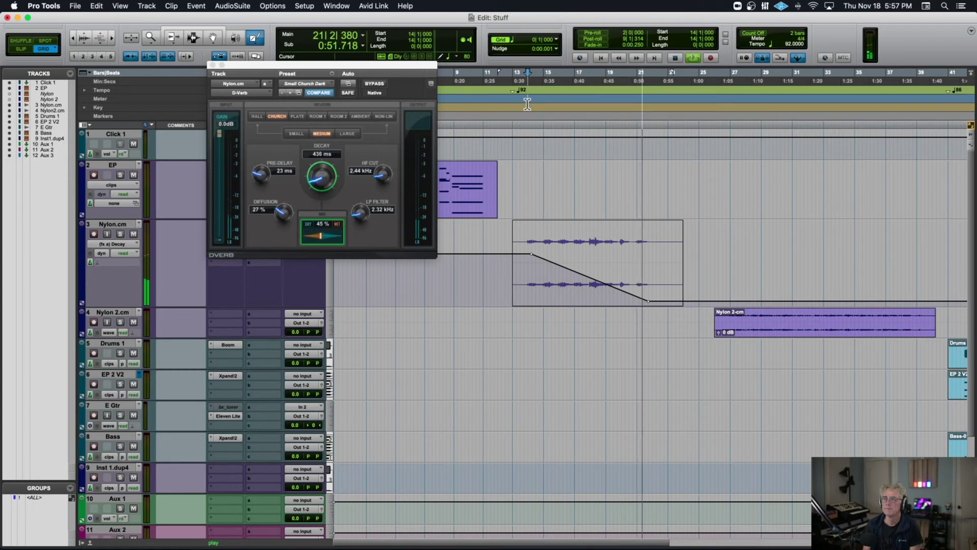
{"action": "key", "text": "space"}
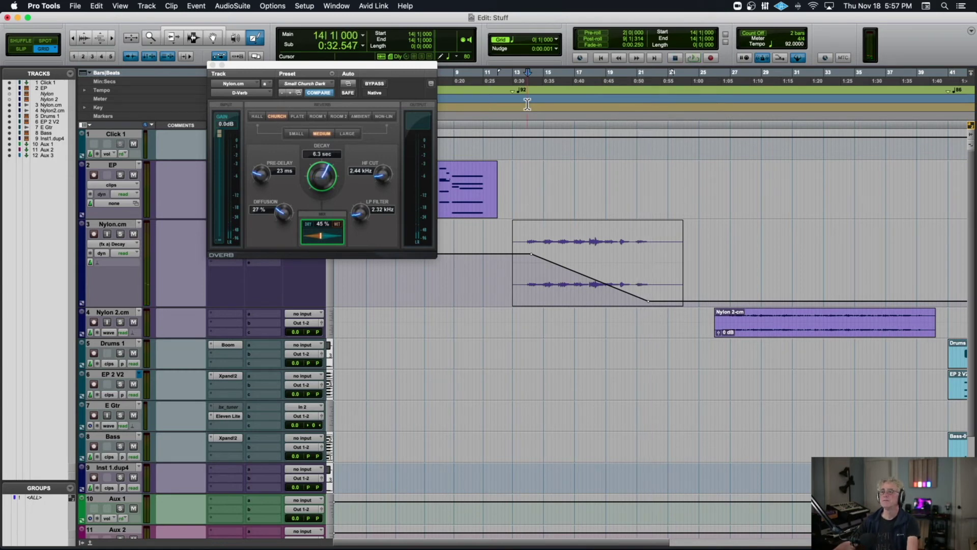
Step: Show the D-Verb Wet/Dry automation on Nylon.cm and draw it at about 80%, falling from bar 14 to about 8% near bar 21
{"action": "left_click", "coordinate": [120, 244]}
{"action": "left_click", "coordinate": [188, 244]}
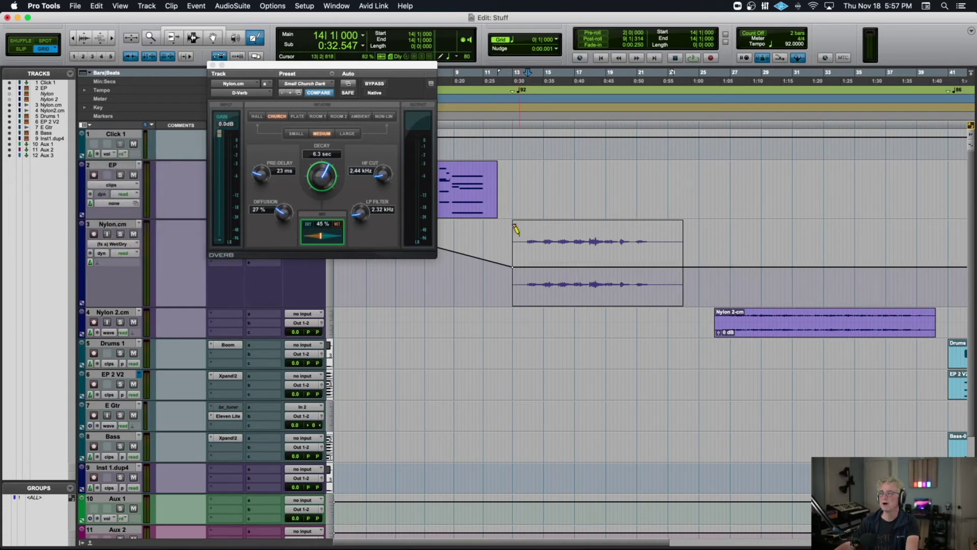
{"action": "left_click_drag", "start_coordinate": [508, 241], "coordinate": [534, 237]}
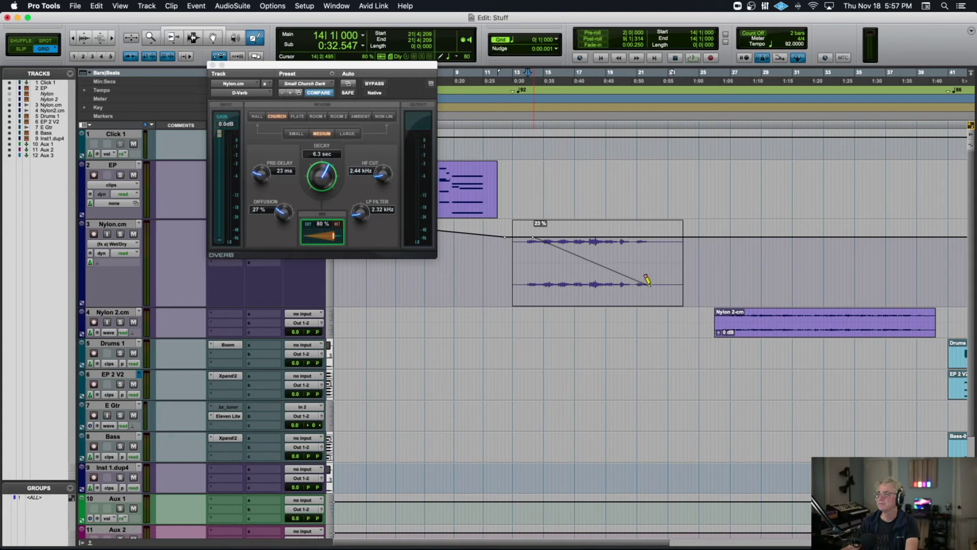
{"action": "left_click_drag", "start_coordinate": [647, 293], "coordinate": [650, 298]}
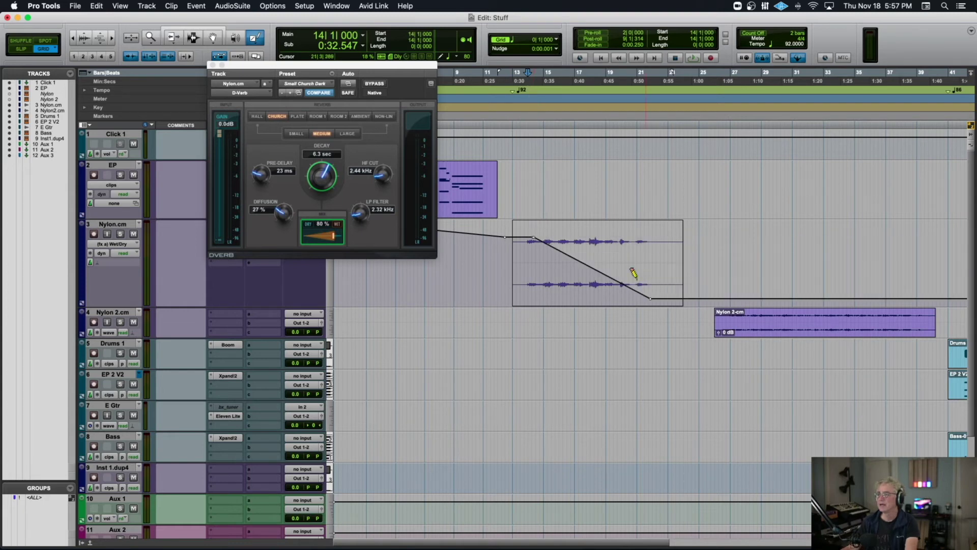
Step: Play from 13|3|000 to audition the combined decay and wet/dry automation on Nylon.cm
{"action": "left_click", "coordinate": [520, 117]}
{"action": "key", "text": "space"}
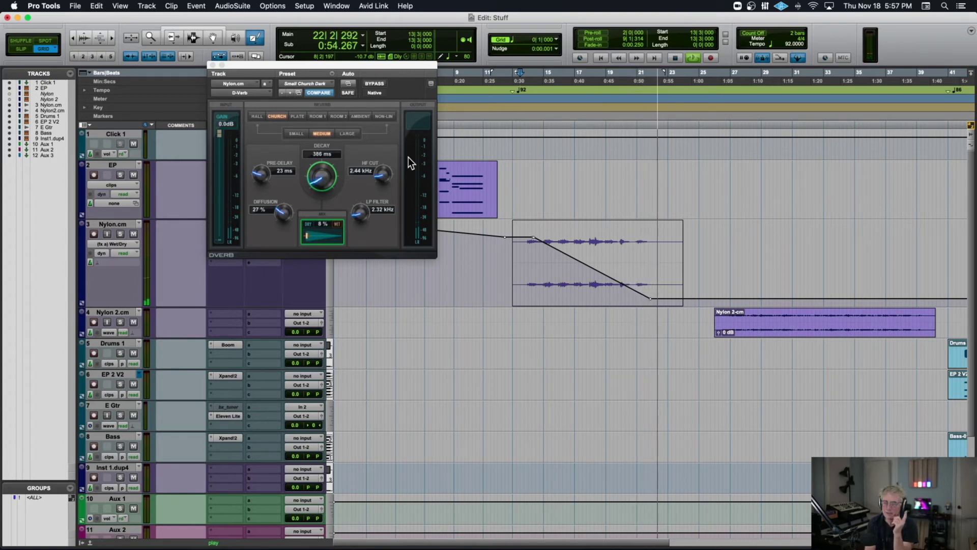
{"action": "key", "text": "space"}
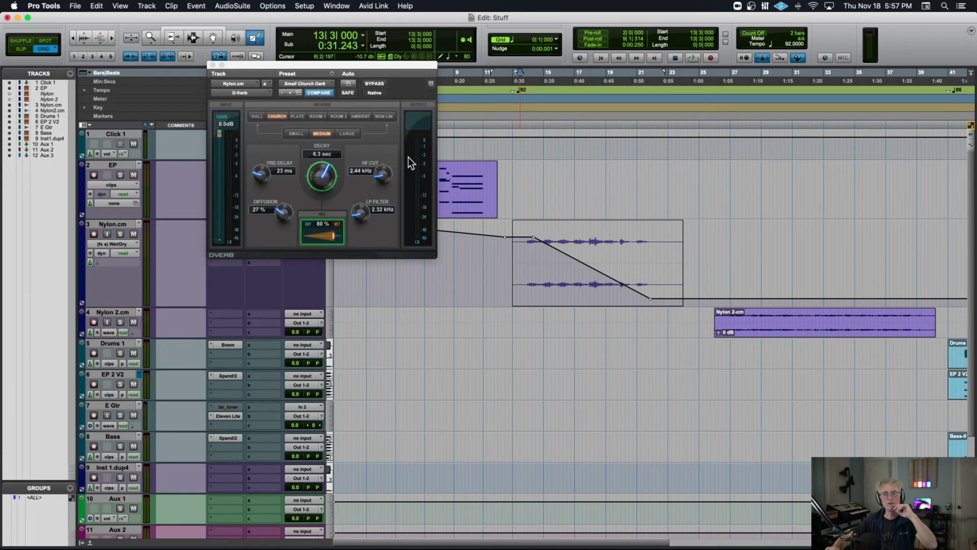
Step: Show the Nylon.cm volume automation, draw a fade-in rising to about -0.1 dB near bar 20, and audition it from bar 13
{"action": "left_click", "coordinate": [112, 243]}
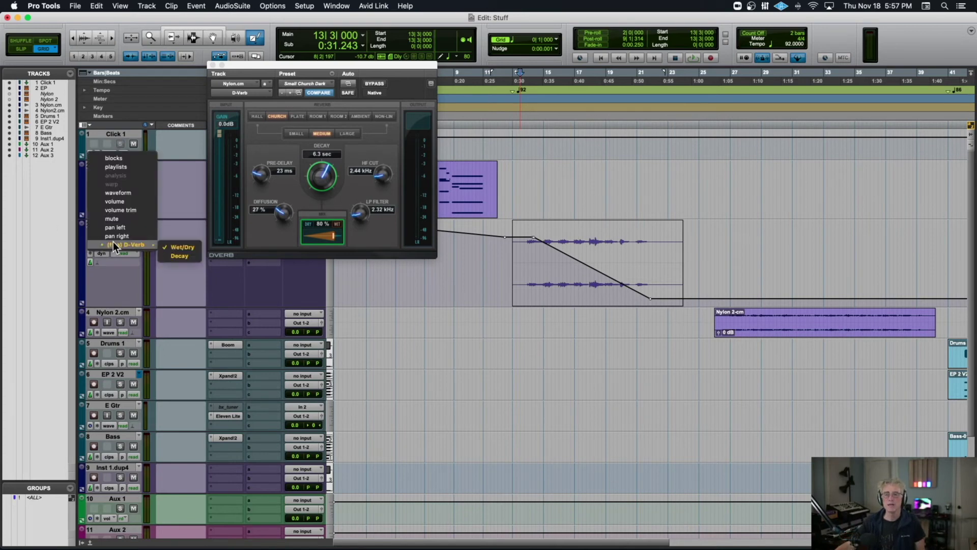
{"action": "left_click", "coordinate": [300, 182]}
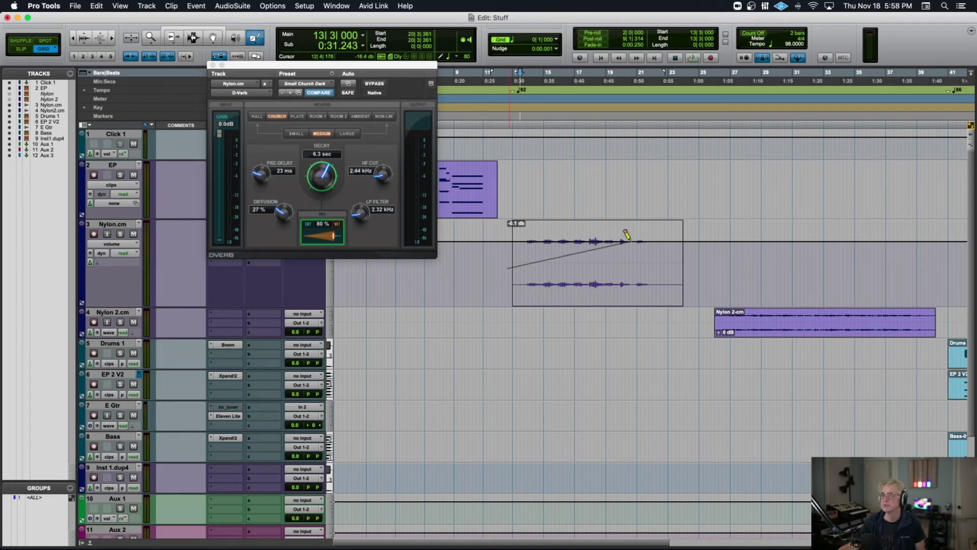
{"action": "left_click_drag", "start_coordinate": [626, 238], "coordinate": [629, 241]}
{"action": "key", "text": "space"}
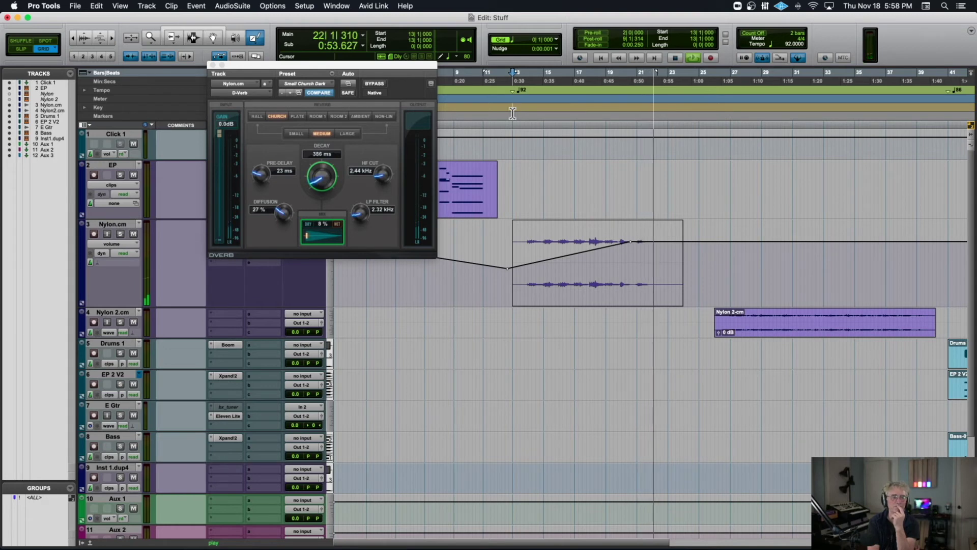
{"action": "key", "text": "space"}
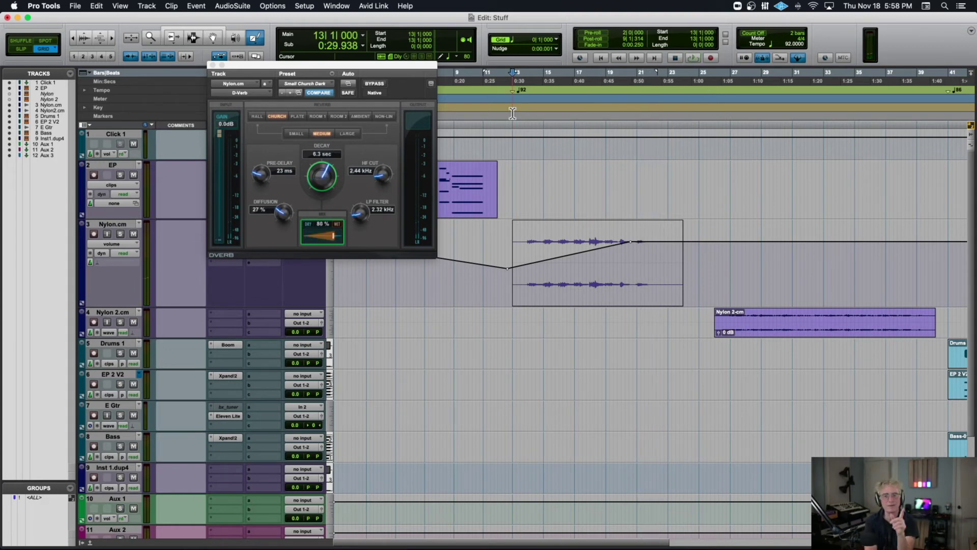
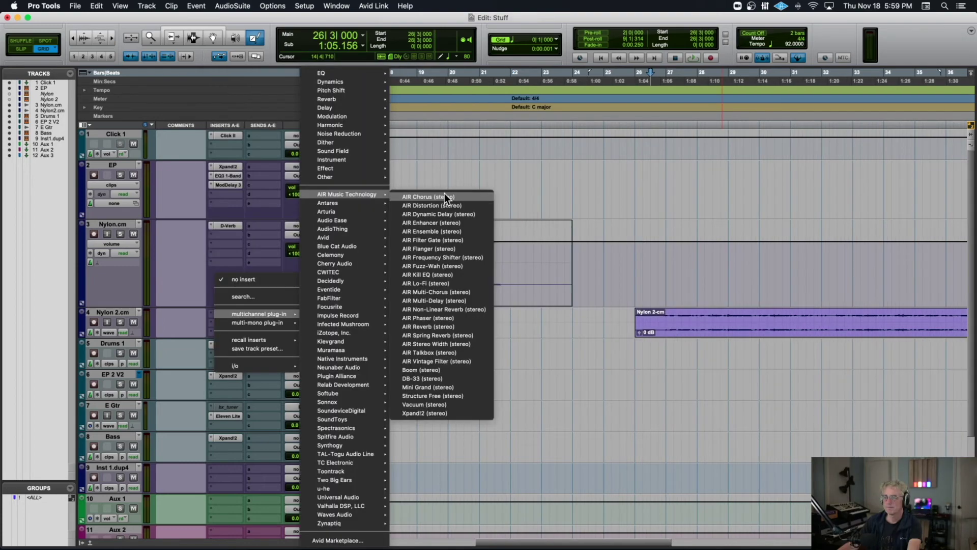
Step: Insert the stereo AIR Chorus plug-in on the Nylon 2.cm track and audition its factory default sound from 26|3|000
{"action": "key", "text": "Escape"}
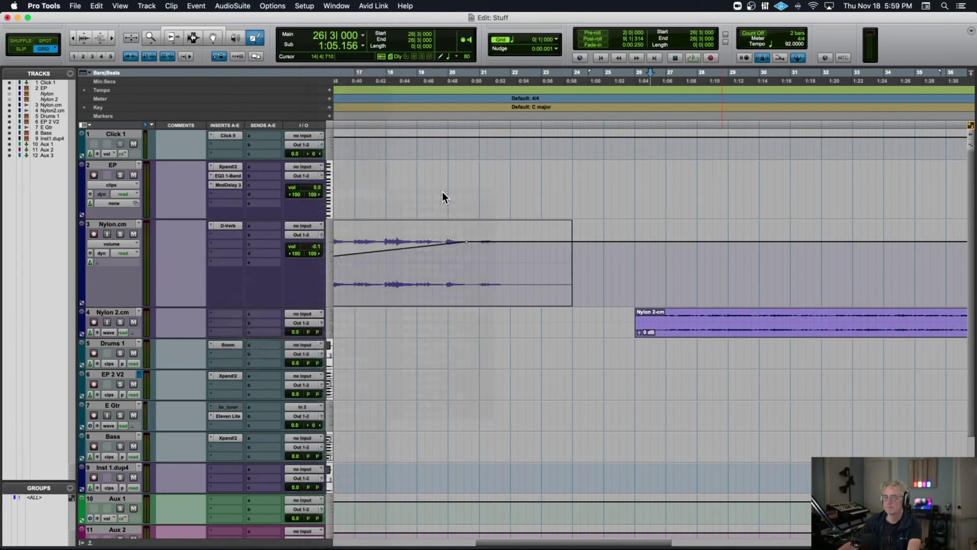
{"action": "key", "text": "space"}
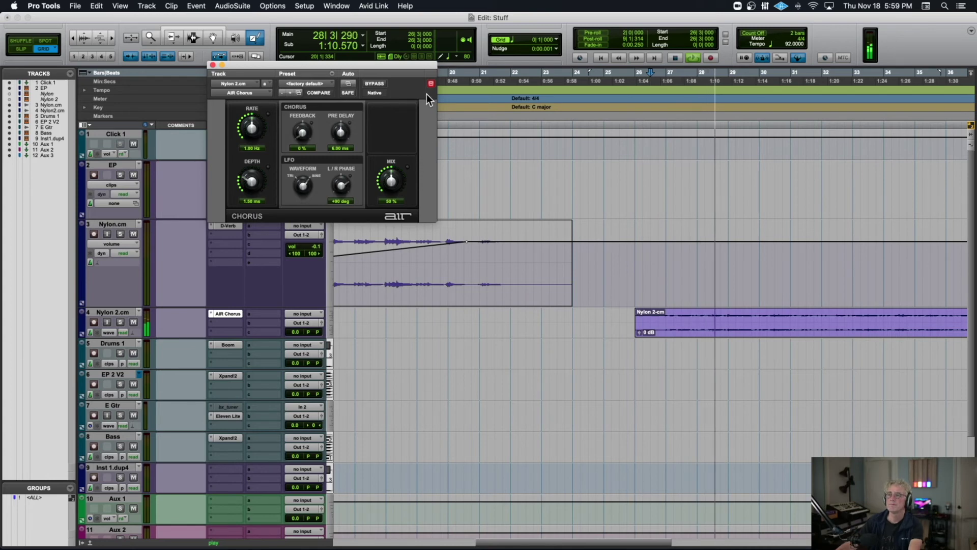
{"action": "key", "text": "space"}
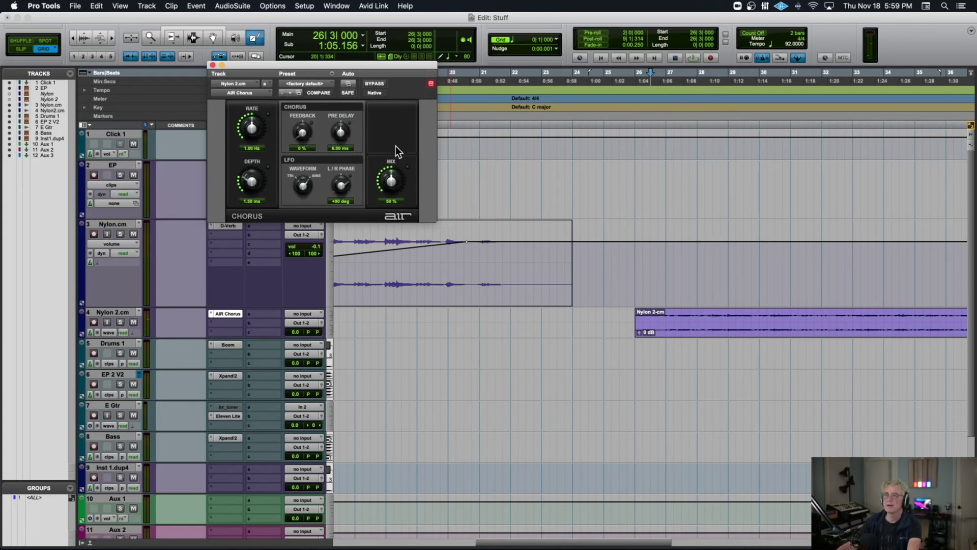
Step: Audition AIR Chorus on Nylon 2.cm with the mix at 100%, and reduce the mix to about 48%
{"action": "key", "text": "space"}
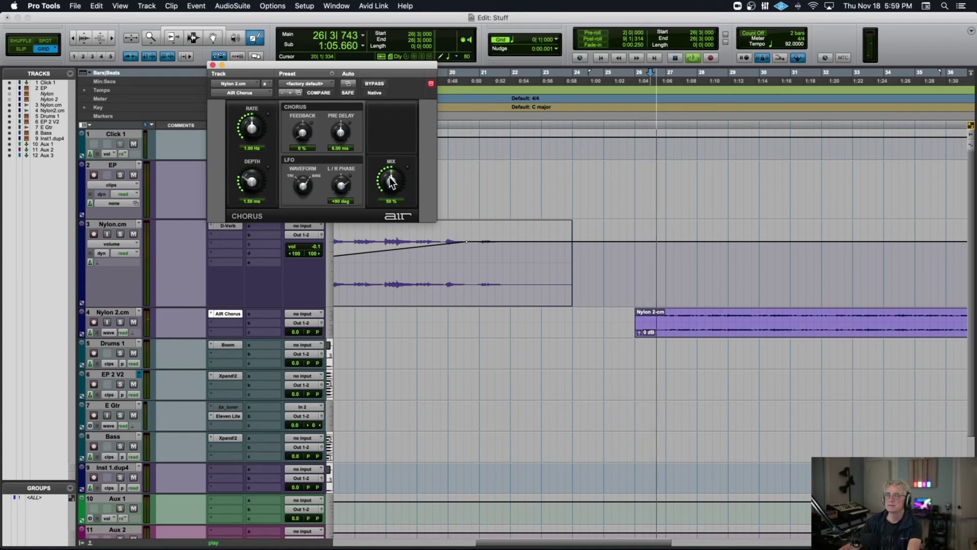
{"action": "left_click_drag", "start_coordinate": [390, 169], "coordinate": [396, 106]}
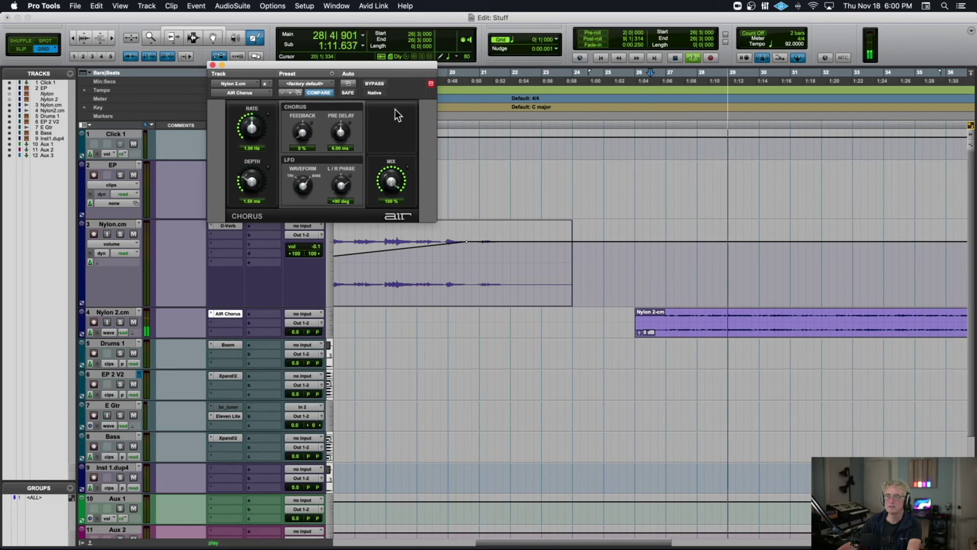
{"action": "key", "text": "space"}
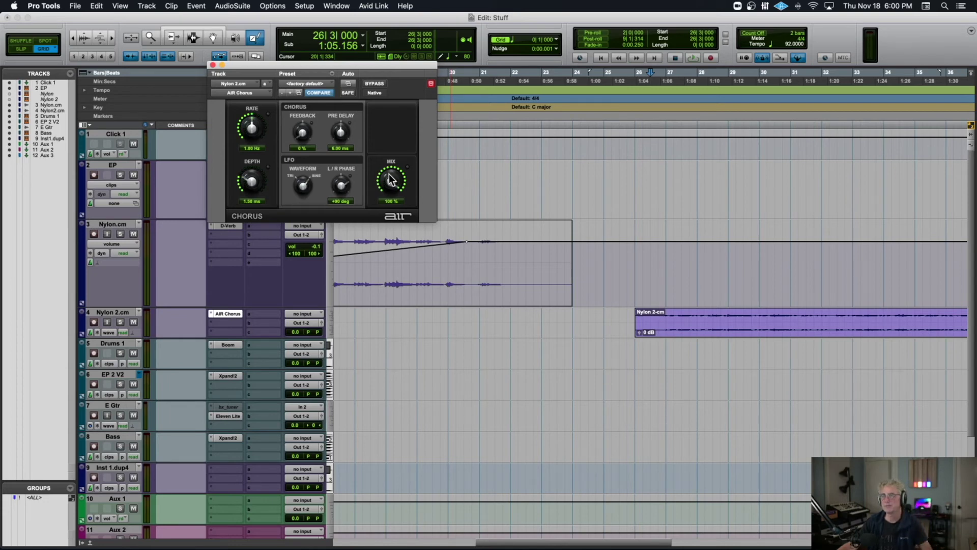
{"action": "left_click_drag", "start_coordinate": [379, 194], "coordinate": [367, 219]}
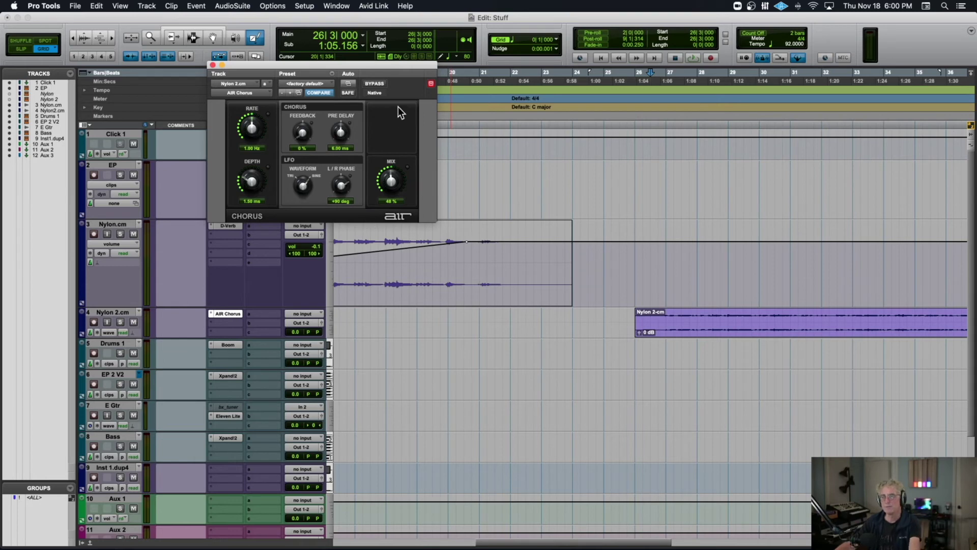
Step: Try extreme chorus depth and rate settings during playback, finishing with depth at 2.53 ms and rate at 1.00 Hz
{"action": "key", "text": "space"}
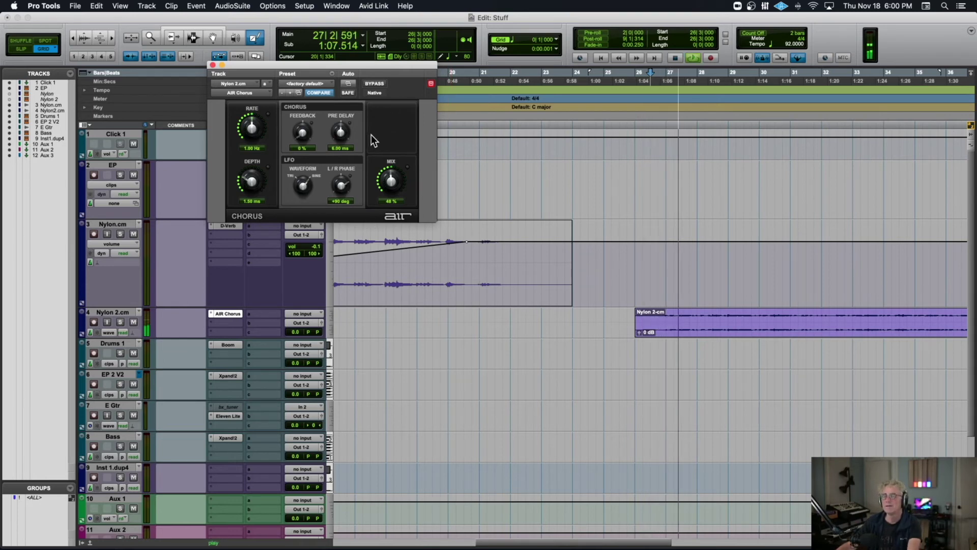
{"action": "left_click_drag", "start_coordinate": [252, 180], "coordinate": [253, 163]}
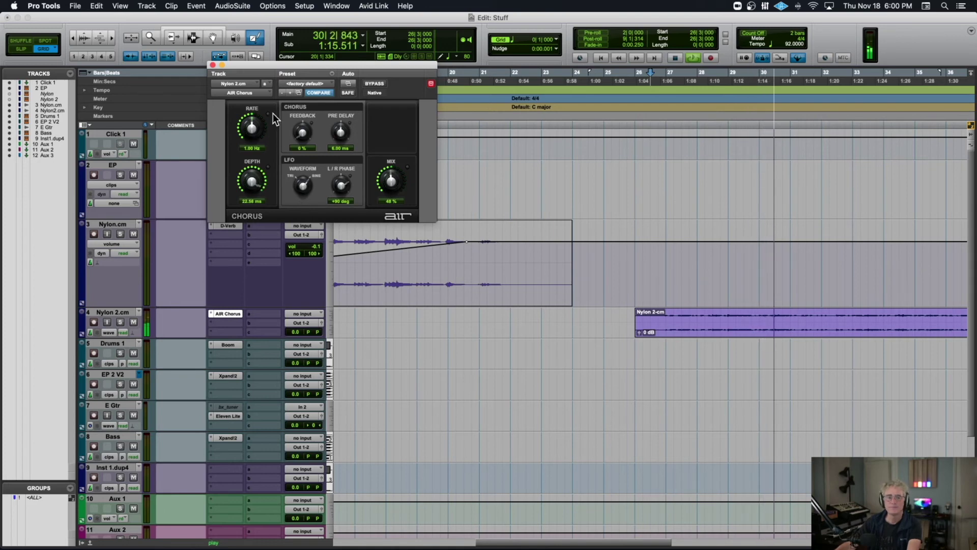
{"action": "left_click_drag", "start_coordinate": [239, 166], "coordinate": [237, 176]}
{"action": "left_click_drag", "start_coordinate": [250, 130], "coordinate": [258, 93]}
{"action": "mouse_move", "coordinate": [252, 181]}
{"action": "left_mouse_down"}
{"action": "mouse_move", "coordinate": [255, 167]}
{"action": "mouse_move", "coordinate": [248, 173]}
{"action": "left_mouse_up"}
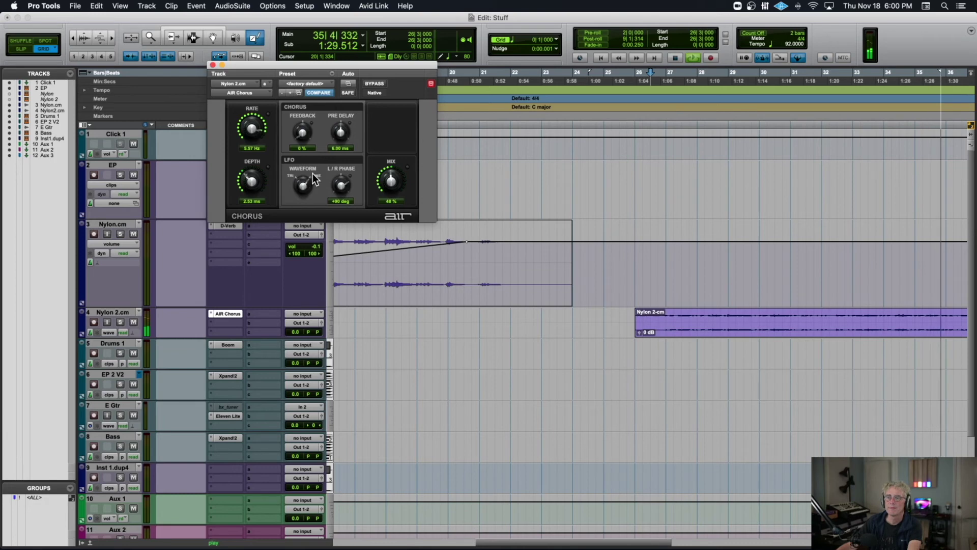
{"action": "key", "text": "space"}
{"action": "left_click_drag", "start_coordinate": [246, 123], "coordinate": [239, 163]}
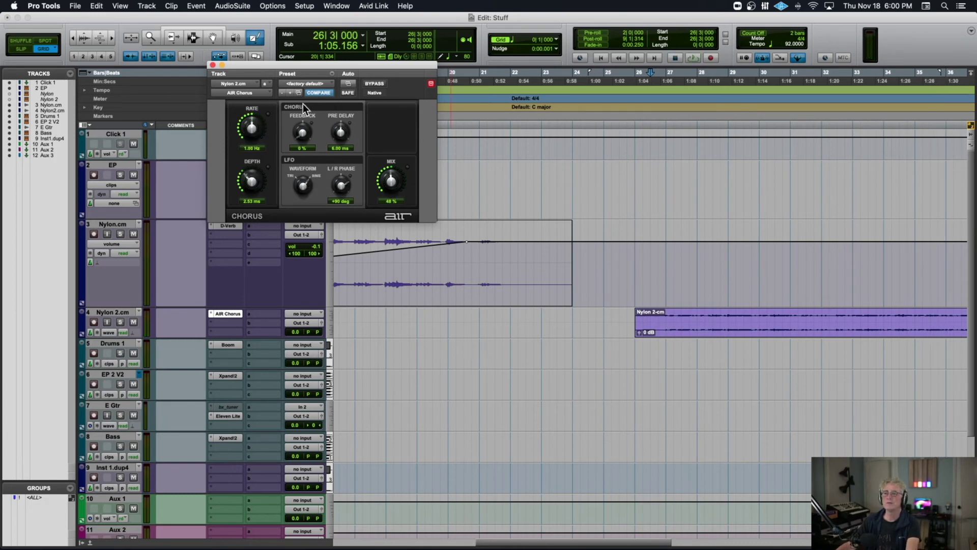
Step: Load the 02 Slow Stereo preset in AIR Chorus and compare it with the bypassed sound during playback
{"action": "left_click", "coordinate": [310, 83]}
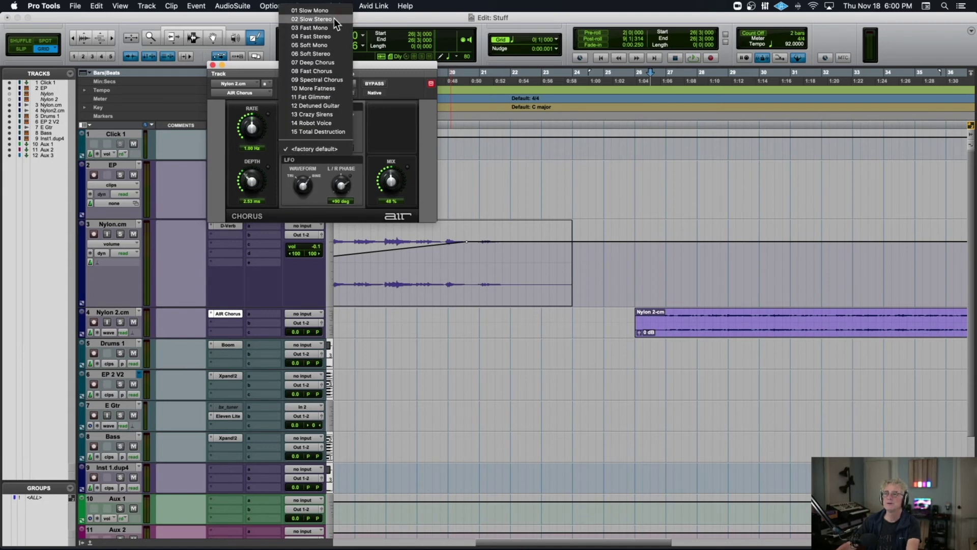
{"action": "left_click", "coordinate": [334, 19]}
{"action": "key", "text": "space"}
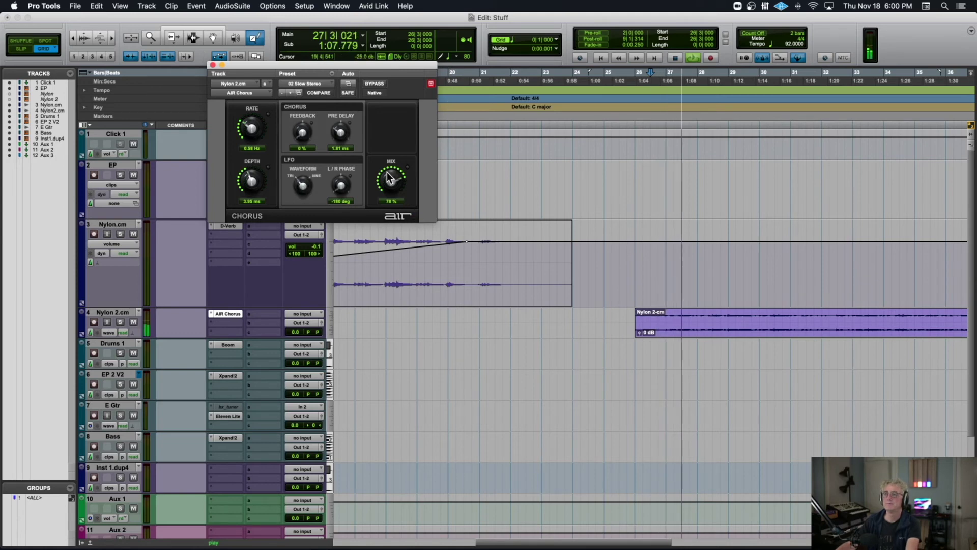
{"action": "left_click", "coordinate": [375, 83]}
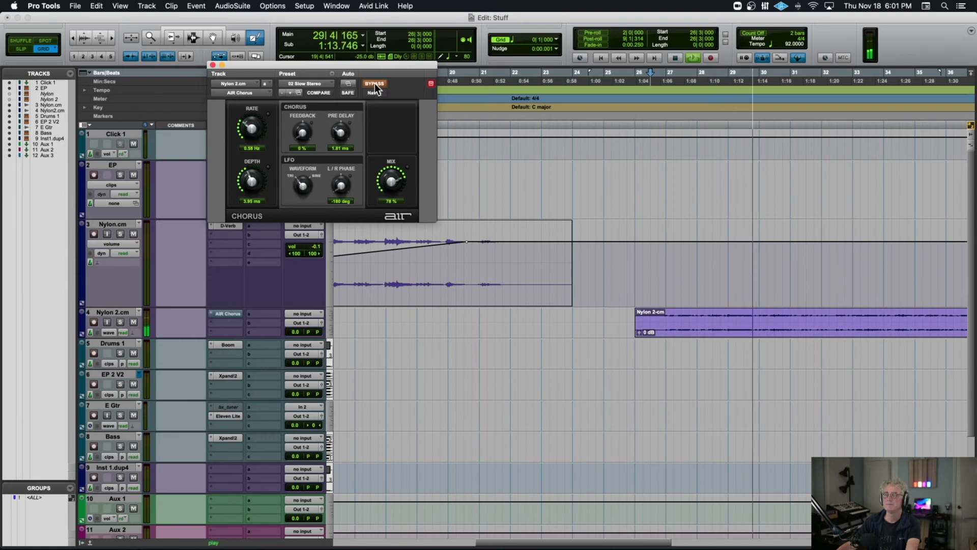
{"action": "left_click", "coordinate": [375, 84]}
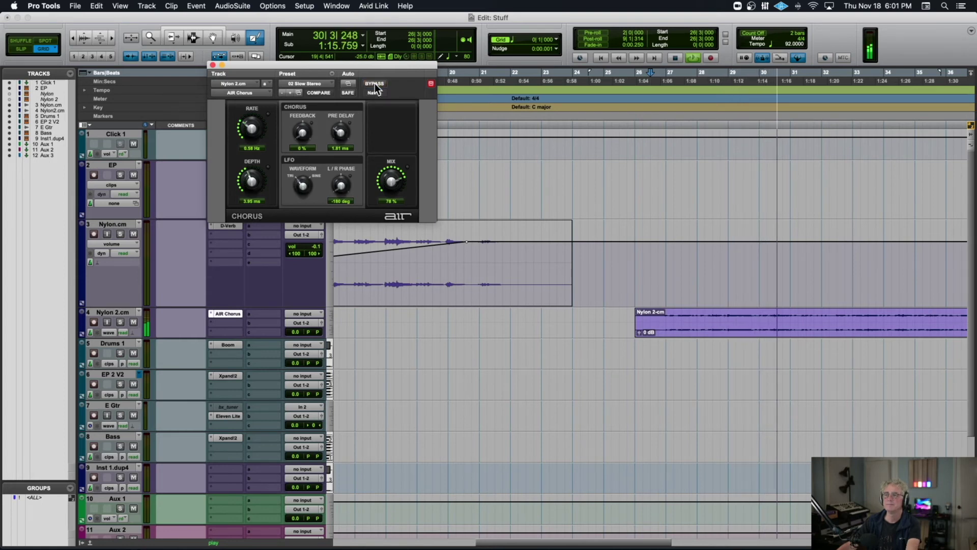
{"action": "key", "text": "space"}
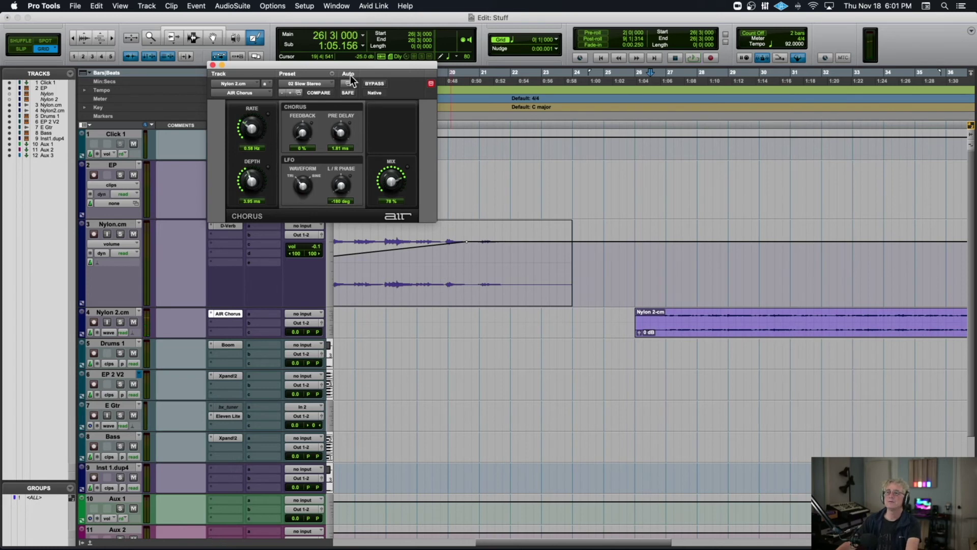
Step: Enable plug-in automation for the Rate and Dep parameters of AIR Chorus on Nylon 2.cm
{"action": "left_click", "coordinate": [349, 82]}
{"action": "left_click", "coordinate": [341, 144]}
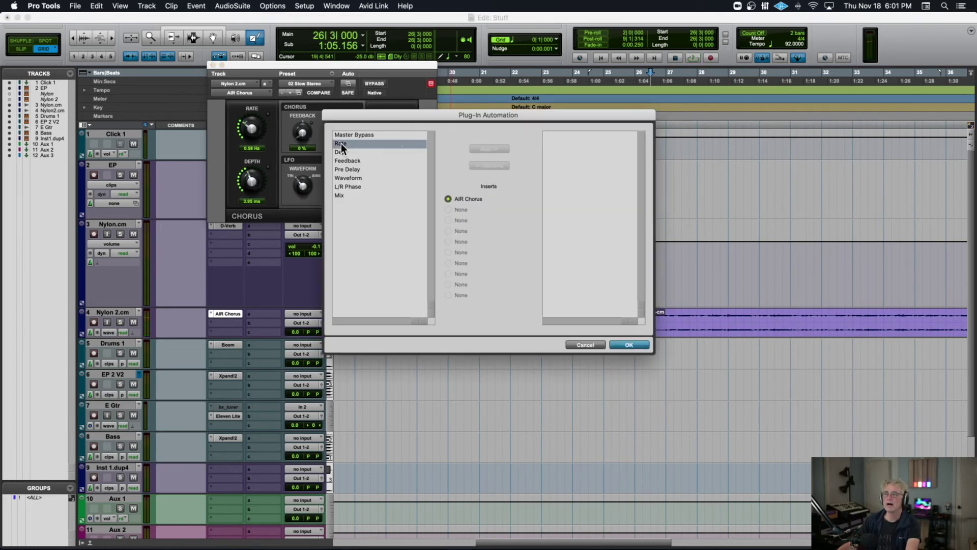
{"action": "left_click", "coordinate": [472, 149]}
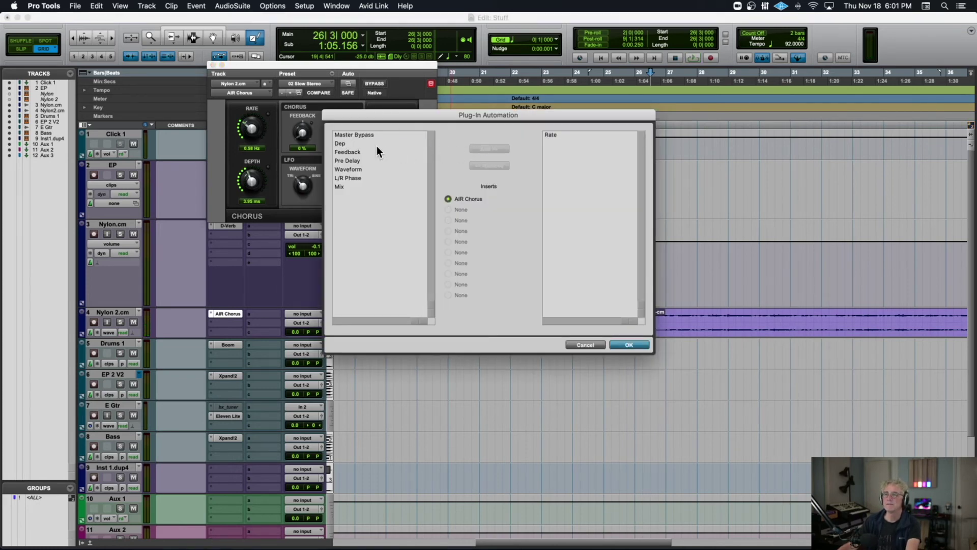
{"action": "left_click", "coordinate": [343, 145]}
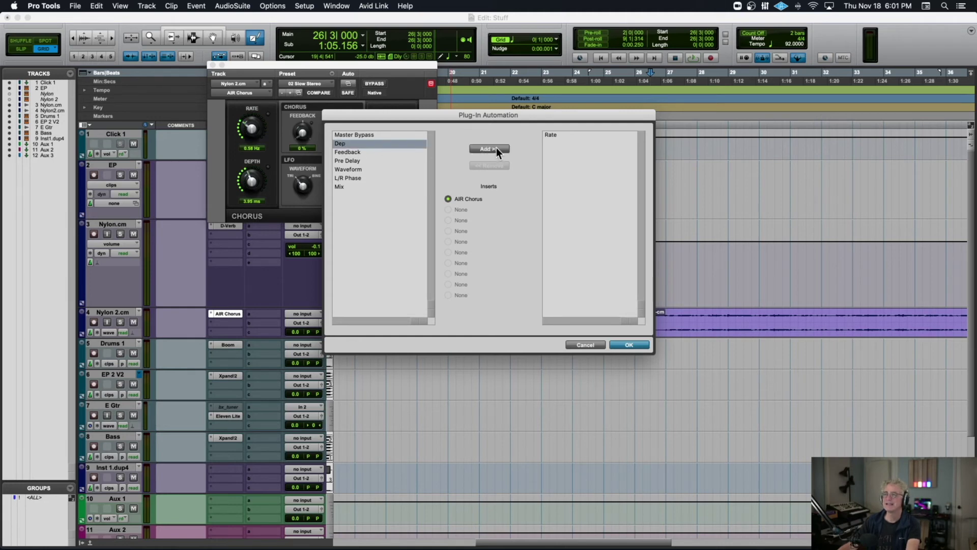
{"action": "left_click", "coordinate": [496, 148]}
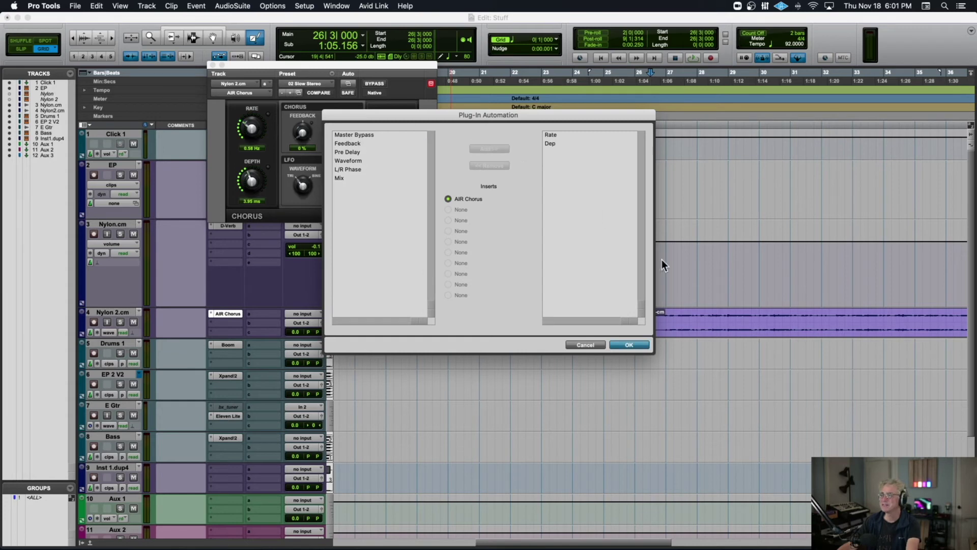
{"action": "left_click", "coordinate": [631, 345]}
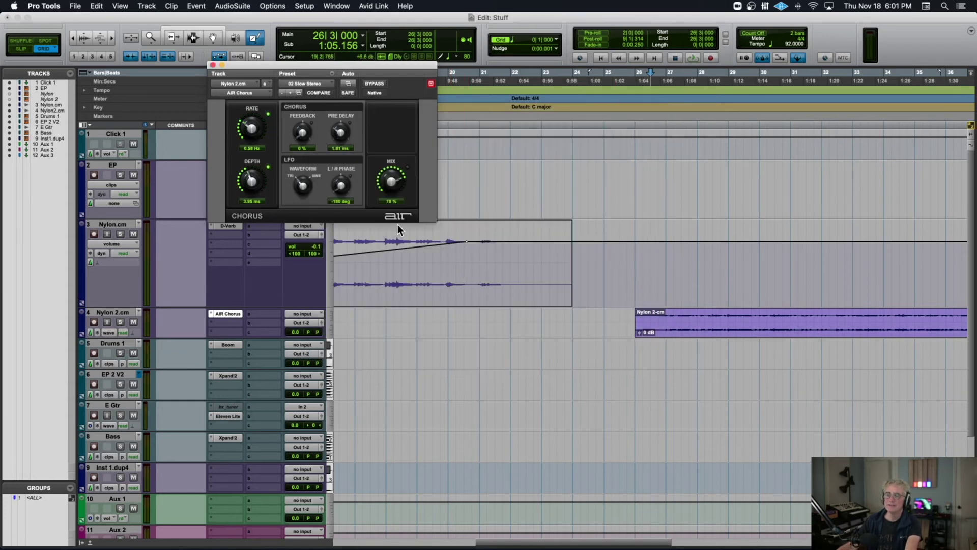
Step: Enlarge the Nylon 2.cm track and display its AIR Chorus Rate automation
{"action": "left_click_drag", "start_coordinate": [180, 336], "coordinate": [169, 407]}
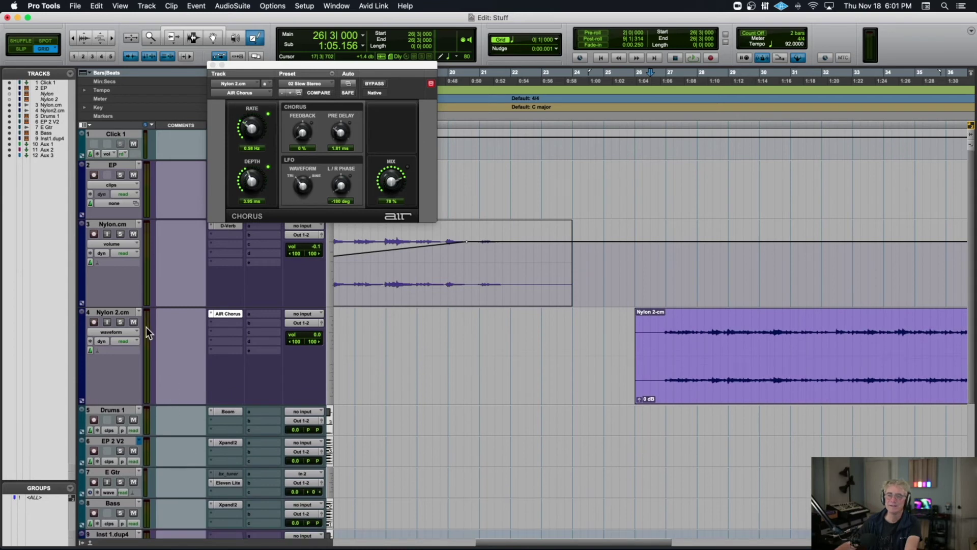
{"action": "left_click", "coordinate": [131, 330]}
{"action": "mouse_move", "coordinate": [140, 386]}
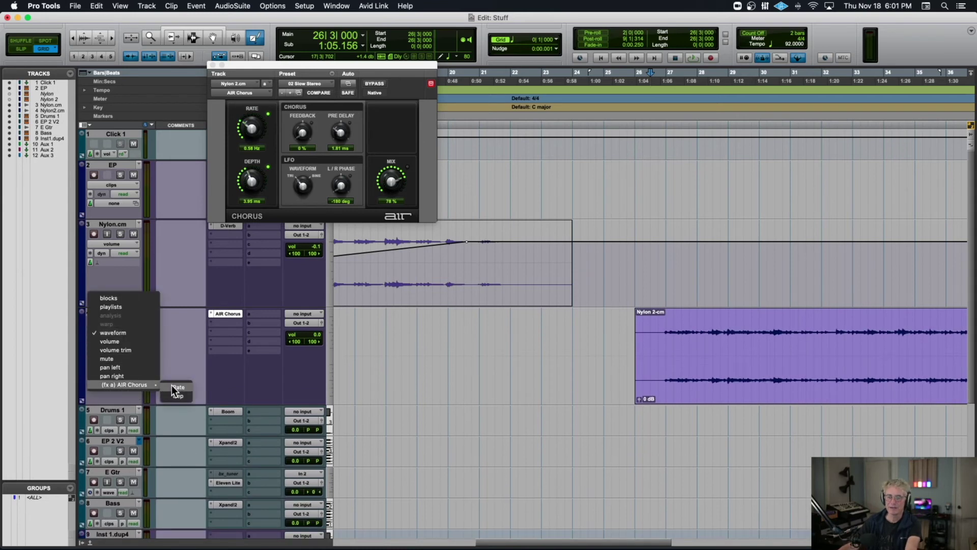
{"action": "left_click", "coordinate": [173, 387]}
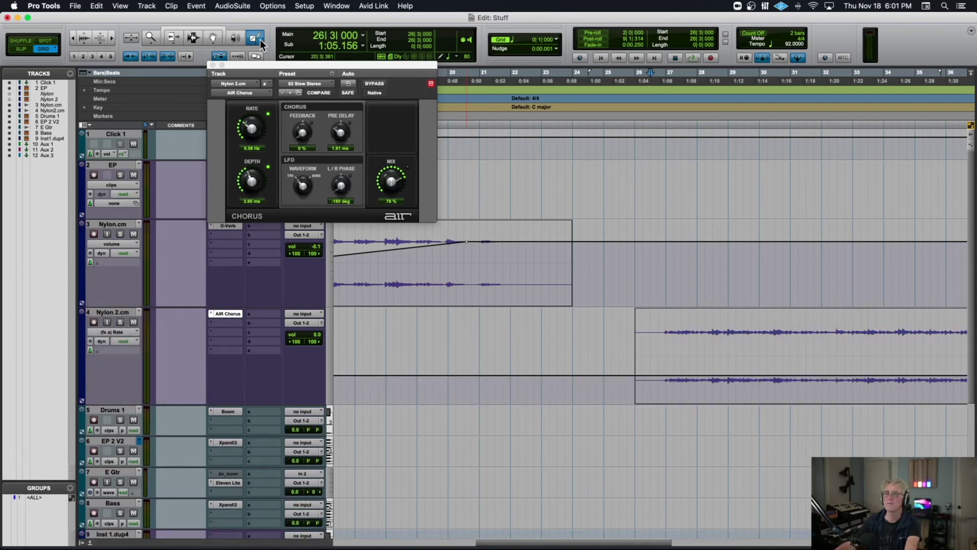
Step: Draw Rate automation on Nylon 2.cm rising from about 0.45 Hz at the clip's start to a mid-clip peak and falling back by its end
{"action": "key", "text": "super+bracketleft"}
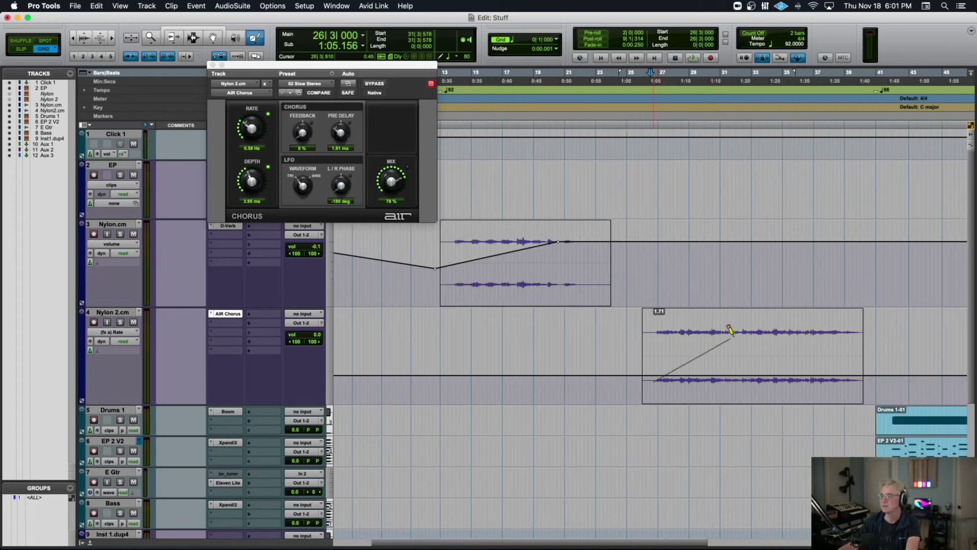
{"action": "left_click_drag", "start_coordinate": [743, 329], "coordinate": [744, 330]}
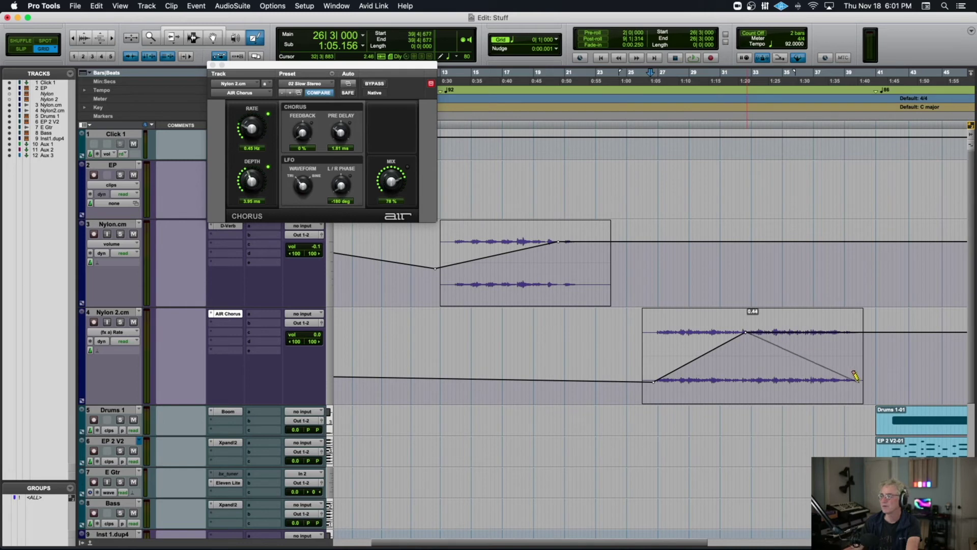
{"action": "left_click_drag", "start_coordinate": [868, 394], "coordinate": [867, 392]}
Step: Play the Nylon 2.cm clip and follow the drawn Rate automation up close, listening to the chorus speed change
{"action": "key", "text": "space"}
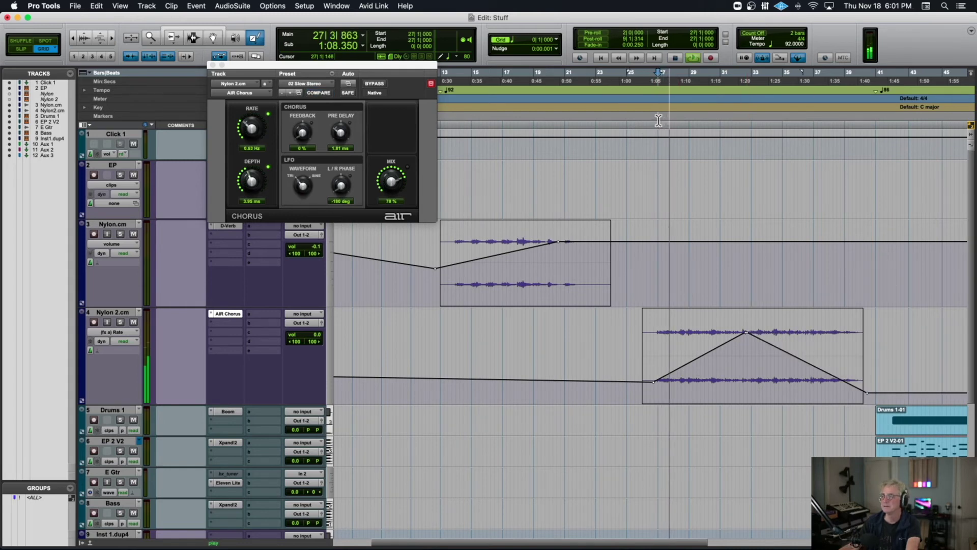
{"action": "key", "text": "t"}
{"action": "key", "text": "t"}
{"action": "scroll", "coordinate": [659, 120], "scroll_direction": "right", "scroll_amount": 2}
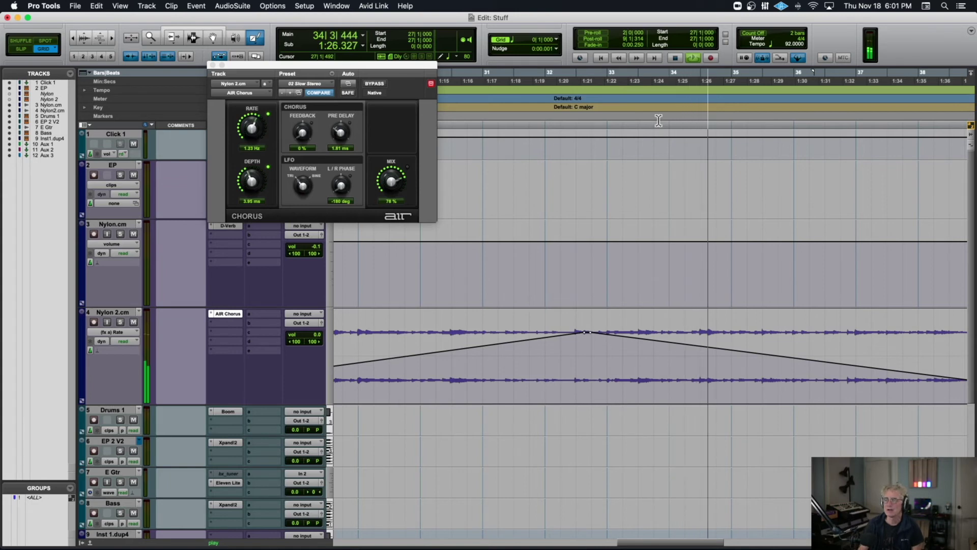
{"action": "key", "text": "t"}
{"action": "key", "text": "t"}
{"action": "key", "text": "r"}
{"action": "key", "text": "r"}
{"action": "key", "text": "r"}
{"action": "key", "text": "r"}
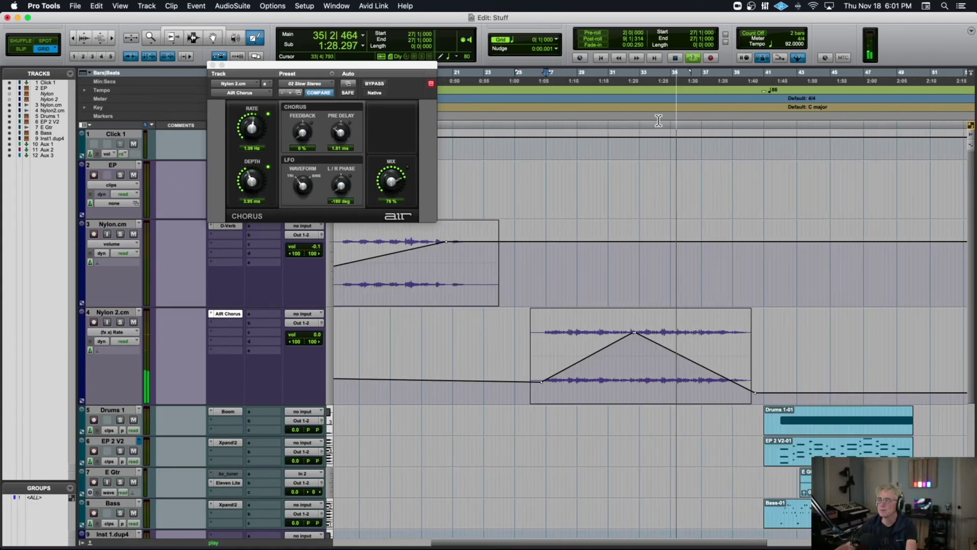
{"action": "key", "text": "space"}
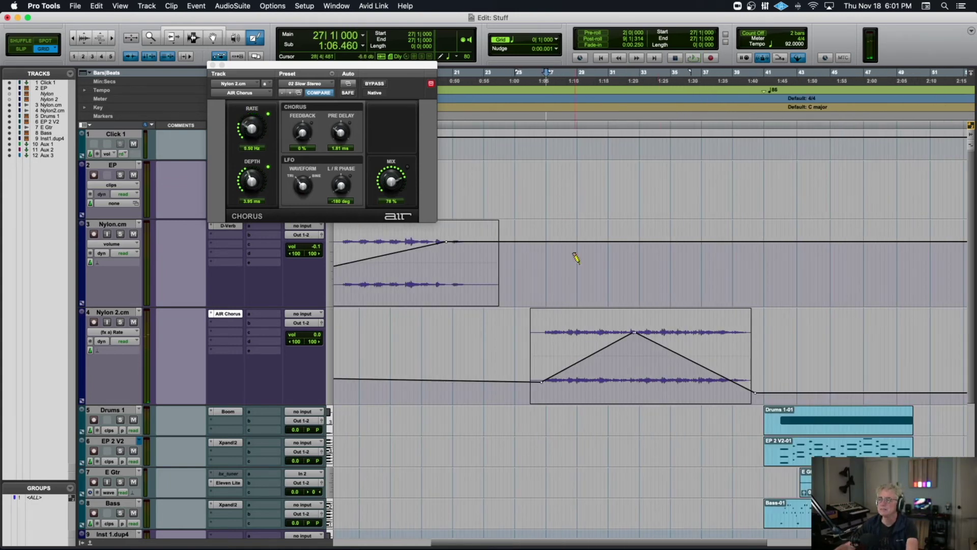
Step: Redraw the Rate automation to rise from about 0.17 Hz at the clip's start to about 0.82 Hz near bar 32, then stay level
{"action": "left_click", "coordinate": [536, 405]}
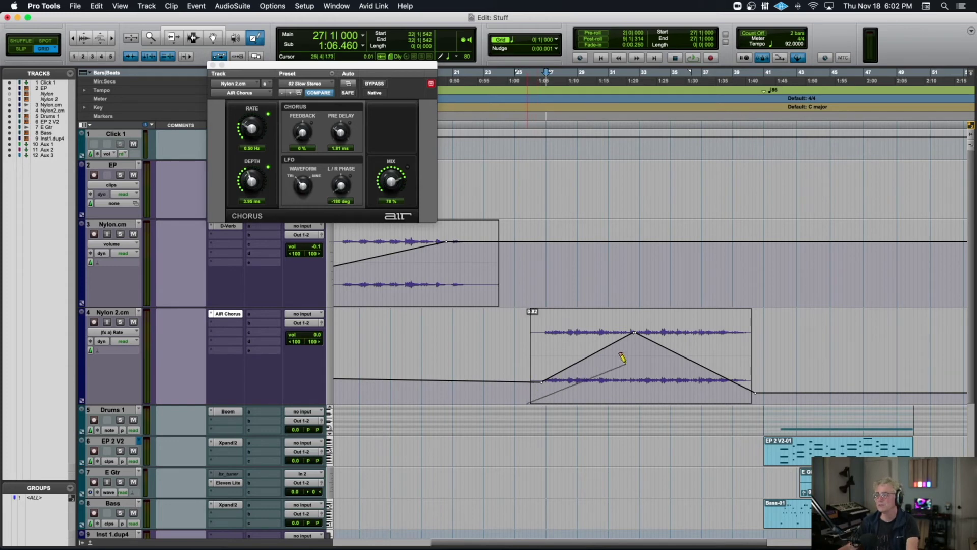
{"action": "left_click_drag", "start_coordinate": [627, 365], "coordinate": [625, 363]}
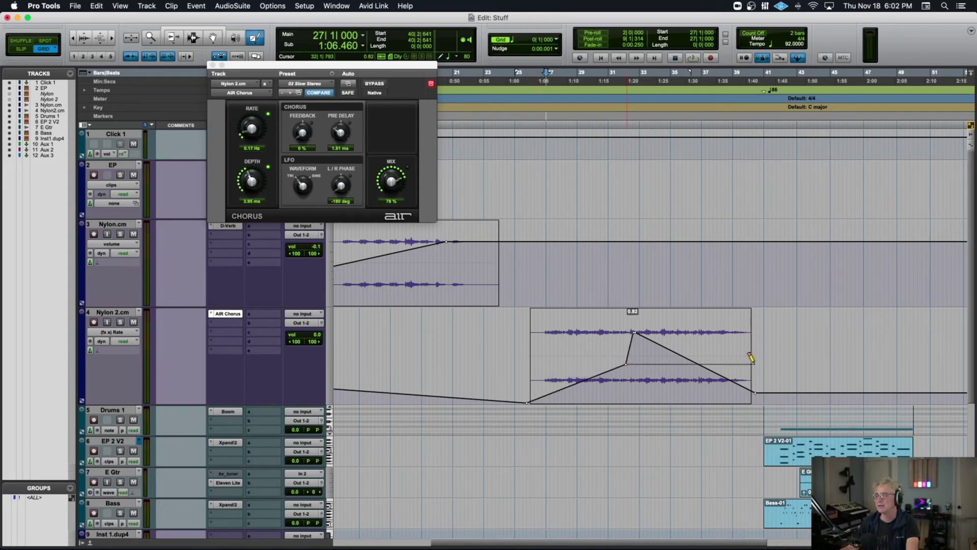
{"action": "left_click_drag", "start_coordinate": [751, 358], "coordinate": [741, 363]}
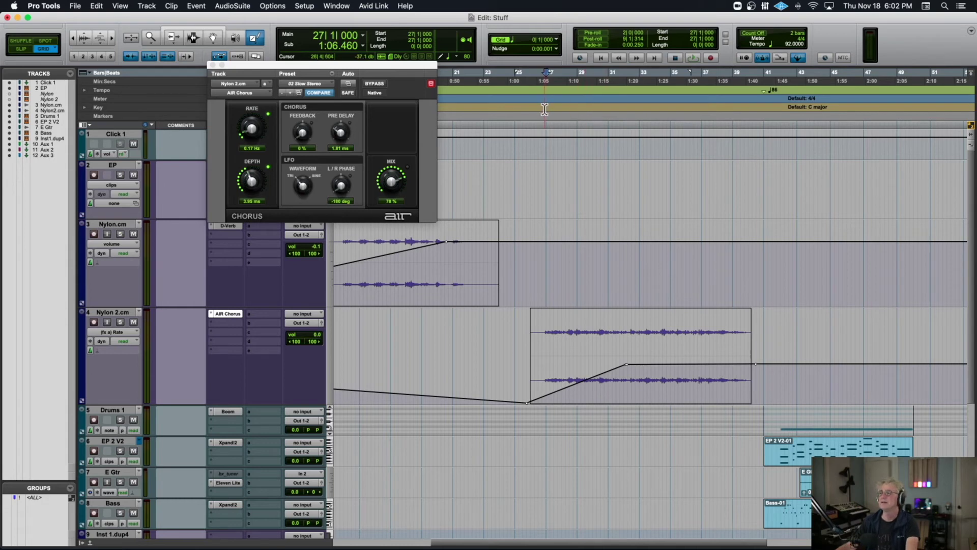
Step: Audition the redrawn Rate automation and display the AIR Chorus Dep automation on Nylon 2.cm
{"action": "key", "text": "space"}
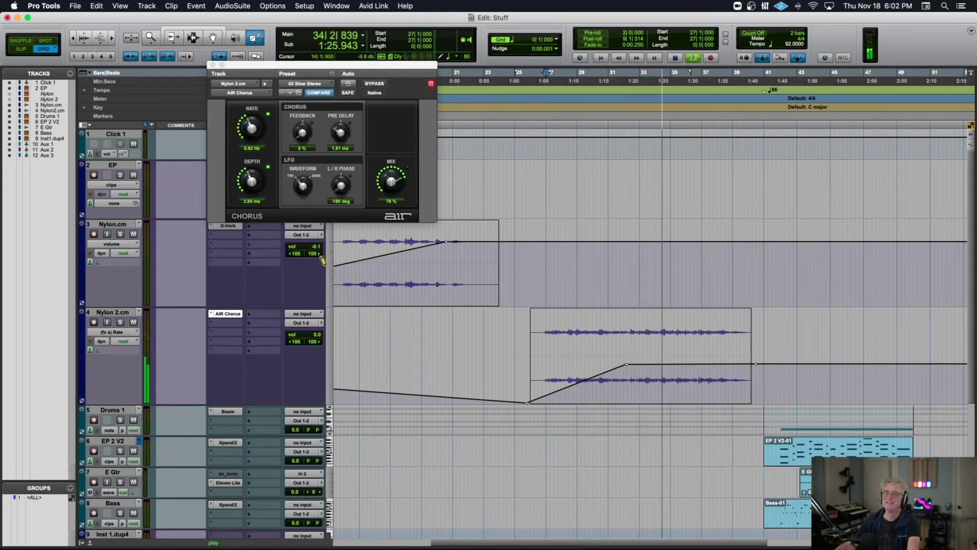
{"action": "key", "text": "space"}
{"action": "left_click", "coordinate": [121, 334]}
{"action": "left_click", "coordinate": [180, 343]}
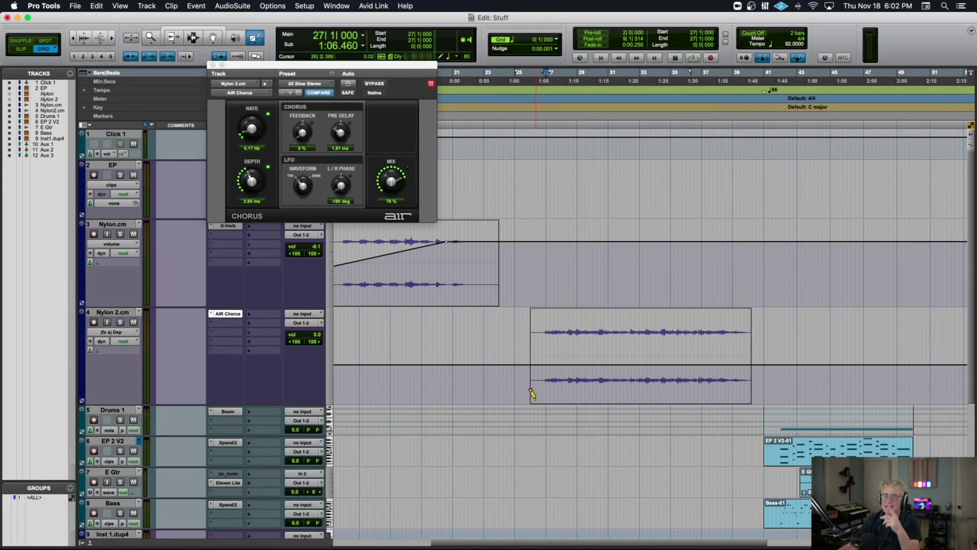
Step: Try a Dep ramp up to 24.00 ms and a gentler one ending near bar 31, undoing each
{"action": "left_click_drag", "start_coordinate": [621, 295], "coordinate": [625, 307]}
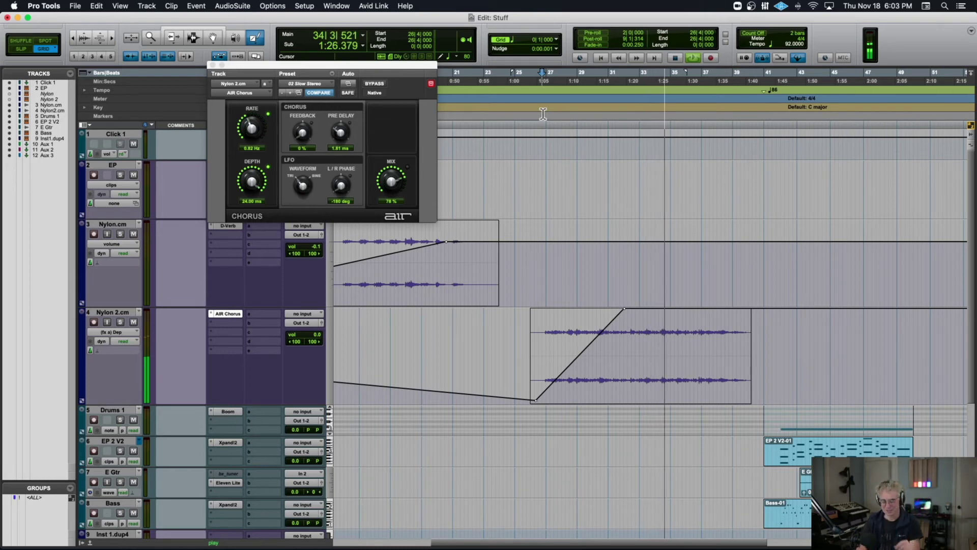
{"action": "key", "text": "super+z"}
{"action": "key", "text": "space"}
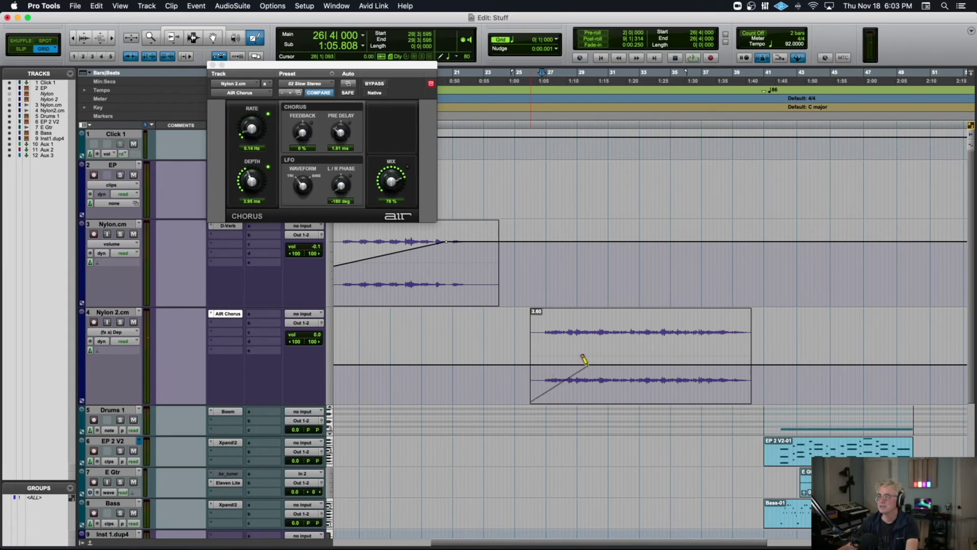
{"action": "left_click_drag", "start_coordinate": [611, 361], "coordinate": [611, 361]}
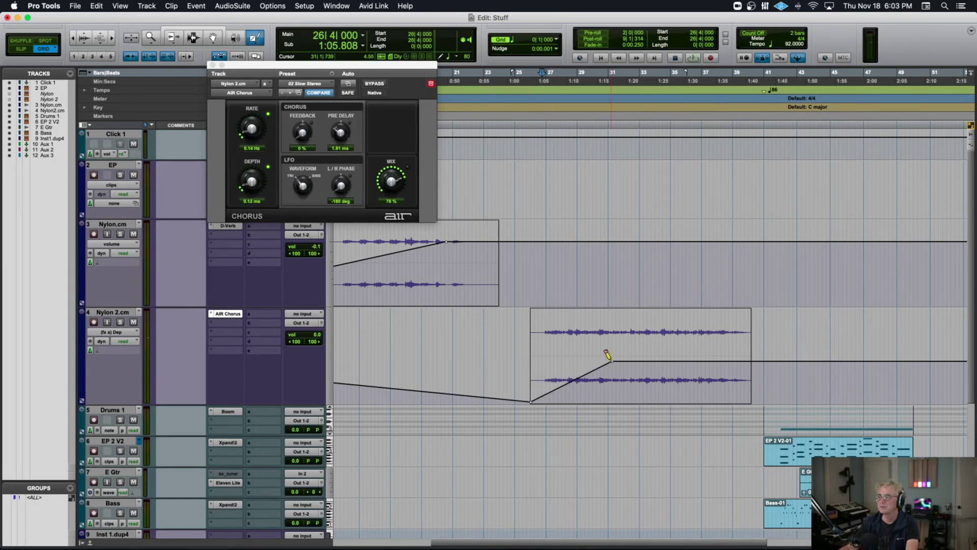
{"action": "key", "text": "super+z"}
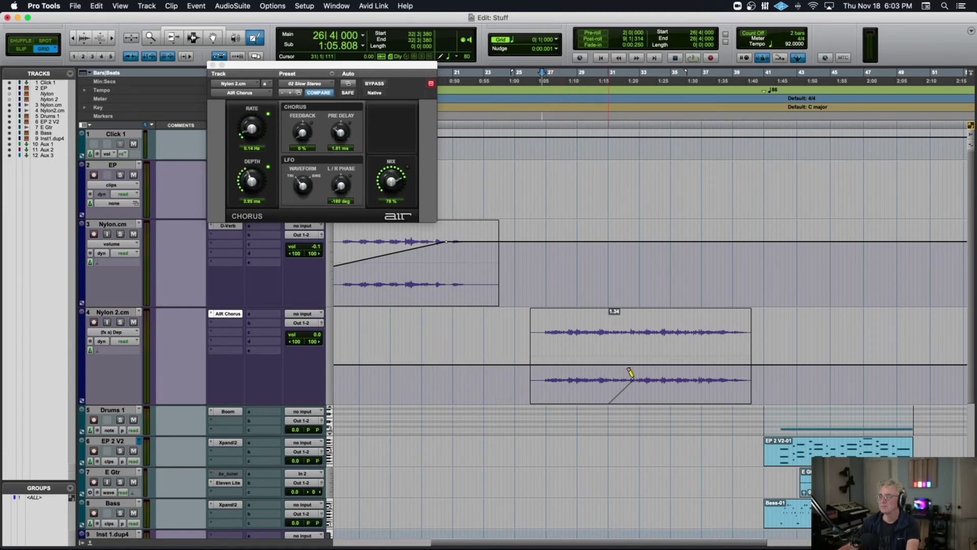
Step: Draw Dep automation held near 0 ms until about bar 31 and rising to about 3.8 ms by bar 34, and audition it
{"action": "left_click_drag", "start_coordinate": [653, 365], "coordinate": [653, 364]}
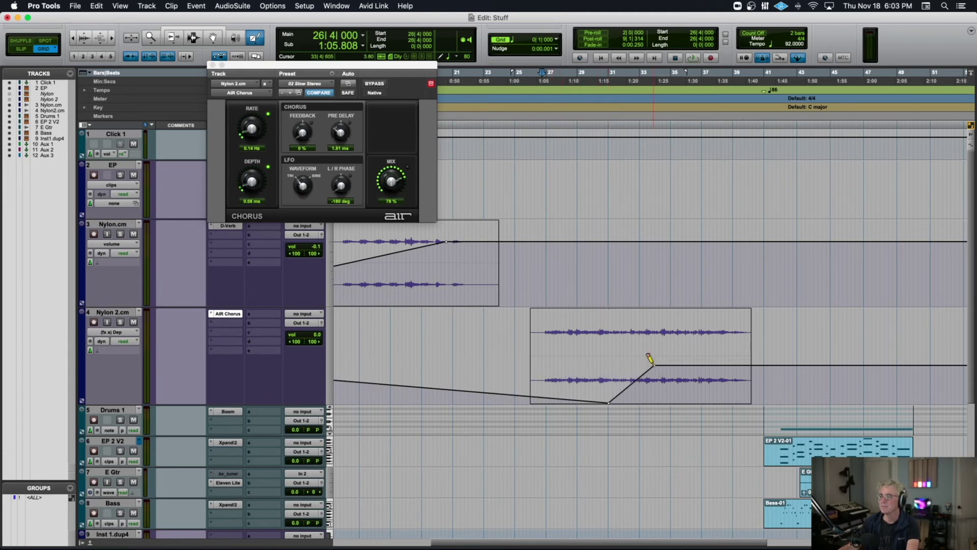
{"action": "left_click_drag", "start_coordinate": [532, 398], "coordinate": [534, 401]}
{"action": "left_click", "coordinate": [539, 110]}
{"action": "key", "text": "space"}
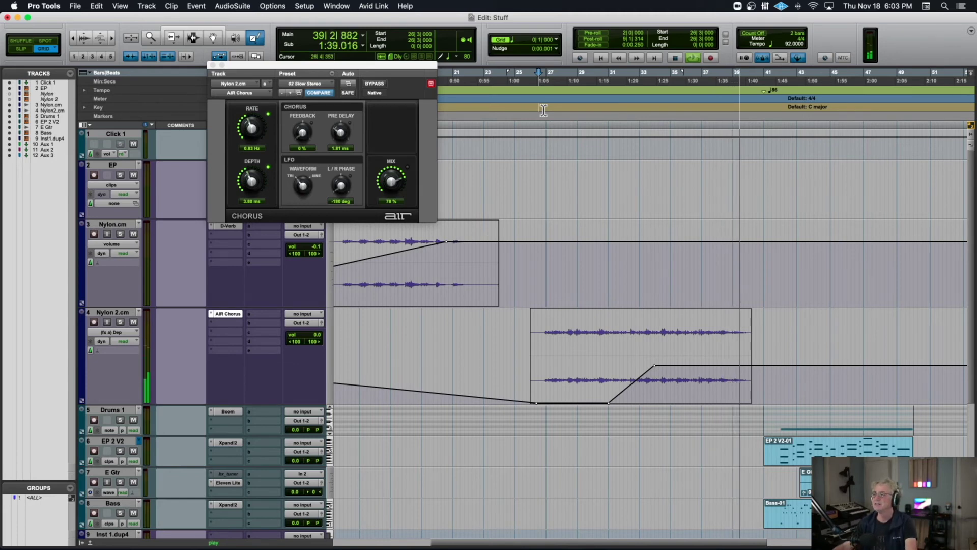
{"action": "key", "text": "space"}
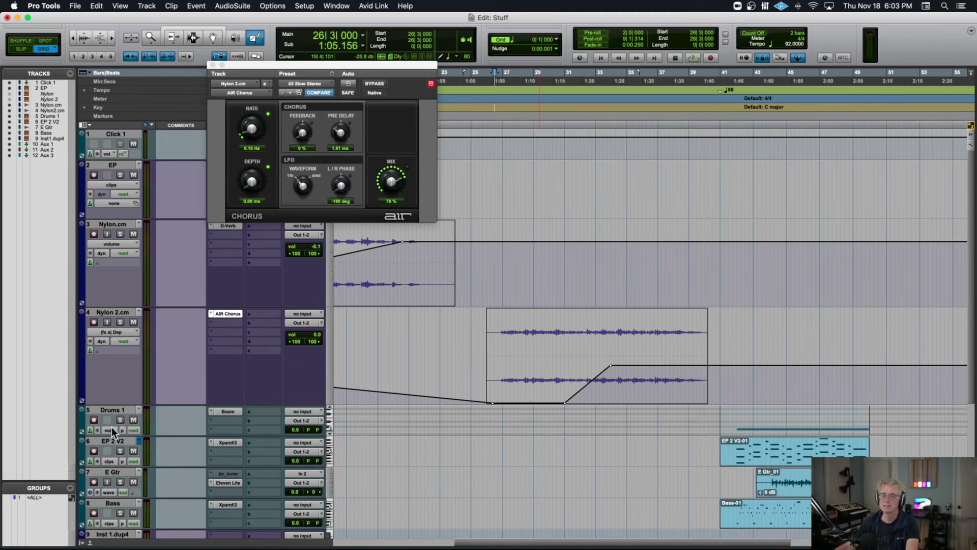
Step: Set the Drums 1 track view to clips
{"action": "left_click", "coordinate": [110, 429]}
{"action": "left_click", "coordinate": [145, 416]}
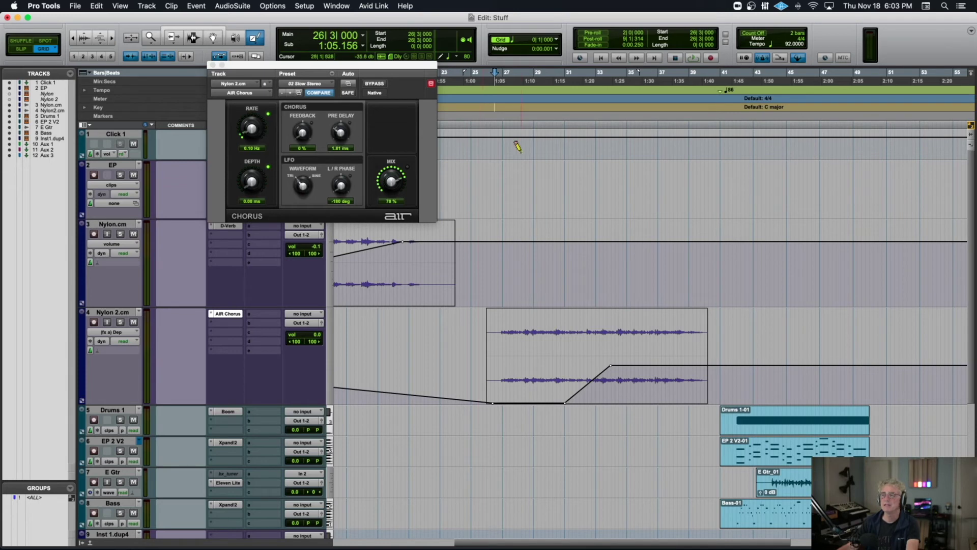
Step: Raise the AIR Chorus Pre Delay to 24.00 ms while playing Nylon 2.cm from bar 34
{"action": "key", "text": "space"}
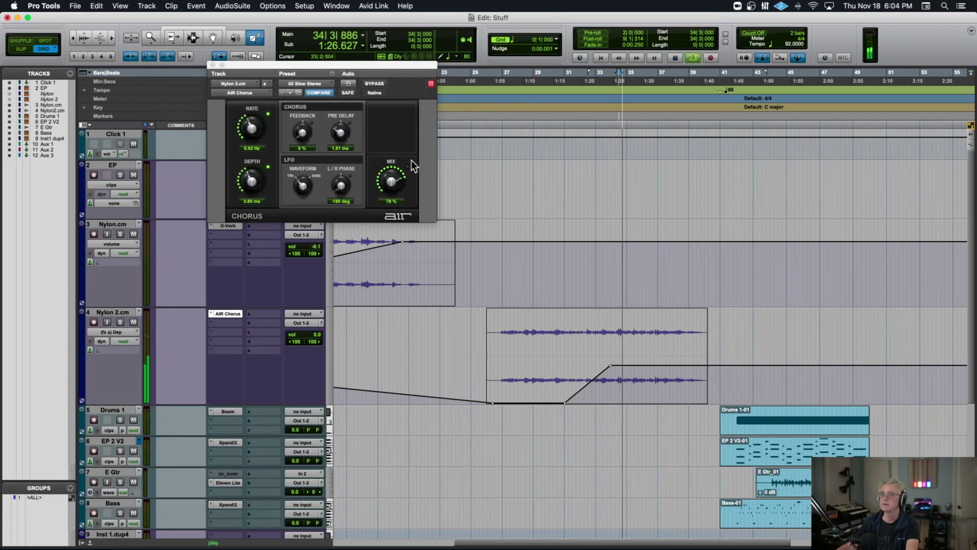
{"action": "left_click", "coordinate": [343, 108]}
{"action": "left_click_drag", "start_coordinate": [343, 108], "coordinate": [396, 66]}
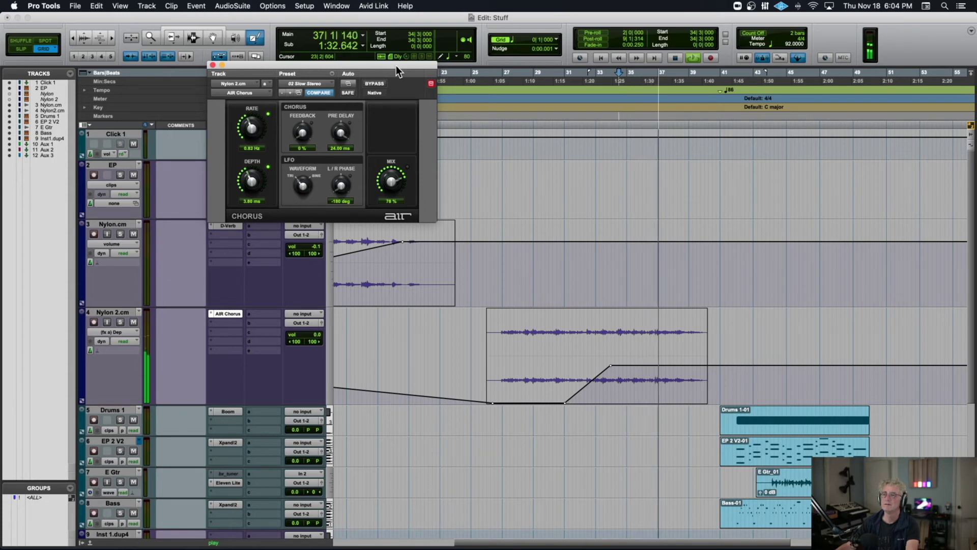
{"action": "left_click_drag", "start_coordinate": [396, 66], "coordinate": [364, 118]}
{"action": "key", "text": "space"}
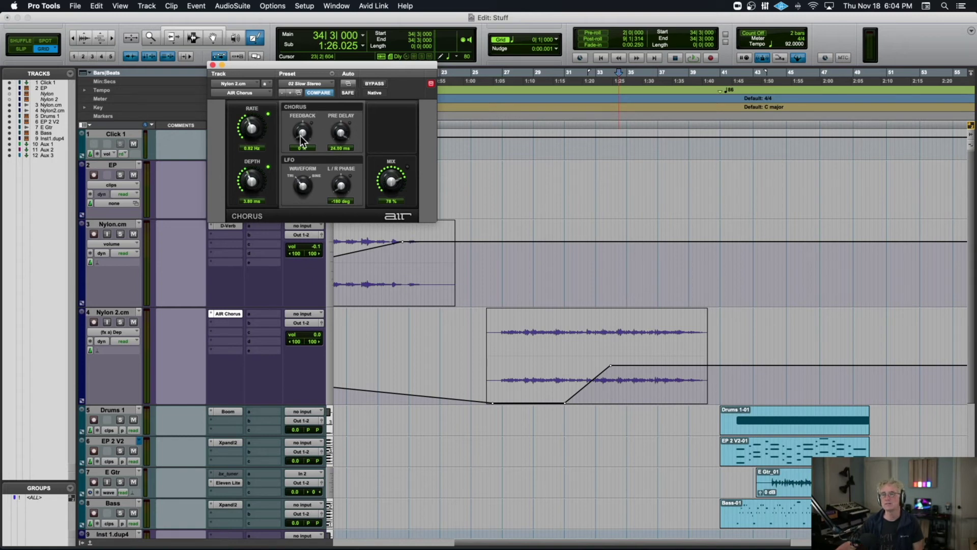
Step: Compare AIR Chorus with its bypassed sound during playback of Nylon 2.cm
{"action": "key", "text": "space"}
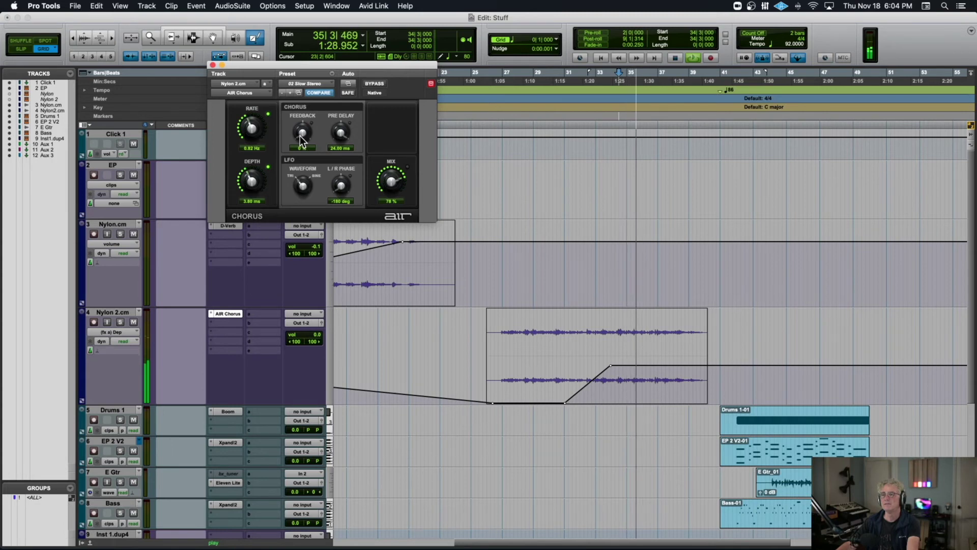
{"action": "left_click", "coordinate": [382, 85]}
{"action": "left_click", "coordinate": [384, 84]}
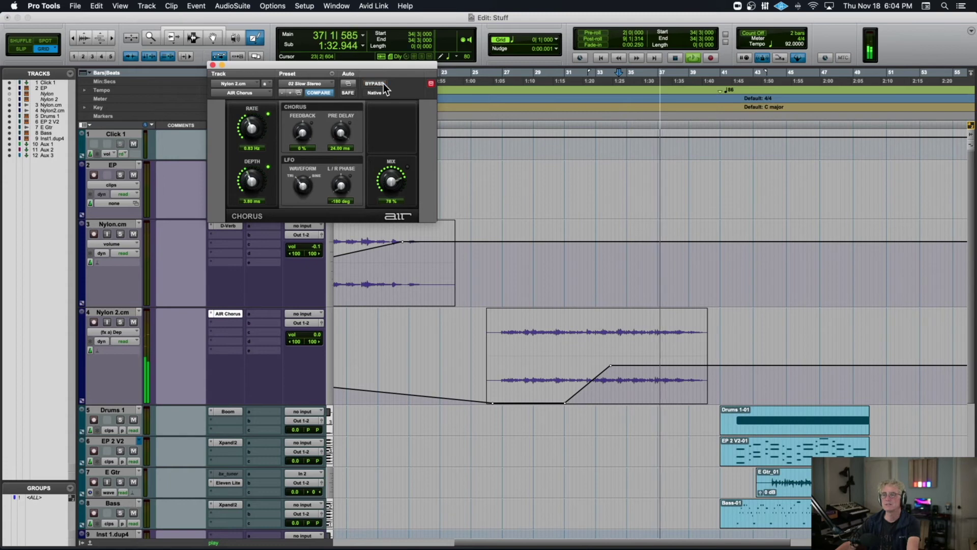
{"action": "key", "text": "space"}
Step: Enable plug-in automation for the Pre Delay parameter of AIR Chorus on Nylon 2.cm
{"action": "left_click", "coordinate": [112, 332]}
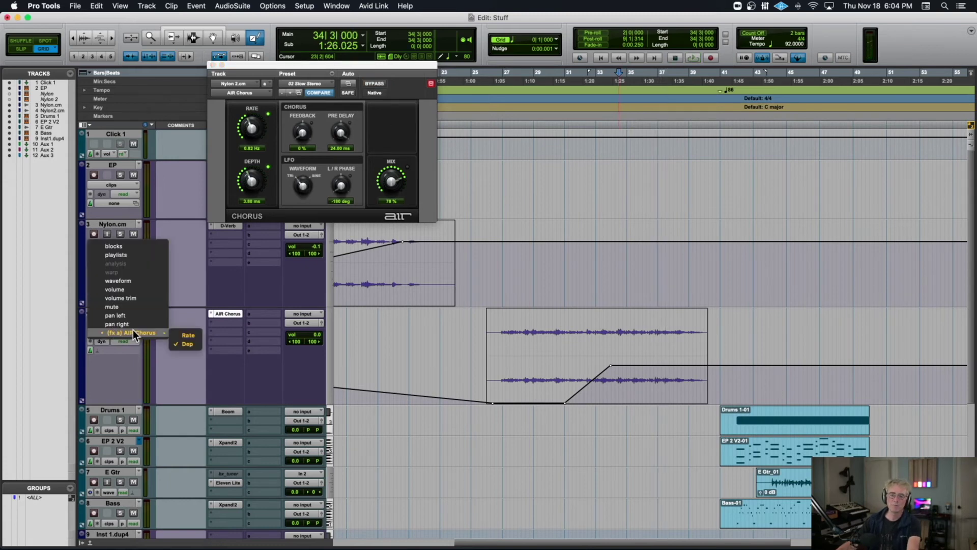
{"action": "left_click", "coordinate": [333, 129]}
{"action": "left_click", "coordinate": [348, 84]}
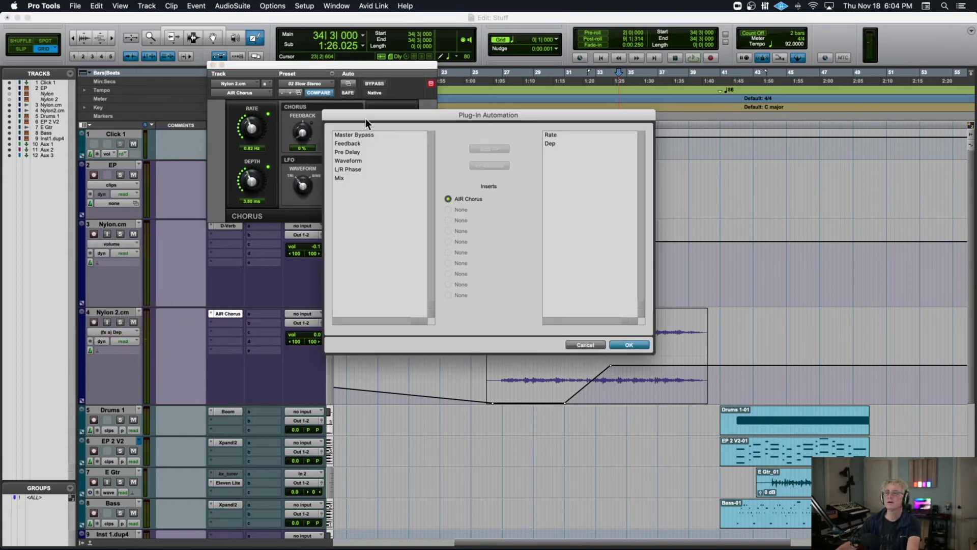
{"action": "left_click", "coordinate": [354, 152]}
{"action": "left_click", "coordinate": [489, 149]}
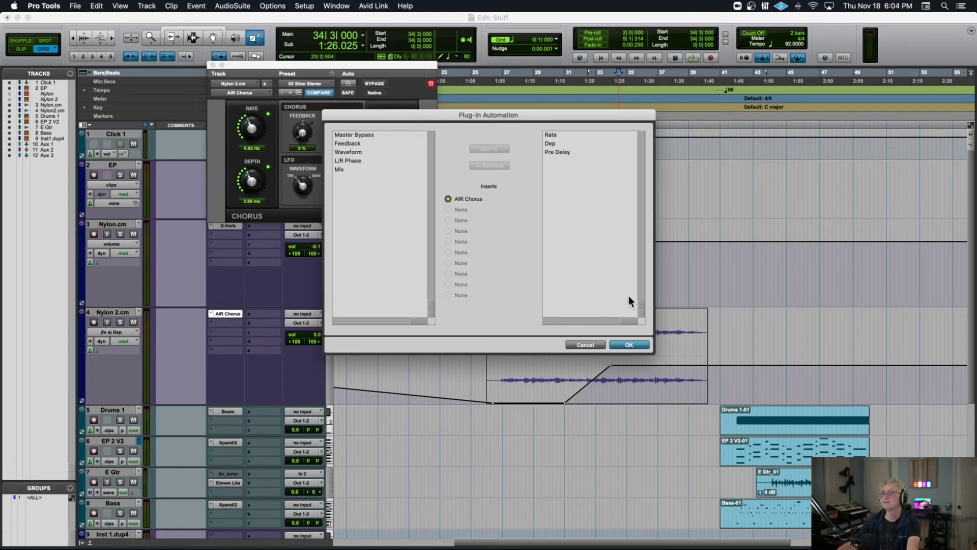
{"action": "left_click", "coordinate": [630, 345]}
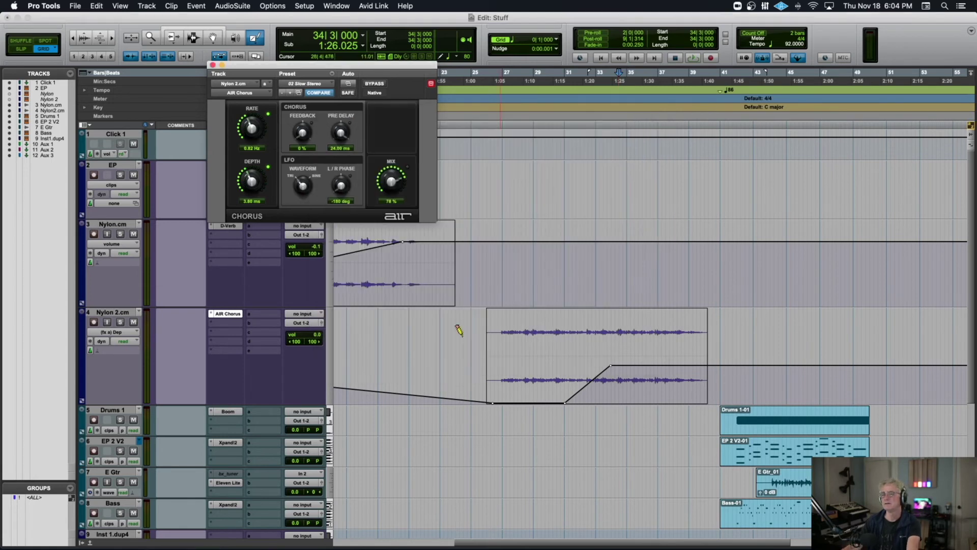
Step: Display Pre Delay automation on Nylon 2.cm and draw it near 0 ms until about bar 35, rising to 24.00 ms by bar 37
{"action": "left_click", "coordinate": [110, 330]}
{"action": "mouse_move", "coordinate": [153, 335]}
{"action": "left_click", "coordinate": [193, 352]}
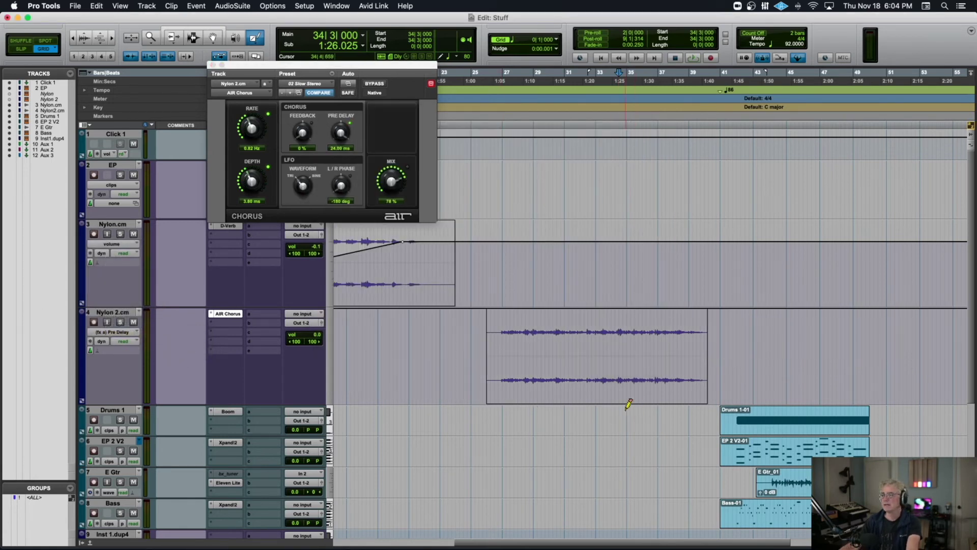
{"action": "left_click", "coordinate": [490, 399]}
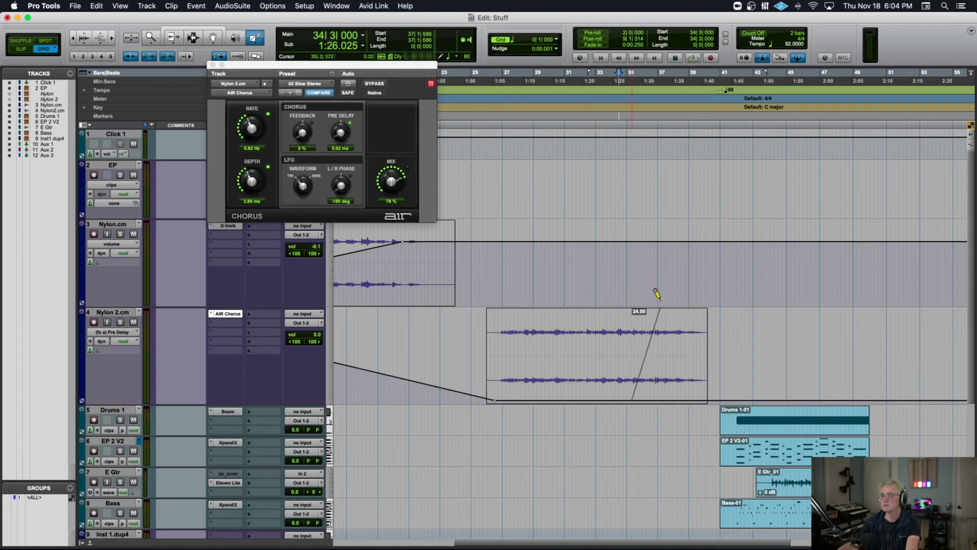
{"action": "left_click_drag", "start_coordinate": [656, 294], "coordinate": [657, 296]}
Step: Play Nylon 2.cm from about bar 35 to hear the automated Pre Delay rise
{"action": "left_click", "coordinate": [627, 99]}
{"action": "key", "text": "space"}
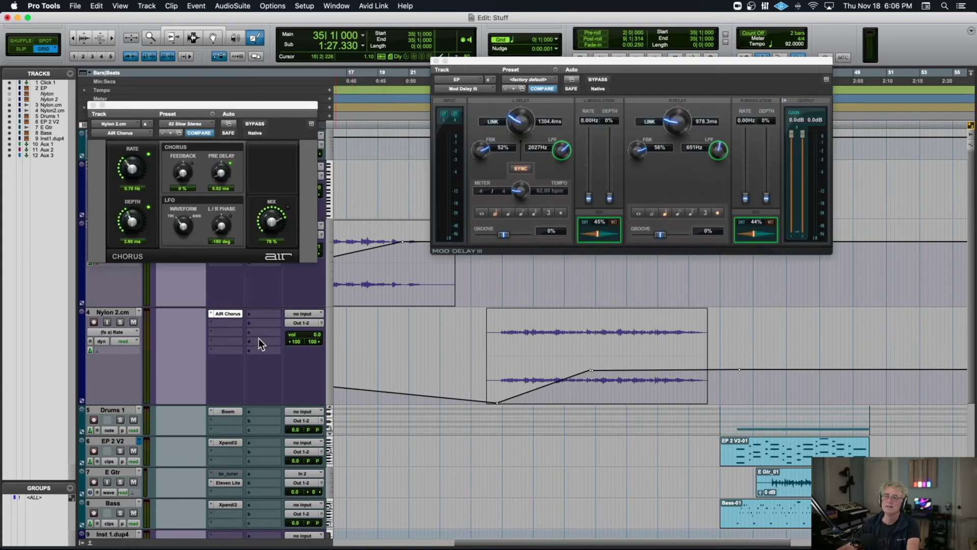
{"action": "key", "text": "space"}
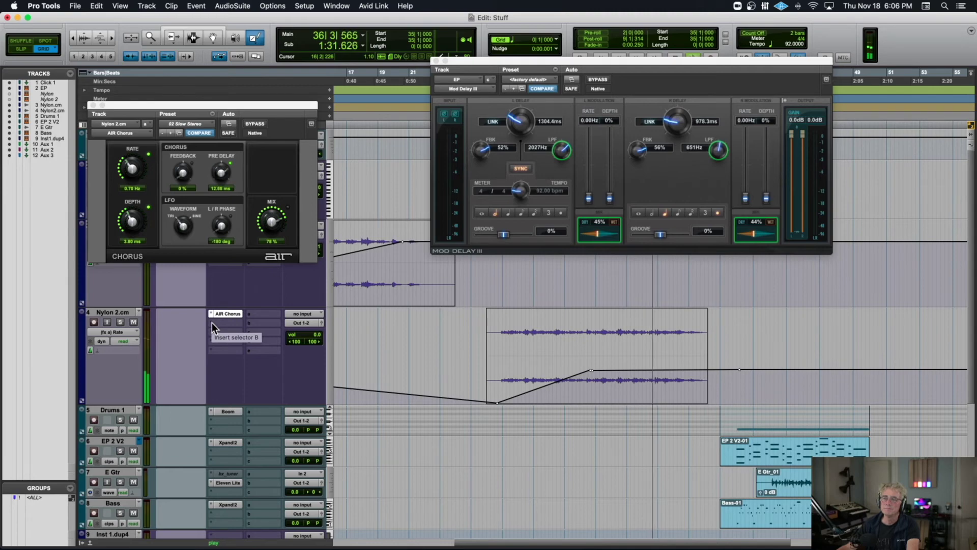
Step: Stop playback and add the stereo Mod Delay III delay plug-in to the second insert slot of Nylon 2.cm
{"action": "key", "text": "space"}
{"action": "left_click", "coordinate": [212, 323]}
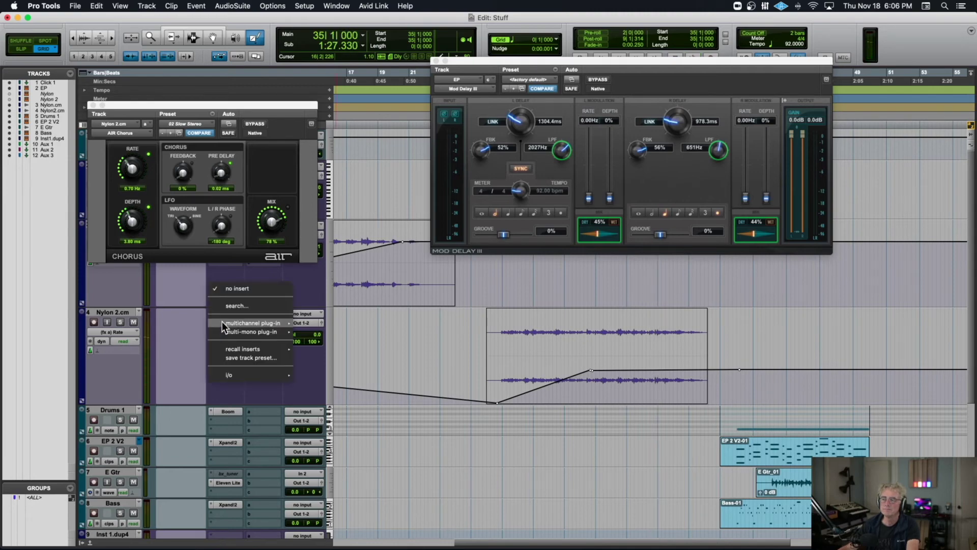
{"action": "mouse_move", "coordinate": [265, 323]}
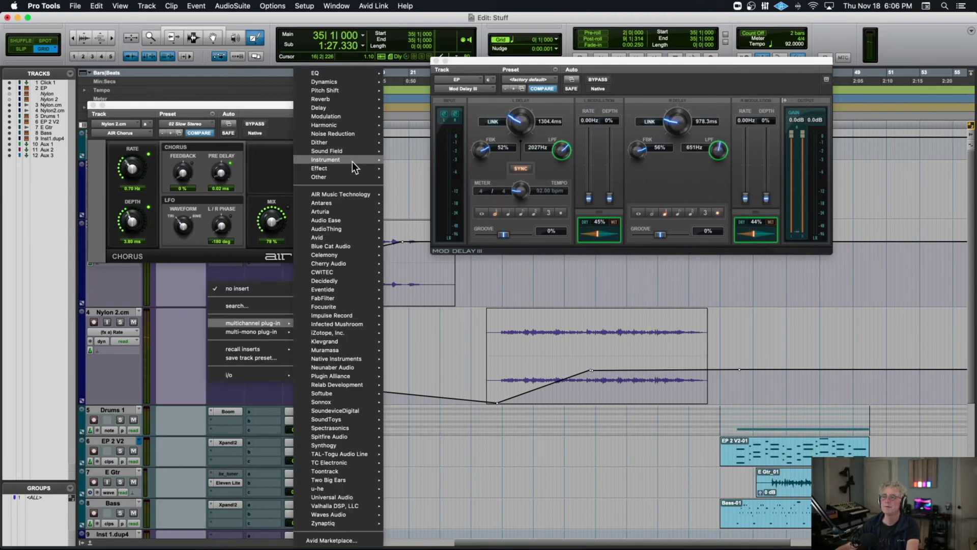
{"action": "mouse_move", "coordinate": [350, 108]}
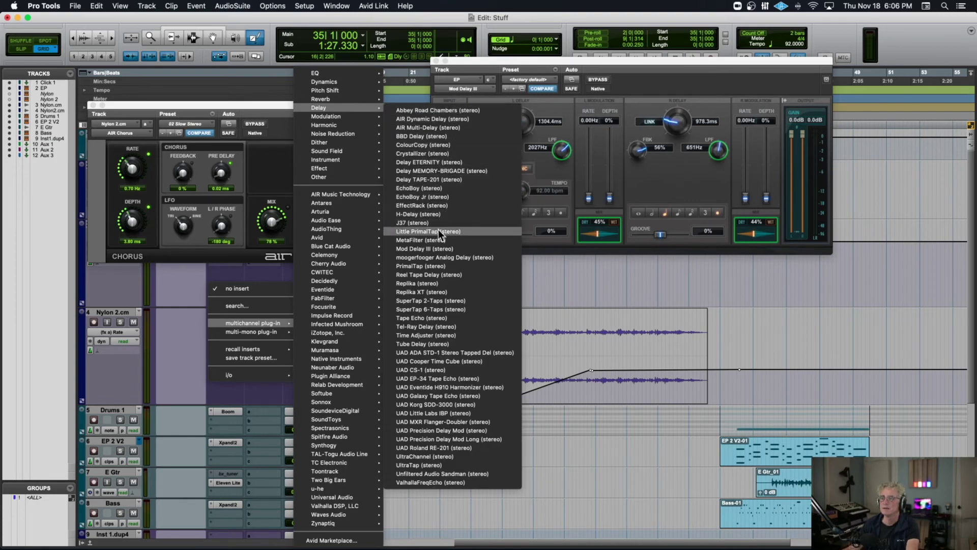
{"action": "left_click", "coordinate": [434, 249]}
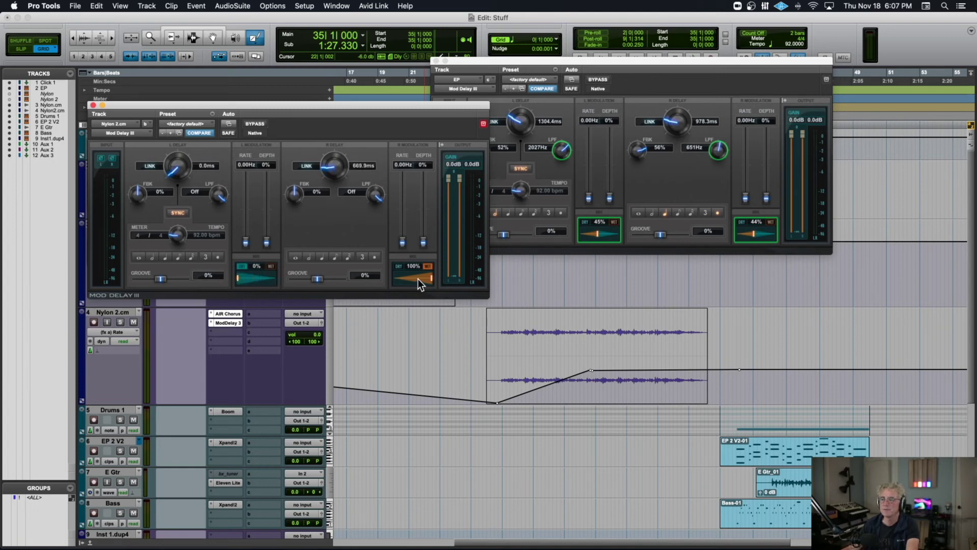
Step: Enable plug-in automation for the Mix Right parameter of Mod Delay III on Nylon 2.cm
{"action": "left_click", "coordinate": [252, 122]}
{"action": "left_click", "coordinate": [230, 125]}
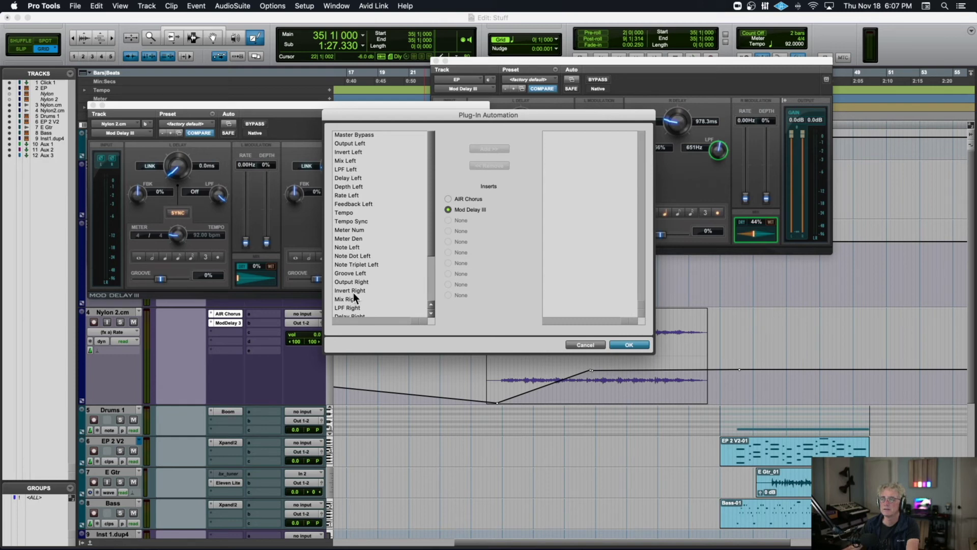
{"action": "left_click", "coordinate": [488, 149]}
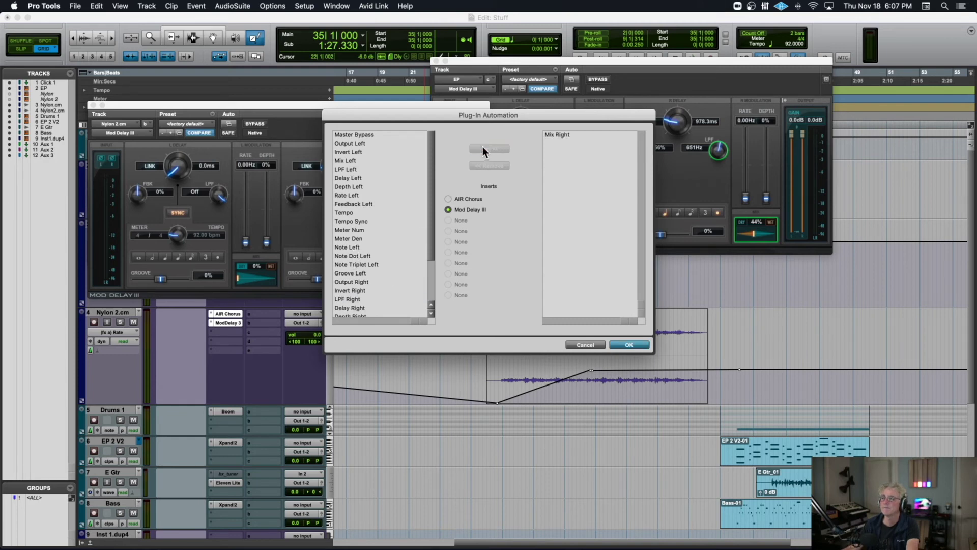
{"action": "left_click", "coordinate": [629, 346]}
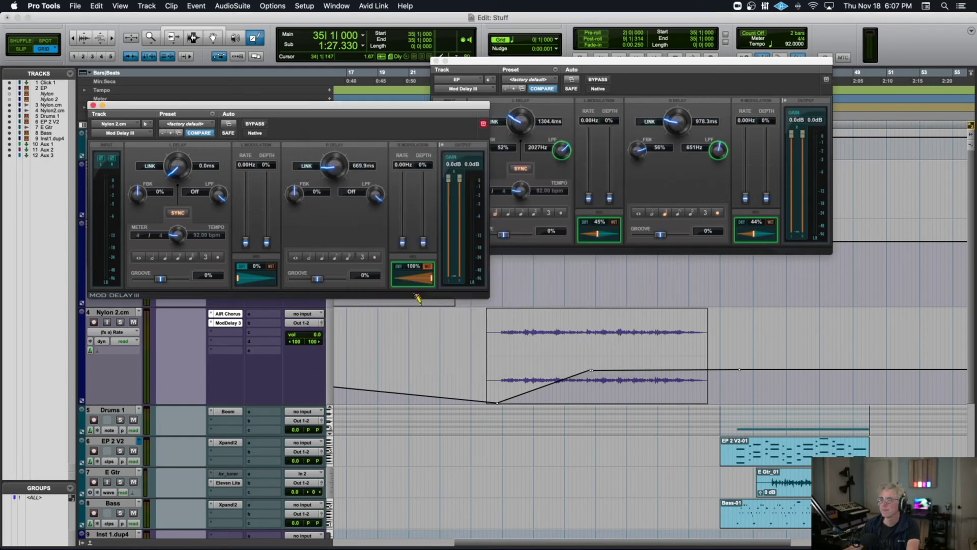
Step: Close the Mod Delay III window of Nylon 2.cm and listen to the track briefly from bar 35
{"action": "left_click", "coordinate": [93, 105]}
{"action": "key", "text": "space"}
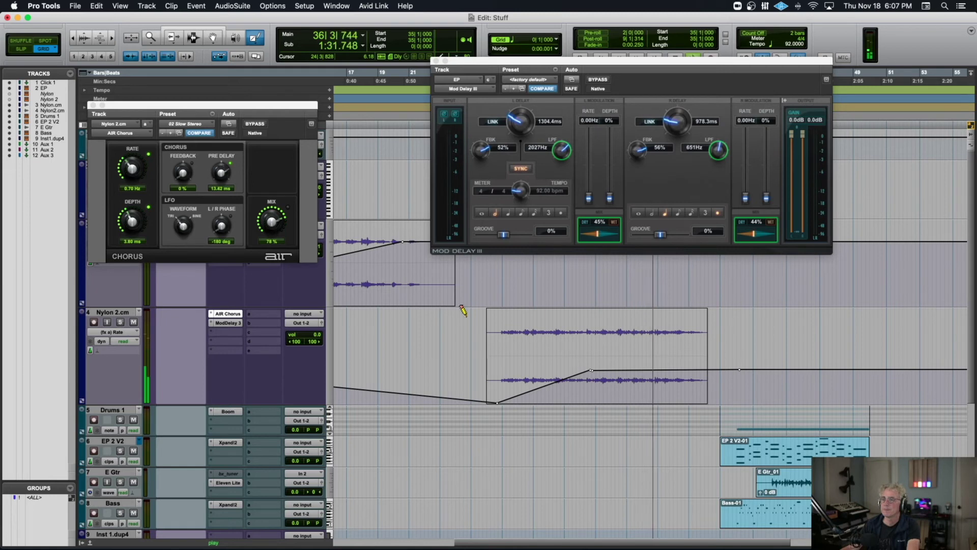
{"action": "key", "text": "space"}
Step: Reopen Mod Delay III on Nylon 2.cm, set its right delay time to 50.9 ms and audition it from bar 35
{"action": "left_click", "coordinate": [229, 324]}
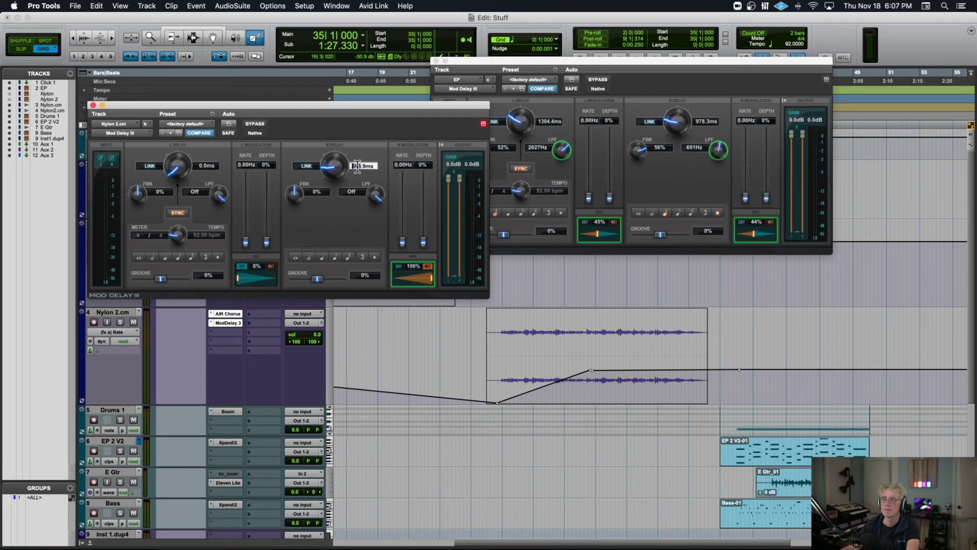
{"action": "key", "text": "space"}
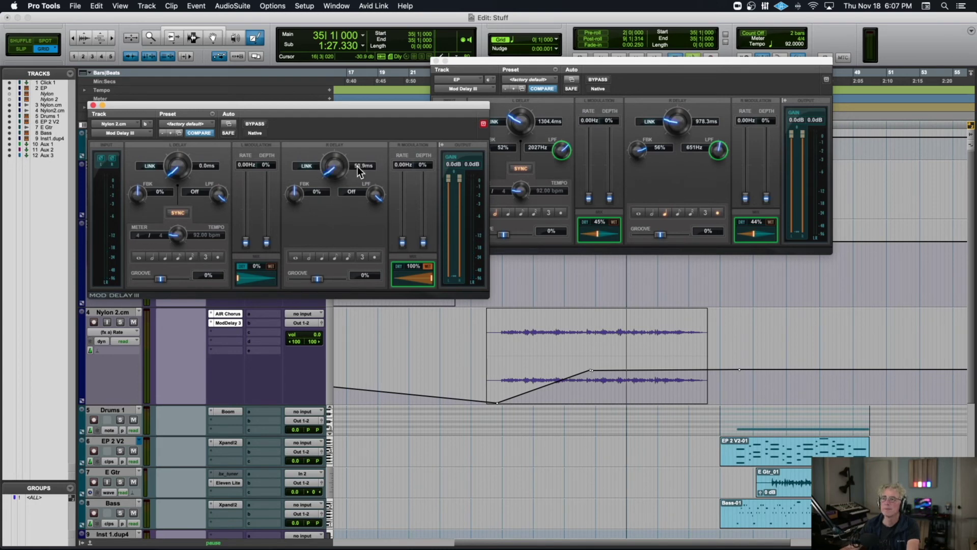
{"action": "key", "text": "space"}
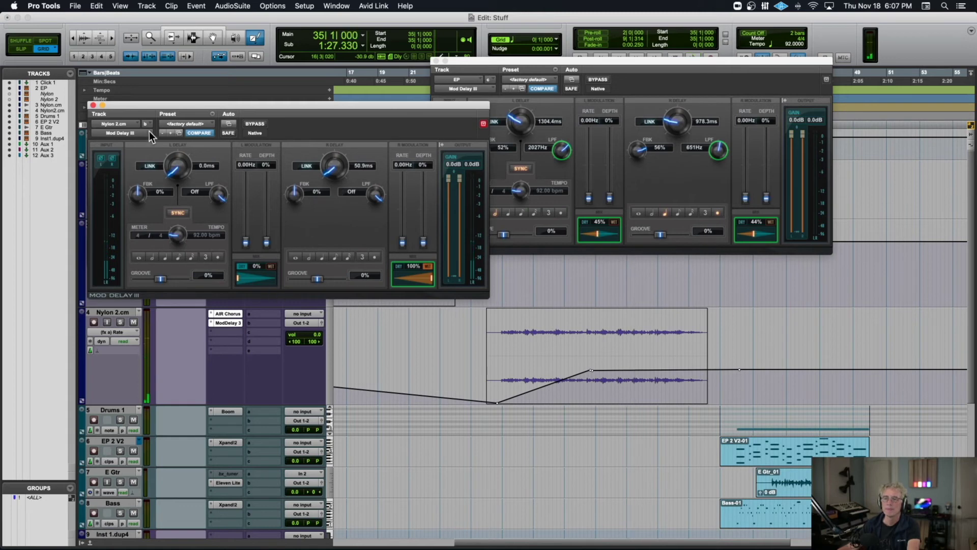
Step: Display Mix Right automation on Nylon 2.cm and draw it from 0% near bar 27 up to about 98% near bar 37
{"action": "left_click", "coordinate": [112, 329]}
{"action": "mouse_move", "coordinate": [112, 329]}
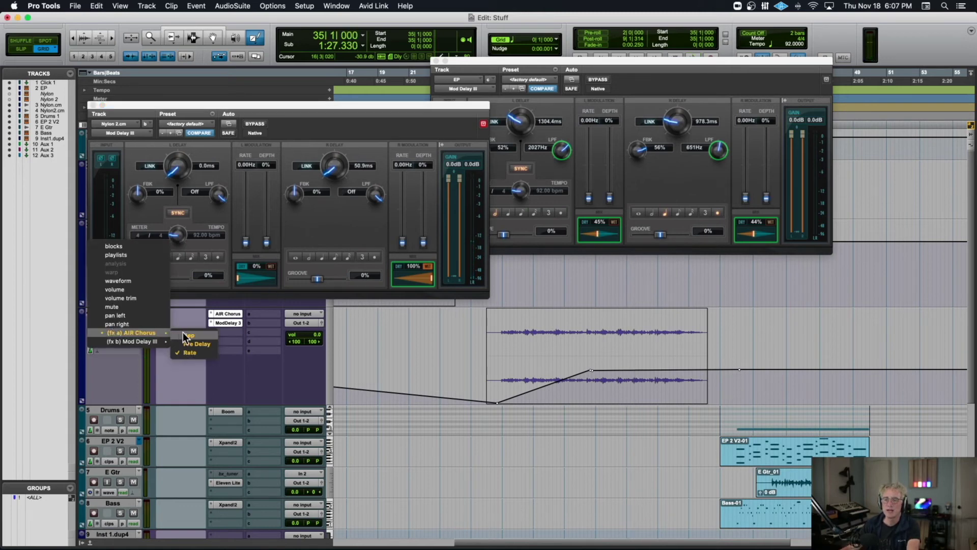
{"action": "left_click", "coordinate": [192, 344]}
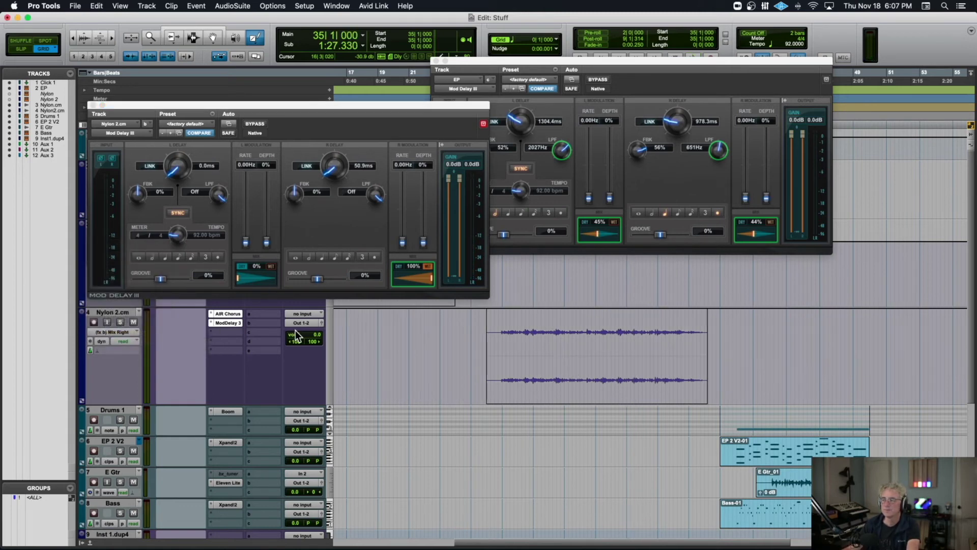
{"action": "left_click", "coordinate": [497, 402]}
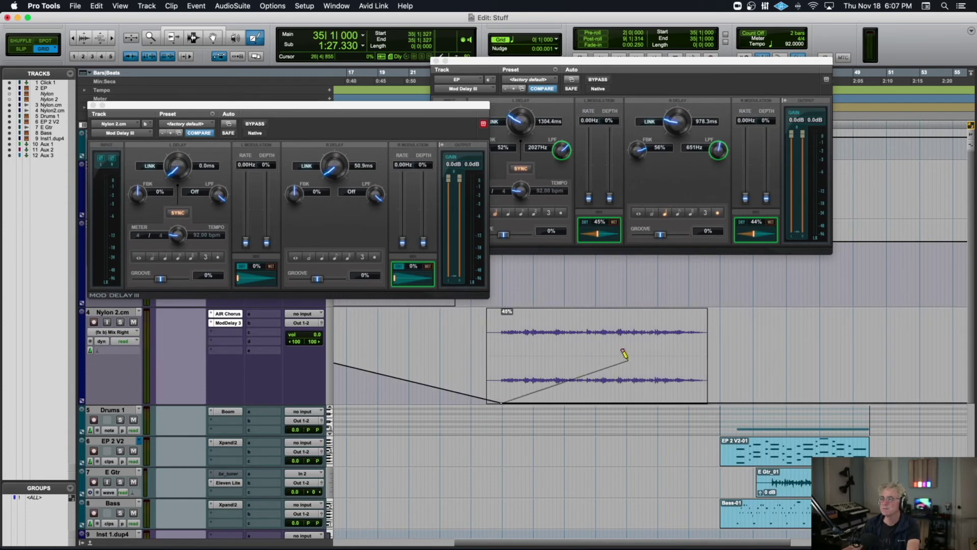
{"action": "left_click_drag", "start_coordinate": [649, 353], "coordinate": [658, 310]}
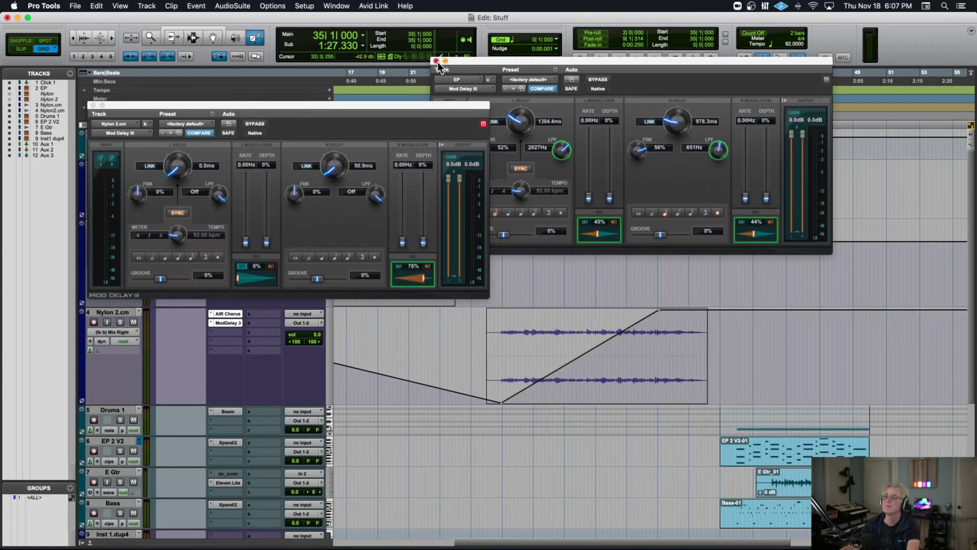
Step: Move the EP track's Mod Delay III window aside, let the Nylon 2.cm plug-in window stay open, and close the EP one
{"action": "left_click_drag", "start_coordinate": [465, 60], "coordinate": [569, 61]}
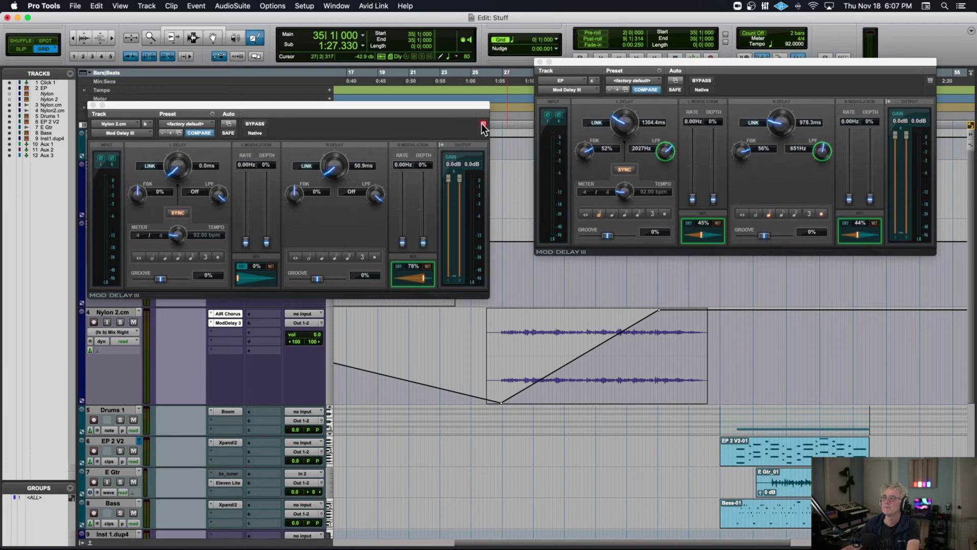
{"action": "left_click", "coordinate": [482, 125]}
{"action": "left_click", "coordinate": [540, 62]}
Step: Play the session from bar 28 to hear the automated Mix Right rise on Nylon 2.cm
{"action": "left_click", "coordinate": [517, 80]}
{"action": "key", "text": "space"}
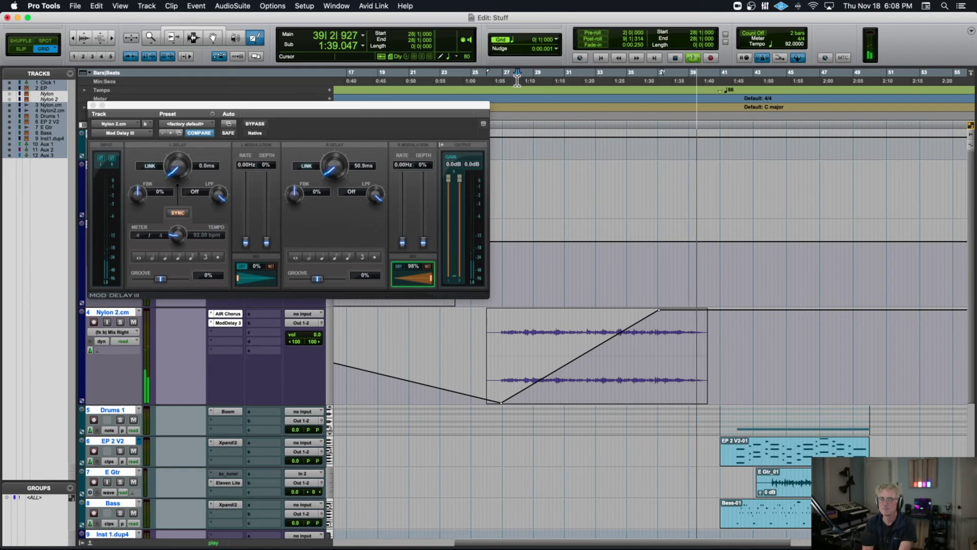
{"action": "key", "text": "space"}
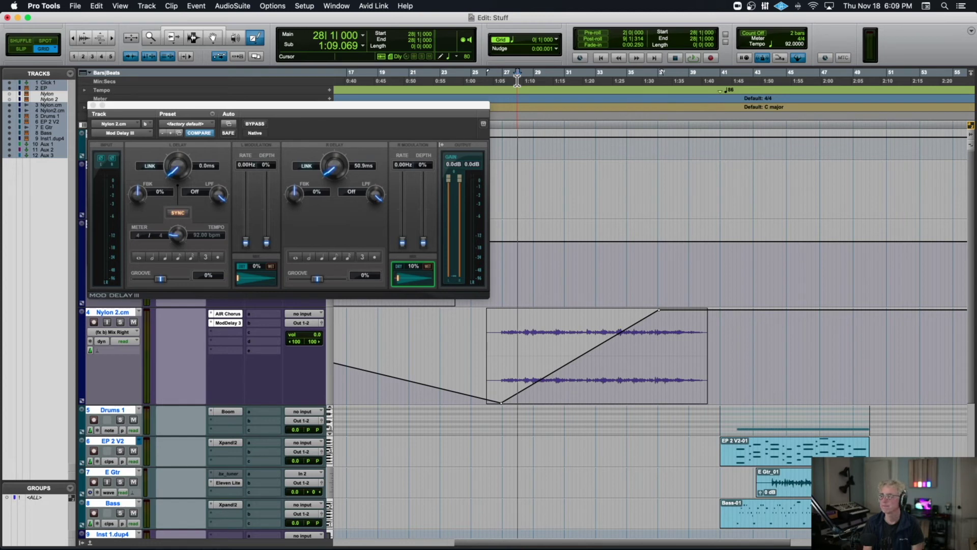
Step: Close the Mod Delay III window, clear the multiple-track selection and switch the Drums 1 track view to clips
{"action": "scroll", "coordinate": [476, 83], "scroll_direction": "right", "scroll_amount": 5}
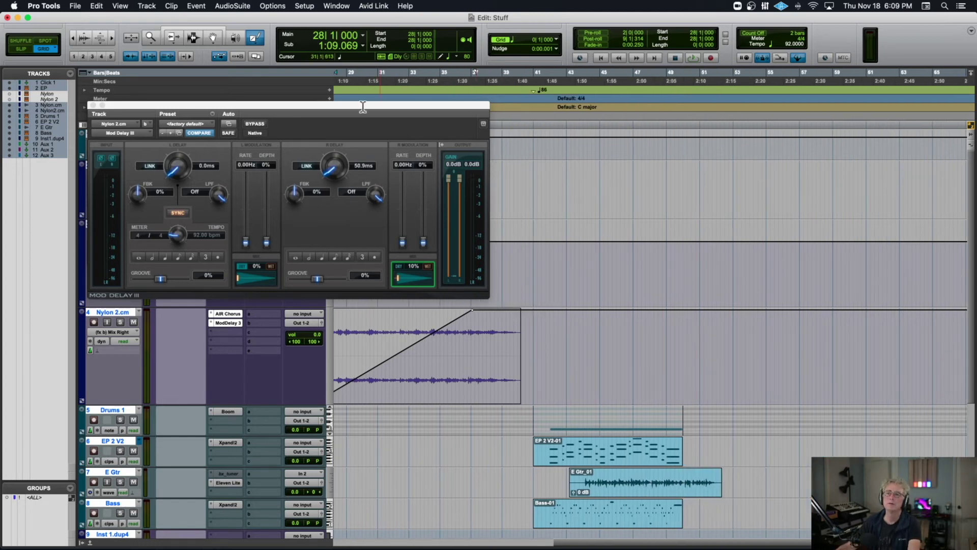
{"action": "left_click", "coordinate": [93, 105]}
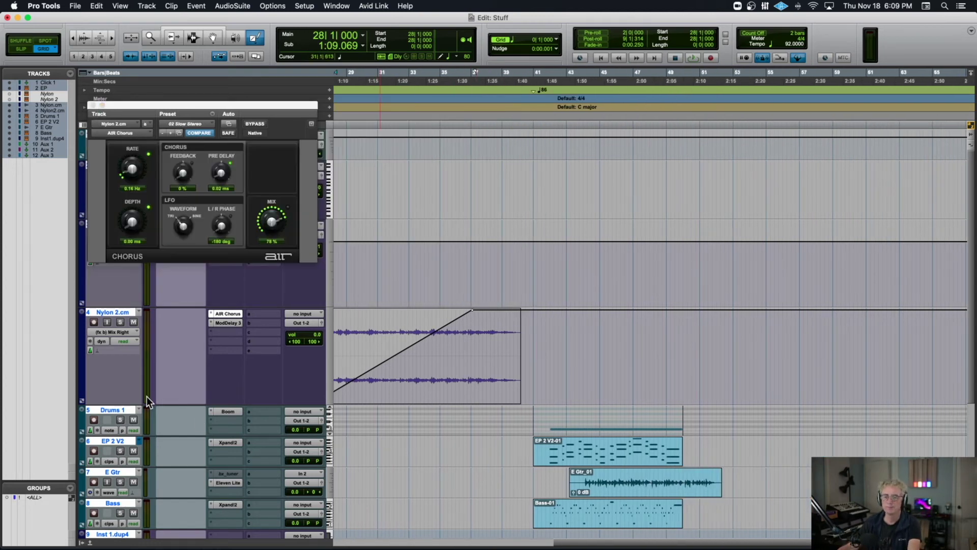
{"action": "left_click", "coordinate": [120, 312]}
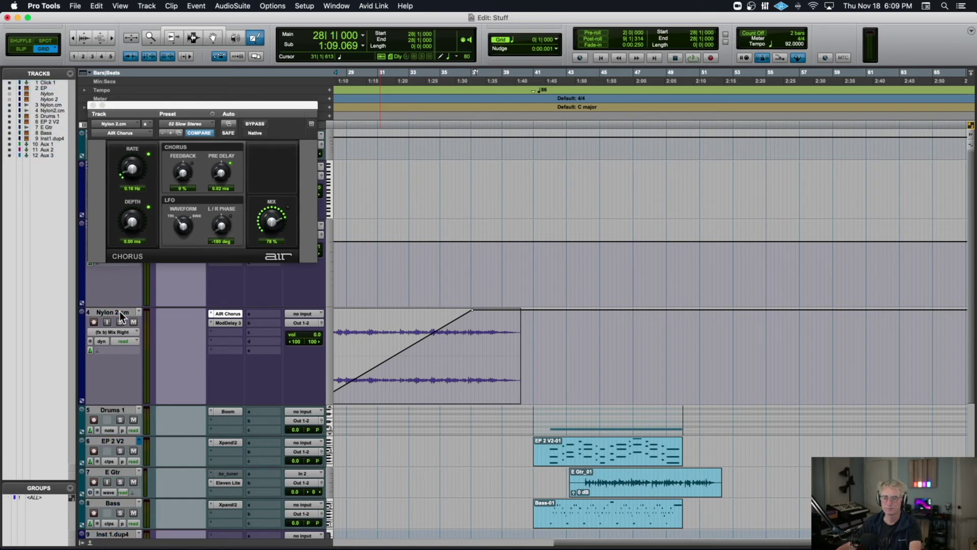
{"action": "left_click", "coordinate": [108, 432]}
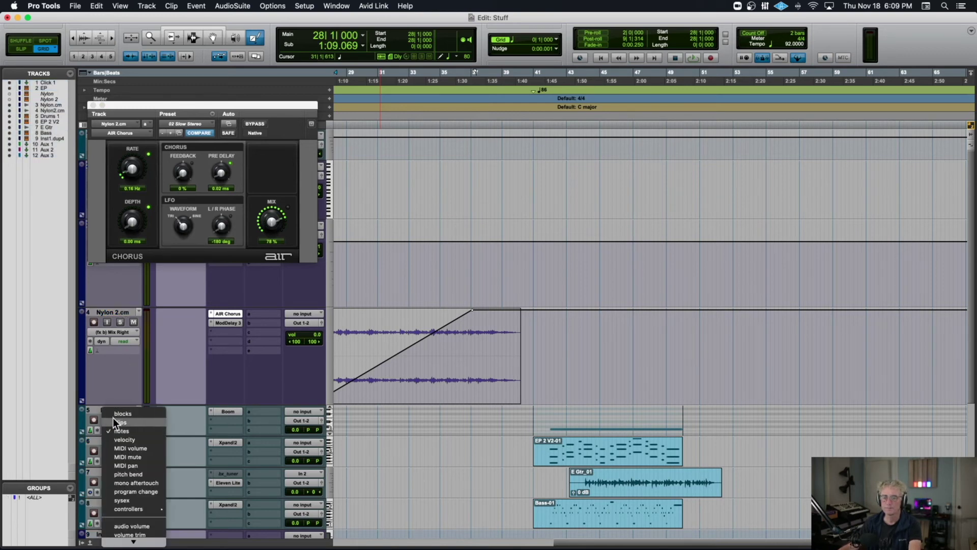
{"action": "left_click", "coordinate": [118, 422]}
Step: Play the band section from 41|3 with the lower tracks zoomed in and in view
{"action": "left_click", "coordinate": [543, 118]}
{"action": "key", "text": "space"}
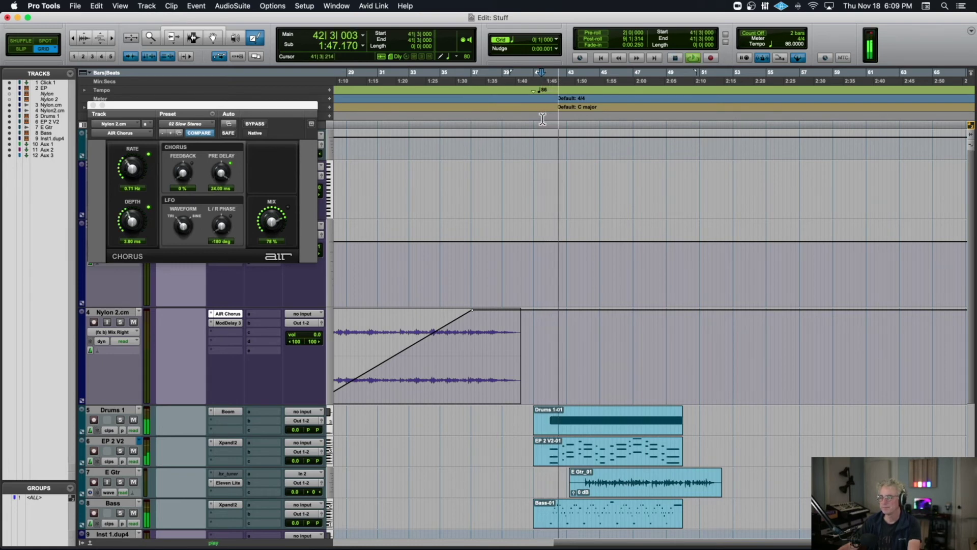
{"action": "key", "text": "t"}
{"action": "scroll", "coordinate": [573, 150], "scroll_direction": "down", "scroll_amount": 5}
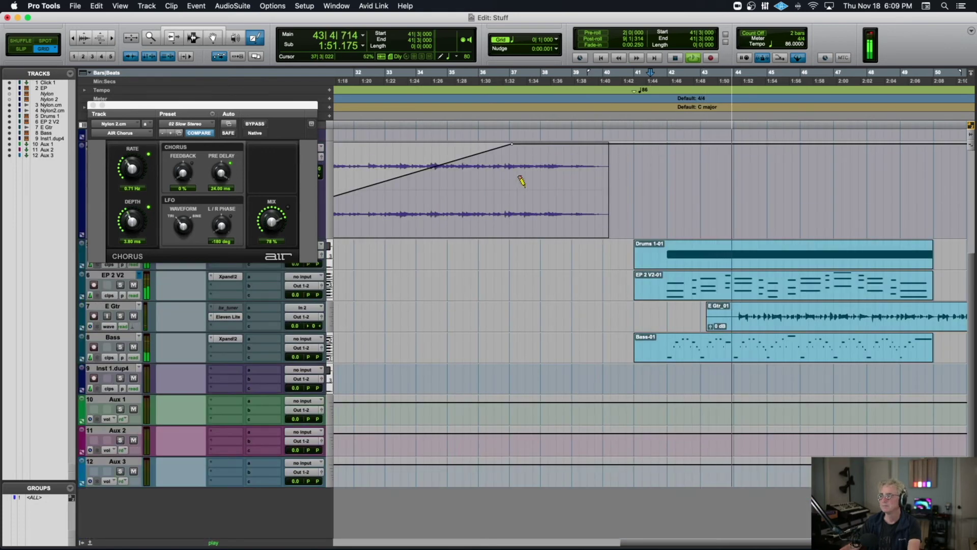
{"action": "key", "text": "space"}
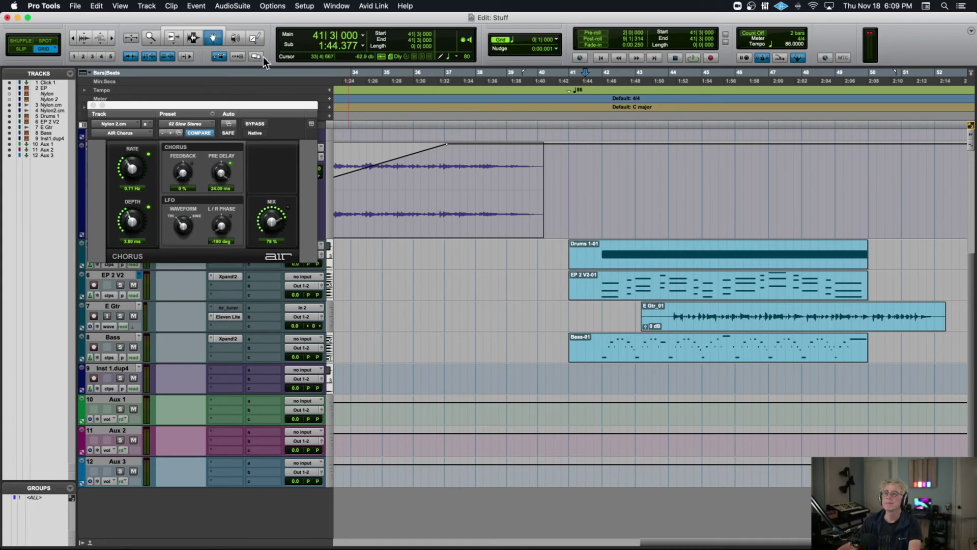
Step: Move the E Gtr_01 clip earlier to start at bar 41, aligned with the drum clip, and play from 41|4
{"action": "left_click_drag", "start_coordinate": [696, 314], "coordinate": [618, 319]}
{"action": "left_click", "coordinate": [592, 112]}
{"action": "key", "text": "space"}
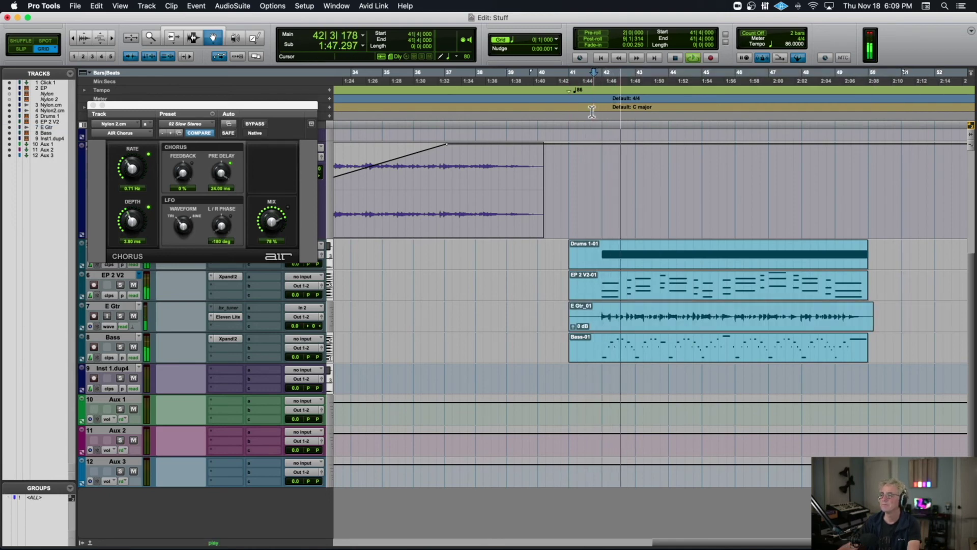
Step: Close the AIR Chorus window, zoom the timeline out around the band clips and stop playback
{"action": "left_click", "coordinate": [90, 105]}
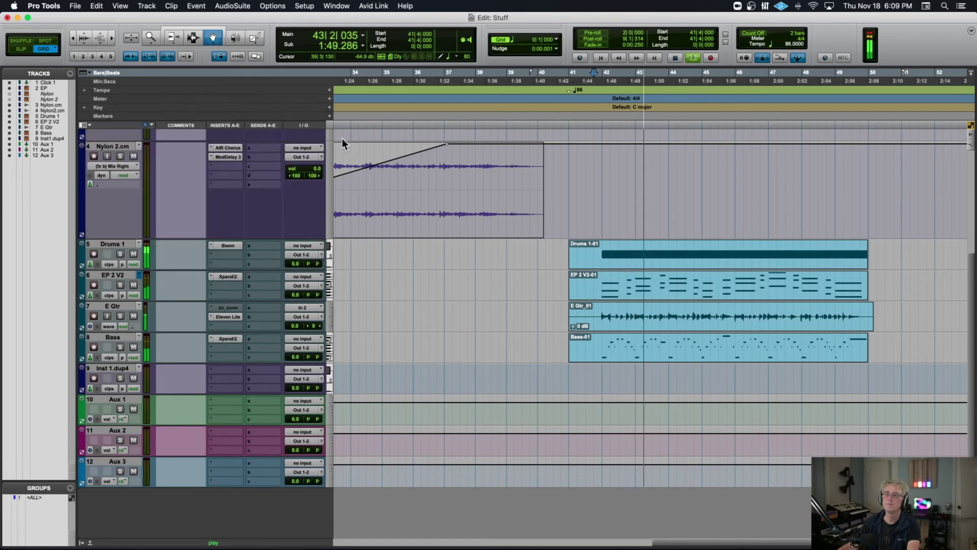
{"action": "key", "text": "super+bracketleft"}
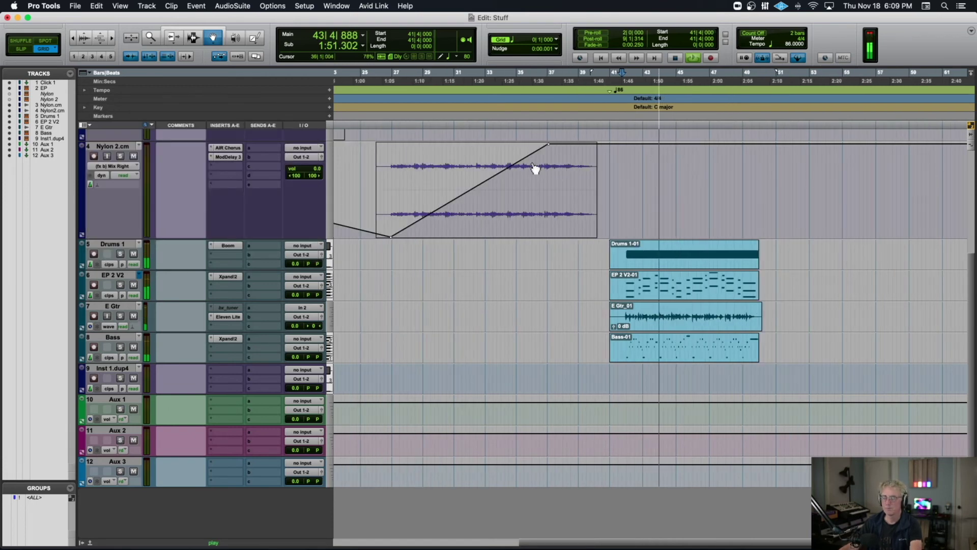
{"action": "scroll", "coordinate": [640, 183], "scroll_direction": "right", "scroll_amount": 3}
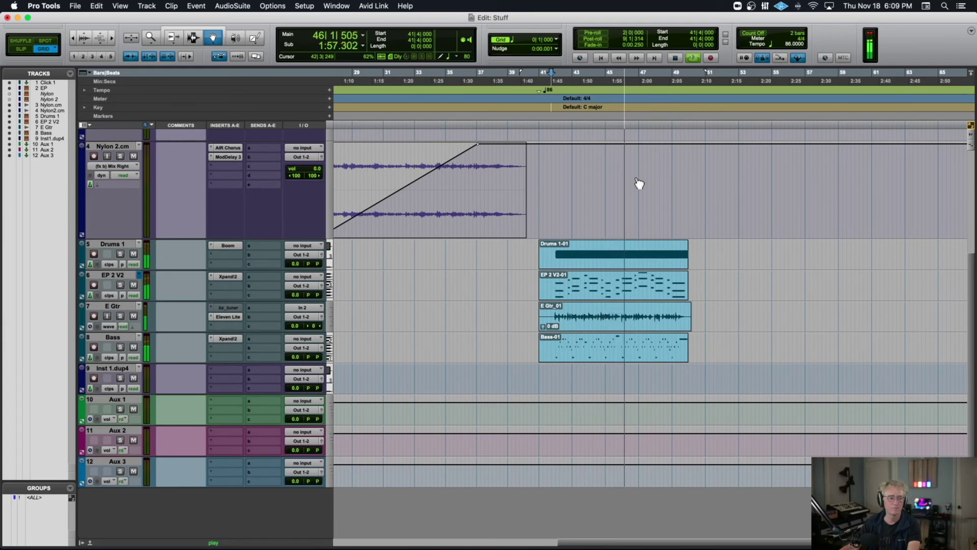
{"action": "key", "text": "space"}
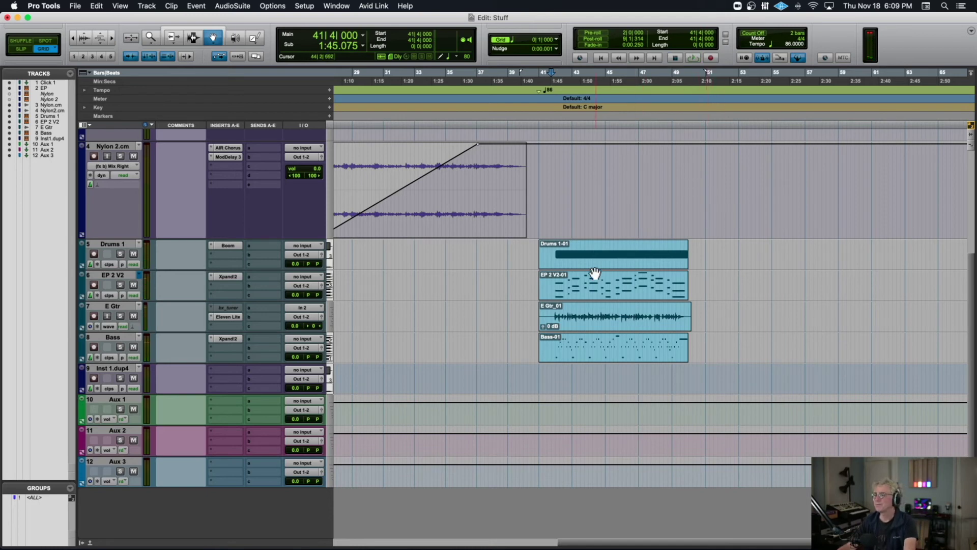
Step: Select the E Gtr_01 clip and try raising its clip gain in small increments beyond +6.0 dB
{"action": "left_click", "coordinate": [578, 318]}
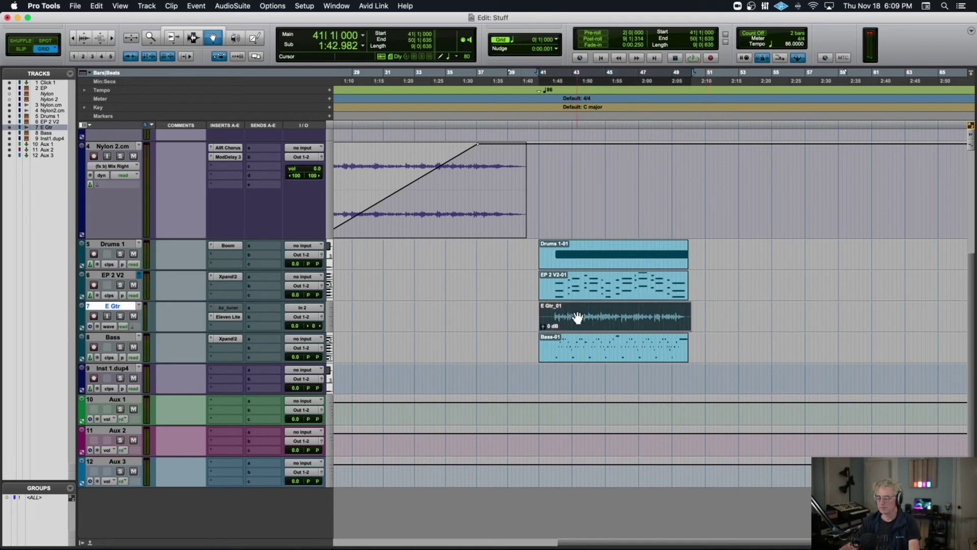
{"action": "key", "text": "ctrl+shift+Up"}
{"action": "key", "text": "ctrl+shift+Up"}
{"action": "key", "text": "ctrl+shift+Up"}
{"action": "key", "text": "ctrl+shift+Up"}
{"action": "key", "text": "ctrl+shift+Up"}
{"action": "key", "text": "ctrl+shift+Up"}
{"action": "key", "text": "ctrl+shift+Up"}
{"action": "key", "text": "ctrl+shift+Up"}
{"action": "key", "text": "ctrl+shift+Up"}
{"action": "key", "text": "ctrl+shift+Up"}
{"action": "key", "text": "ctrl+shift+Up"}
{"action": "key", "text": "ctrl+shift+Up"}
{"action": "key", "text": "ctrl+shift+Up"}
{"action": "key", "text": "ctrl+shift+Up"}
{"action": "key", "text": "ctrl+shift+Up"}
{"action": "key", "text": "ctrl+shift+Up"}
{"action": "key", "text": "ctrl+shift+Up"}
{"action": "key", "text": "ctrl+shift+Up"}
{"action": "key", "text": "ctrl+shift+Up"}
{"action": "key", "text": "ctrl+shift+Up"}
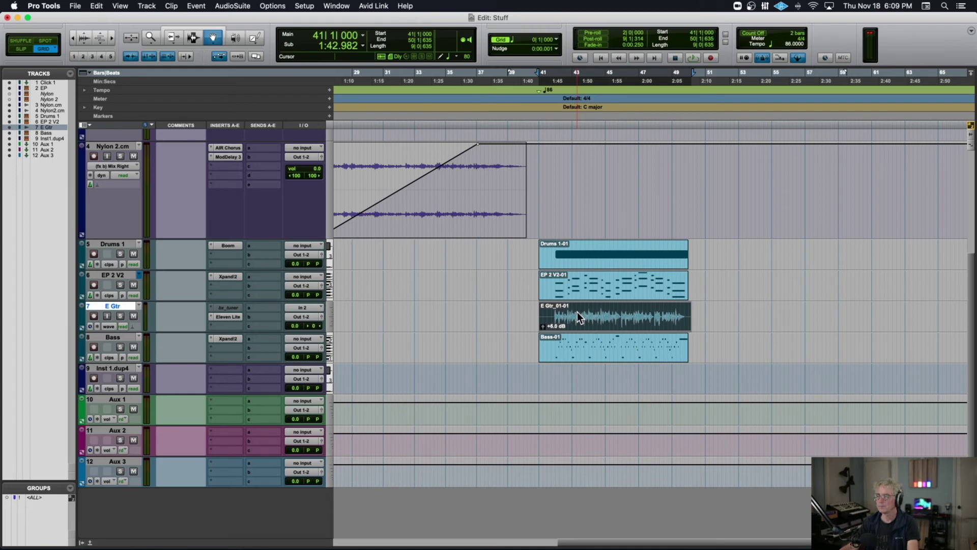
Step: Lower the E Gtr clip's gain in small increments through +3.0 dB and restore it to 0 dB
{"action": "key", "text": "ctrl+shift+Down"}
{"action": "key", "text": "ctrl+shift+Down"}
{"action": "key", "text": "ctrl+shift+Down"}
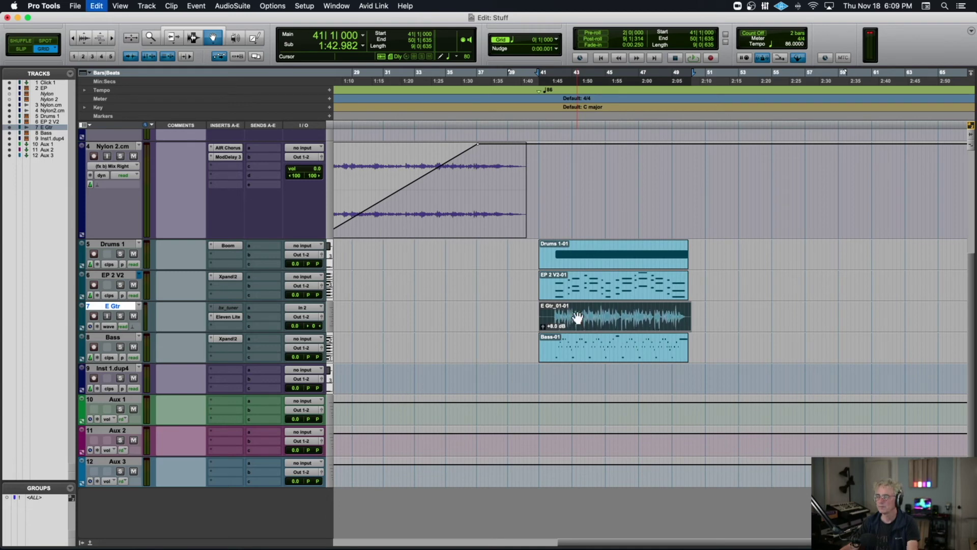
{"action": "key", "text": "ctrl+shift+Down"}
{"action": "key", "text": "ctrl+shift+Down"}
{"action": "key", "text": "ctrl+shift+Down"}
{"action": "key", "text": "ctrl+shift+Down"}
{"action": "key", "text": "ctrl+shift+Down"}
{"action": "key", "text": "ctrl+shift+Down"}
{"action": "key", "text": "ctrl+shift+Down"}
{"action": "key", "text": "ctrl+shift+Down"}
{"action": "key", "text": "ctrl+shift+Down"}
{"action": "key", "text": "ctrl+shift+Down"}
{"action": "key", "text": "ctrl+shift+Down"}
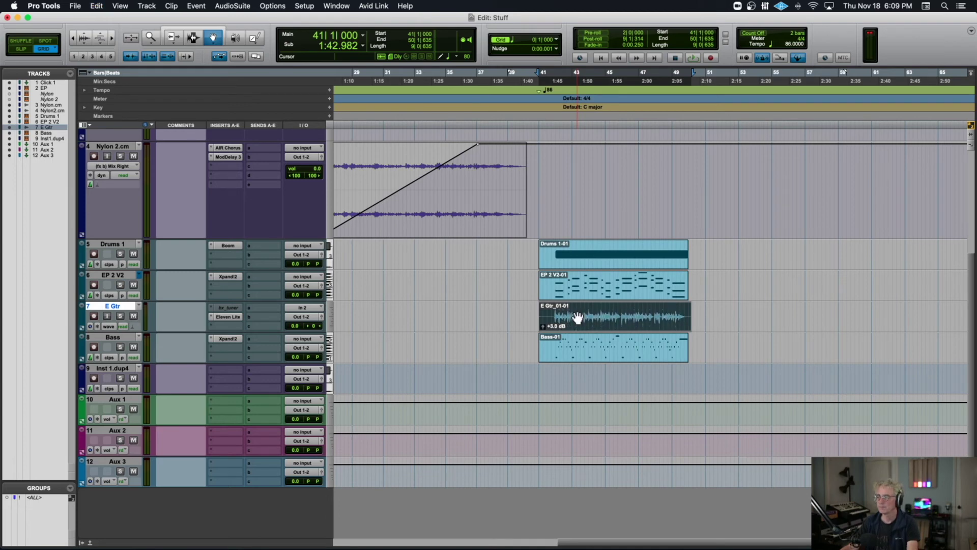
{"action": "left_click_drag", "start_coordinate": [578, 318], "coordinate": [556, 319]}
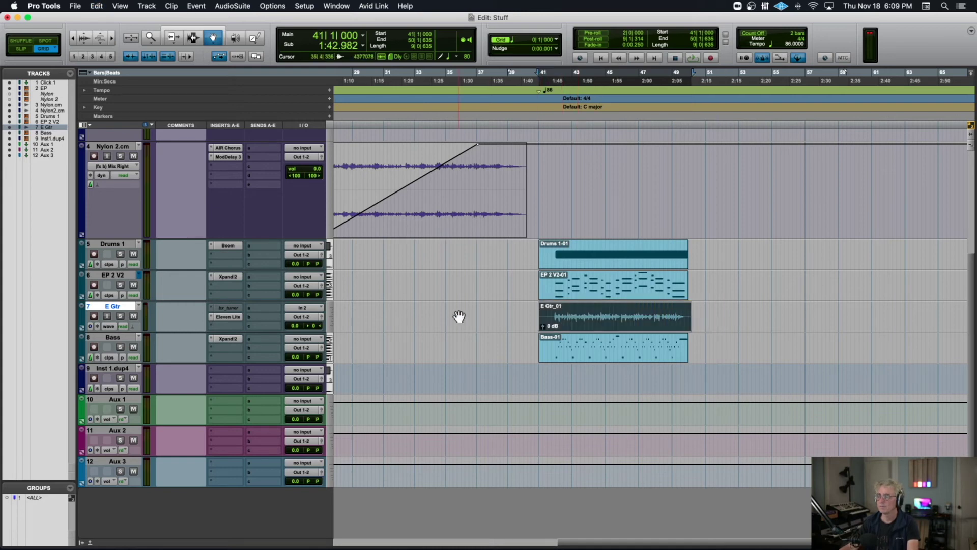
Step: Enlarge the E Gtr track's height and zoom the timeline in on the start of its waveform
{"action": "left_click_drag", "start_coordinate": [111, 332], "coordinate": [108, 462]}
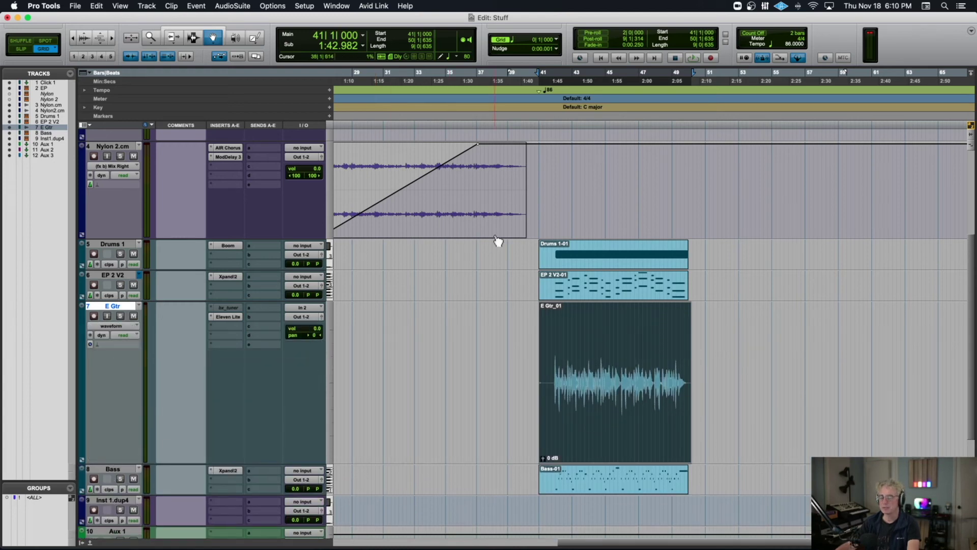
{"action": "key", "text": "t"}
{"action": "key", "text": "t"}
{"action": "key", "text": "t"}
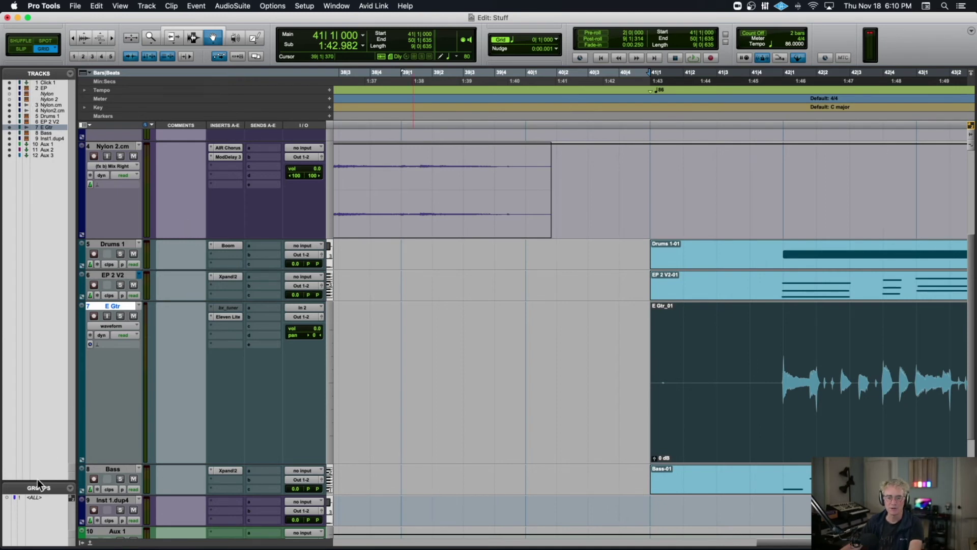
Step: Extend the Groups list upward, show the Clips list and widen it so the full clip names are readable
{"action": "left_click_drag", "start_coordinate": [38, 480], "coordinate": [47, 325]}
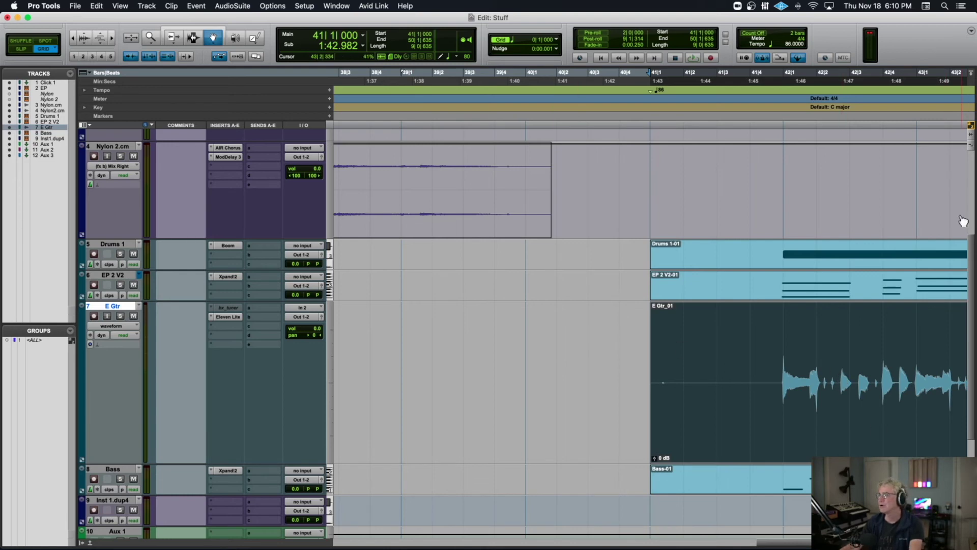
{"action": "left_click", "coordinate": [971, 542]}
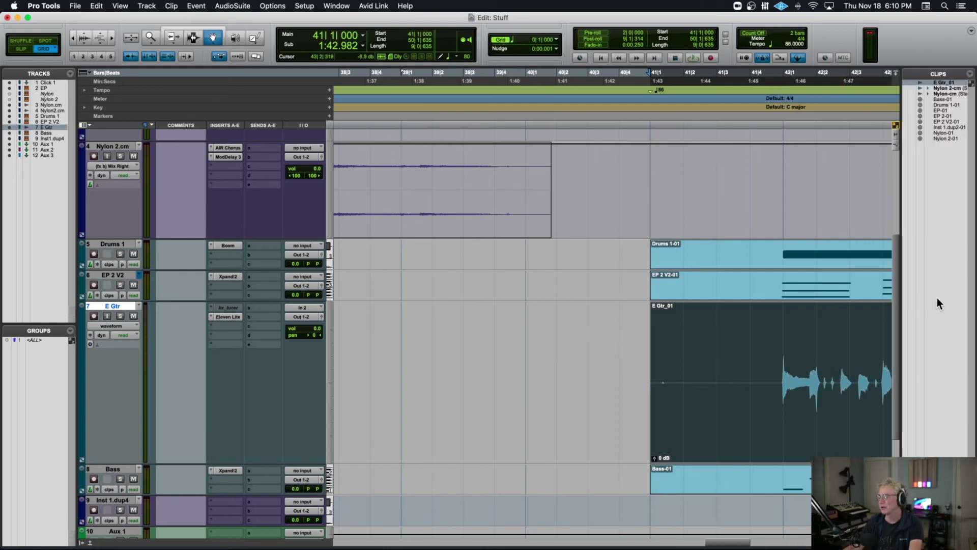
{"action": "left_click_drag", "start_coordinate": [900, 152], "coordinate": [798, 145]}
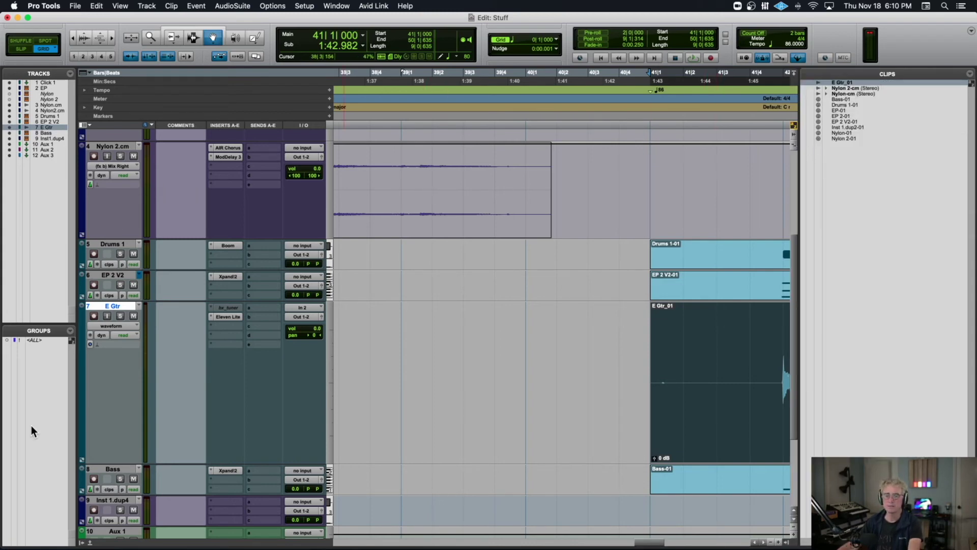
Step: Select all tracks through the ALL group and set the Nylon 2.cm track view to waveform
{"action": "left_click", "coordinate": [33, 339]}
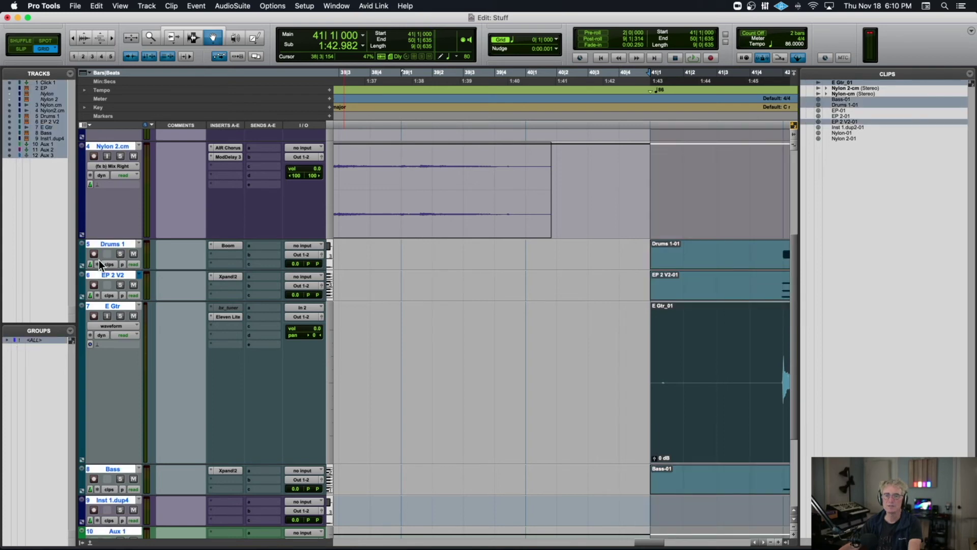
{"action": "left_click", "coordinate": [126, 167]}
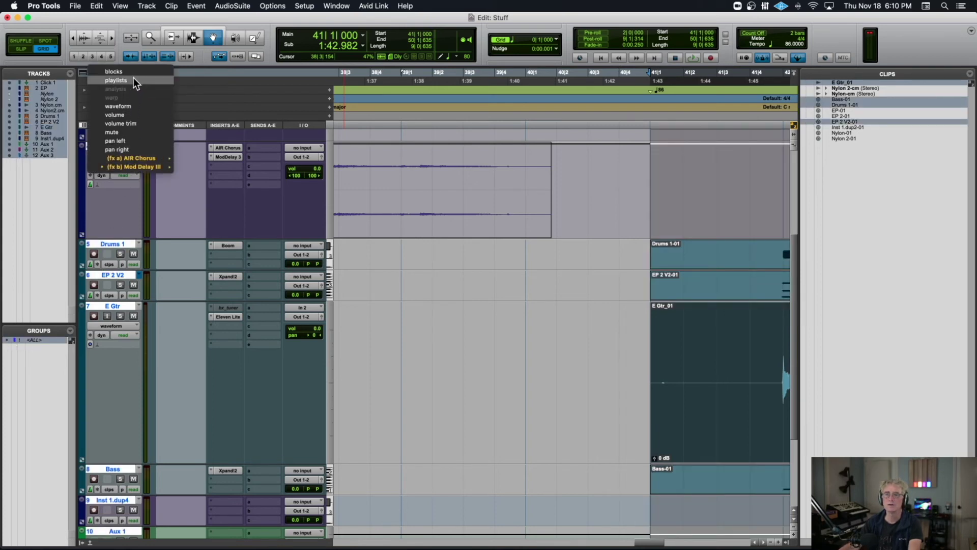
{"action": "left_click", "coordinate": [131, 106]}
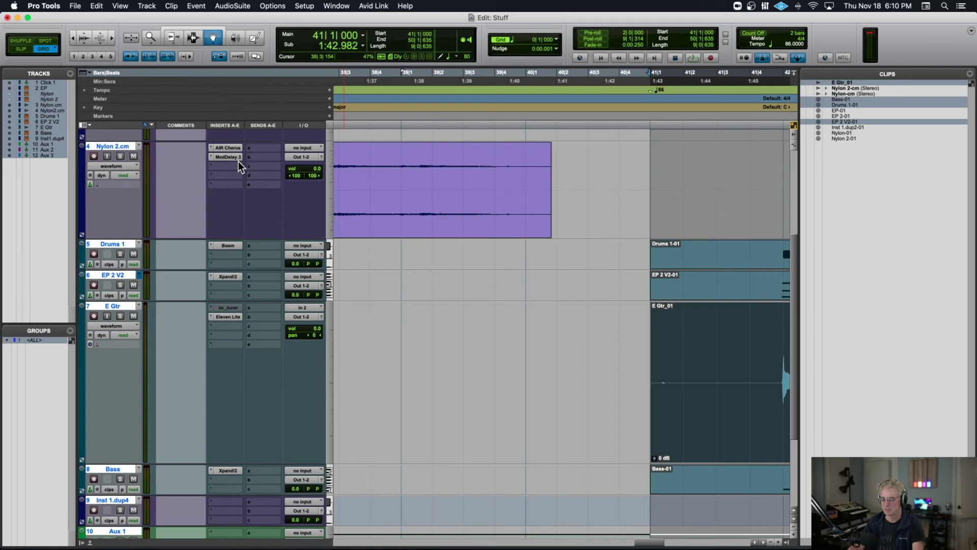
Step: Shrink all tracks to minimum height, fit the whole session in the timeline and clear the track selection
{"action": "key", "text": "ctrl+Down"}
{"action": "key", "text": "ctrl+Down"}
{"action": "key", "text": "ctrl+Down"}
{"action": "key", "text": "ctrl+Down"}
{"action": "key", "text": "ctrl+Down"}
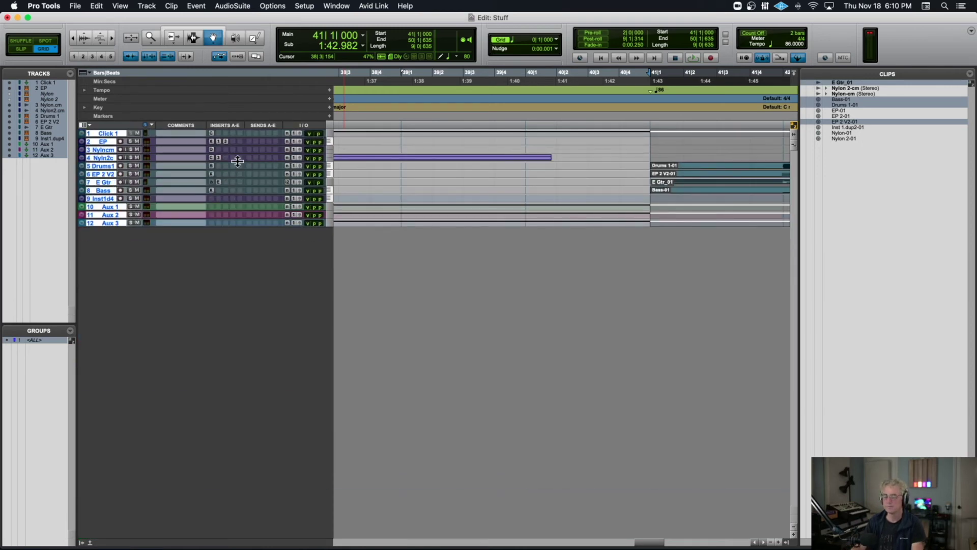
{"action": "key", "text": "alt+a"}
{"action": "scroll", "coordinate": [237, 161], "scroll_direction": "right", "scroll_amount": 3}
{"action": "scroll", "coordinate": [237, 161], "scroll_direction": "left", "scroll_amount": 3}
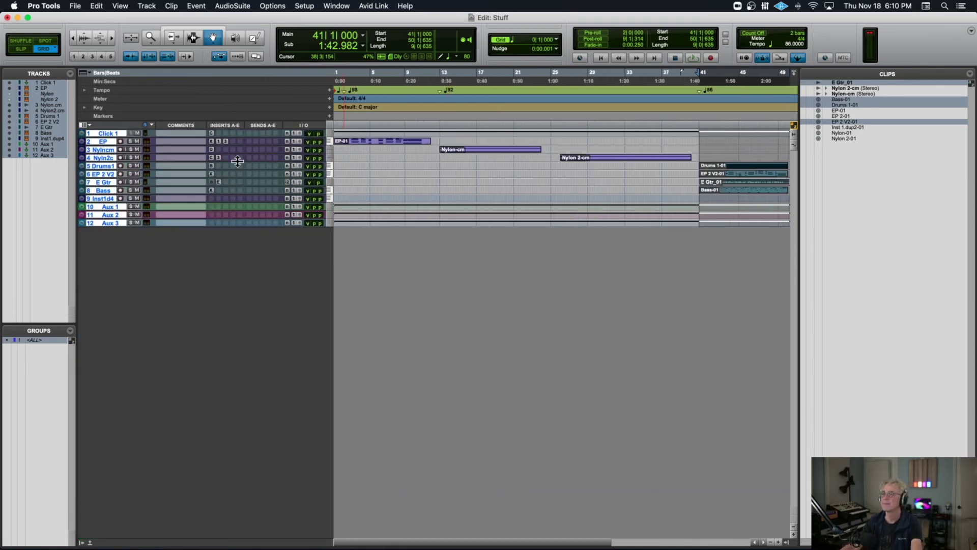
{"action": "left_click", "coordinate": [412, 109]}
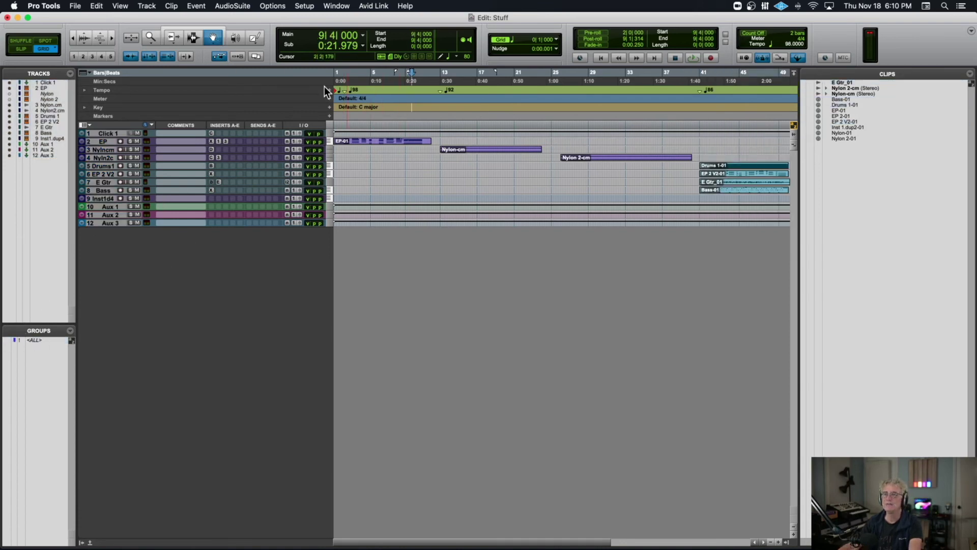
Step: Try placing a second copy of EP-01 from the Clips list at 40|3|000 on the EP track, and undo it
{"action": "left_click", "coordinate": [377, 147]}
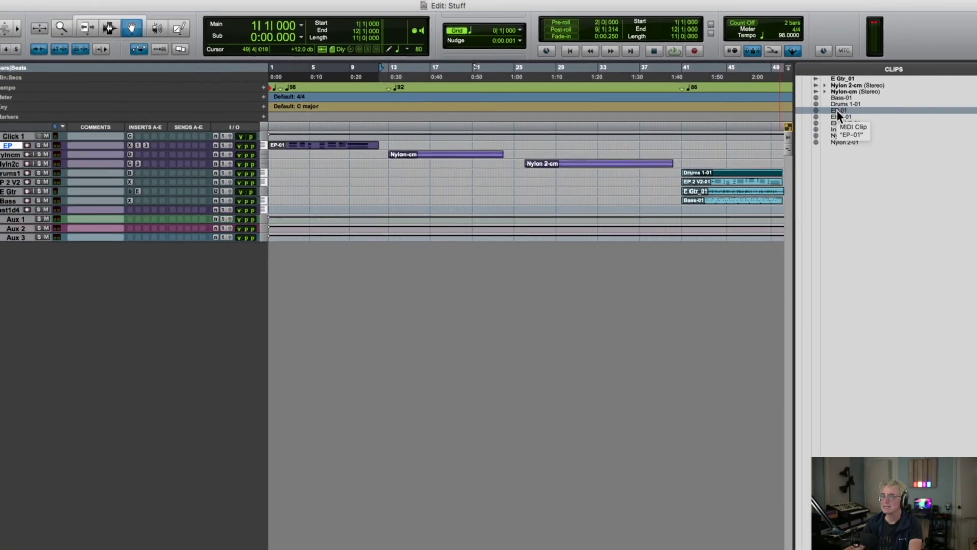
{"action": "left_click_drag", "start_coordinate": [837, 110], "coordinate": [677, 145]}
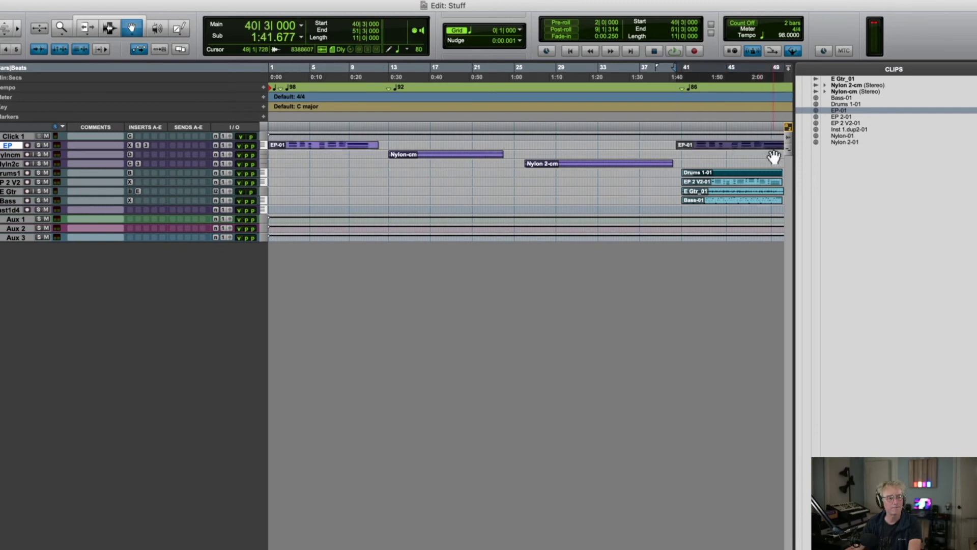
{"action": "key", "text": "ctrl+z"}
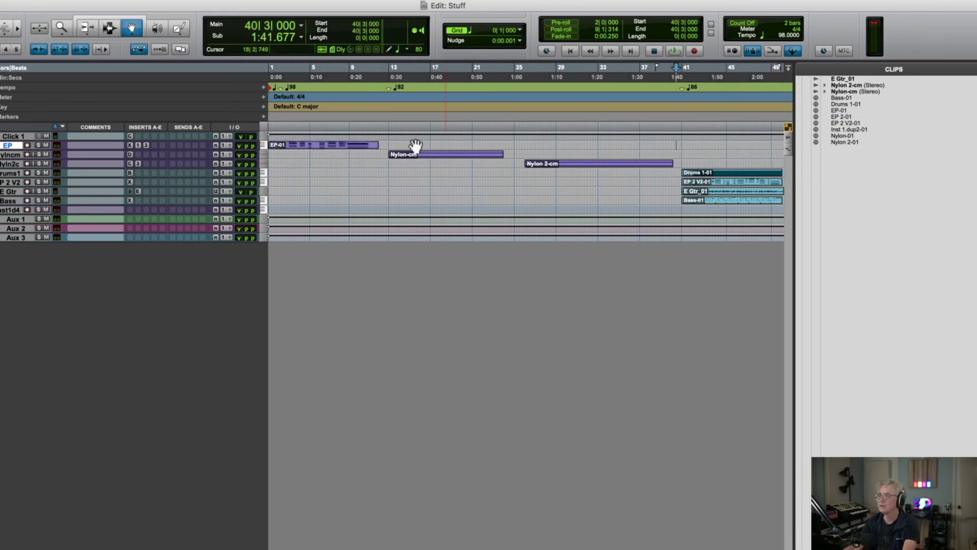
Step: Delete the EP-01 clip from the EP track and put it back at 1|1|000 from the Clips list
{"action": "left_click", "coordinate": [283, 149]}
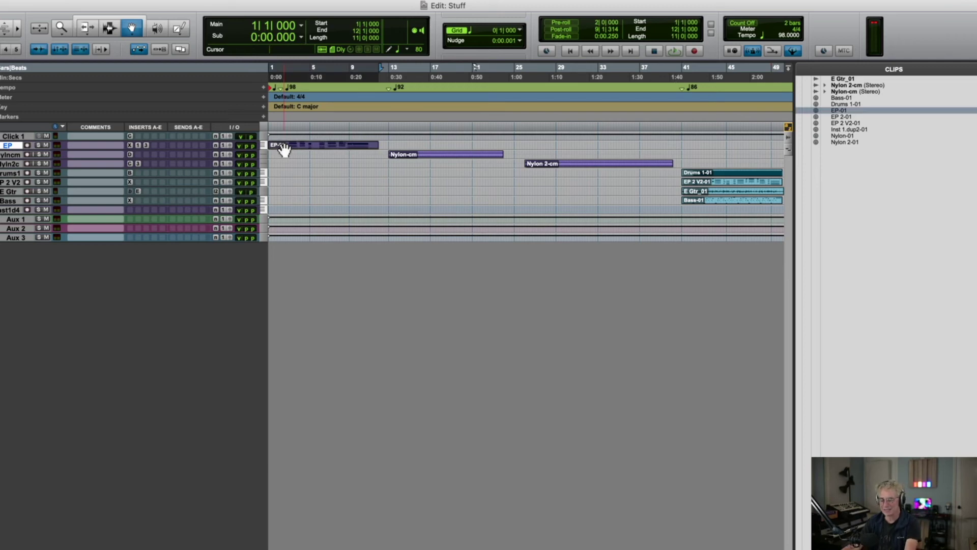
{"action": "key", "text": "Delete"}
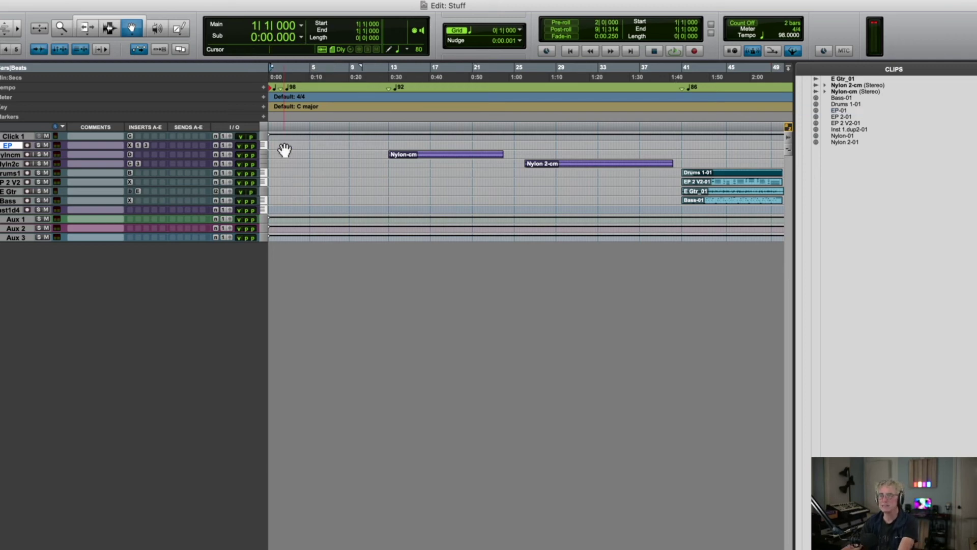
{"action": "left_click", "coordinate": [843, 110]}
{"action": "left_click_drag", "start_coordinate": [843, 109], "coordinate": [270, 145]}
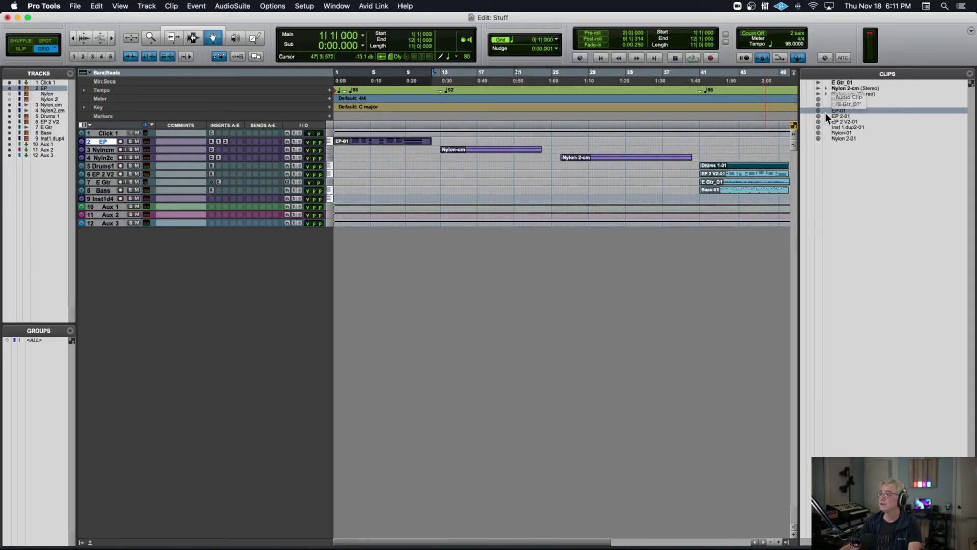
Step: Expand the stereo Nylon-cm clip in the Clips list and place Nylon-cm.R on a new track at 37|2|000
{"action": "left_click", "coordinate": [827, 93]}
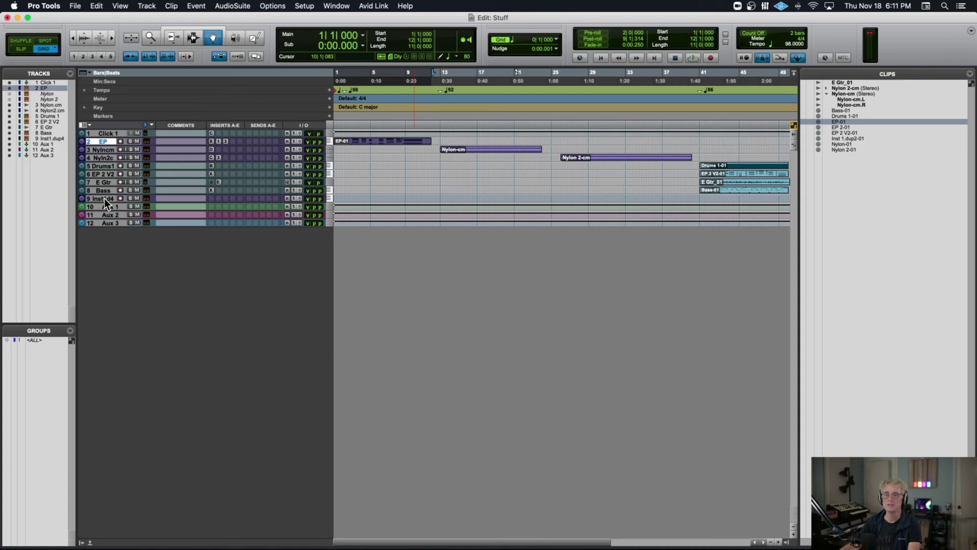
{"action": "left_click", "coordinate": [847, 105]}
{"action": "left_click_drag", "start_coordinate": [847, 105], "coordinate": [664, 260]}
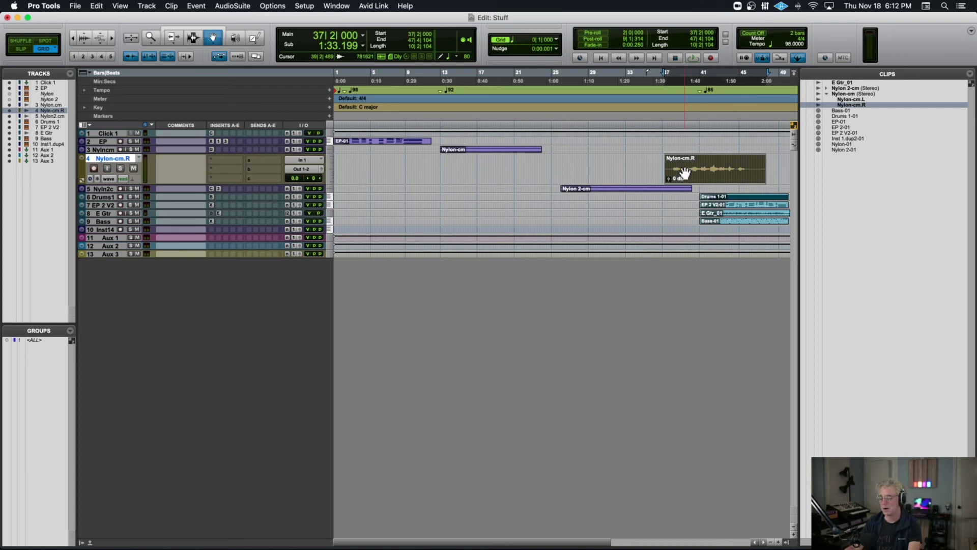
Step: Delete the Nylon-cm.R clip, try Nylon-cm.L at 43|3|000 on the same track, delete it and collapse the stereo clip entry
{"action": "key", "text": "Delete"}
{"action": "left_click_drag", "start_coordinate": [848, 99], "coordinate": [726, 169]}
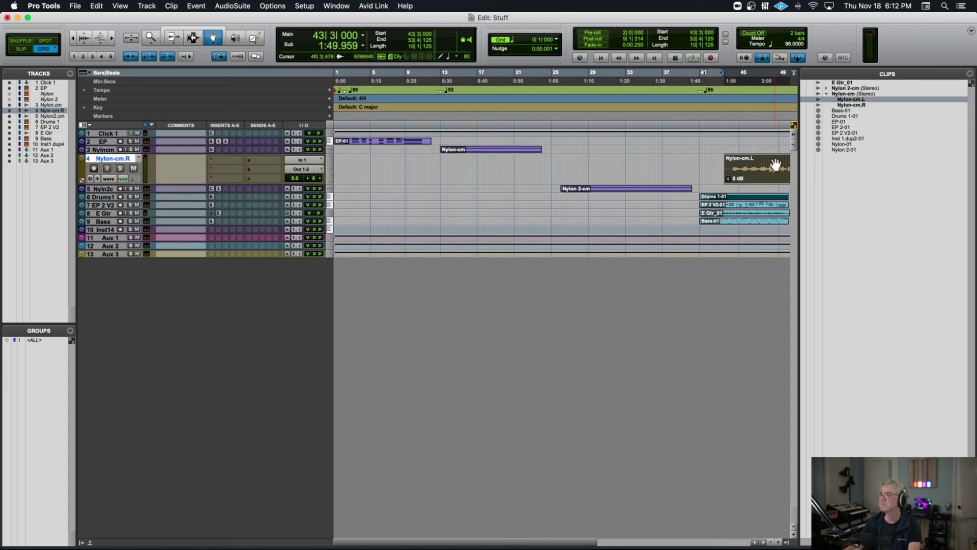
{"action": "key", "text": "Delete"}
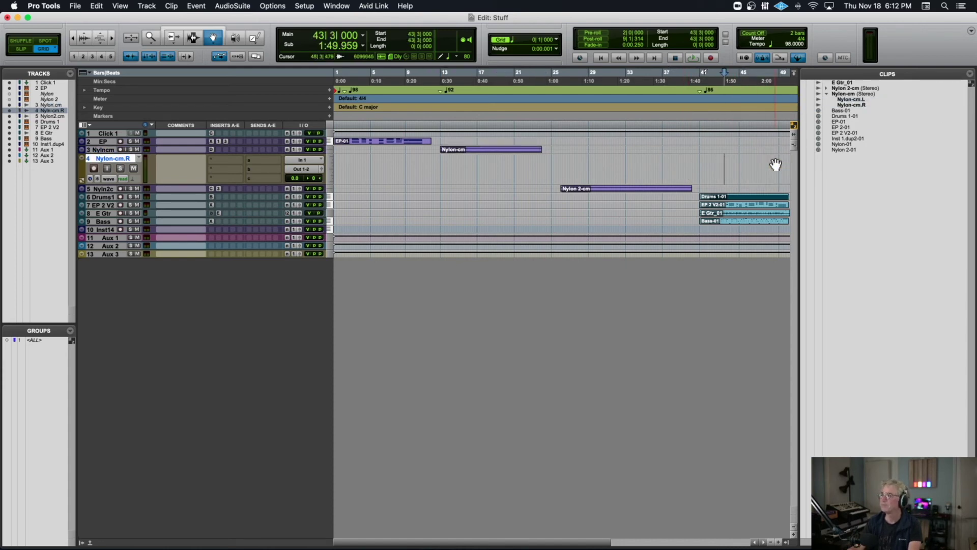
{"action": "left_click", "coordinate": [826, 93]}
Step: Delete the E Gtr_01 clip from its track, select it in the Clips list and switch to Spot edit mode
{"action": "left_click", "coordinate": [744, 214]}
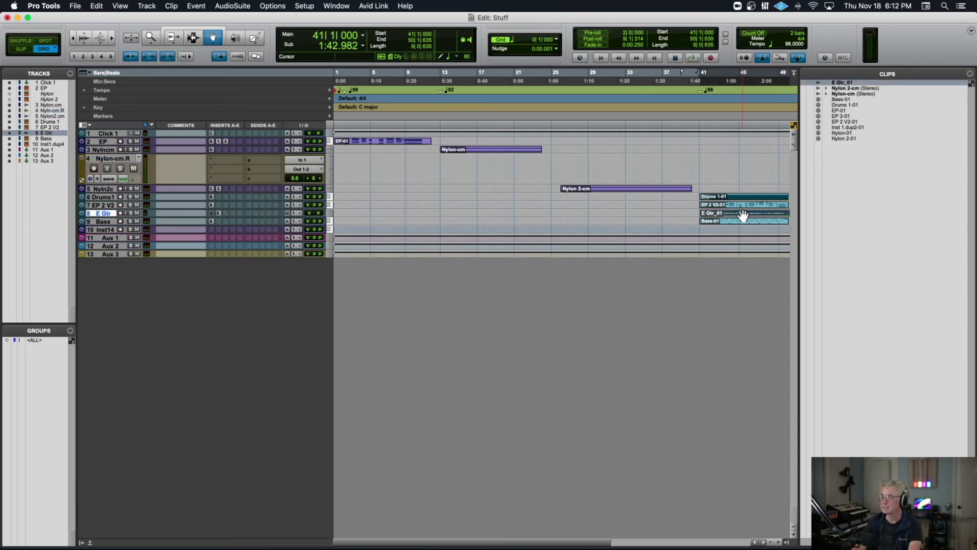
{"action": "key", "text": "Delete"}
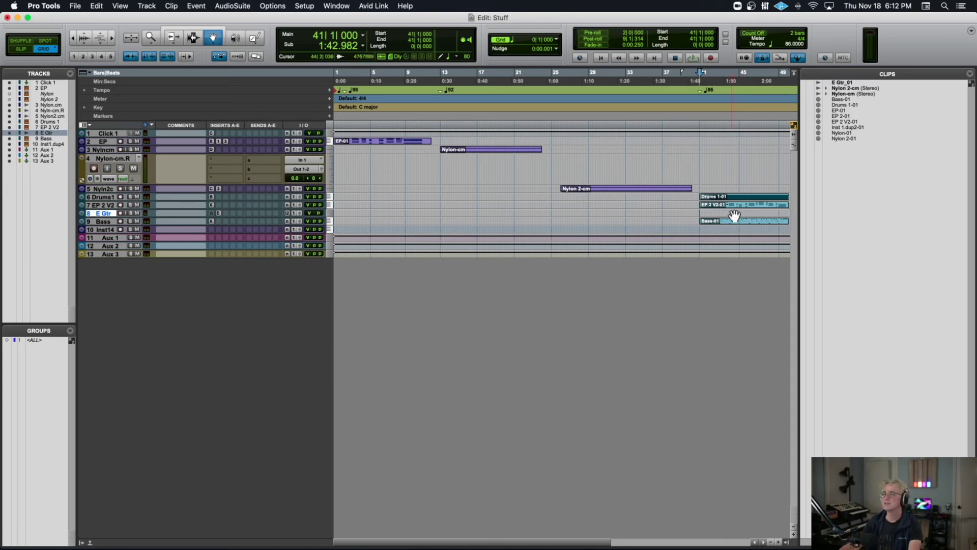
{"action": "left_click", "coordinate": [841, 82]}
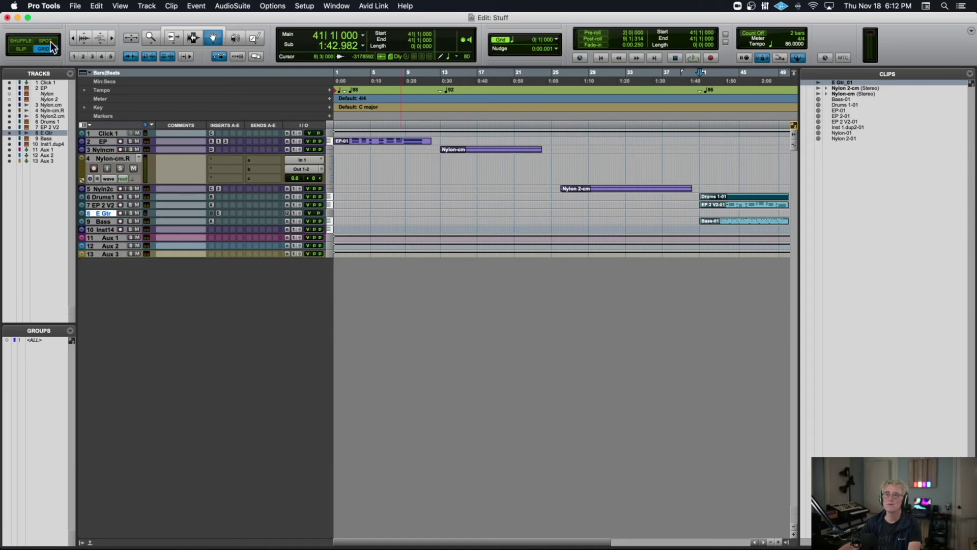
{"action": "left_click_drag", "start_coordinate": [80, 19], "coordinate": [116, 49]}
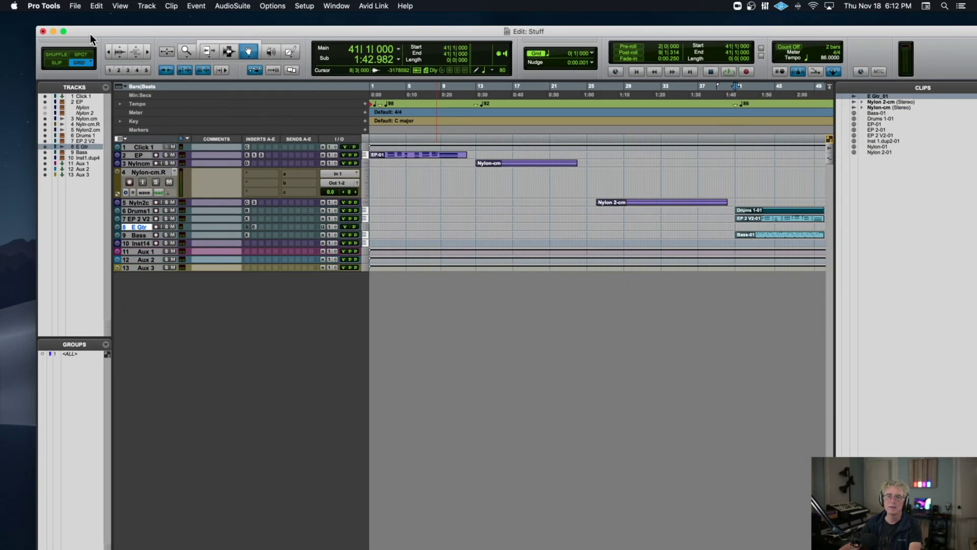
{"action": "left_click_drag", "start_coordinate": [90, 34], "coordinate": [69, 22]}
{"action": "left_click", "coordinate": [62, 41]}
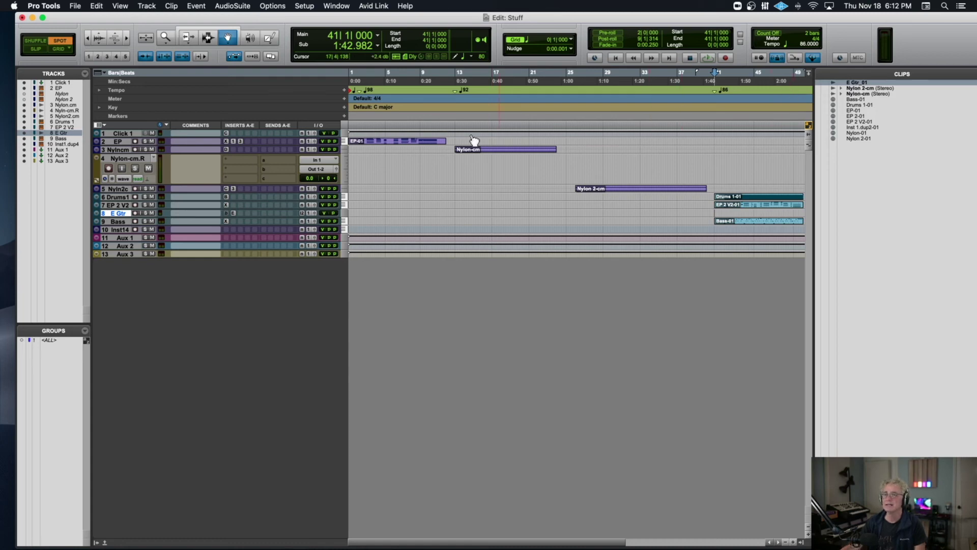
Step: Enlarge the E Gtr track and spot the E Gtr_01 clip from the Clips list to start at 41|1|000
{"action": "left_click_drag", "start_coordinate": [121, 217], "coordinate": [123, 299]}
{"action": "left_click_drag", "start_coordinate": [850, 82], "coordinate": [753, 236]}
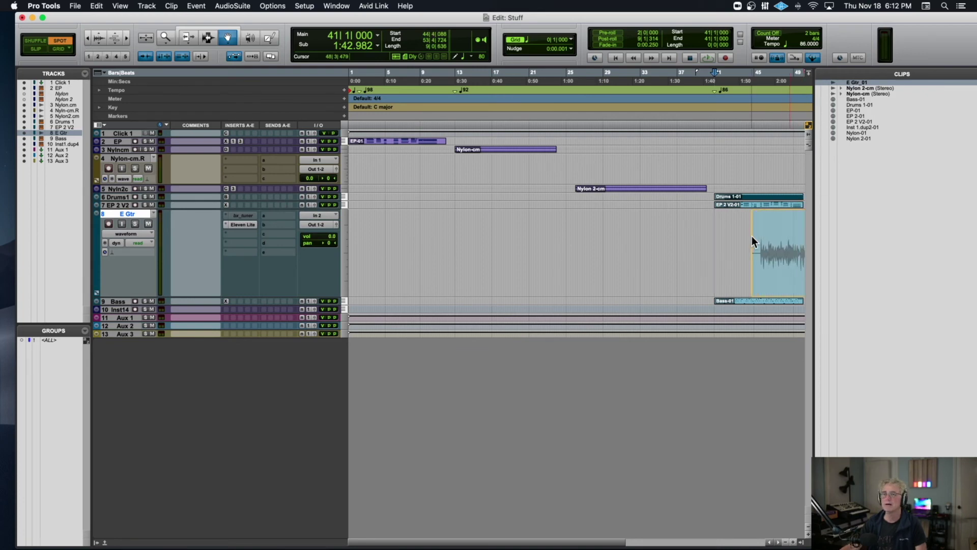
{"action": "left_click_drag", "start_coordinate": [753, 236], "coordinate": [752, 236]}
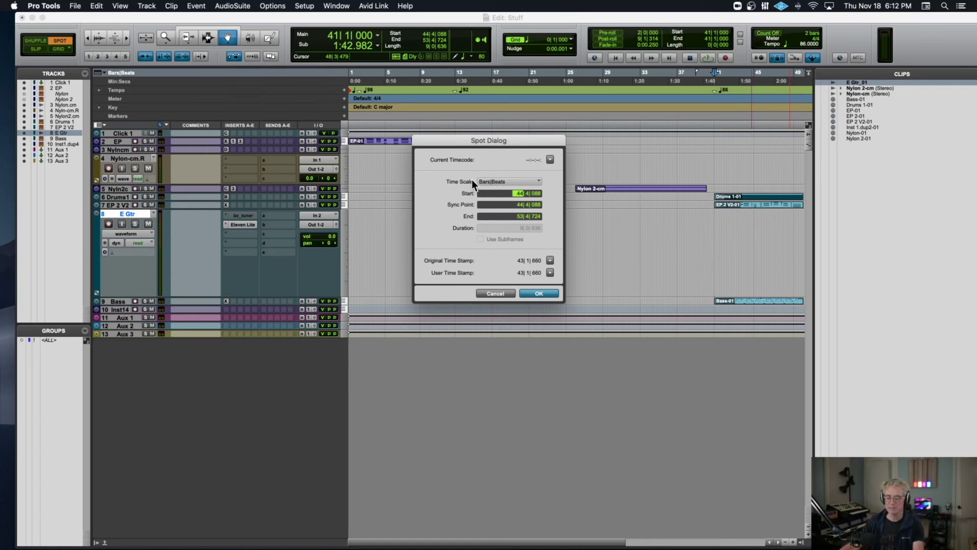
{"action": "type", "text": "41"}
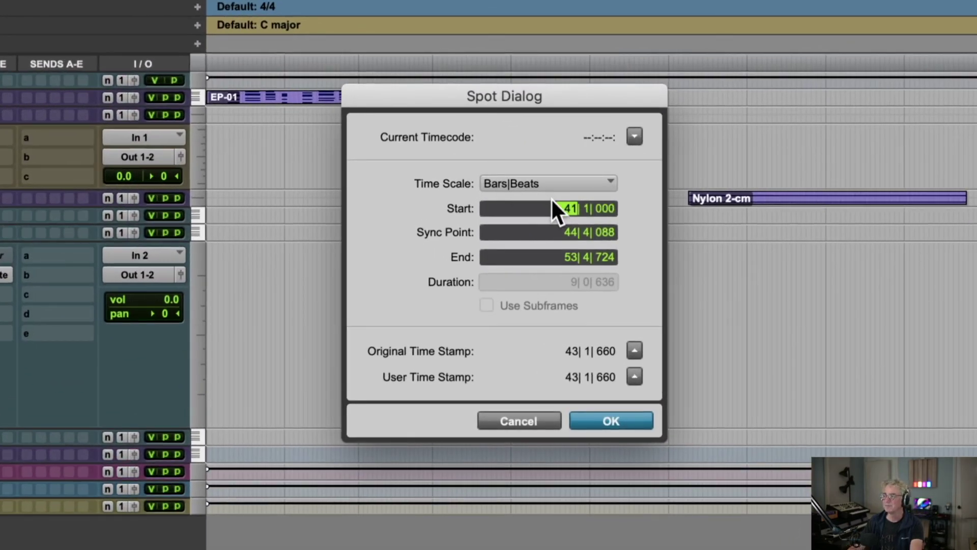
{"action": "key", "text": "Return"}
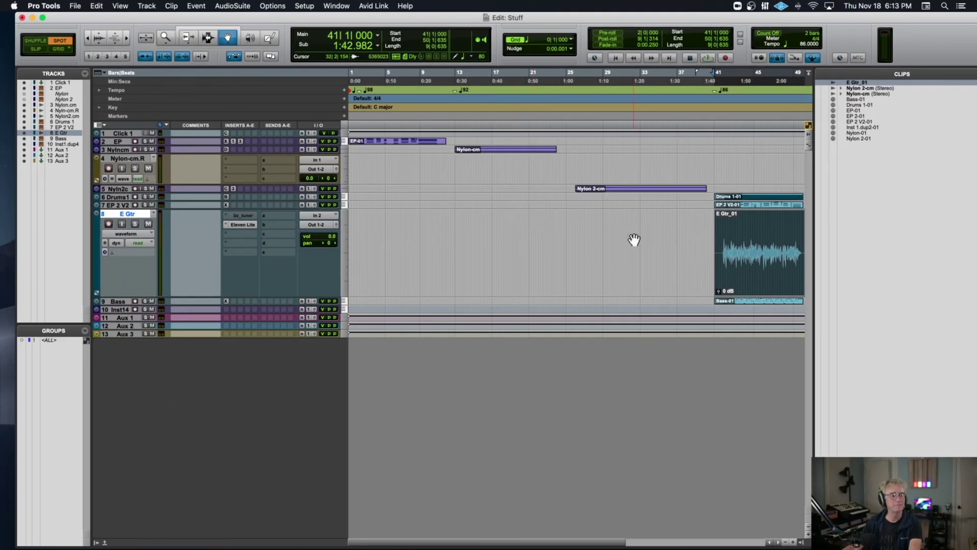
Step: Set all tracks to a uniform small height and zoom the timeline in around the band clips
{"action": "scroll", "coordinate": [635, 240], "scroll_direction": "right", "scroll_amount": 10}
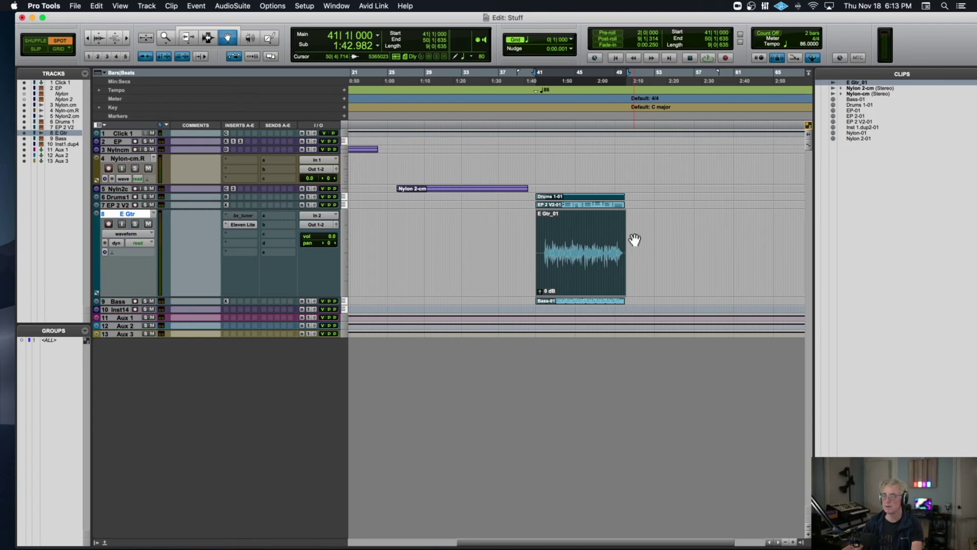
{"action": "key", "text": "ctrl+alt+Down"}
{"action": "key", "text": "ctrl+alt+Down"}
{"action": "key", "text": "ctrl+alt+Down"}
{"action": "key", "text": "ctrl+alt+Down"}
{"action": "key", "text": "ctrl+alt+Up"}
{"action": "key", "text": "ctrl+alt+Up"}
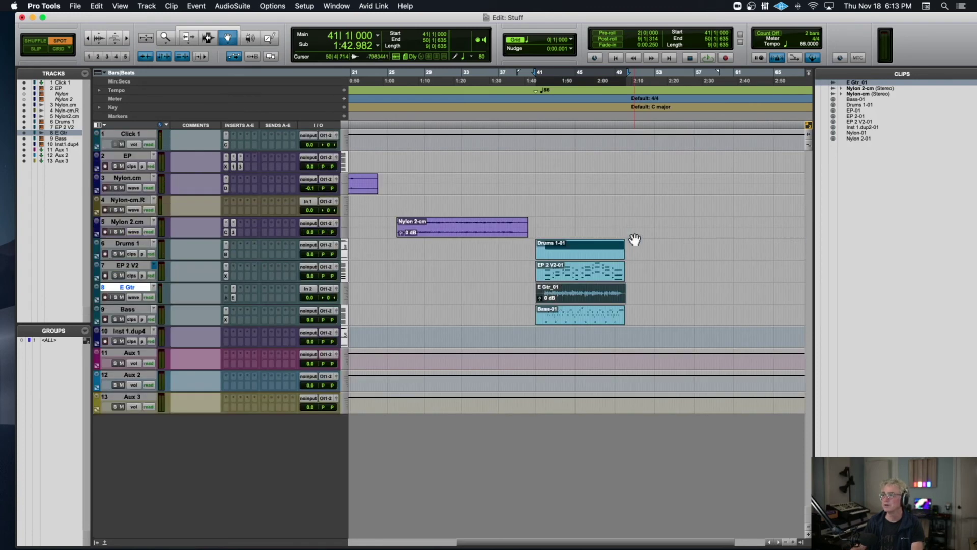
{"action": "key", "text": "super+bracketright"}
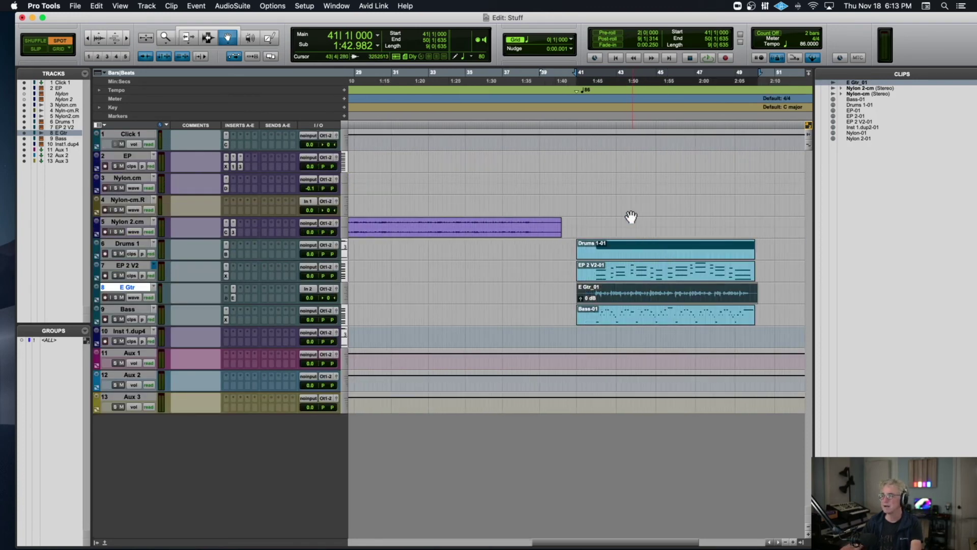
Step: Play the band clips from just before bar 41 and zoom in on their start
{"action": "left_click", "coordinate": [576, 119]}
{"action": "key", "text": "space"}
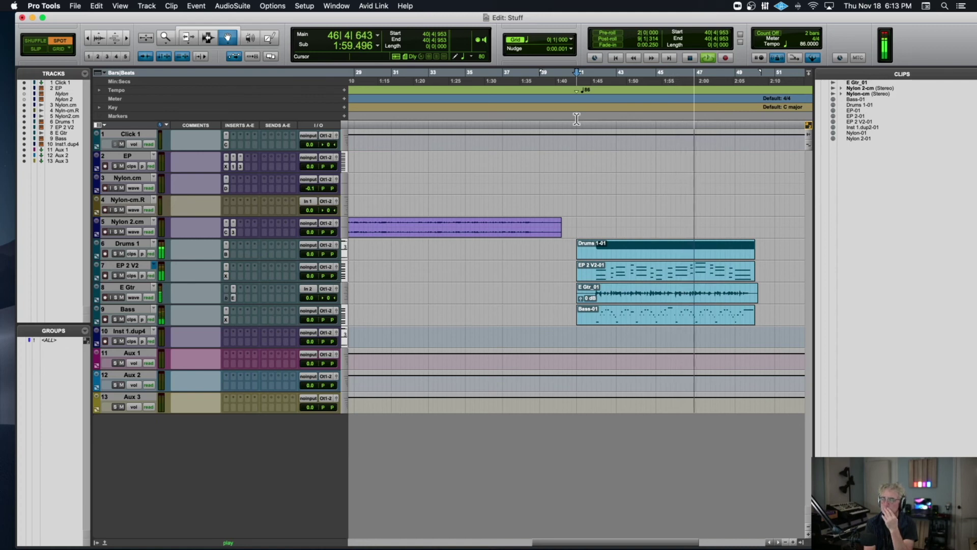
{"action": "key", "text": "t"}
{"action": "key", "text": "t"}
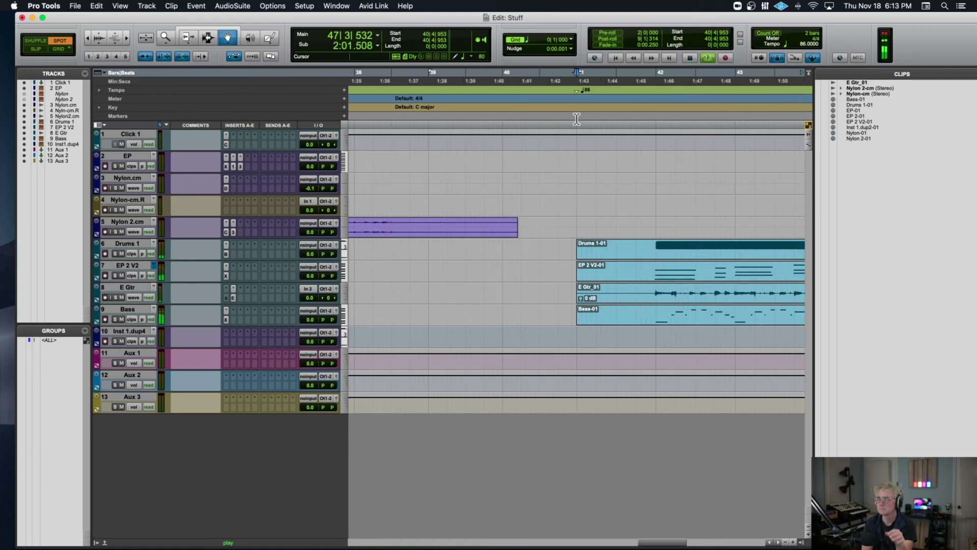
Step: Follow the playback of the band clips through to their end near bar 50 and stop it
{"action": "scroll", "coordinate": [577, 119], "scroll_direction": "right", "scroll_amount": 5}
{"action": "scroll", "coordinate": [577, 119], "scroll_direction": "right", "scroll_amount": 3}
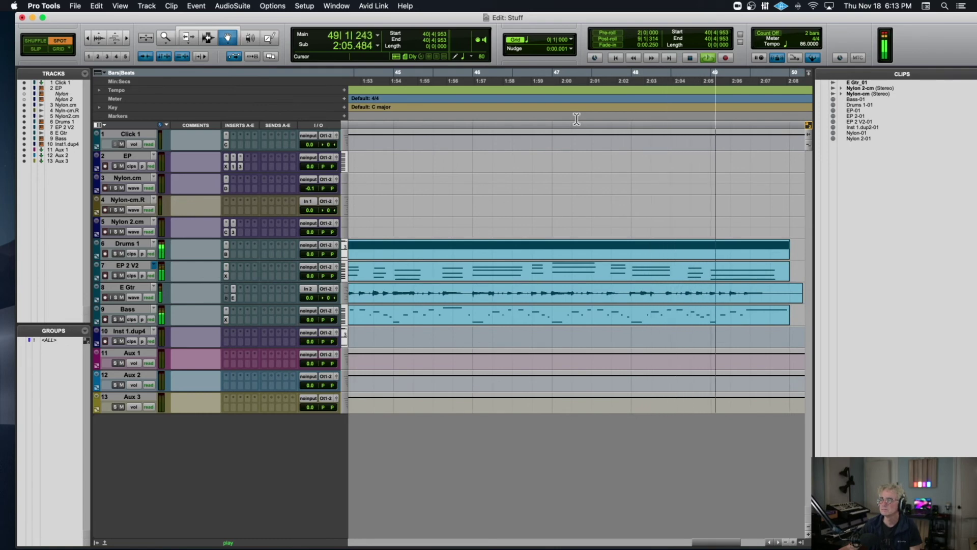
{"action": "scroll", "coordinate": [577, 119], "scroll_direction": "right", "scroll_amount": 1}
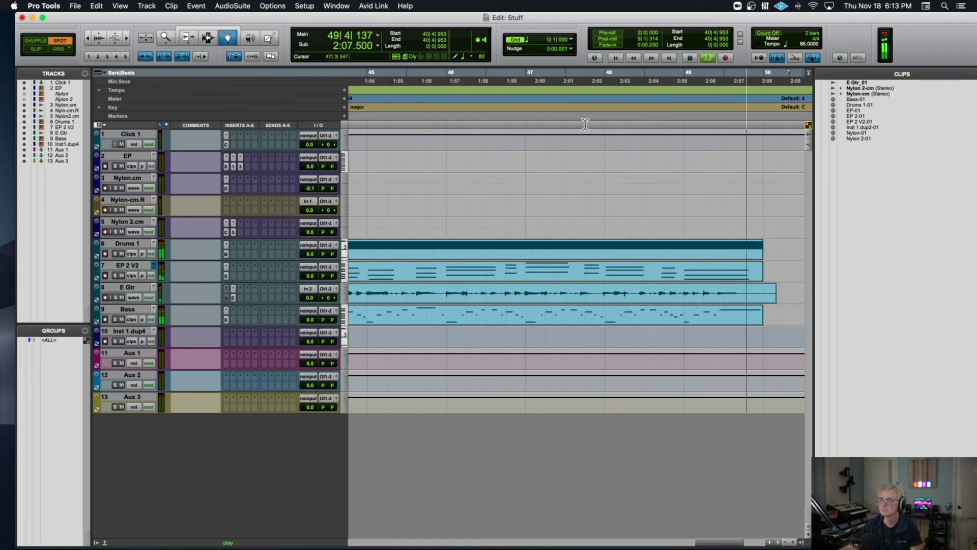
{"action": "key", "text": "space"}
Step: Solo the E Gtr and Bass tracks, play them from 48|4|653, stop, and clear the solos
{"action": "left_click", "coordinate": [209, 38]}
{"action": "left_click", "coordinate": [678, 293]}
{"action": "left_click", "coordinate": [117, 298]}
{"action": "key", "text": "space"}
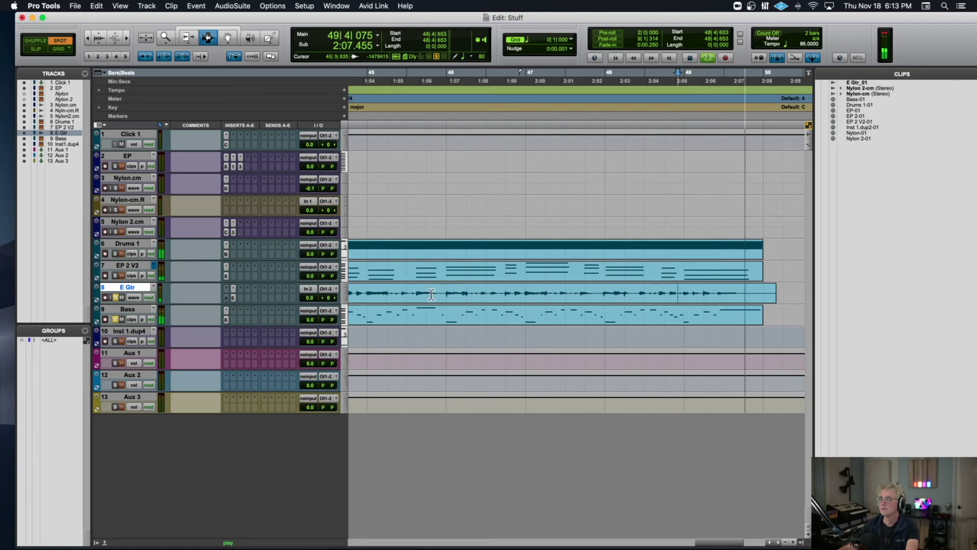
{"action": "key", "text": "space"}
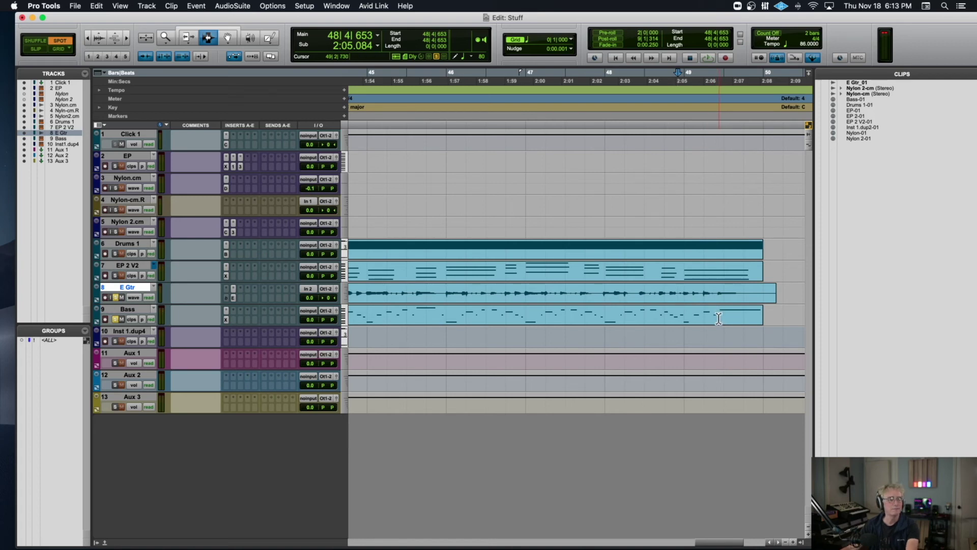
{"action": "left_click", "coordinate": [116, 298], "text": "alt"}
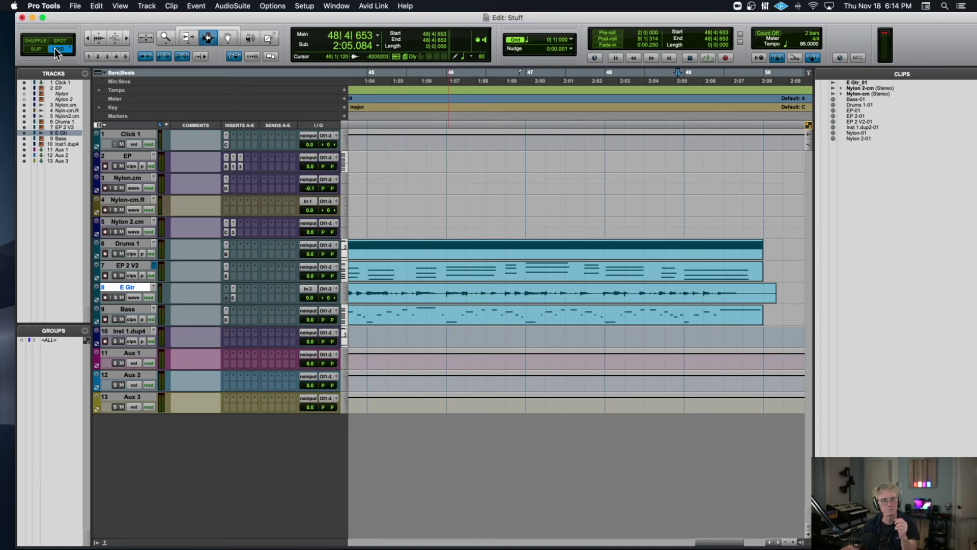
Step: From the session start, move the song start to bar 3 in the Bars|Beats timebase, renumbering it to 1
{"action": "key", "text": "Home"}
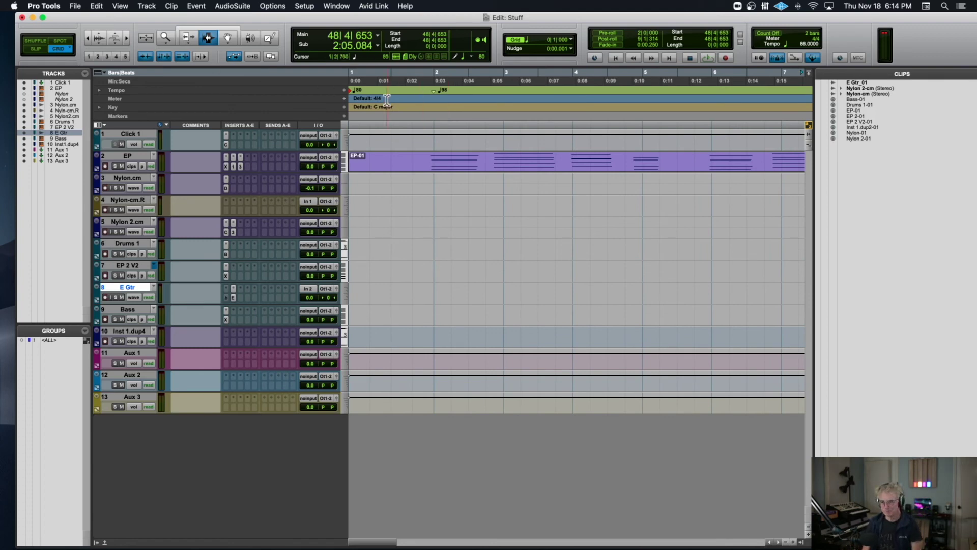
{"action": "key", "text": "Return"}
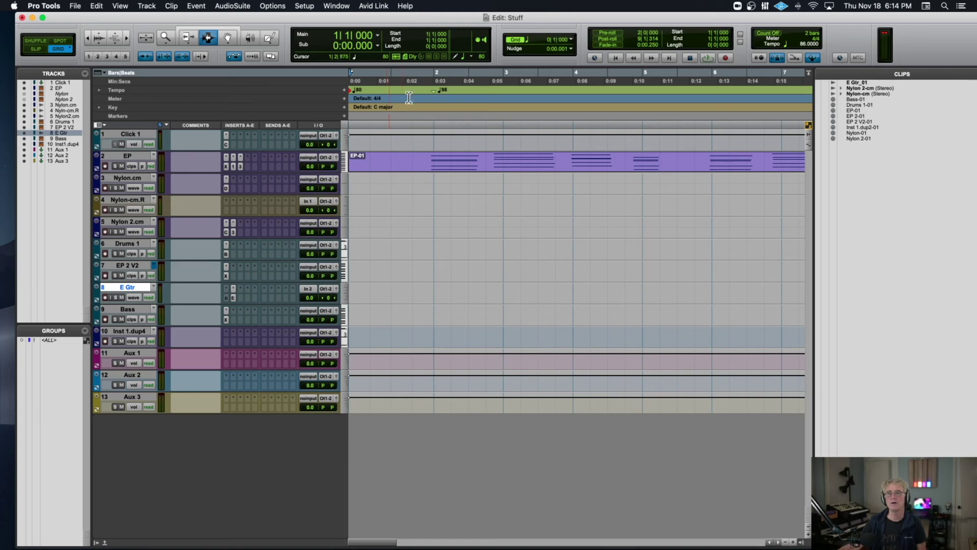
{"action": "left_click", "coordinate": [195, 5]}
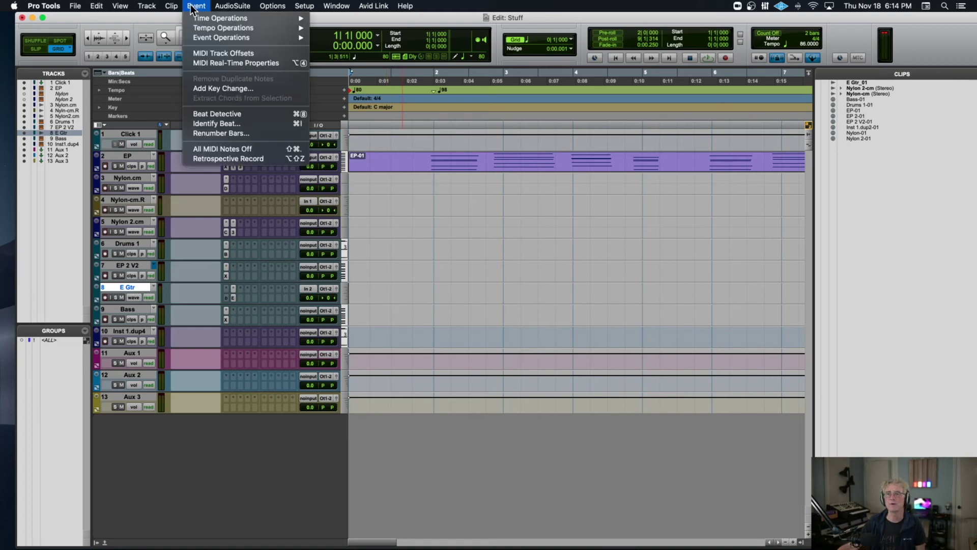
{"action": "mouse_move", "coordinate": [193, 18]}
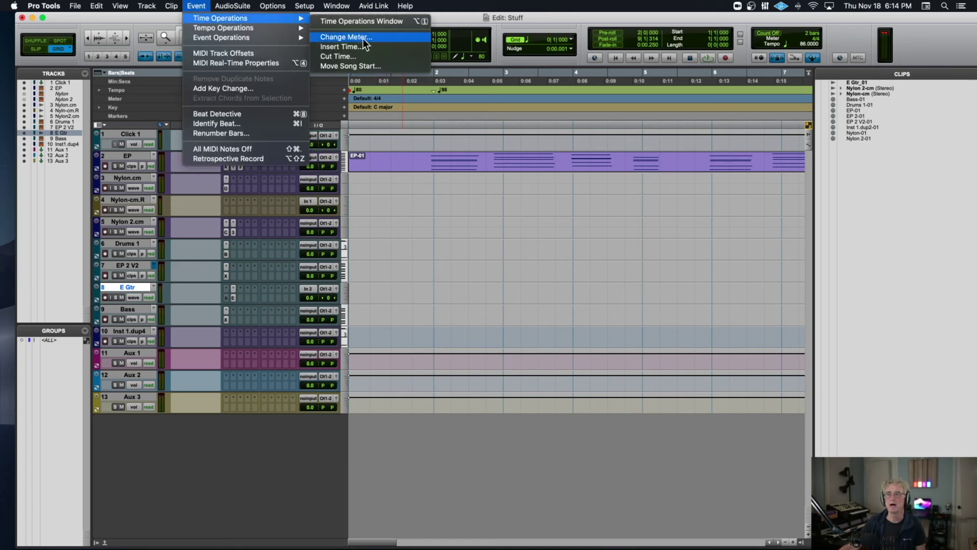
{"action": "left_click", "coordinate": [364, 66]}
{"action": "left_click", "coordinate": [492, 237]}
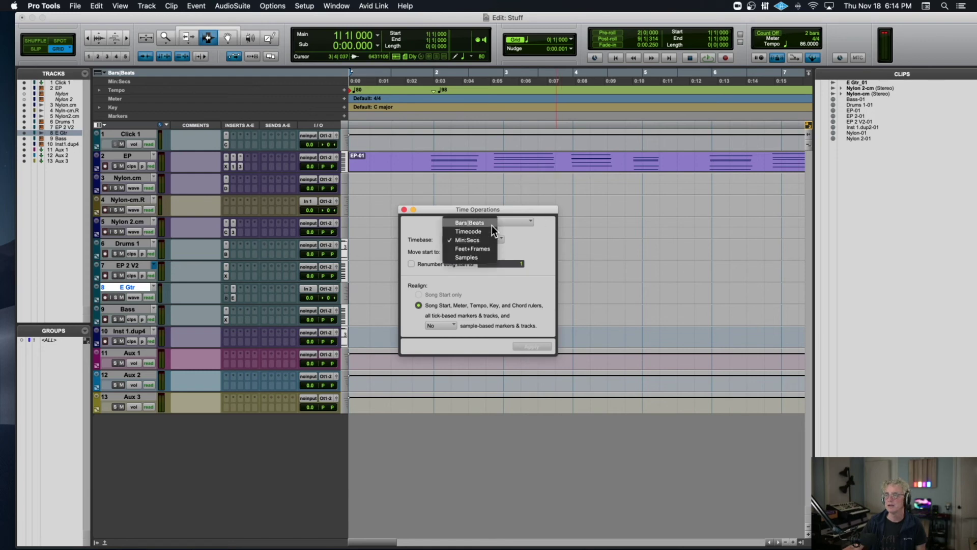
{"action": "left_click", "coordinate": [493, 228]}
{"action": "left_click", "coordinate": [484, 252]}
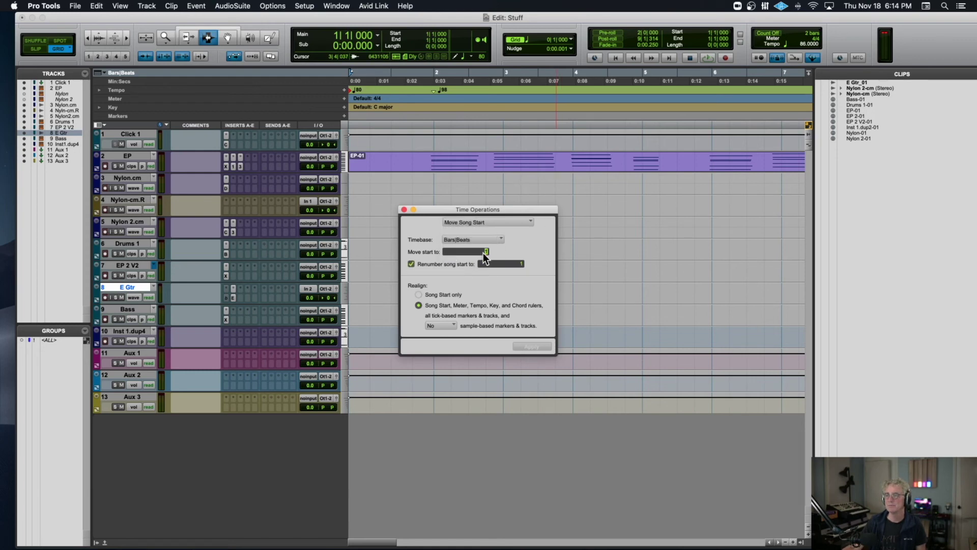
{"action": "type", "text": "3"}
{"action": "left_click", "coordinate": [531, 345]}
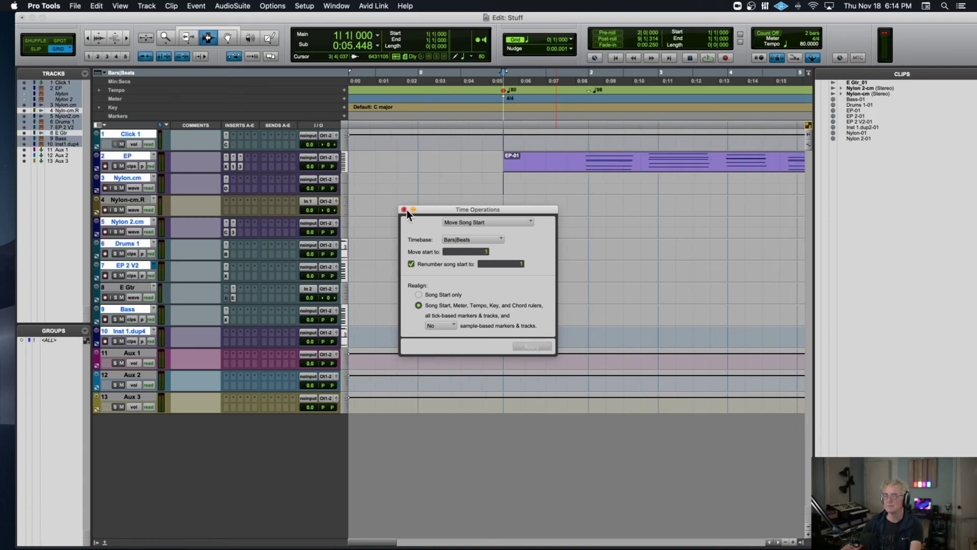
Step: Undo the song start move and close the Time Operations window
{"action": "key", "text": "super+z"}
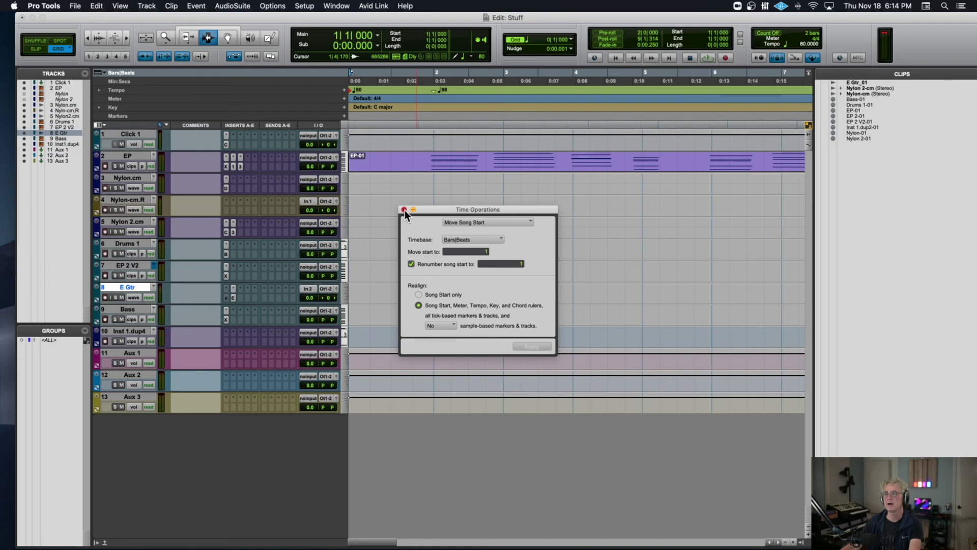
{"action": "left_click", "coordinate": [404, 210]}
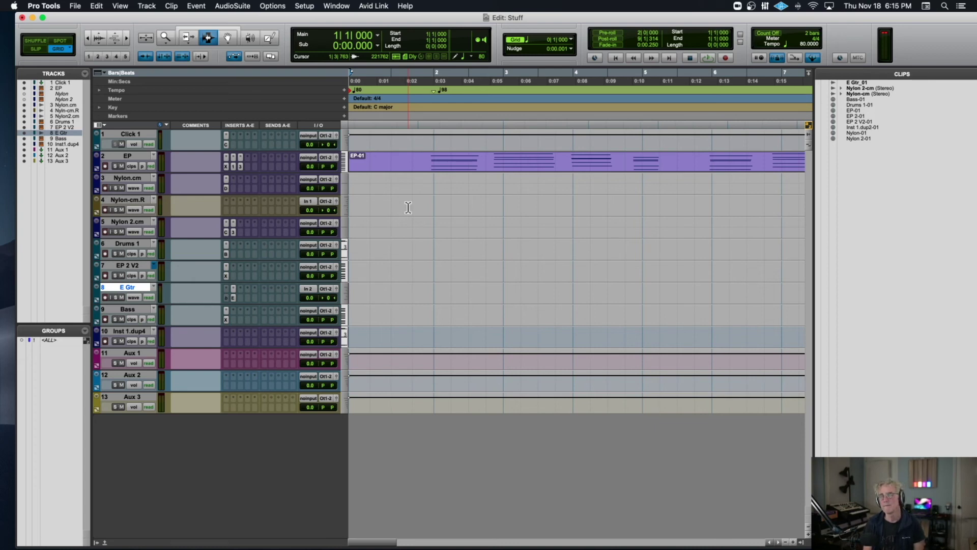
Step: Solo the Drums 1 track, play it briefly from 42|1|000, stop, and unsolo it
{"action": "scroll", "coordinate": [408, 208], "scroll_direction": "right", "scroll_amount": 15}
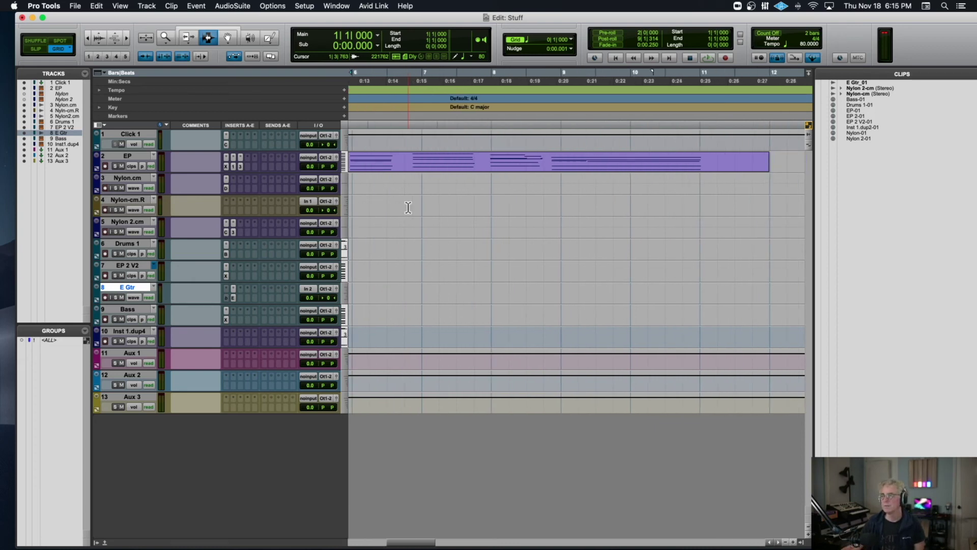
{"action": "scroll", "coordinate": [408, 207], "scroll_direction": "right", "scroll_amount": 12}
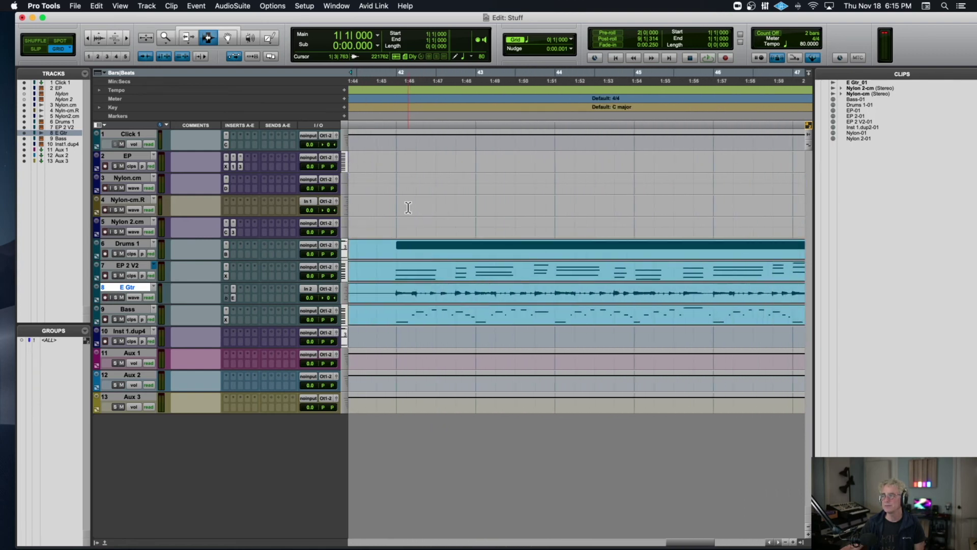
{"action": "scroll", "coordinate": [409, 207], "scroll_direction": "left", "scroll_amount": 2}
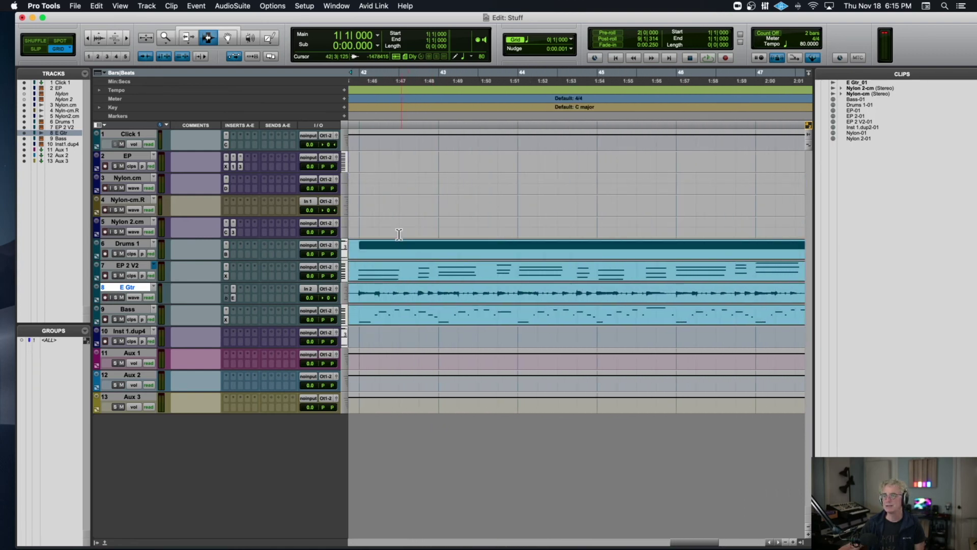
{"action": "left_click", "coordinate": [355, 253]}
{"action": "left_click", "coordinate": [115, 253]}
{"action": "key", "text": "space"}
{"action": "scroll", "coordinate": [470, 264], "scroll_direction": "left", "scroll_amount": 3}
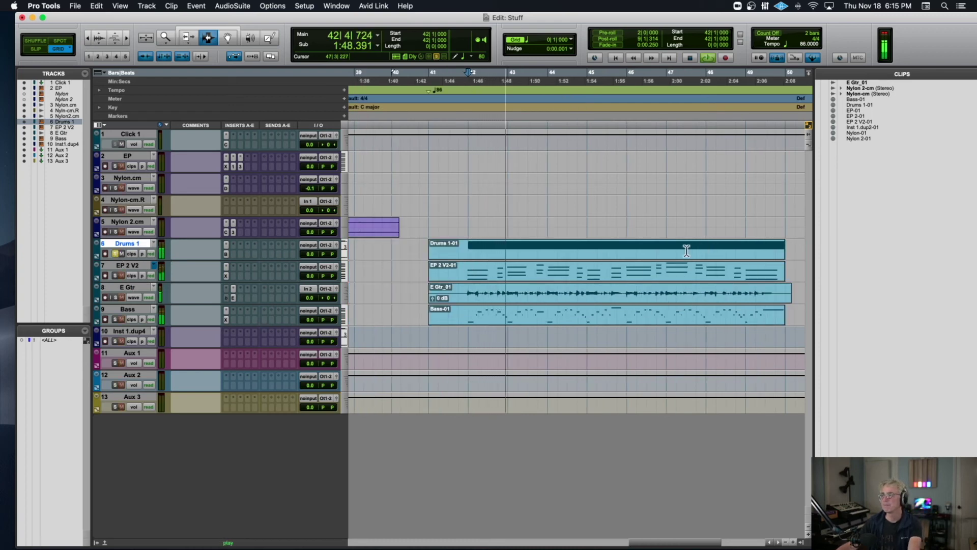
{"action": "key", "text": "space"}
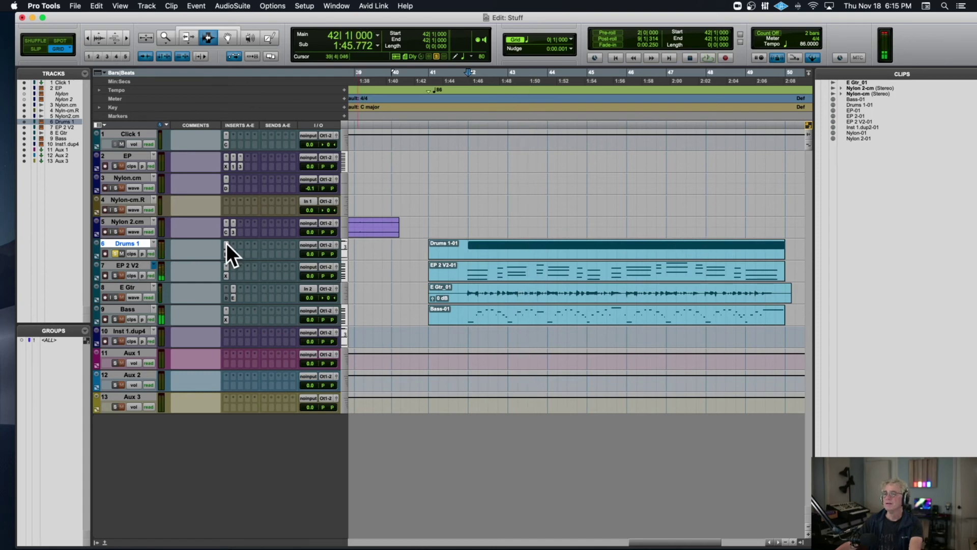
{"action": "left_click", "coordinate": [115, 253]}
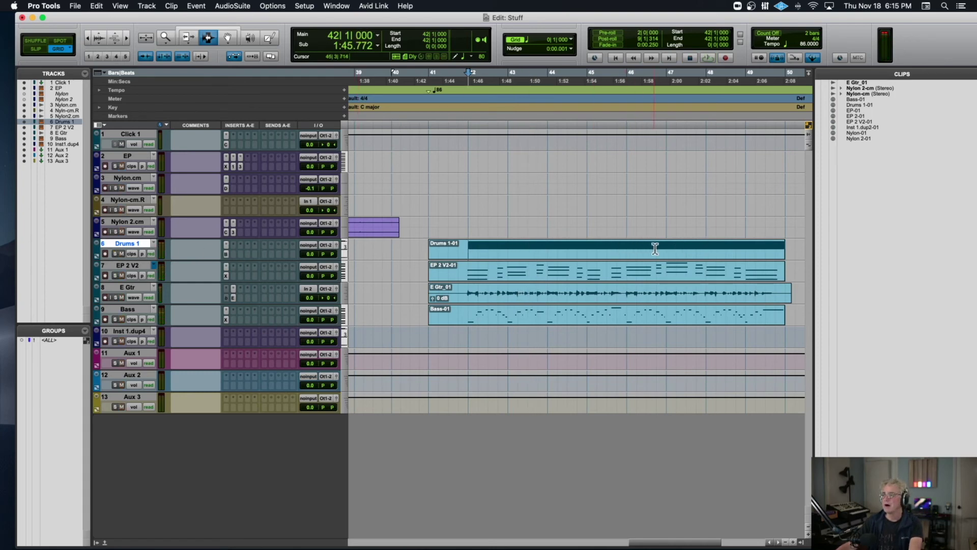
Step: Switch to Slip mode and audition the band clips from points in bars 47, 46, 44 and 43
{"action": "key", "text": "F2"}
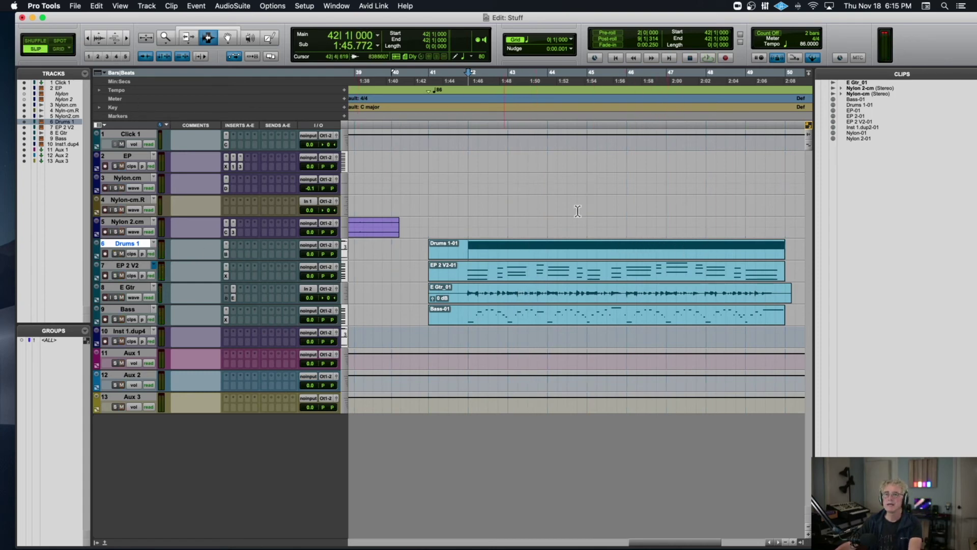
{"action": "left_click", "coordinate": [690, 255]}
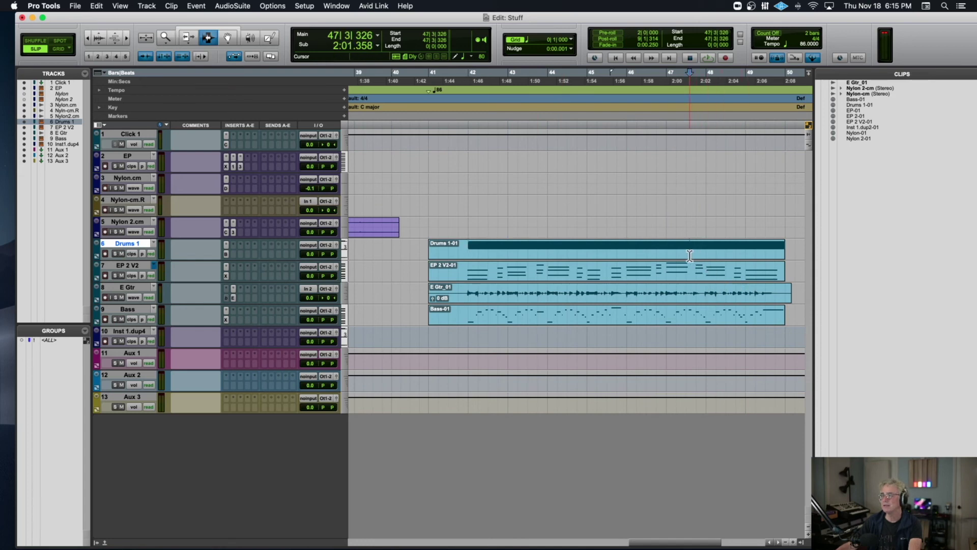
{"action": "key", "text": "space"}
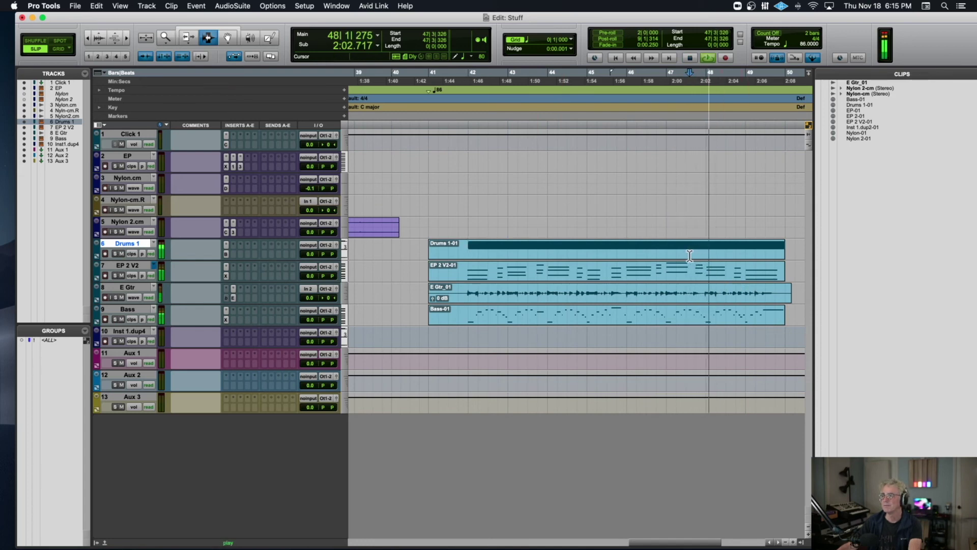
{"action": "left_click", "coordinate": [653, 256]}
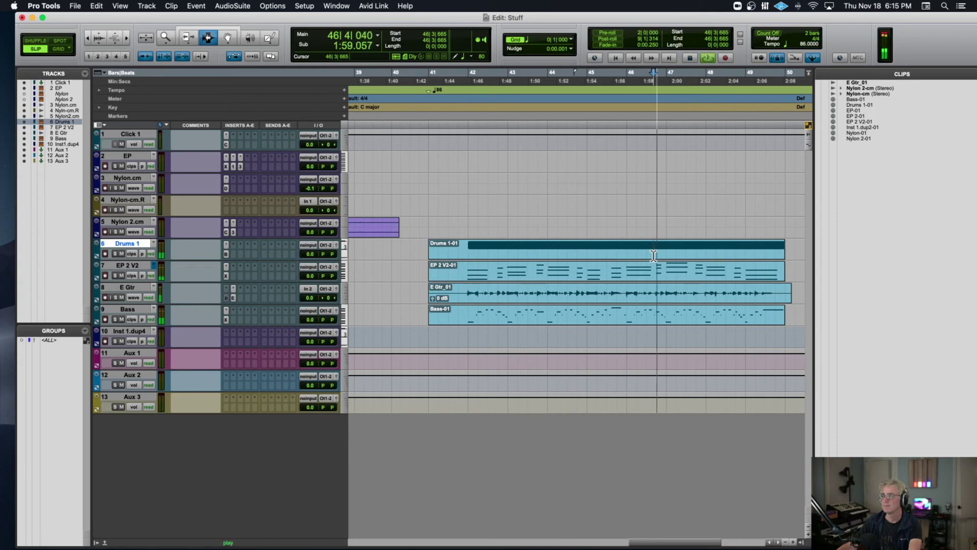
{"action": "left_click", "coordinate": [577, 250]}
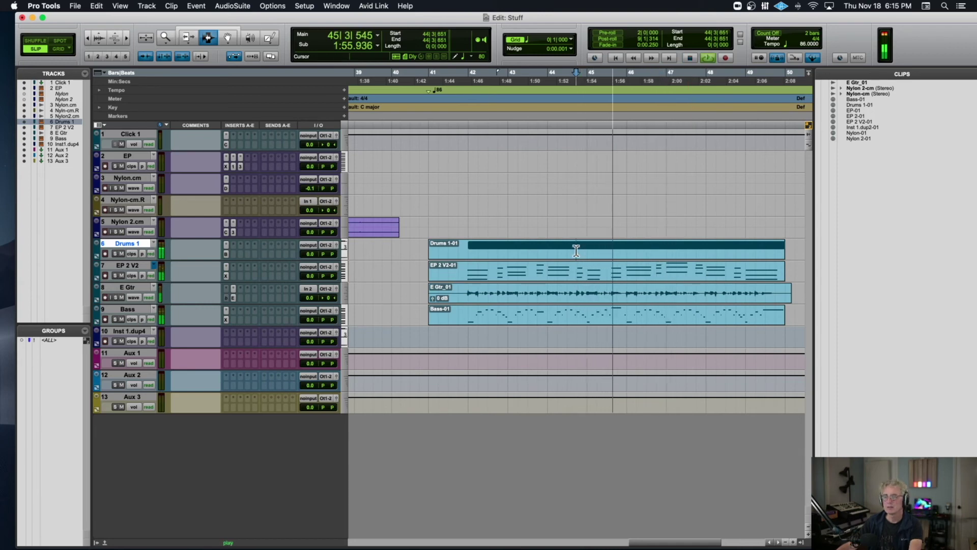
{"action": "left_click", "coordinate": [543, 252]}
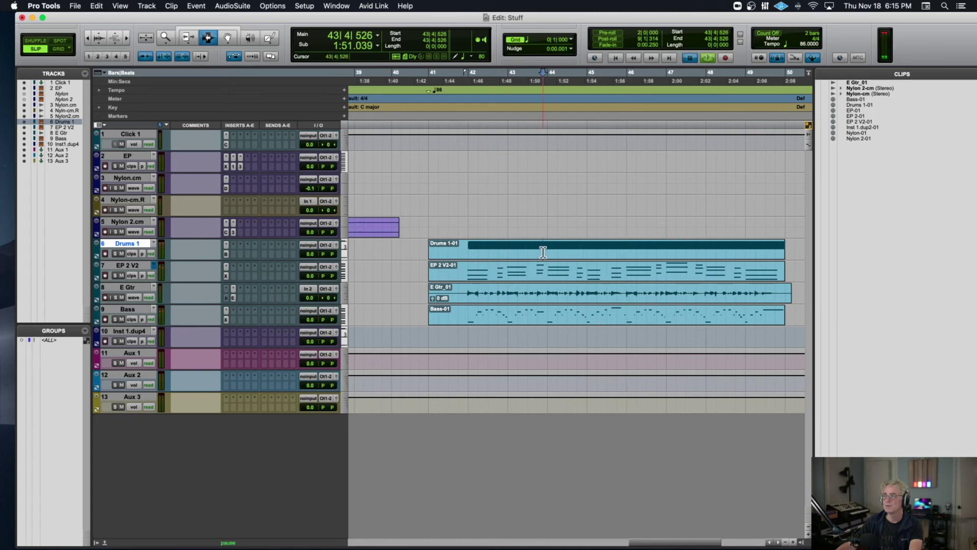
{"action": "key", "text": "space"}
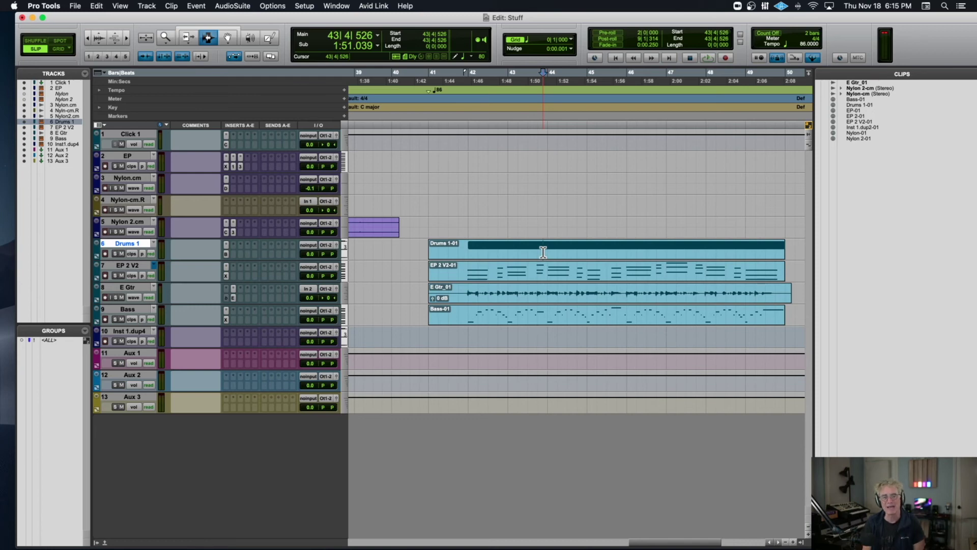
{"action": "key", "text": "space"}
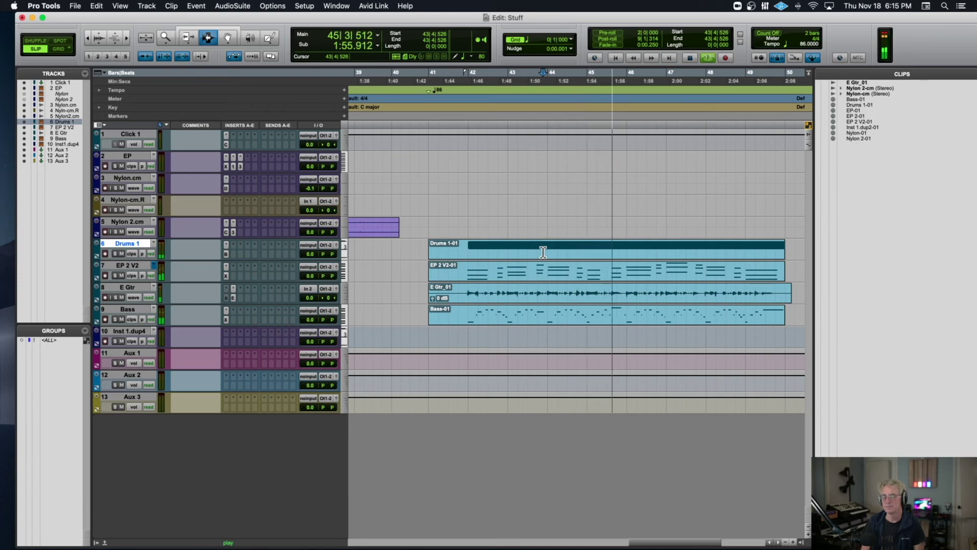
{"action": "key", "text": "space"}
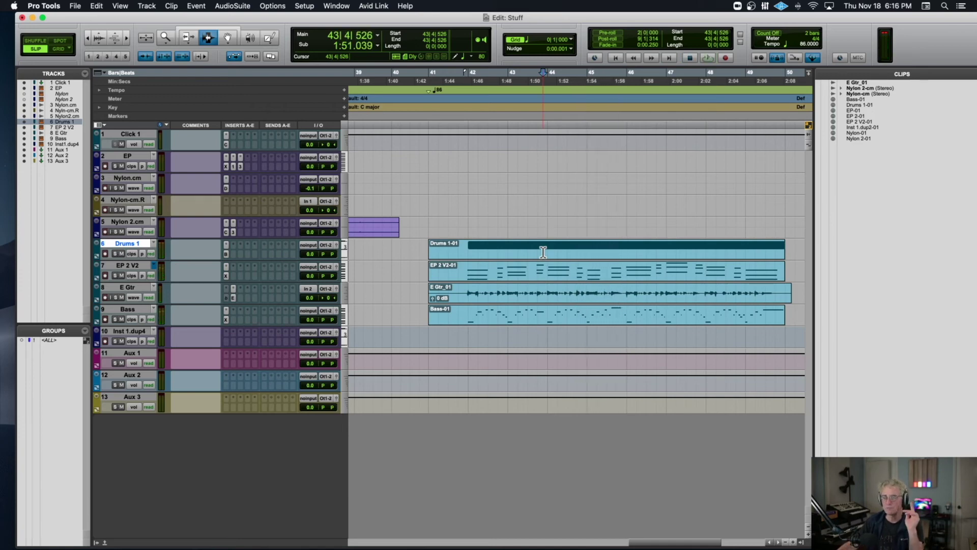
Step: Enlarge the Drums 1 track's height, view its Boom plug-in, and close the plug-in window
{"action": "scroll", "coordinate": [543, 252], "scroll_direction": "right", "scroll_amount": 5}
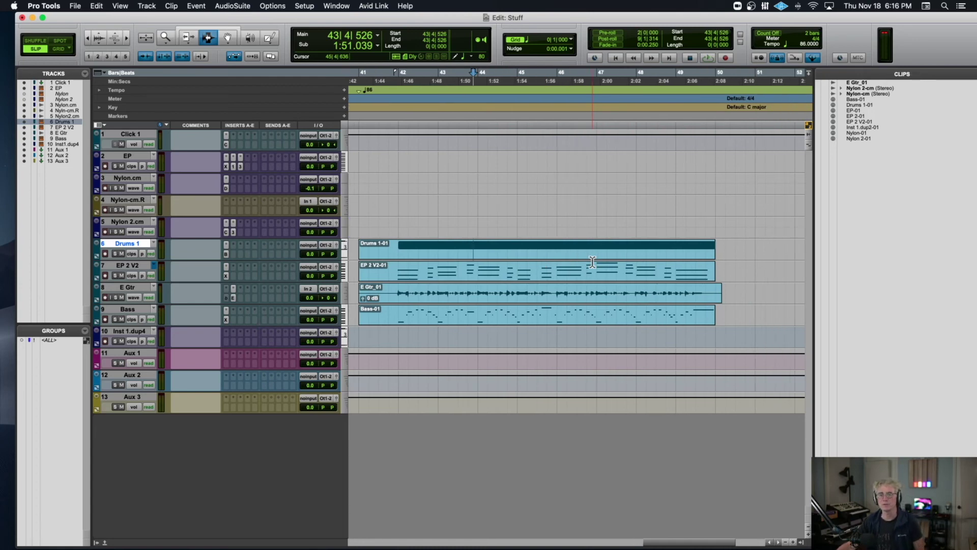
{"action": "scroll", "coordinate": [593, 261], "scroll_direction": "right", "scroll_amount": 2}
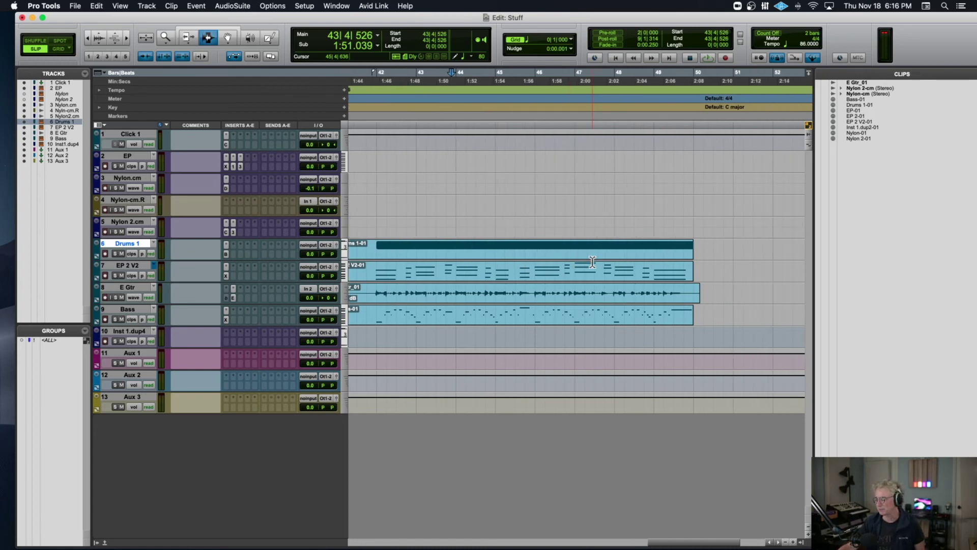
{"action": "left_click_drag", "start_coordinate": [147, 258], "coordinate": [145, 286]}
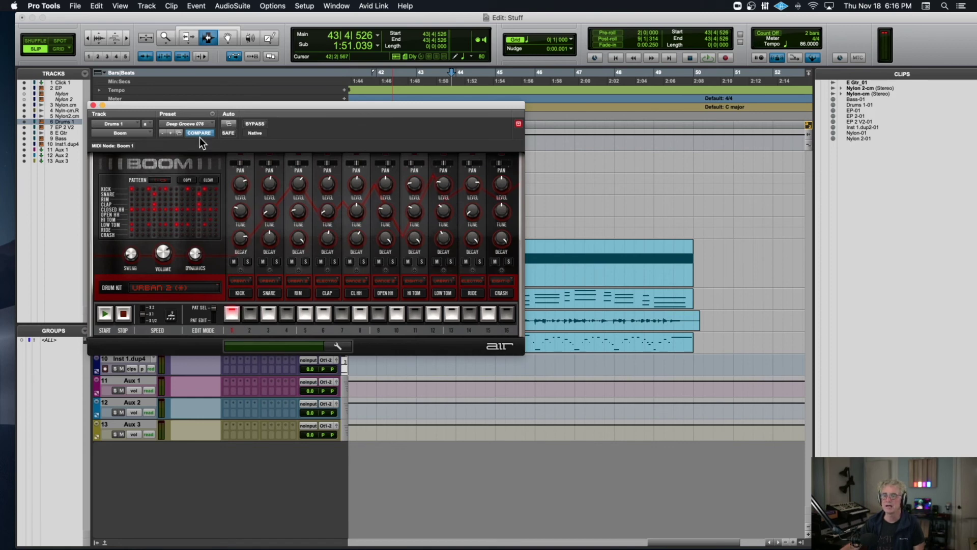
{"action": "left_click", "coordinate": [93, 106]}
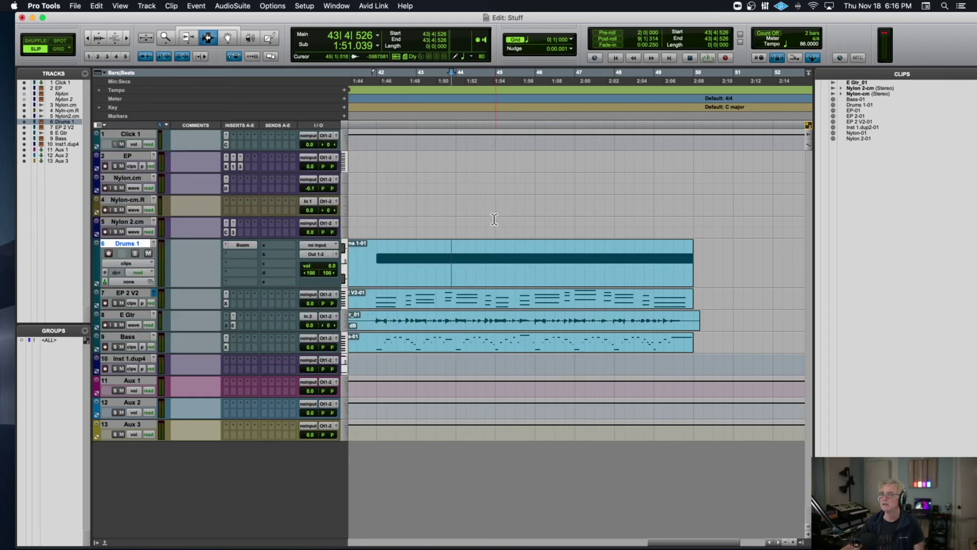
Step: Switch to Grid mode and place the edit cursor at 42|1|000 on the Drums 1 track
{"action": "left_click", "coordinate": [57, 49]}
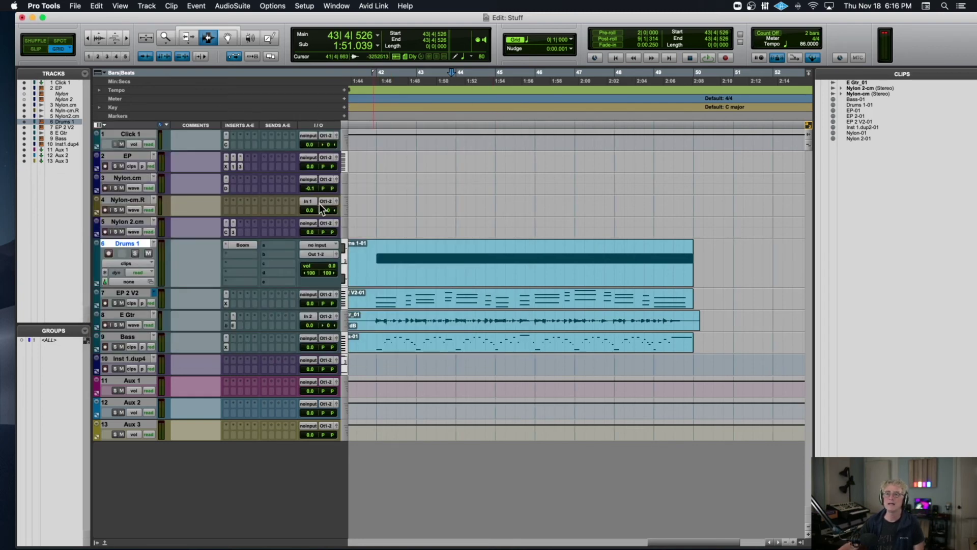
{"action": "left_click", "coordinate": [373, 263]}
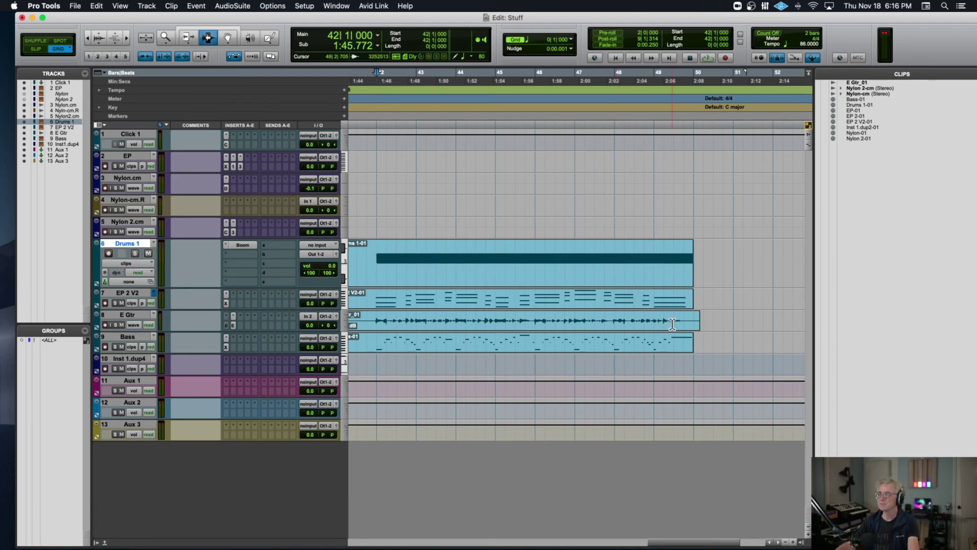
Step: Place the edit cursor at 49|1|000 on the E Gtr track, near the end of its clip
{"action": "key", "text": "super+bracketright"}
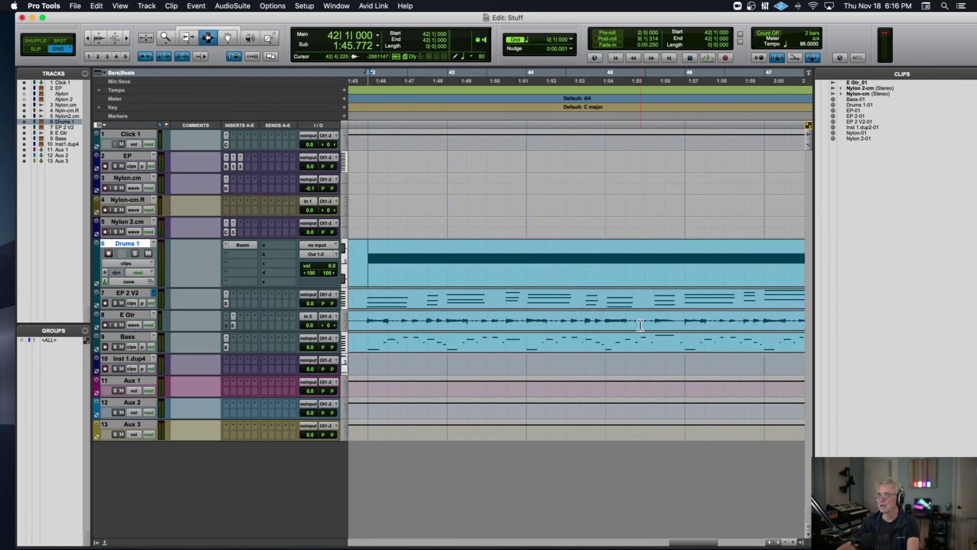
{"action": "scroll", "coordinate": [640, 325], "scroll_direction": "right", "scroll_amount": 10}
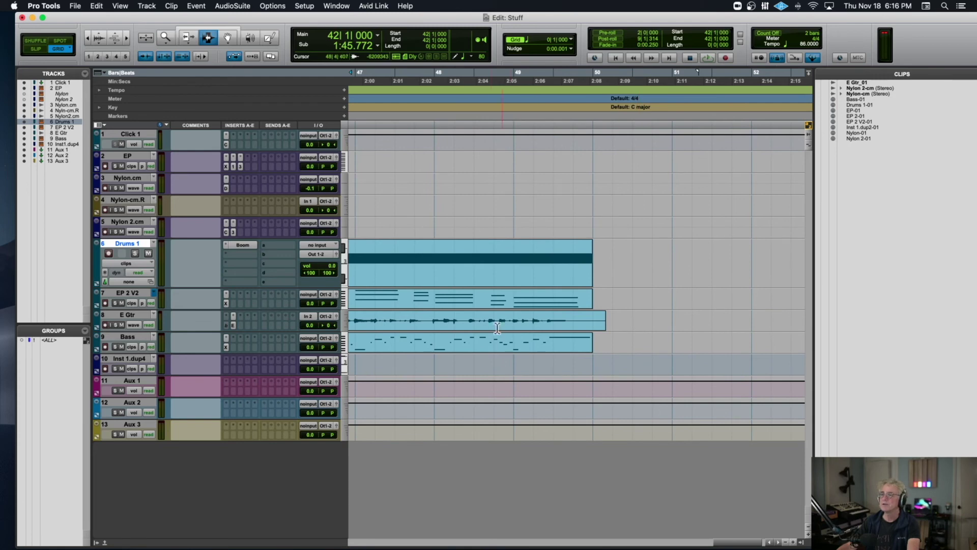
{"action": "left_click_drag", "start_coordinate": [531, 325], "coordinate": [612, 325]}
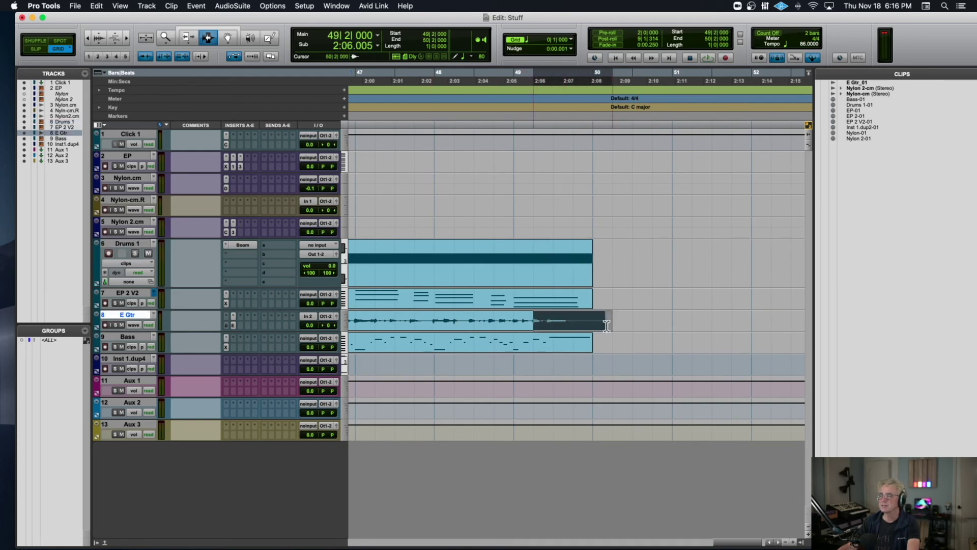
{"action": "left_click", "coordinate": [515, 325]}
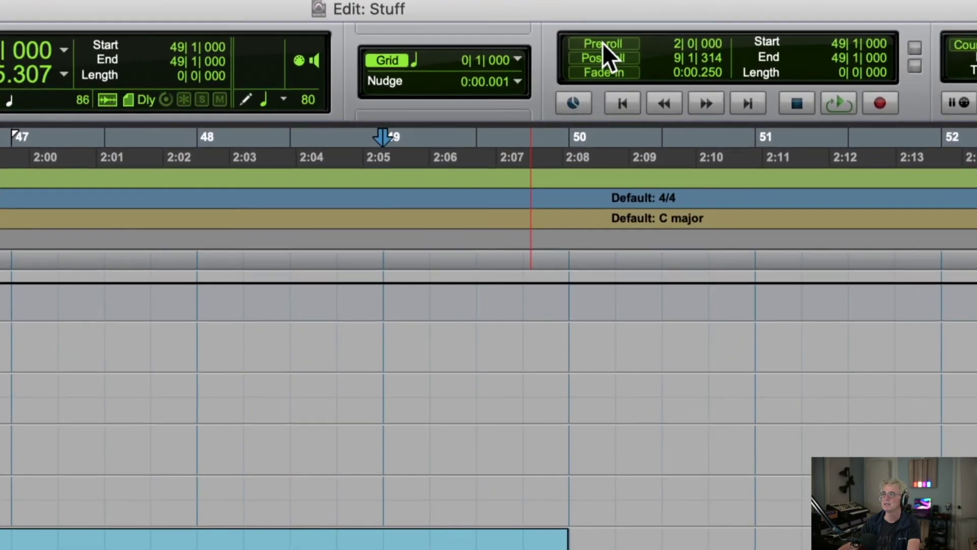
Step: Turn on pre-roll and play into 49|1|000 to check the lead-in, stopping just past that point
{"action": "left_click", "coordinate": [603, 43]}
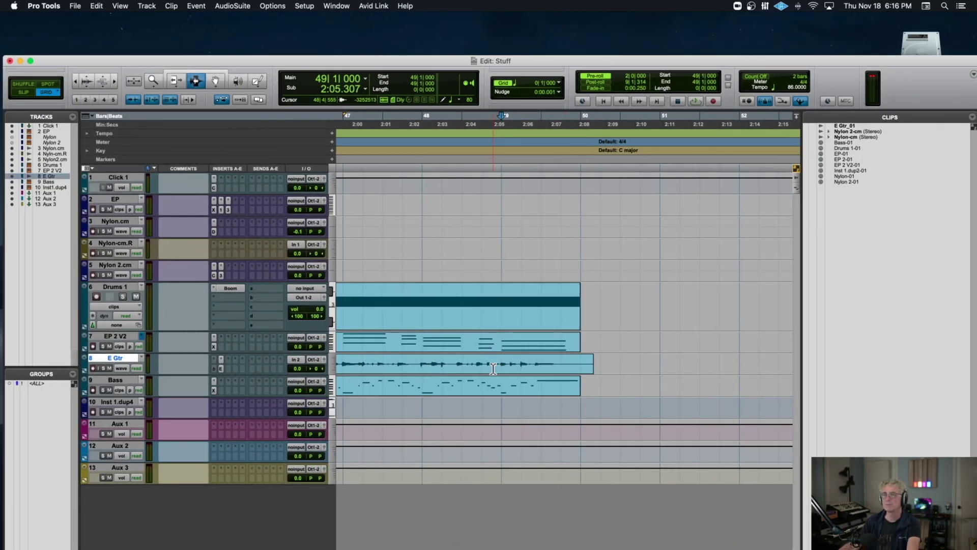
{"action": "key", "text": "space"}
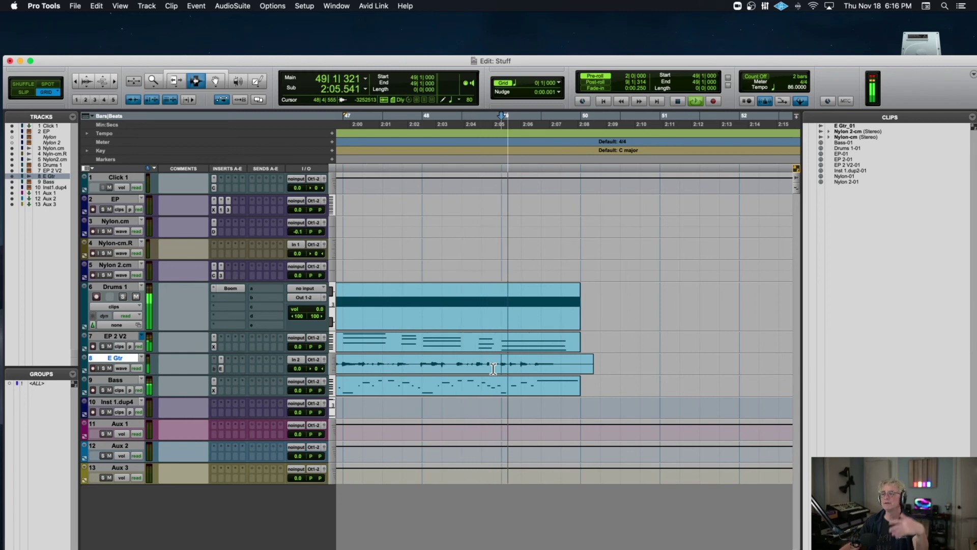
{"action": "key", "text": "space"}
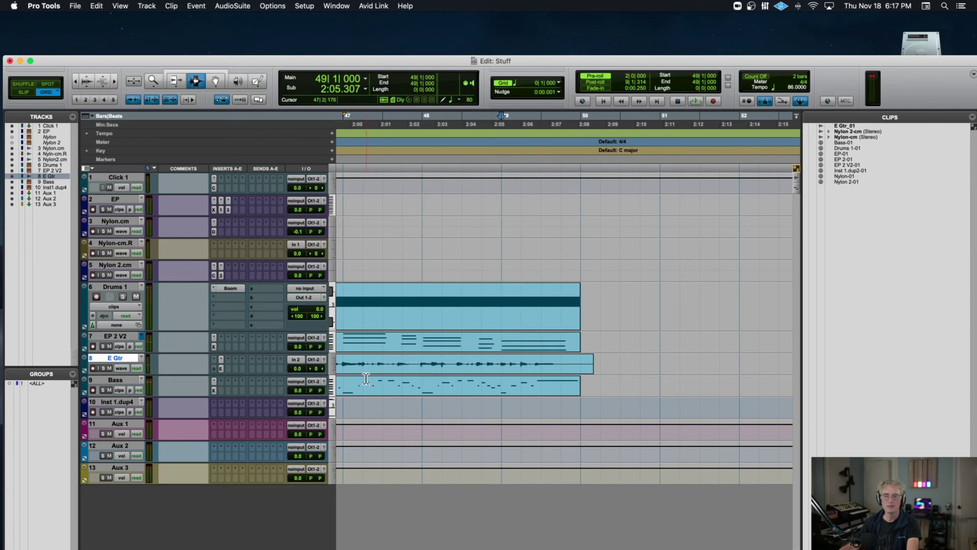
Step: Record-arm the E Gtr track with input monitoring and punch in a new guitar ending from 49|1|000
{"action": "left_click", "coordinate": [93, 368]}
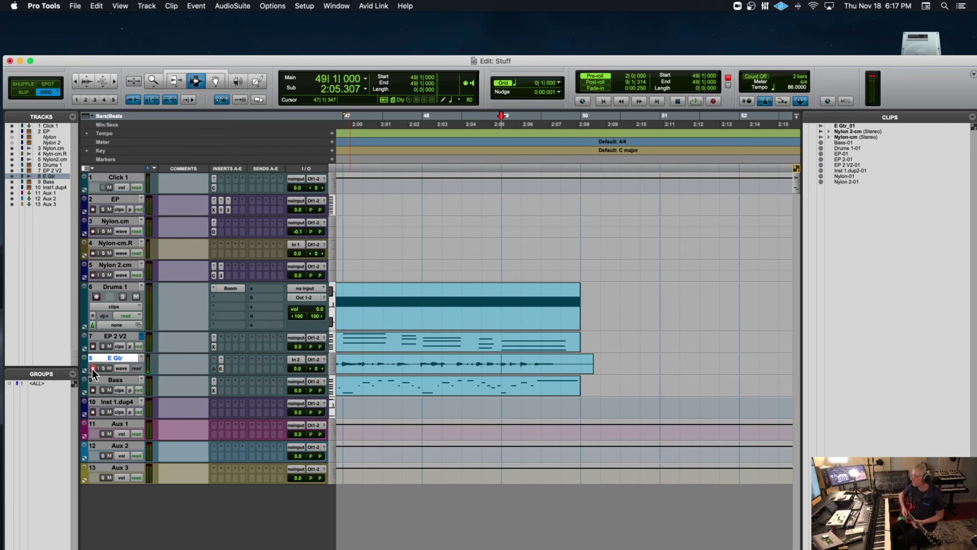
{"action": "scroll", "coordinate": [96, 370], "scroll_direction": "left", "scroll_amount": 3}
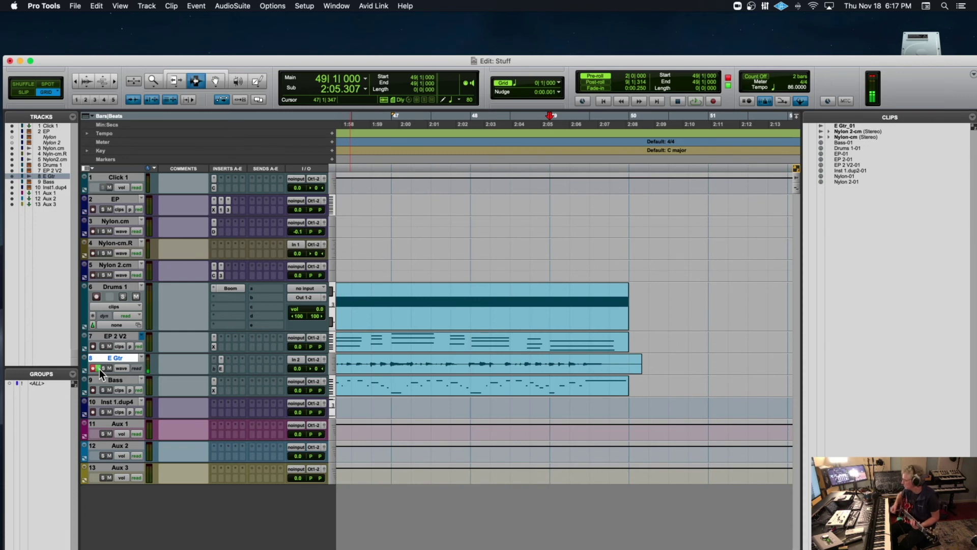
{"action": "key", "text": "super+space"}
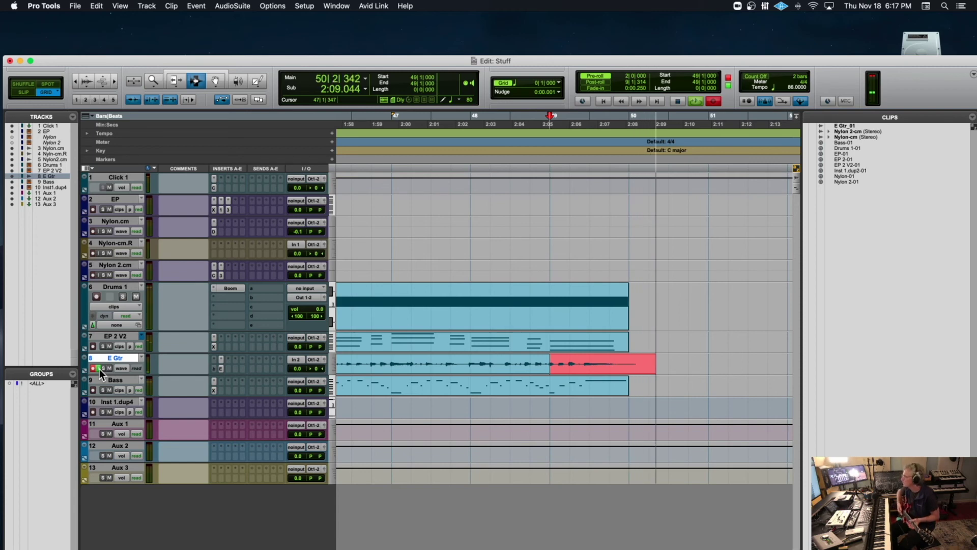
{"action": "key", "text": "space"}
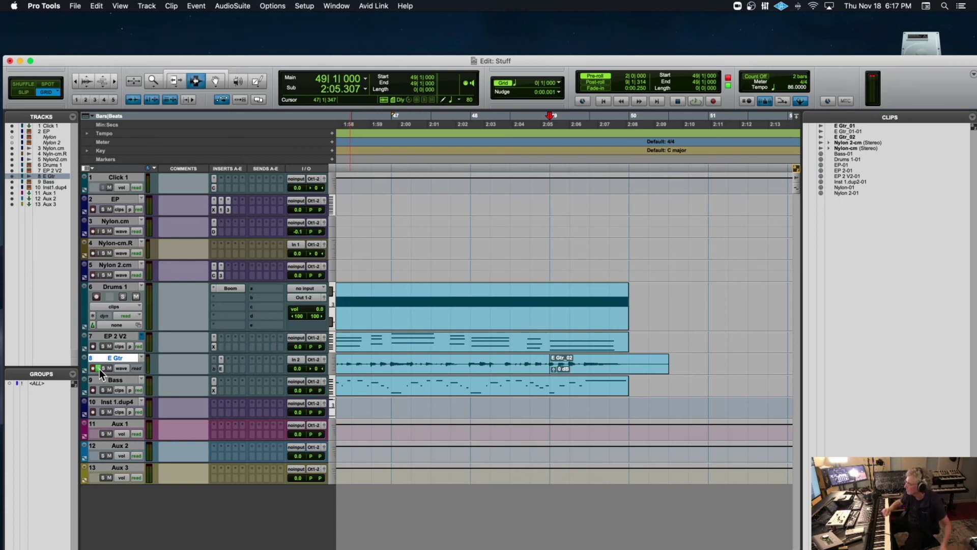
Step: Solo the E Gtr track and turn off its input monitoring and record arm
{"action": "scroll", "coordinate": [106, 367], "scroll_direction": "right", "scroll_amount": 2}
{"action": "left_click", "coordinate": [103, 369]}
{"action": "left_click", "coordinate": [97, 369]}
{"action": "left_click", "coordinate": [93, 369]}
Step: Play across the guitar punch point with the cursor at 48|4|000 and enlarge the E Gtr track's height
{"action": "left_click", "coordinate": [494, 367]}
{"action": "key", "text": "space"}
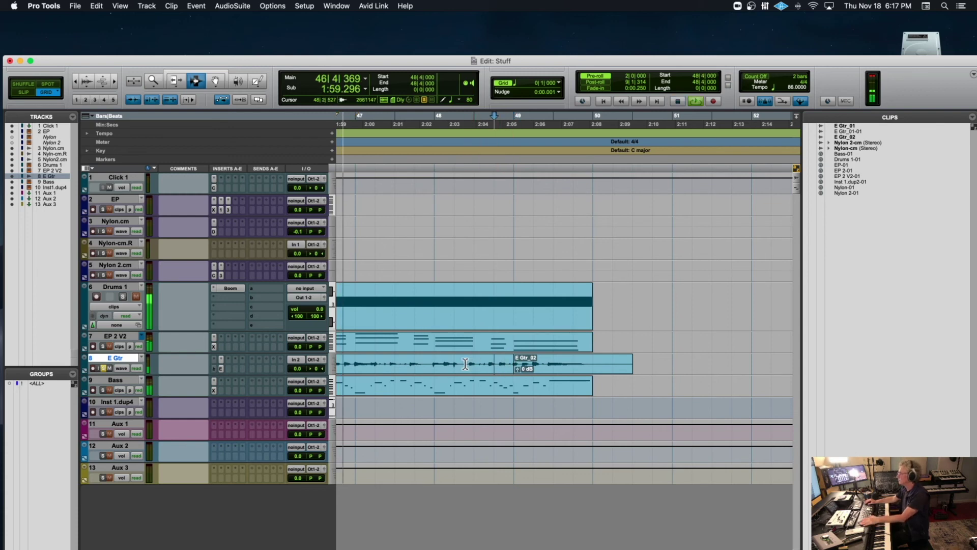
{"action": "key", "text": "super+bracketright"}
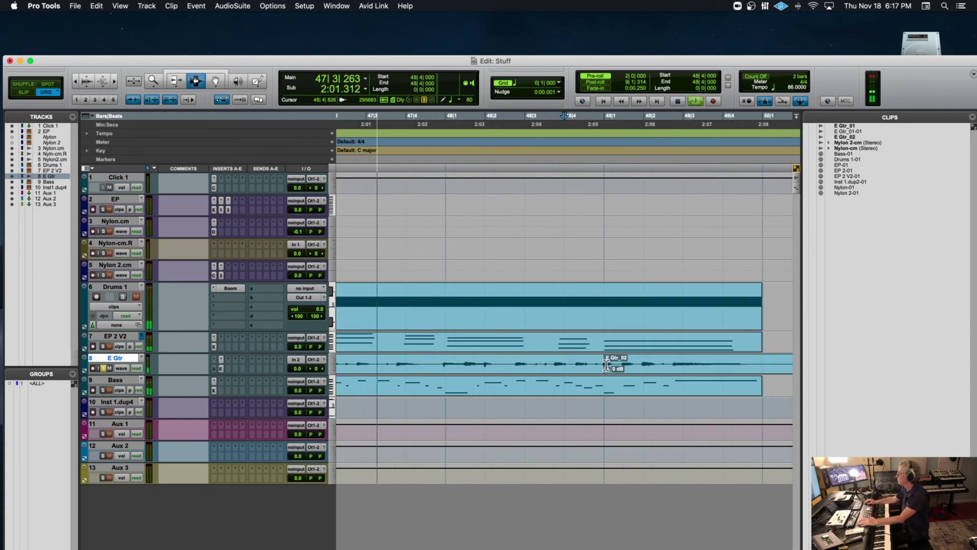
{"action": "left_click_drag", "start_coordinate": [197, 374], "coordinate": [184, 445]}
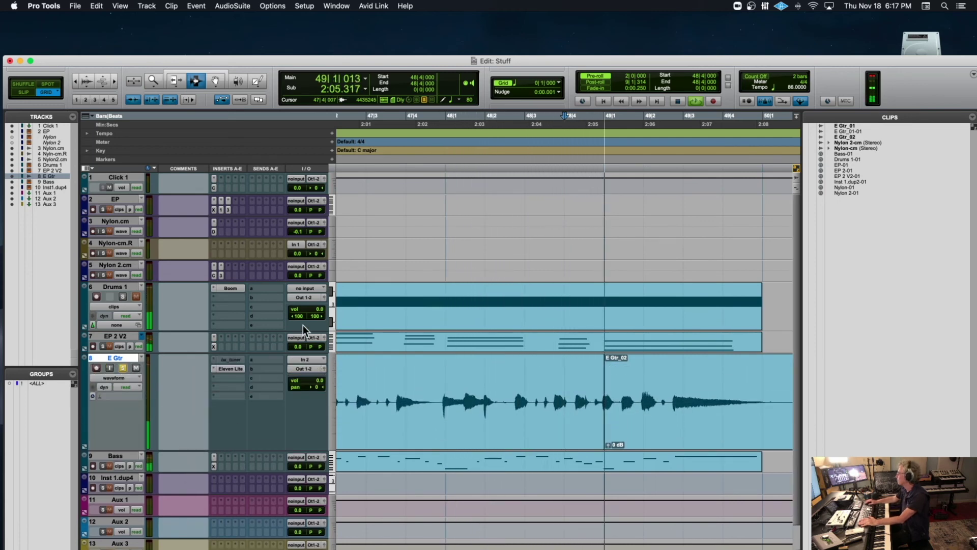
{"action": "key", "text": "space"}
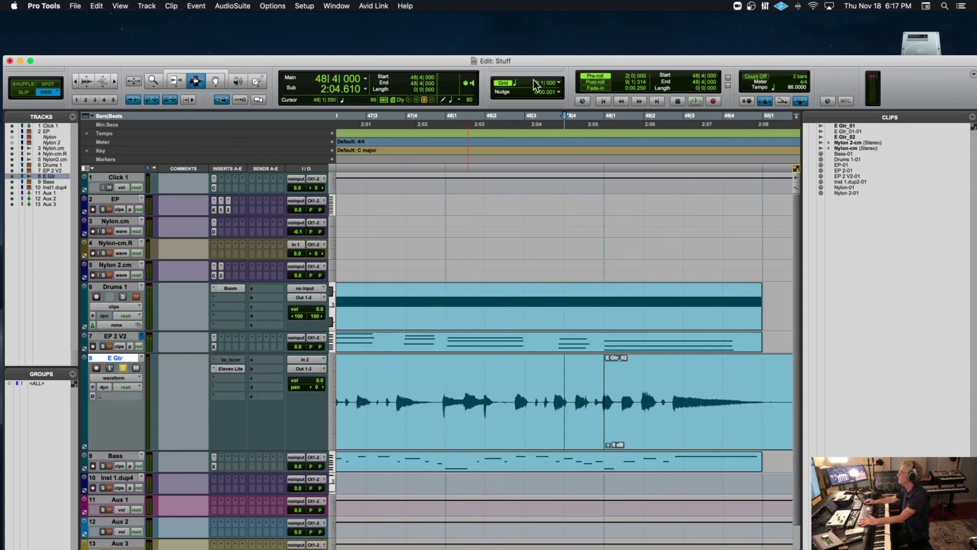
Step: Briefly audition the guitar with the cursor at 49|1|000 and switch to Slip mode
{"action": "left_click", "coordinate": [584, 388]}
{"action": "key", "text": "space"}
{"action": "key", "text": "space"}
{"action": "left_click", "coordinate": [24, 93]}
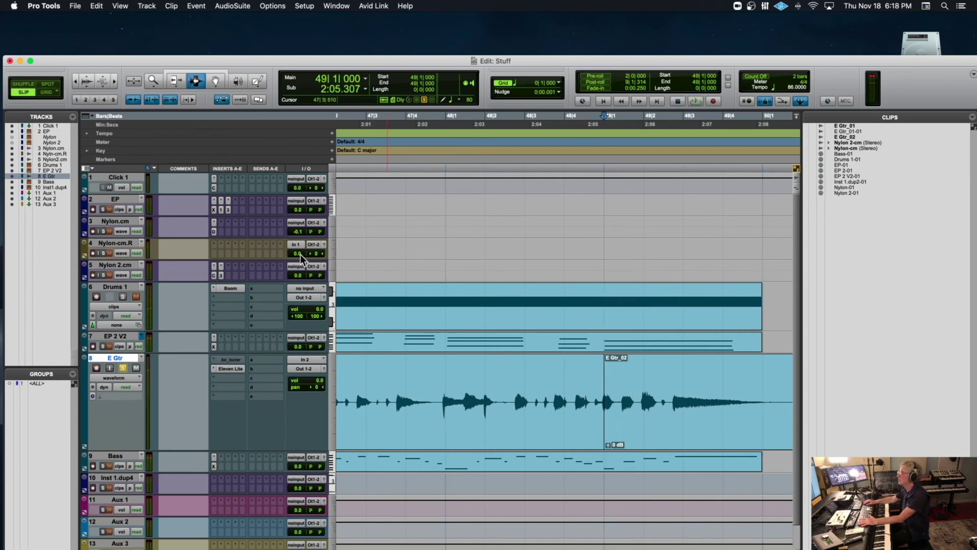
Step: Examine the waveform around the guitar punch point at 49|1 up close and audition it from 48|4|642
{"action": "left_click_drag", "start_coordinate": [590, 392], "coordinate": [616, 395]}
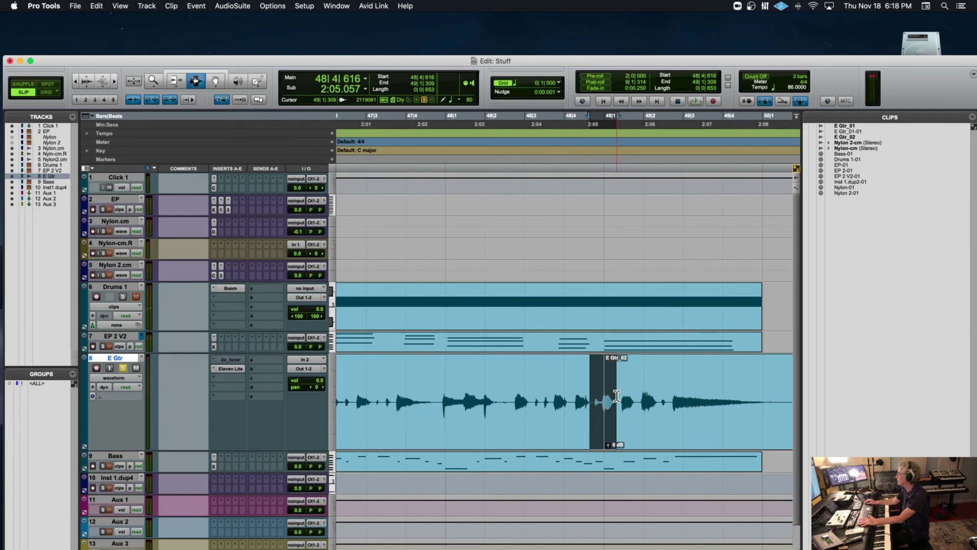
{"action": "key", "text": "t"}
{"action": "key", "text": "t"}
{"action": "key", "text": "t"}
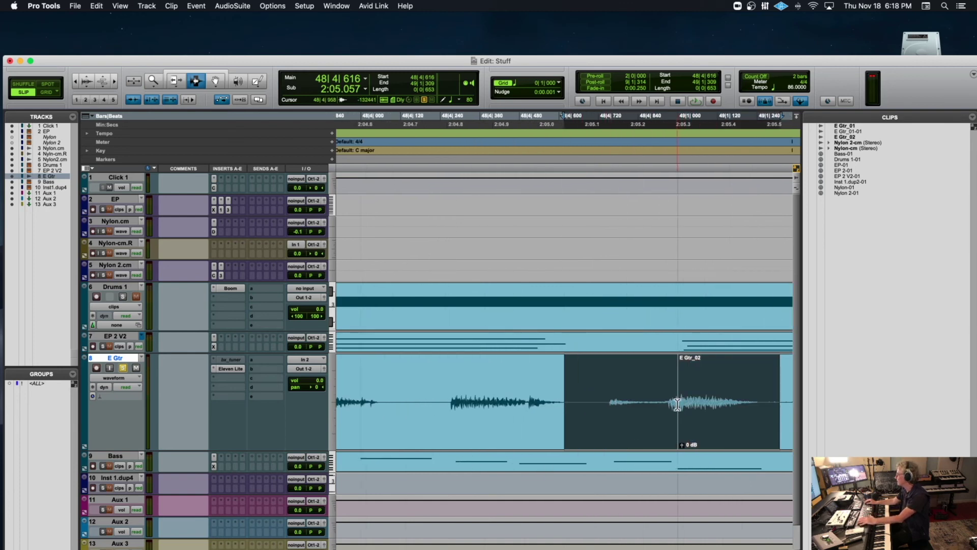
{"action": "left_click", "coordinate": [574, 405]}
{"action": "key", "text": "space"}
{"action": "key", "text": "space"}
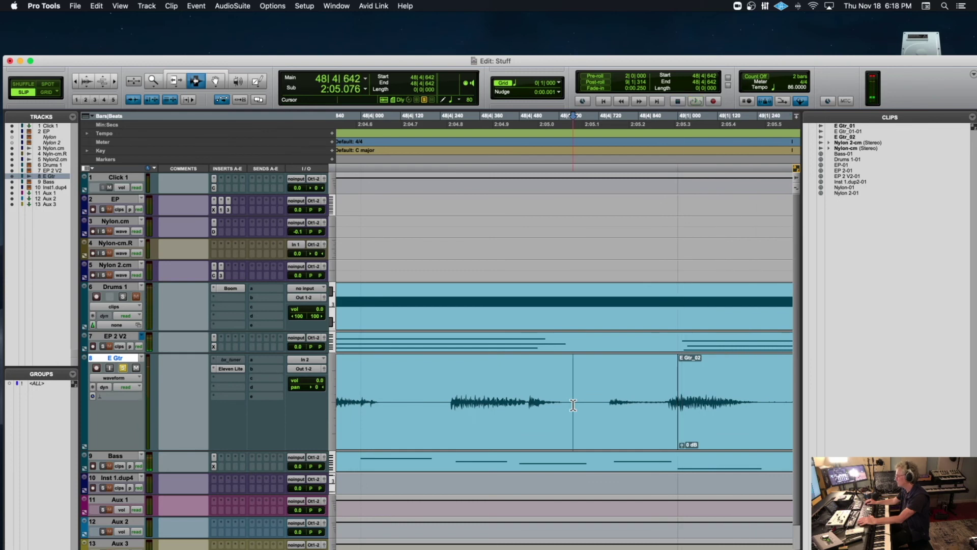
{"action": "key", "text": "r"}
{"action": "key", "text": "r"}
{"action": "key", "text": "r"}
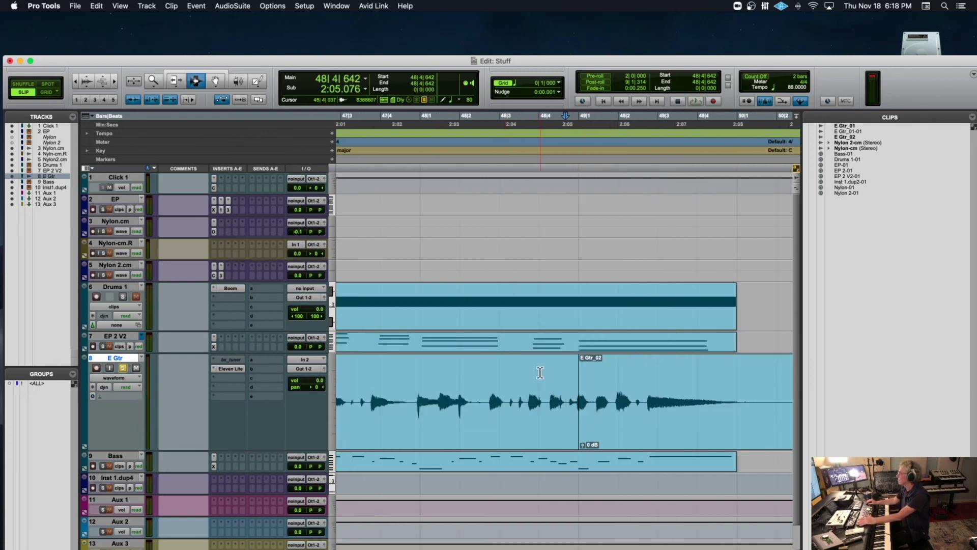
Step: Try trimming the join between the E Gtr clips to just before 49|3, audition it from 48|4|296, and undo the trim
{"action": "left_click", "coordinate": [175, 80]}
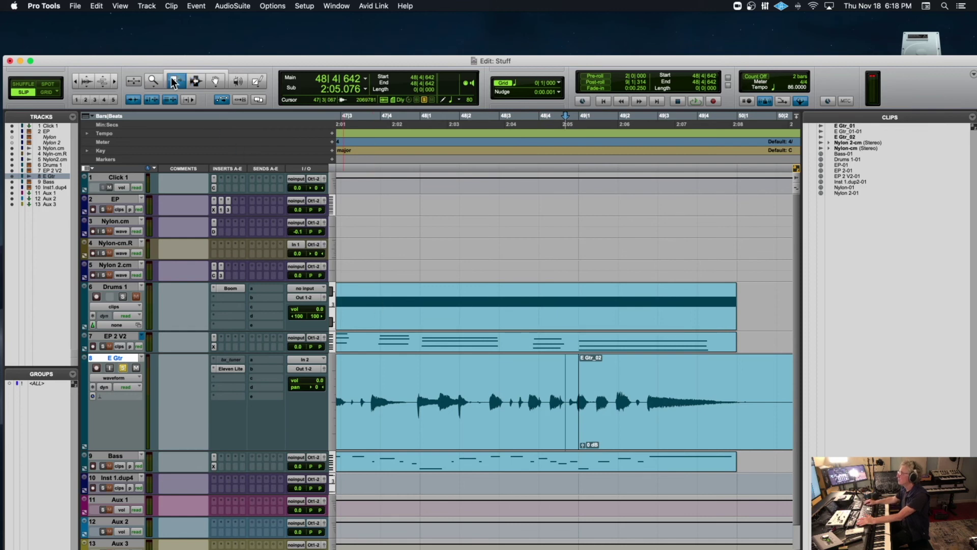
{"action": "left_click_drag", "start_coordinate": [563, 382], "coordinate": [644, 383]}
{"action": "left_click", "coordinate": [552, 149]}
{"action": "key", "text": "space"}
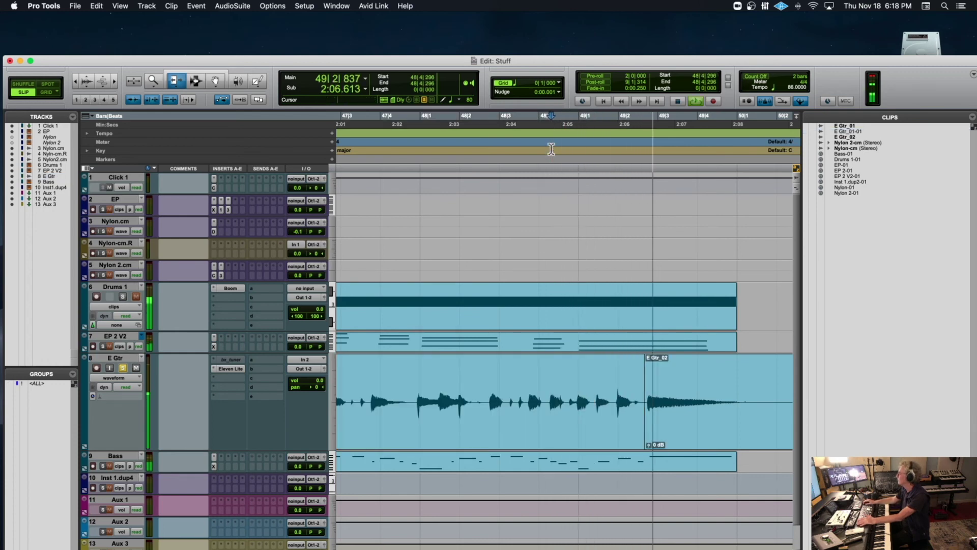
{"action": "key", "text": "space"}
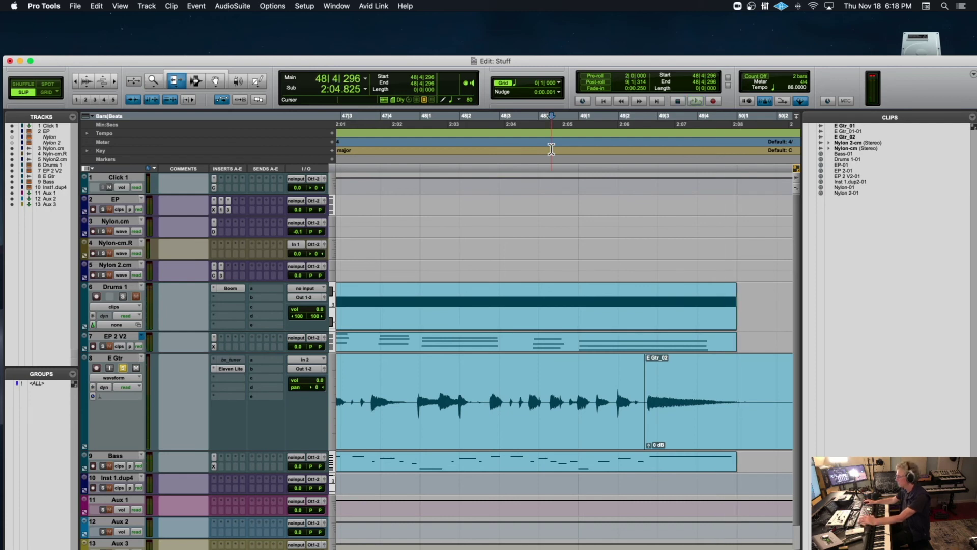
{"action": "key", "text": "super+z"}
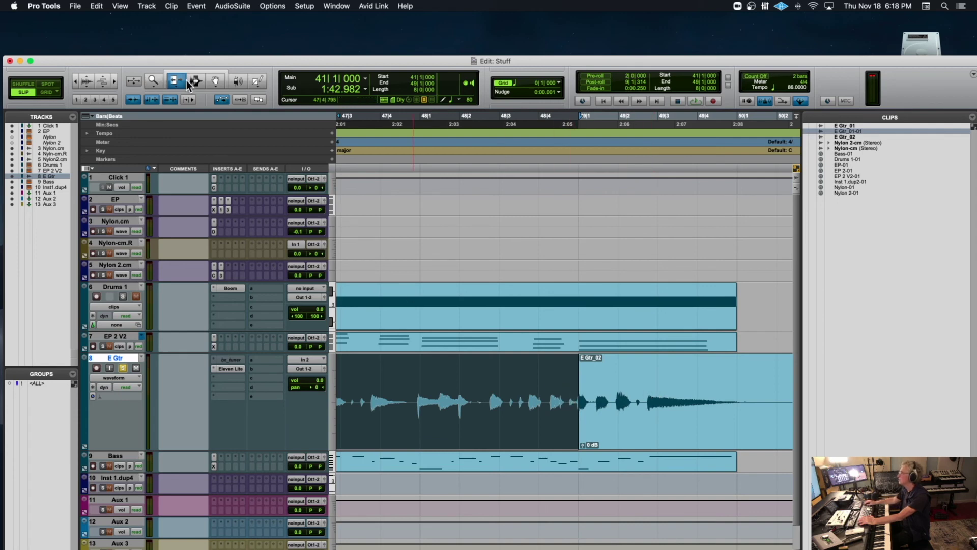
Step: Check the short note just before the punch point, then select the E Gtr_02 clip and play it
{"action": "left_click", "coordinate": [570, 397]}
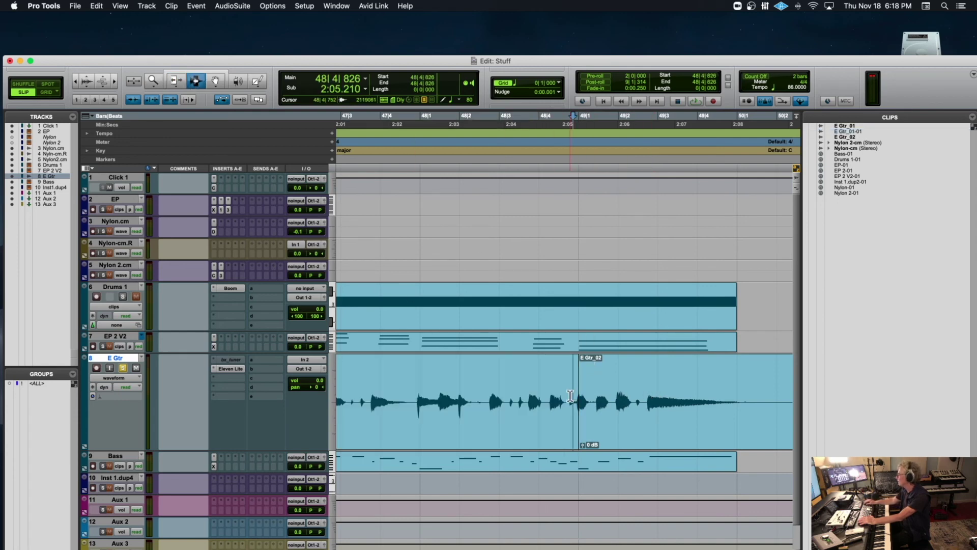
{"action": "left_click_drag", "start_coordinate": [570, 397], "coordinate": [578, 398]}
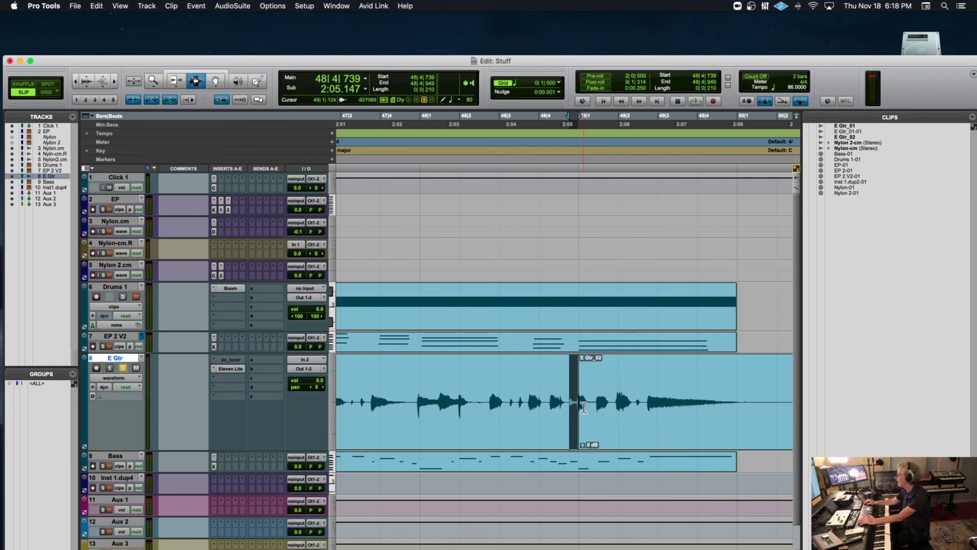
{"action": "left_click", "coordinate": [579, 407]}
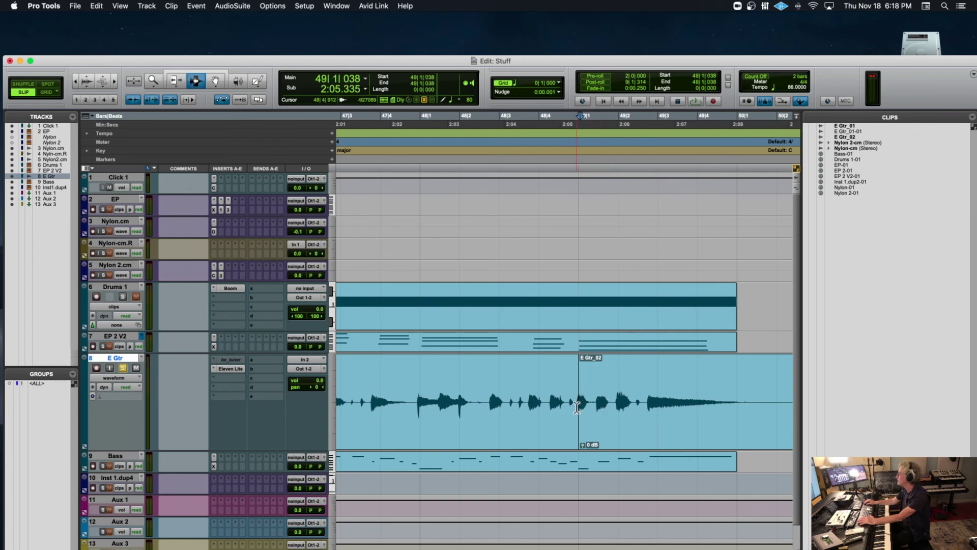
{"action": "double_click", "coordinate": [583, 402]}
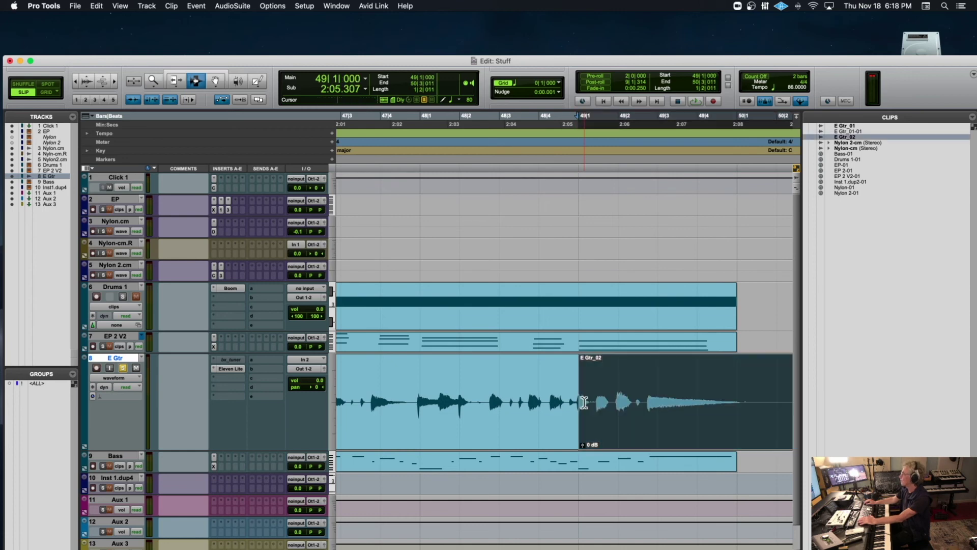
{"action": "key", "text": "space"}
{"action": "key", "text": "space"}
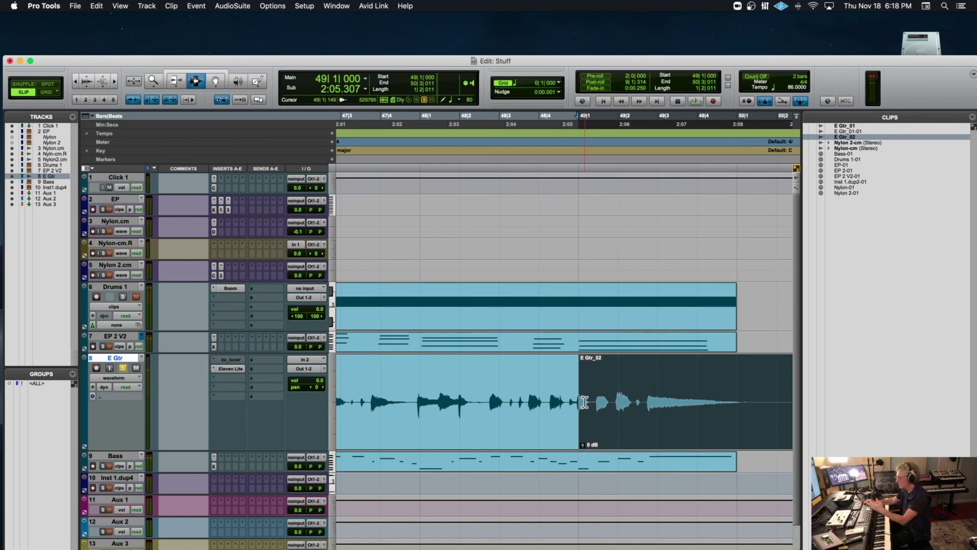
Step: Record-arm the E Gtr track and trim the join between its two clips to 49|2|662, before the final chord
{"action": "left_click", "coordinate": [97, 368]}
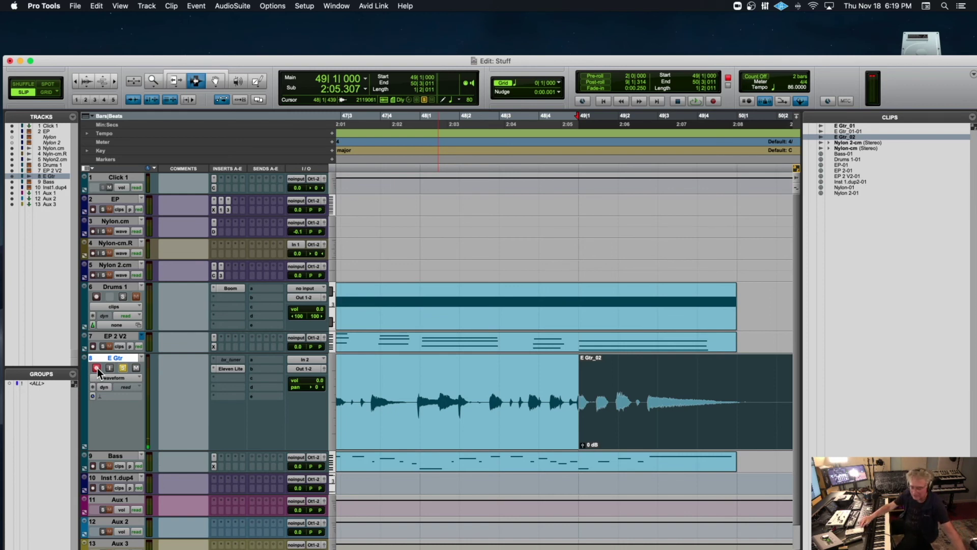
{"action": "left_click", "coordinate": [175, 81]}
{"action": "left_click_drag", "start_coordinate": [579, 413], "coordinate": [611, 414]}
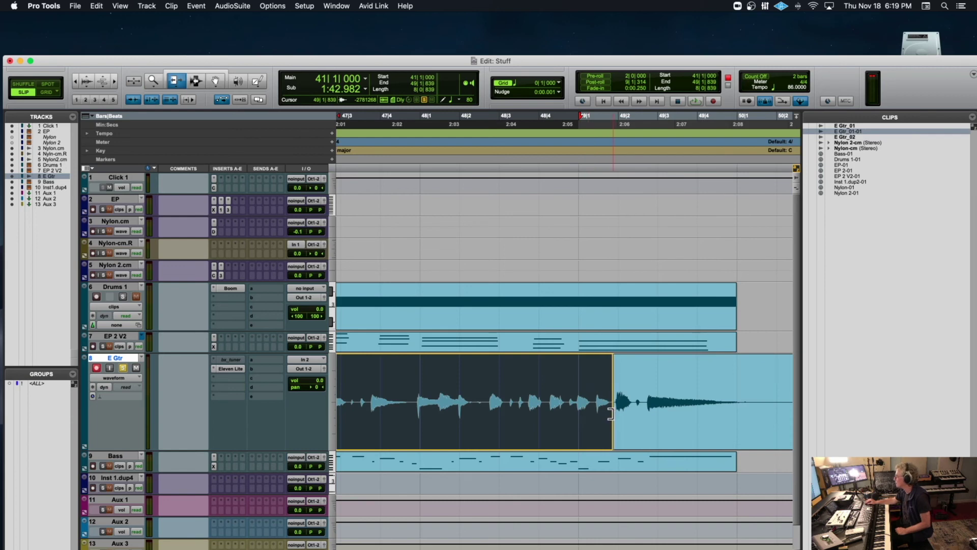
{"action": "key", "text": "super+bracketright"}
{"action": "key", "text": "super+bracketright"}
{"action": "left_click_drag", "start_coordinate": [556, 414], "coordinate": [691, 413]}
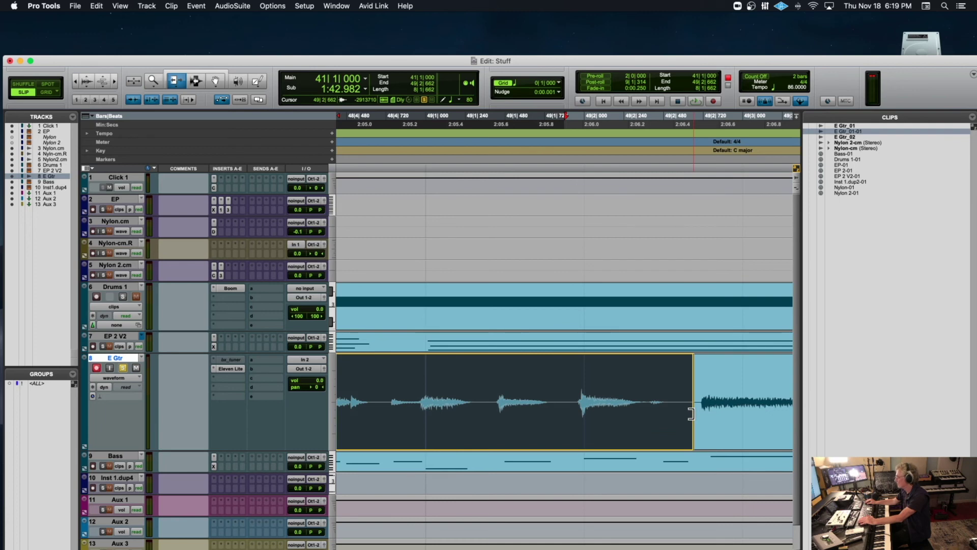
{"action": "key", "text": "super+bracketleft"}
{"action": "key", "text": "super+bracketleft"}
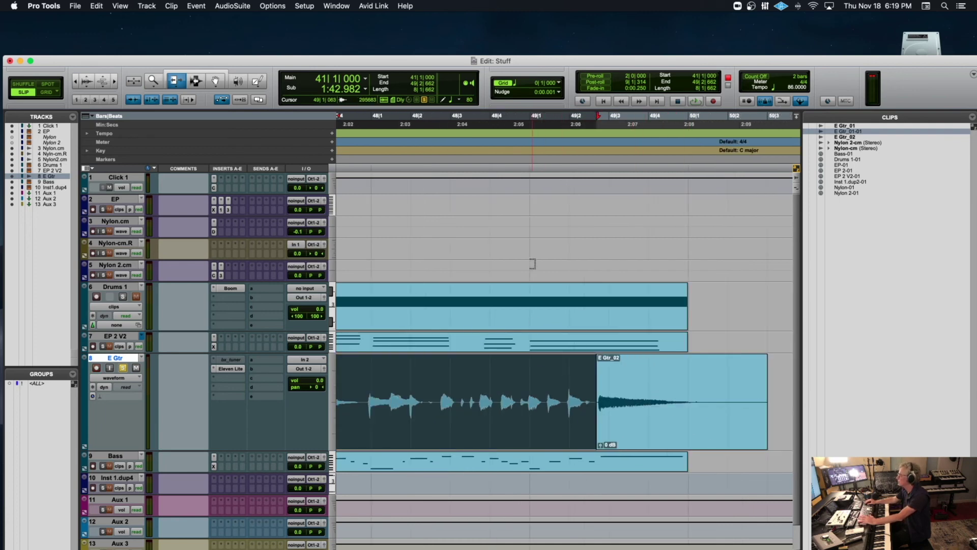
Step: Audition the trimmed guitar join with the cursor at 48|4|924 and stop playback
{"action": "left_click", "coordinate": [528, 146]}
{"action": "key", "text": "space"}
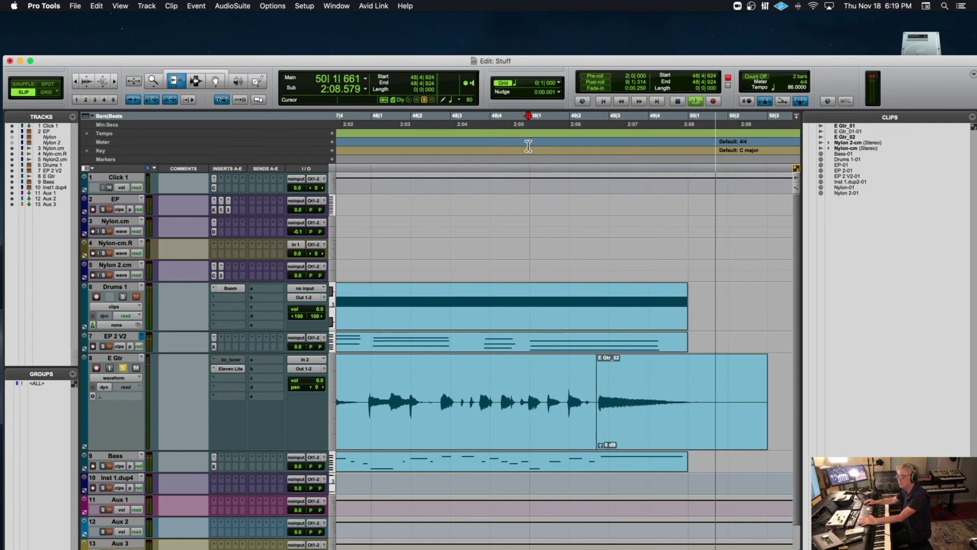
{"action": "key", "text": "space"}
{"action": "key", "text": "super+bracketleft"}
{"action": "key", "text": "super+bracketleft"}
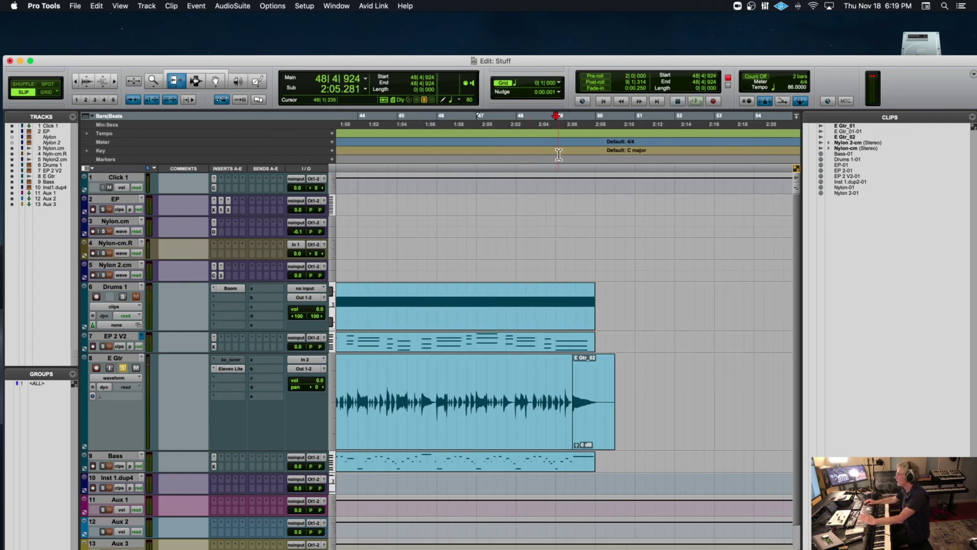
Step: Unsolo the E Gtr track and view its list of playlists
{"action": "scroll", "coordinate": [560, 155], "scroll_direction": "left", "scroll_amount": 6}
{"action": "scroll", "coordinate": [559, 155], "scroll_direction": "right", "scroll_amount": 1}
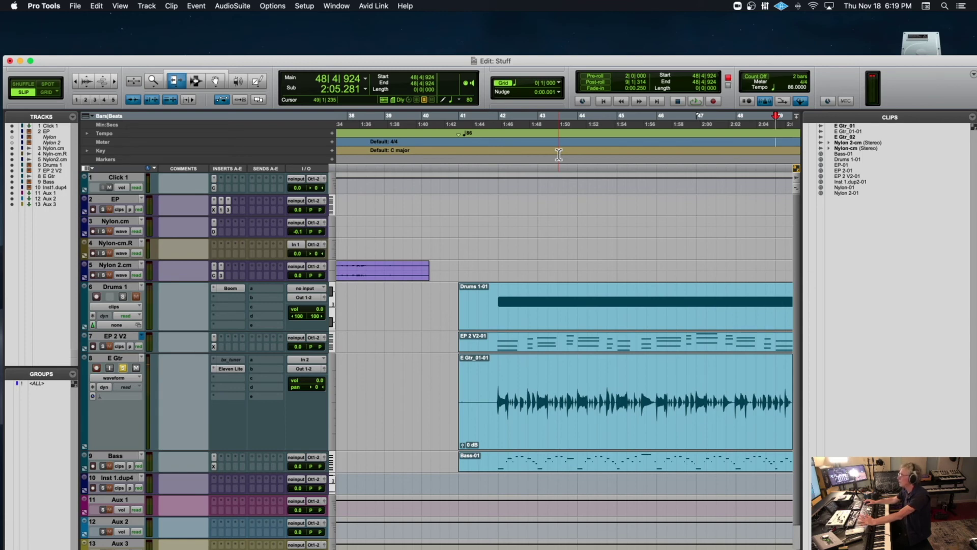
{"action": "left_click", "coordinate": [123, 369]}
{"action": "left_click", "coordinate": [141, 358]}
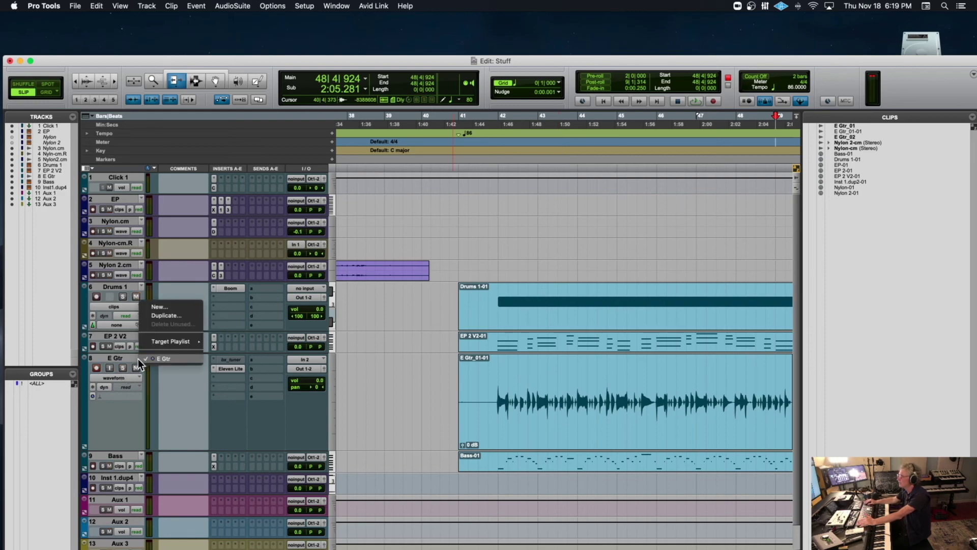
{"action": "left_click", "coordinate": [139, 359]}
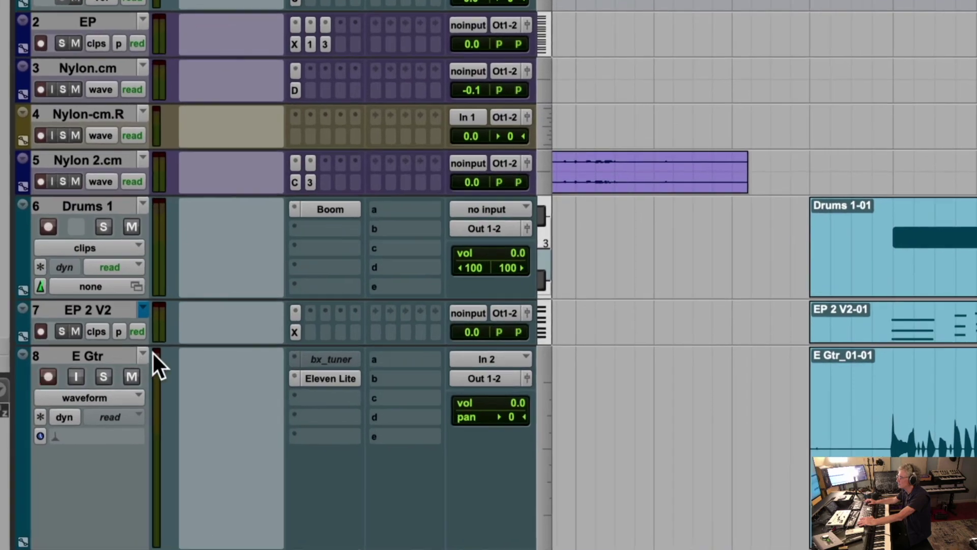
Step: Create a new empty playlist named E Gtr Take 2 on the E Gtr track
{"action": "left_click", "coordinate": [142, 354]}
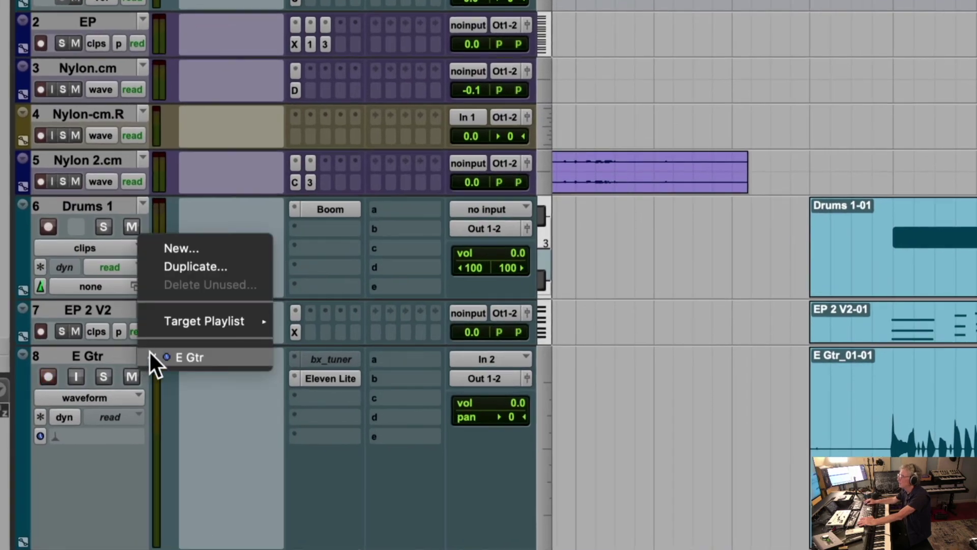
{"action": "left_click", "coordinate": [179, 250]}
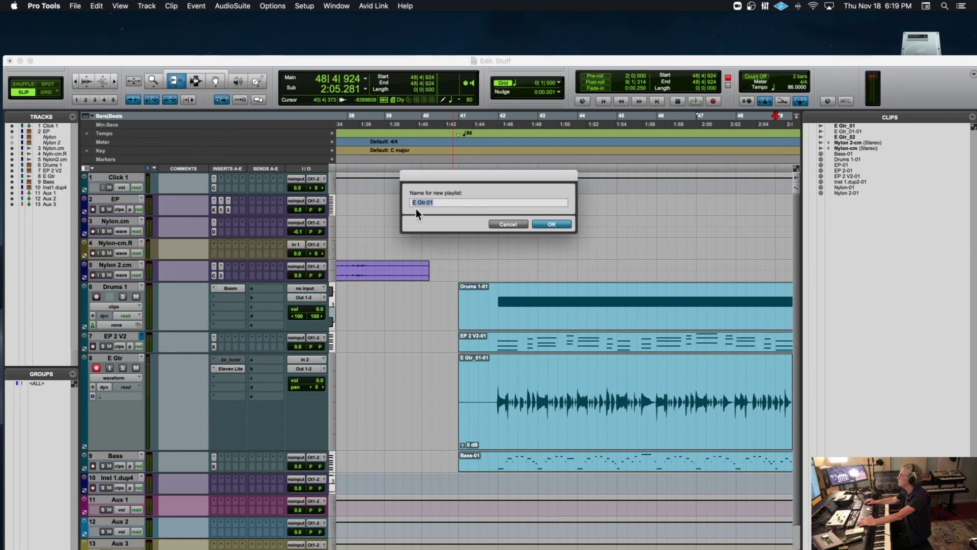
{"action": "left_click", "coordinate": [768, 31]}
{"action": "key", "text": "BackSpace"}
{"action": "key", "text": "BackSpace"}
{"action": "key", "text": "BackSpace"}
{"action": "type", "text": "Take 2"}
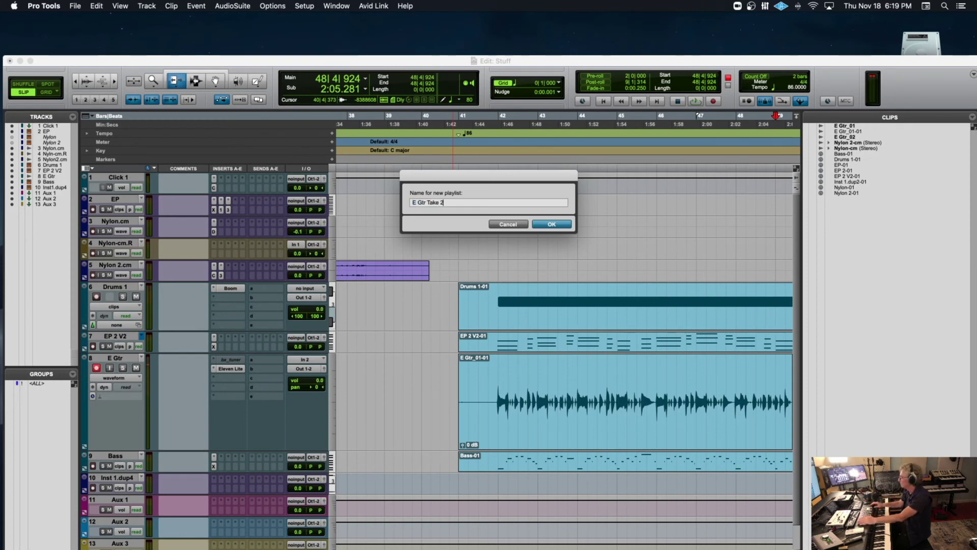
{"action": "key", "text": "Return"}
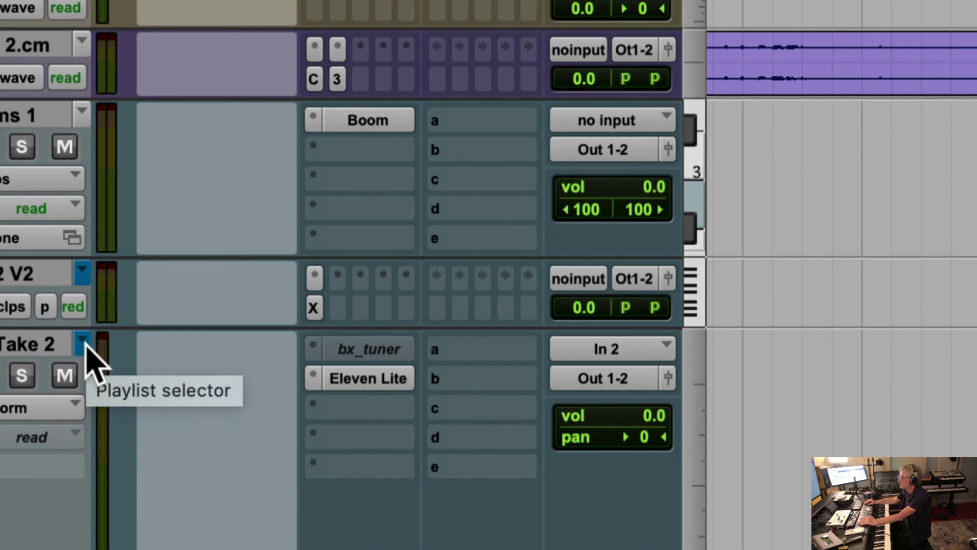
Step: Swap the guitar track to its original E Gtr playlist and back to the empty E Gtr Take 2 playlist
{"action": "left_click", "coordinate": [82, 344]}
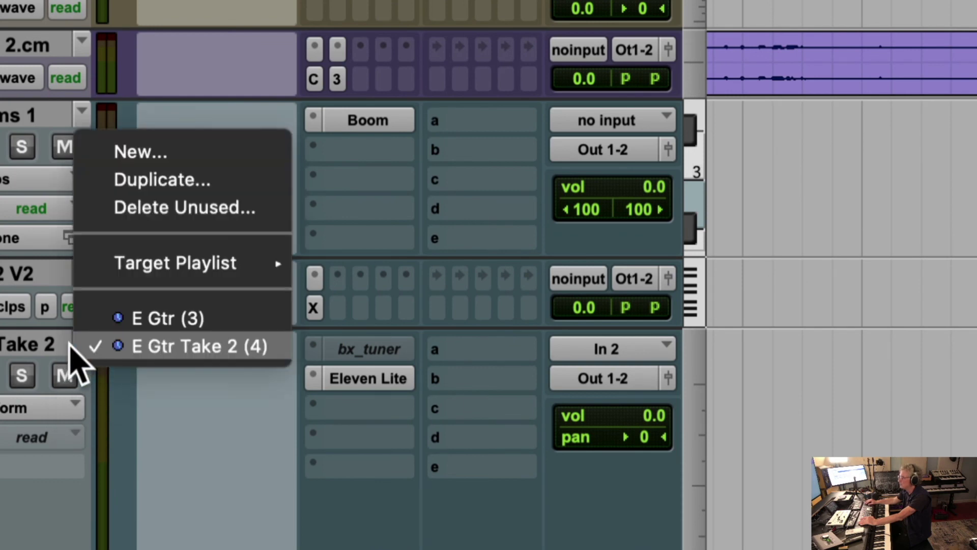
{"action": "left_click", "coordinate": [31, 346]}
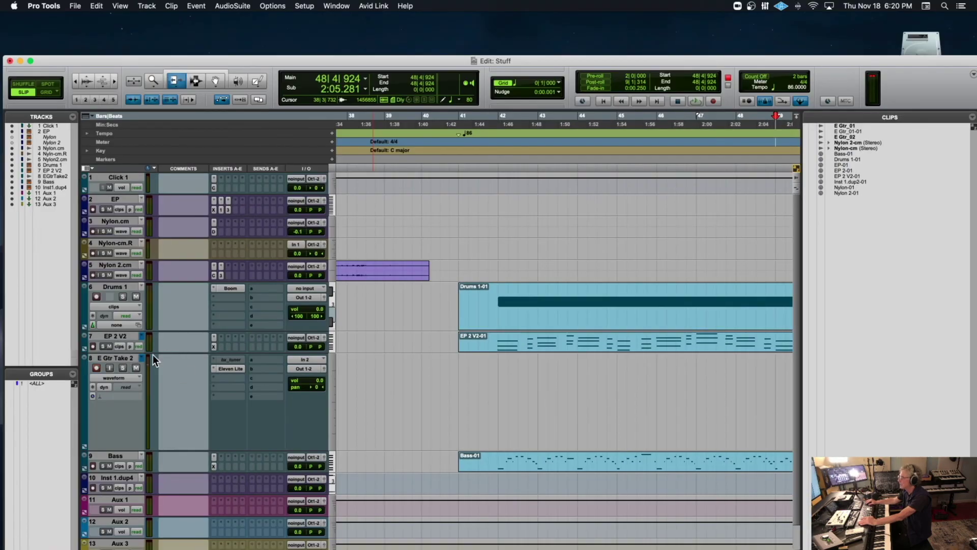
{"action": "left_click", "coordinate": [140, 356]}
{"action": "left_click", "coordinate": [147, 350]}
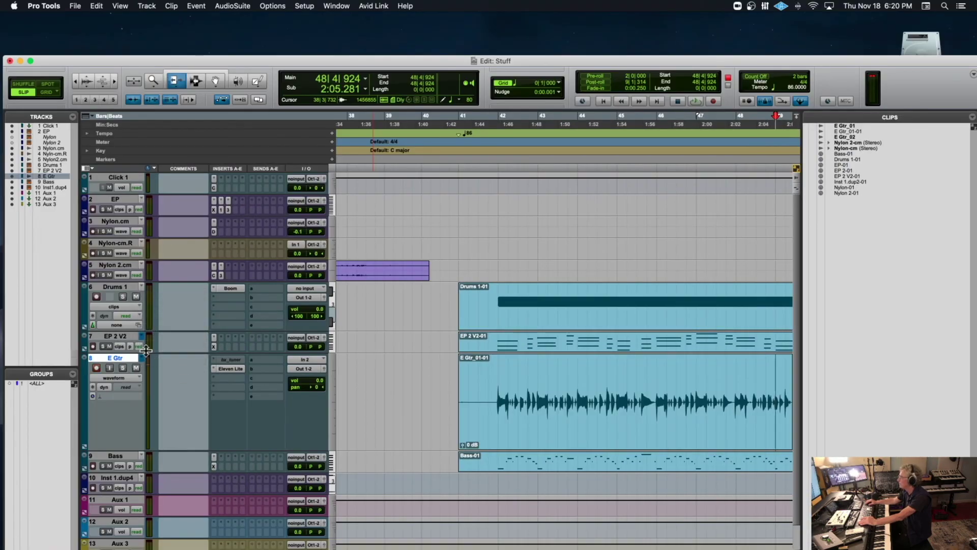
{"action": "left_click", "coordinate": [143, 359]}
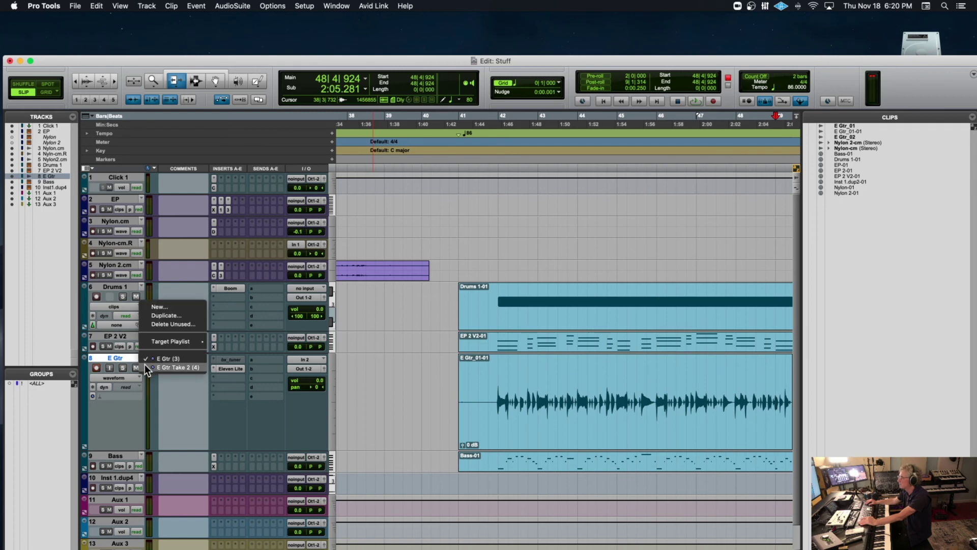
{"action": "left_click", "coordinate": [146, 366]}
Step: Record-arm the E Gtr Take 2 playlist and record a second guitar take starting at 40|4|847
{"action": "key", "text": "shift+r"}
{"action": "left_click", "coordinate": [458, 163]}
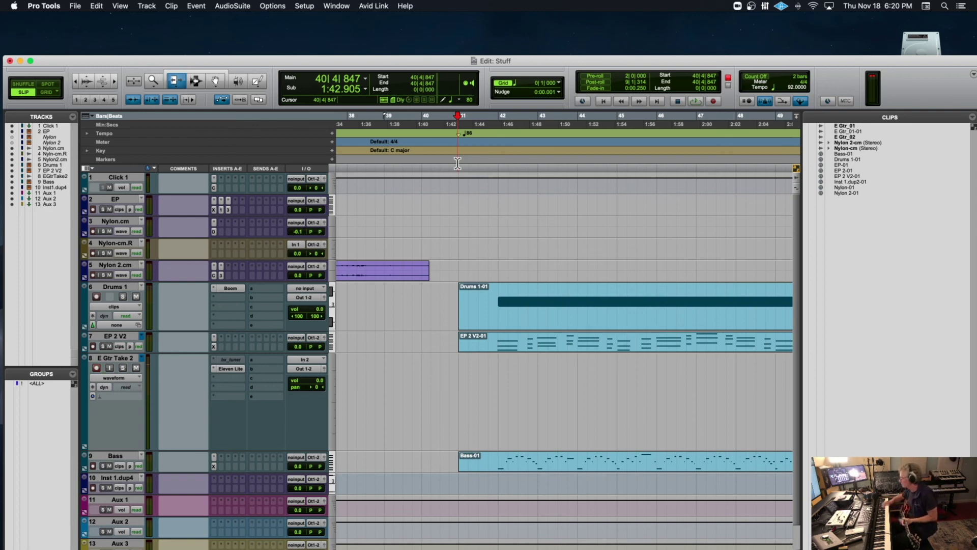
{"action": "key", "text": "super+space"}
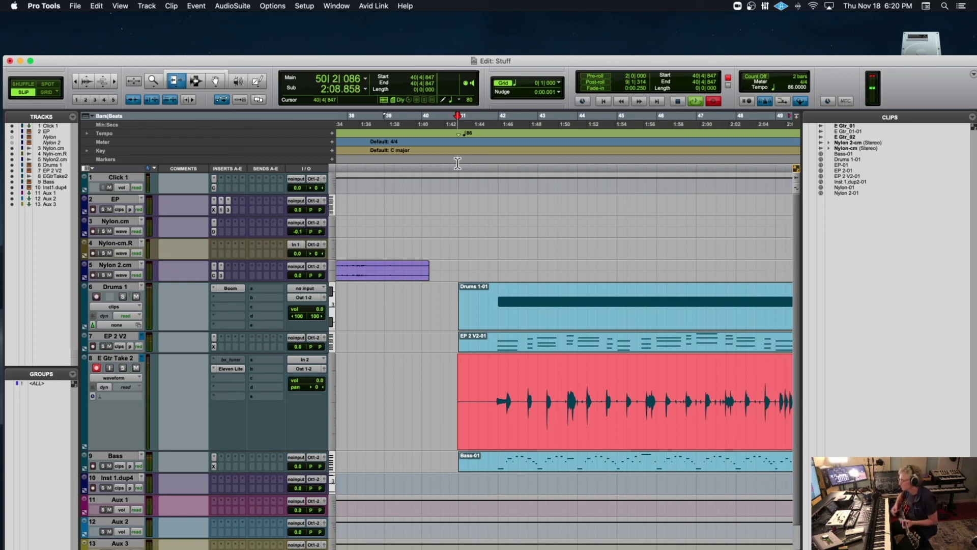
{"action": "key", "text": "space"}
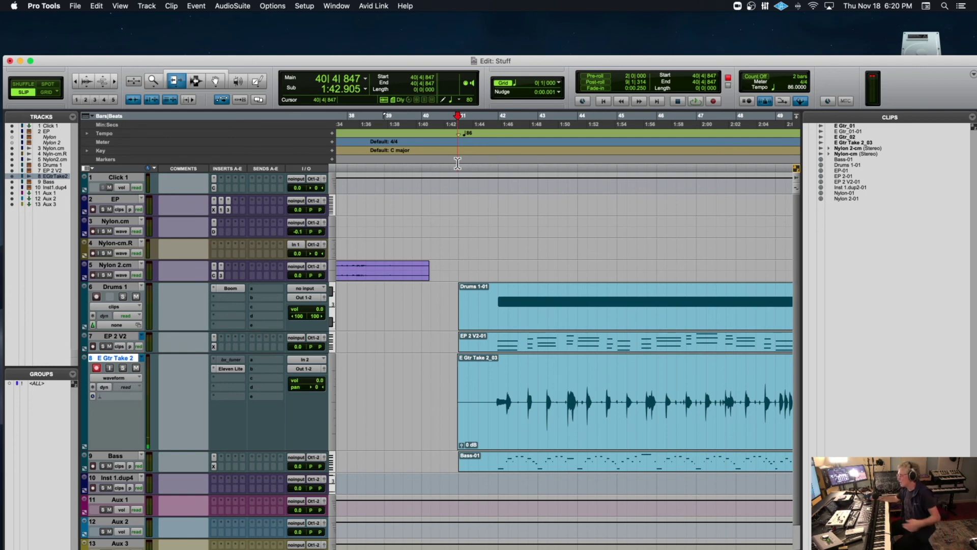
Step: Set the edit mode to Grid and bring up the original E Gtr playlist on the guitar track
{"action": "key", "text": "r"}
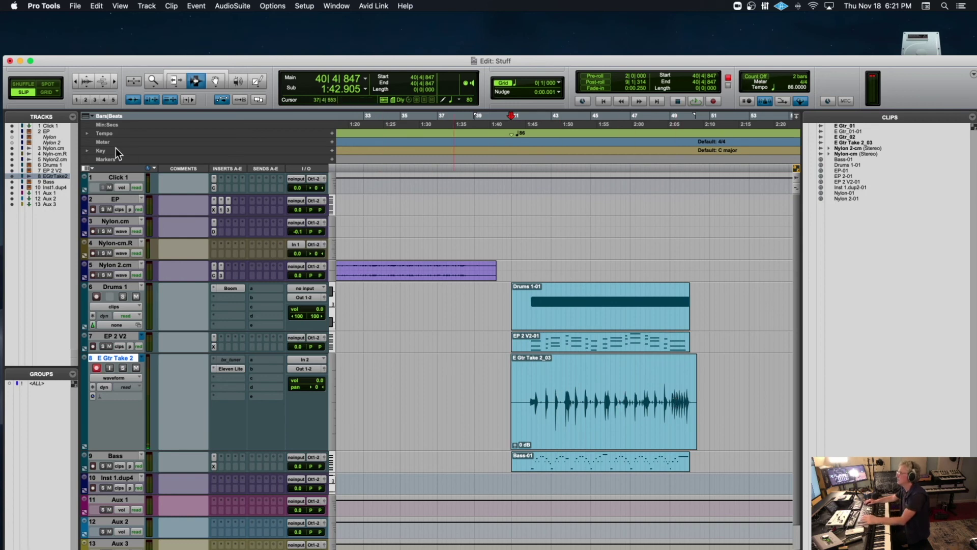
{"action": "left_click", "coordinate": [54, 93]}
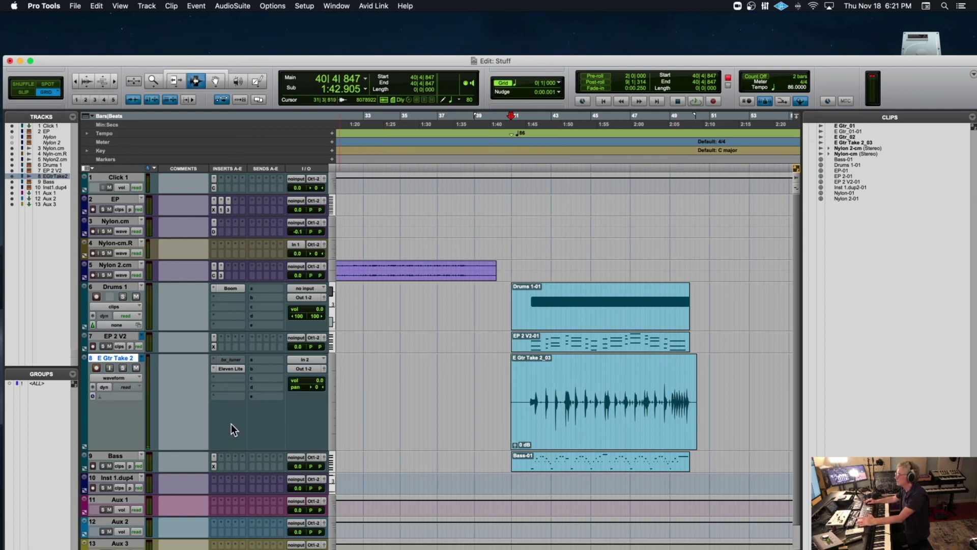
{"action": "left_click", "coordinate": [141, 357]}
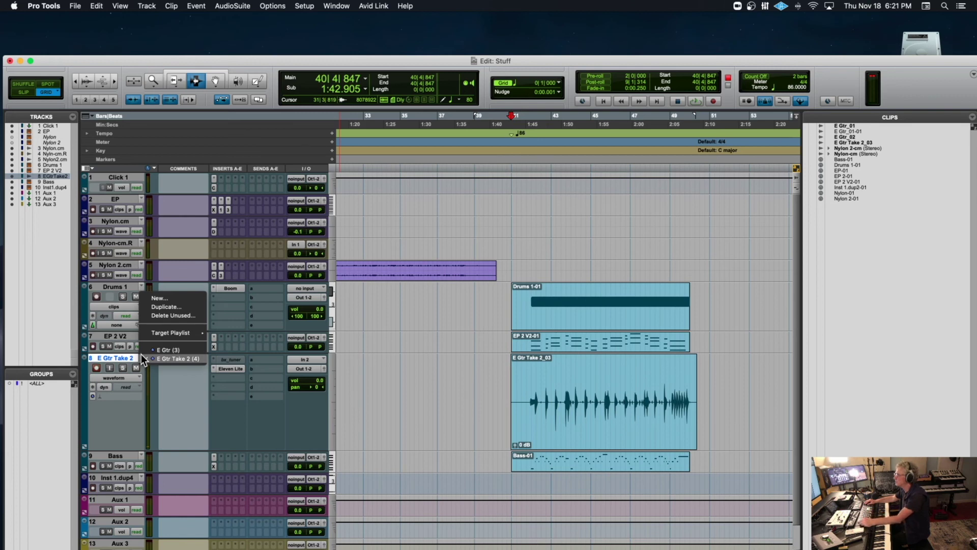
{"action": "left_click", "coordinate": [95, 371]}
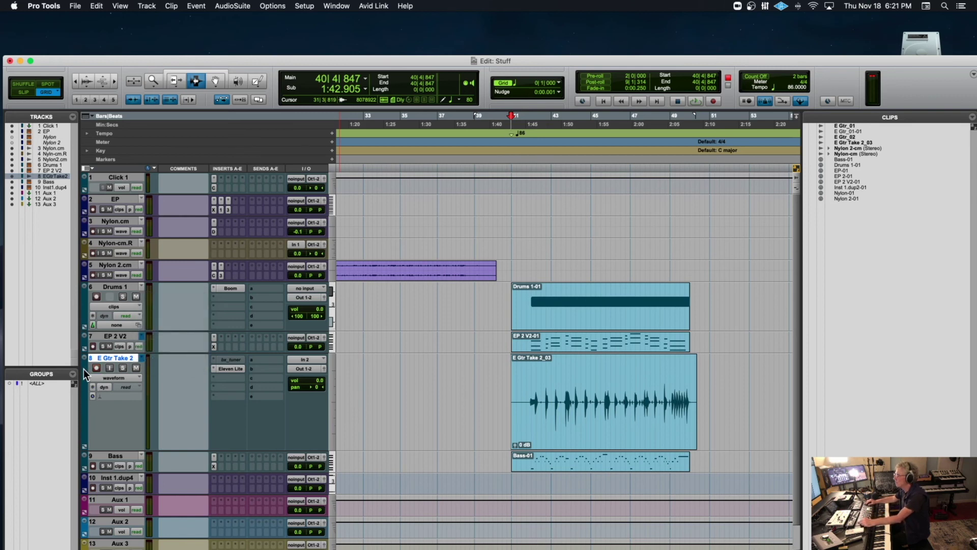
{"action": "left_click", "coordinate": [141, 358]}
{"action": "left_click", "coordinate": [153, 349]}
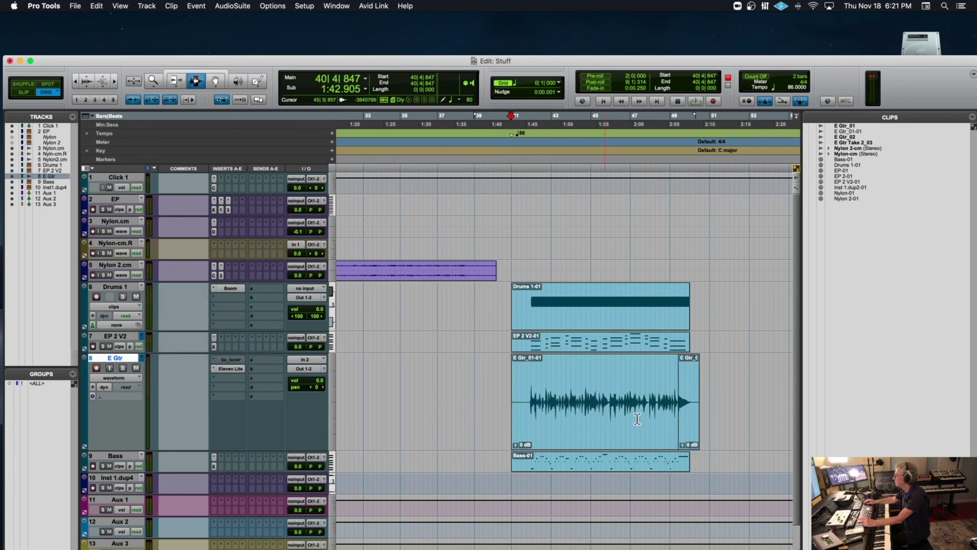
Step: Copy the E Gtr audio from 46|1|000 to 50|3|000 and paste it at the same position into E Gtr Take 2
{"action": "left_click", "coordinate": [610, 424]}
{"action": "left_click_drag", "start_coordinate": [610, 425], "coordinate": [701, 424]}
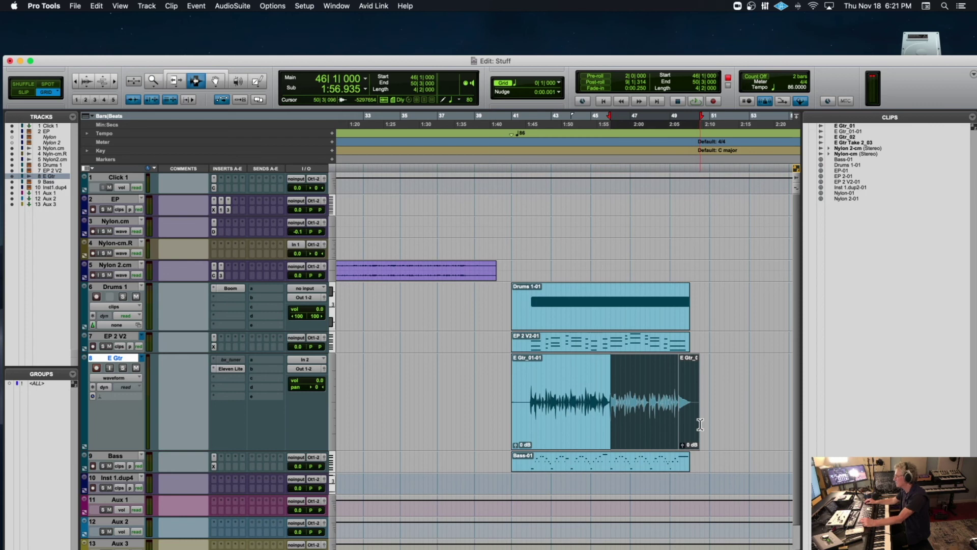
{"action": "key", "text": "super+c"}
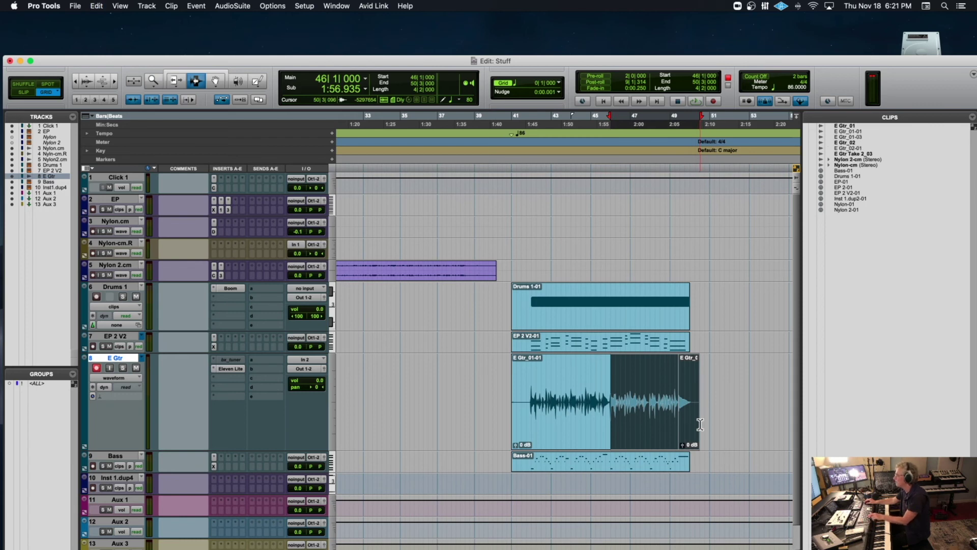
{"action": "left_click", "coordinate": [140, 357]}
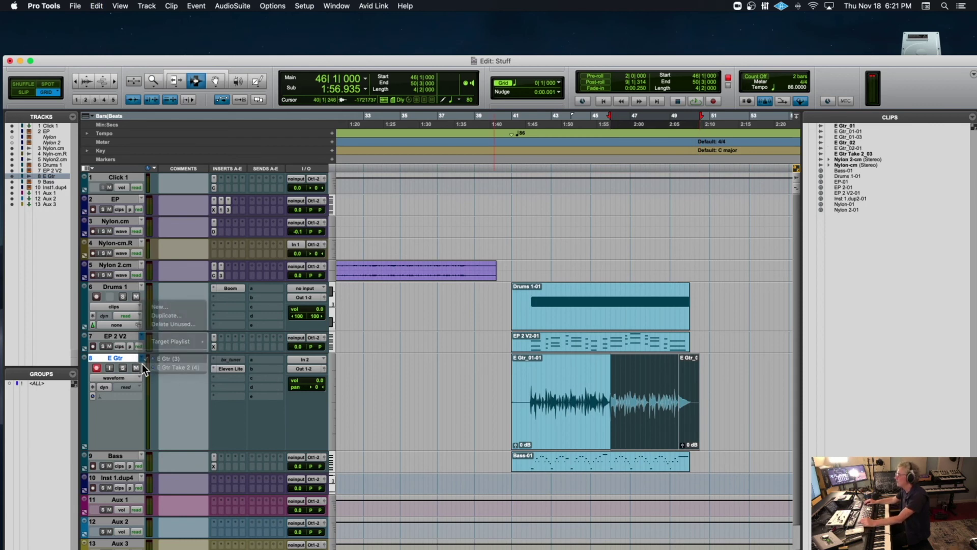
{"action": "left_click", "coordinate": [142, 365]}
{"action": "key", "text": "super+v"}
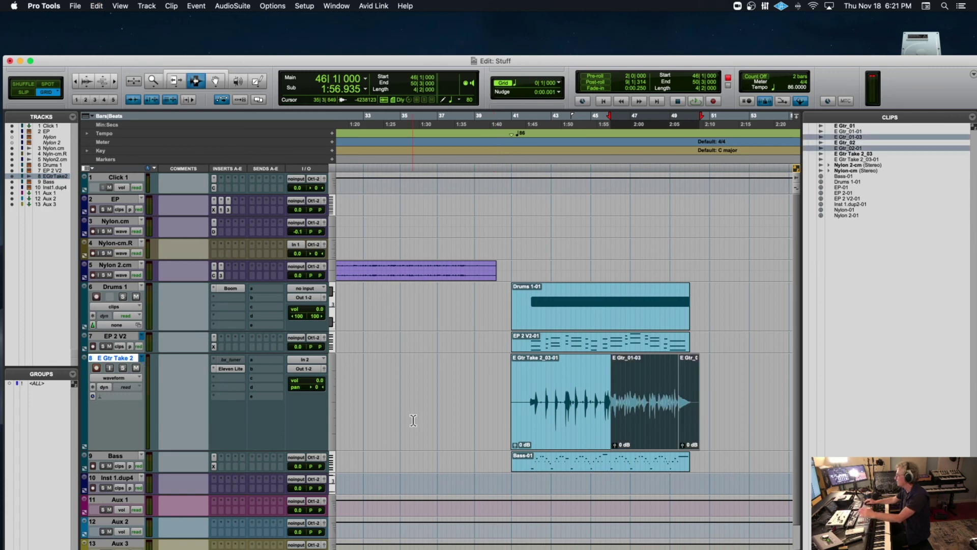
Step: Play the combined E Gtr Take 2 playlist from 41|3|000 towards the join at bar 46
{"action": "left_click", "coordinate": [520, 414]}
{"action": "key", "text": "space"}
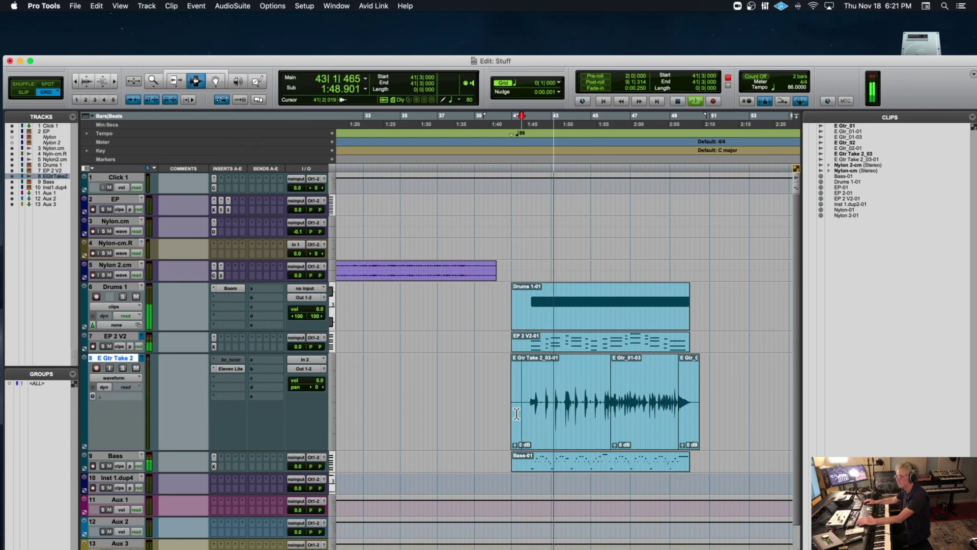
{"action": "key", "text": "t"}
{"action": "key", "text": "t"}
{"action": "scroll", "coordinate": [517, 413], "scroll_direction": "right", "scroll_amount": 5}
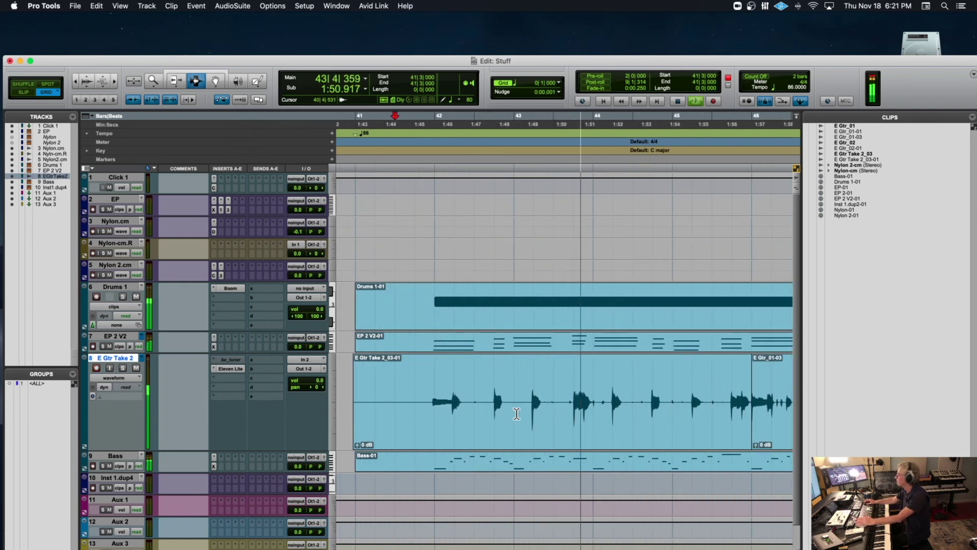
{"action": "scroll", "coordinate": [517, 413], "scroll_direction": "right", "scroll_amount": 3}
{"action": "scroll", "coordinate": [140, 186], "scroll_direction": "down", "scroll_amount": 1}
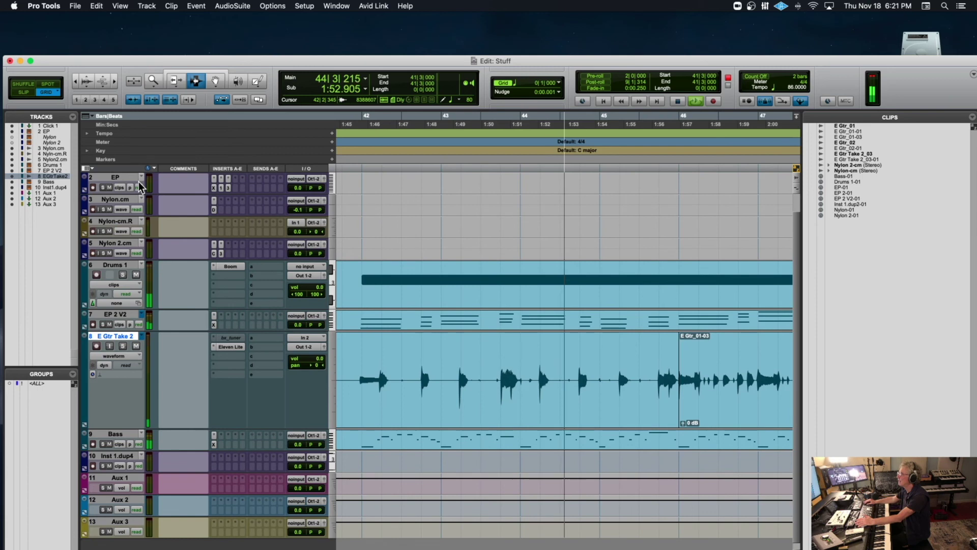
Step: Change the edit mode to Slip while listening through the bar 46 join, and stop playback after the final chord
{"action": "key", "text": "F2"}
{"action": "key", "text": "t"}
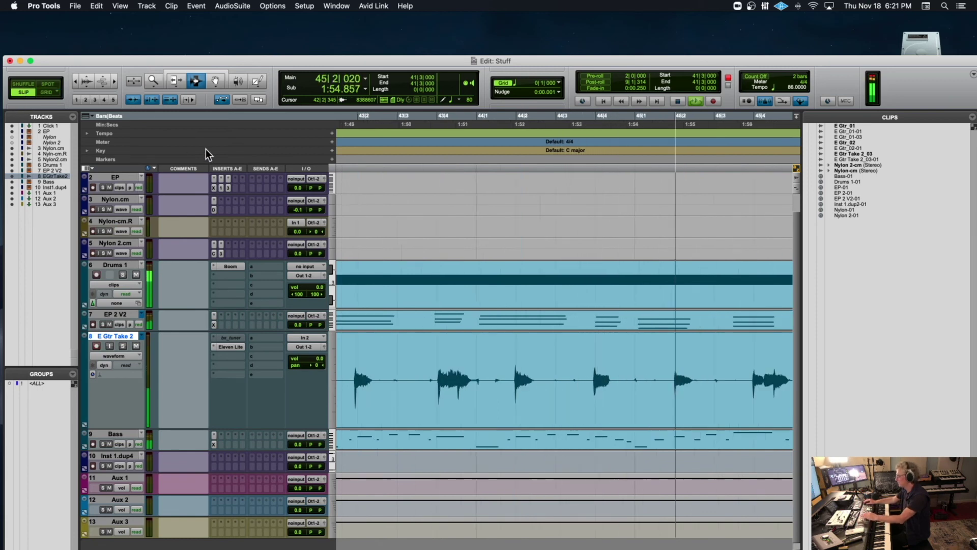
{"action": "scroll", "coordinate": [205, 149], "scroll_direction": "right", "scroll_amount": 5}
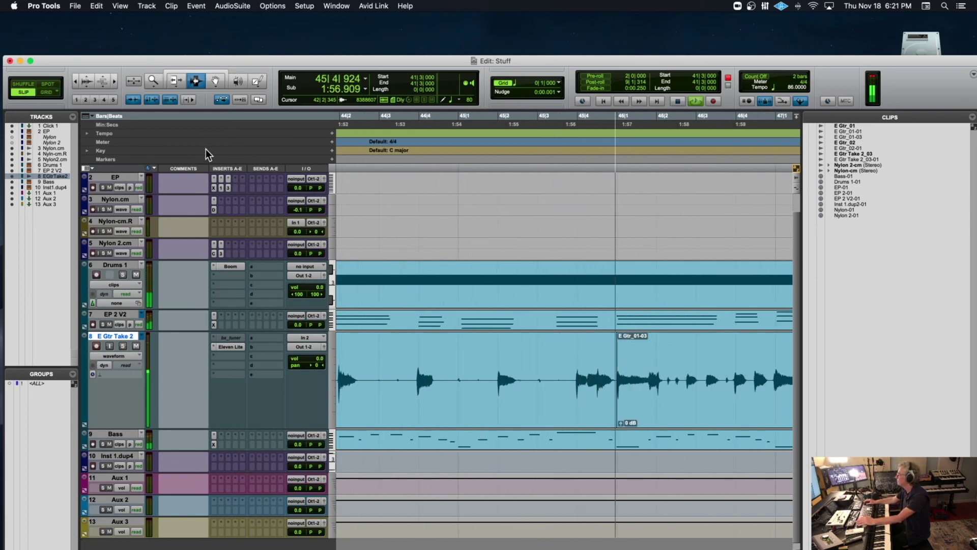
{"action": "key", "text": "r"}
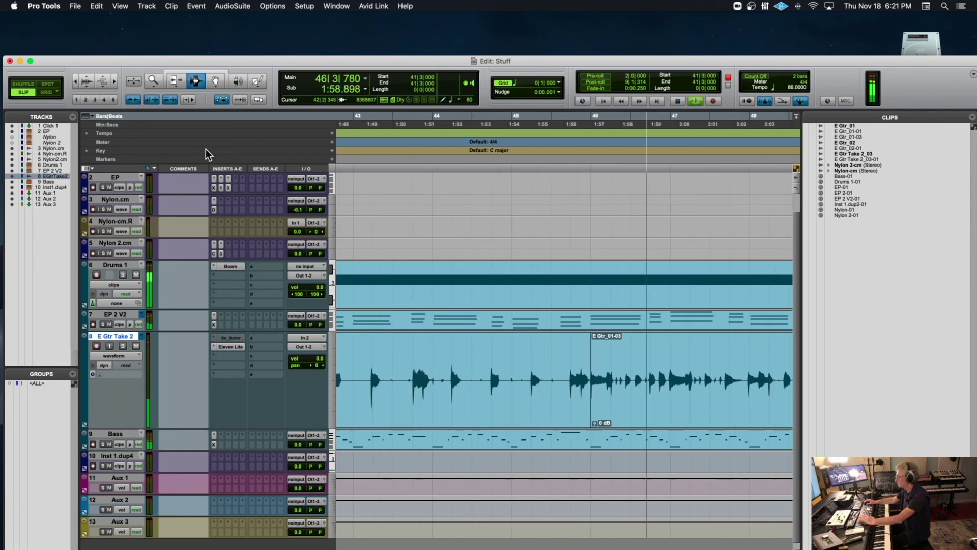
{"action": "key", "text": "r"}
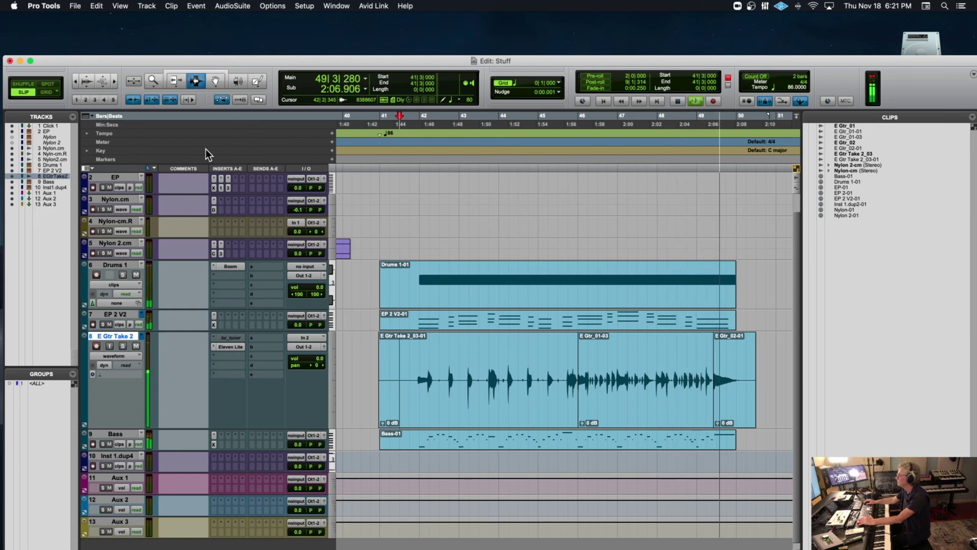
{"action": "key", "text": "space"}
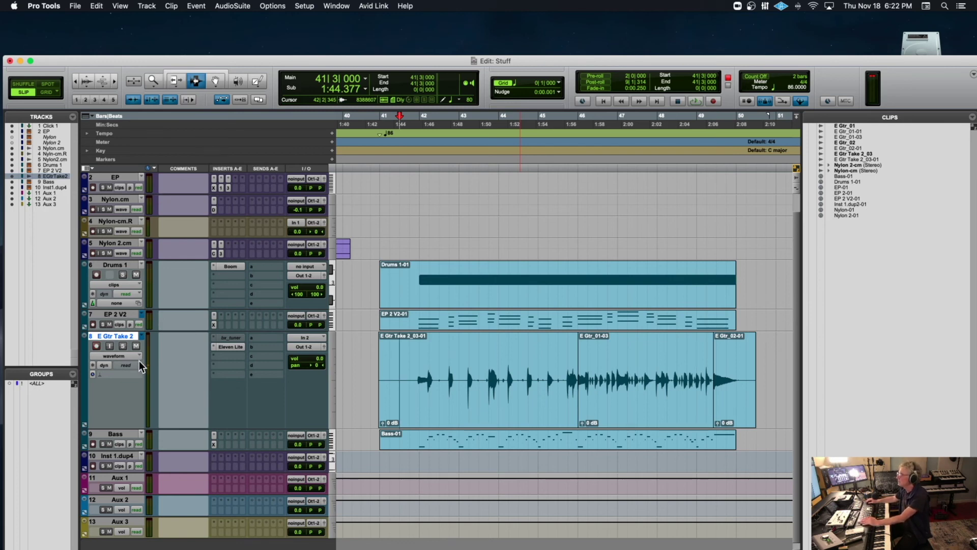
Step: Create another new empty playlist named E Gtr Take 3 on the guitar track
{"action": "left_click", "coordinate": [140, 337]}
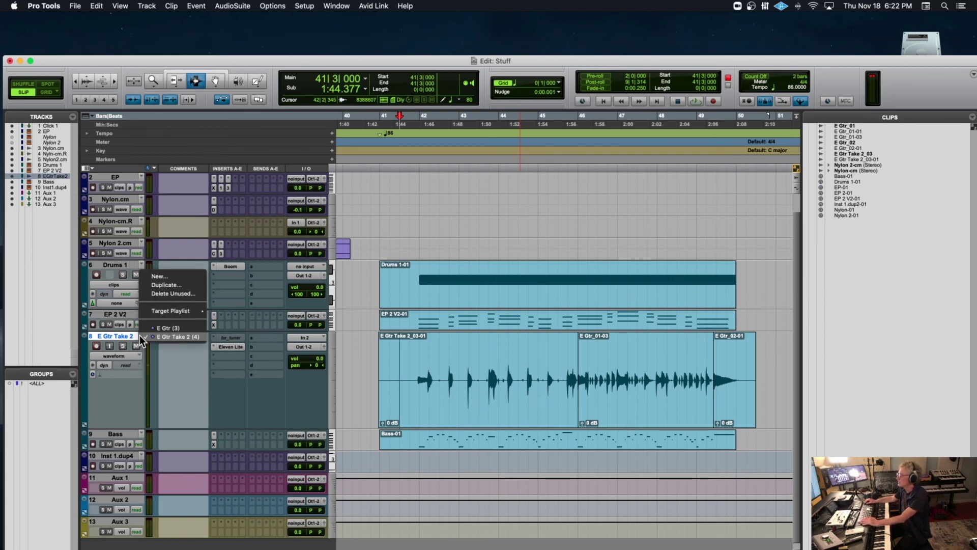
{"action": "left_click", "coordinate": [120, 341]}
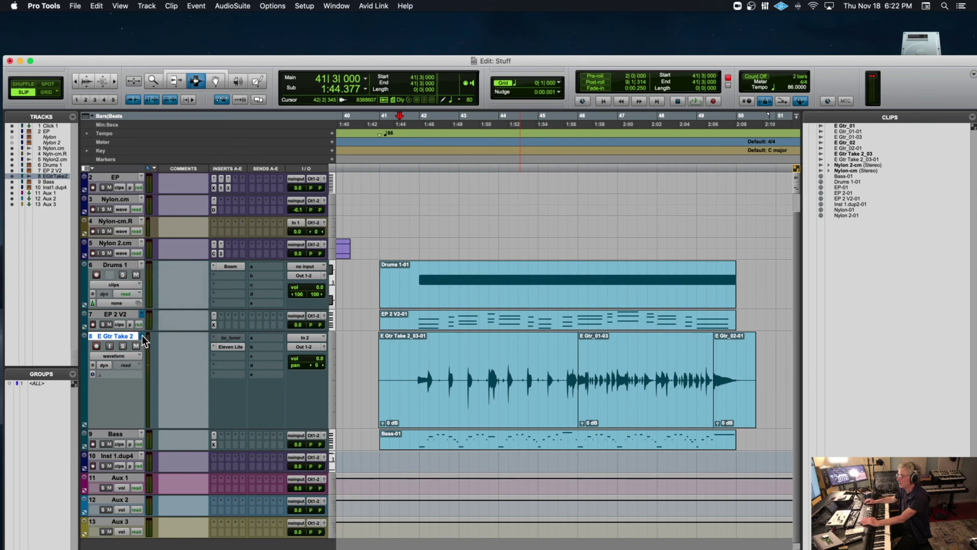
{"action": "left_click", "coordinate": [141, 337]}
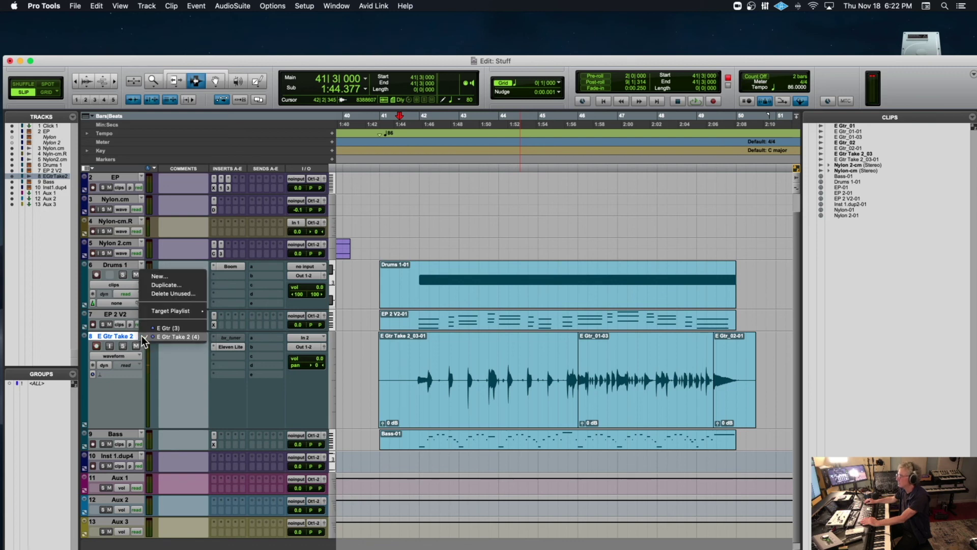
{"action": "left_click", "coordinate": [161, 277]}
{"action": "left_click", "coordinate": [442, 203]}
{"action": "left_click_drag", "start_coordinate": [444, 203], "coordinate": [459, 201]}
{"action": "type", "text": "3"}
{"action": "left_click", "coordinate": [550, 225]}
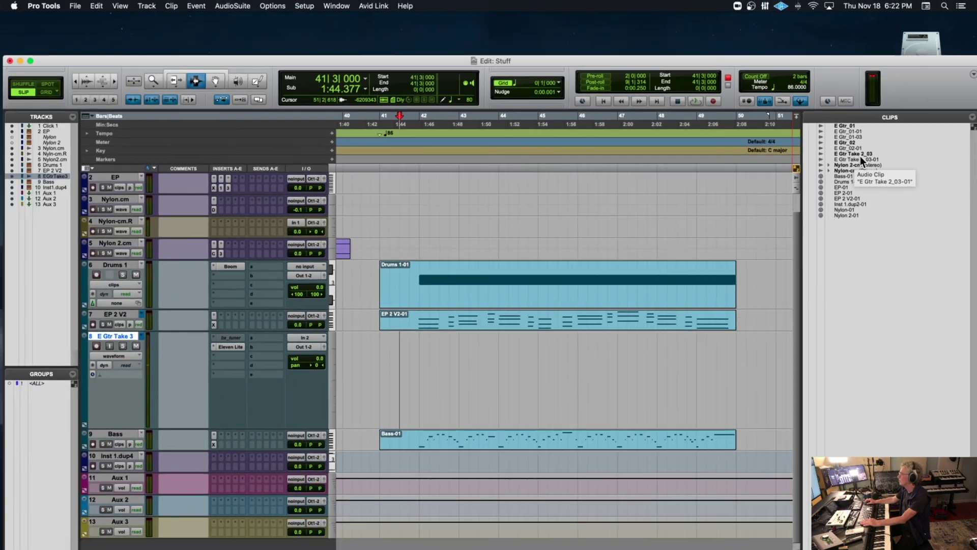
Step: Switch the guitar track to the E Gtr Take 2 playlist and compare E Gtr Take 2_03 with E Gtr Take 2_03-01 in the clip list
{"action": "left_click", "coordinate": [143, 335]}
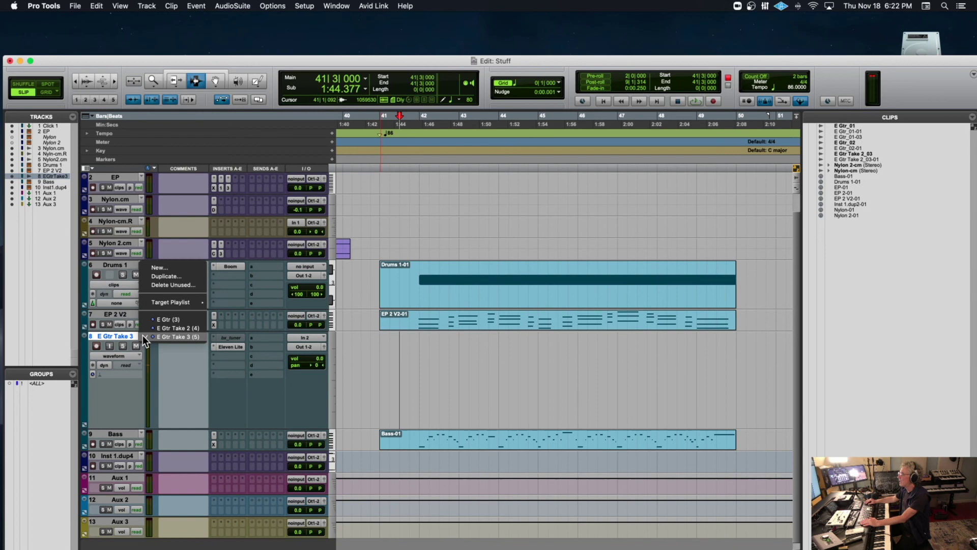
{"action": "left_click", "coordinate": [148, 330]}
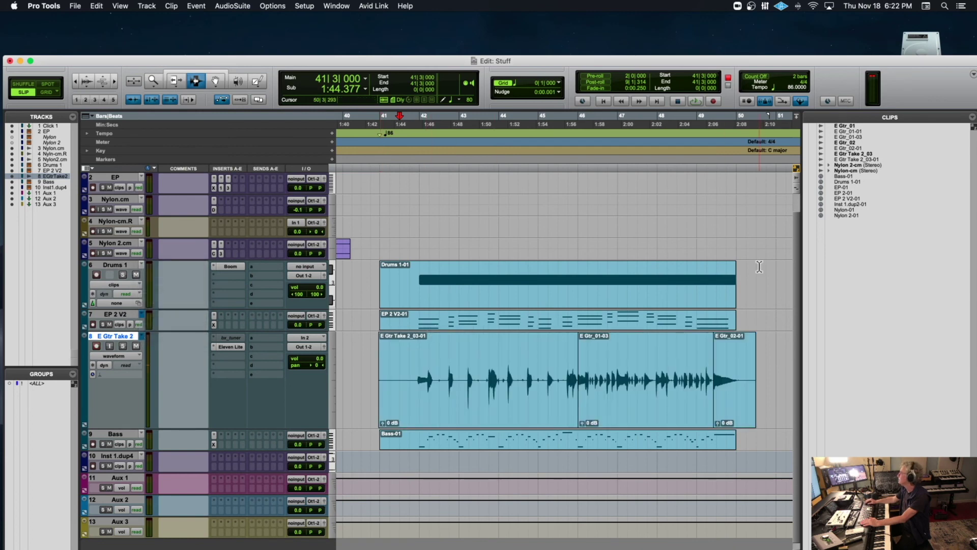
{"action": "left_click", "coordinate": [848, 159]}
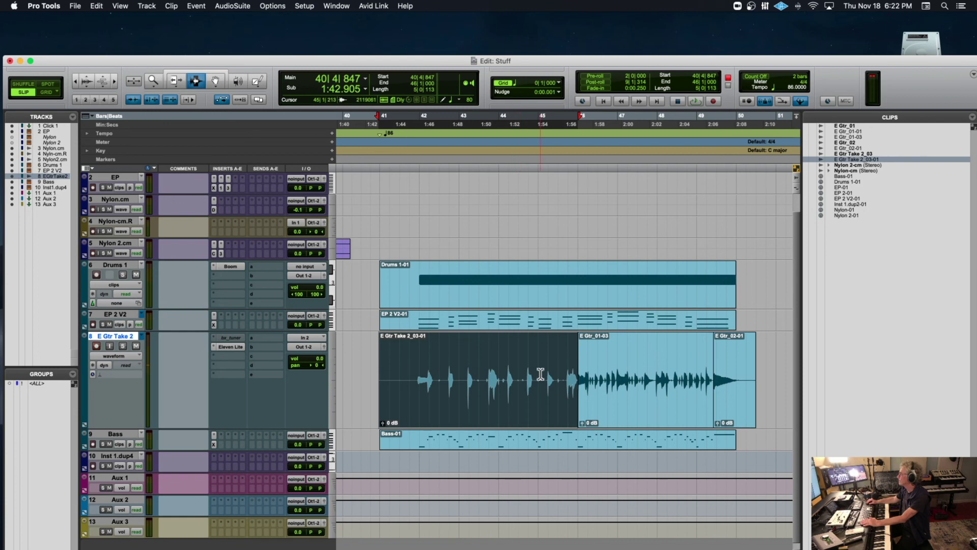
{"action": "left_click", "coordinate": [829, 165]}
{"action": "left_click", "coordinate": [844, 154]}
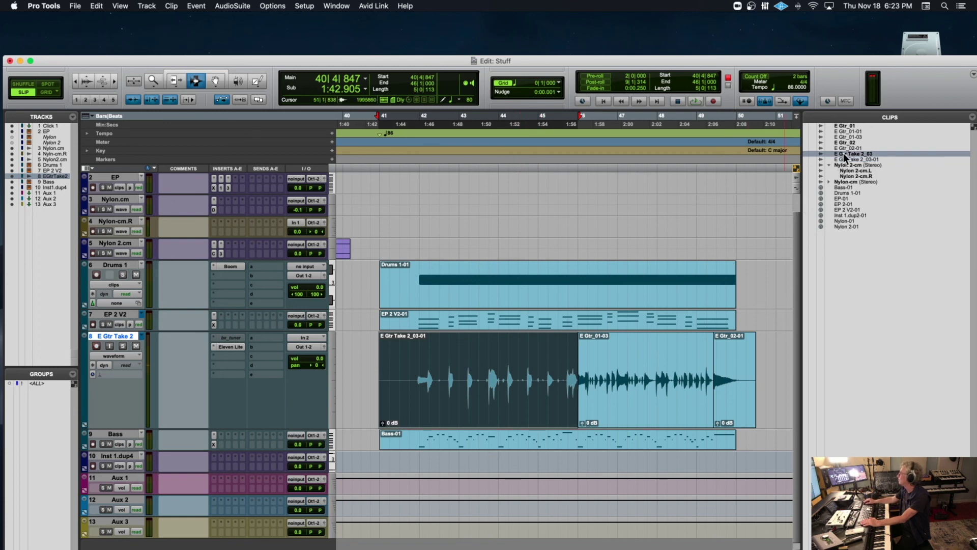
{"action": "left_click", "coordinate": [829, 165]}
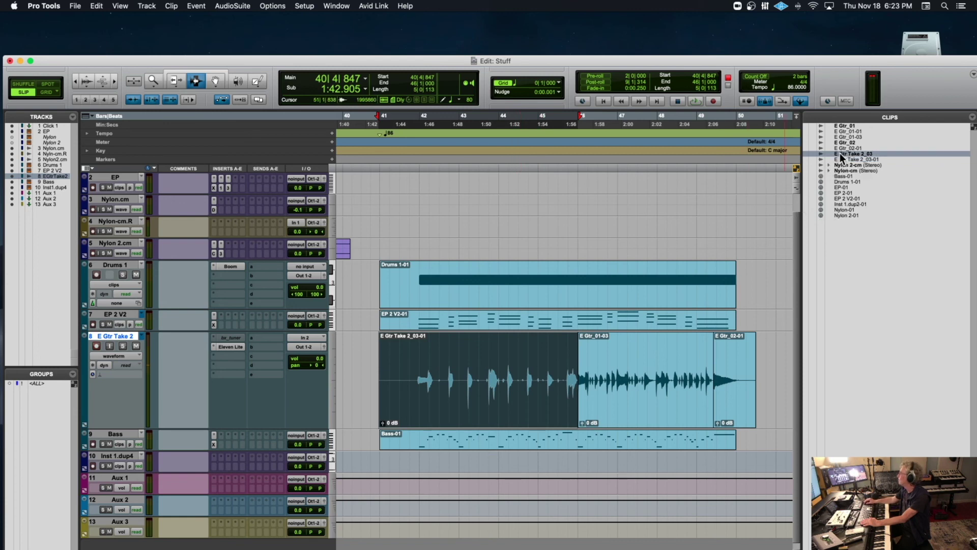
{"action": "left_click", "coordinate": [842, 159]}
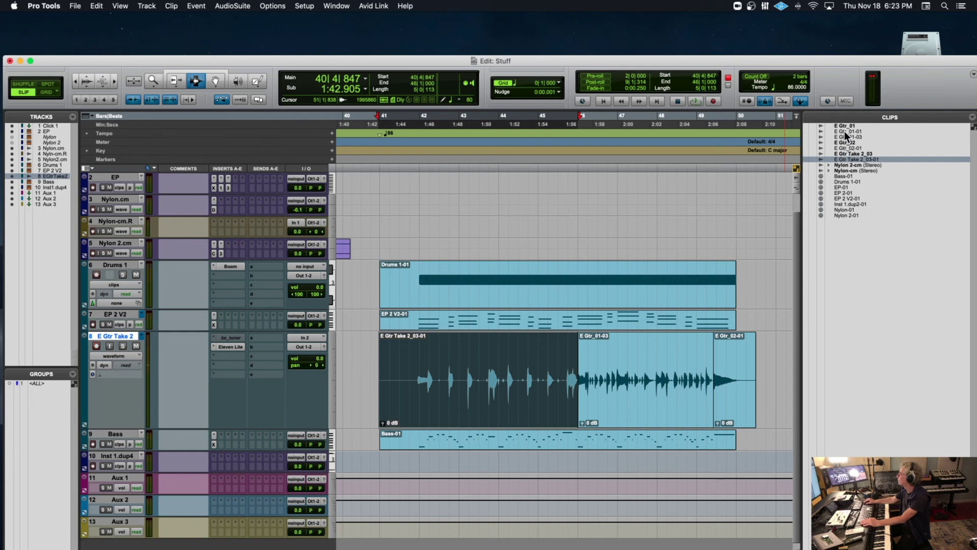
Step: Compare the E Gtr_01 file with its edited clips E Gtr_01-01 and E Gtr_01-03, and locate the first clip of E Gtr Take 2
{"action": "left_click", "coordinate": [845, 136]}
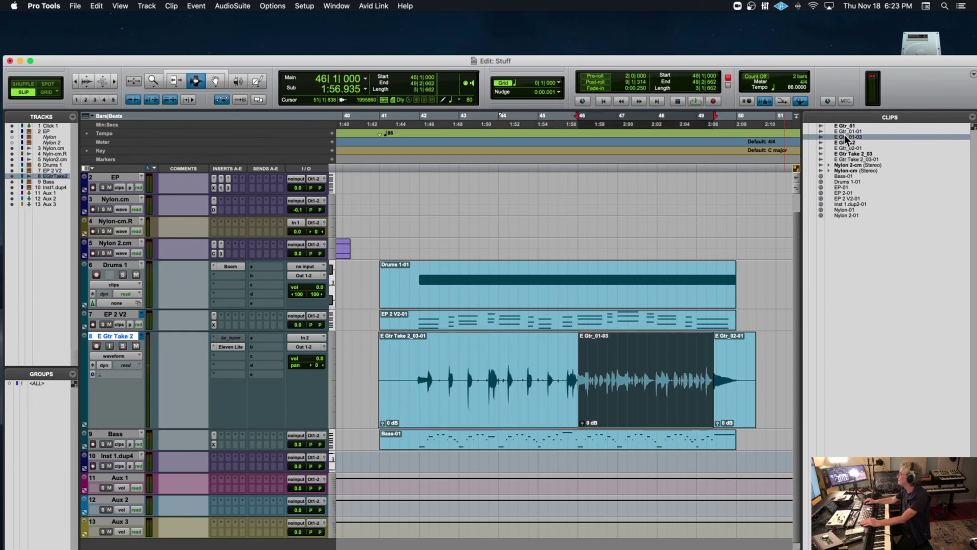
{"action": "left_click", "coordinate": [845, 131]}
{"action": "left_click", "coordinate": [844, 135]}
{"action": "left_click", "coordinate": [845, 125]}
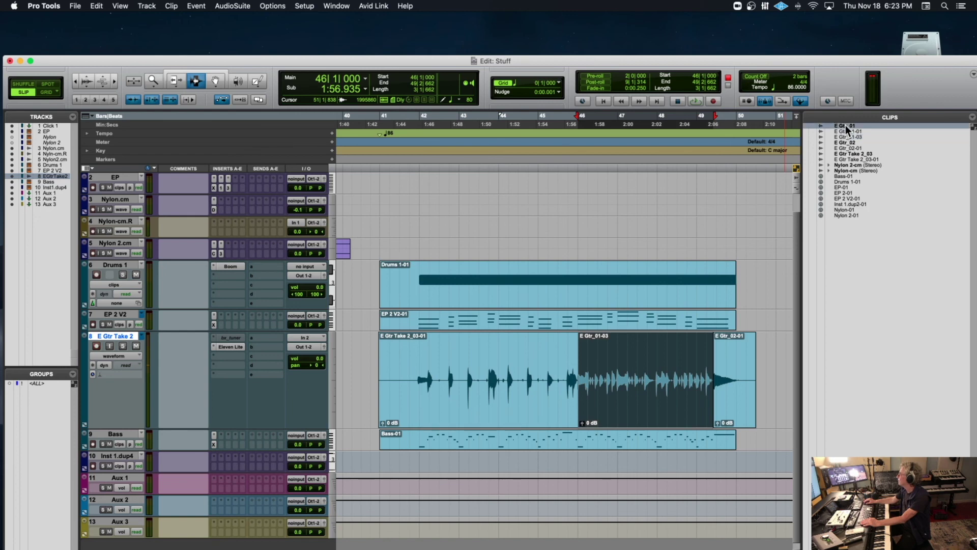
{"action": "left_click", "coordinate": [843, 137]}
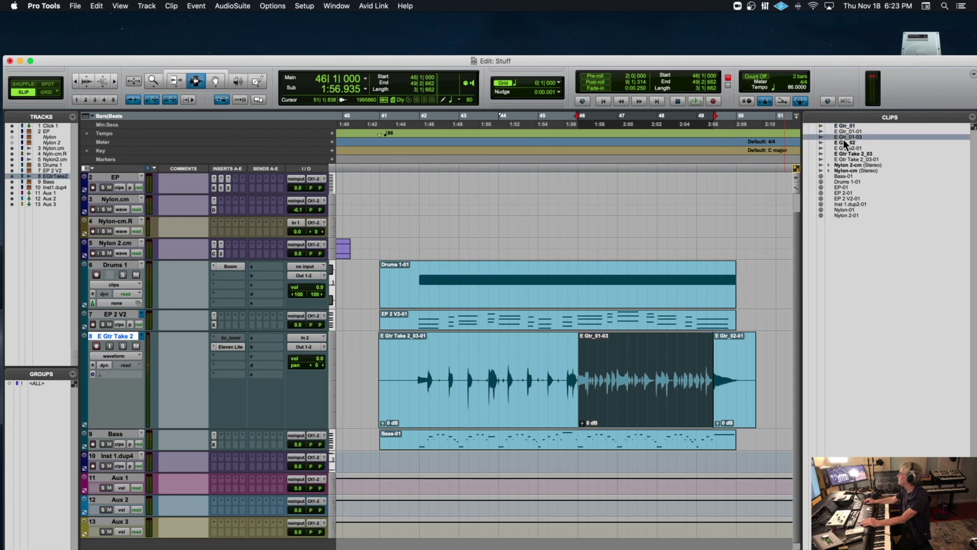
{"action": "double_click", "coordinate": [487, 371]}
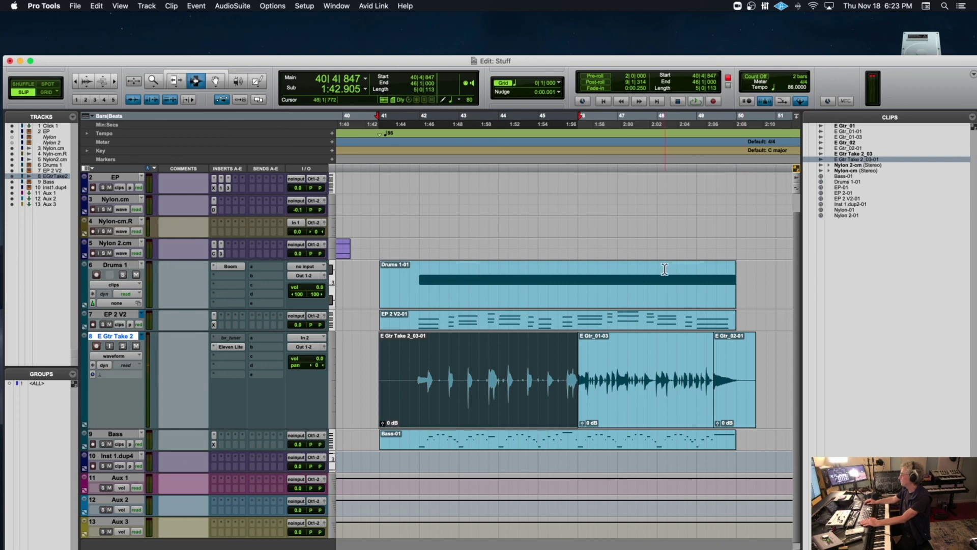
{"action": "left_click", "coordinate": [390, 364]}
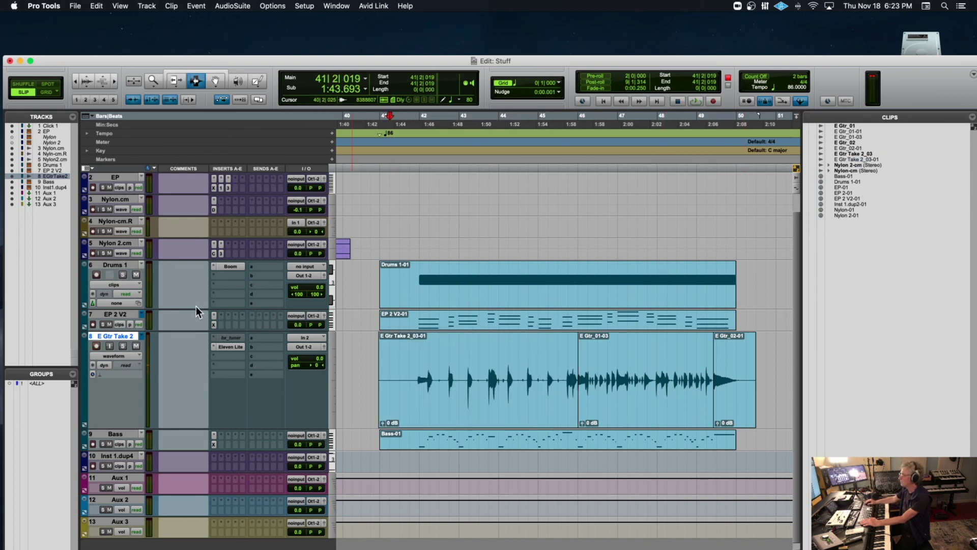
Step: Return the guitar track to the empty E Gtr Take 3 playlist, record-arm it and set the start point to 40|4|900
{"action": "left_click", "coordinate": [140, 337]}
{"action": "left_click", "coordinate": [151, 346]}
{"action": "left_click", "coordinate": [379, 350]}
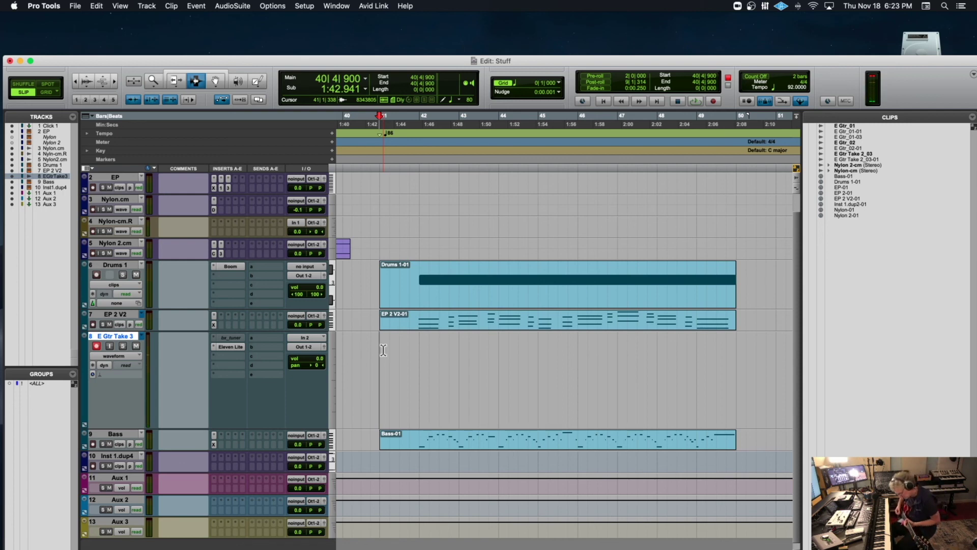
{"action": "key", "text": "super+space"}
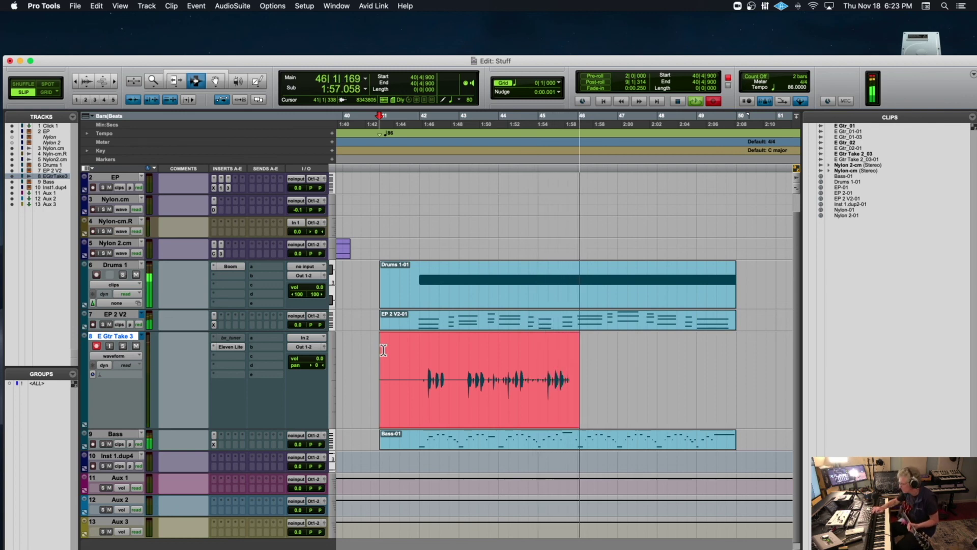
{"action": "key", "text": "space"}
{"action": "key", "text": "super+z"}
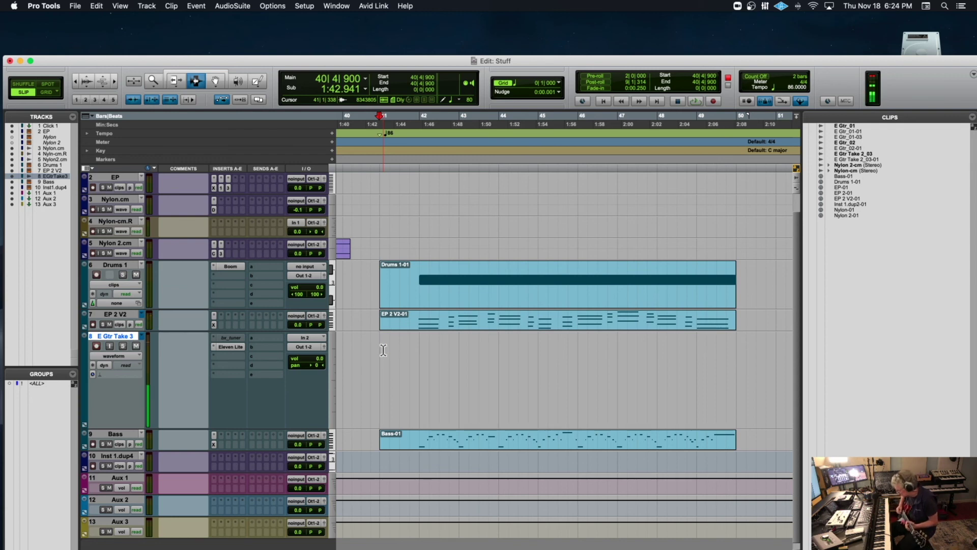
Step: Record a full guitar take into E Gtr Take 3 from 40|4|900 until just past bar 50
{"action": "key", "text": "super+space"}
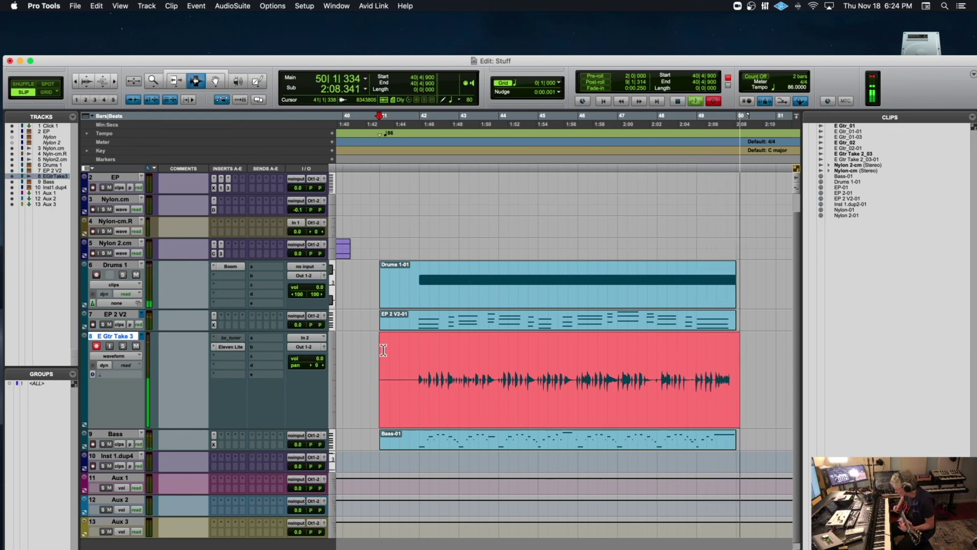
{"action": "key", "text": "space"}
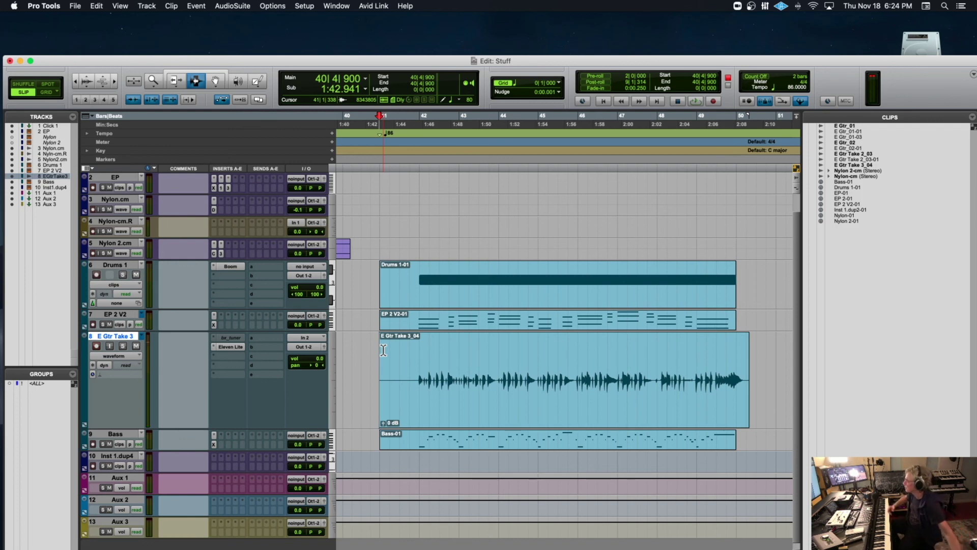
Step: In Grid mode, select the E Gtr Take 3 audio from 41|1|000 to 44|1|000 and copy it
{"action": "scroll", "coordinate": [383, 351], "scroll_direction": "right", "scroll_amount": 2}
{"action": "key", "text": "t"}
{"action": "scroll", "coordinate": [390, 350], "scroll_direction": "left", "scroll_amount": 10}
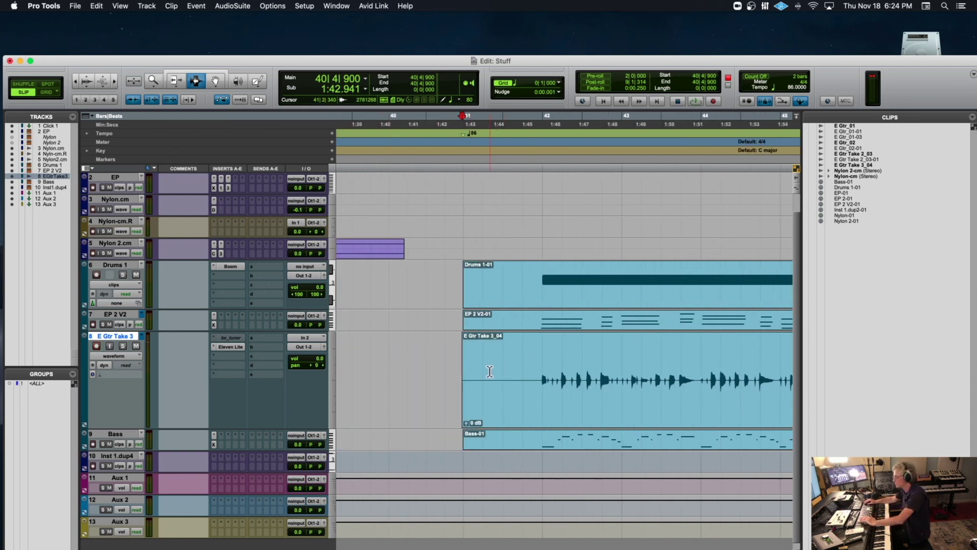
{"action": "key", "text": "r"}
{"action": "left_click_drag", "start_coordinate": [515, 377], "coordinate": [615, 380]}
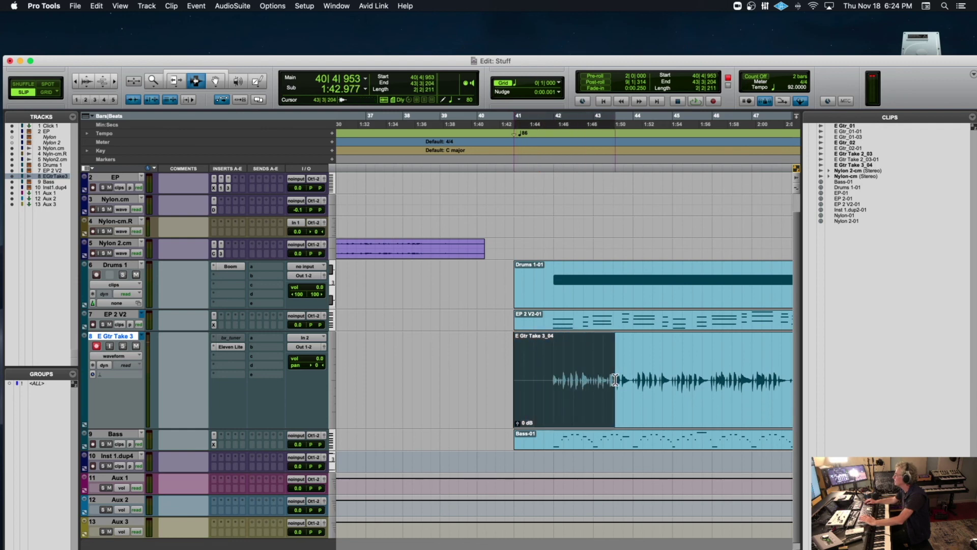
{"action": "left_click", "coordinate": [53, 94]}
{"action": "left_click_drag", "start_coordinate": [509, 383], "coordinate": [621, 382]}
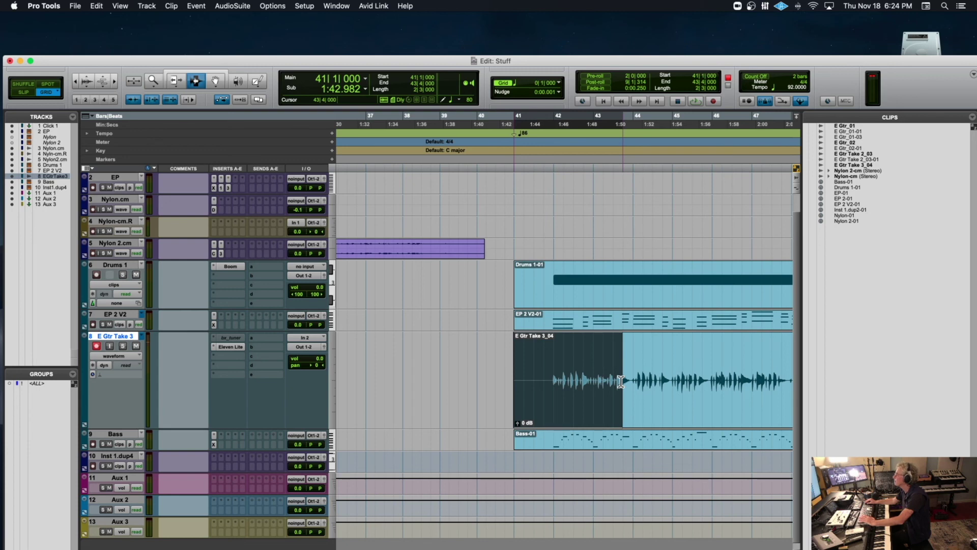
{"action": "left_click_drag", "start_coordinate": [627, 381], "coordinate": [633, 381]}
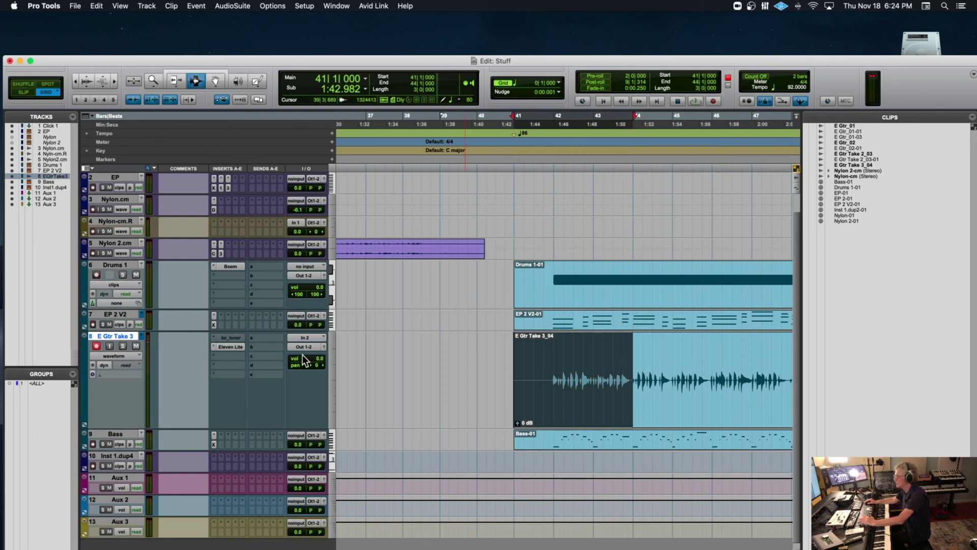
{"action": "key", "text": "super+c"}
Step: Switch to the E Gtr Take 2 playlist and paste the copied audio at 41|1|000
{"action": "left_click", "coordinate": [142, 336]}
{"action": "left_click", "coordinate": [148, 326]}
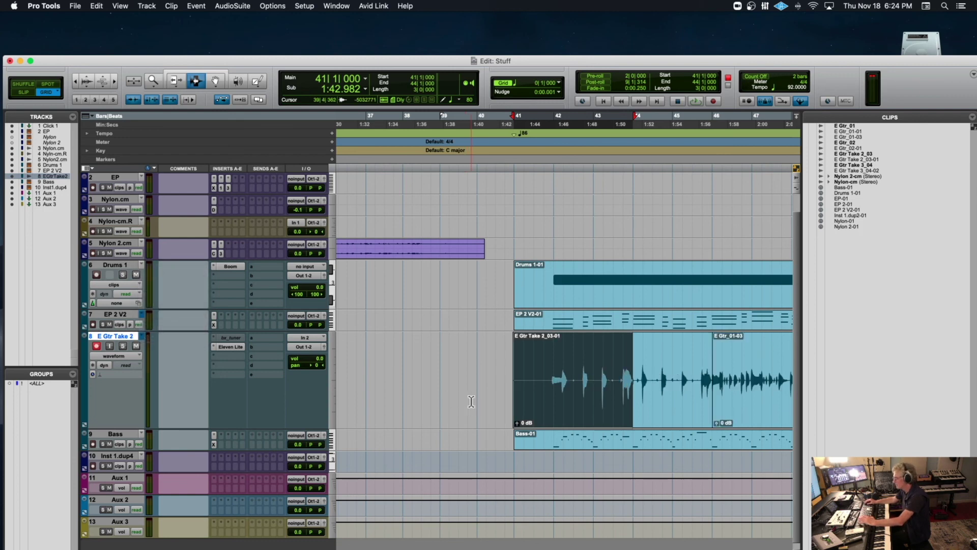
{"action": "left_click", "coordinate": [515, 395]}
{"action": "key", "text": "super+v"}
Step: Play the combined E Gtr Take 2 playlist from 41|1|000 through its final chord and stop
{"action": "key", "text": "space"}
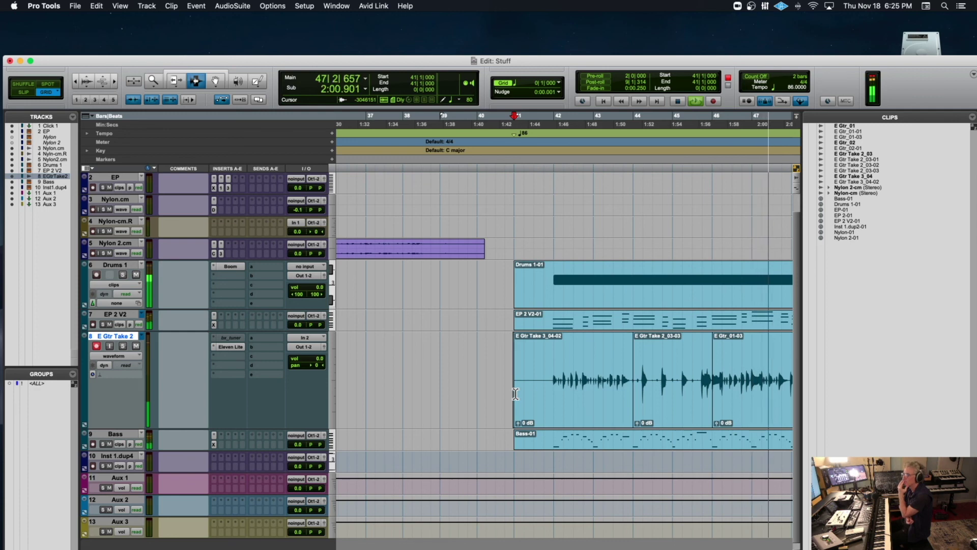
{"action": "key", "text": "r"}
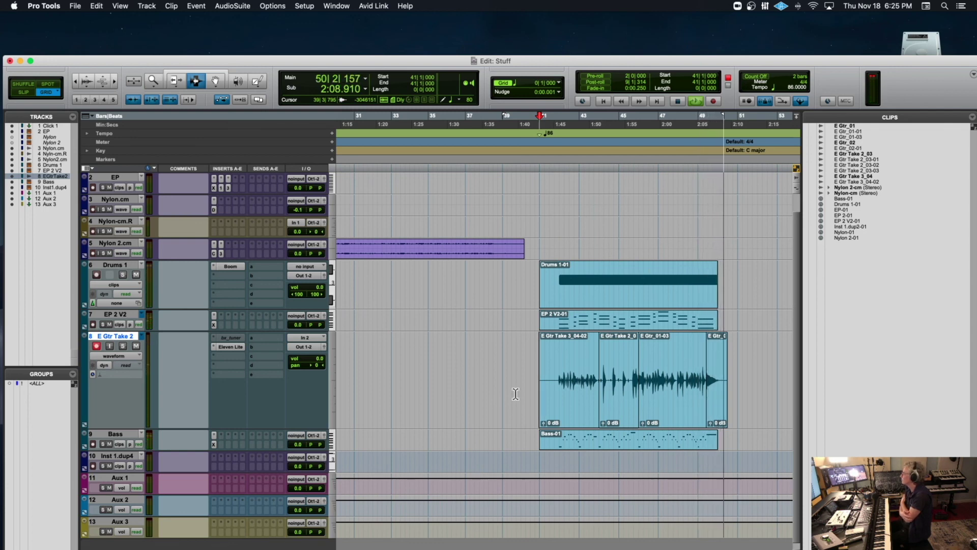
{"action": "key", "text": "space"}
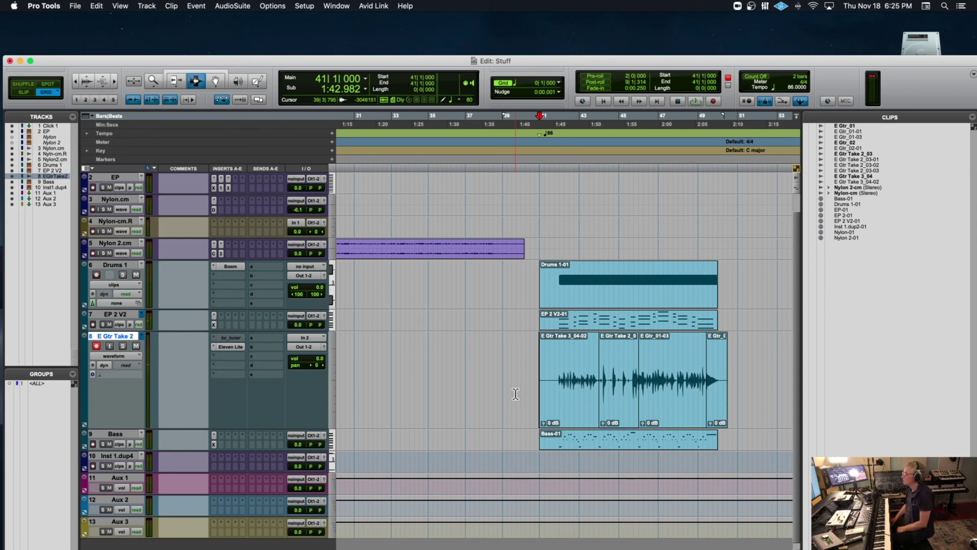
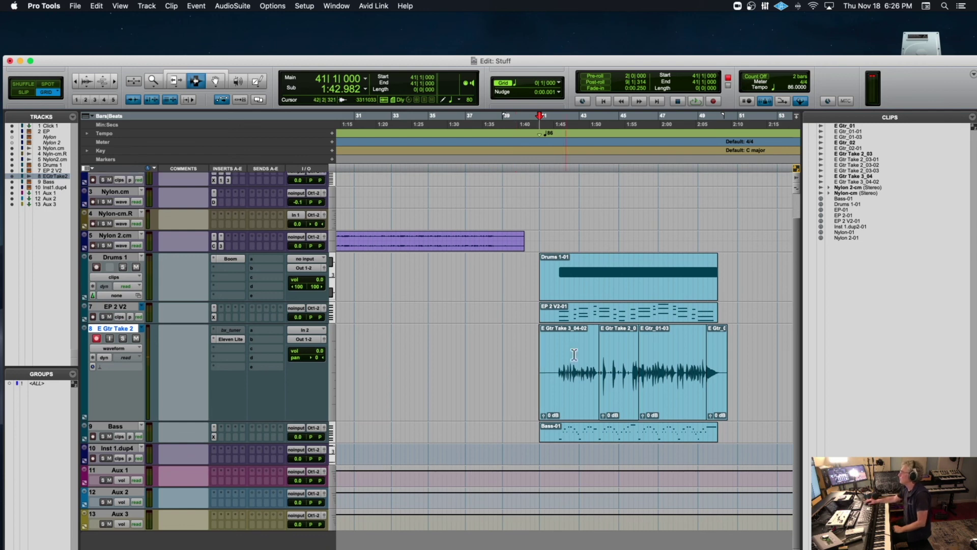
Step: Select the Drums 1 and EP 2 V2 tracks with their clips and look over the Freeze, Commit and Bounce options without applying any
{"action": "scroll", "coordinate": [570, 355], "scroll_direction": "down", "scroll_amount": 1}
{"action": "scroll", "coordinate": [563, 306], "scroll_direction": "right", "scroll_amount": 2}
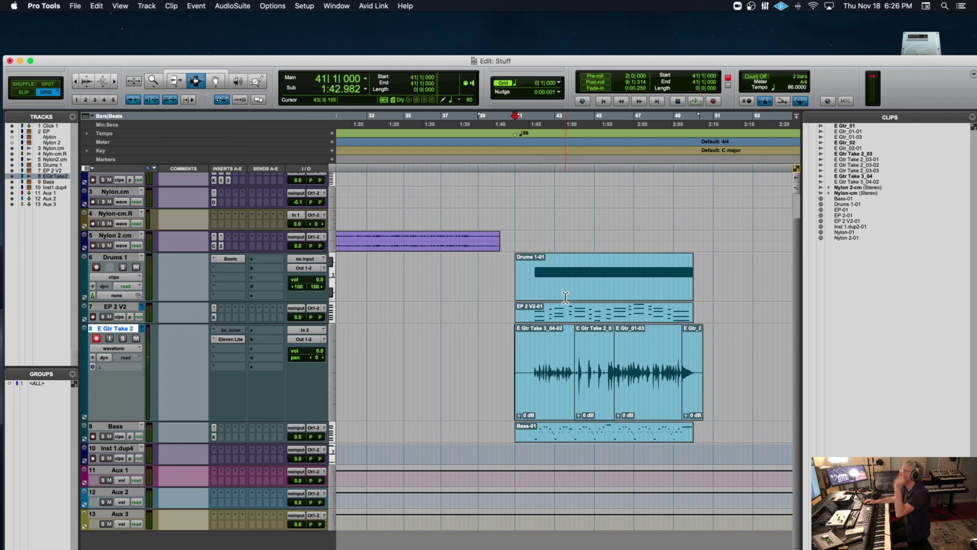
{"action": "double_click", "coordinate": [563, 285]}
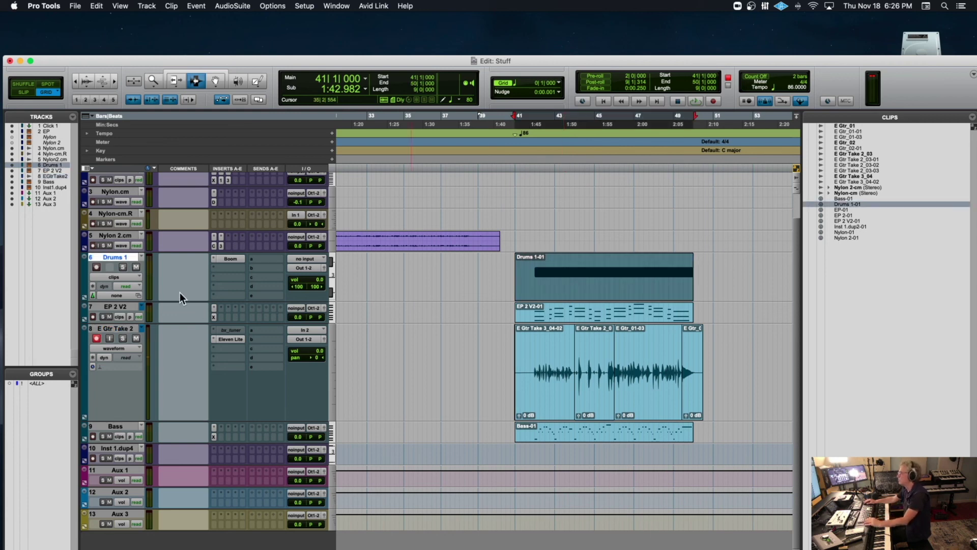
{"action": "left_click", "coordinate": [118, 307], "text": "shift"}
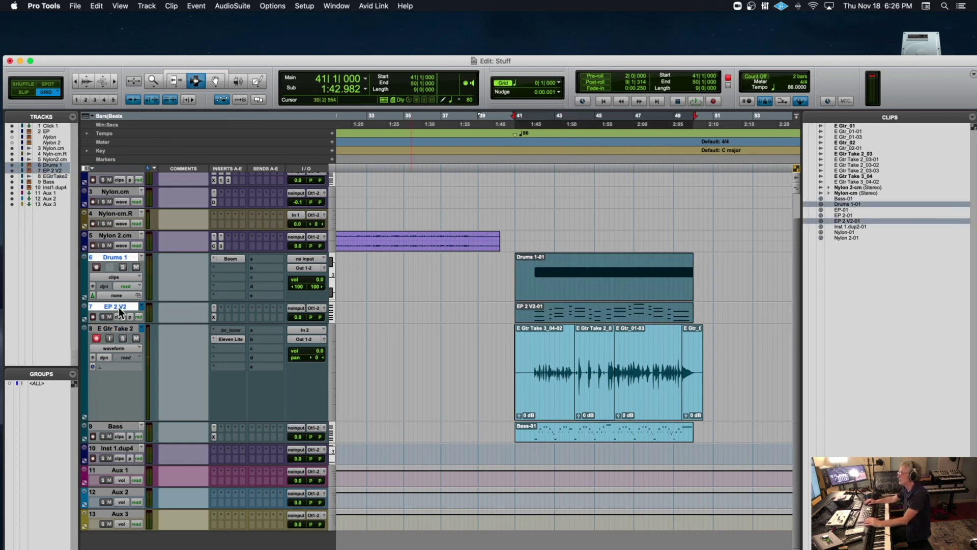
{"action": "right_click", "coordinate": [121, 261]}
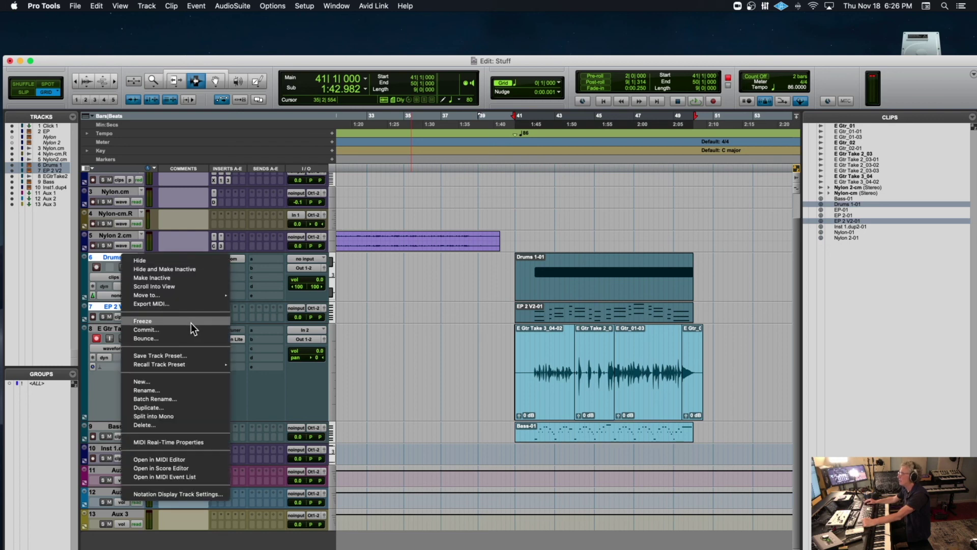
{"action": "left_click", "coordinate": [189, 249]}
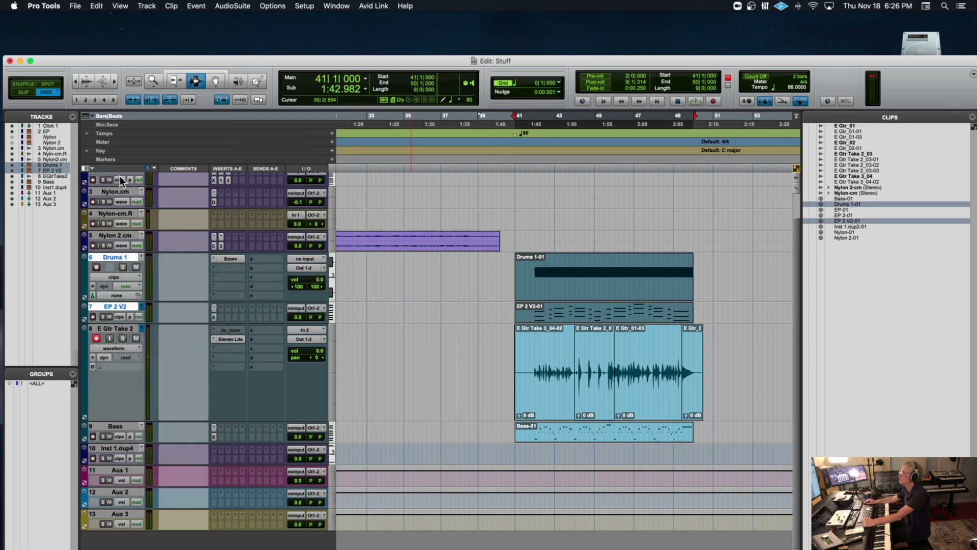
Step: Save a copy of the session under the new name StuffForColab in the Stuff folder
{"action": "left_click", "coordinate": [79, 6]}
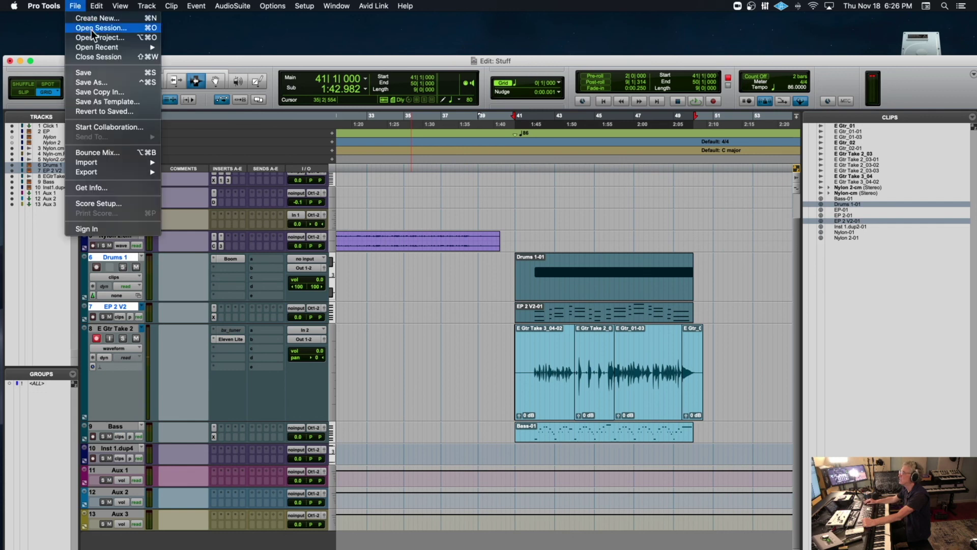
{"action": "left_click", "coordinate": [107, 81]}
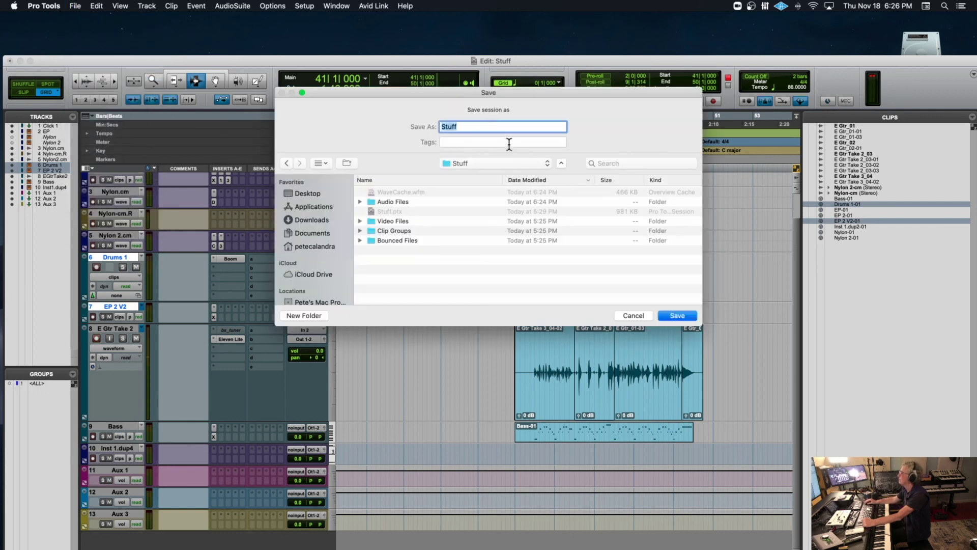
{"action": "left_click", "coordinate": [473, 128]}
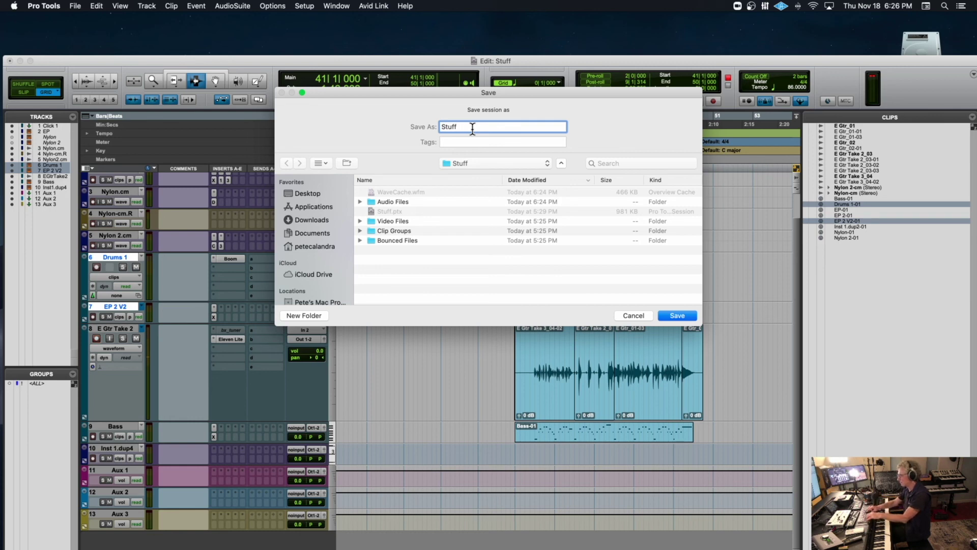
{"action": "type", "text": "ForCOlab"}
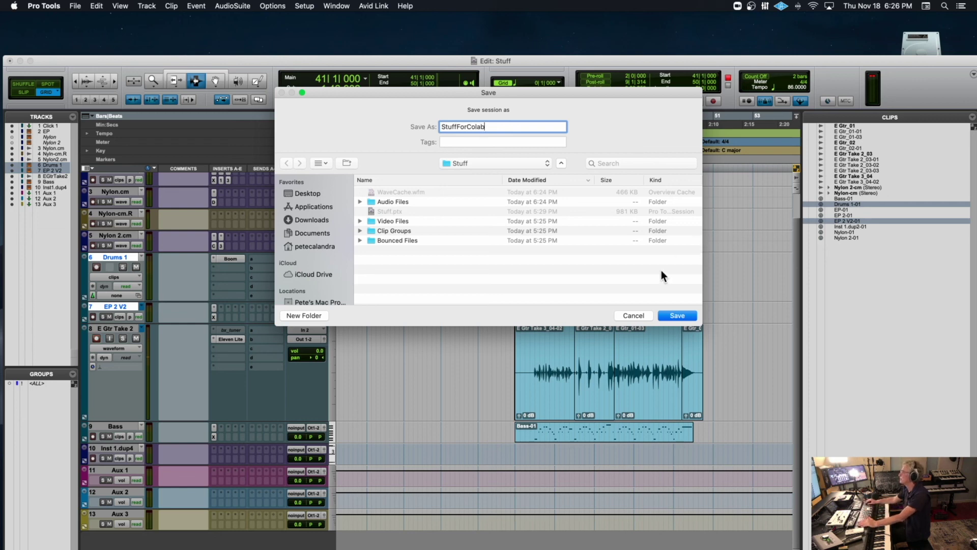
{"action": "left_click", "coordinate": [679, 317]}
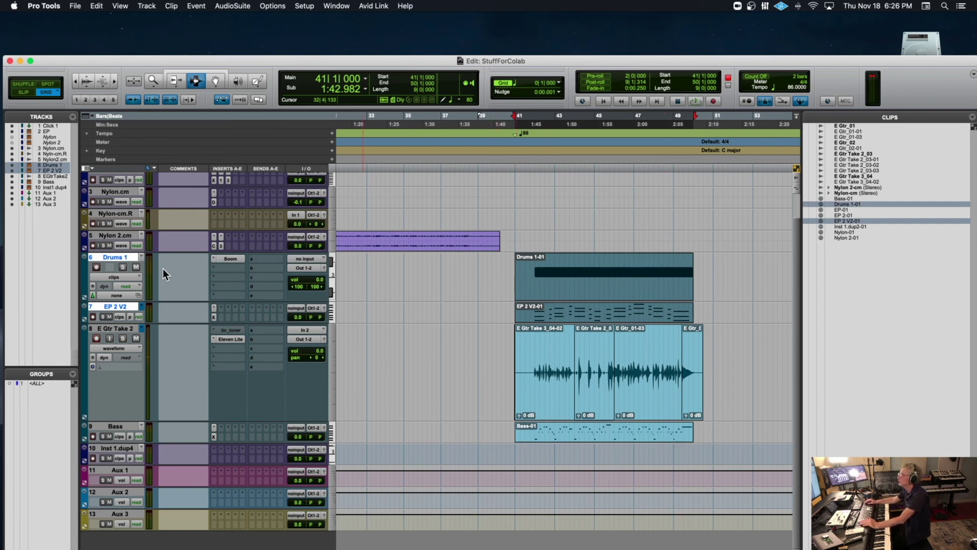
Step: Commit the Drums 1 and EP 2 V2 tracks to audio with Source Tracks set to Do Nothing, and select the committed drum clip
{"action": "right_click", "coordinate": [119, 257]}
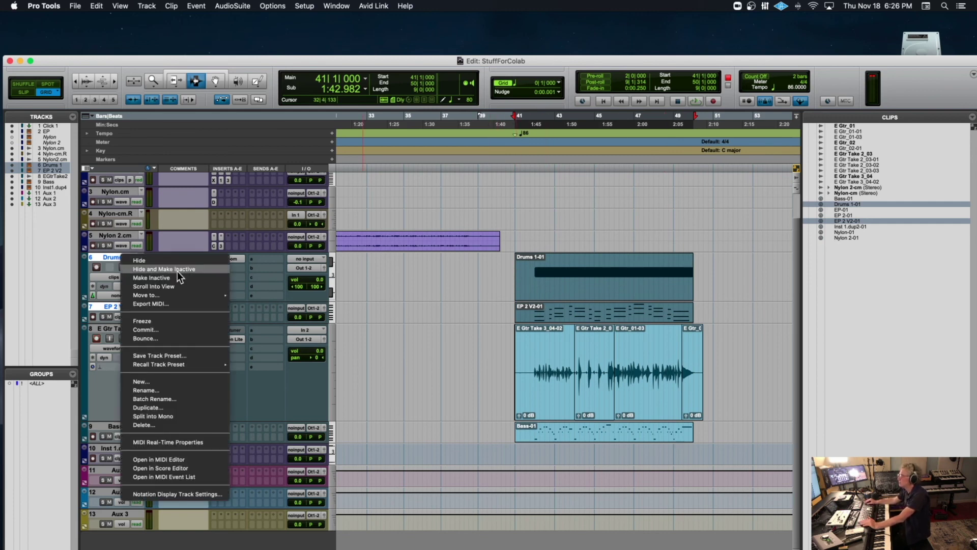
{"action": "left_click", "coordinate": [172, 329]}
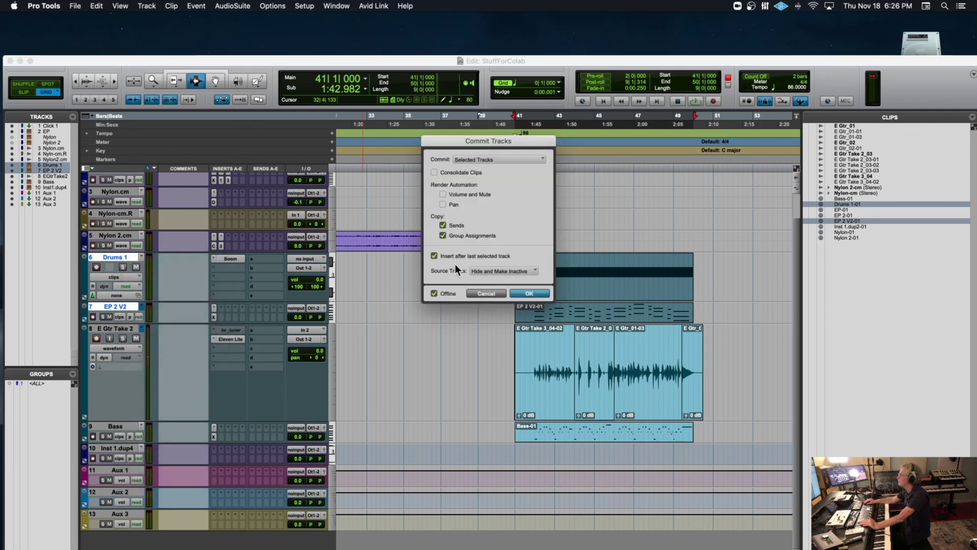
{"action": "left_click", "coordinate": [478, 270]}
{"action": "left_click", "coordinate": [488, 295]}
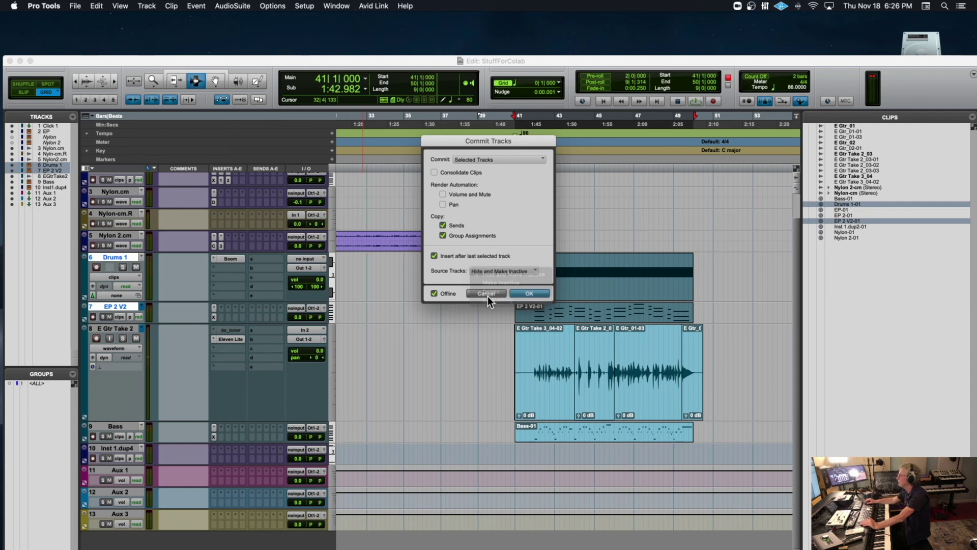
{"action": "left_click", "coordinate": [527, 295]}
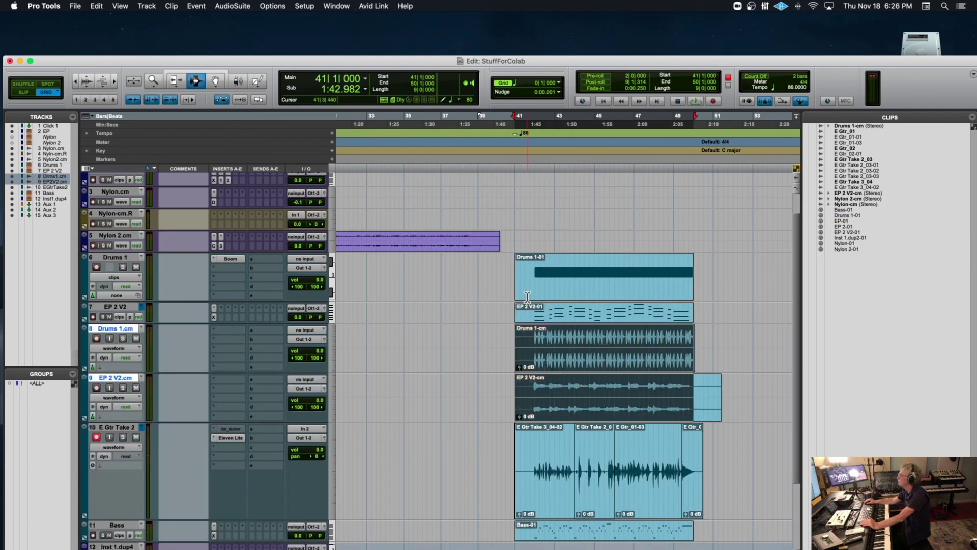
{"action": "left_click", "coordinate": [563, 351]}
{"action": "double_click", "coordinate": [563, 351]}
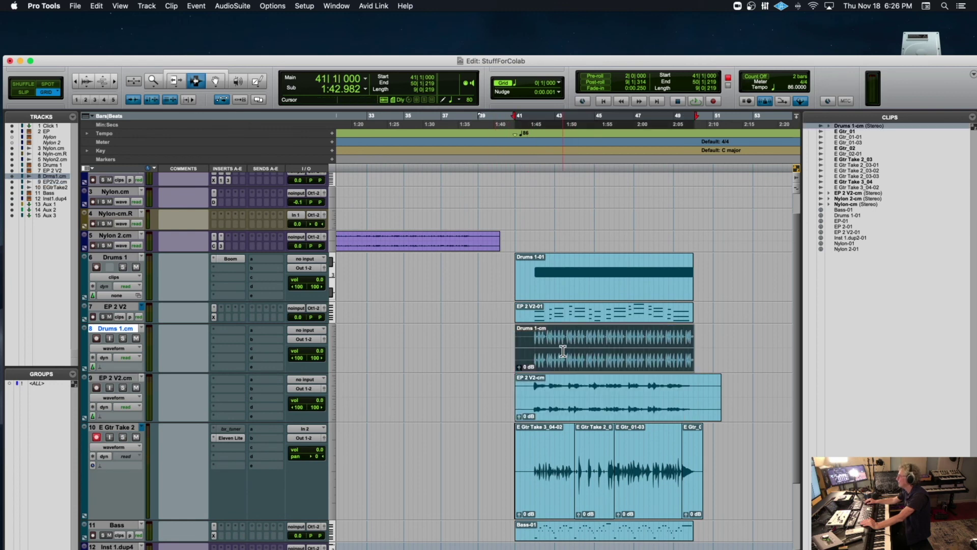
Step: Commit the Bass track to audio, keeping the source track, and move the committed track directly below E Gtr Take 2
{"action": "scroll", "coordinate": [562, 351], "scroll_direction": "down", "scroll_amount": 3}
{"action": "double_click", "coordinate": [535, 438]}
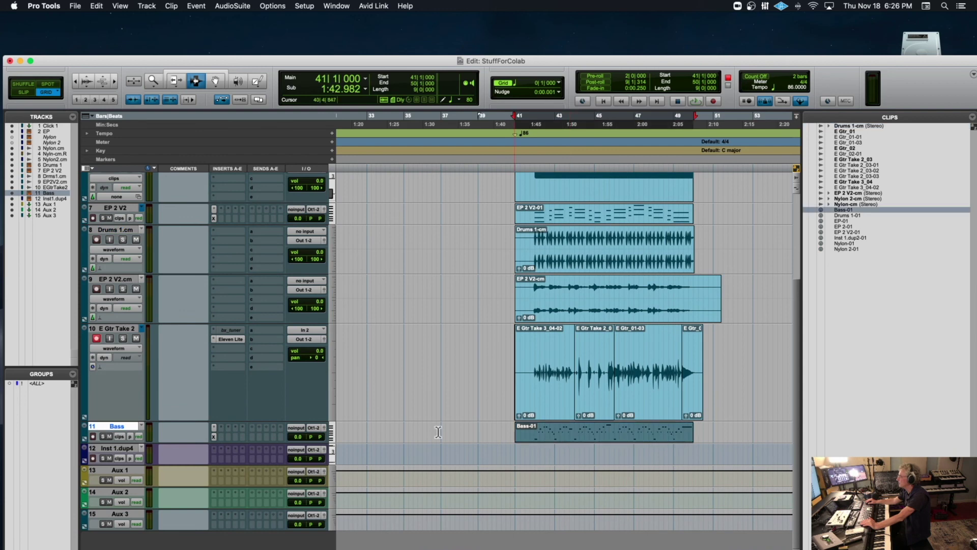
{"action": "right_click", "coordinate": [123, 428]}
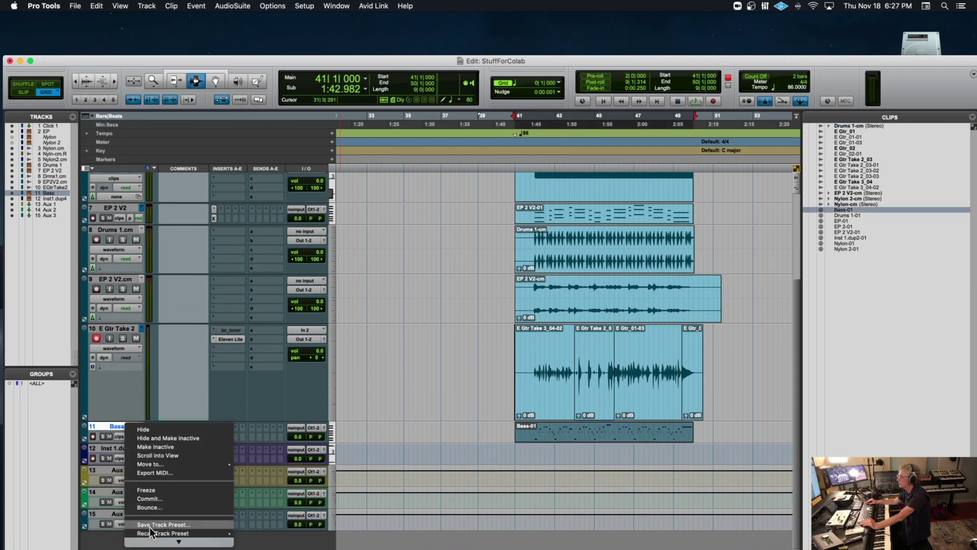
{"action": "left_click", "coordinate": [153, 499]}
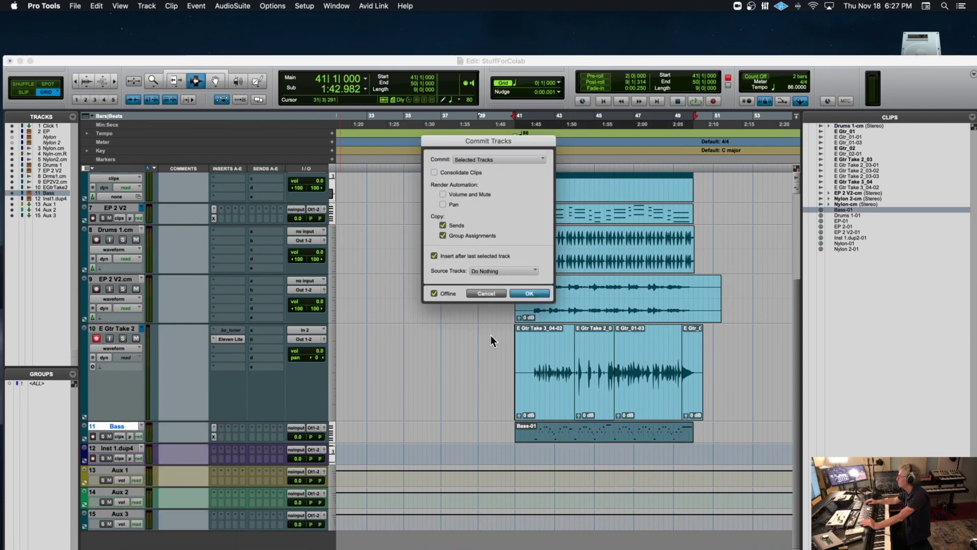
{"action": "left_click", "coordinate": [526, 294]}
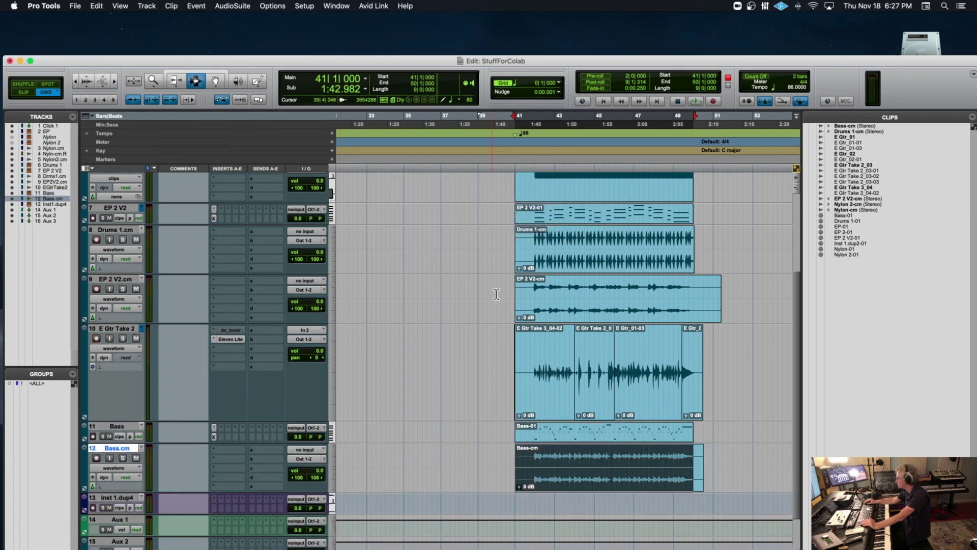
{"action": "left_click", "coordinate": [496, 294]}
{"action": "left_click_drag", "start_coordinate": [109, 442], "coordinate": [119, 426]}
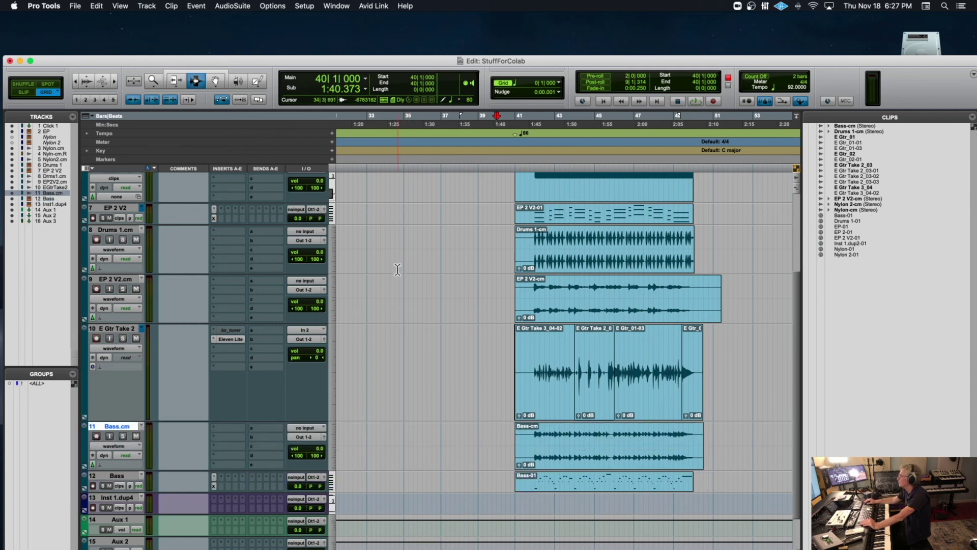
Step: Examine the committed audio tracks and the first clip of E Gtr Take 2 around bar 41
{"action": "left_click", "coordinate": [115, 230]}
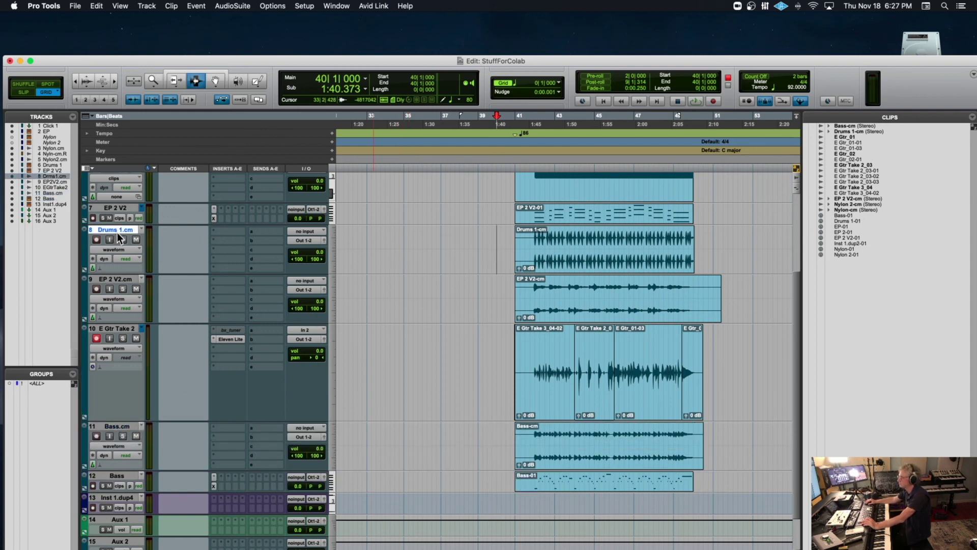
{"action": "left_click", "coordinate": [102, 427], "text": "shift"}
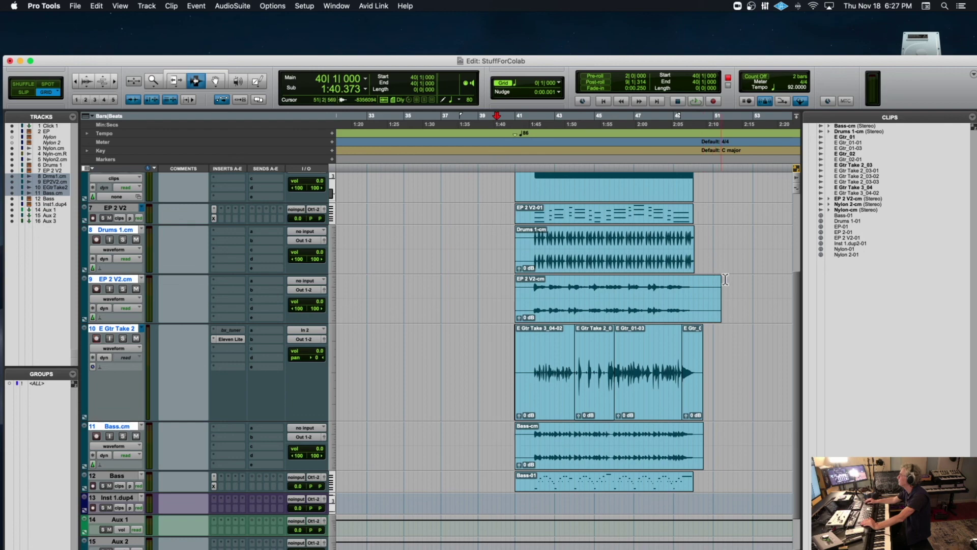
{"action": "key", "text": "t"}
{"action": "key", "text": "t"}
{"action": "scroll", "coordinate": [545, 338], "scroll_direction": "right", "scroll_amount": 7}
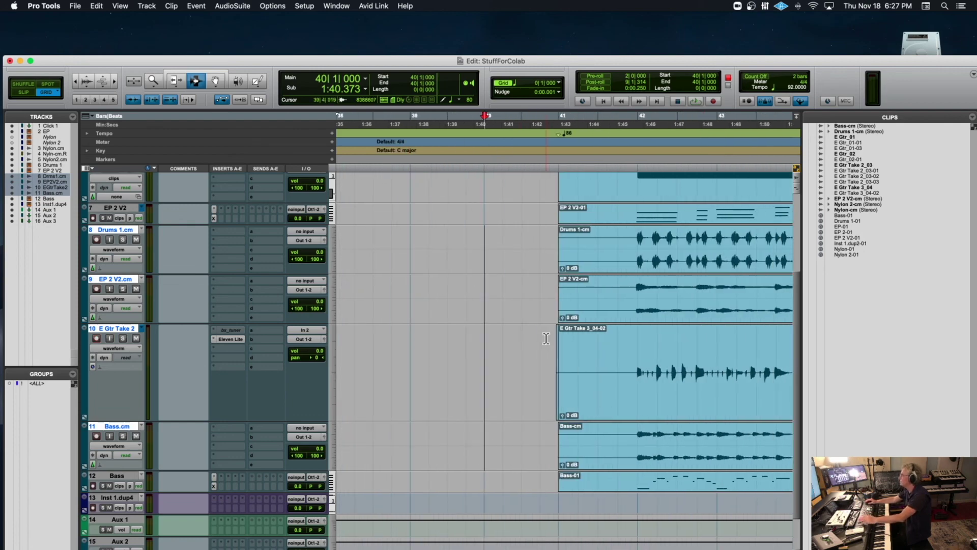
{"action": "key", "text": "r"}
{"action": "key", "text": "r"}
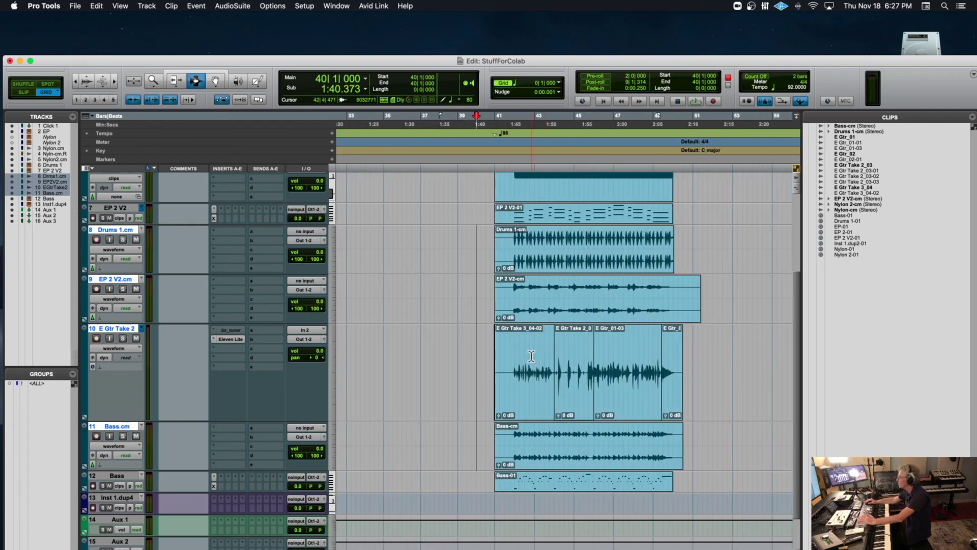
{"action": "double_click", "coordinate": [528, 360]}
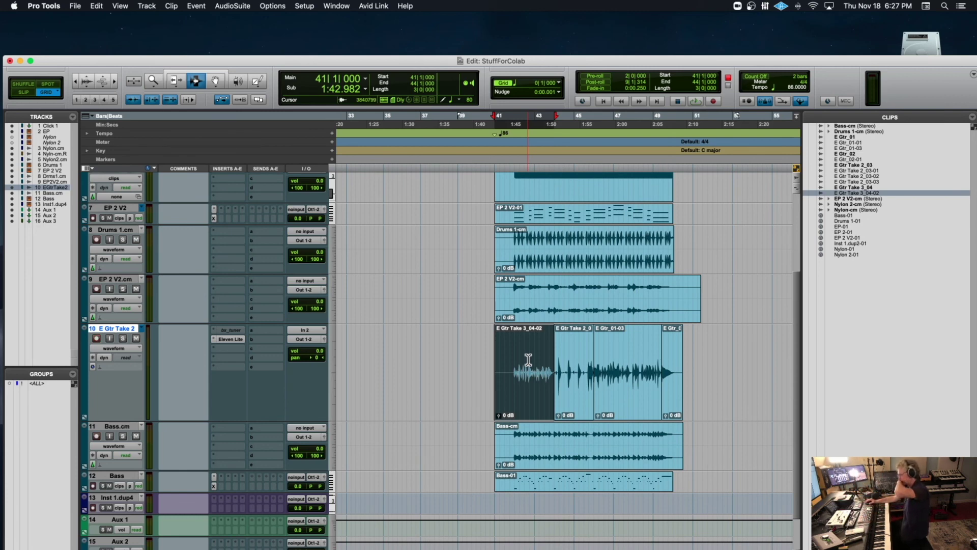
{"action": "scroll", "coordinate": [529, 359], "scroll_direction": "right", "scroll_amount": 2}
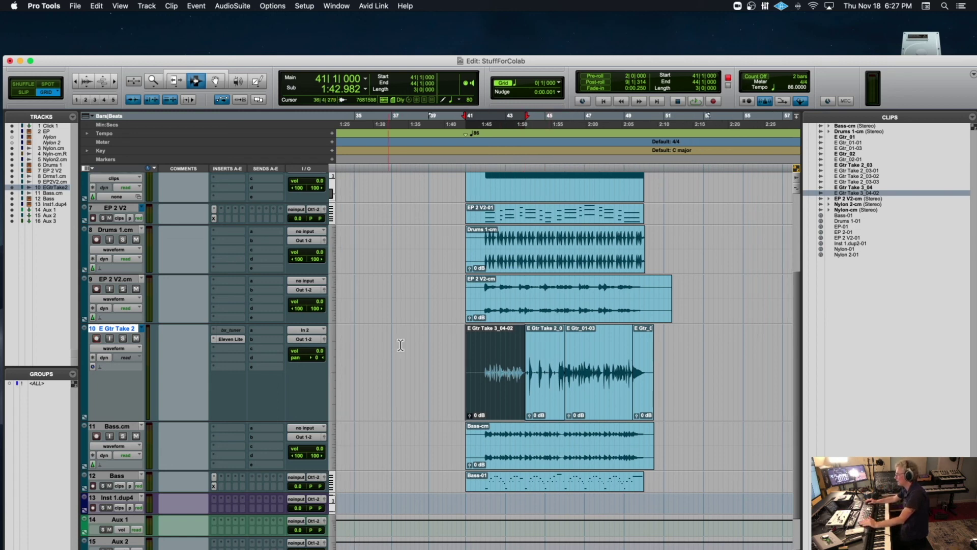
Step: Place the cursor at 40|3|000, select the tracks from Drums 1.cm through Bass.cm, and turn off record arming on E Gtr Take 2
{"action": "left_click", "coordinate": [457, 347]}
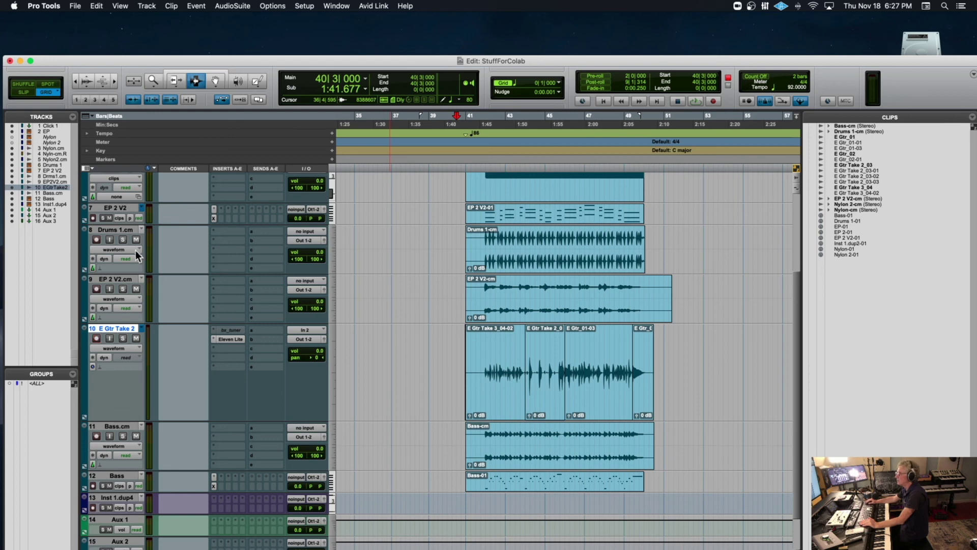
{"action": "left_click", "coordinate": [116, 230]}
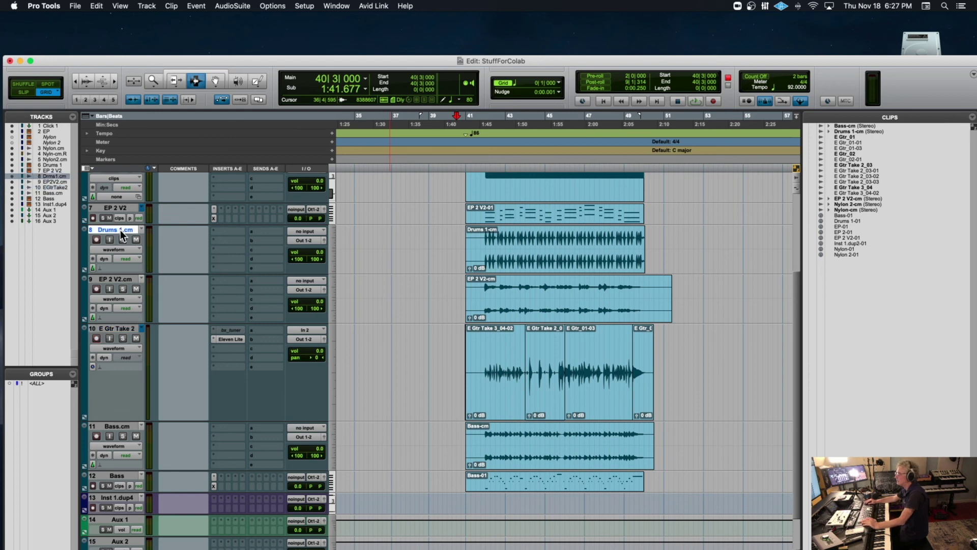
{"action": "left_click", "coordinate": [112, 427], "text": "shift"}
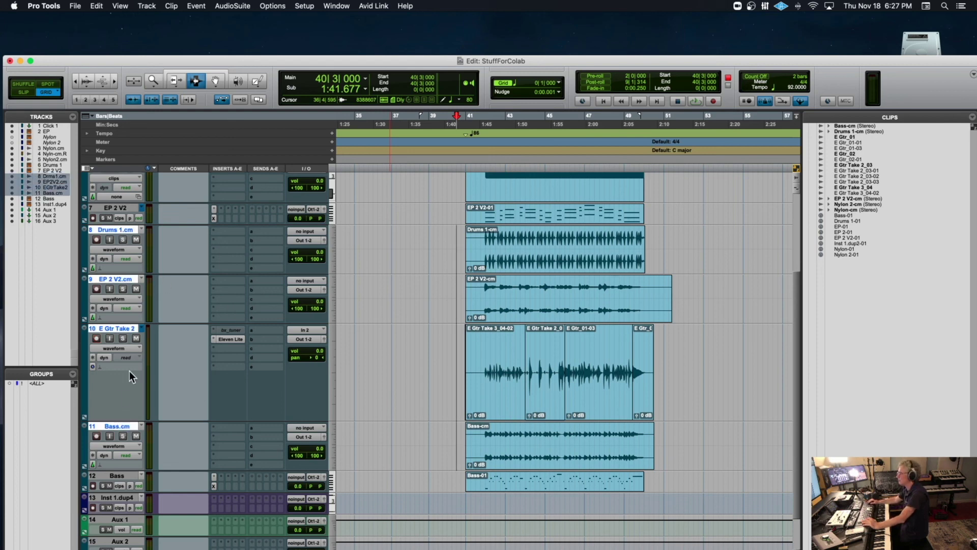
{"action": "left_click", "coordinate": [98, 338]}
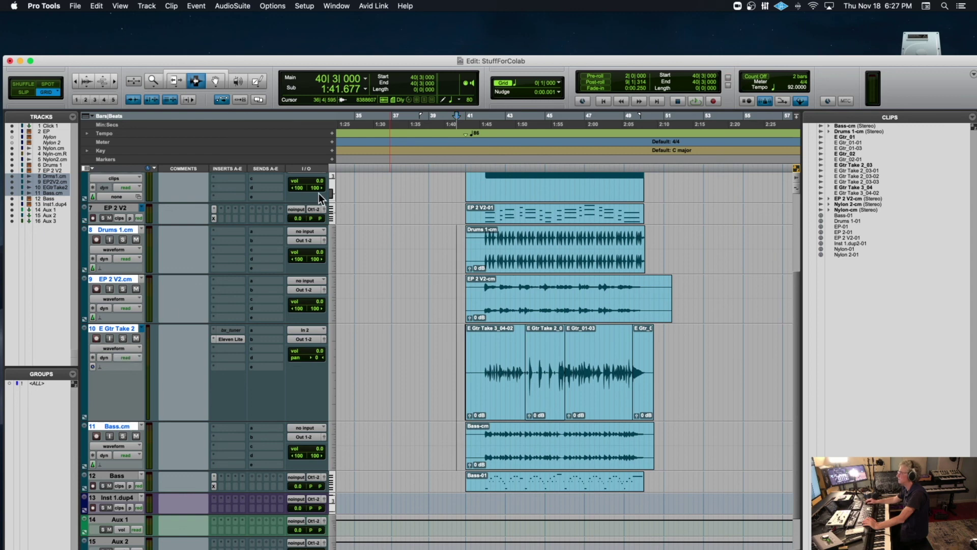
Step: Look over the Export options for the selected tracks without exporting anything
{"action": "left_click", "coordinate": [76, 6]}
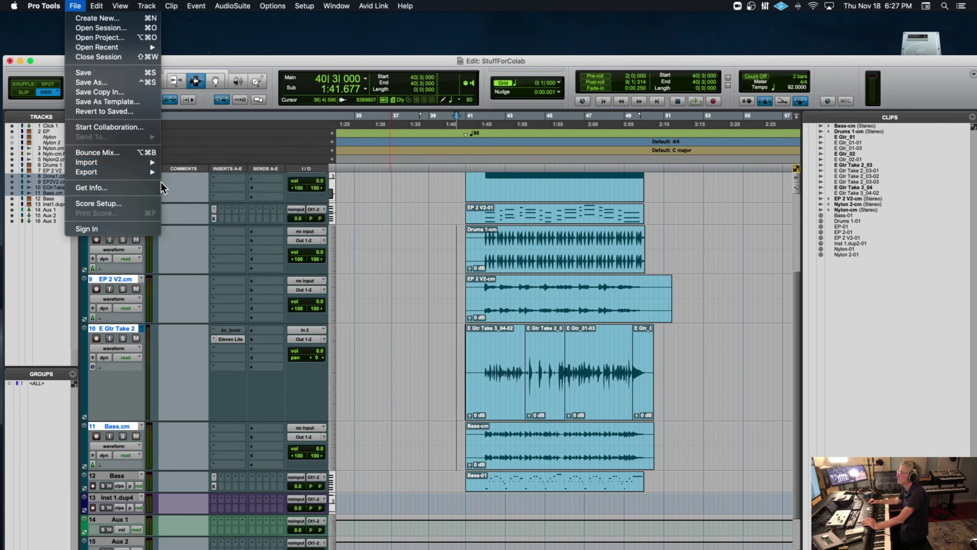
{"action": "mouse_move", "coordinate": [117, 169]}
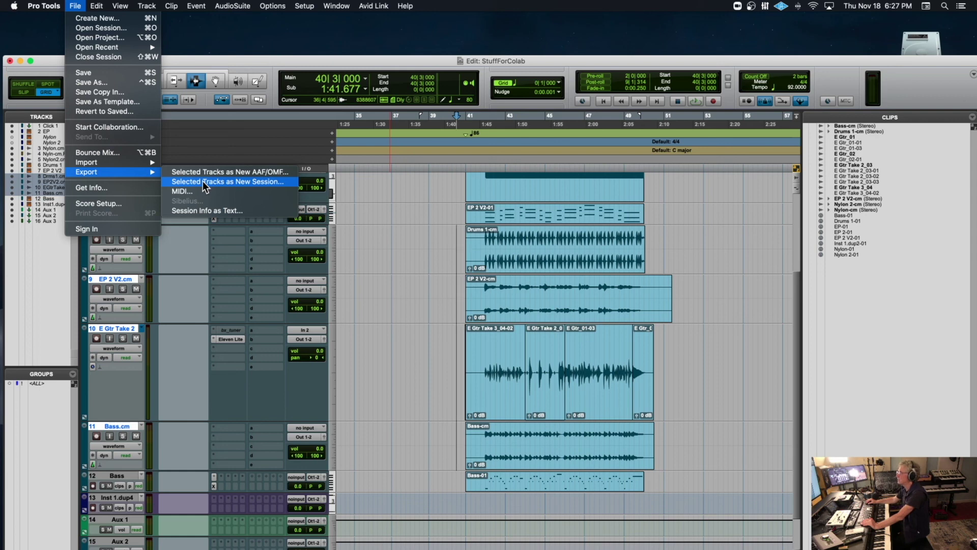
{"action": "left_click", "coordinate": [193, 236]}
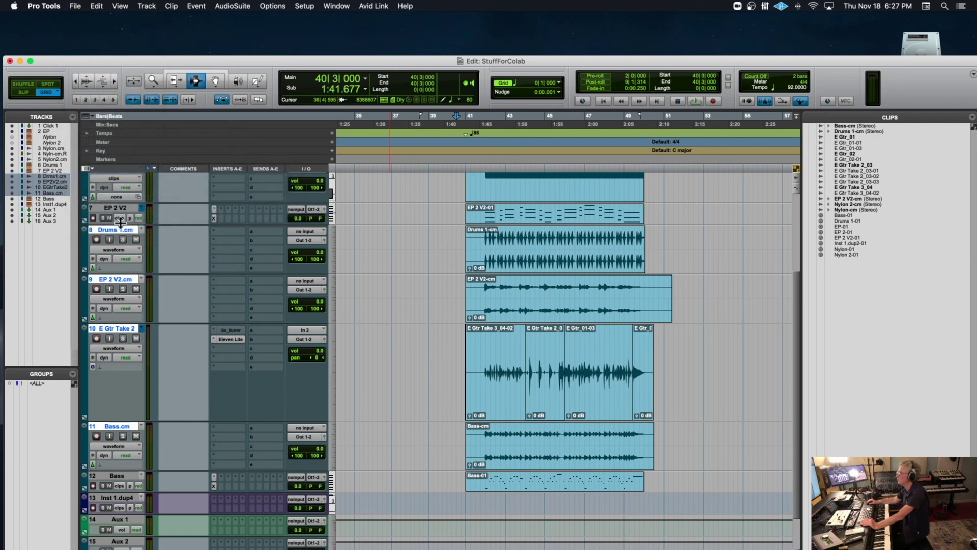
Step: Play Drums 1.cm, EP 2 V2.cm, E Gtr Take 2 and Bass.cm soloed from 40|3|000, stop, and clear all solos
{"action": "left_click", "coordinate": [124, 239]}
{"action": "left_click", "coordinate": [123, 289]}
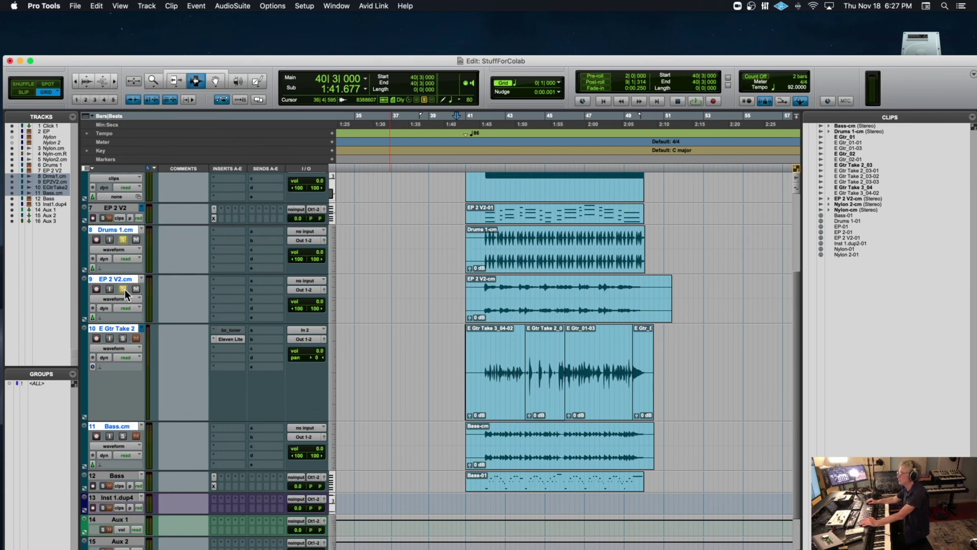
{"action": "left_click", "coordinate": [122, 338]}
{"action": "left_click", "coordinate": [123, 436]}
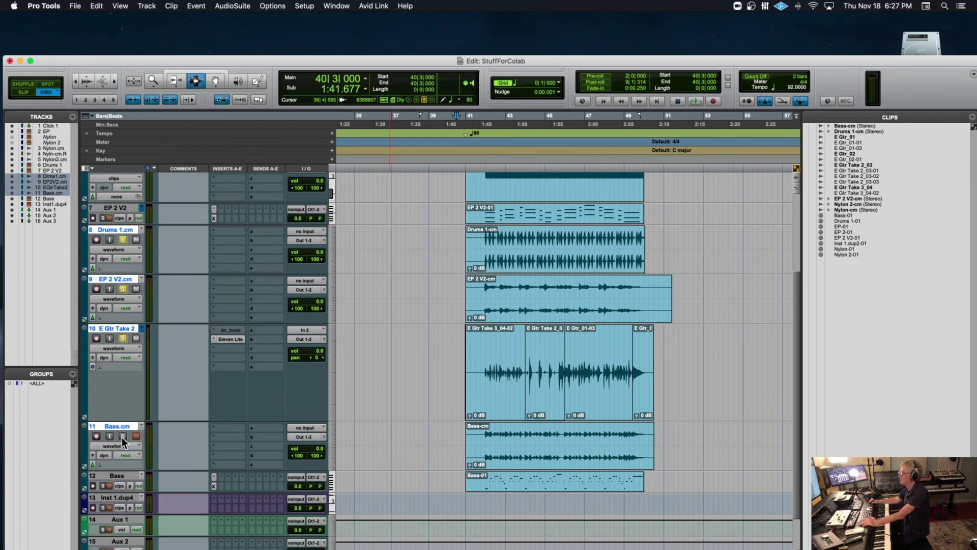
{"action": "key", "text": "space"}
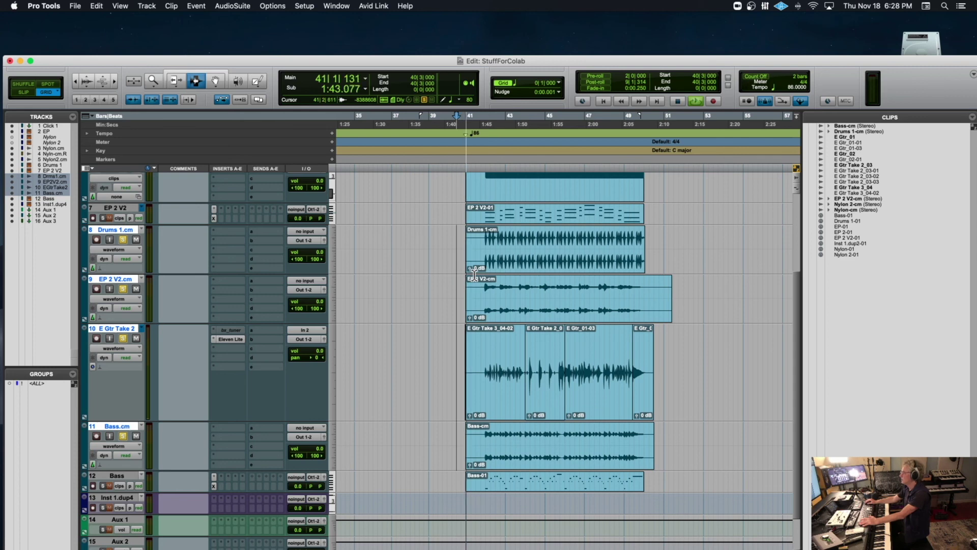
{"action": "key", "text": "t"}
{"action": "key", "text": "t"}
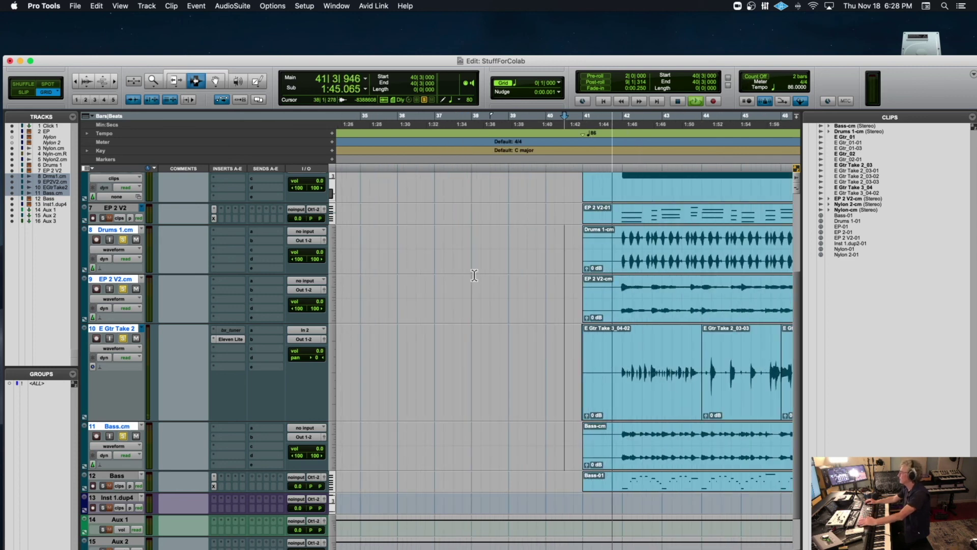
{"action": "key", "text": "r"}
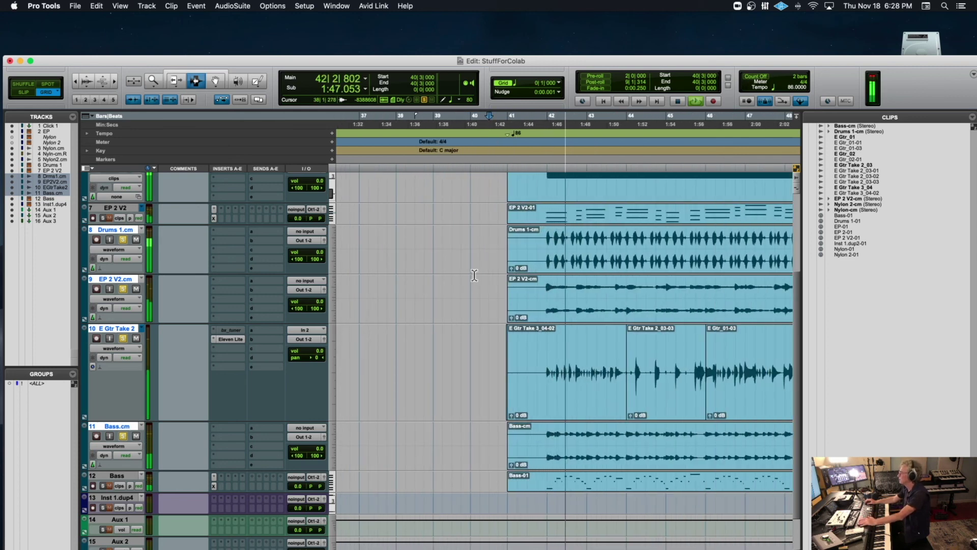
{"action": "key", "text": "space"}
{"action": "left_click", "coordinate": [122, 338], "text": "alt"}
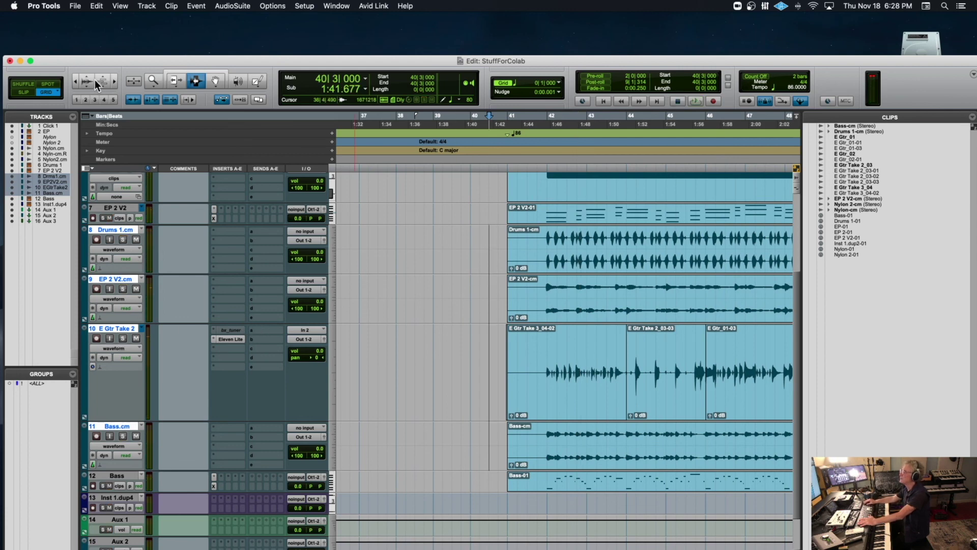
Step: Export the selected tracks as a new session, copying Audio Files and Selected Tracks Only
{"action": "left_click", "coordinate": [77, 6]}
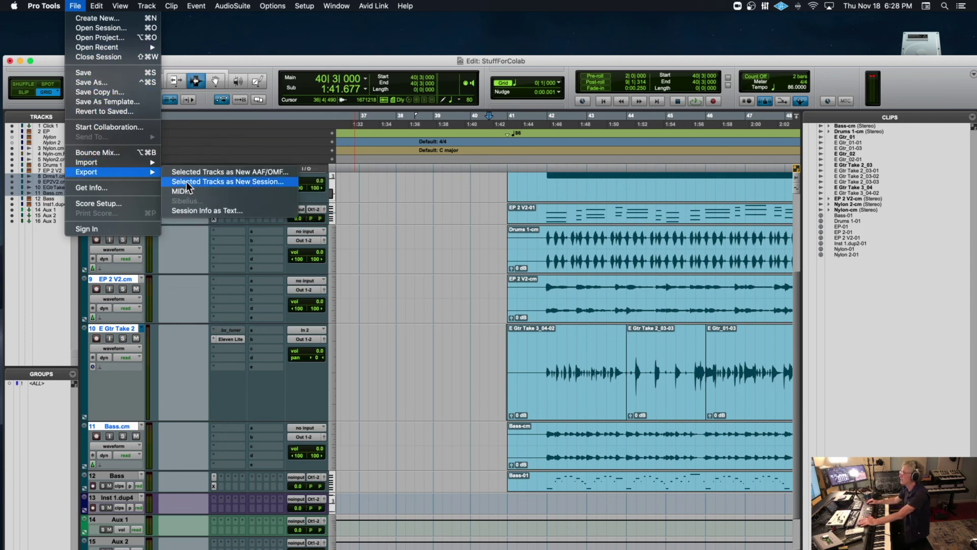
{"action": "left_click", "coordinate": [186, 182]}
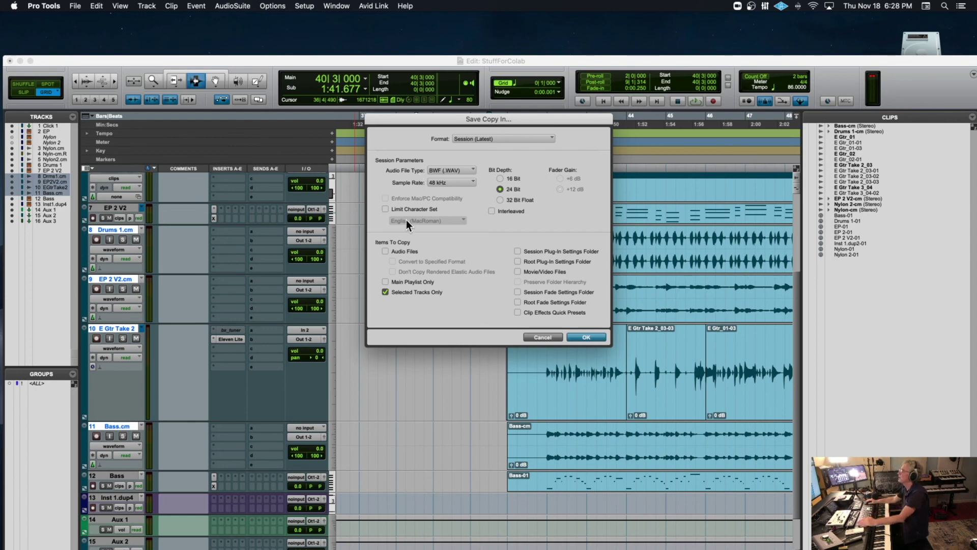
{"action": "left_click", "coordinate": [385, 251]}
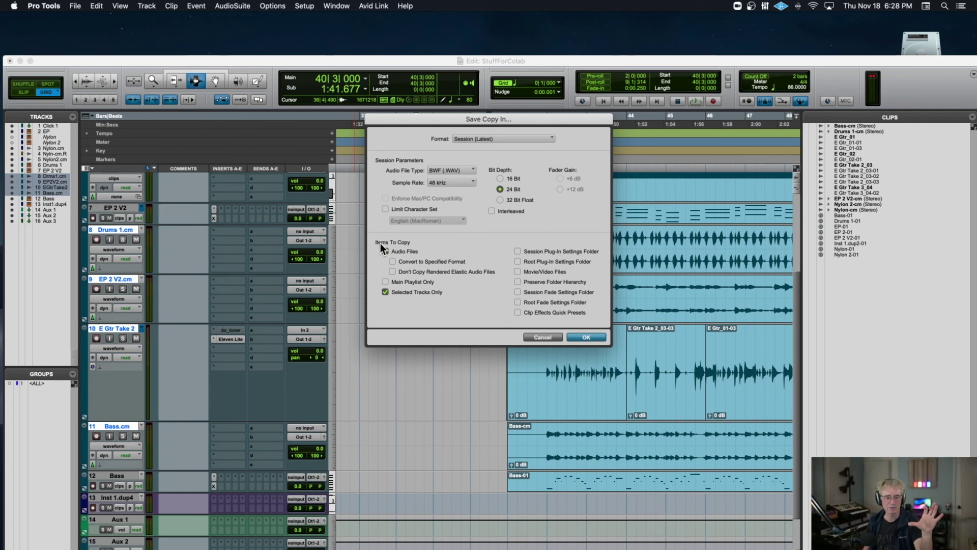
{"action": "left_click", "coordinate": [386, 251]}
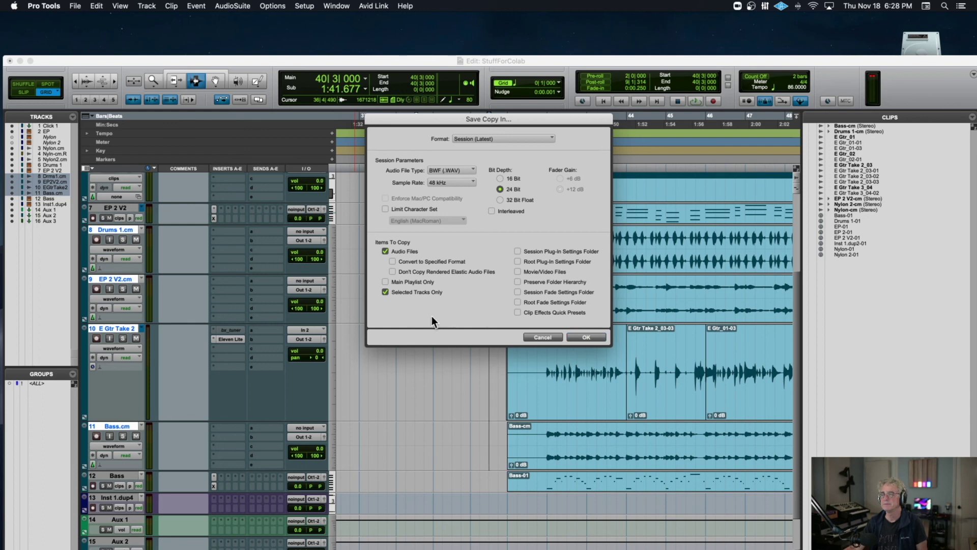
{"action": "left_click", "coordinate": [595, 337]}
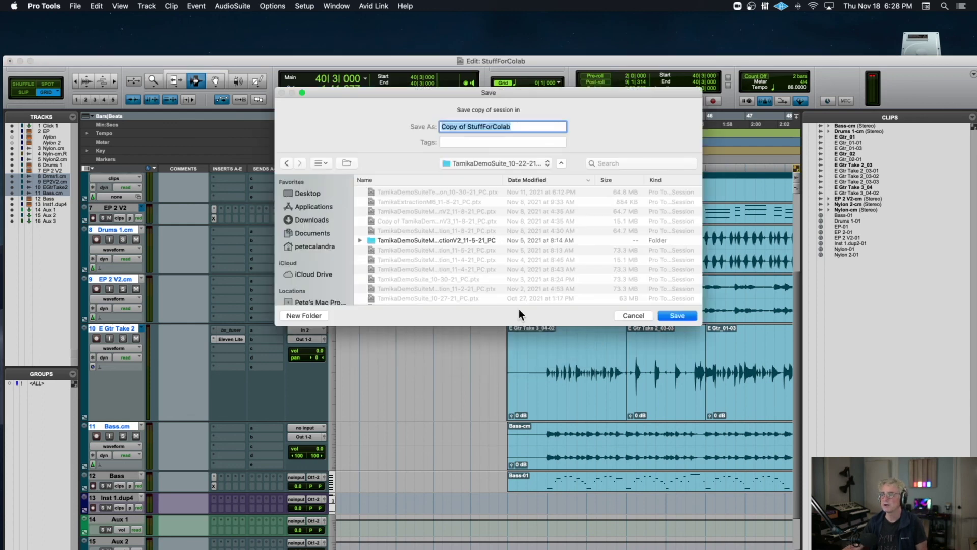
Step: Save the session copy to the Desktop under the name StuffForColabExport
{"action": "left_click", "coordinate": [310, 193]}
{"action": "left_click", "coordinate": [467, 127]}
{"action": "key", "text": "shift+super+Left"}
{"action": "key", "text": "BackSpace"}
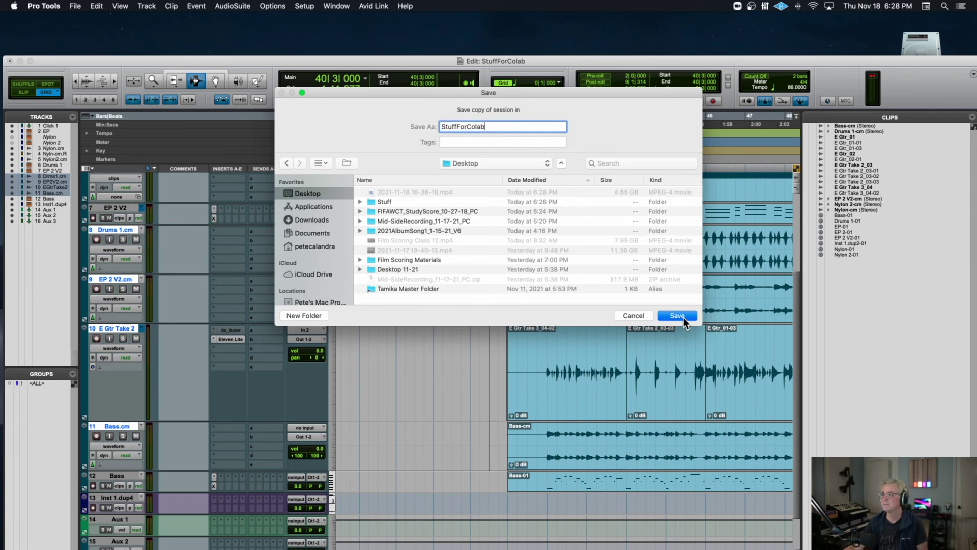
{"action": "left_click", "coordinate": [502, 127]}
{"action": "type", "text": "Ep"}
{"action": "key", "text": "BackSpace"}
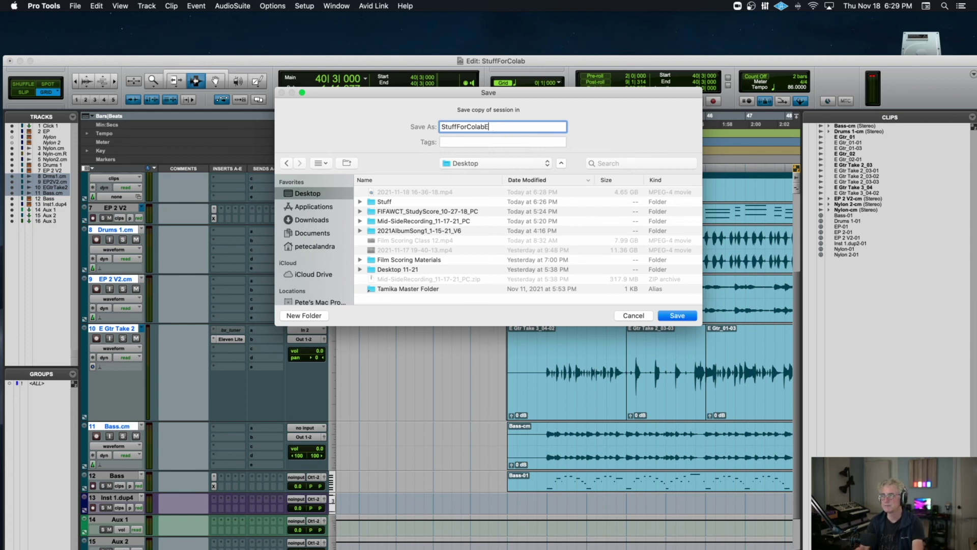
{"action": "type", "text": "Xport"}
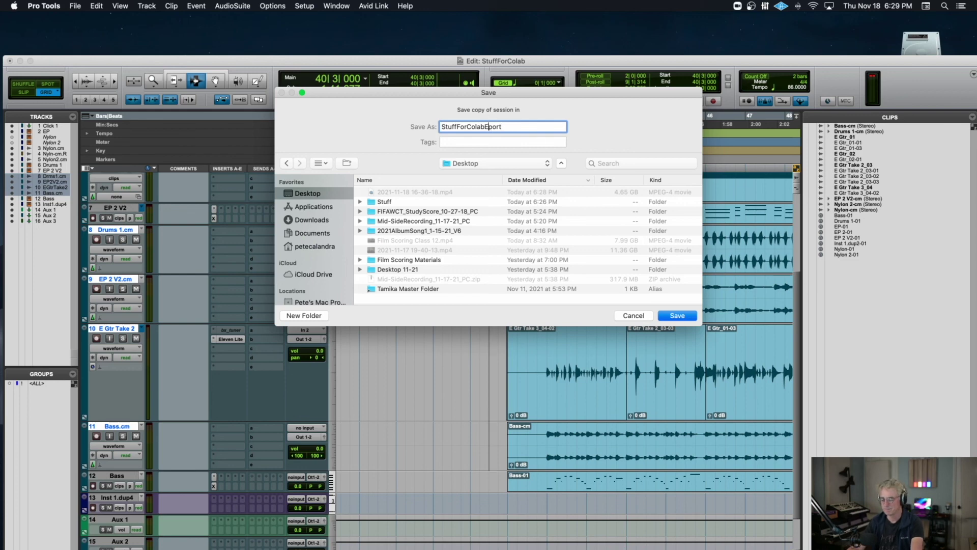
{"action": "left_click", "coordinate": [676, 314]}
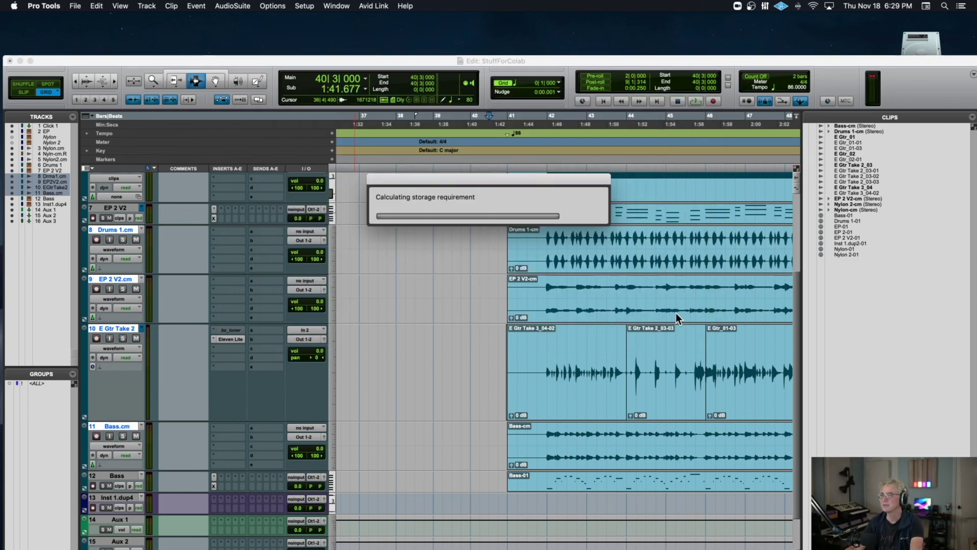
Step: Close the StuffForColab session, saving its changes
{"action": "left_click_drag", "start_coordinate": [273, 57], "coordinate": [280, 45]}
{"action": "key", "text": "super+shift+w"}
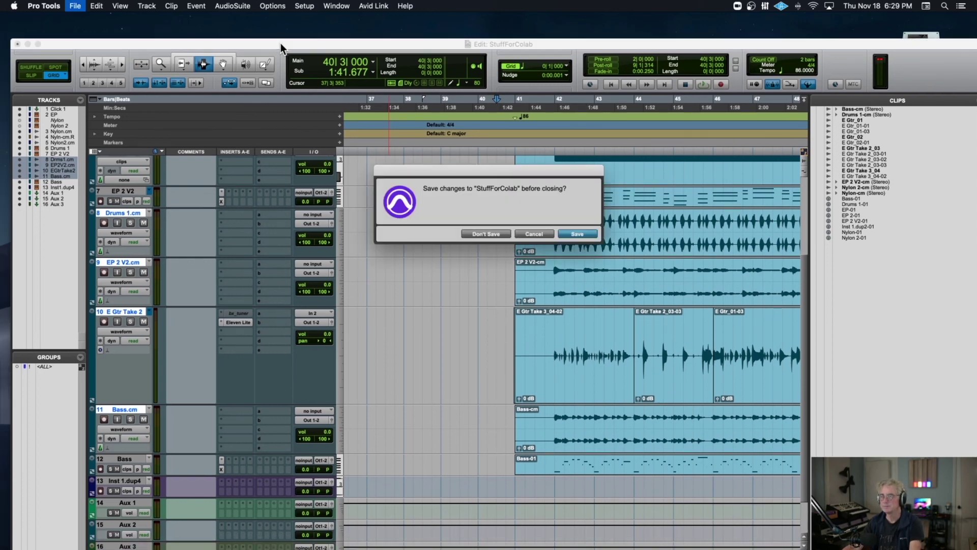
{"action": "left_click", "coordinate": [583, 234]}
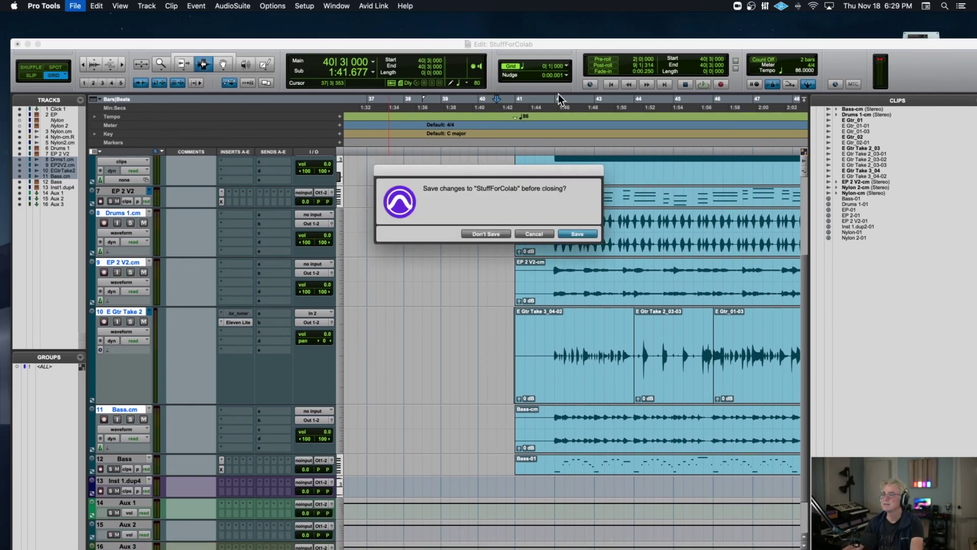
Step: In Finder, move the StuffForColabExport folder to an open area of the desktop and look over its contents
{"action": "left_click_drag", "start_coordinate": [829, 427], "coordinate": [576, 114]}
{"action": "double_click", "coordinate": [576, 114]}
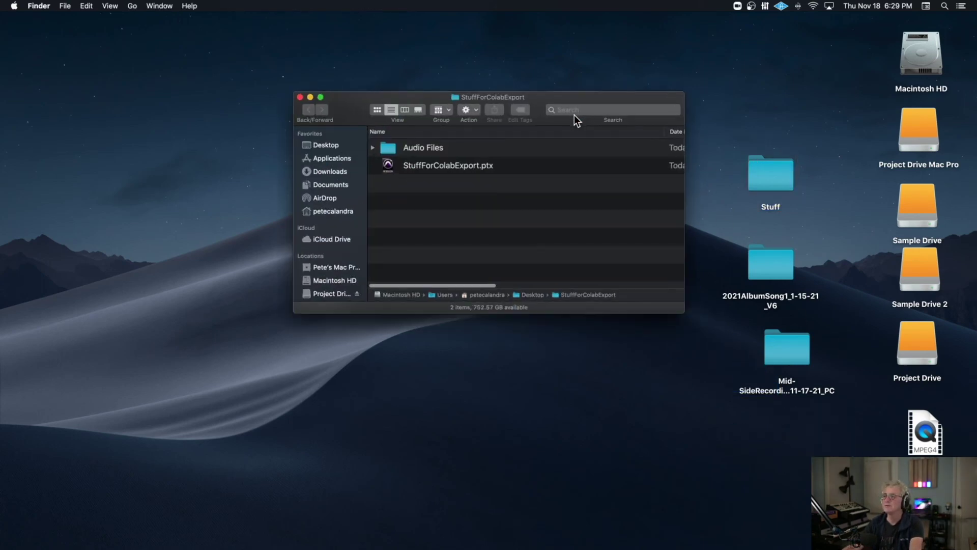
{"action": "left_click", "coordinate": [300, 96]}
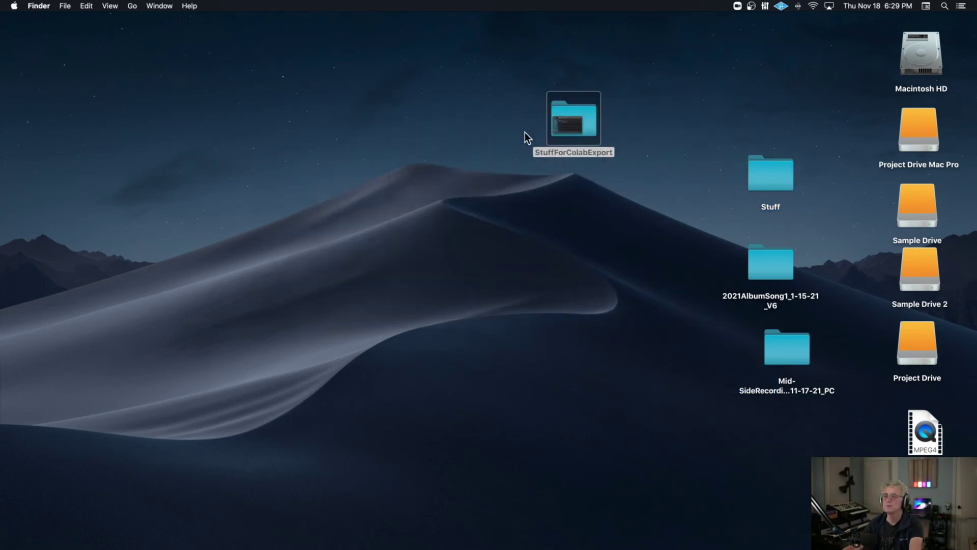
Step: Compress the StuffForColabExport folder into a ZIP archive and move the archive clear of the folder on the desktop
{"action": "right_click", "coordinate": [578, 127]}
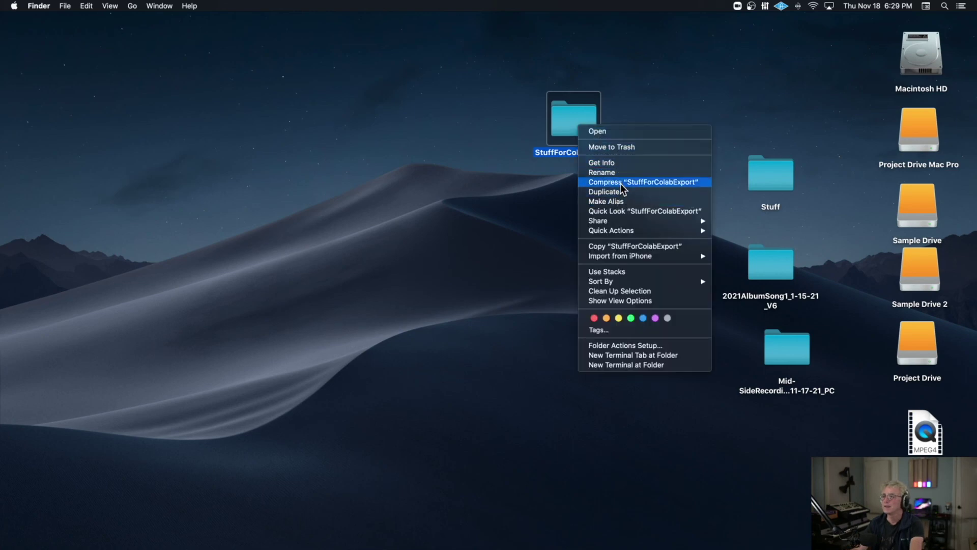
{"action": "left_click", "coordinate": [531, 171]}
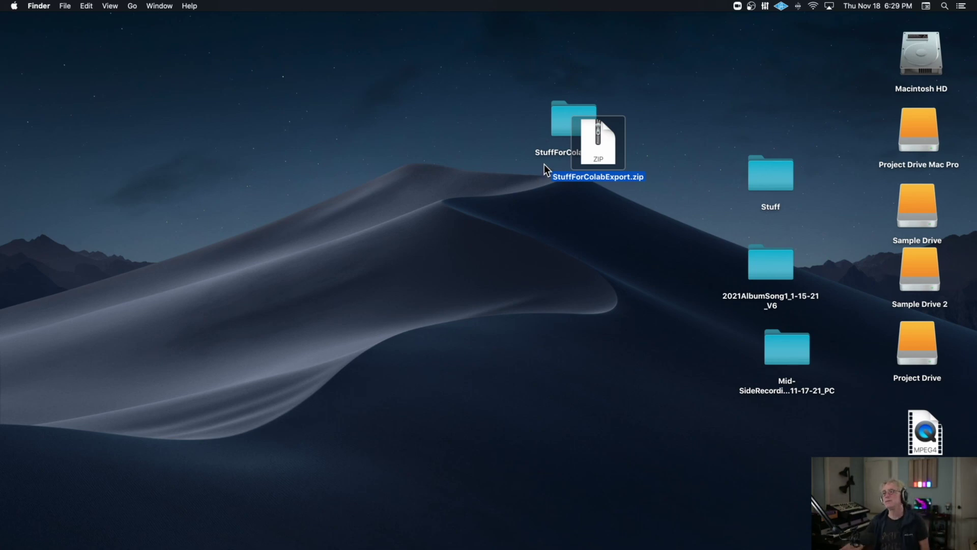
{"action": "left_click_drag", "start_coordinate": [586, 143], "coordinate": [383, 207]}
Step: Open StuffForColabExport.ptx from the exported folder in Pro Tools, and play it briefly from 42|1|000
{"action": "double_click", "coordinate": [560, 133]}
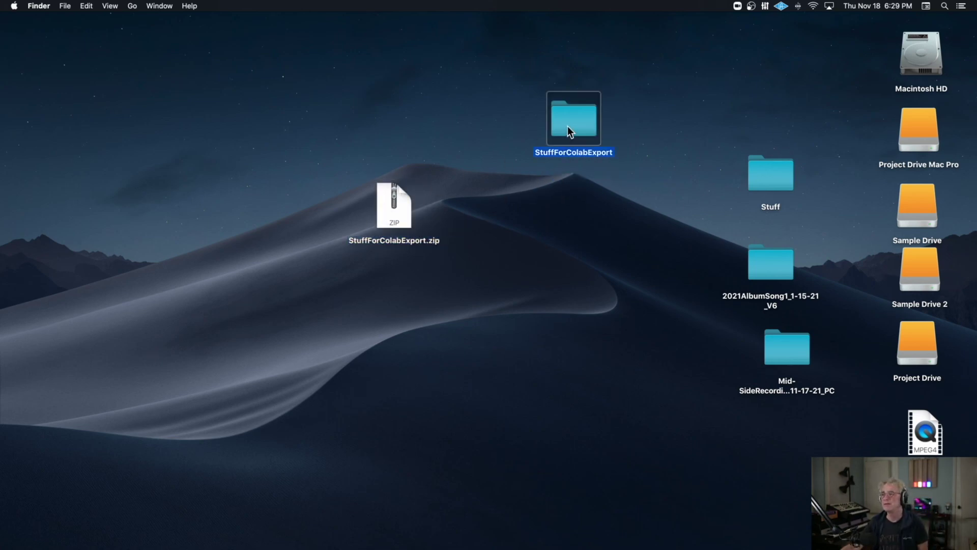
{"action": "double_click", "coordinate": [392, 166]}
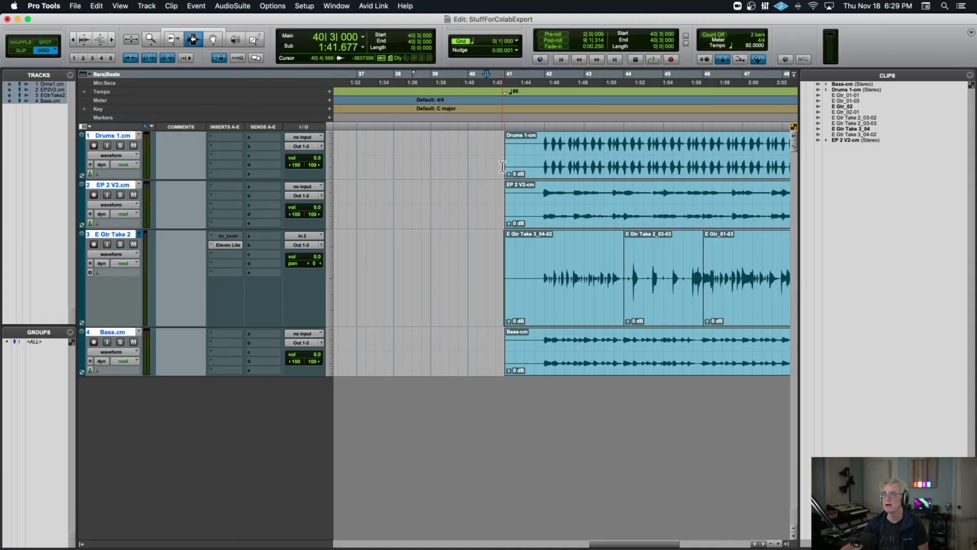
{"action": "scroll", "coordinate": [437, 177], "scroll_direction": "right", "scroll_amount": 5}
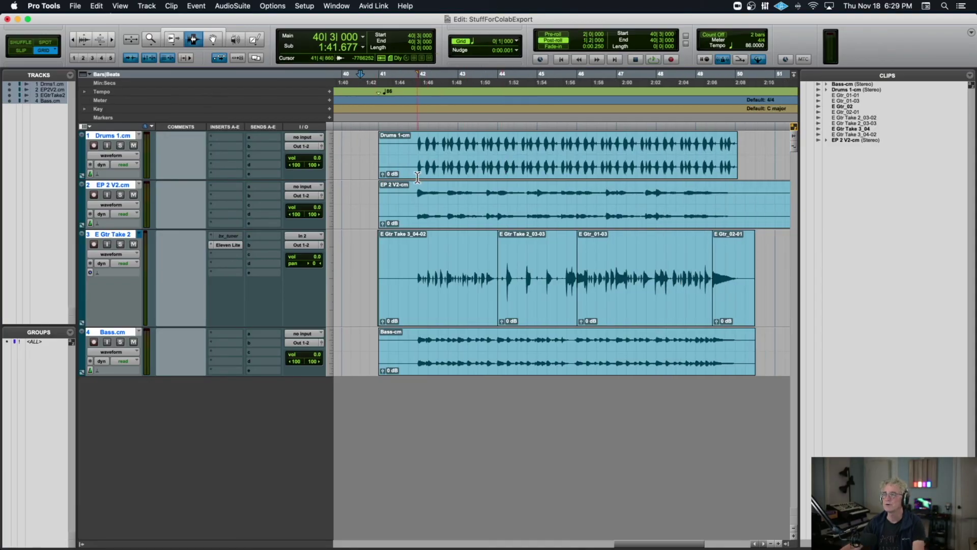
{"action": "left_click", "coordinate": [416, 177]}
{"action": "key", "text": "space"}
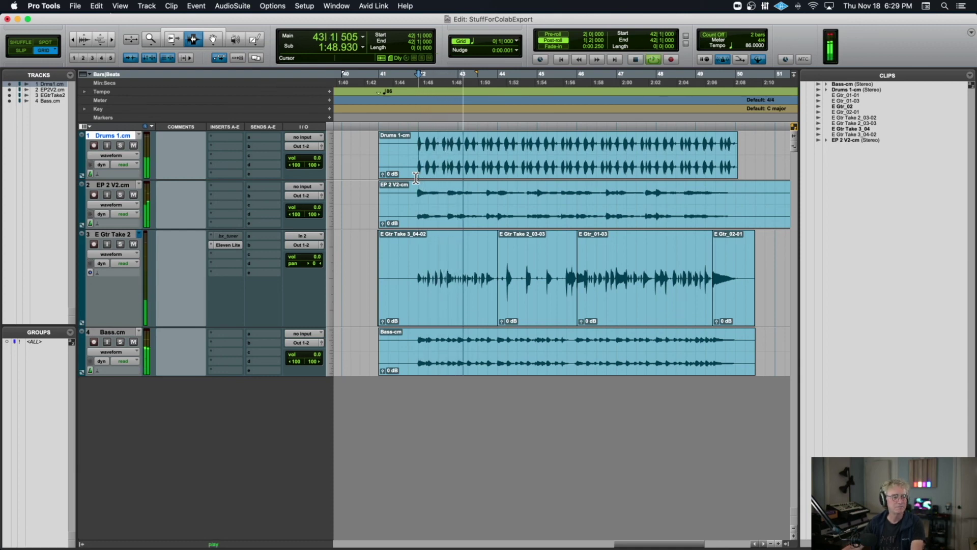
{"action": "key", "text": "space"}
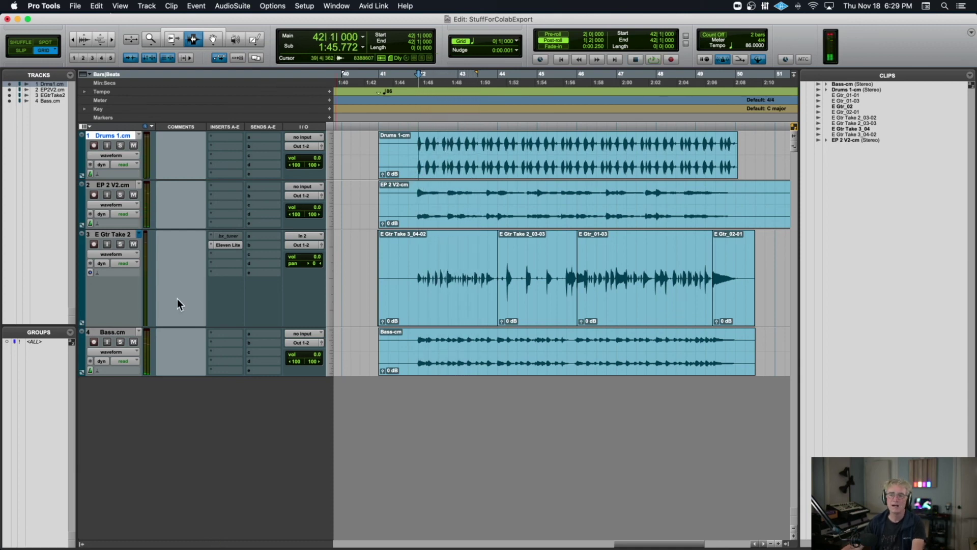
Step: Create one new mono audio track below Bass.cm
{"action": "left_click", "coordinate": [127, 332]}
{"action": "key", "text": "super+shift+n"}
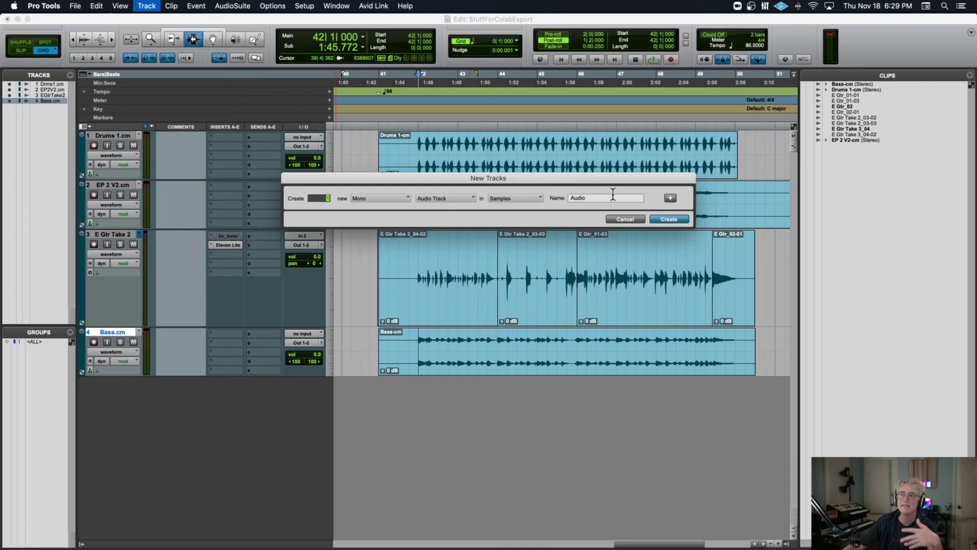
{"action": "left_click", "coordinate": [661, 219]}
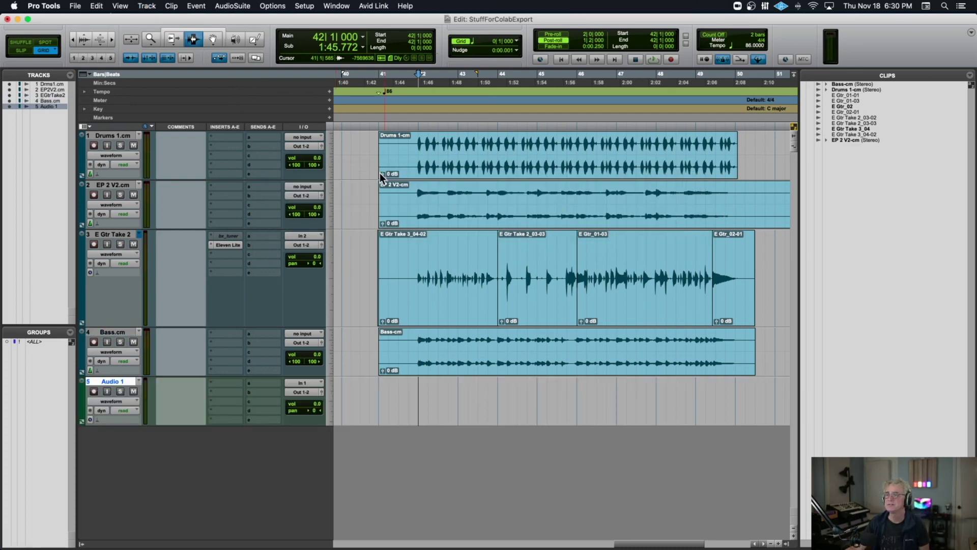
Step: Save the session under the new name StuffForColabExportV2
{"action": "left_click", "coordinate": [75, 6]}
{"action": "left_click", "coordinate": [108, 83]}
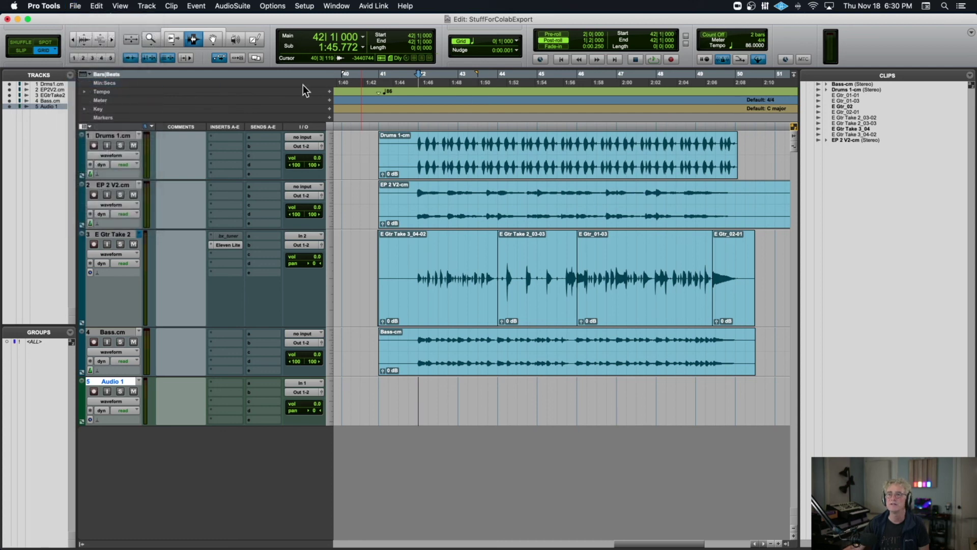
{"action": "left_click", "coordinate": [507, 126]}
{"action": "type", "text": "V2"}
{"action": "left_click", "coordinate": [678, 316]}
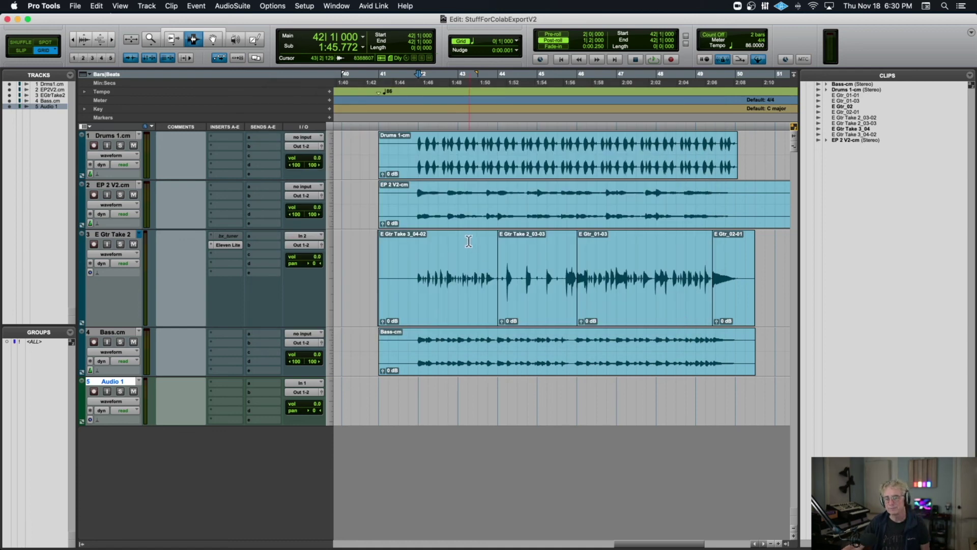
{"action": "right_click", "coordinate": [116, 383]}
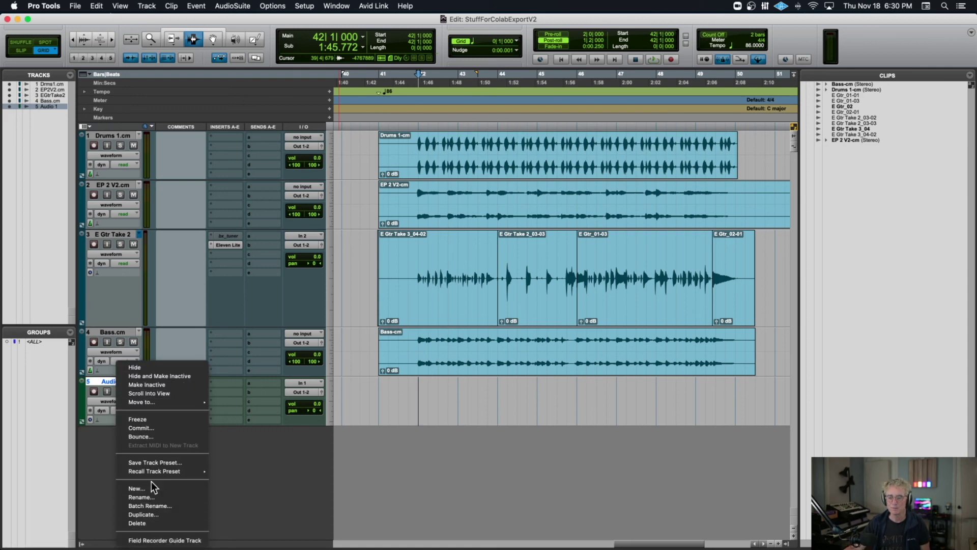
{"action": "left_click", "coordinate": [163, 298]}
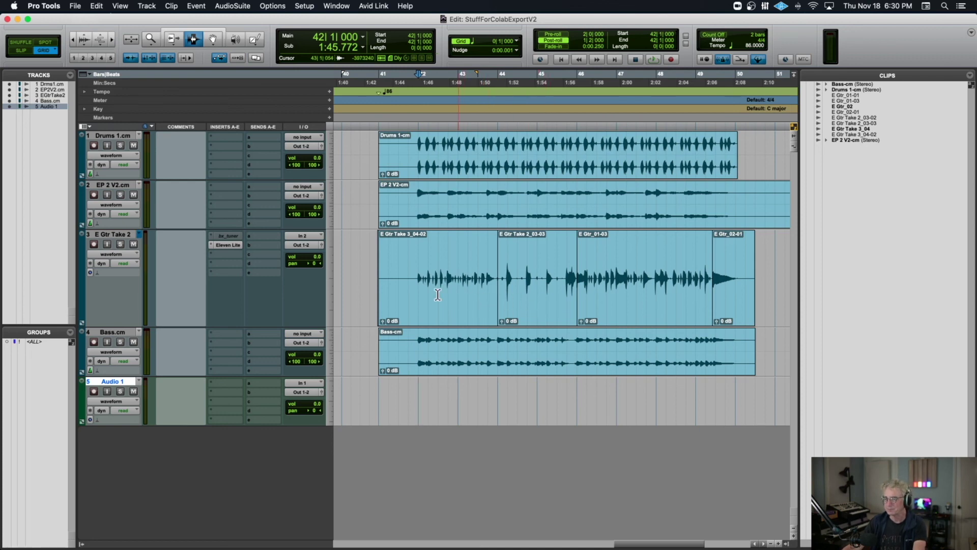
{"action": "double_click", "coordinate": [412, 294]}
{"action": "left_click_drag", "start_coordinate": [644, 287], "coordinate": [726, 286]}
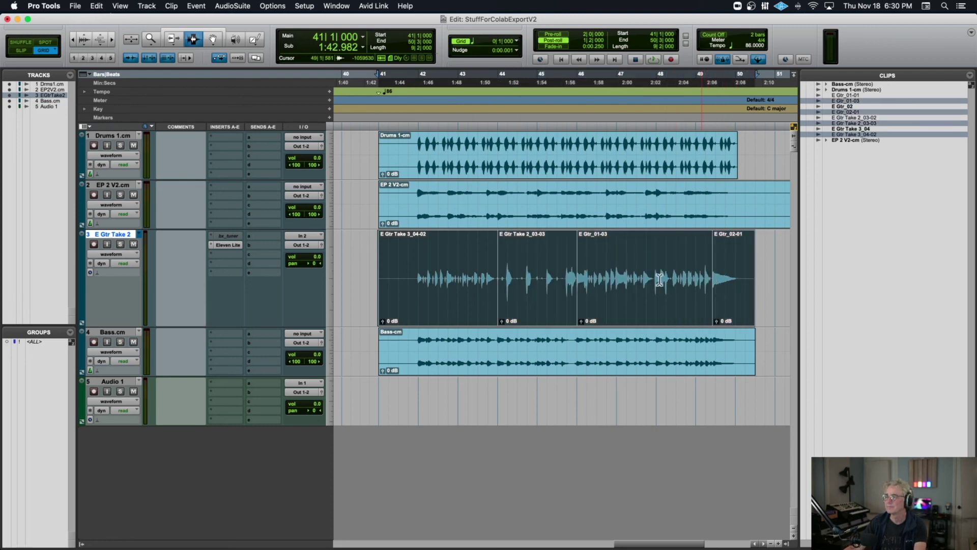
{"action": "left_click", "coordinate": [484, 268]}
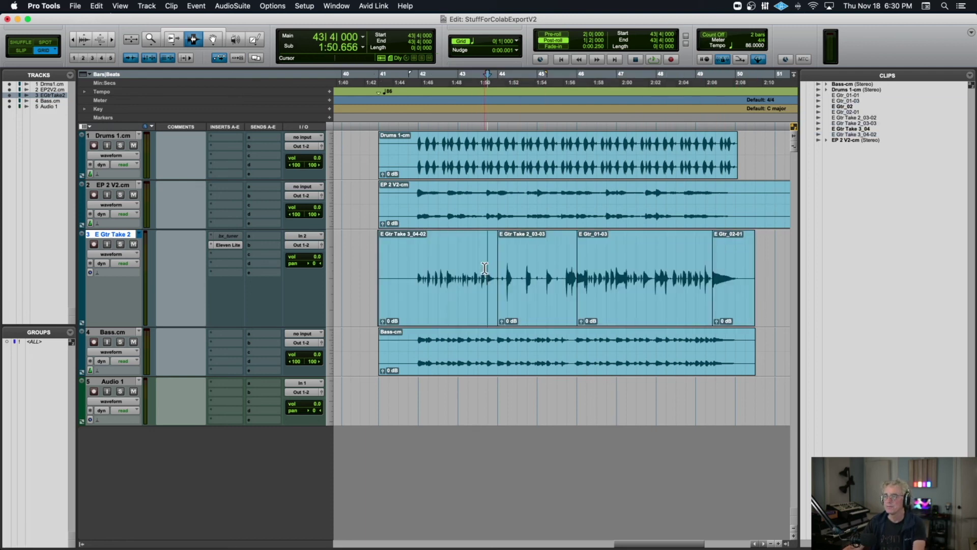
{"action": "key", "text": "super+bracketright"}
{"action": "key", "text": "super+bracketleft"}
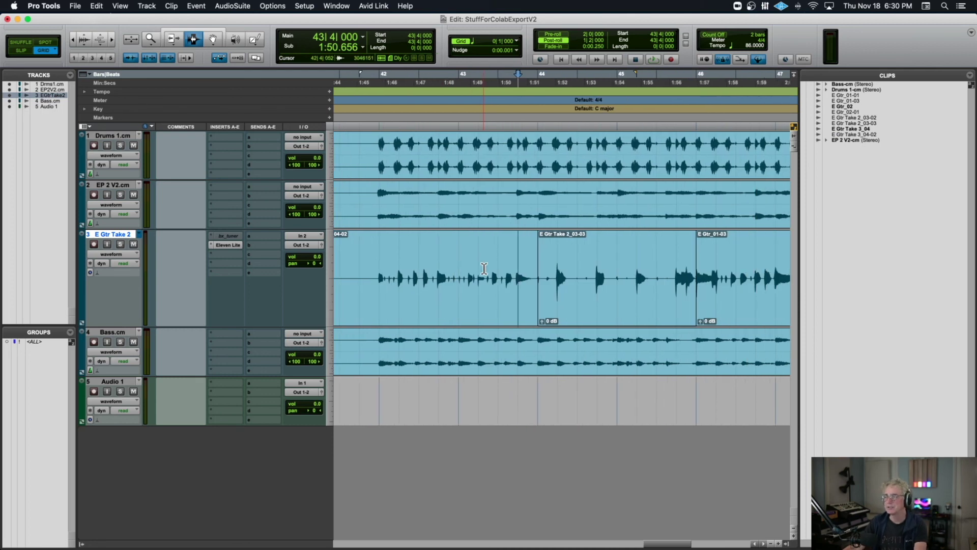
{"action": "key", "text": "super+bracketleft"}
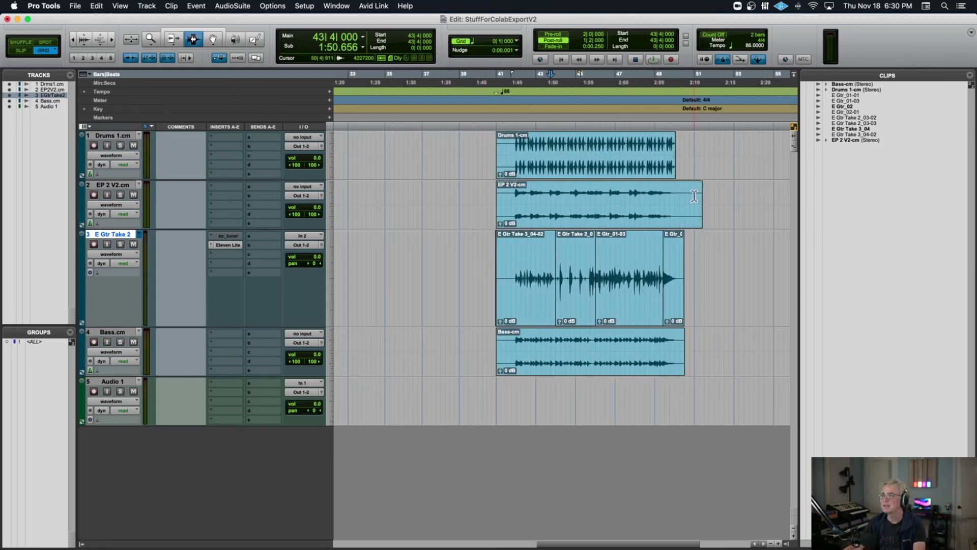
Step: Select from 41|1|000 to 50|3|000 across Drums 1.cm, EP 2 V2.cm, E Gtr Take 2 and Bass.cm, and separate the clips at the selection
{"action": "double_click", "coordinate": [526, 262]}
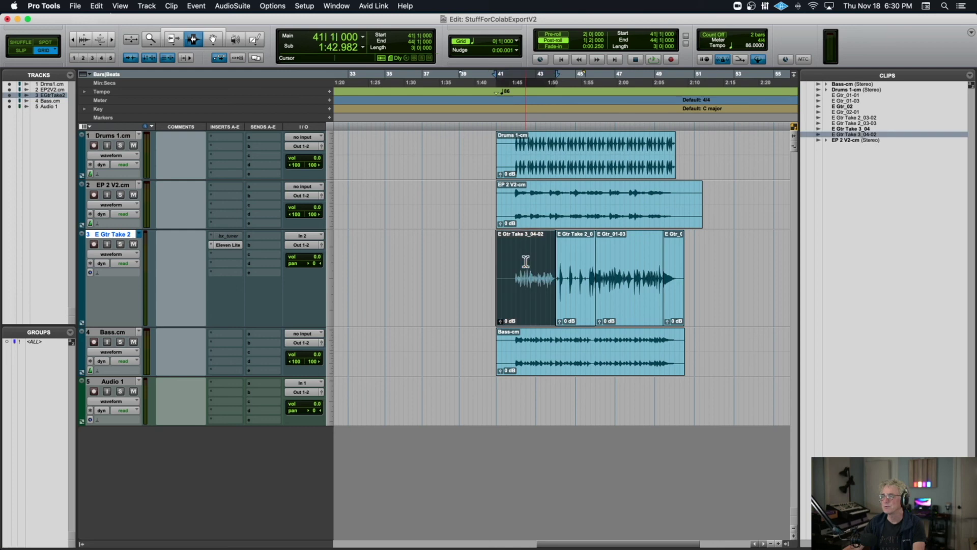
{"action": "double_click", "coordinate": [669, 260], "text": "shift"}
{"action": "left_click", "coordinate": [690, 222], "text": "shift"}
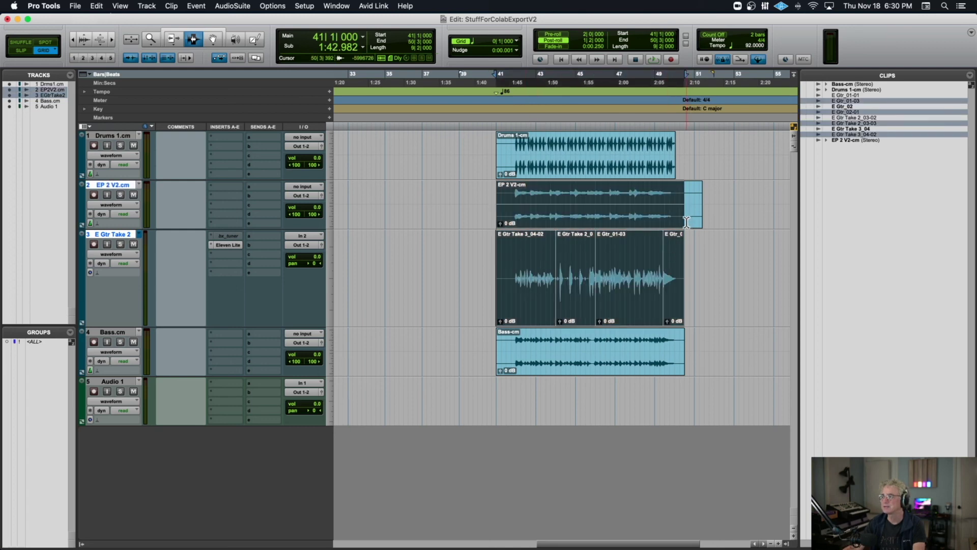
{"action": "left_click", "coordinate": [684, 164], "text": "shift"}
{"action": "left_click", "coordinate": [683, 364], "text": "shift"}
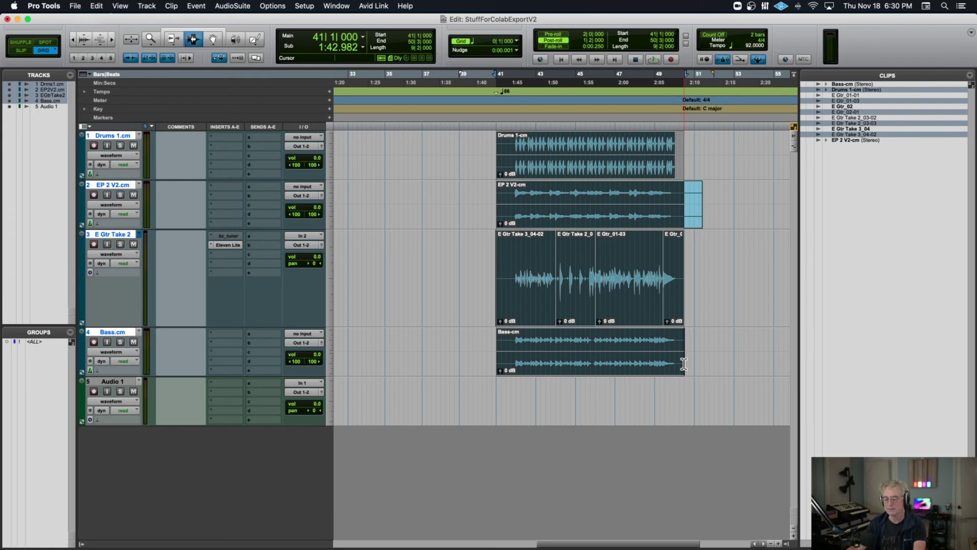
{"action": "key", "text": "super+e"}
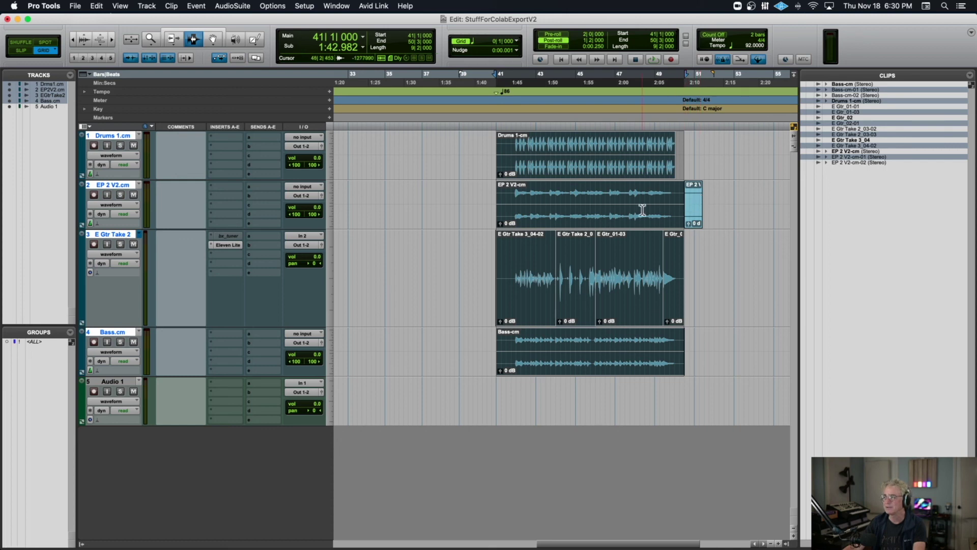
Step: Consolidate the selected range into one continuous clip on each of the four tracks
{"action": "scroll", "coordinate": [588, 208], "scroll_direction": "up", "scroll_amount": 6}
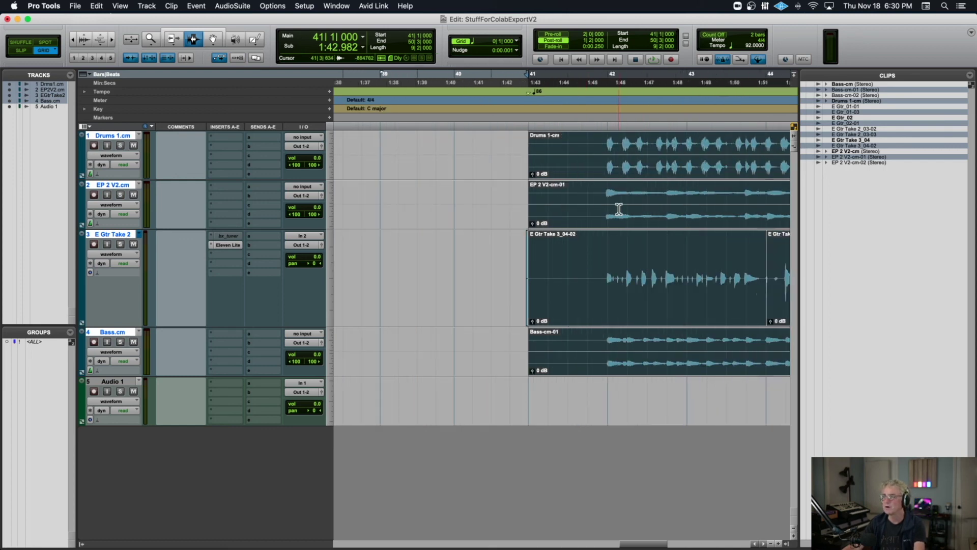
{"action": "scroll", "coordinate": [619, 208], "scroll_direction": "down", "scroll_amount": 6}
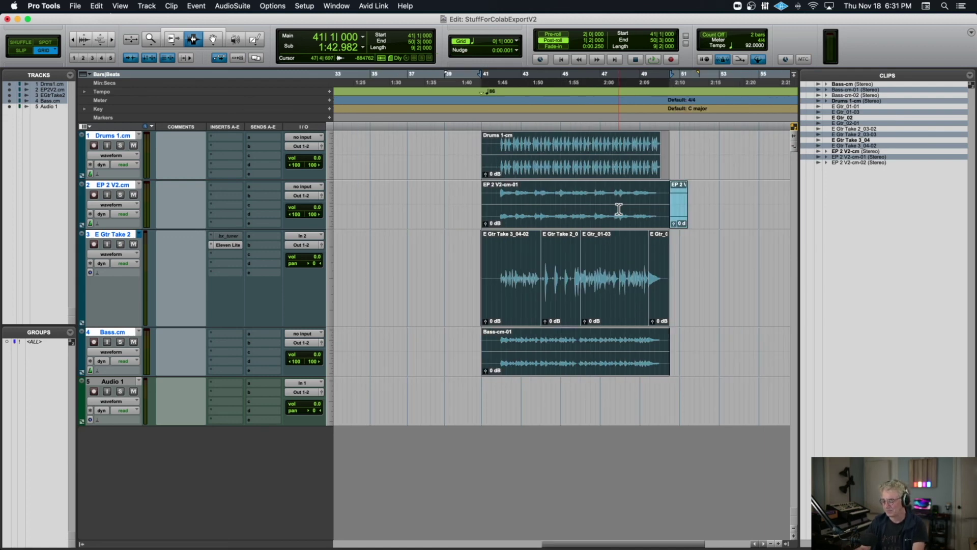
{"action": "key", "text": "alt+shift+3"}
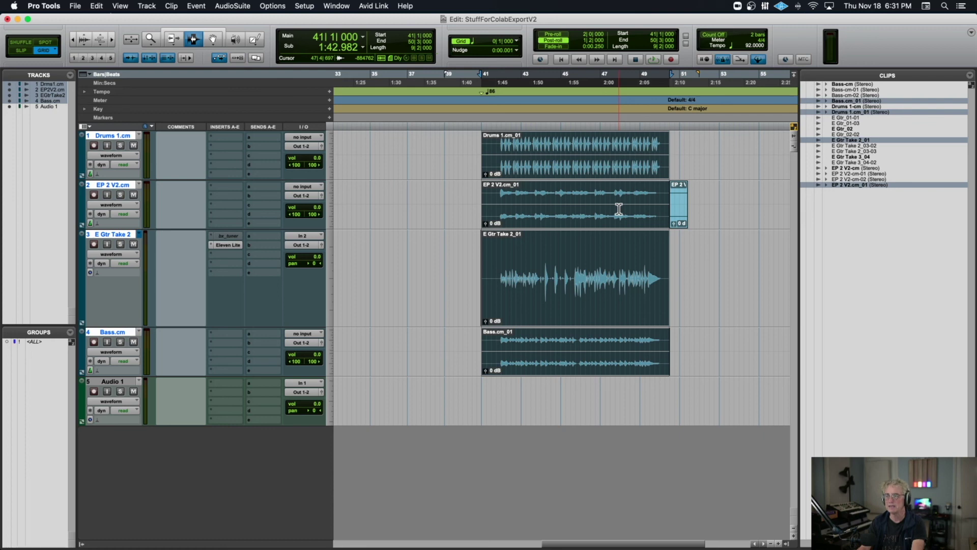
Step: Export the selected clips as interleaved 24-bit, 48 kHz WAV files into a new Desktop folder named StuffStems86BPM
{"action": "key", "text": "super+shift+k"}
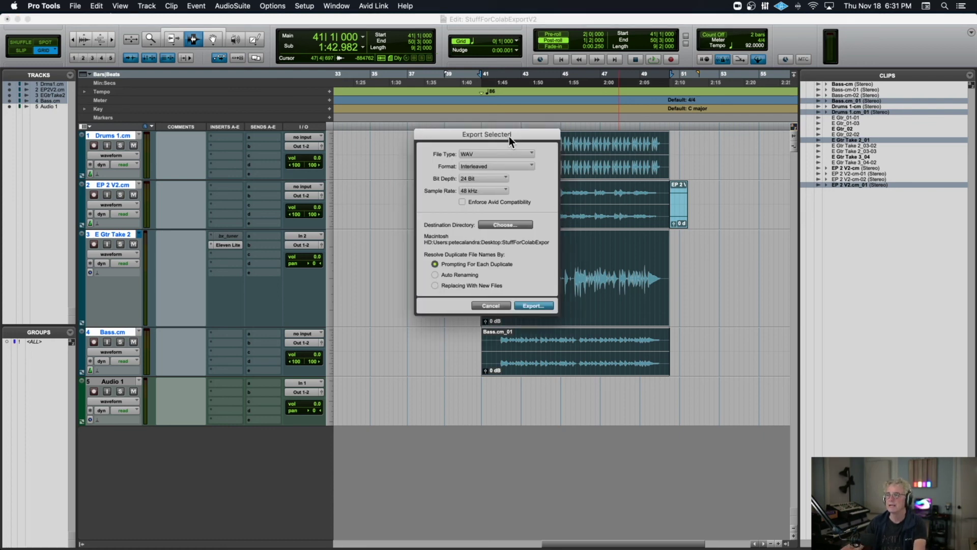
{"action": "left_click_drag", "start_coordinate": [532, 135], "coordinate": [397, 148]}
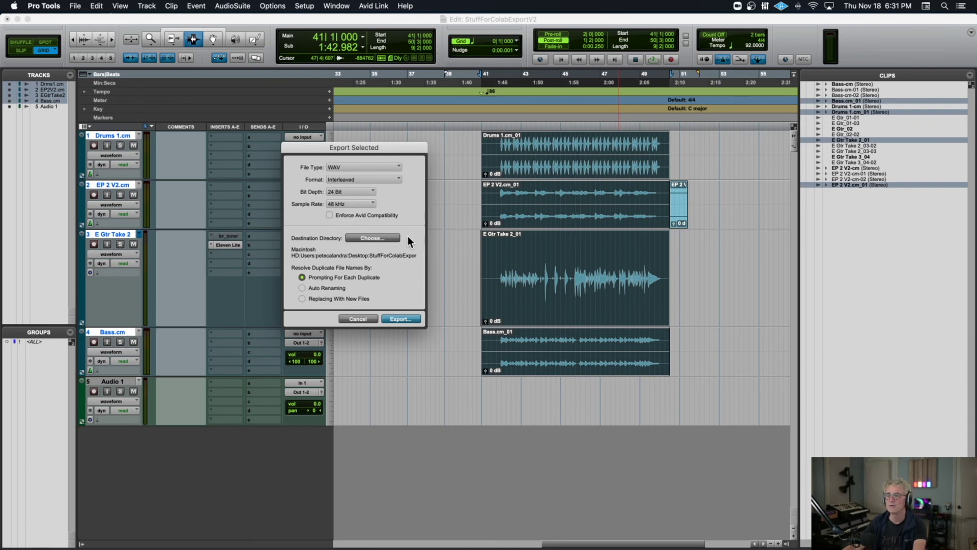
{"action": "left_click", "coordinate": [376, 237]}
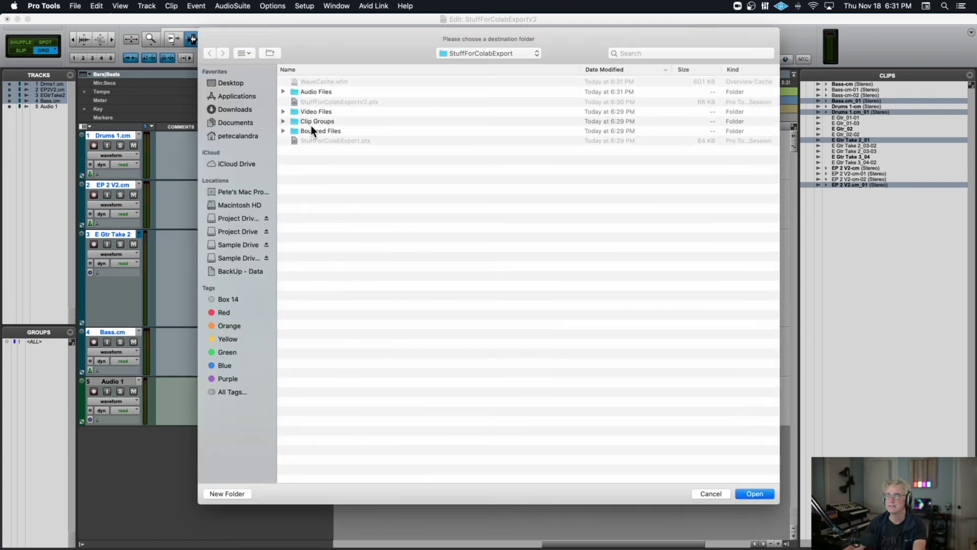
{"action": "left_click", "coordinate": [236, 82]}
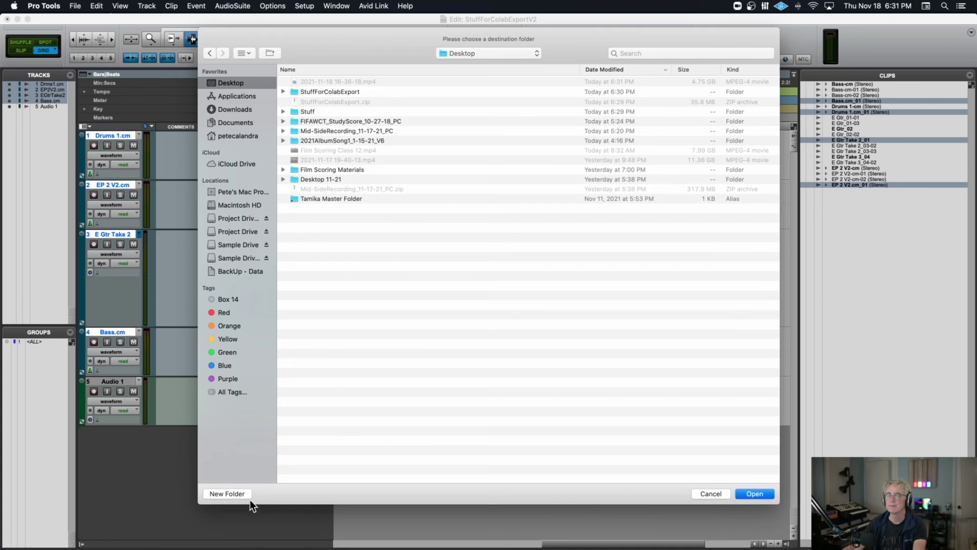
{"action": "left_click", "coordinate": [233, 492]}
{"action": "type", "text": "S"}
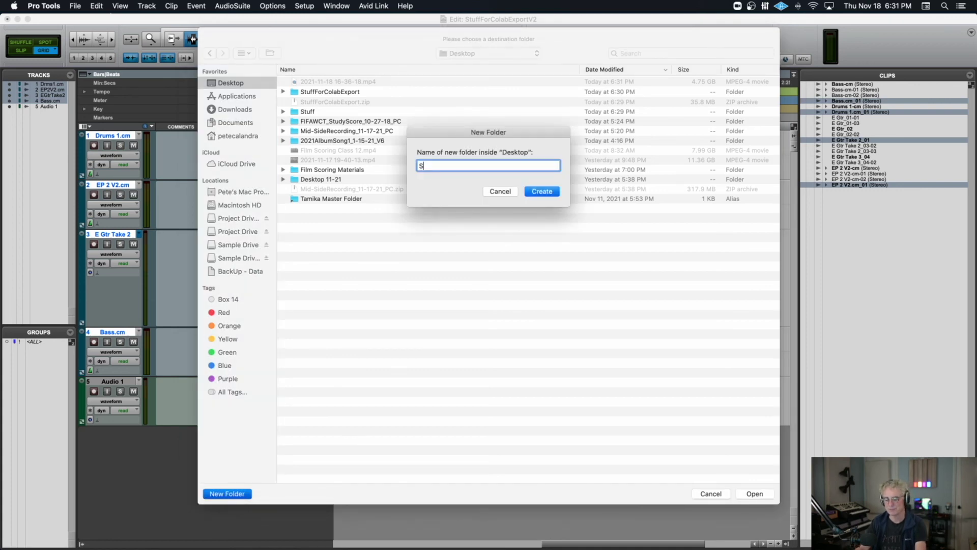
{"action": "type", "text": "tuffStems86BPM"}
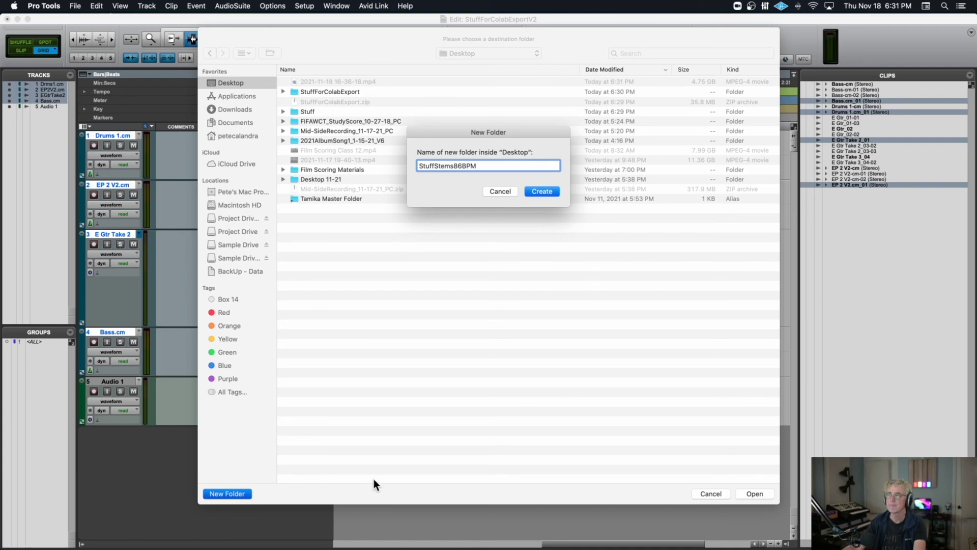
{"action": "left_click", "coordinate": [543, 190]}
{"action": "left_click", "coordinate": [756, 494]}
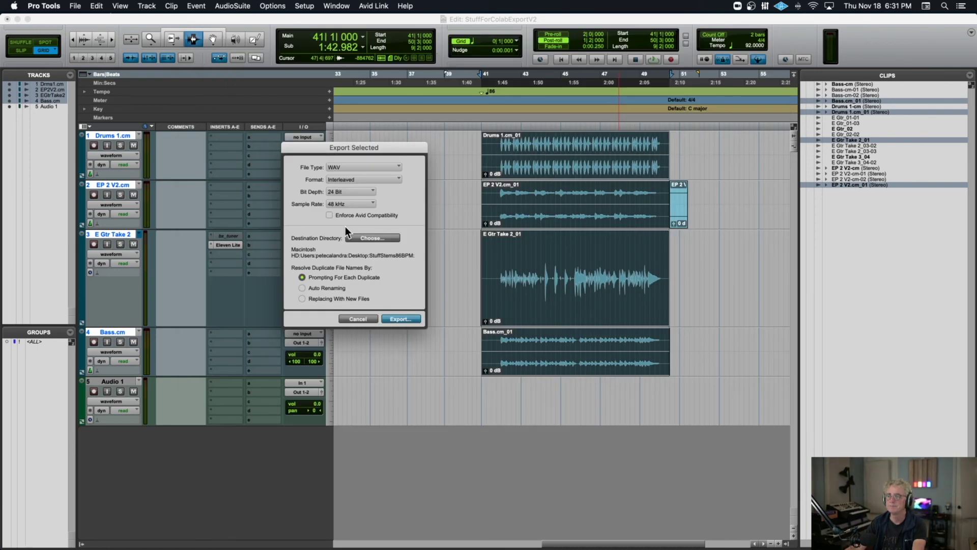
{"action": "left_click", "coordinate": [404, 317]}
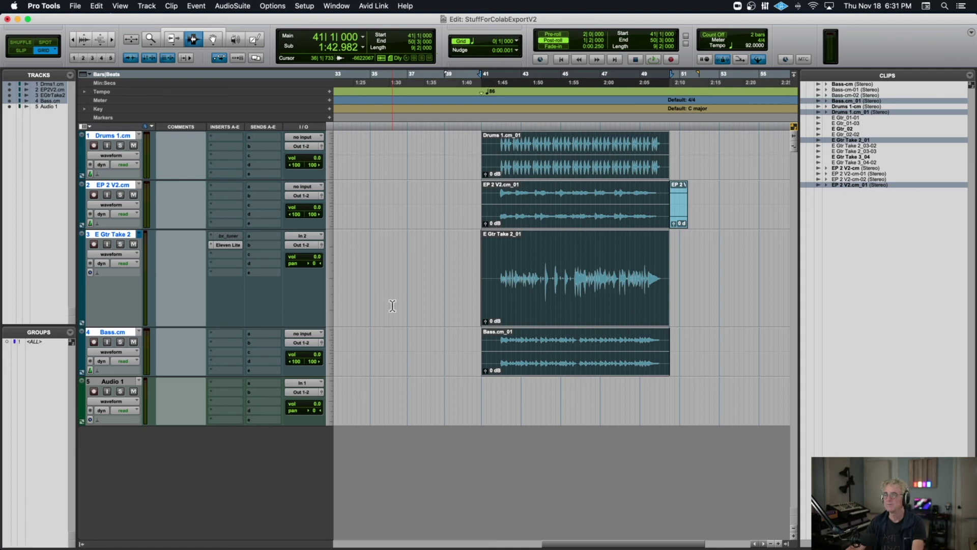
Step: Save and close the current session, and create a new local session named StuffOverdub on the Desktop
{"action": "key", "text": "super+shift+w"}
{"action": "left_click", "coordinate": [576, 233]}
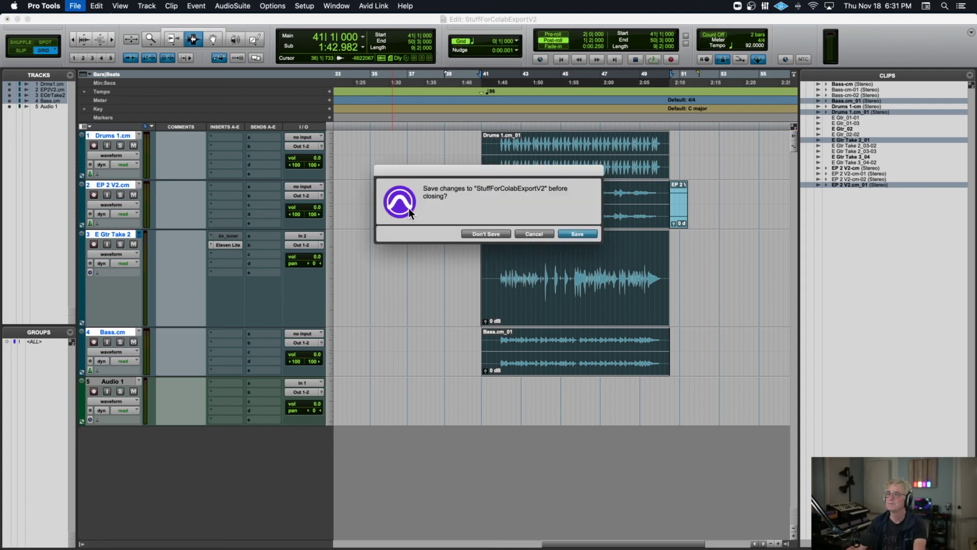
{"action": "key", "text": "super+n"}
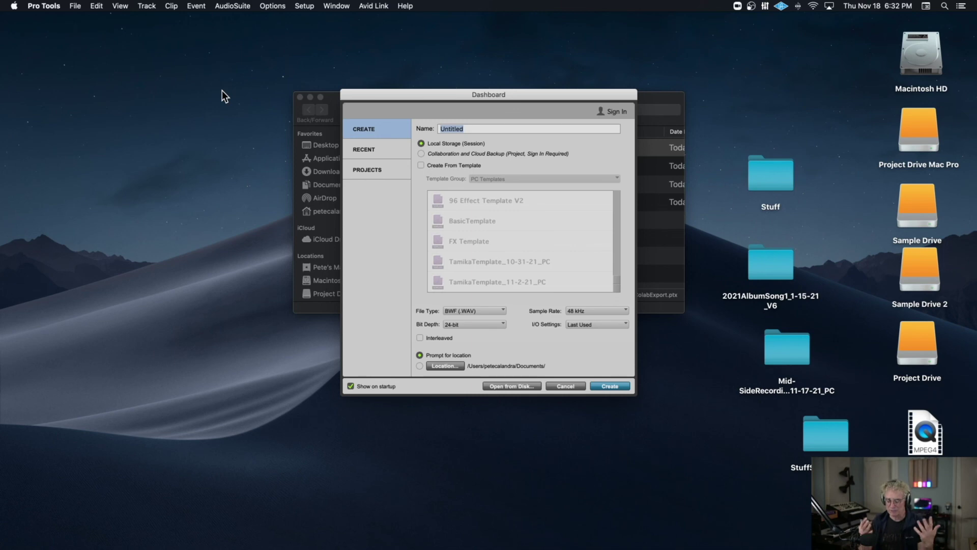
{"action": "type", "text": "StuffOverdub"}
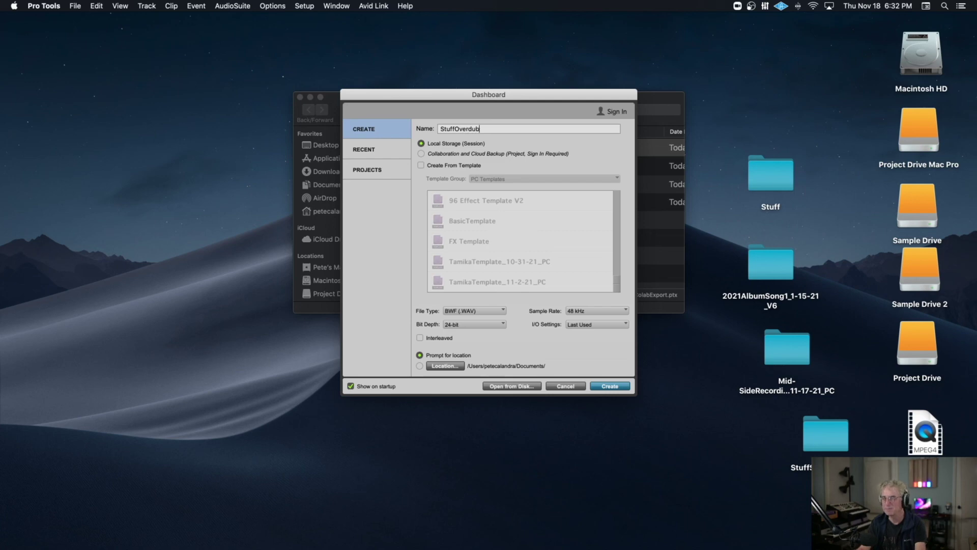
{"action": "left_click", "coordinate": [610, 386]}
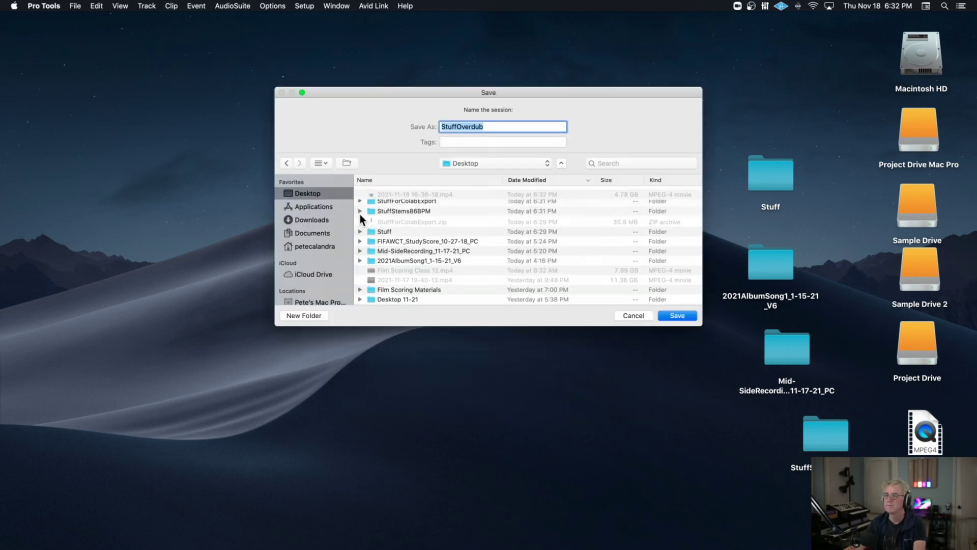
{"action": "left_click", "coordinate": [674, 315]}
Step: Choose all four WAV files in the StuffStems86BPM folder for audio import
{"action": "left_click", "coordinate": [75, 5]}
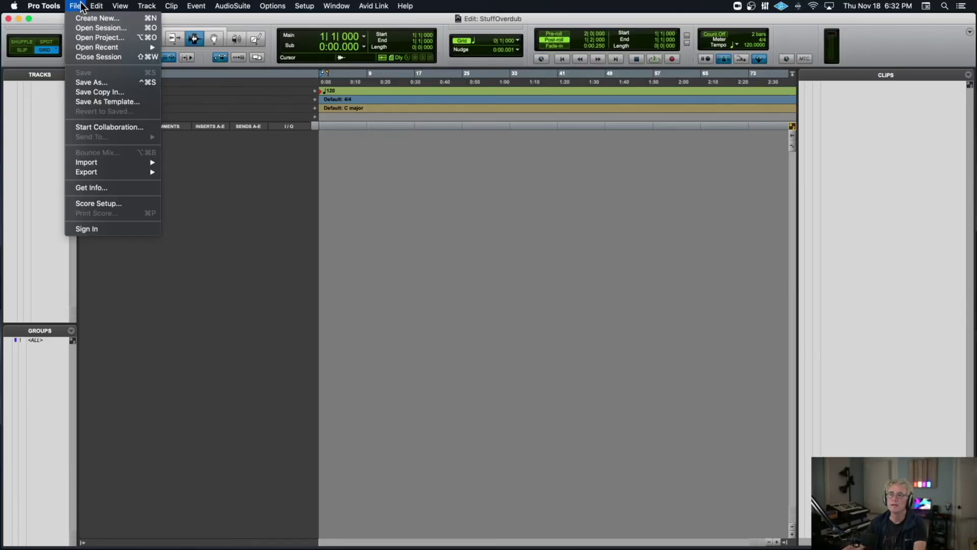
{"action": "mouse_move", "coordinate": [99, 163]}
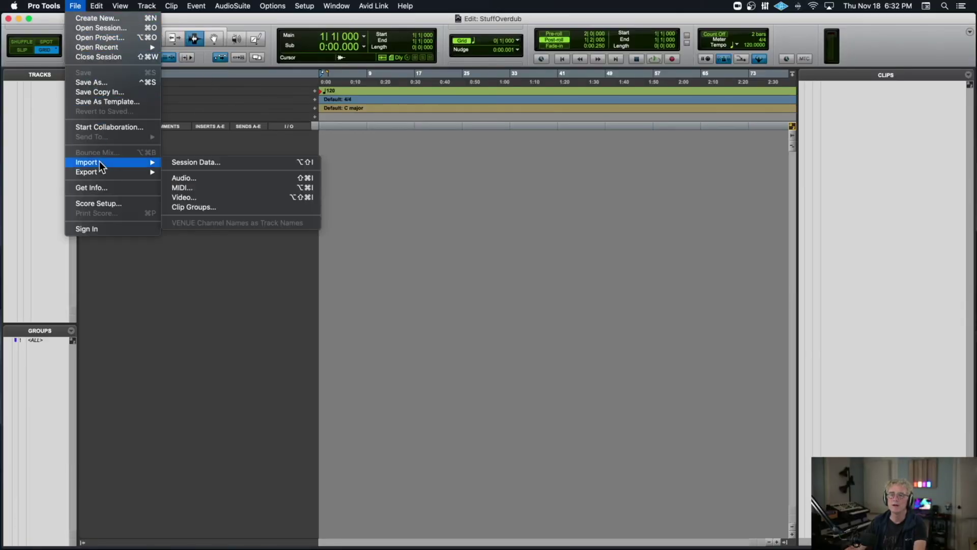
{"action": "left_click", "coordinate": [184, 178]}
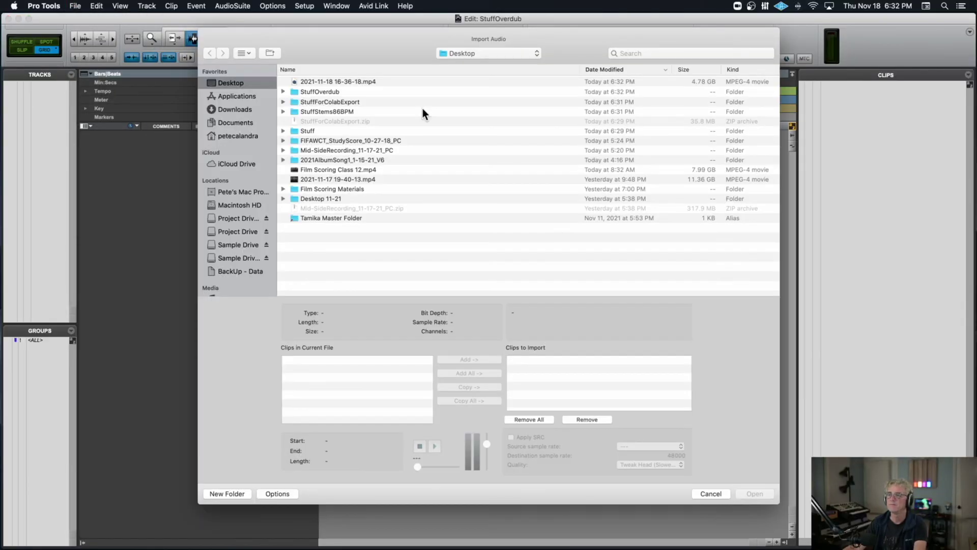
{"action": "double_click", "coordinate": [335, 102]}
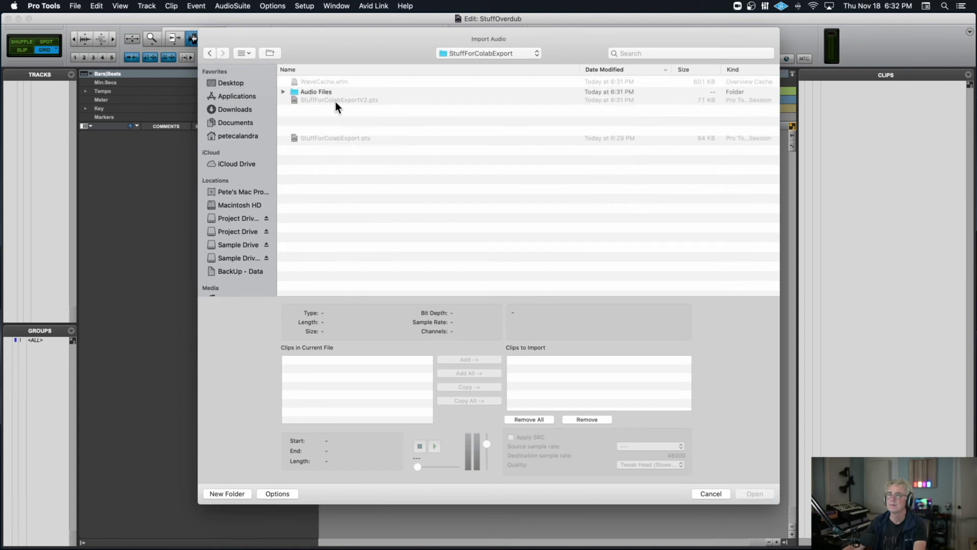
{"action": "left_click", "coordinate": [516, 56]}
{"action": "left_click", "coordinate": [506, 65]}
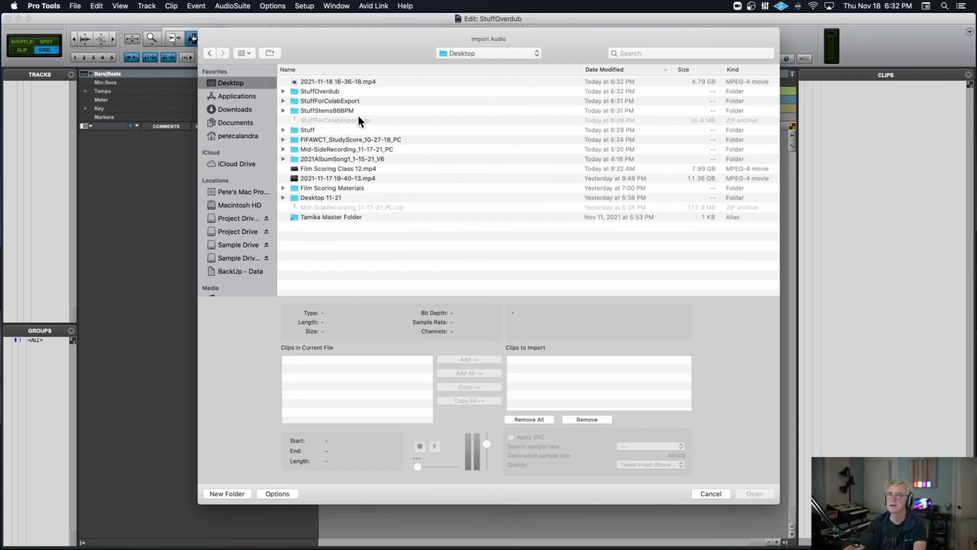
{"action": "double_click", "coordinate": [345, 111]}
{"action": "left_click", "coordinate": [346, 84]}
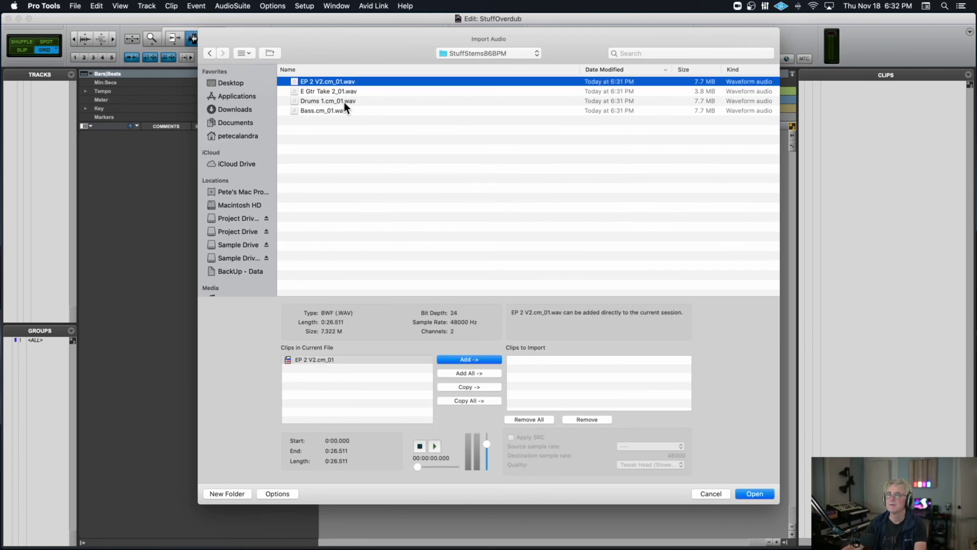
{"action": "left_click", "coordinate": [341, 110], "text": "shift"}
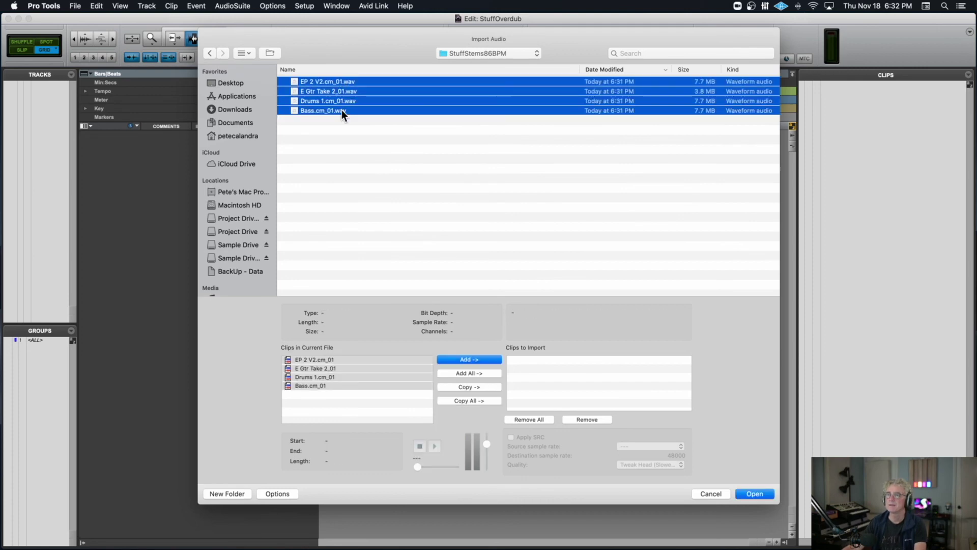
Step: Import copies of the four files into the session's Audio Files folder and onto new tracks at Session Start
{"action": "left_click", "coordinate": [469, 387]}
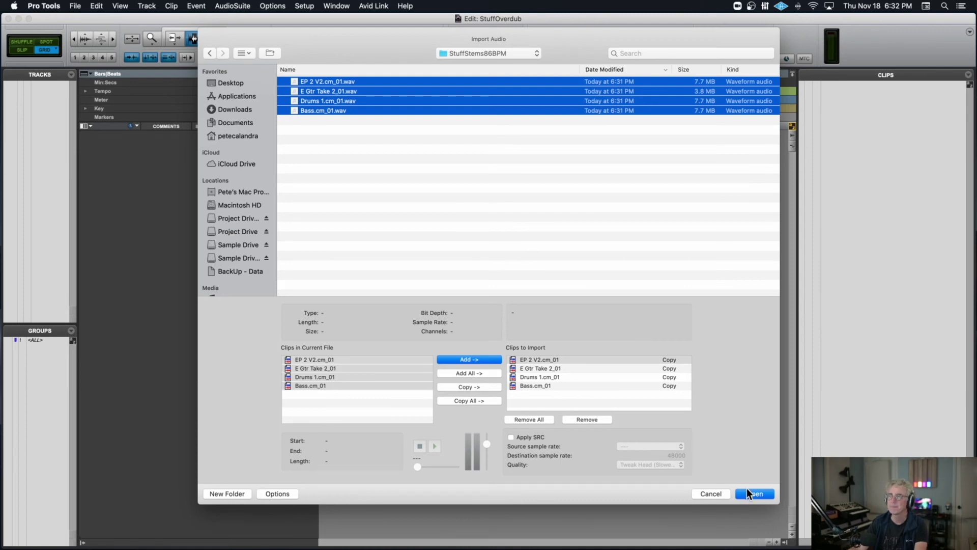
{"action": "left_click", "coordinate": [754, 493]}
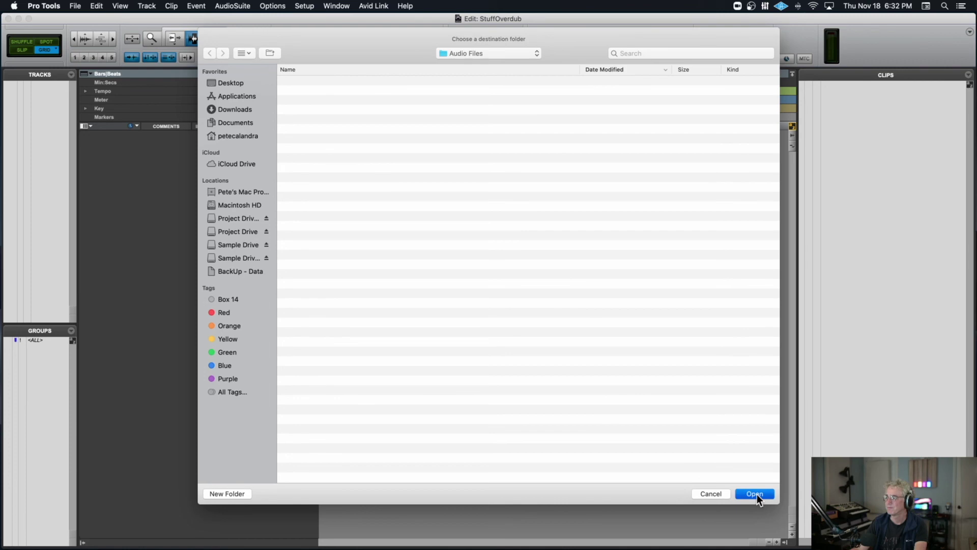
{"action": "left_click", "coordinate": [756, 493]}
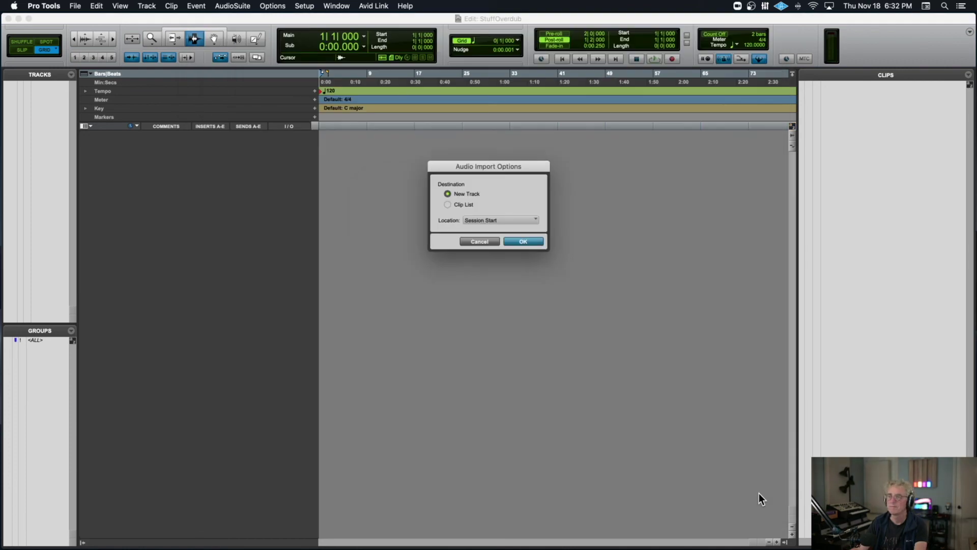
{"action": "left_click", "coordinate": [509, 241]}
Step: Set the session tempo to 86 BPM at location 1|1|000
{"action": "left_click", "coordinate": [332, 91]}
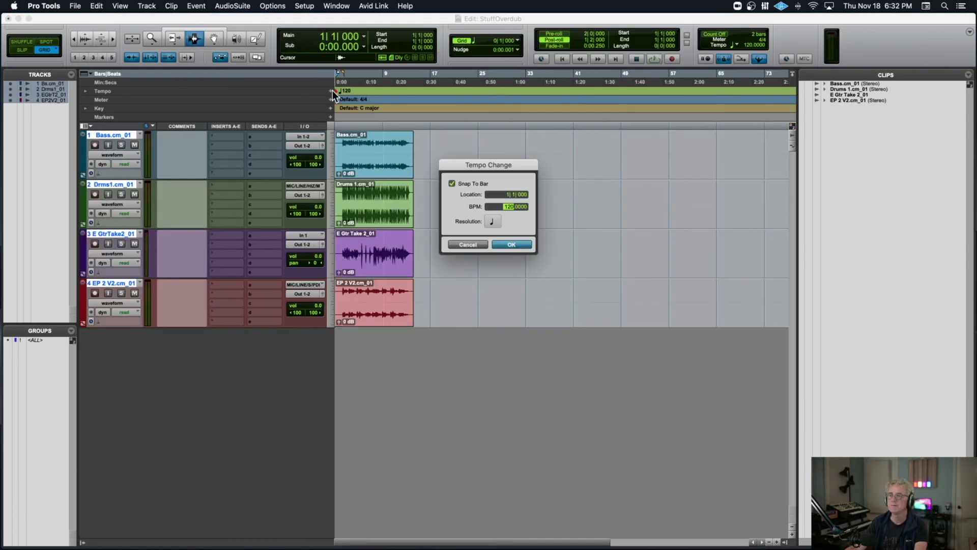
{"action": "type", "text": "86"}
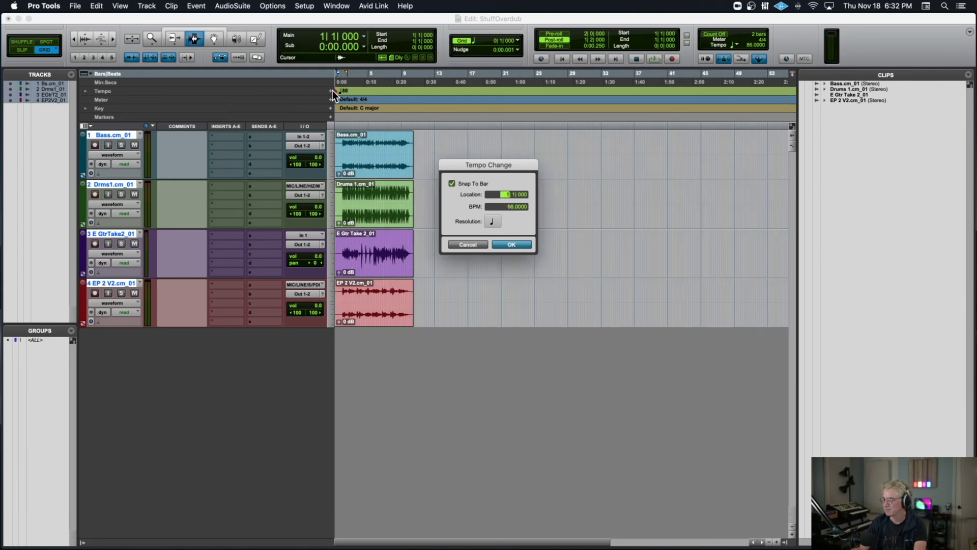
{"action": "key", "text": "Return"}
Step: Play back the four imported tracks to check how they line up with the bars
{"action": "key", "text": "space"}
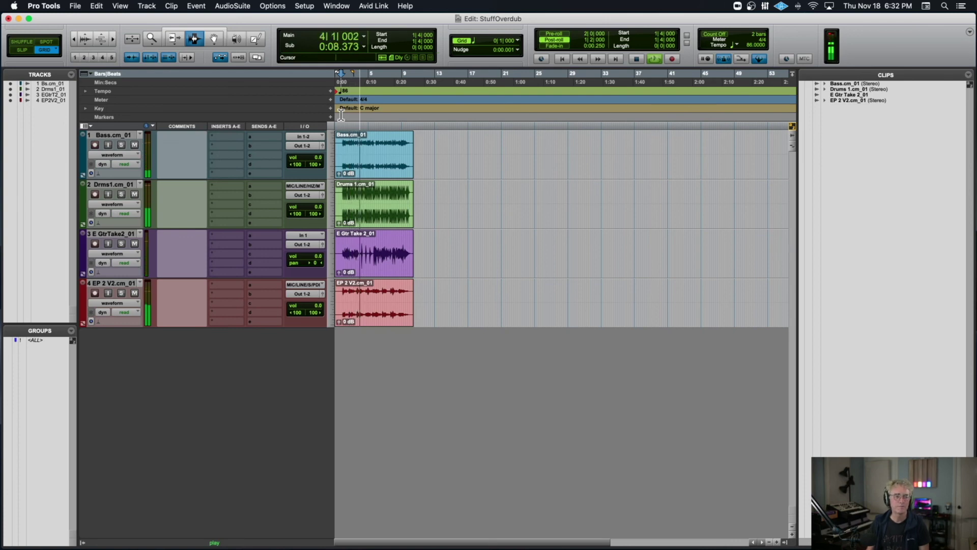
{"action": "key", "text": "super+bracketright"}
{"action": "key", "text": "super+bracketright"}
{"action": "key", "text": "super+bracketright"}
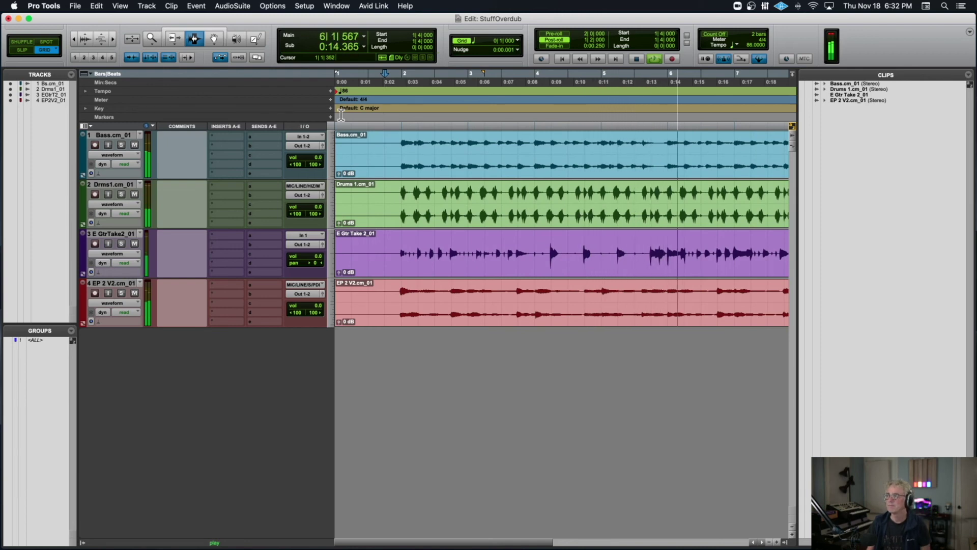
{"action": "key", "text": "super+bracketleft"}
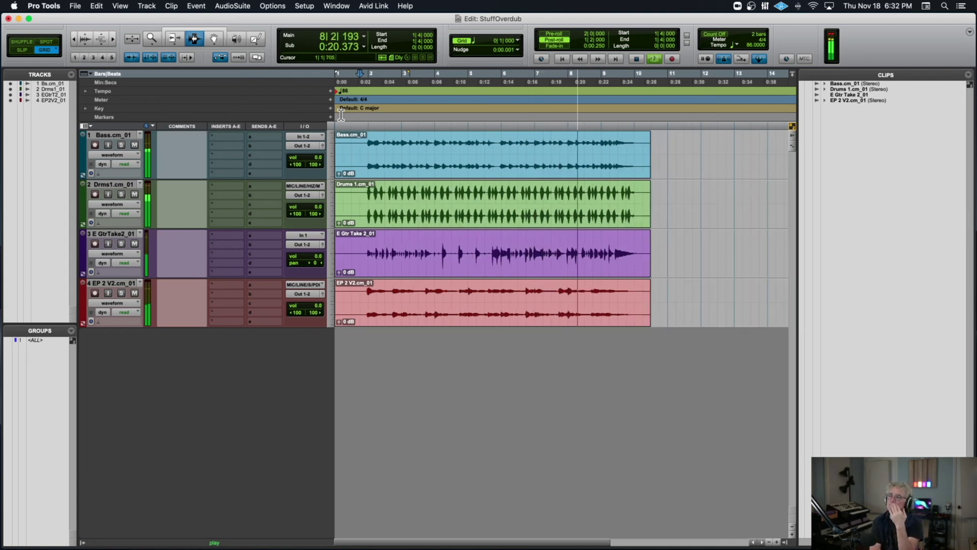
{"action": "key", "text": "space"}
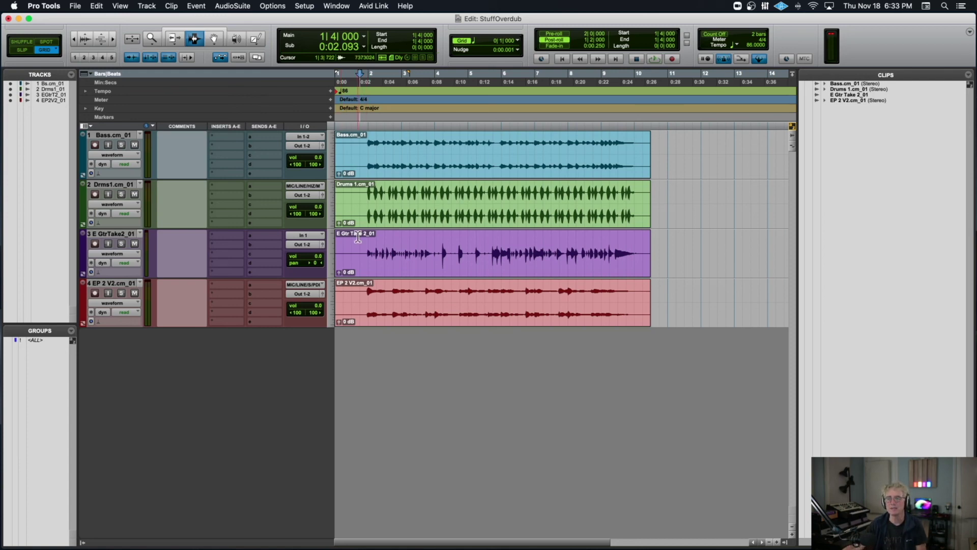
Step: Select the entire Bass.cm_01 clip, and switch the selection to the whole E Gtr Take 2_01 clip
{"action": "left_click", "coordinate": [358, 306]}
{"action": "left_click", "coordinate": [376, 203]}
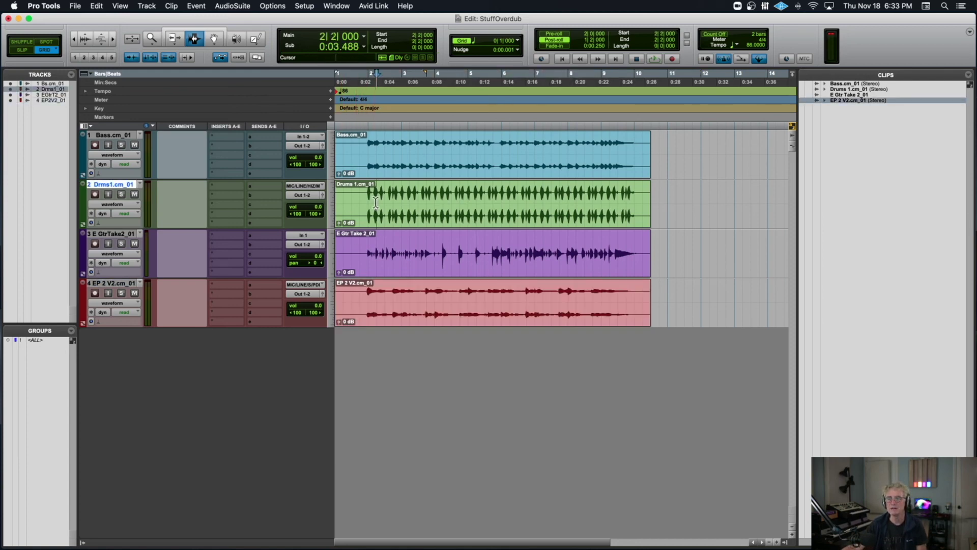
{"action": "double_click", "coordinate": [380, 162]}
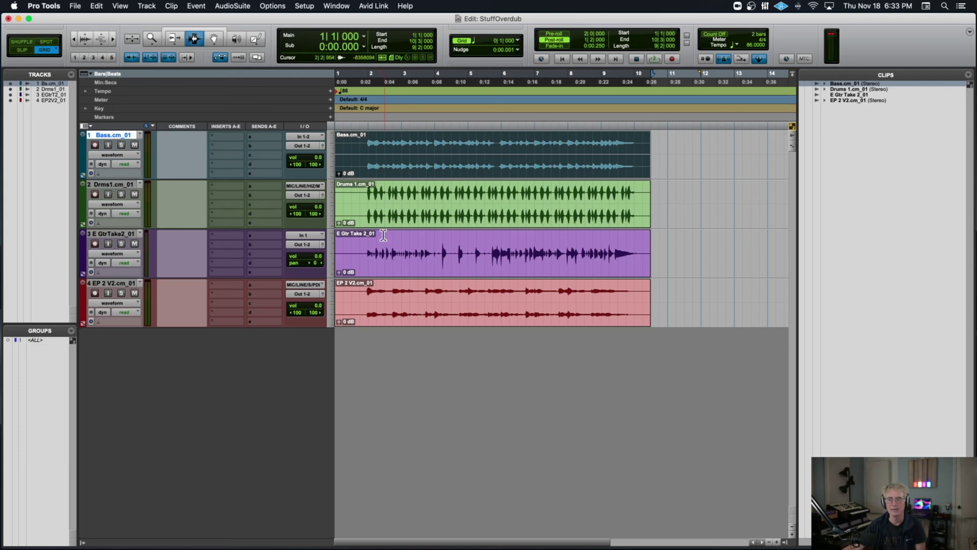
{"action": "left_click", "coordinate": [380, 248]}
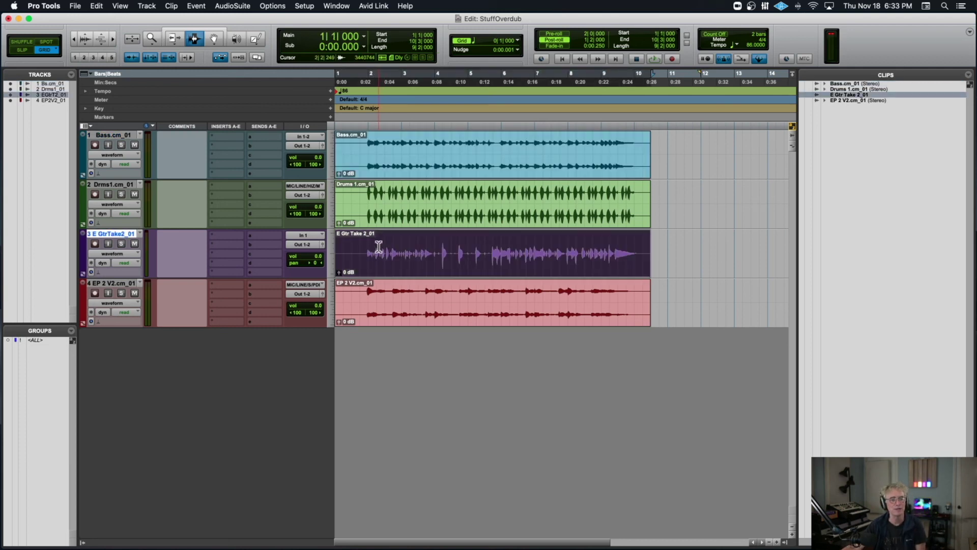